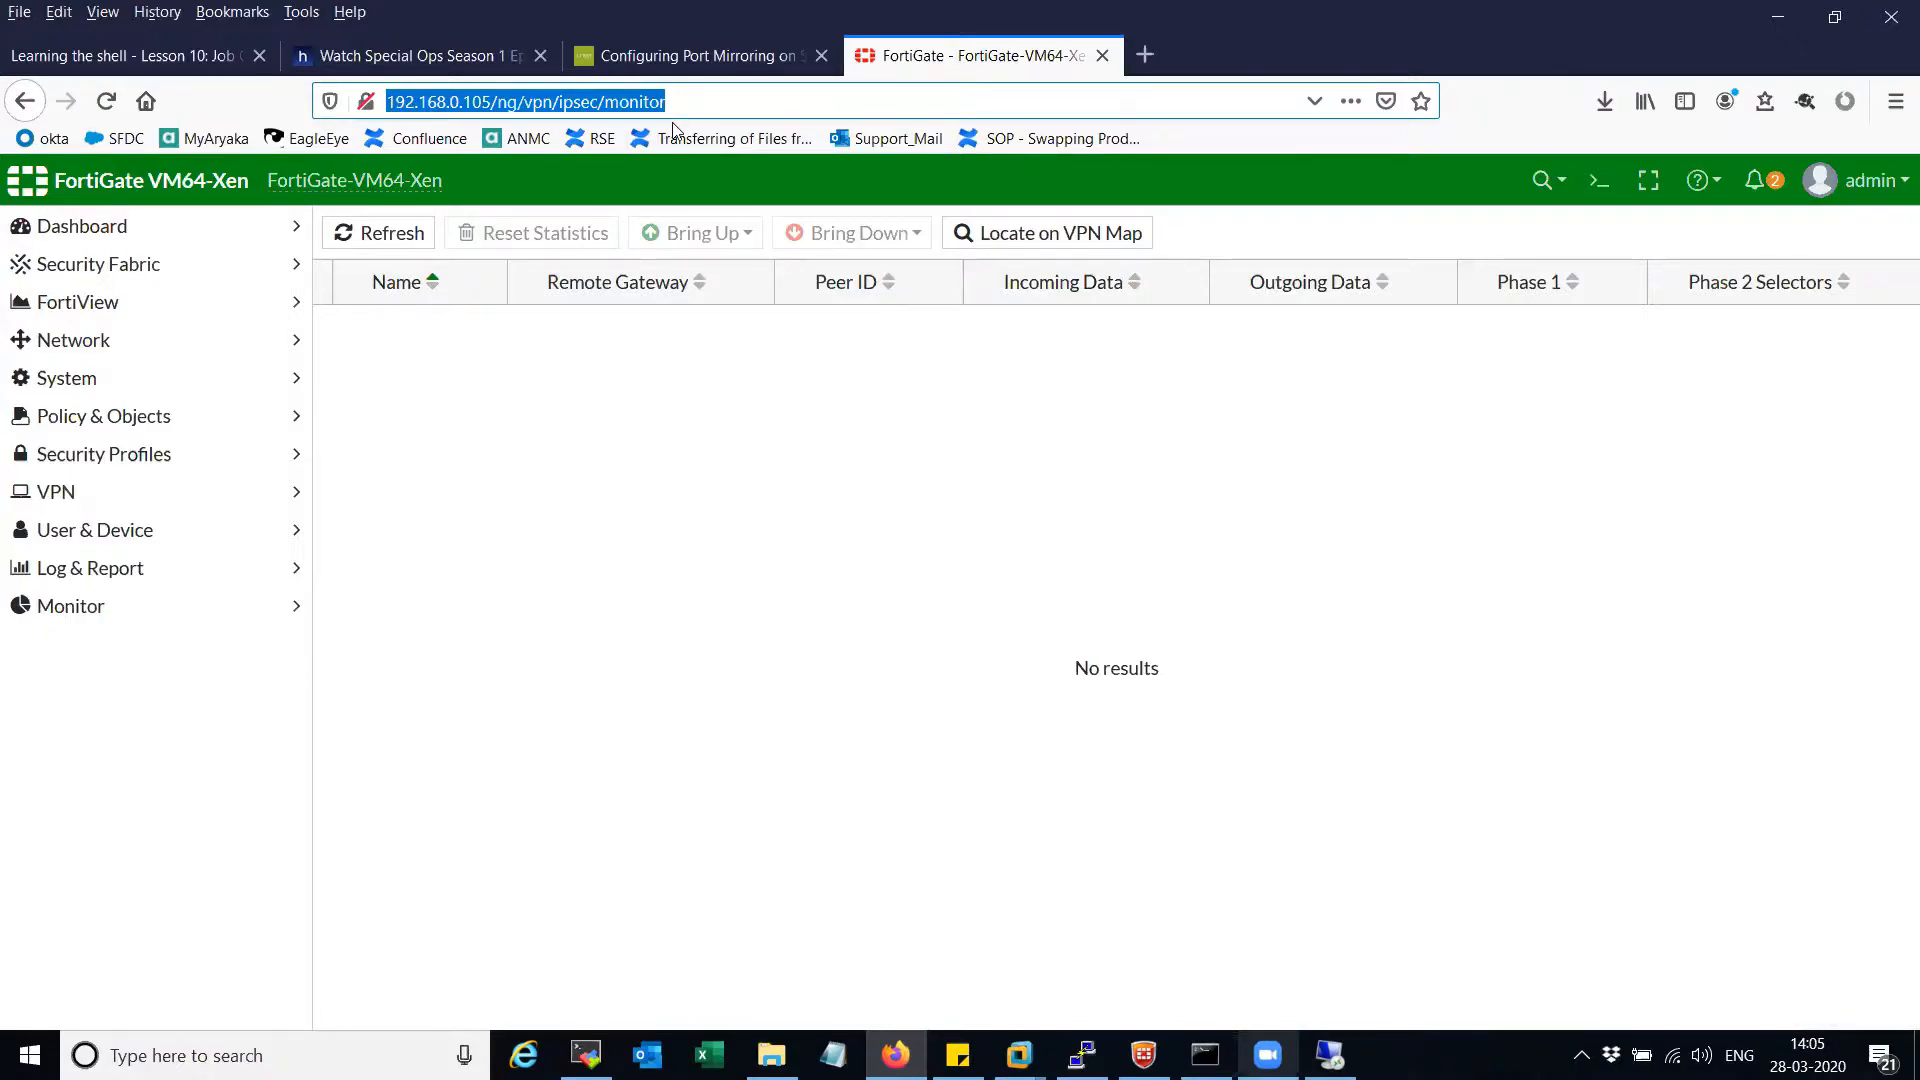
click(727, 184)
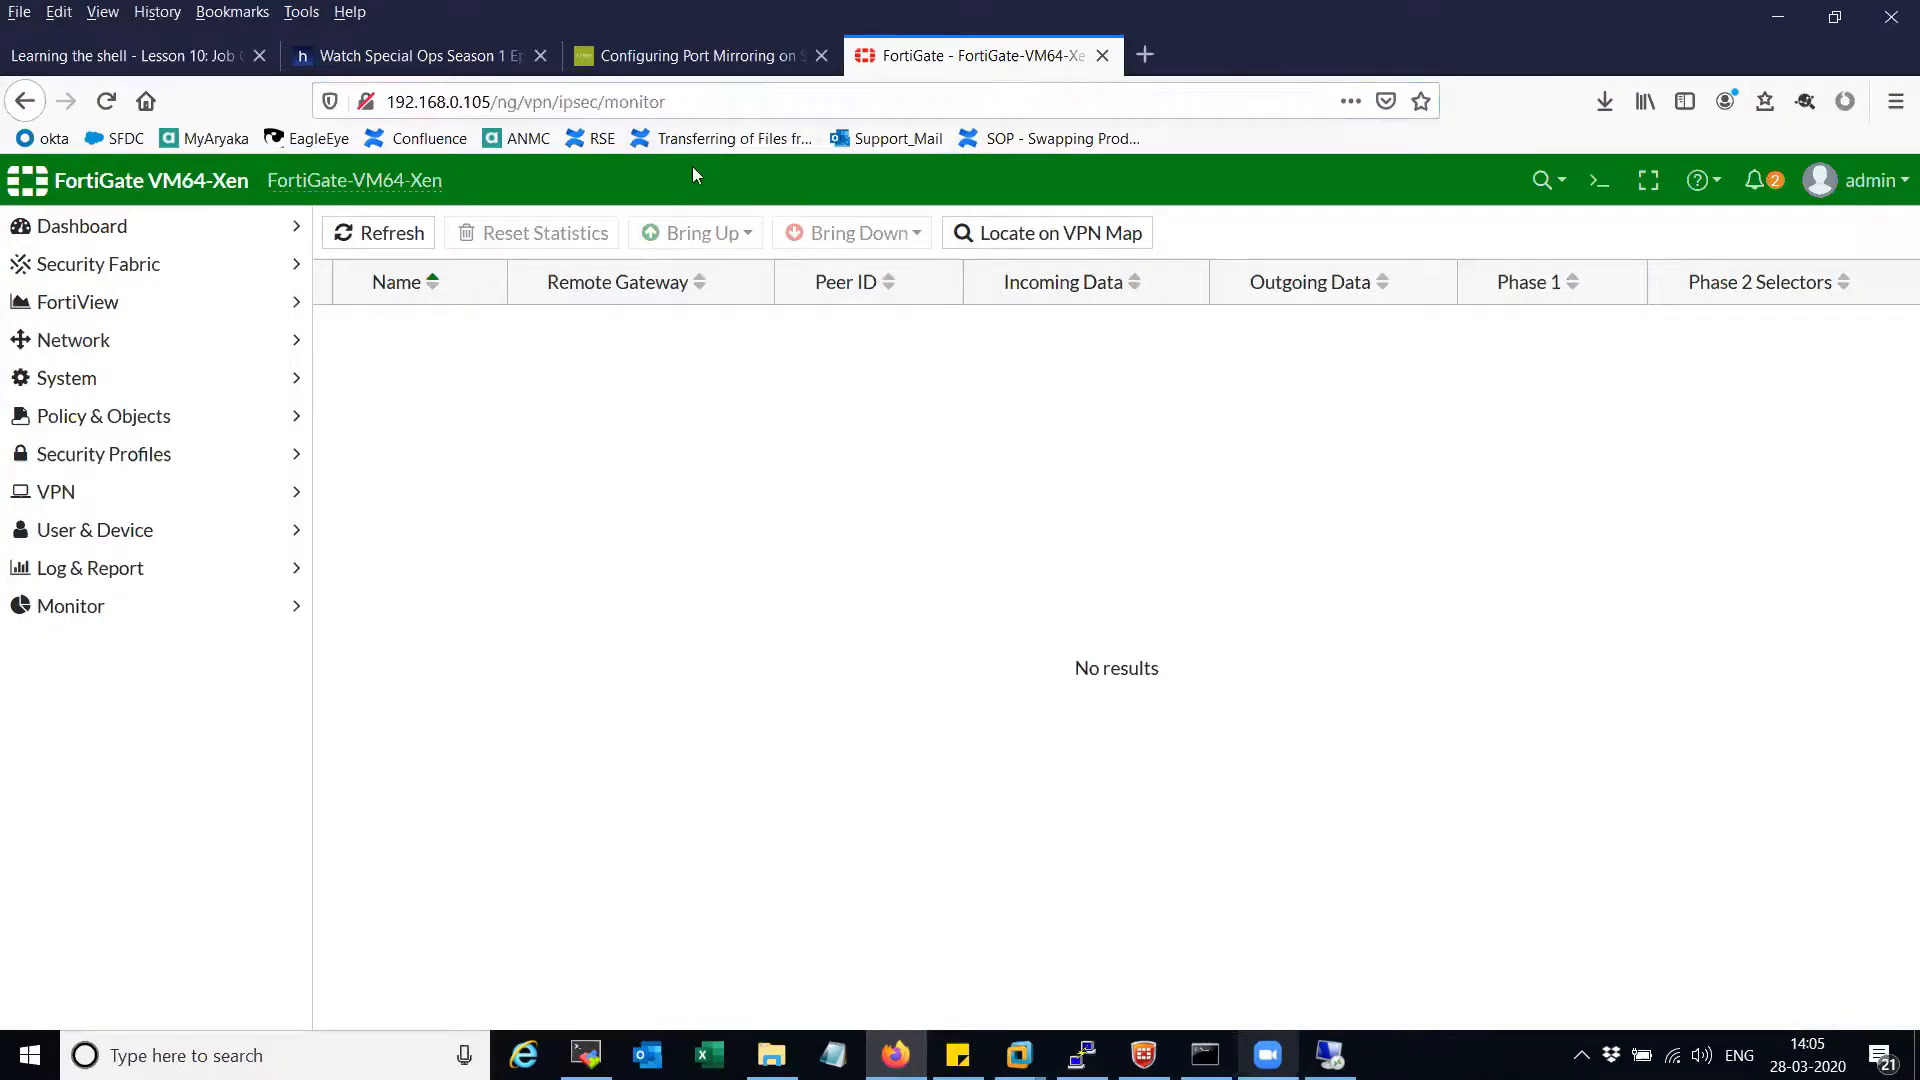
drag(666, 100, 395, 101)
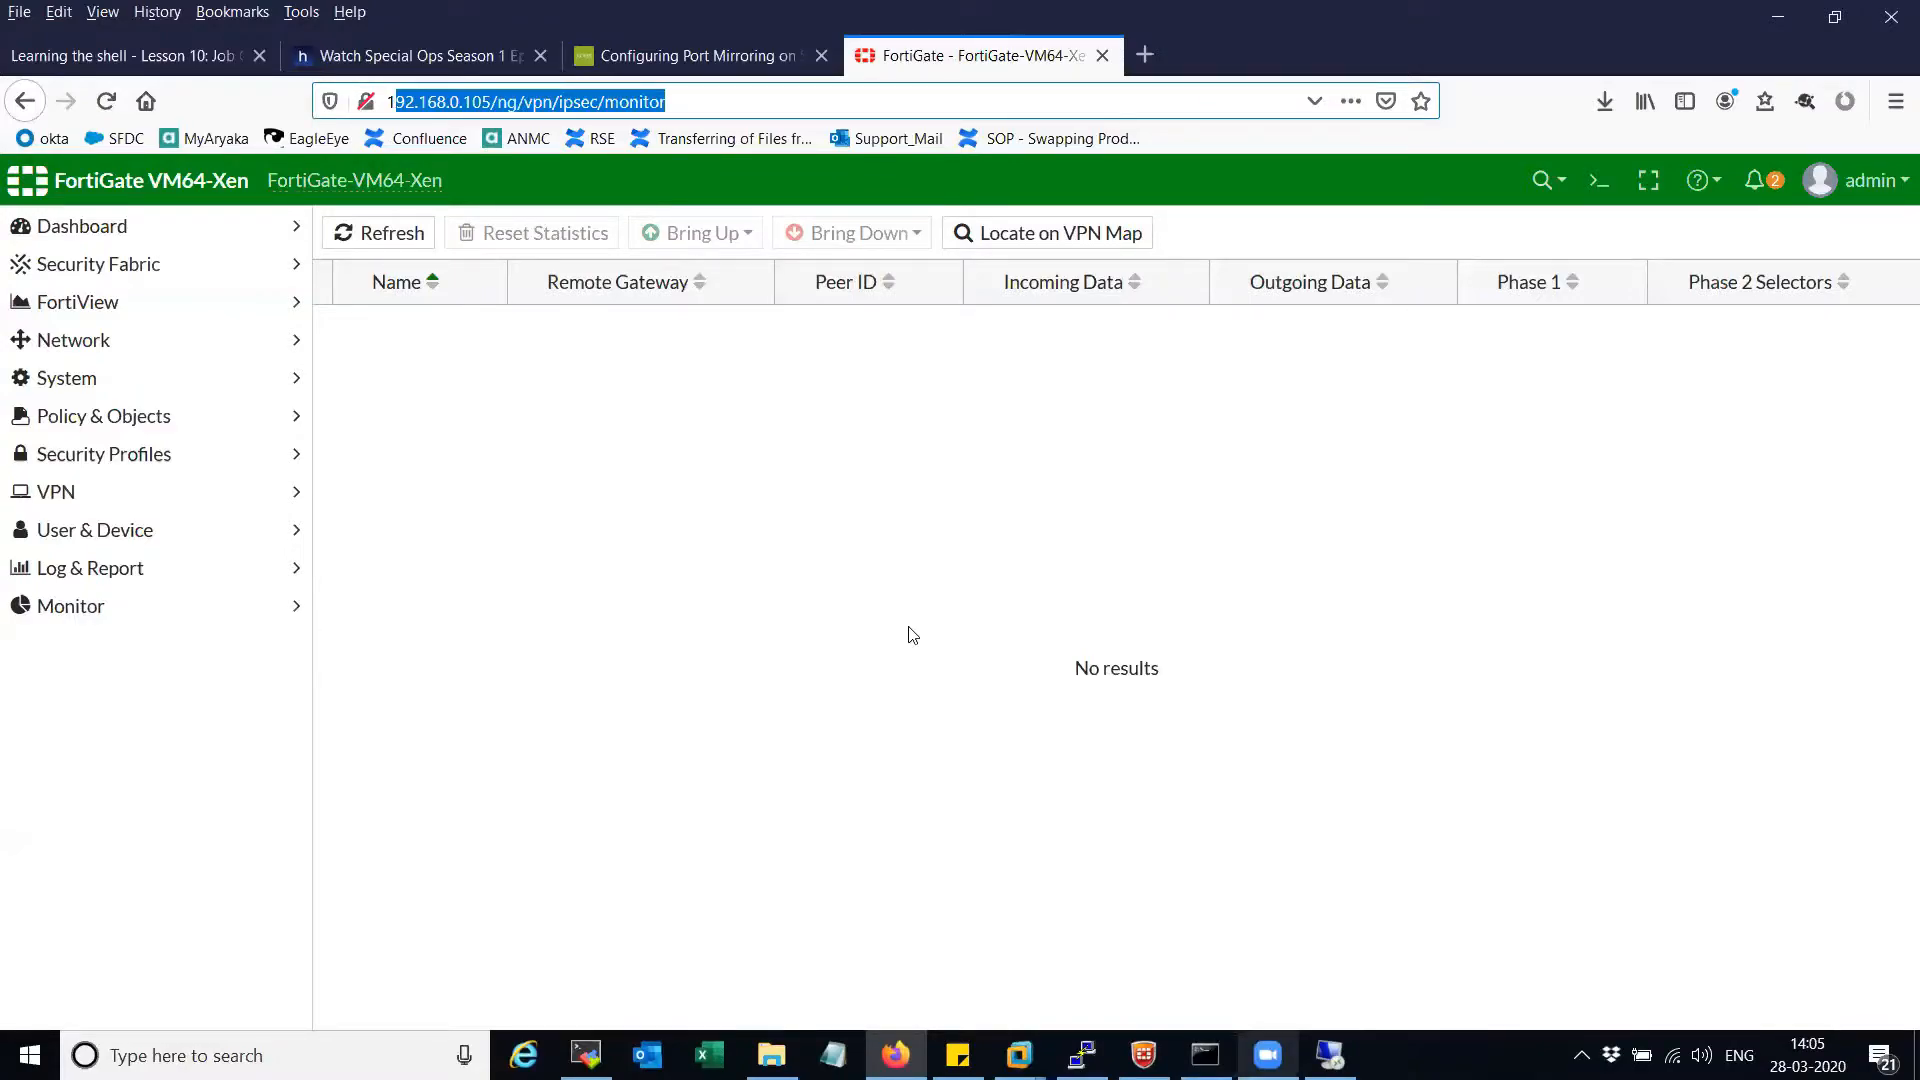
click(912, 634)
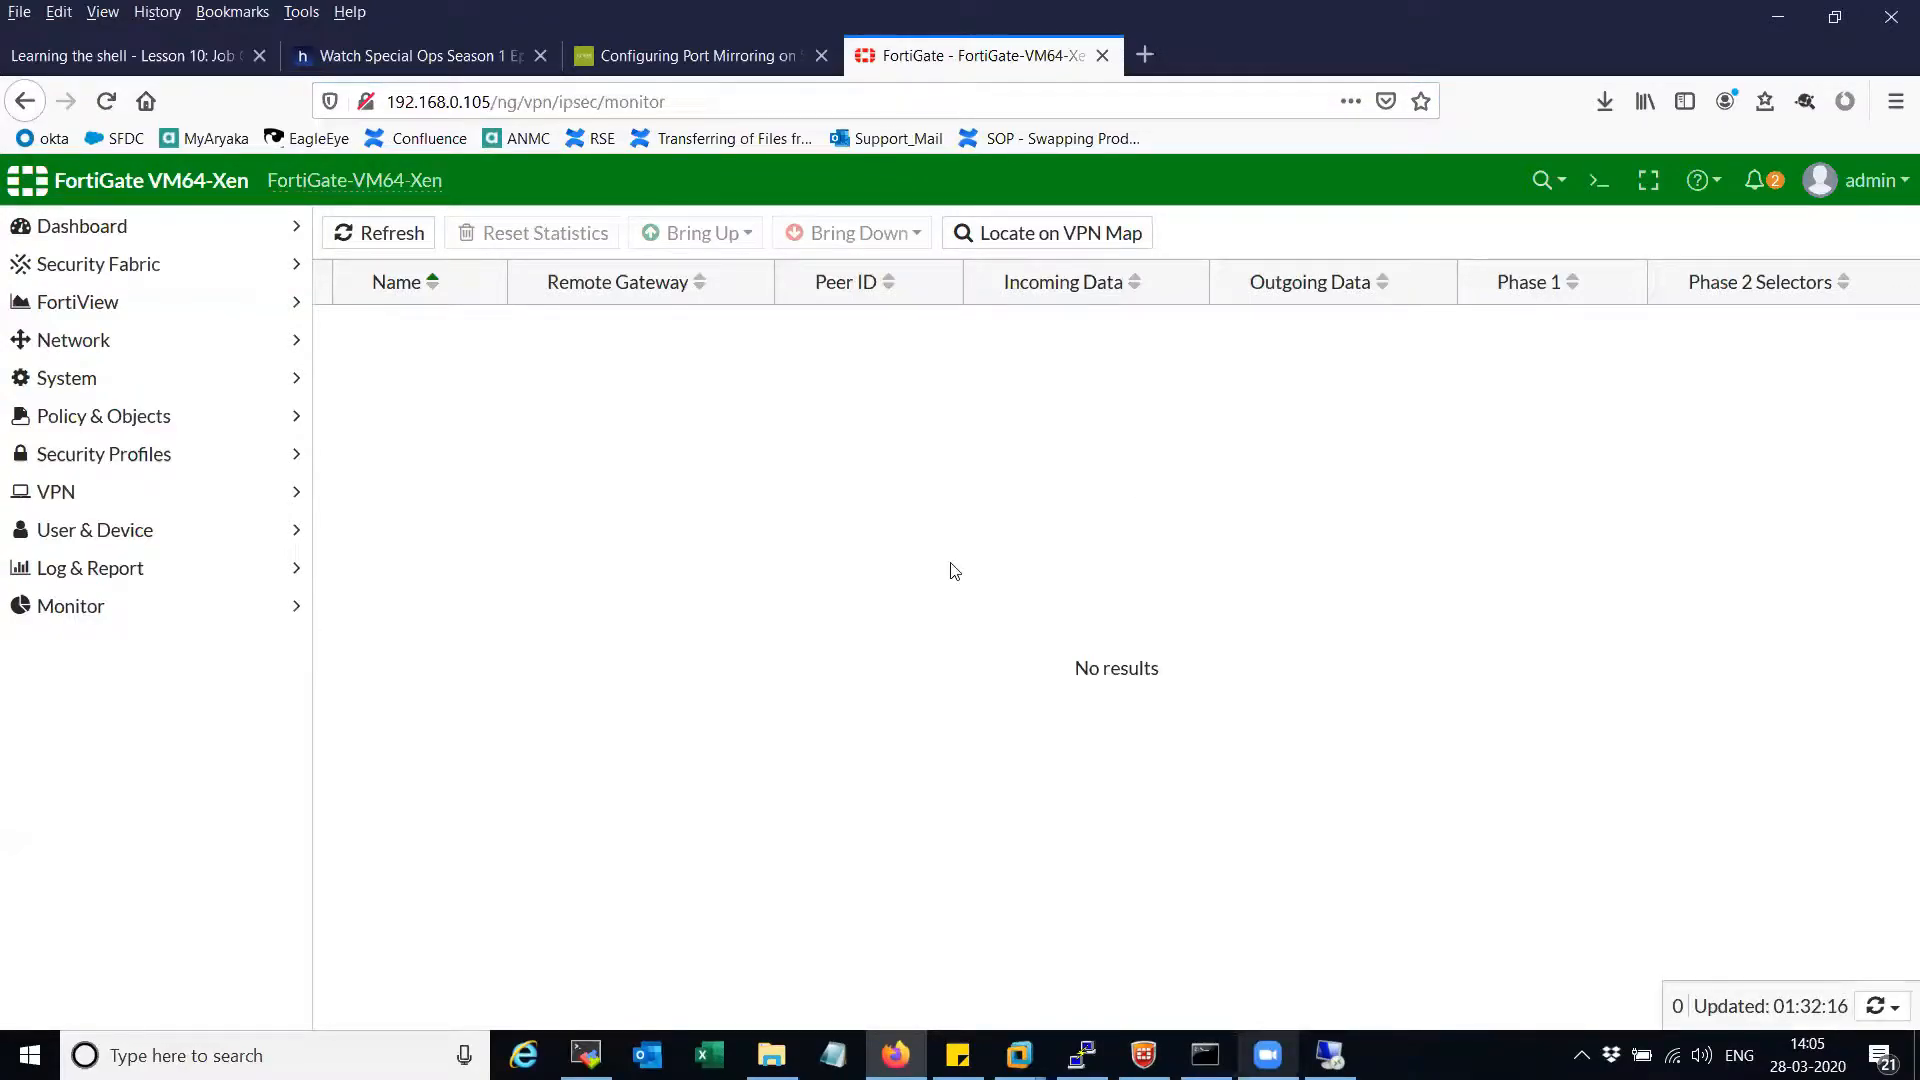
click(1329, 1055)
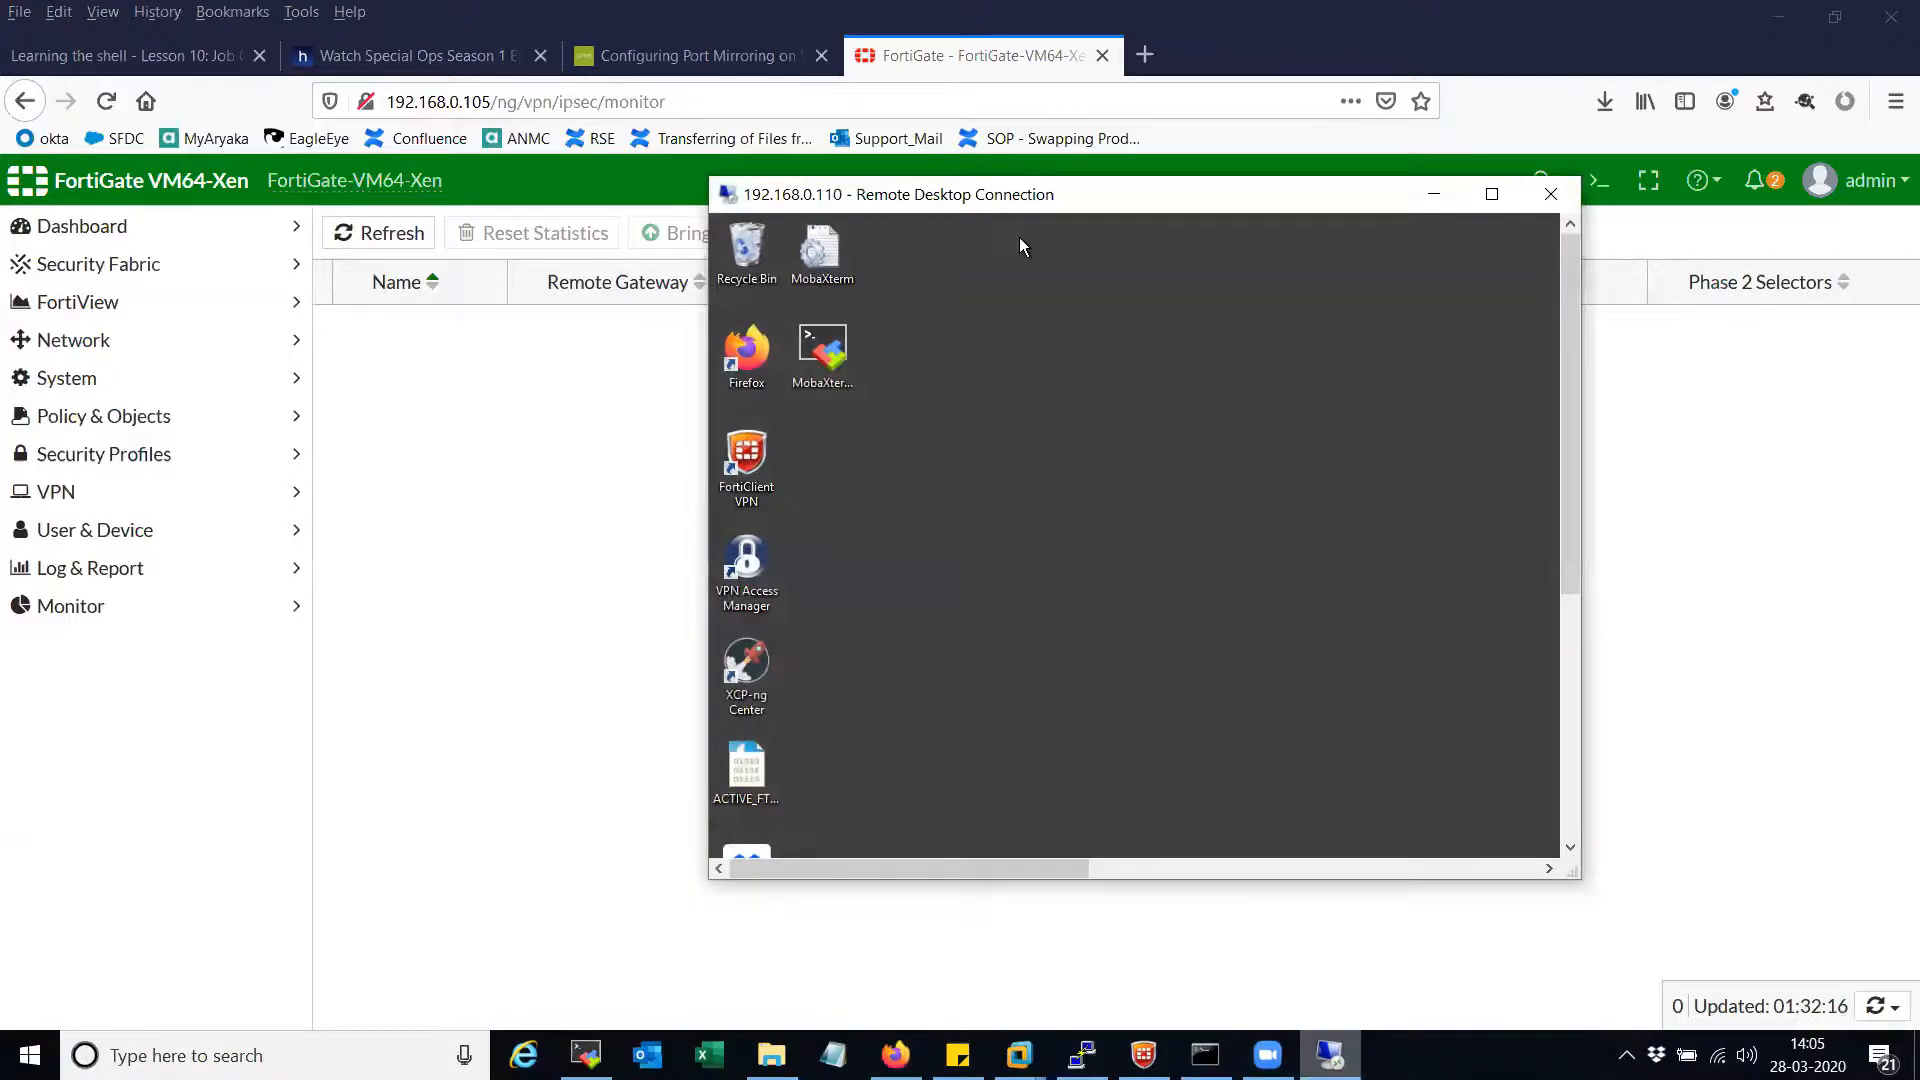
drag(1029, 205, 1297, 205)
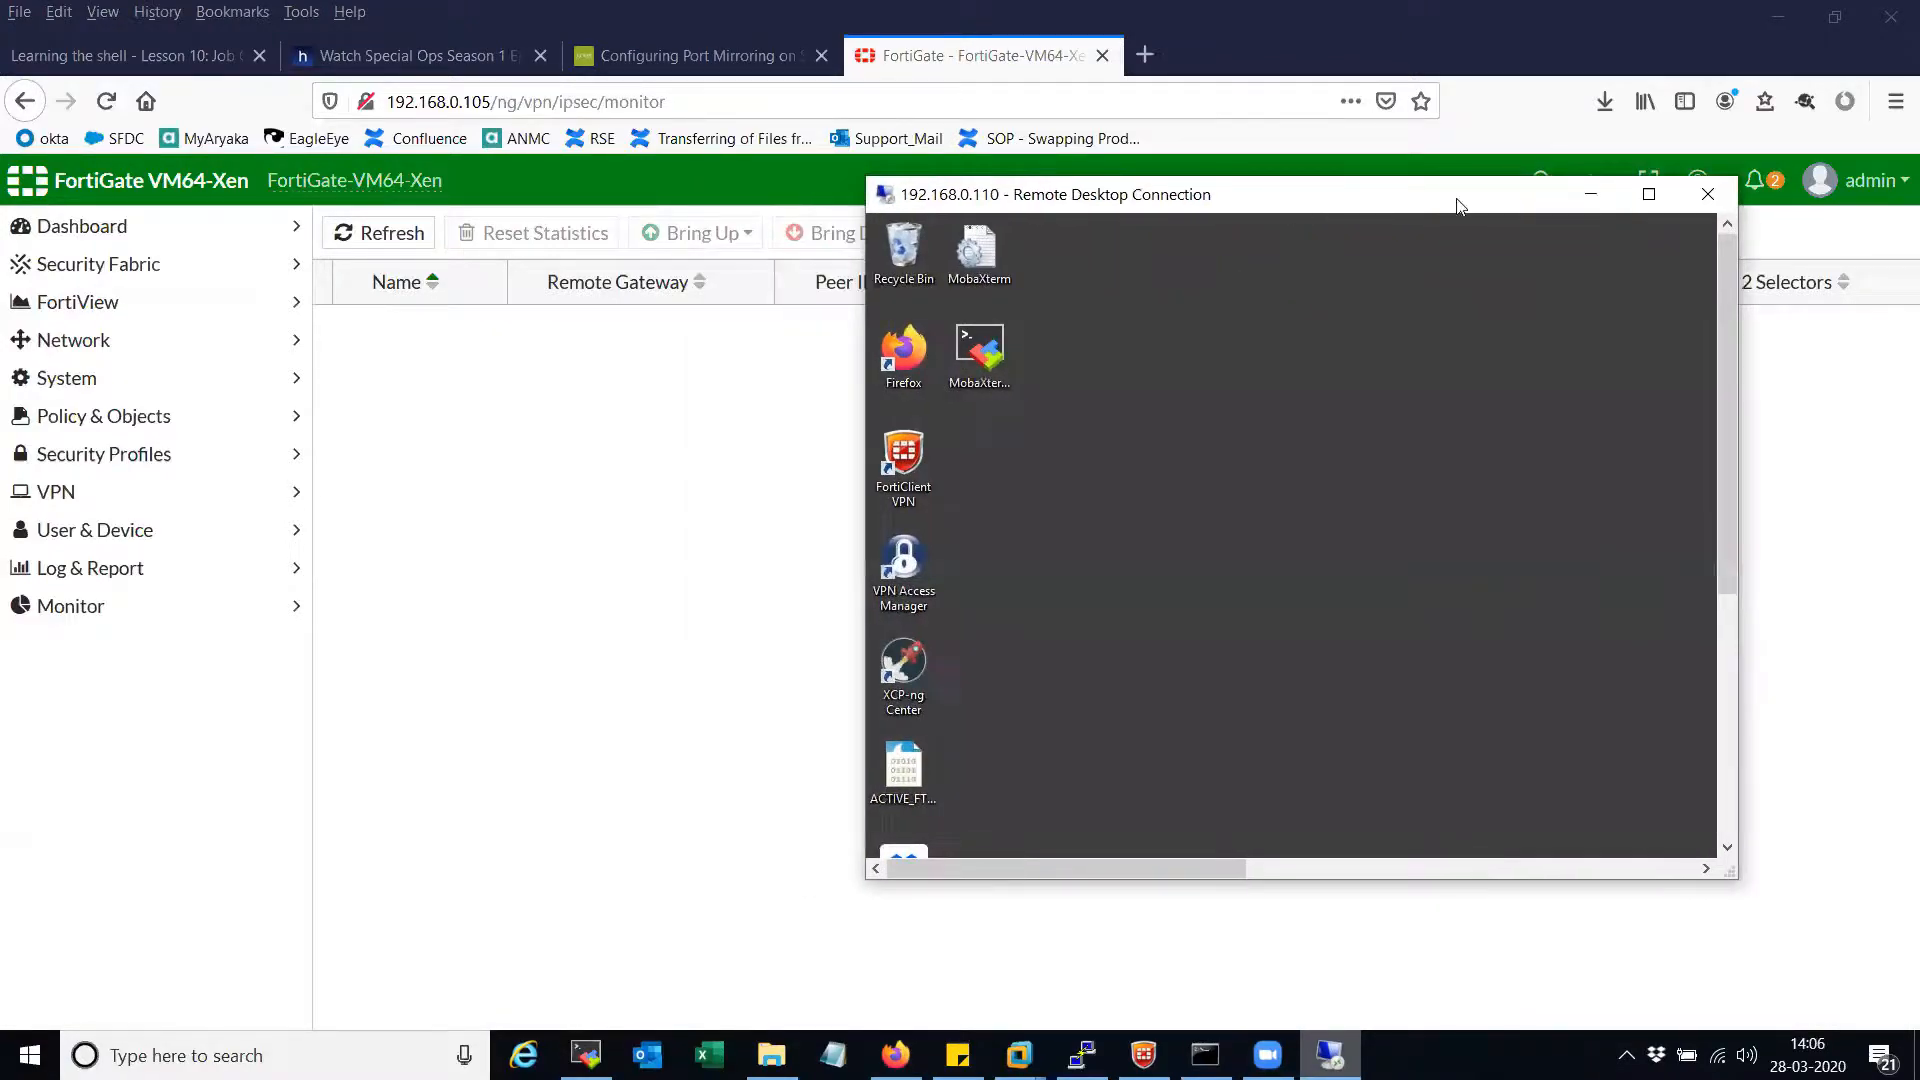
click(1588, 196)
click(713, 101)
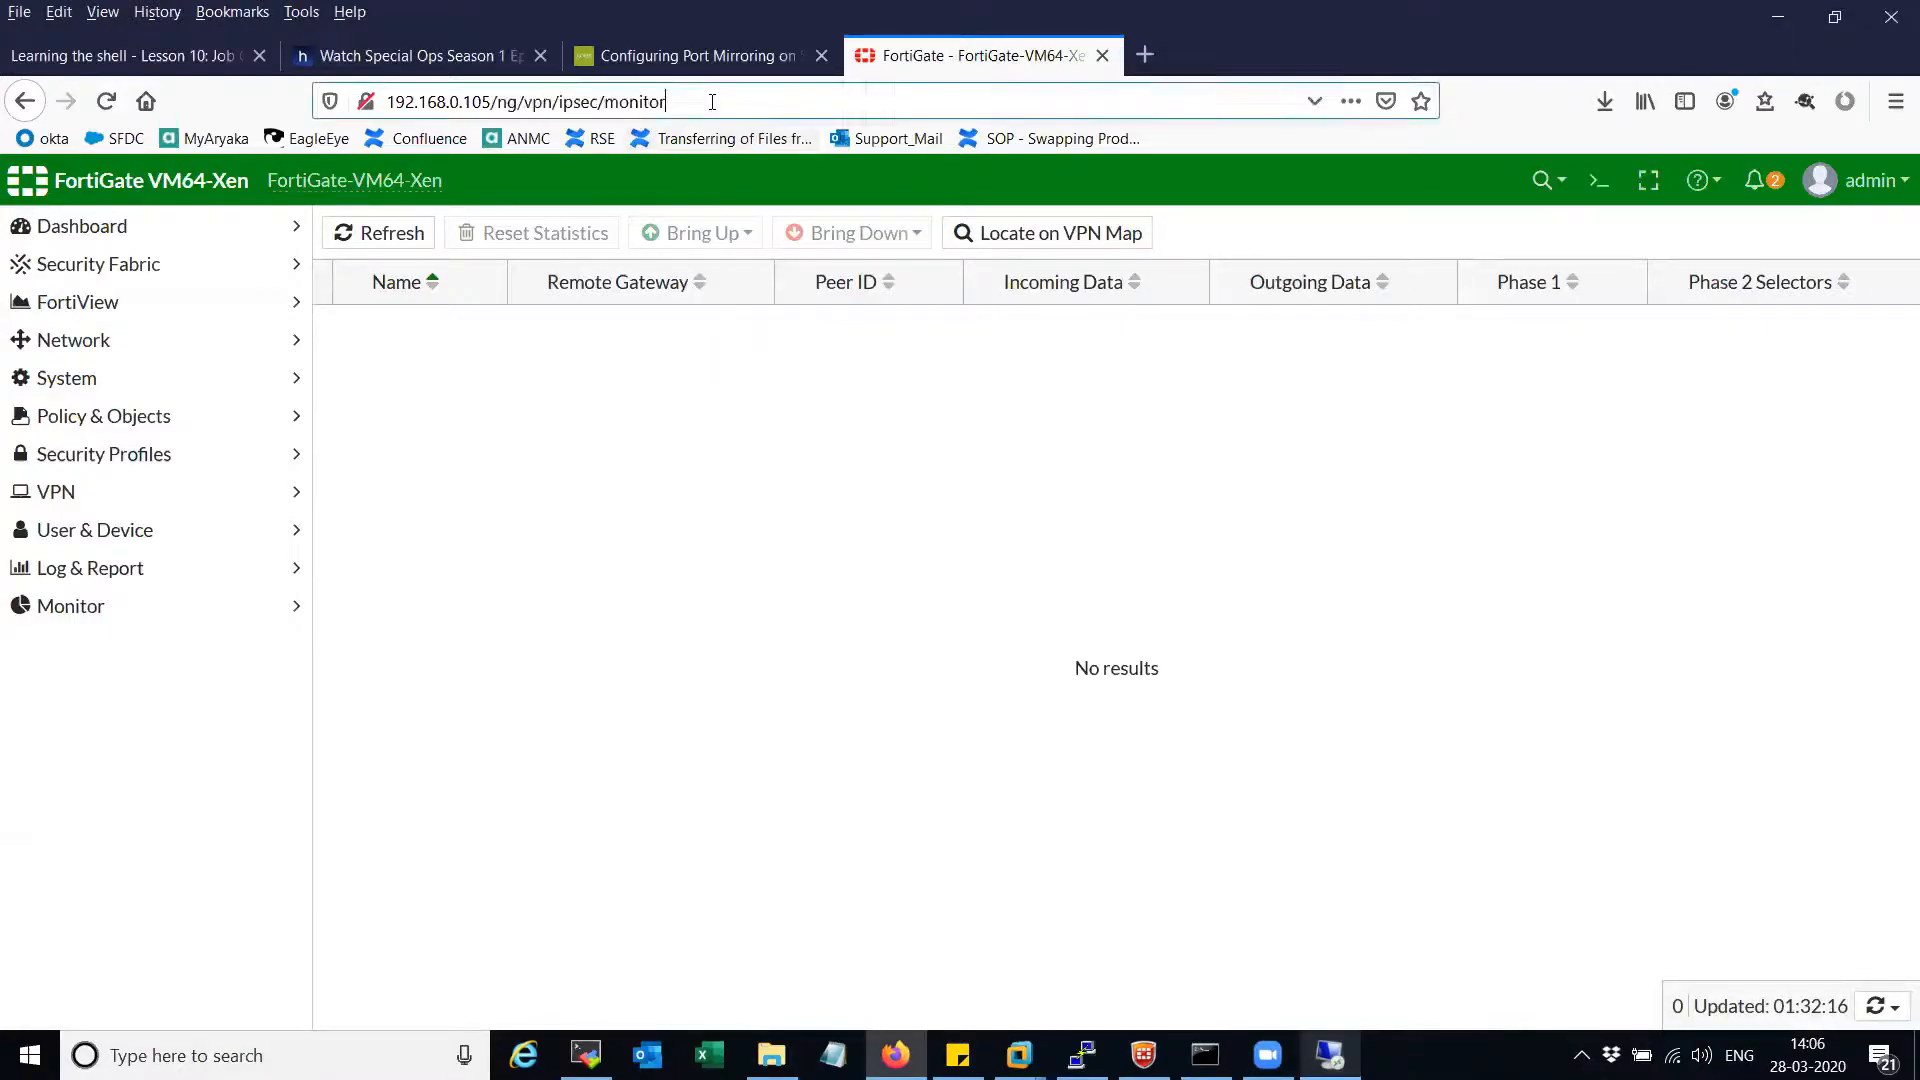
click(591, 485)
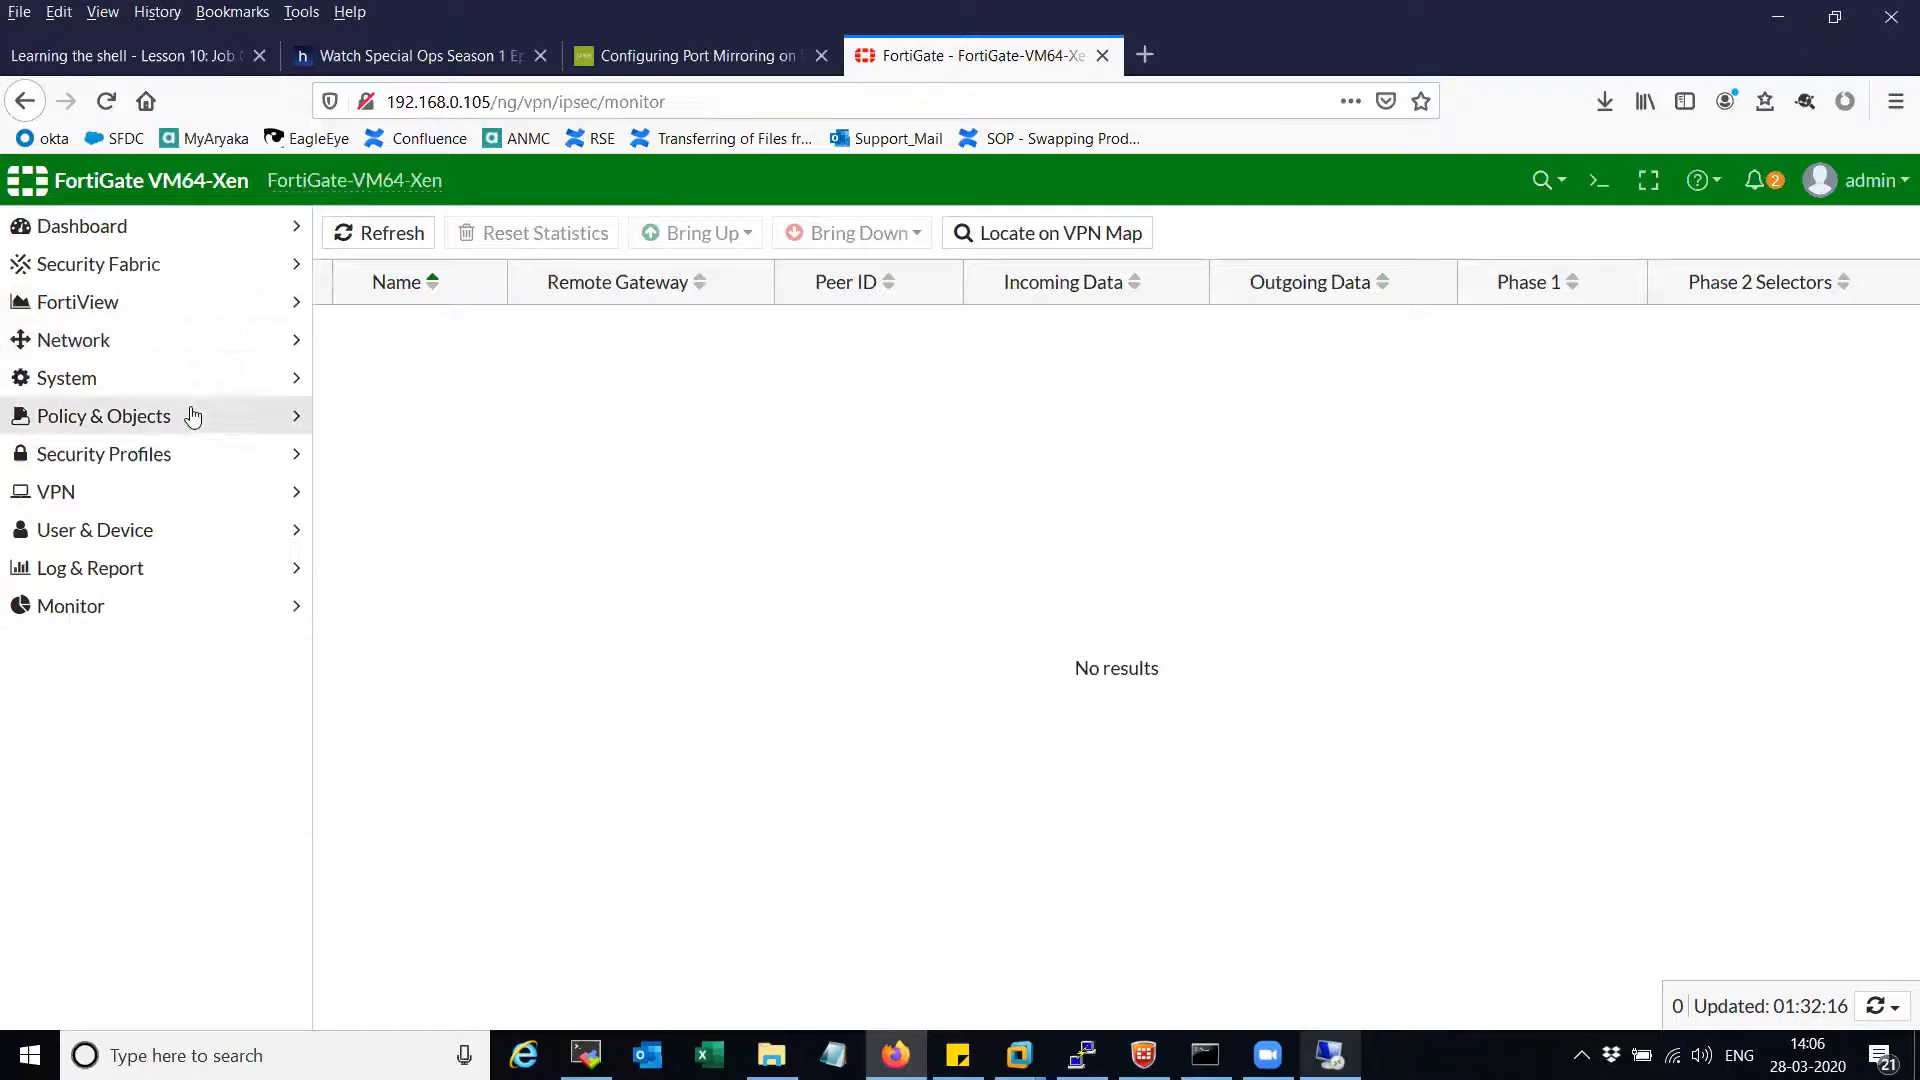
- Start a new IPsec VPN tunnel named VPN using the Custom template
click(168, 503)
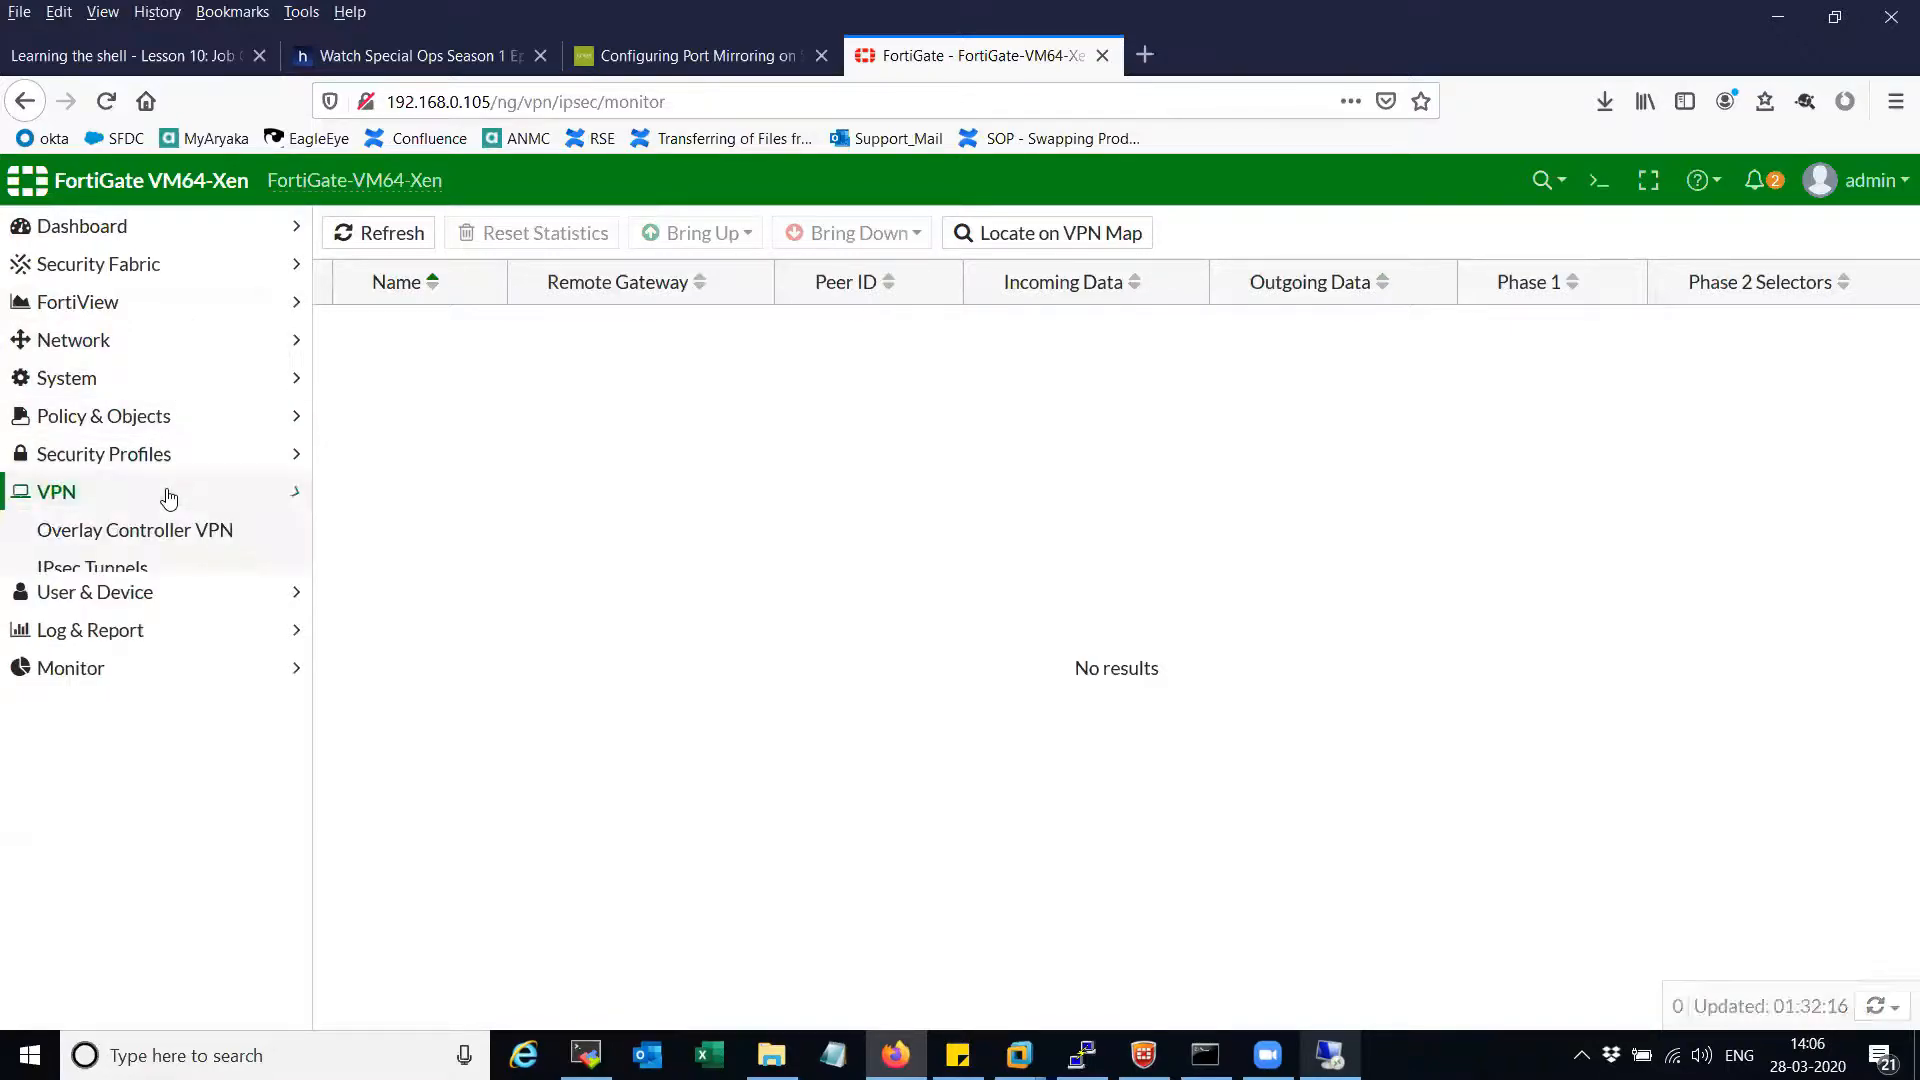
click(160, 570)
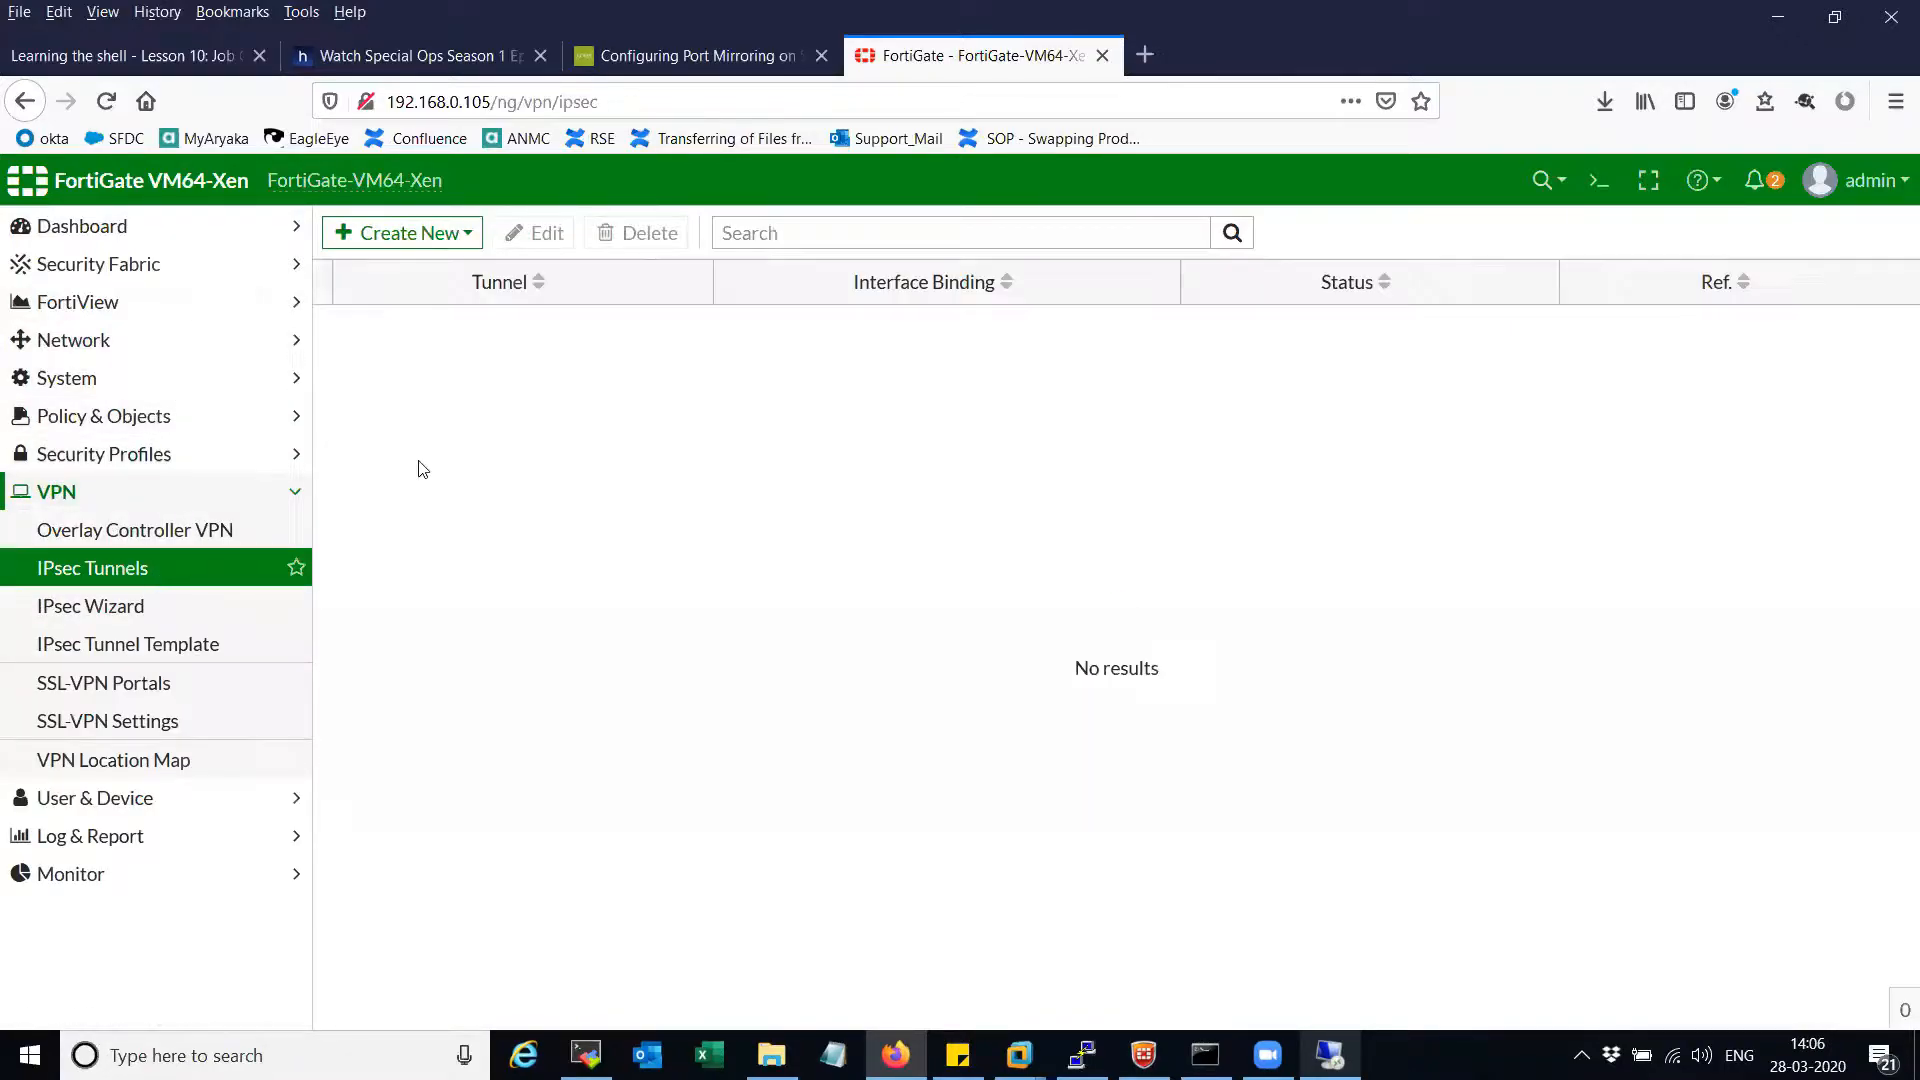
click(400, 233)
click(404, 280)
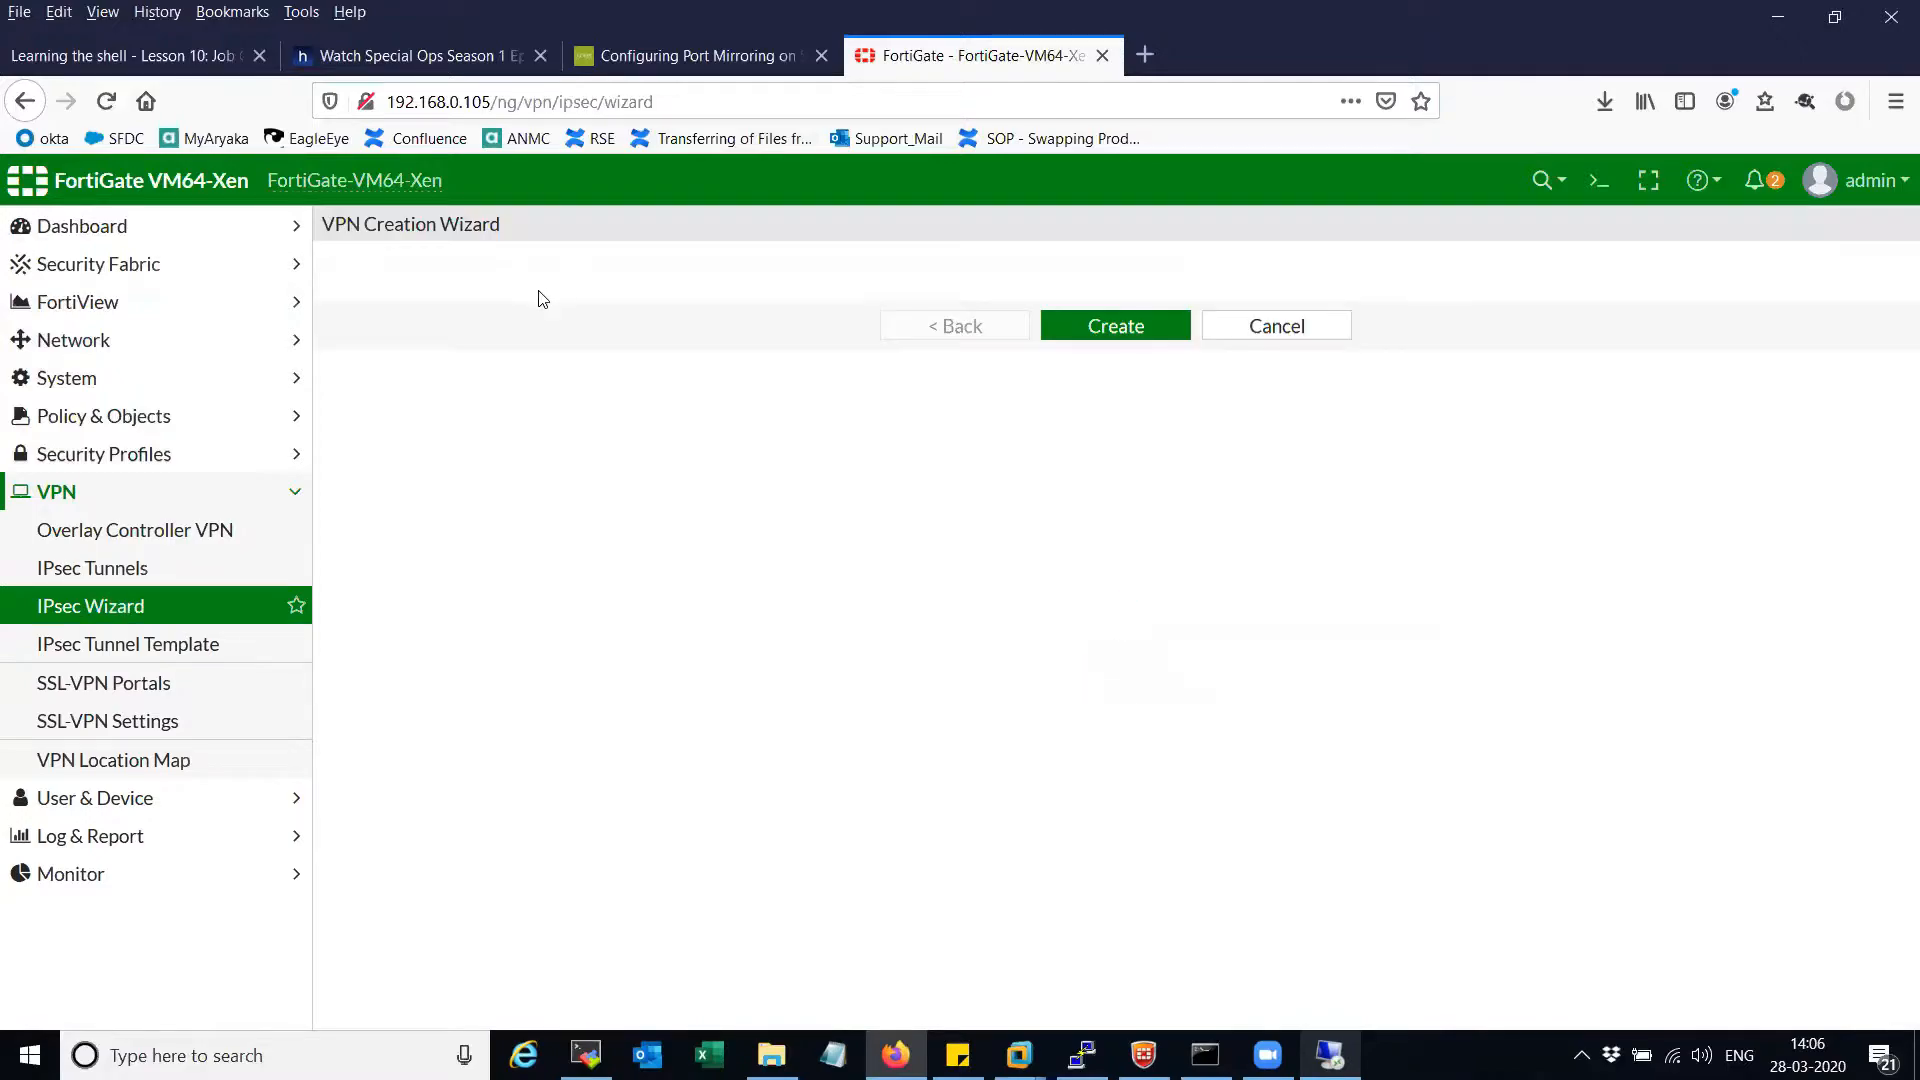
click(954, 354)
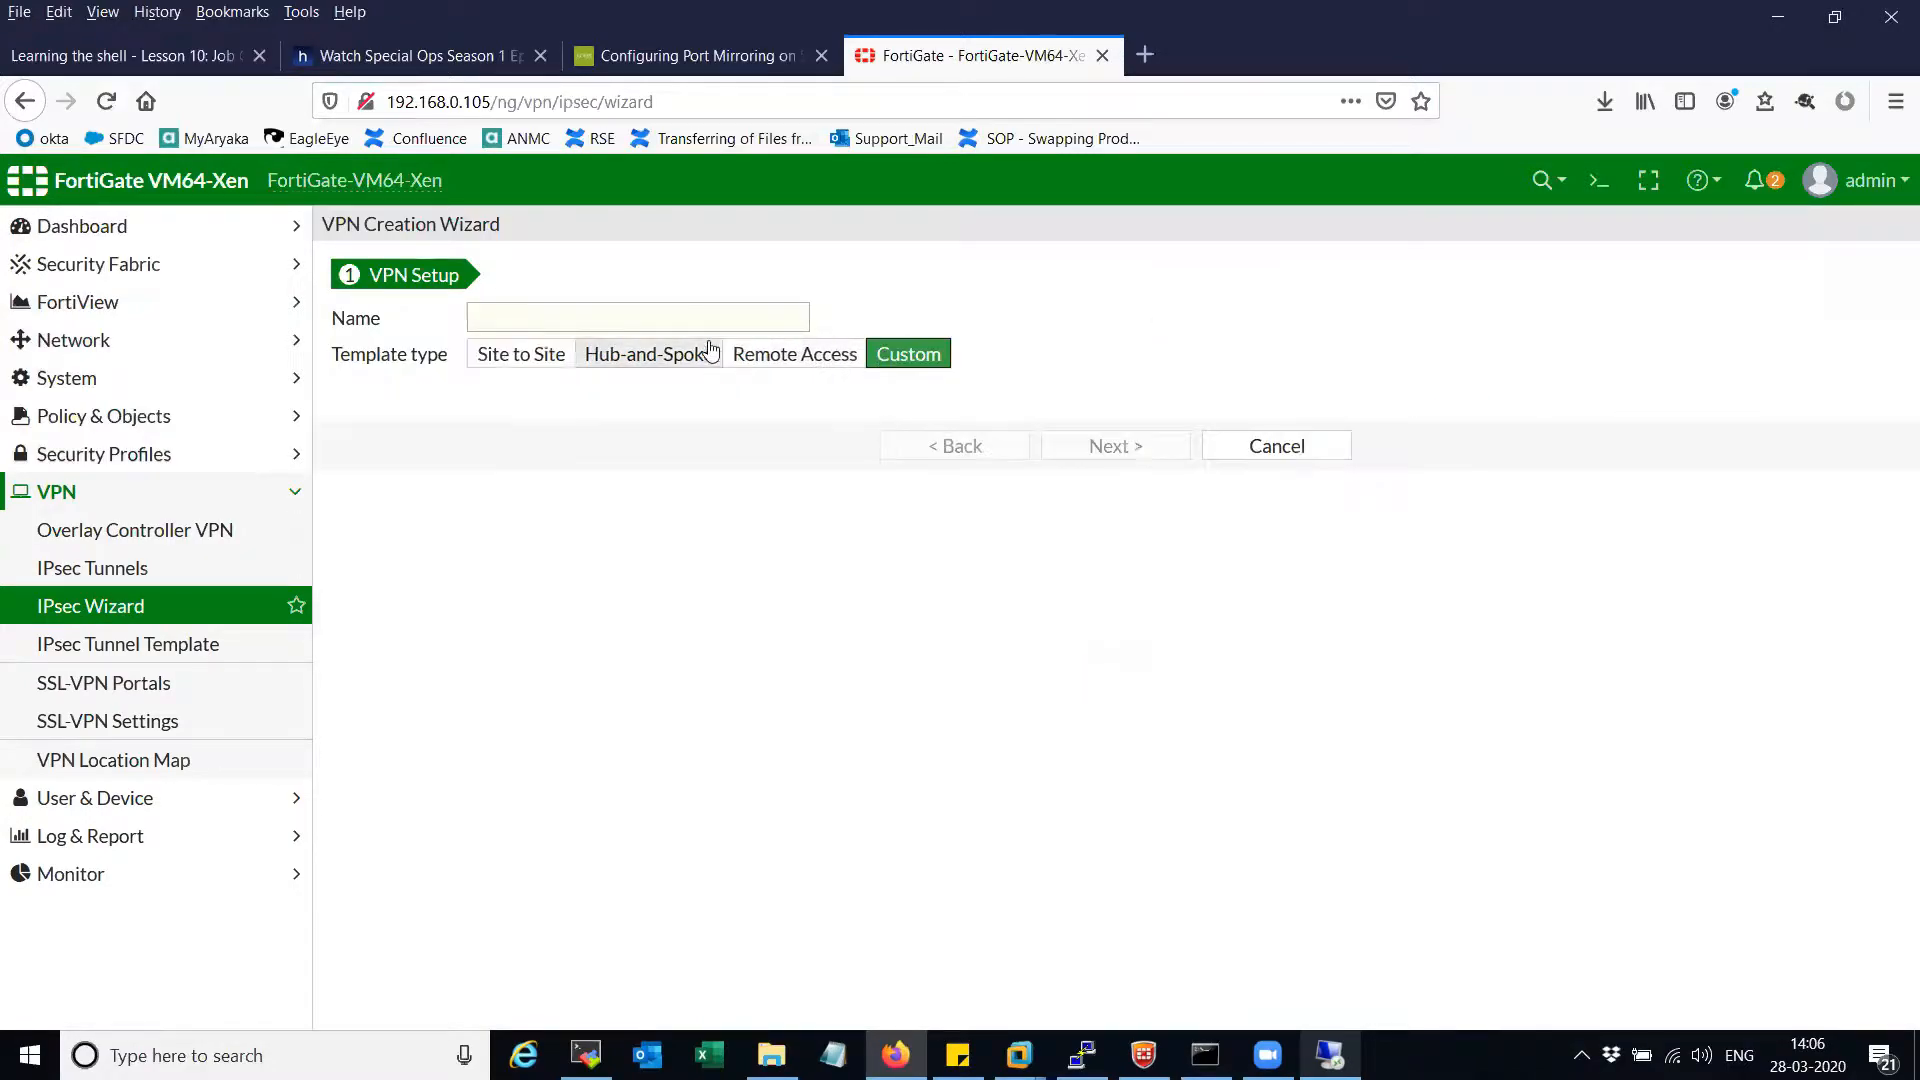
click(688, 323)
text(VPN)
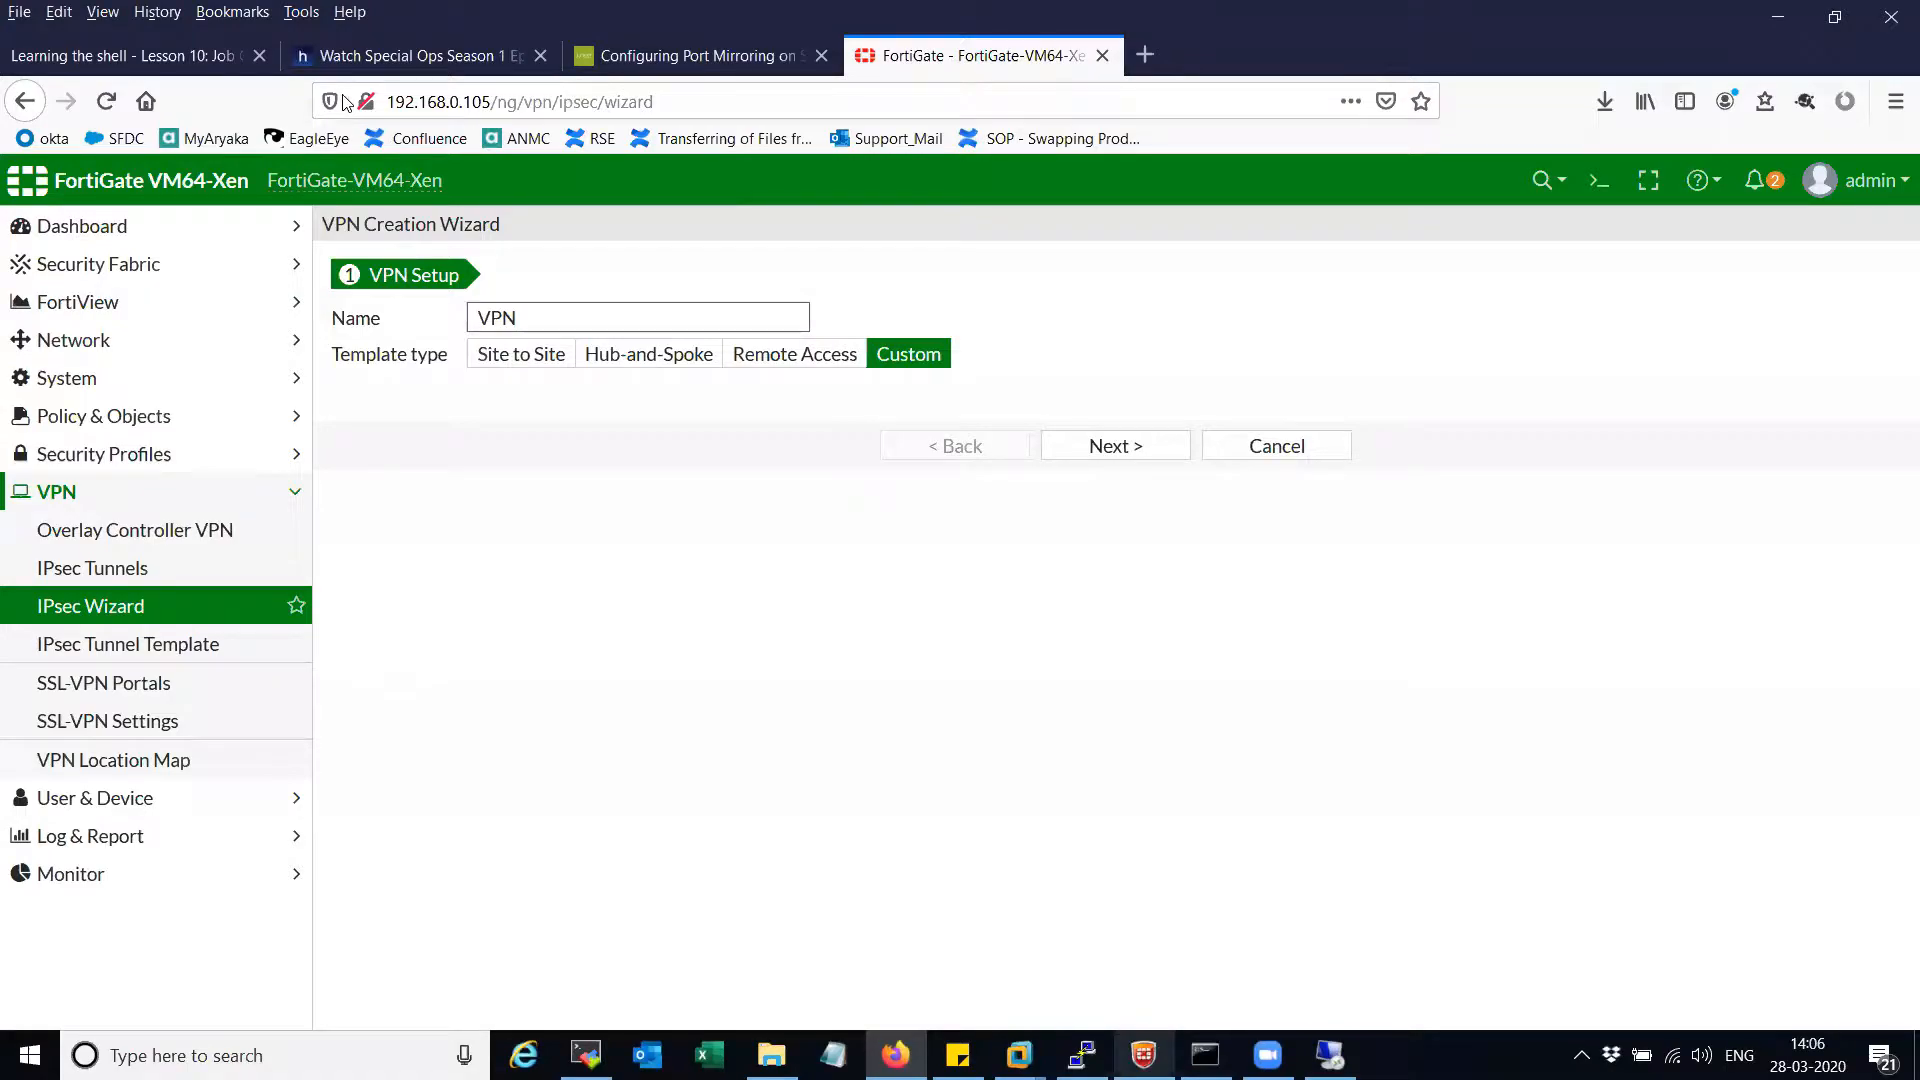
click(1113, 446)
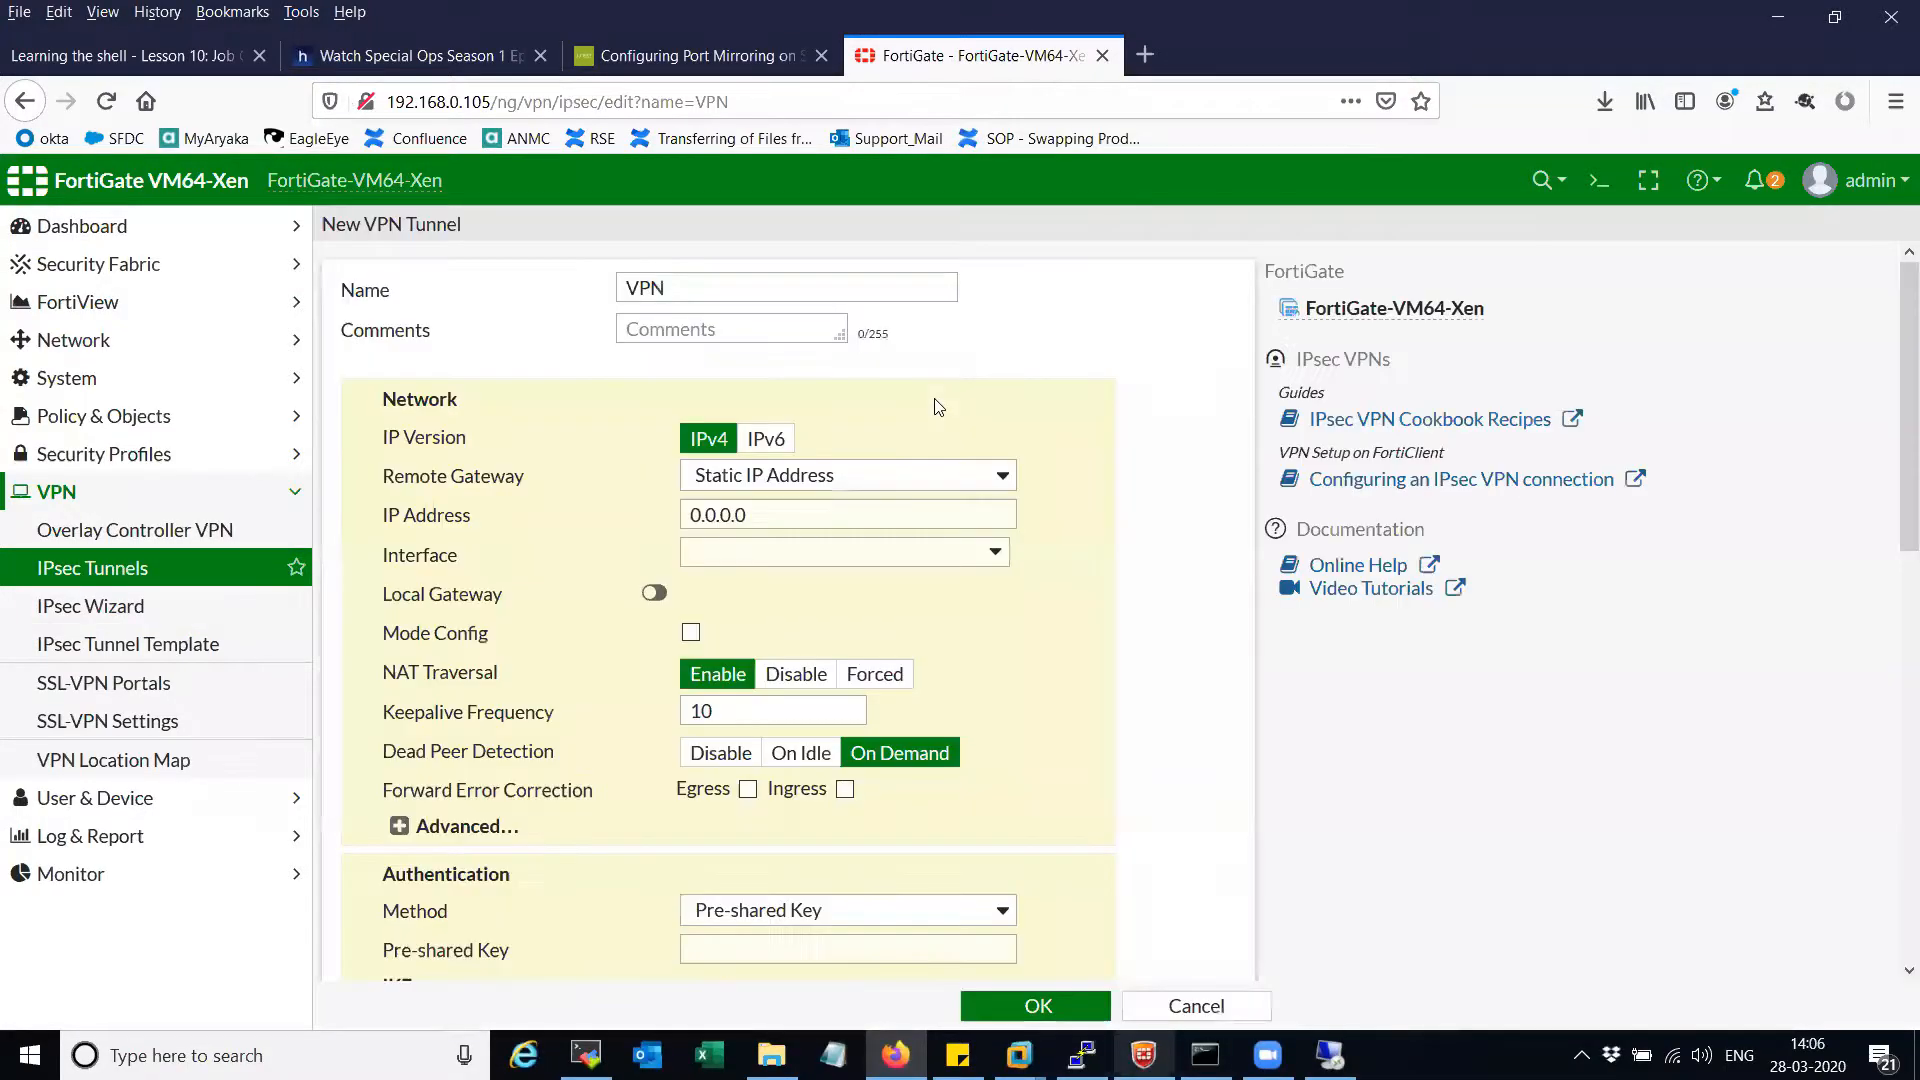
- Set the tunnel's remote gateway to Dialup User, its interface to port1, and its local gateway to the primary IP
click(926, 479)
click(894, 532)
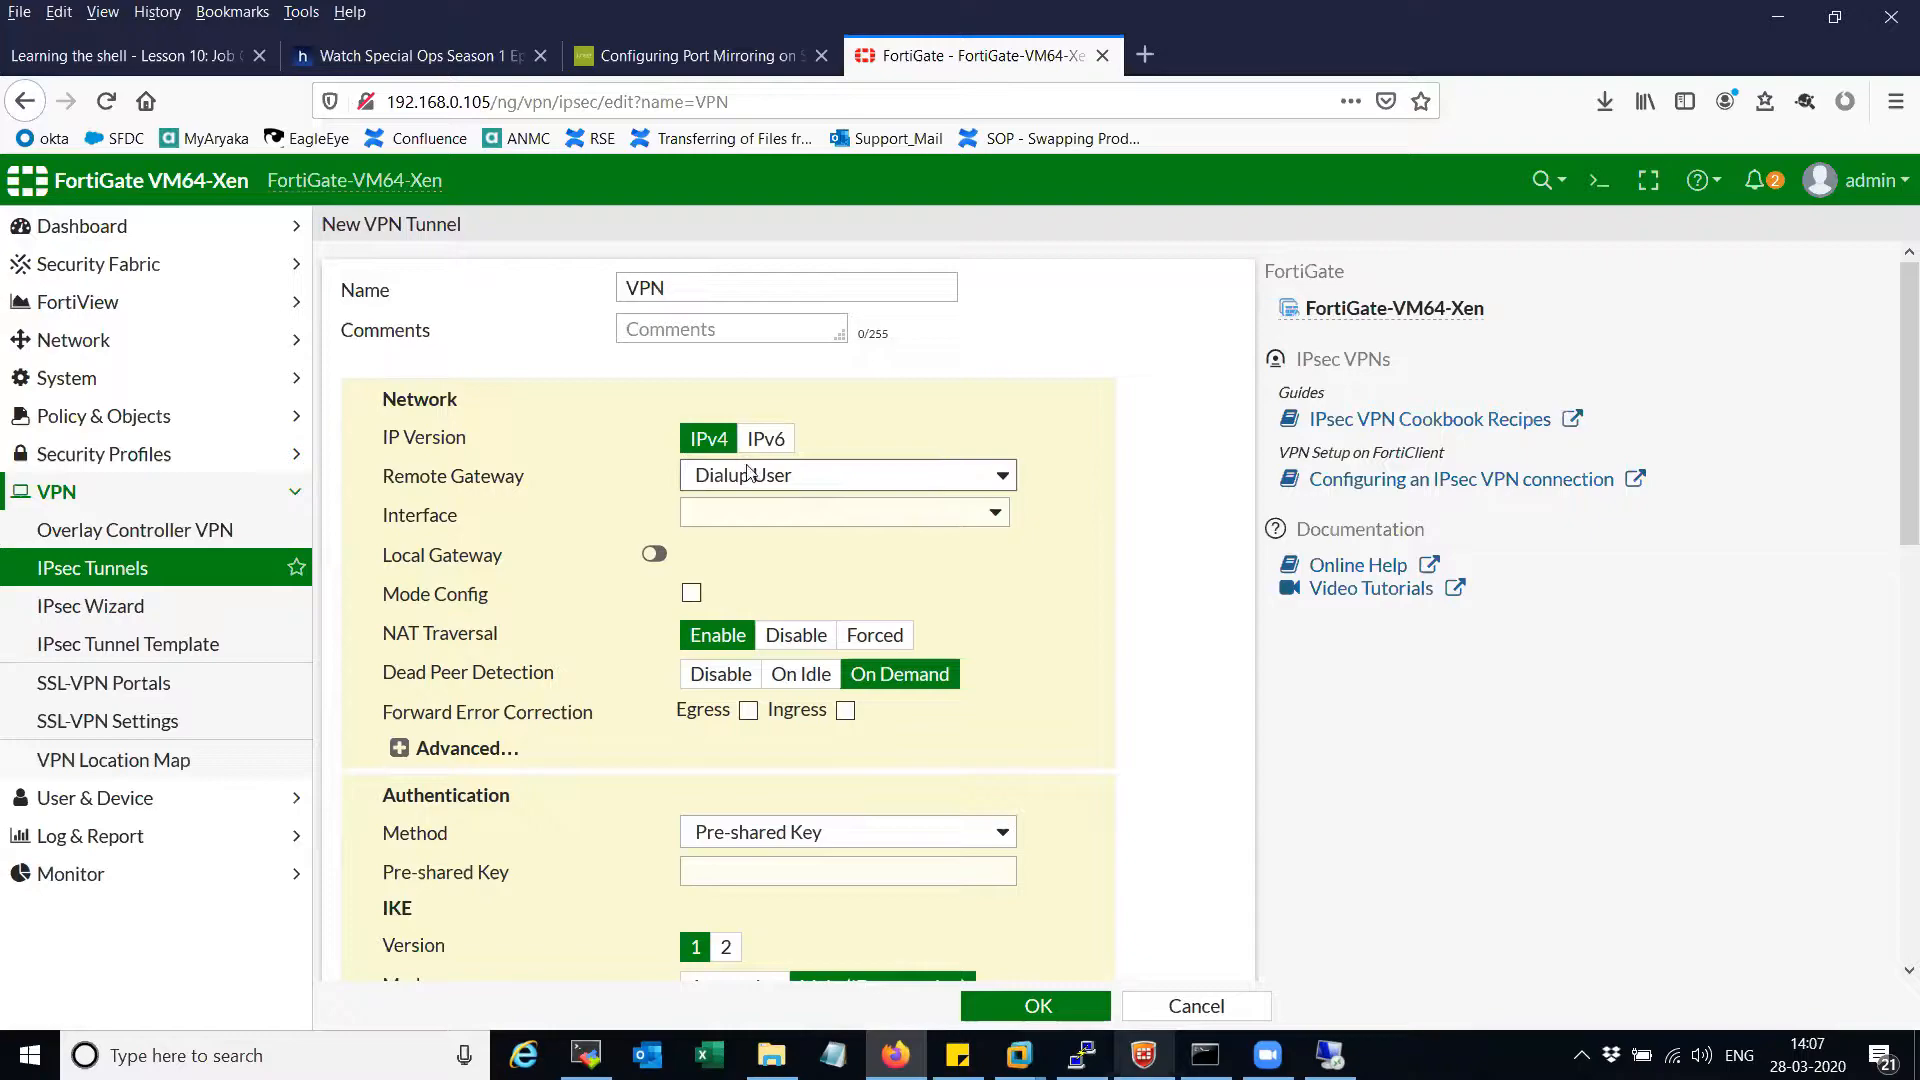
click(770, 518)
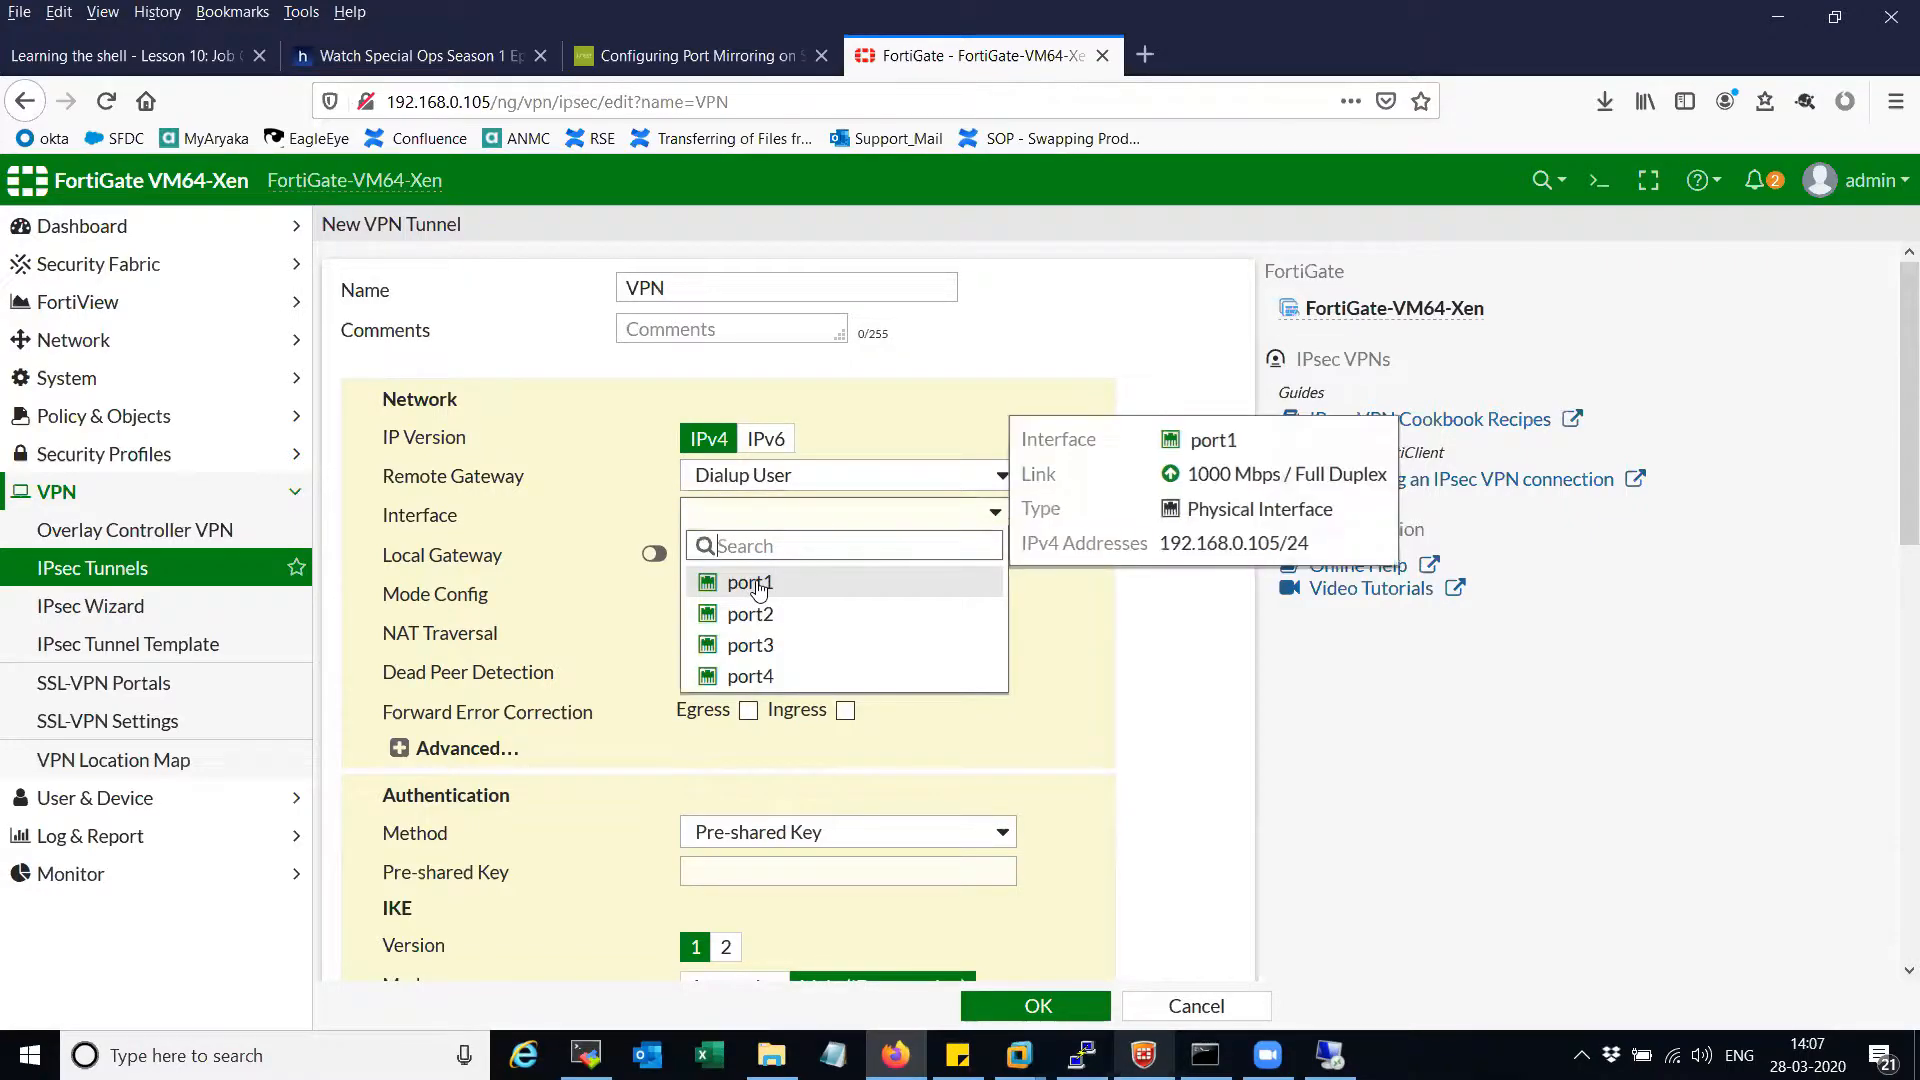
click(759, 585)
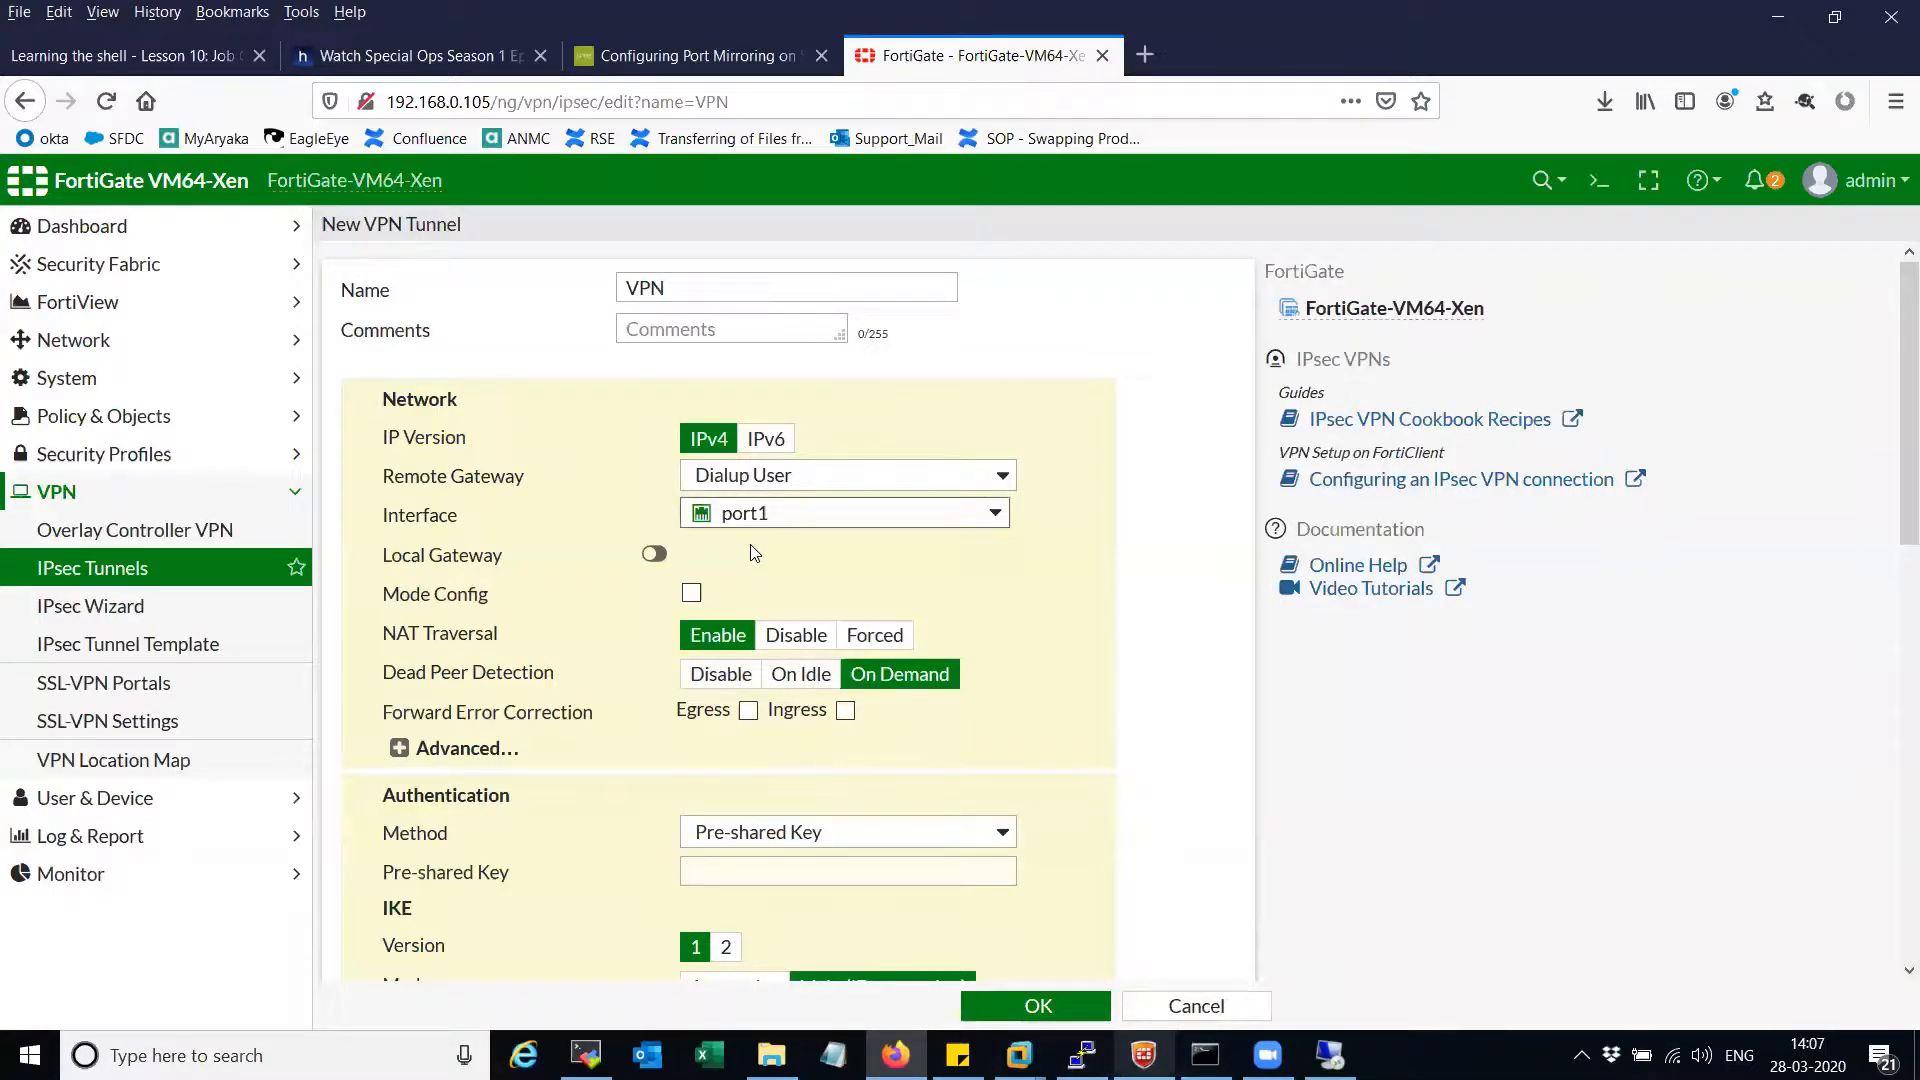
click(654, 554)
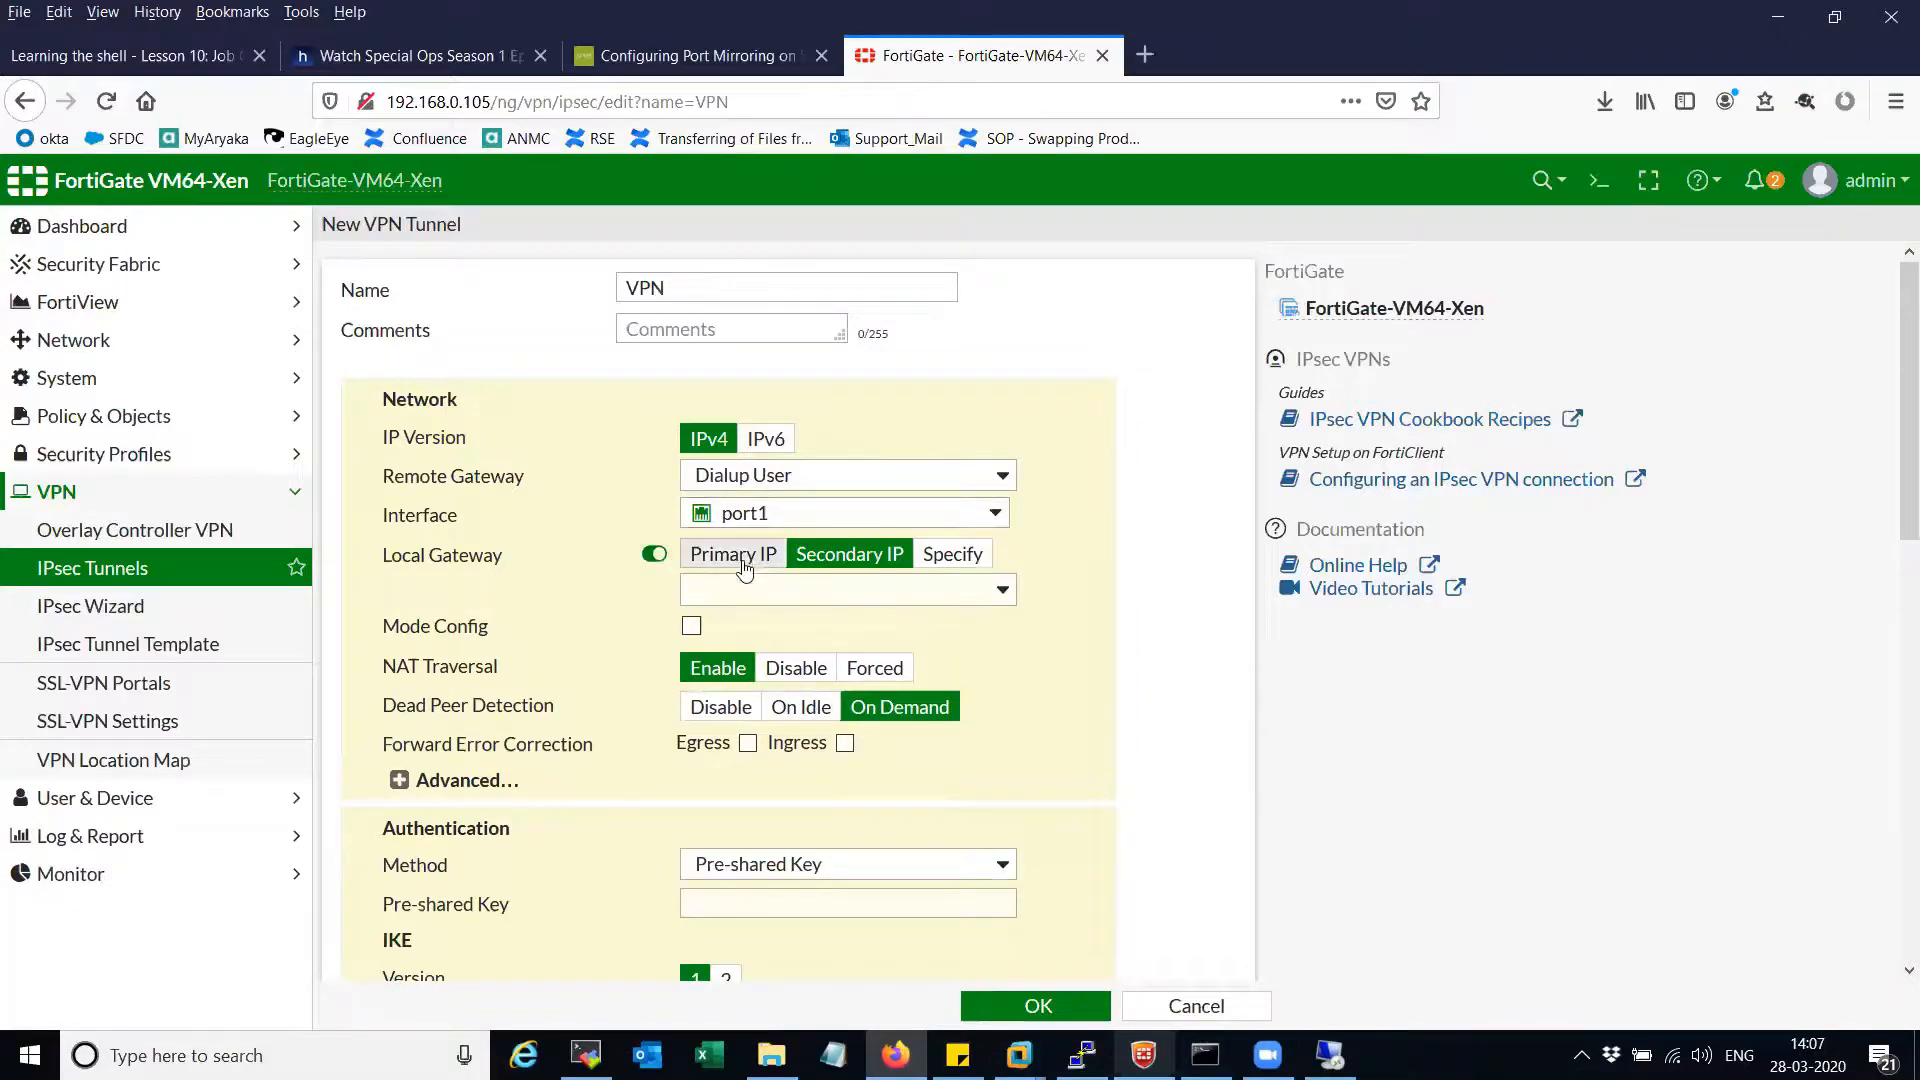
click(737, 556)
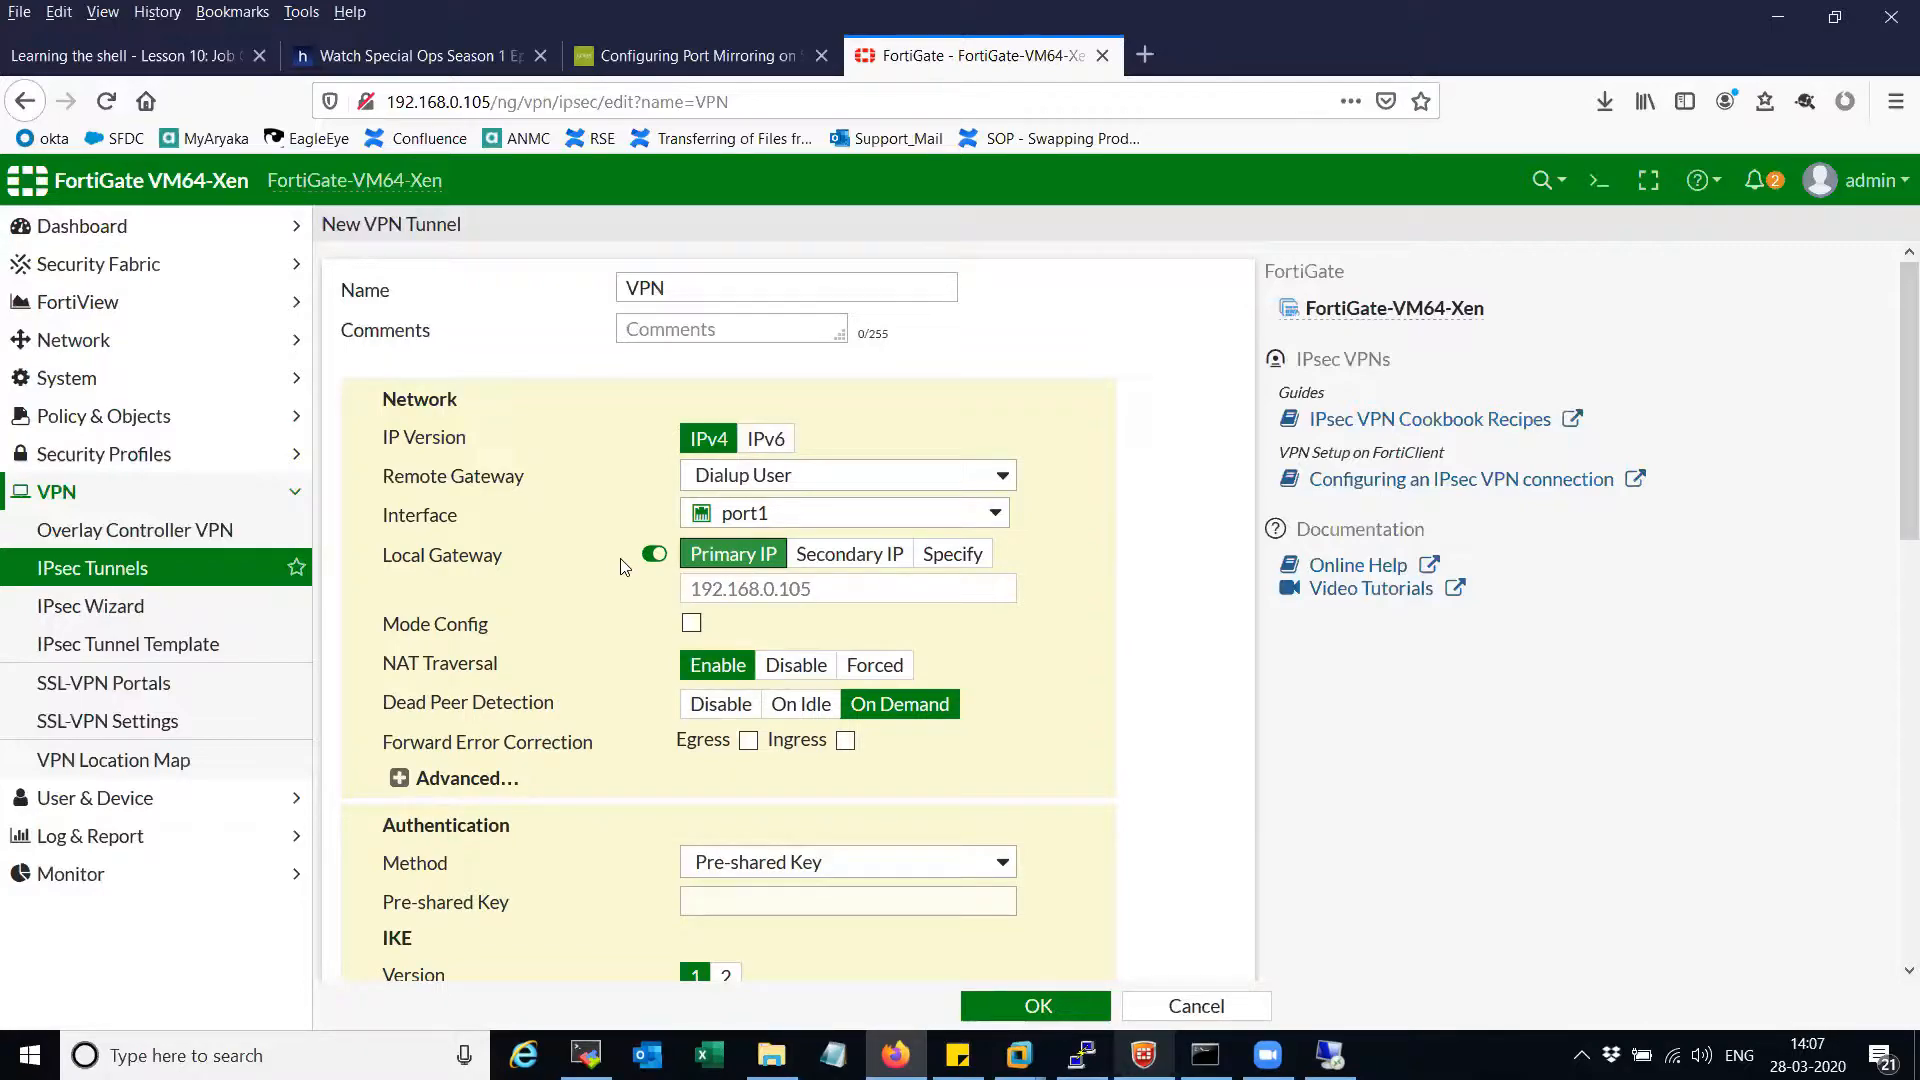
- Enable Mode Config for the tunnel and assign client IP addresses from a range
click(691, 623)
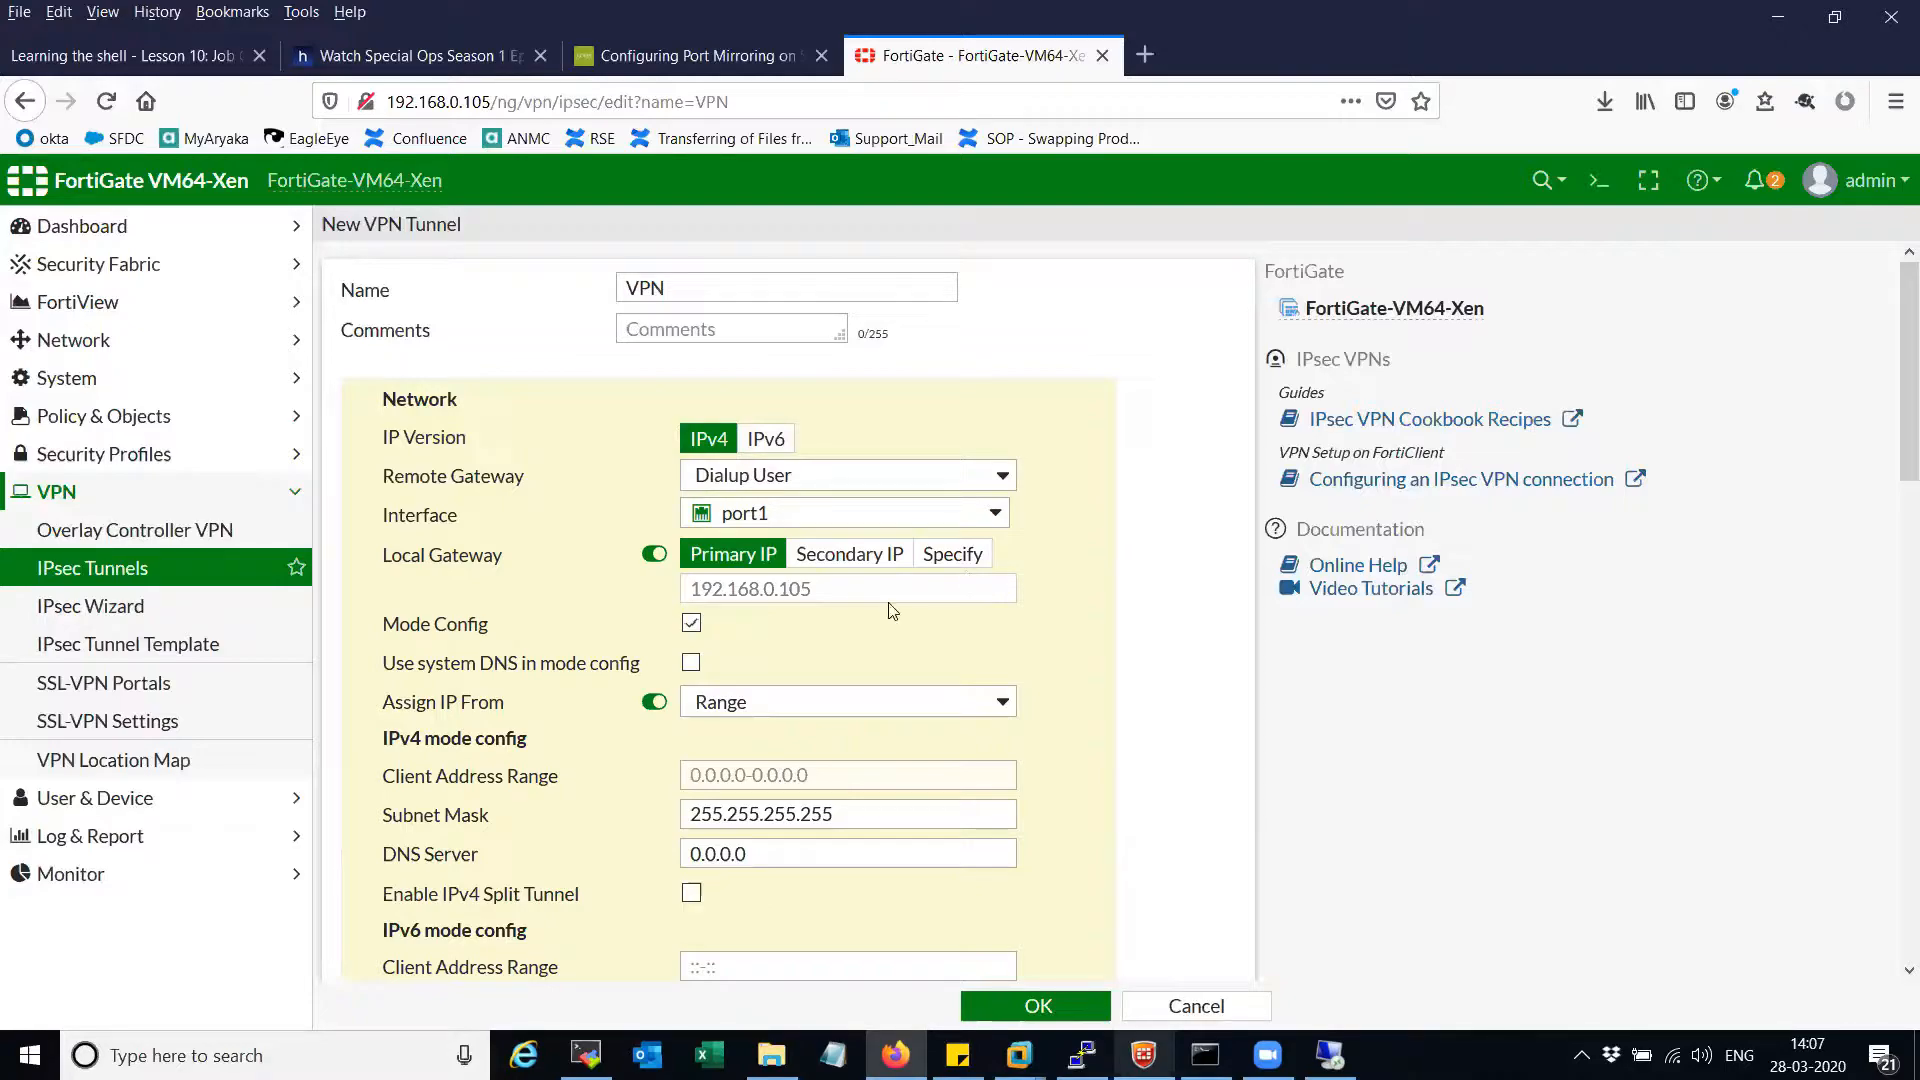
click(690, 623)
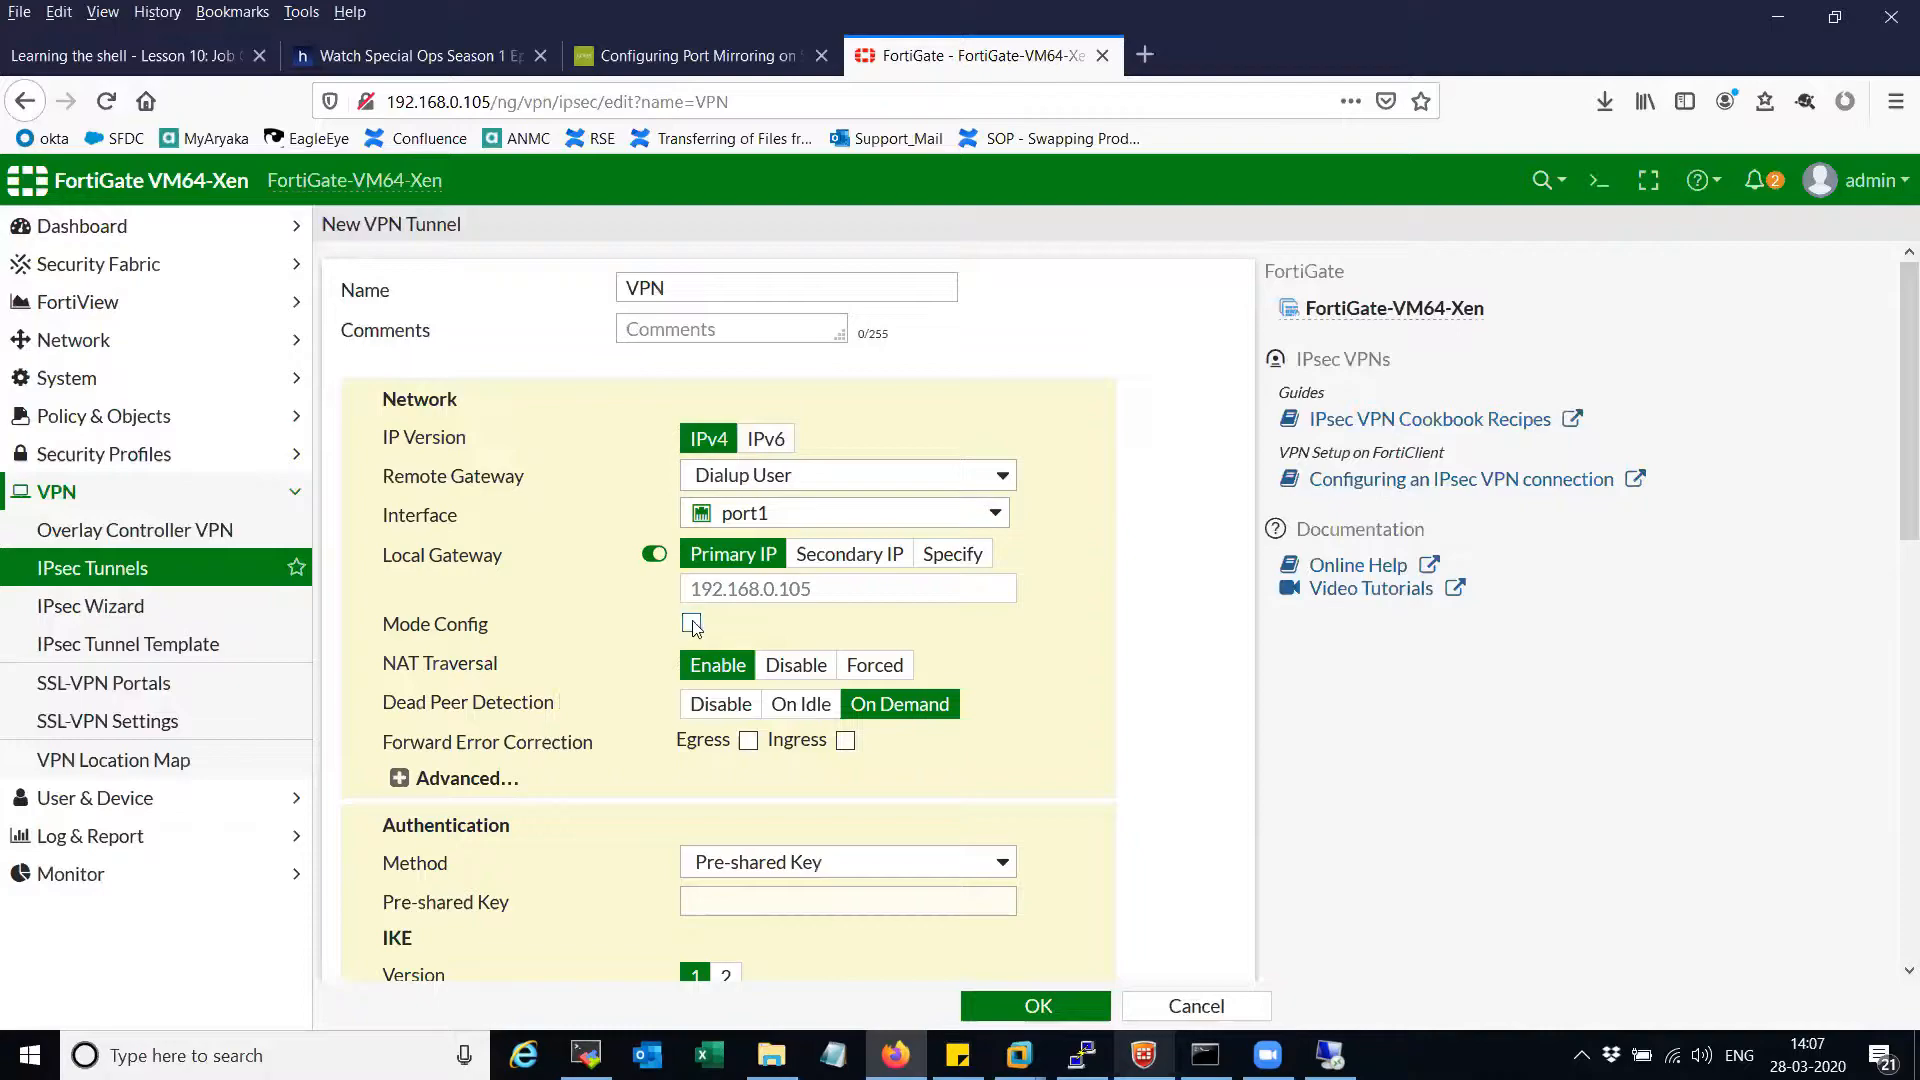
click(691, 624)
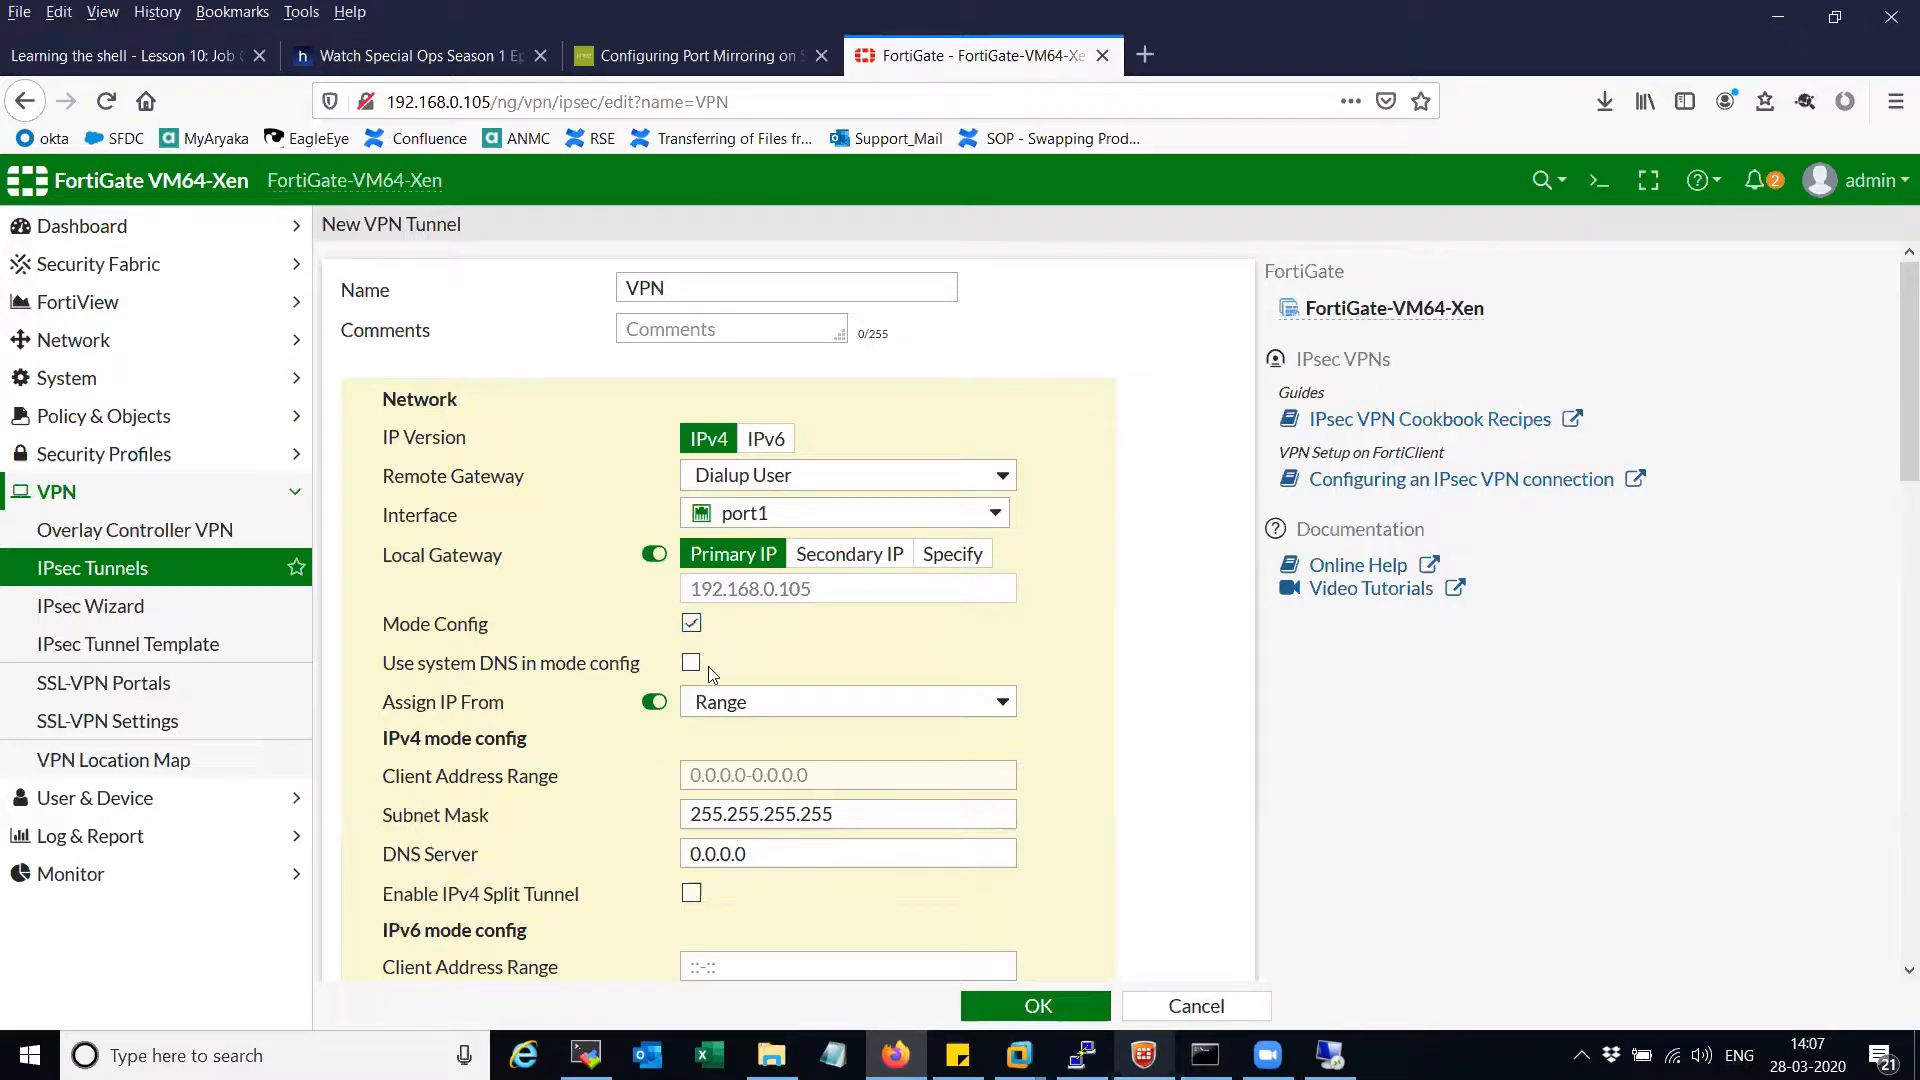
click(729, 708)
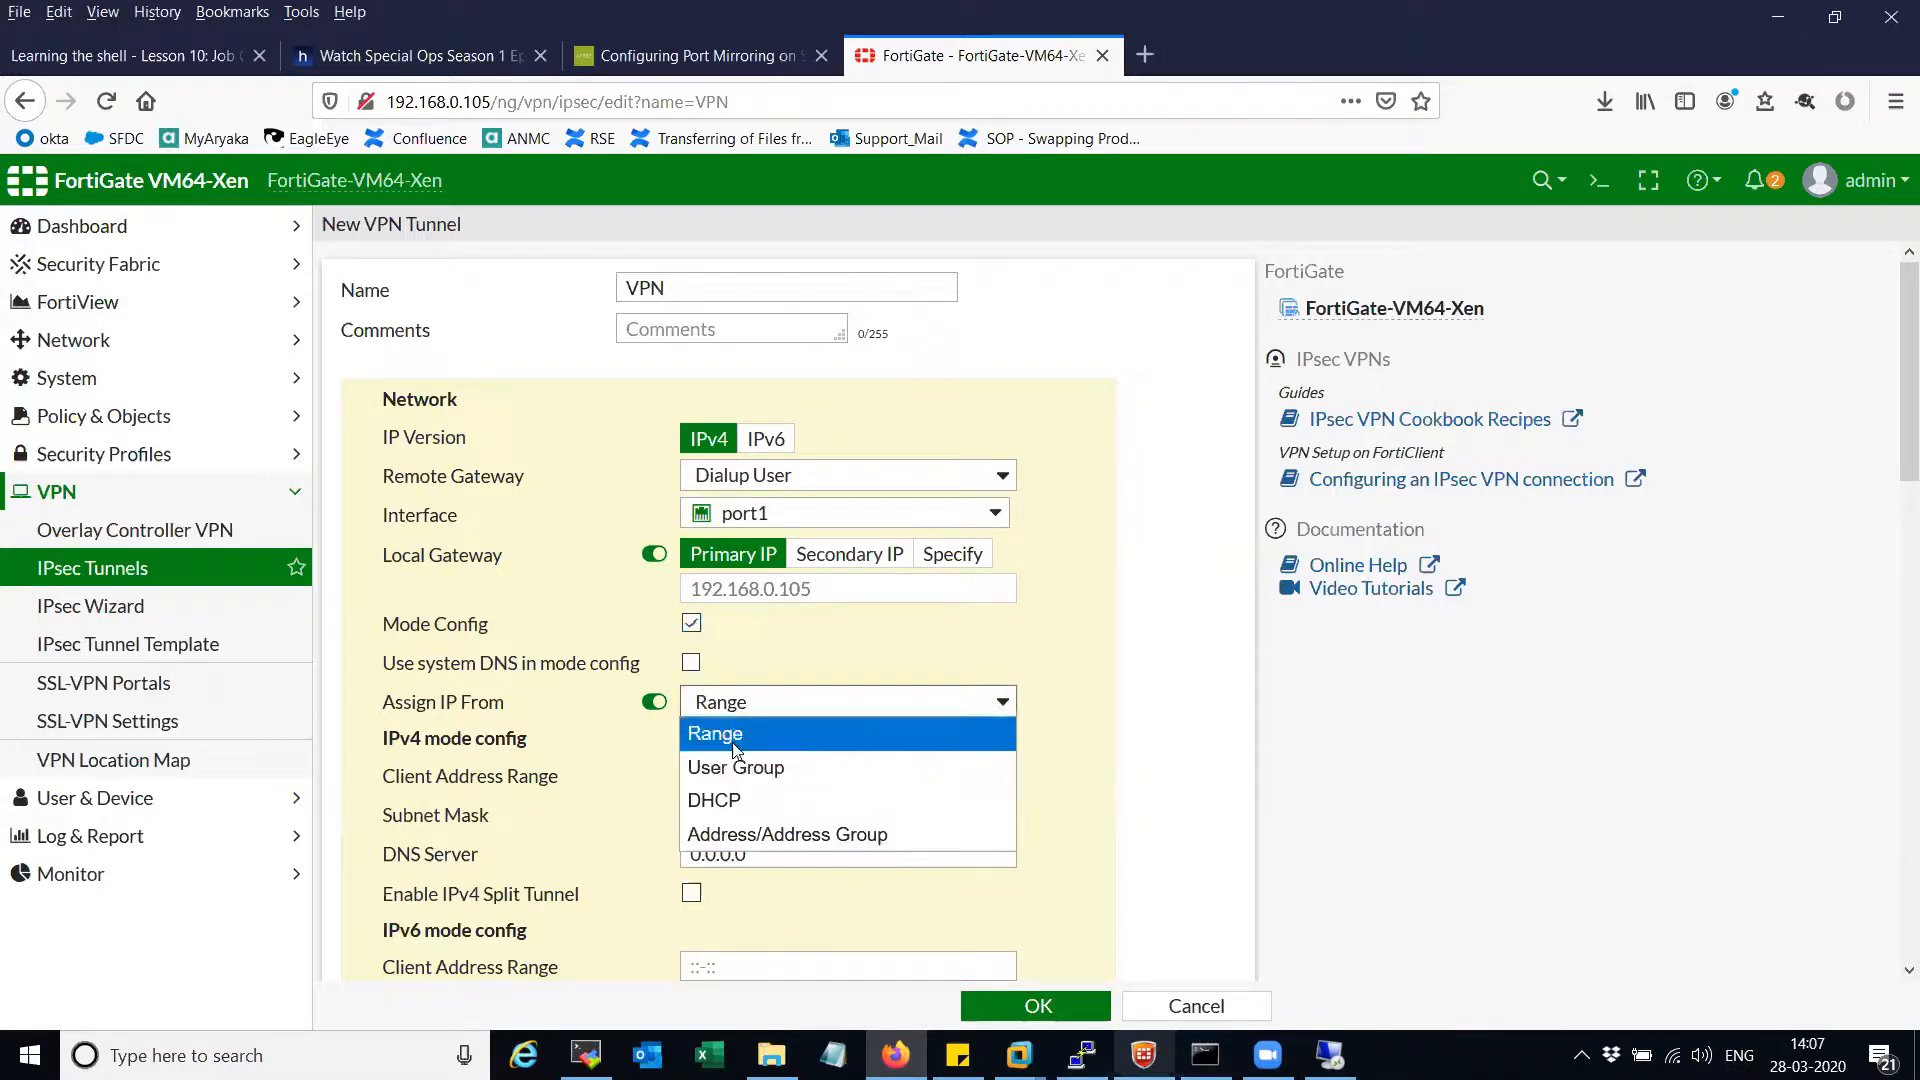
click(732, 744)
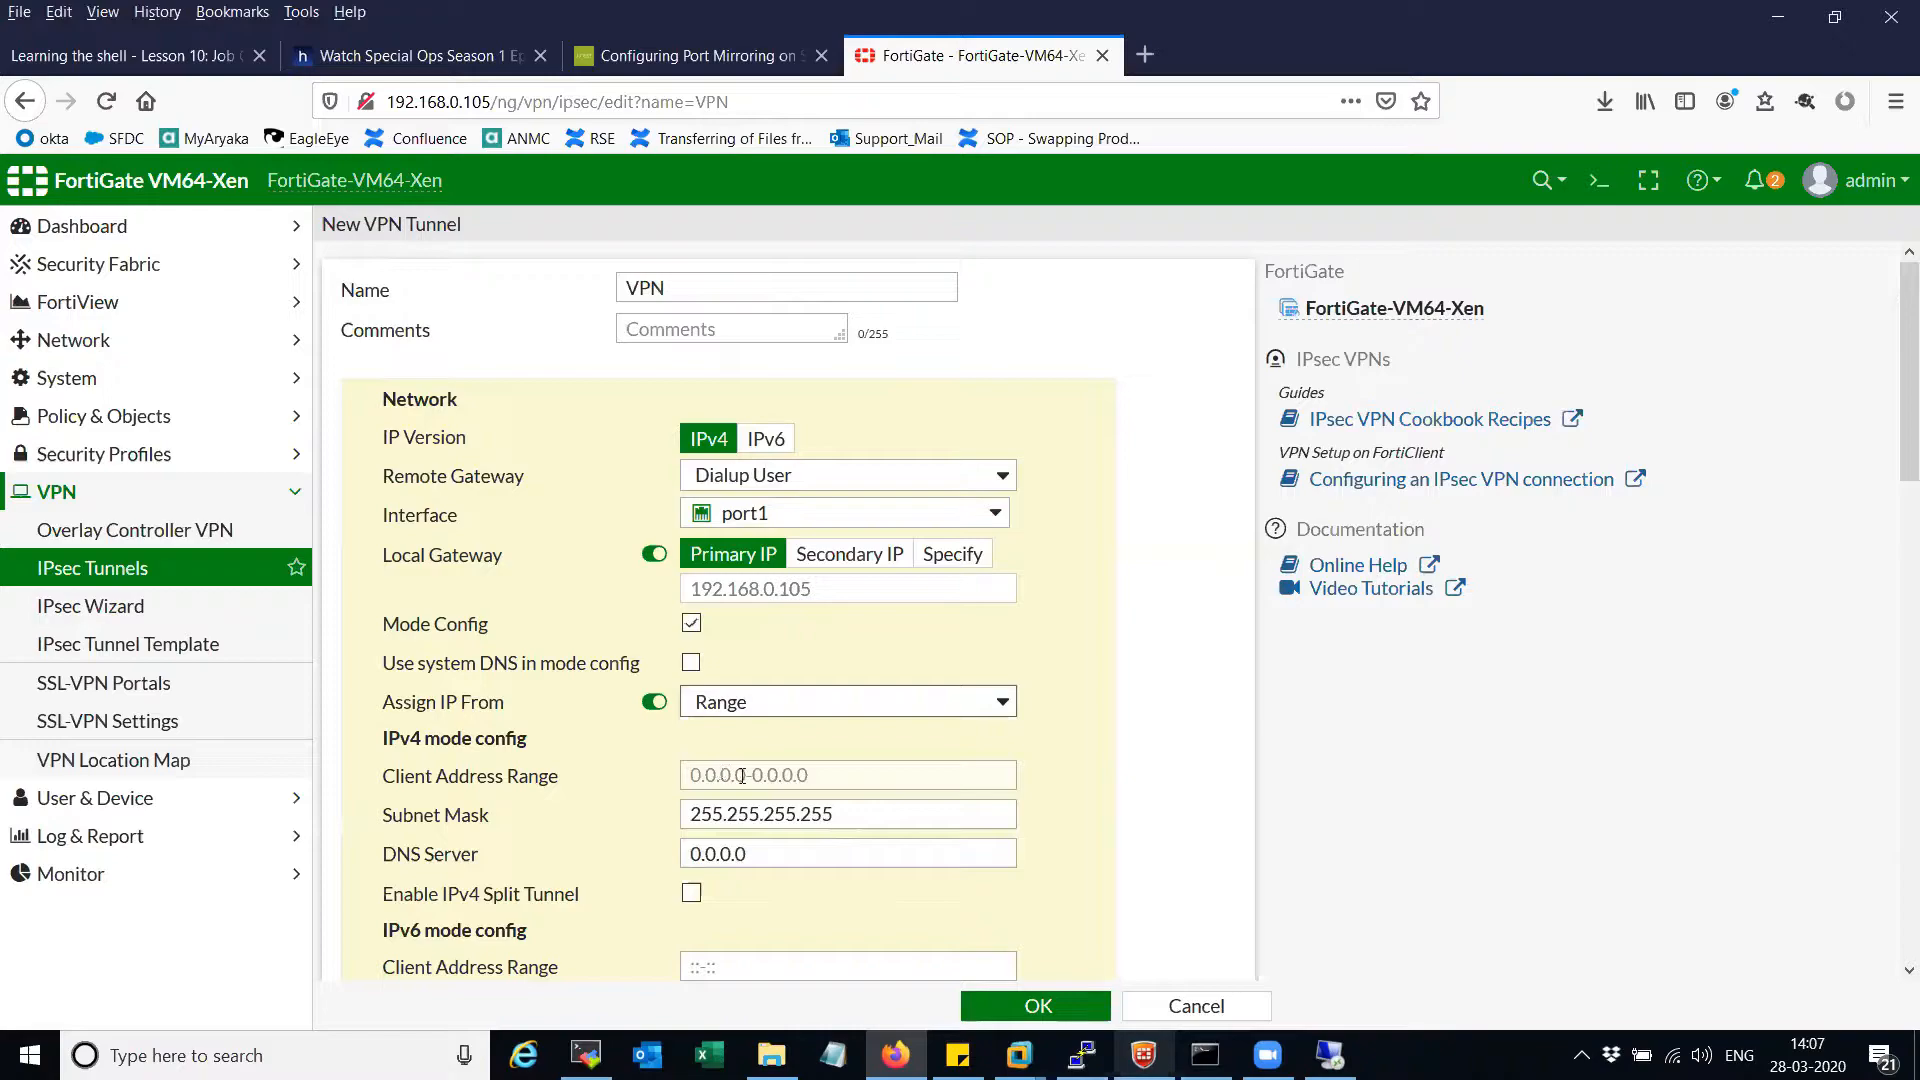
- Set the IPv4 client address range to 10.10.10.10-10.10.10.20
click(849, 776)
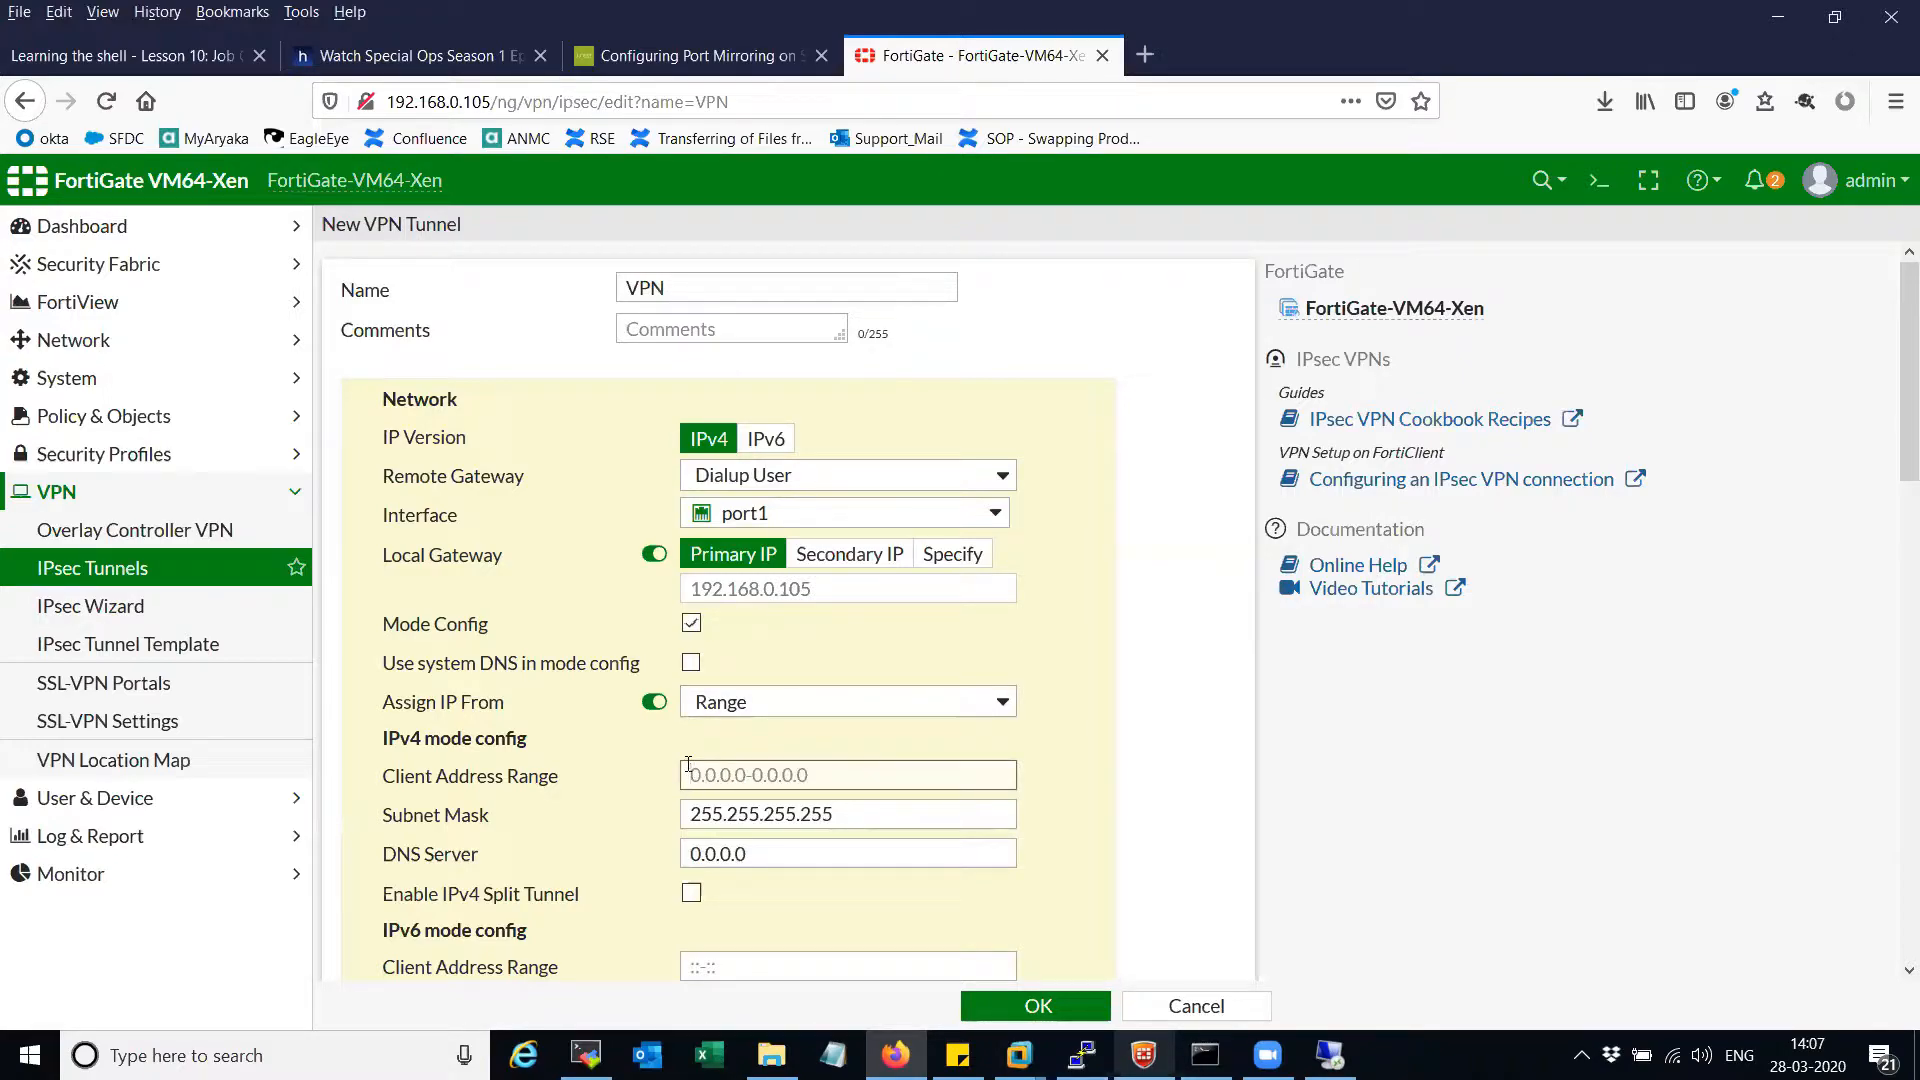
text(10.10.10.10)
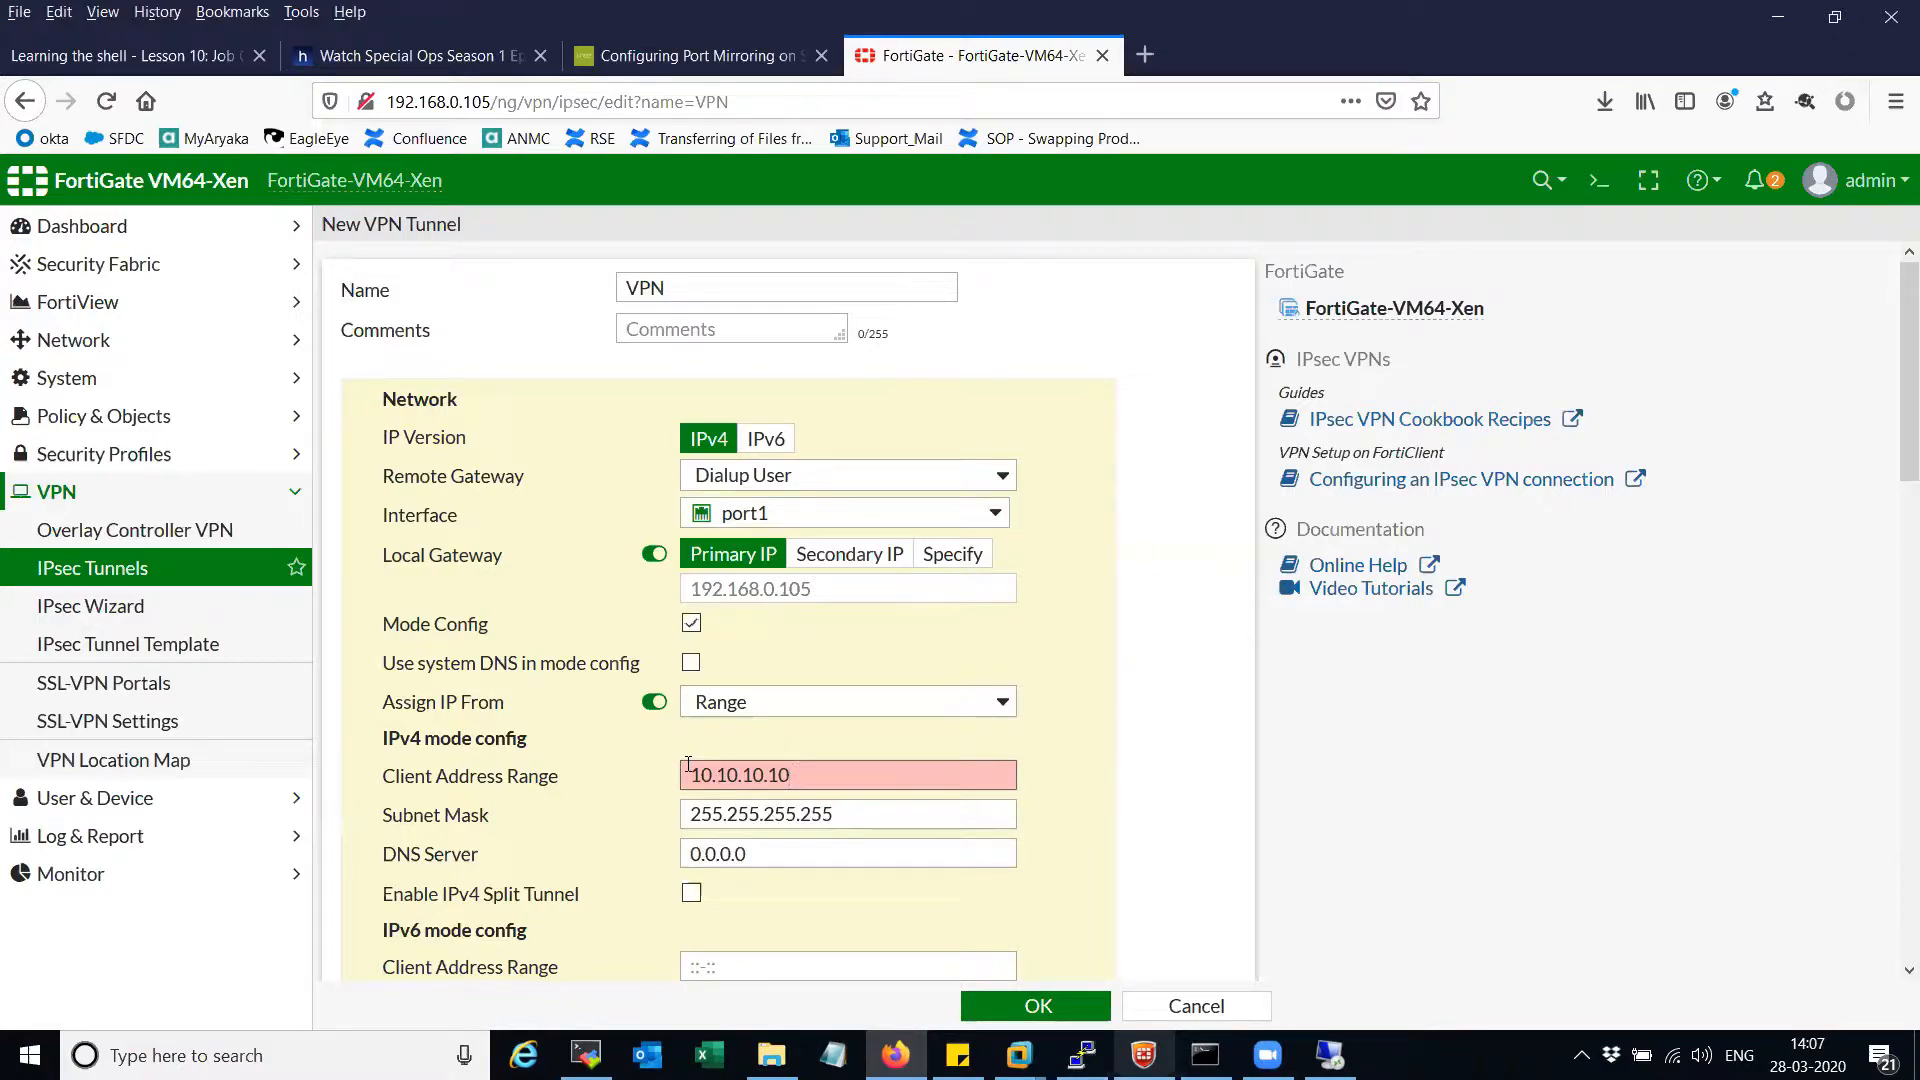
text(-10.10.10.20)
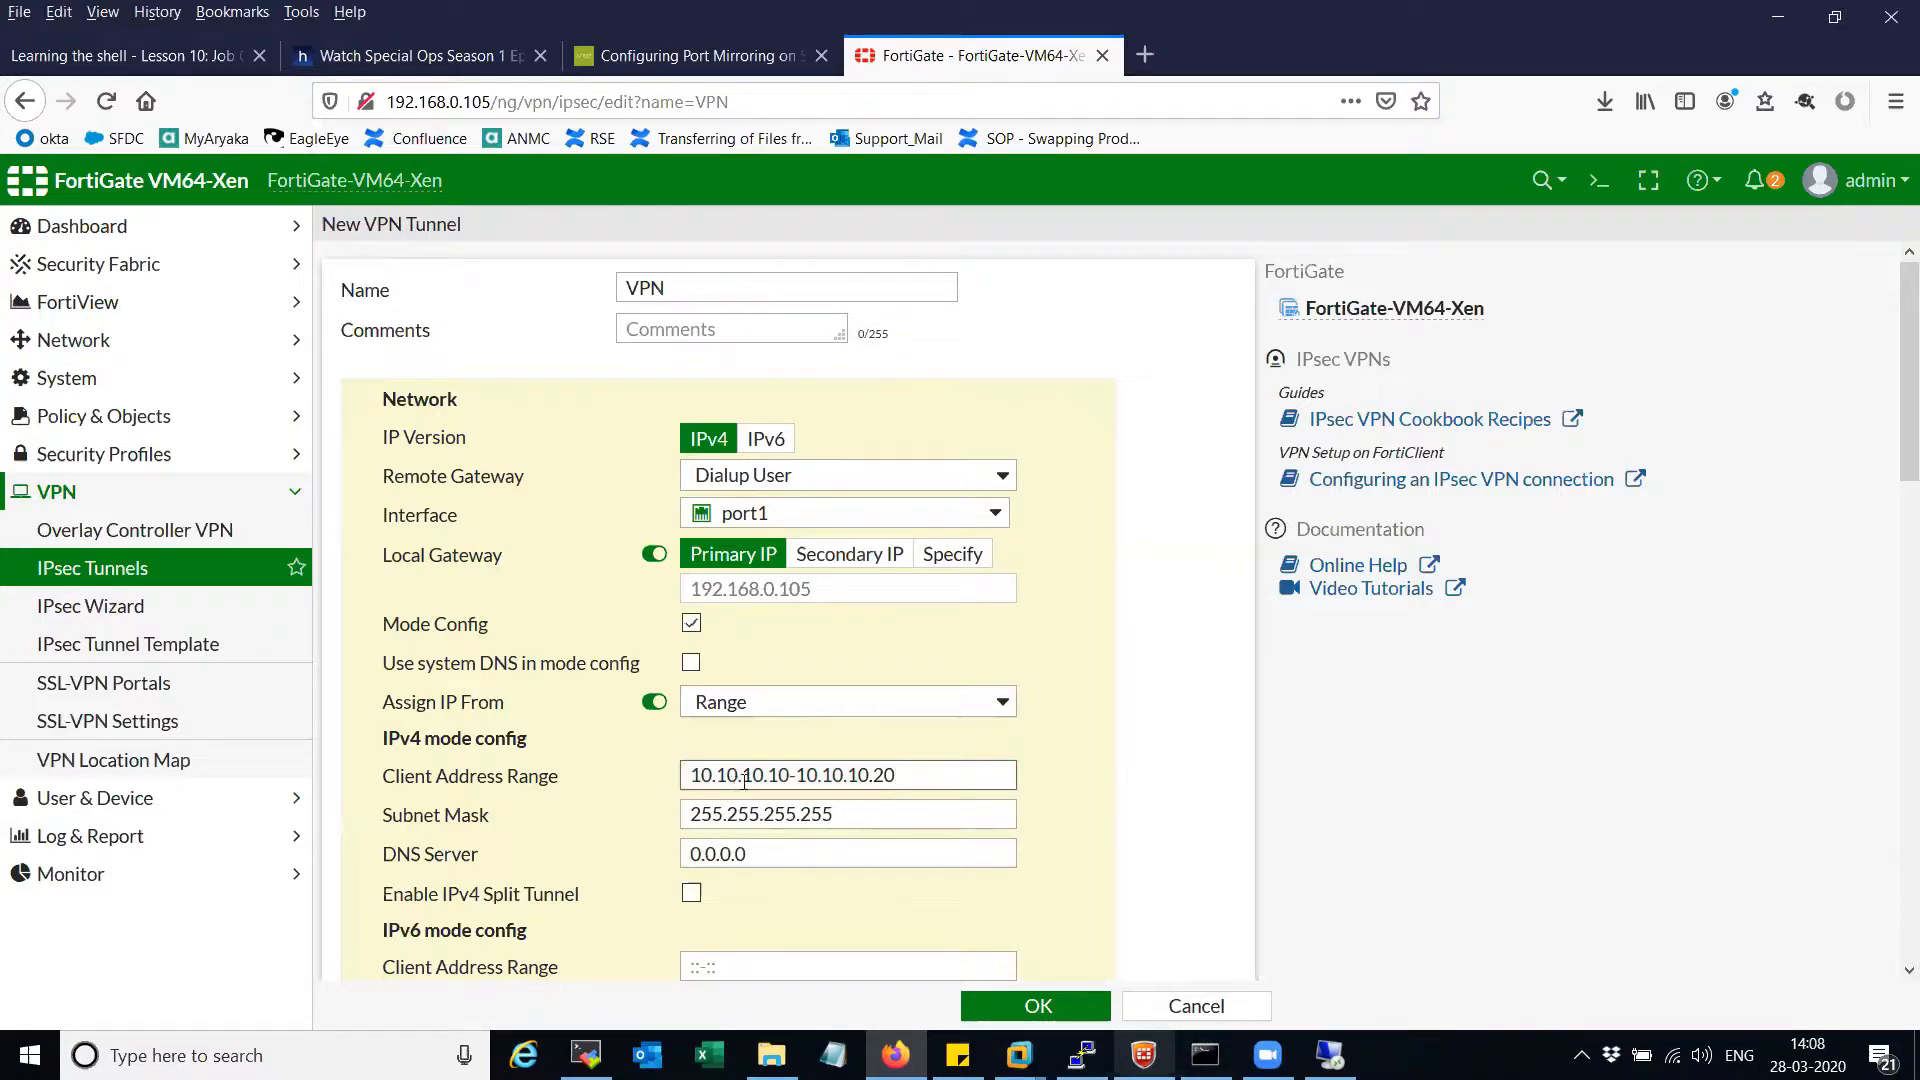
drag(797, 776, 673, 814)
click(1074, 751)
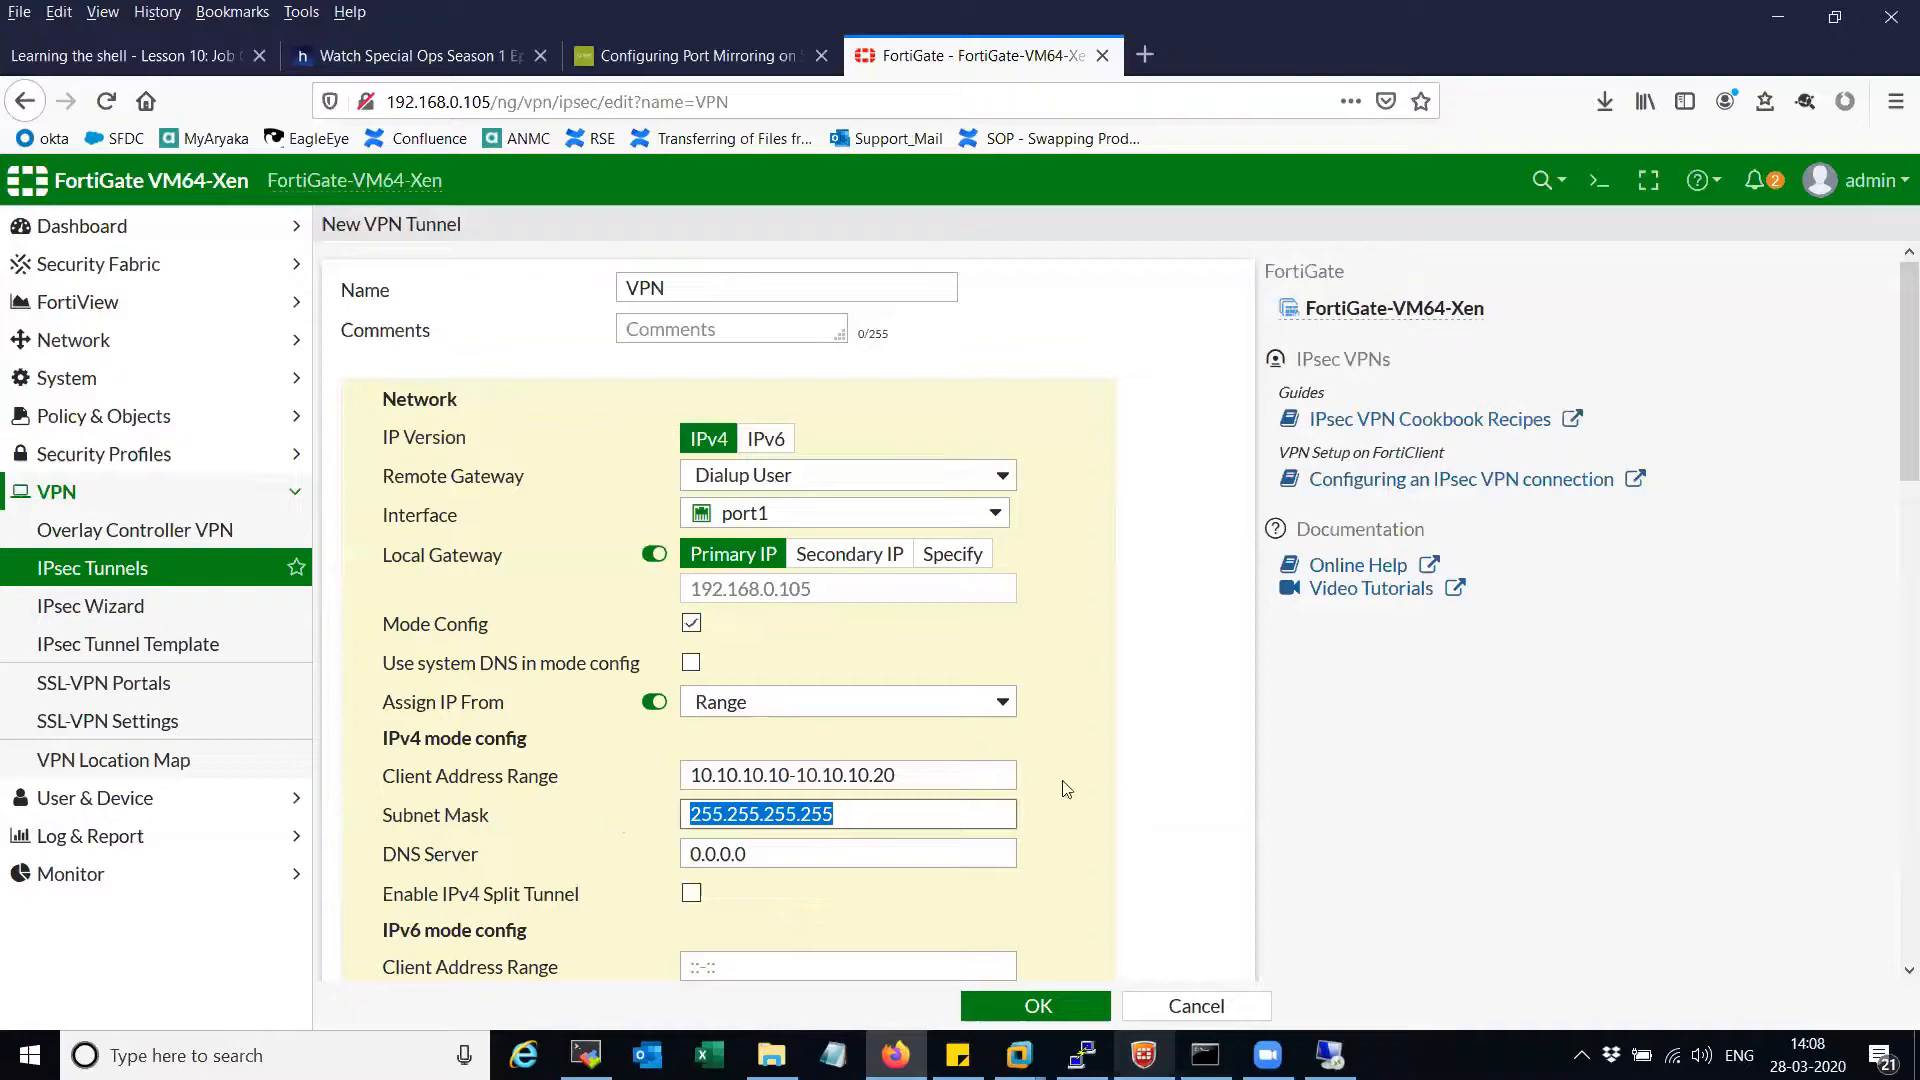
- Enter 8.8.8.8 as the IPv4 DNS server and enable the use of system DNS in mode config
scroll(1056, 779, down, 3)
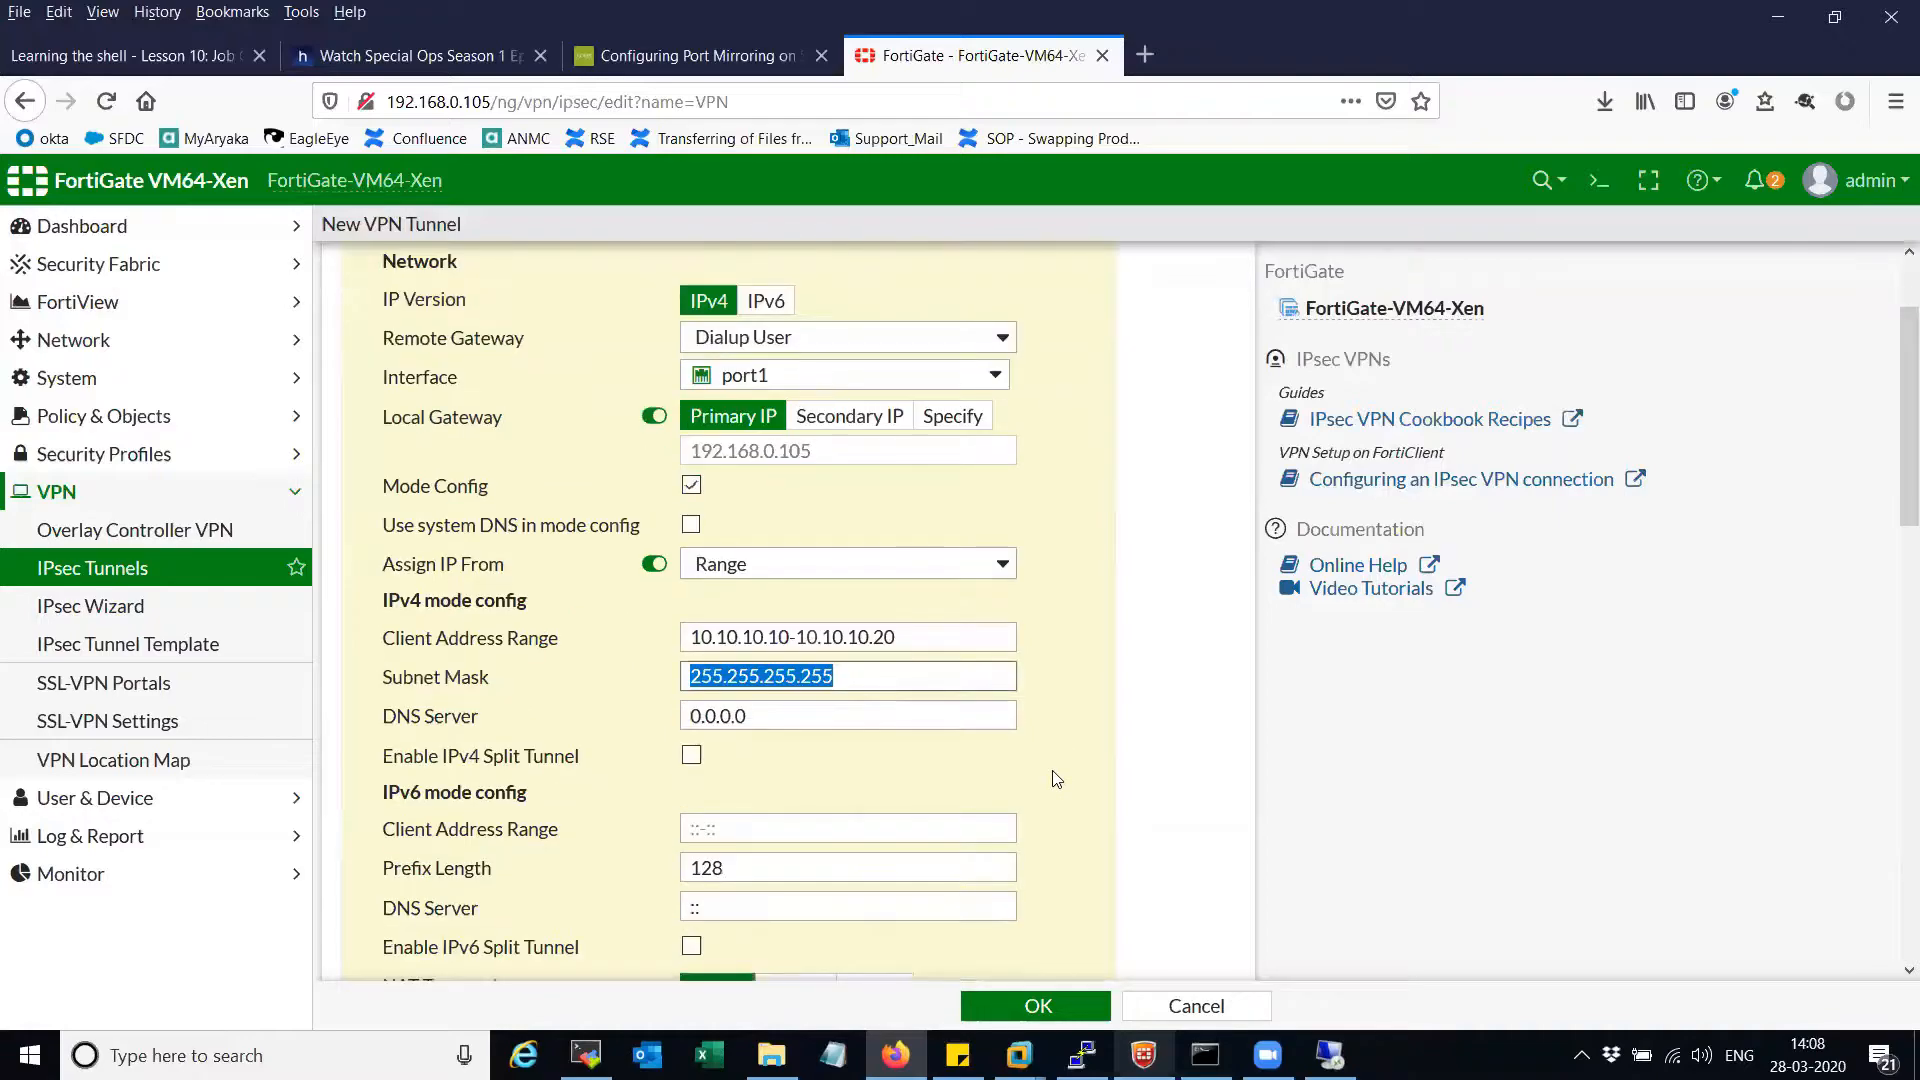
drag(762, 716, 577, 722)
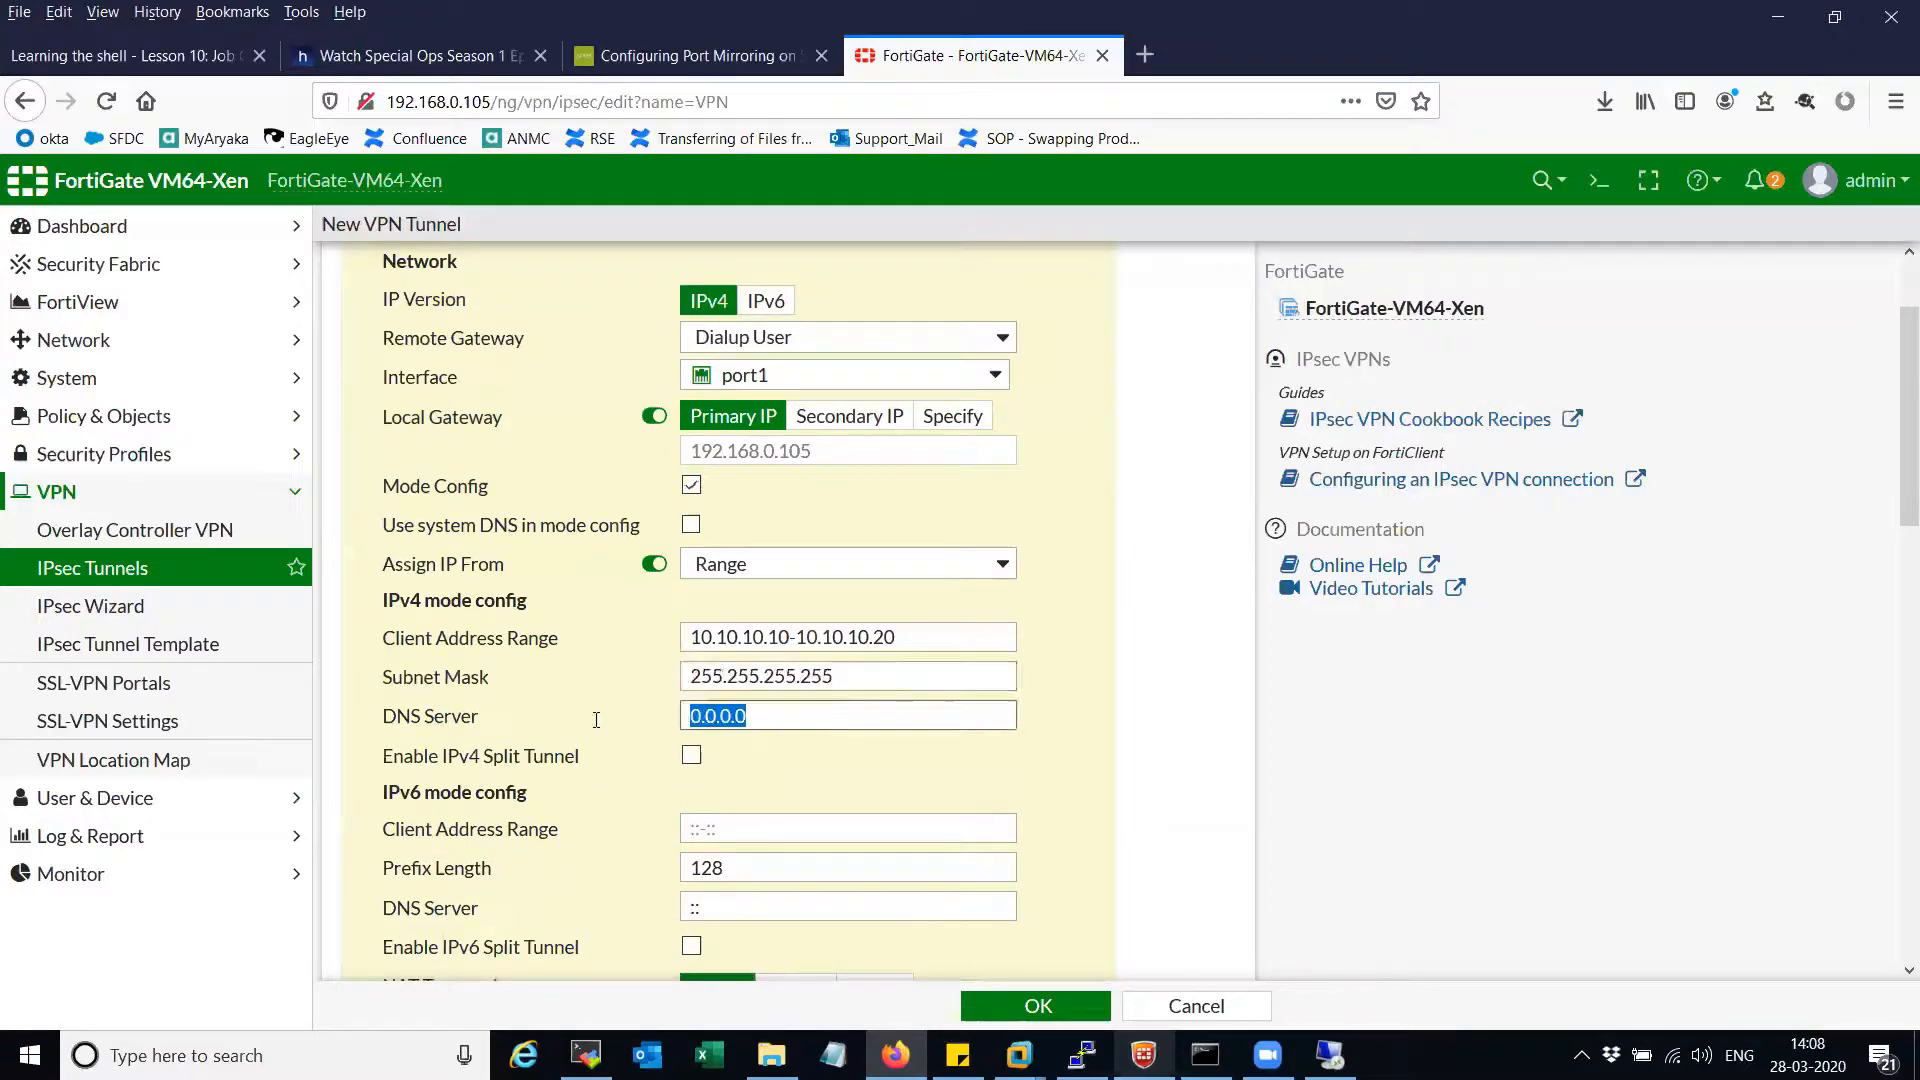
text(8.8)
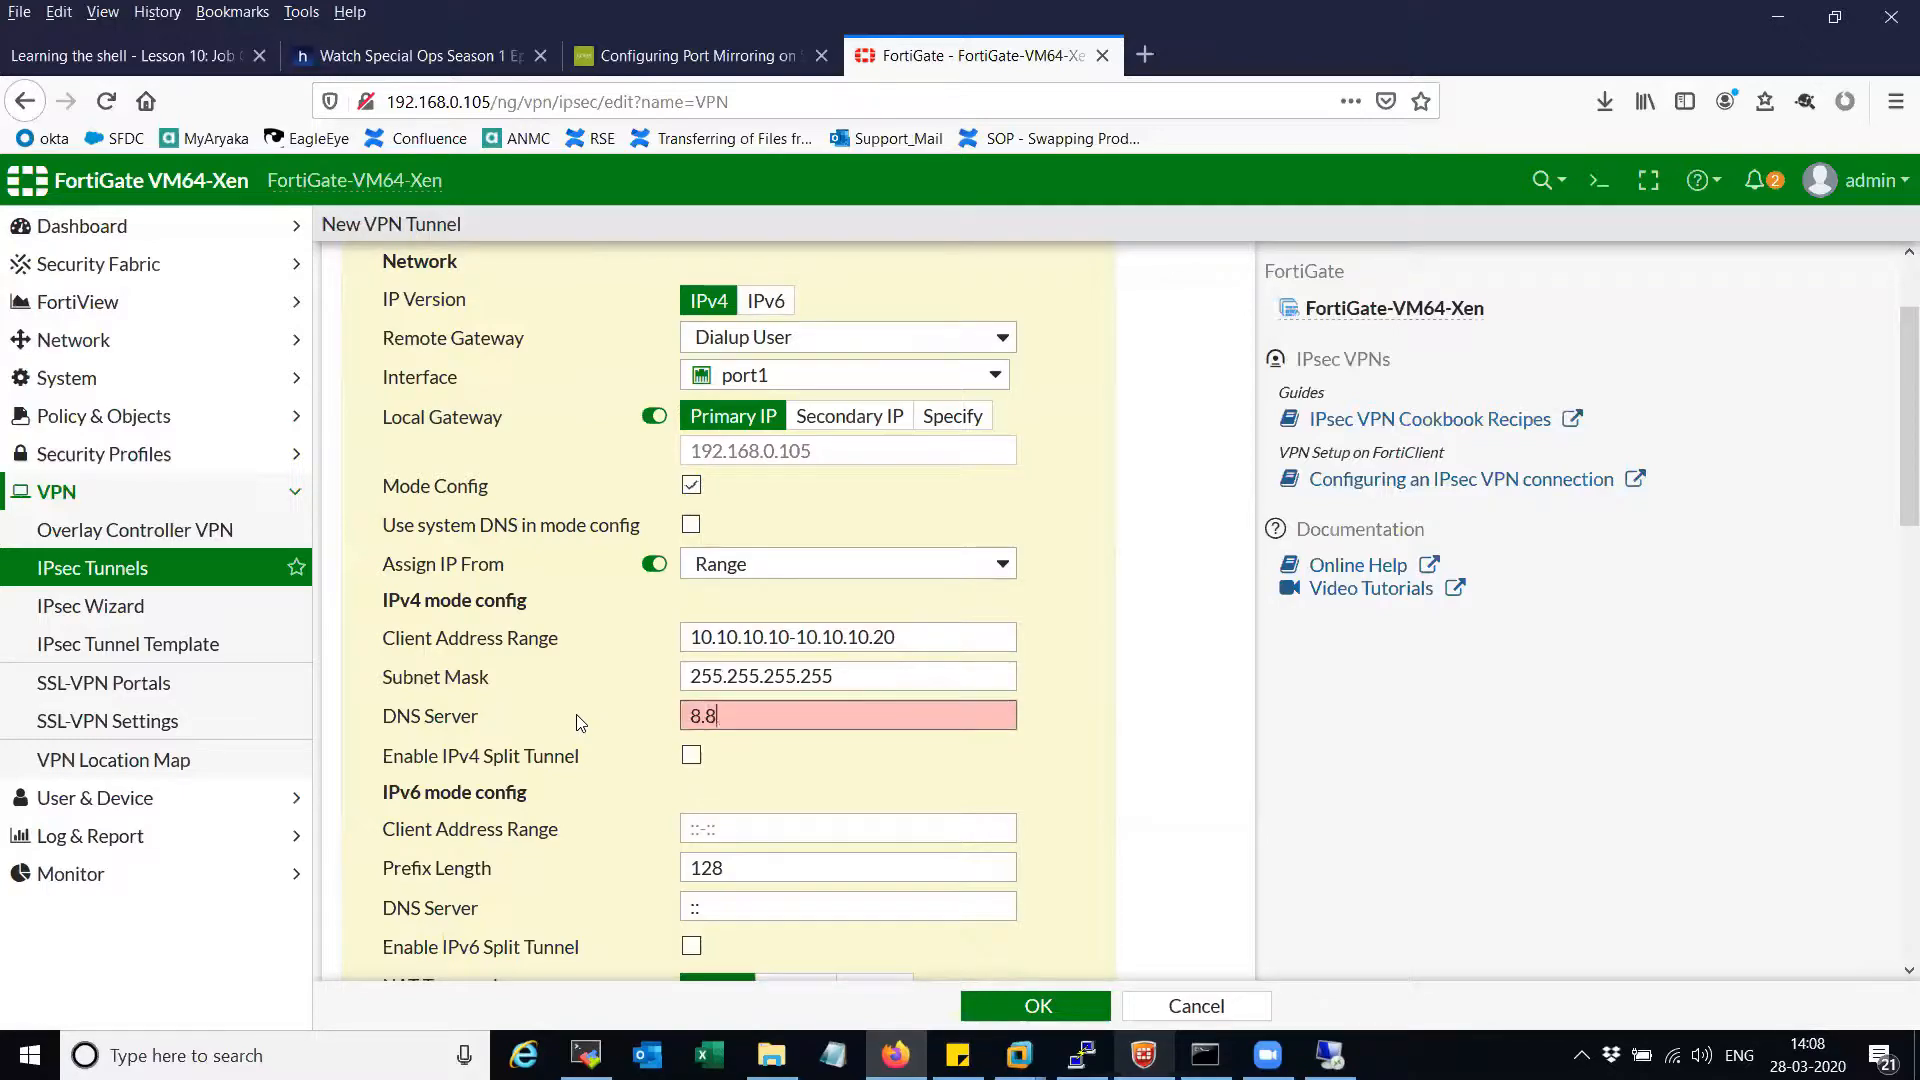
text(.8.8)
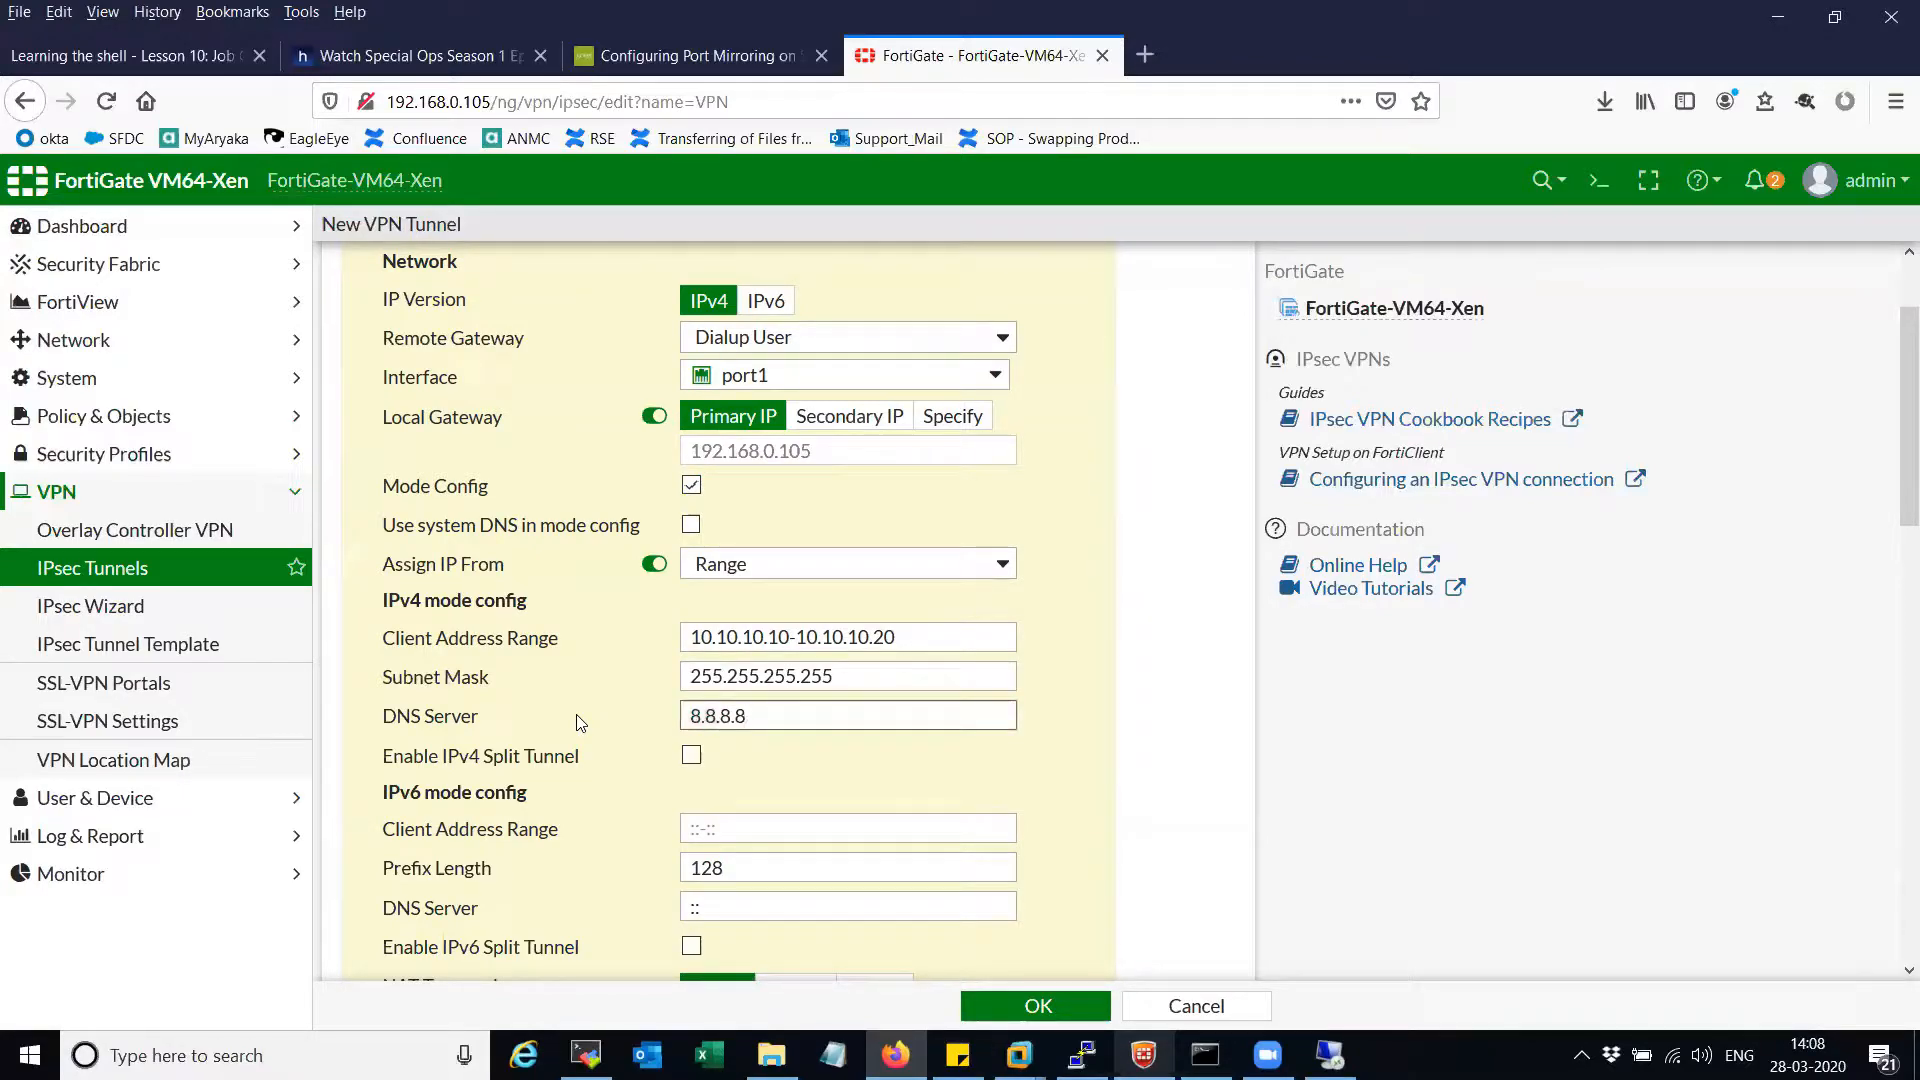
click(691, 525)
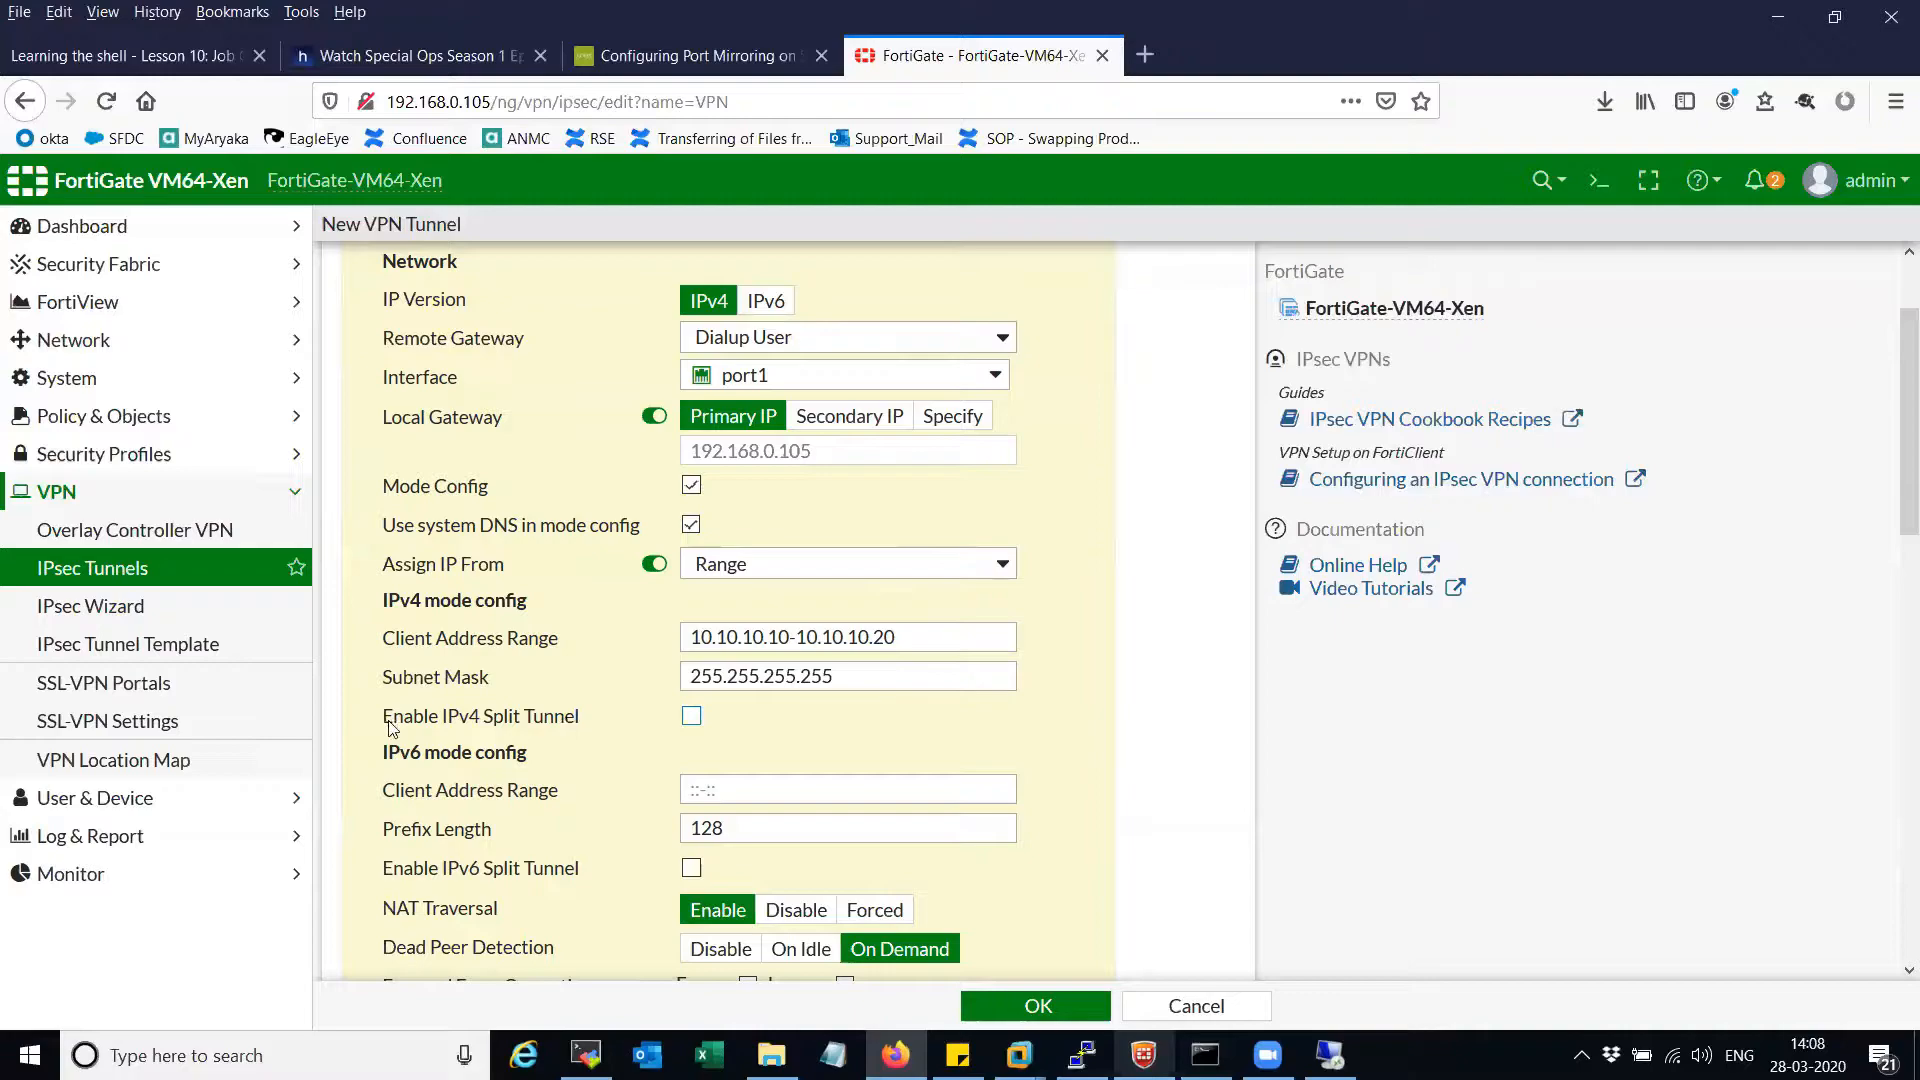
- Turn the IPv4 split tunnel option back off
drag(383, 722, 443, 722)
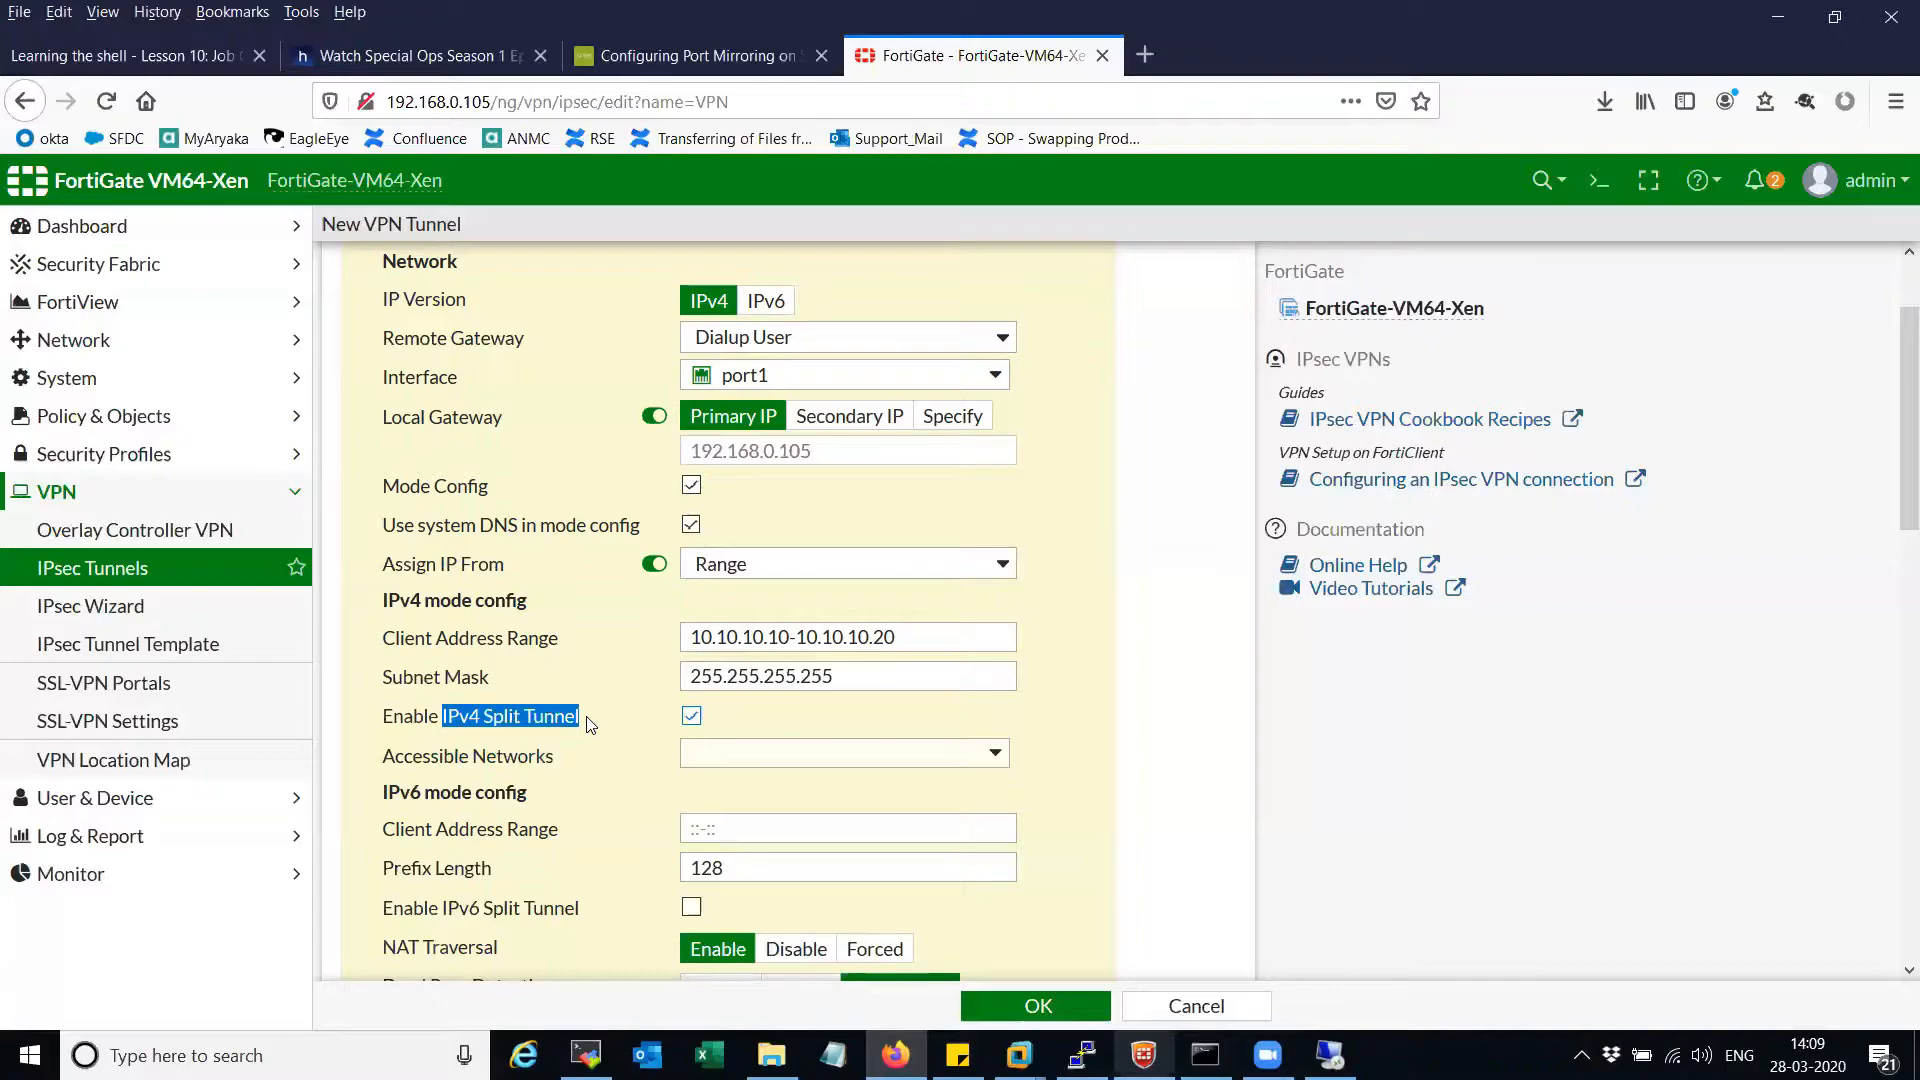
click(1104, 664)
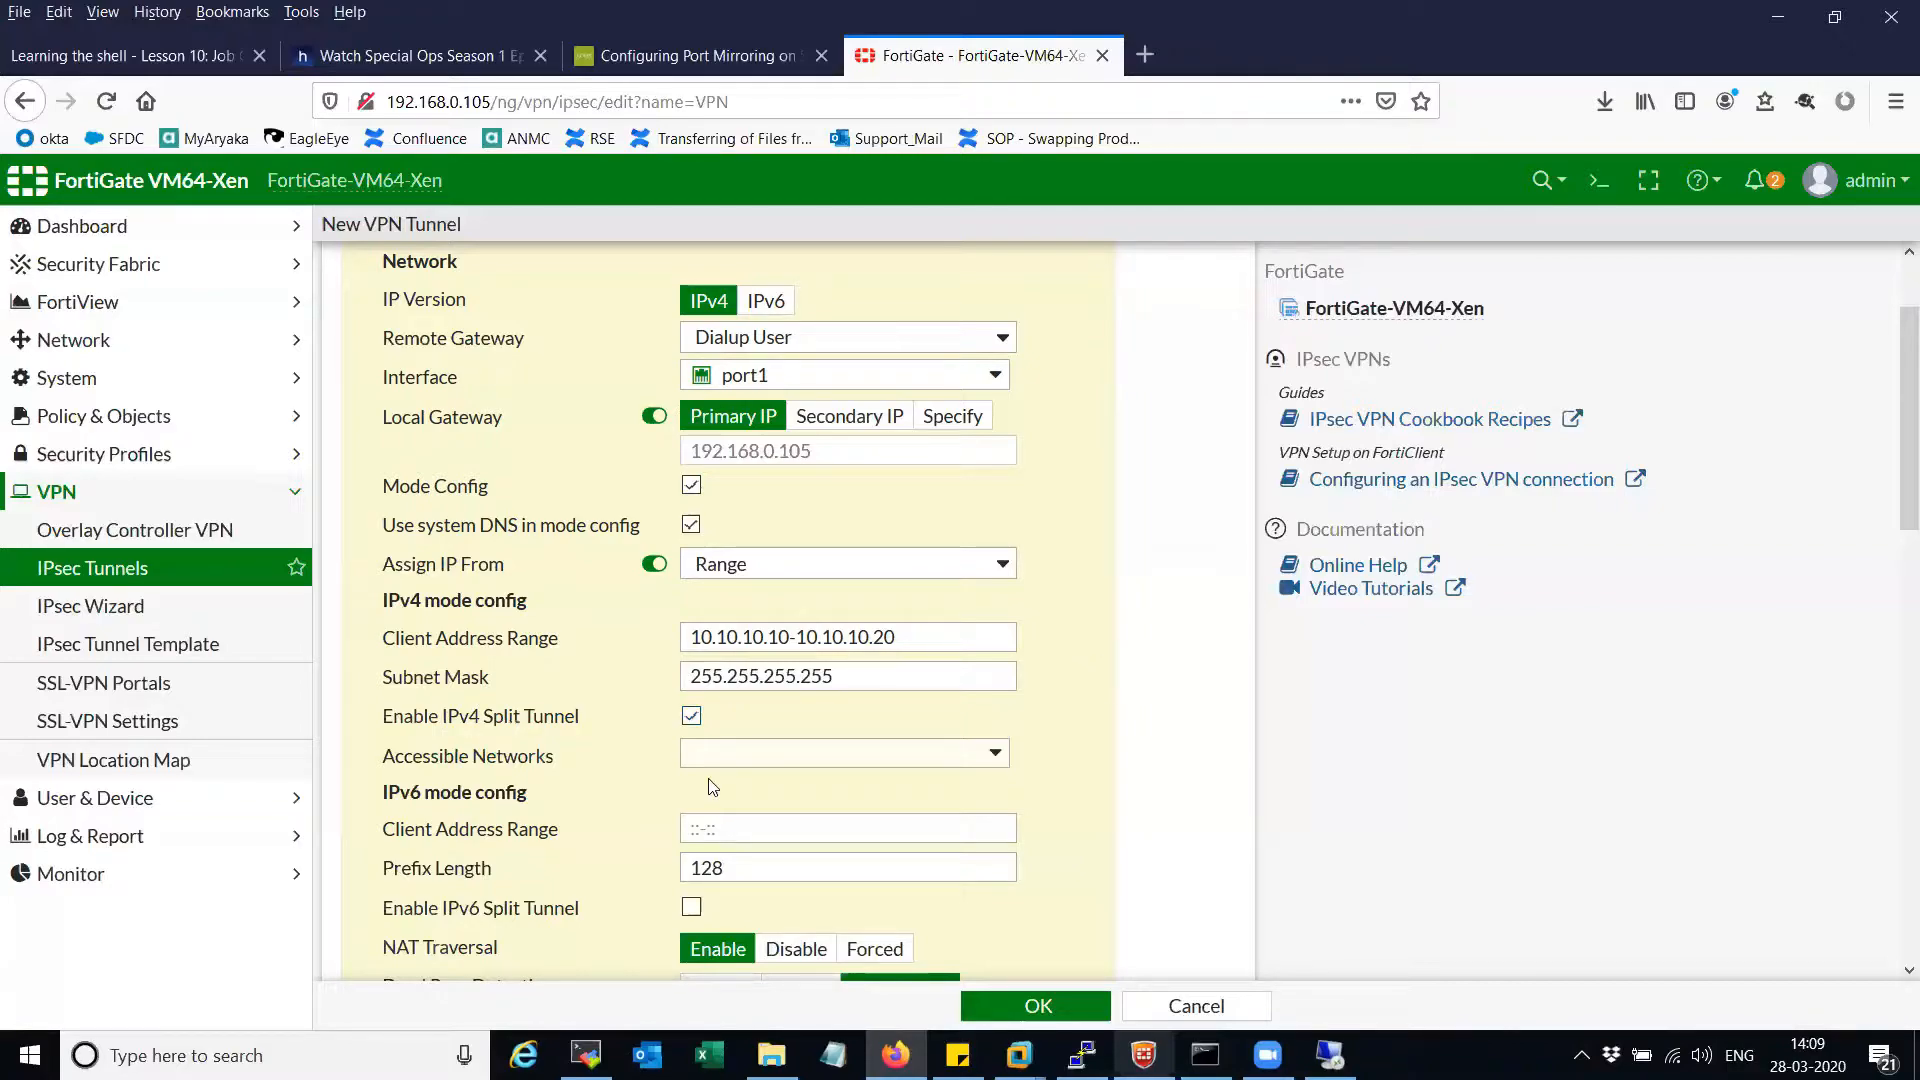
click(691, 715)
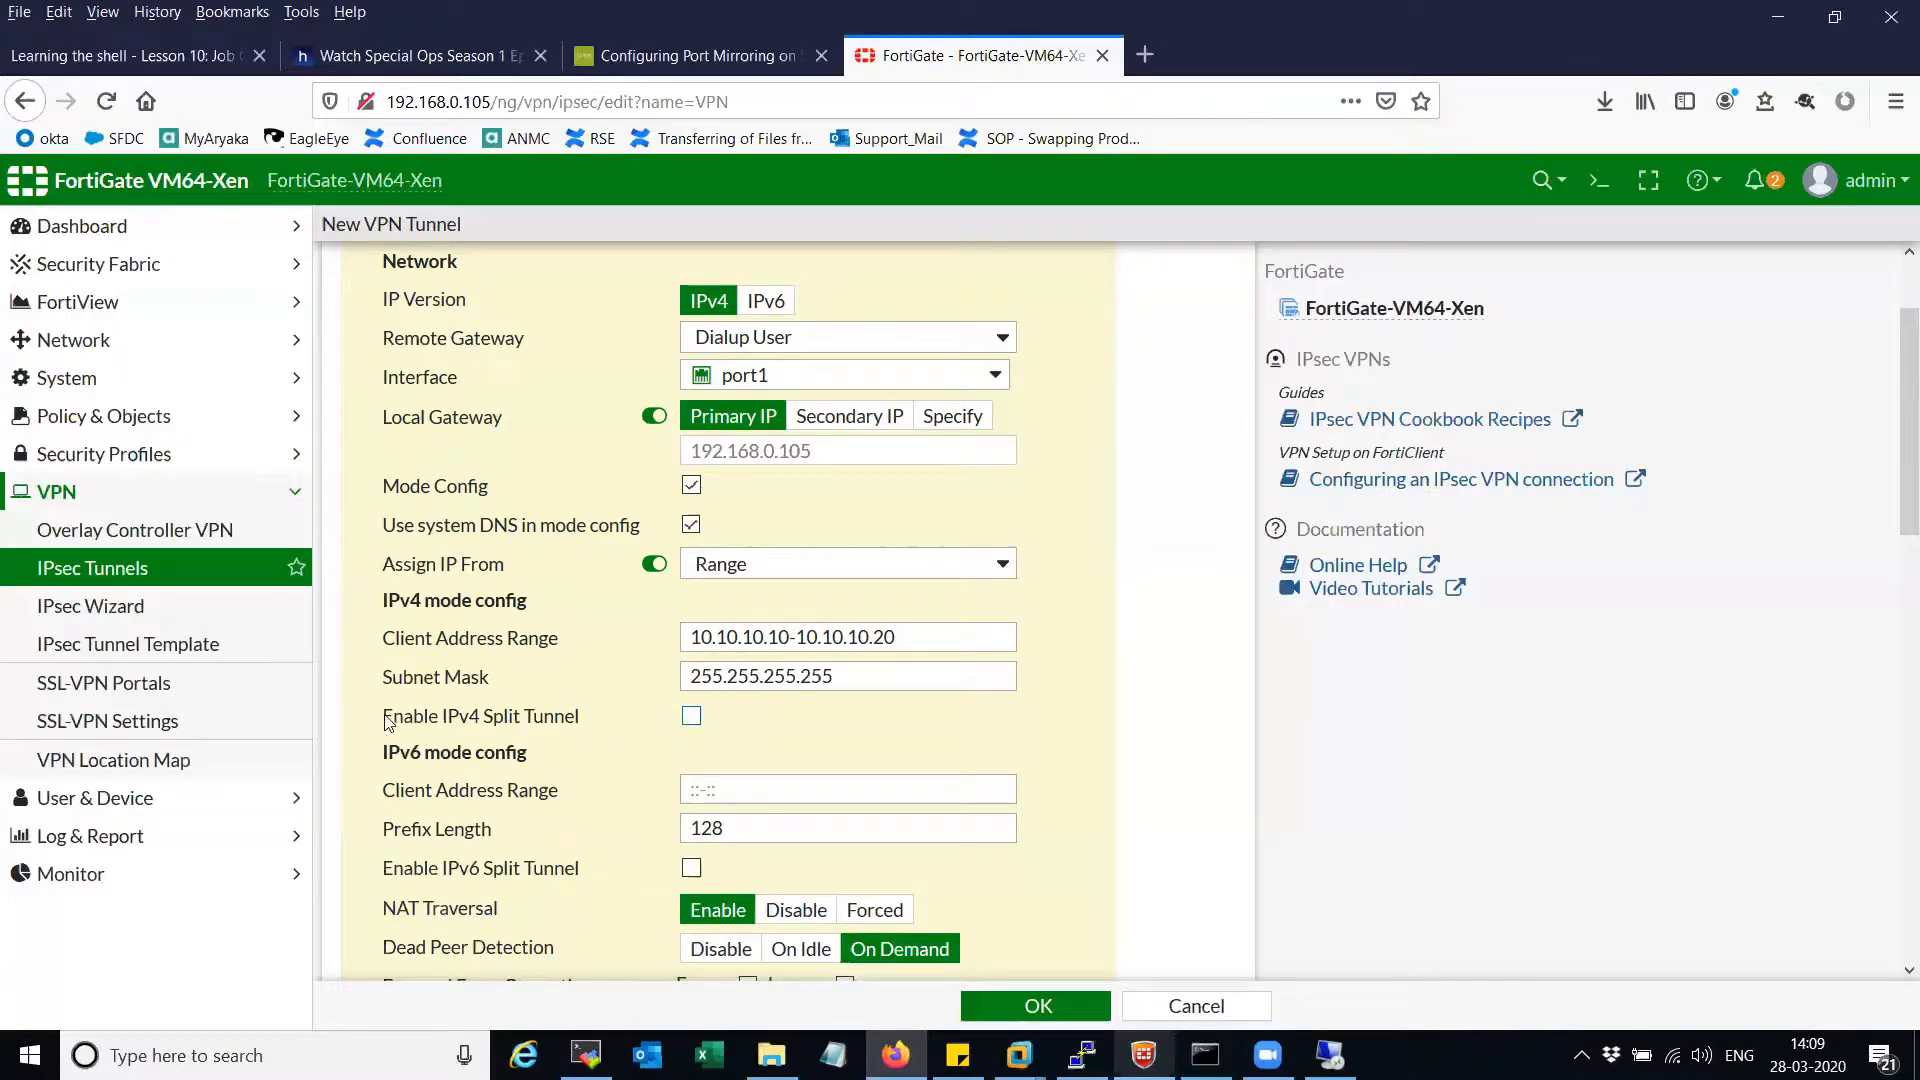
- Enable the IPv4 split tunnel and choose 14.140.40.204/32 as its accessible network
drag(383, 722, 544, 728)
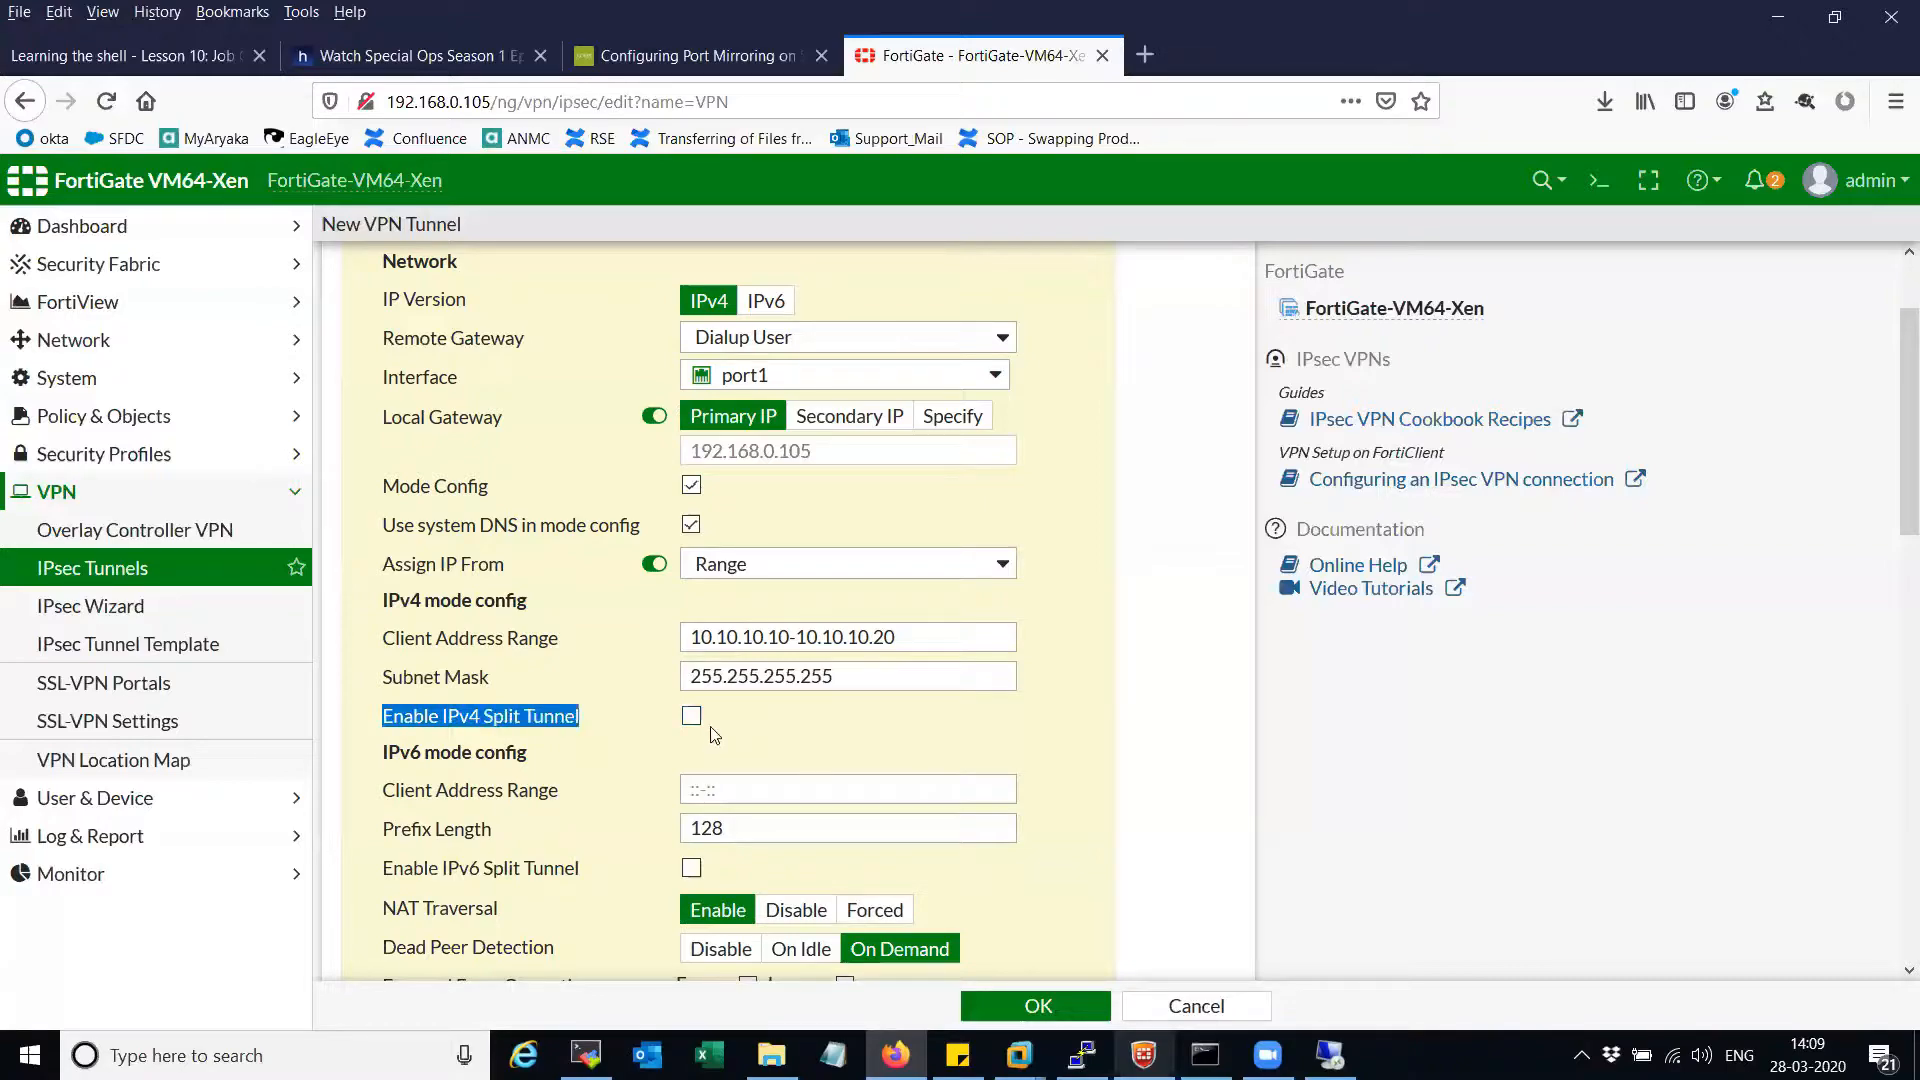
click(622, 745)
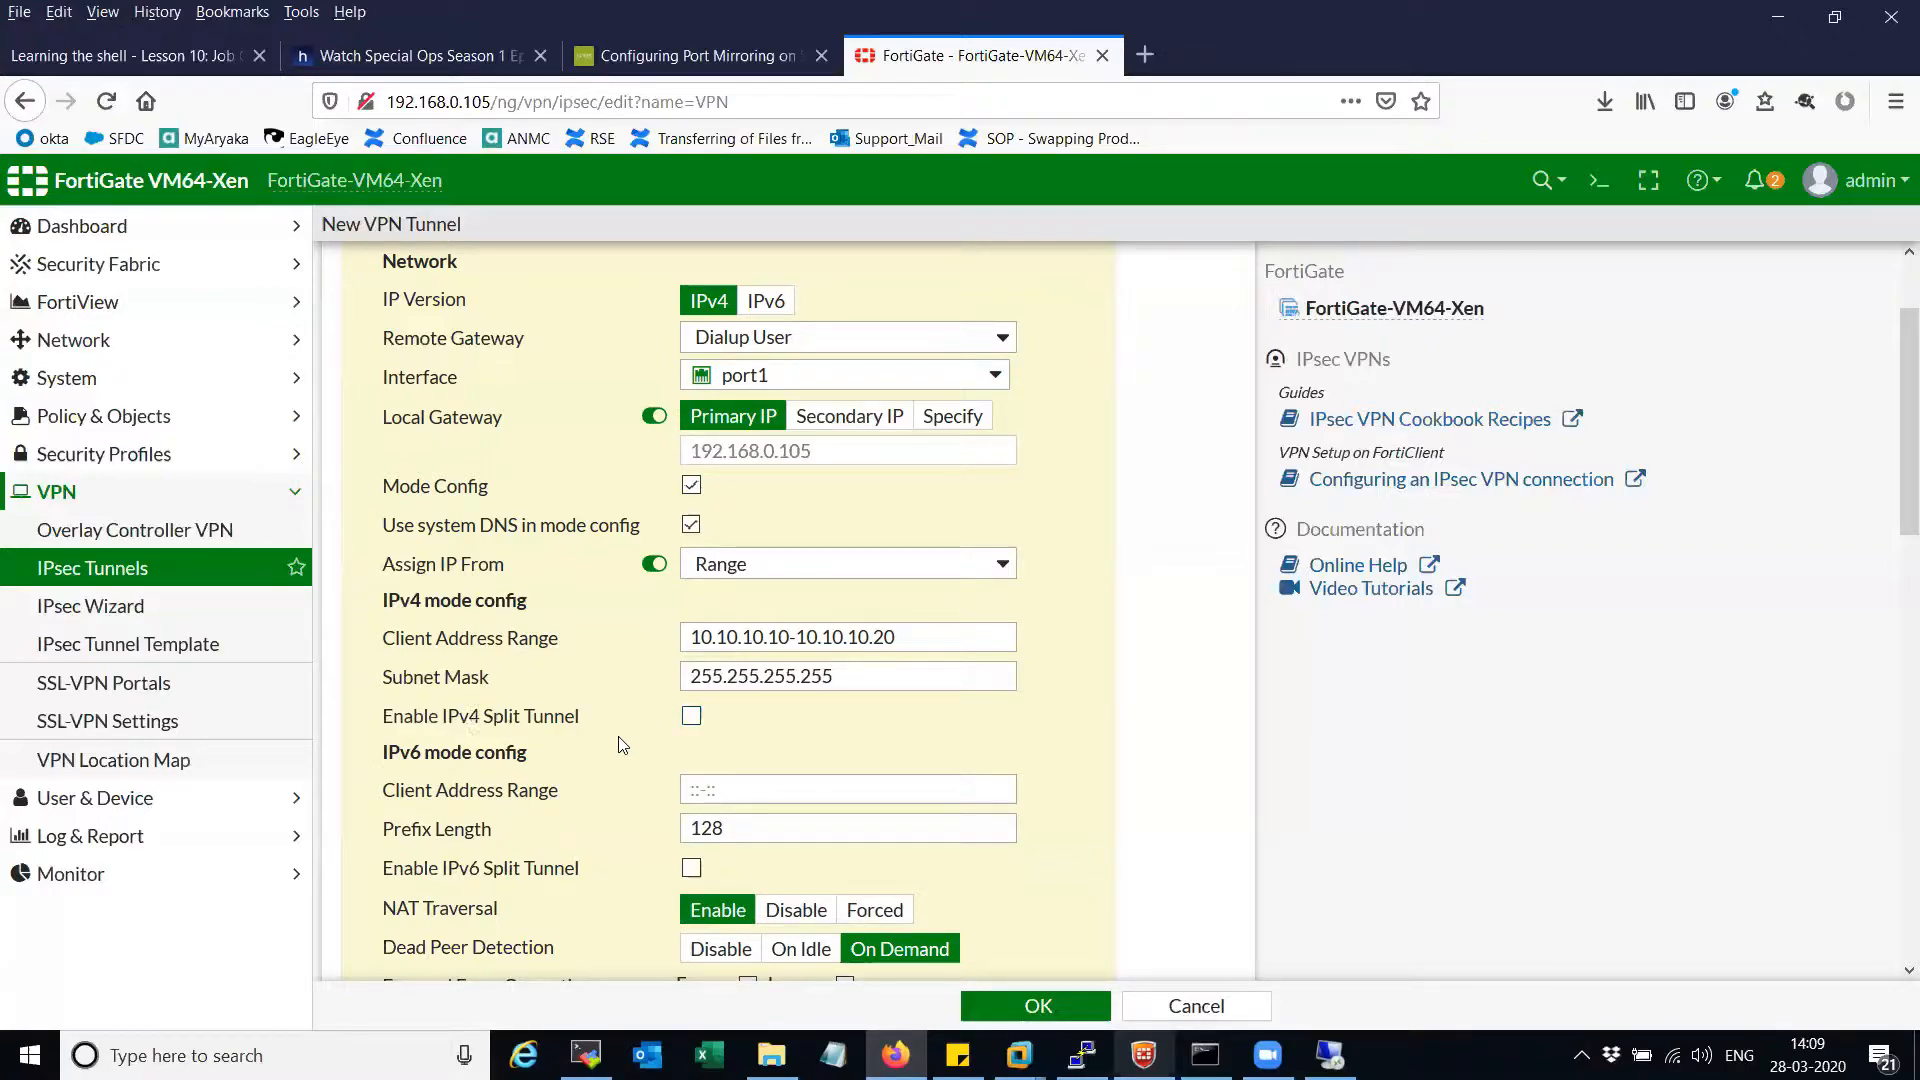
click(691, 716)
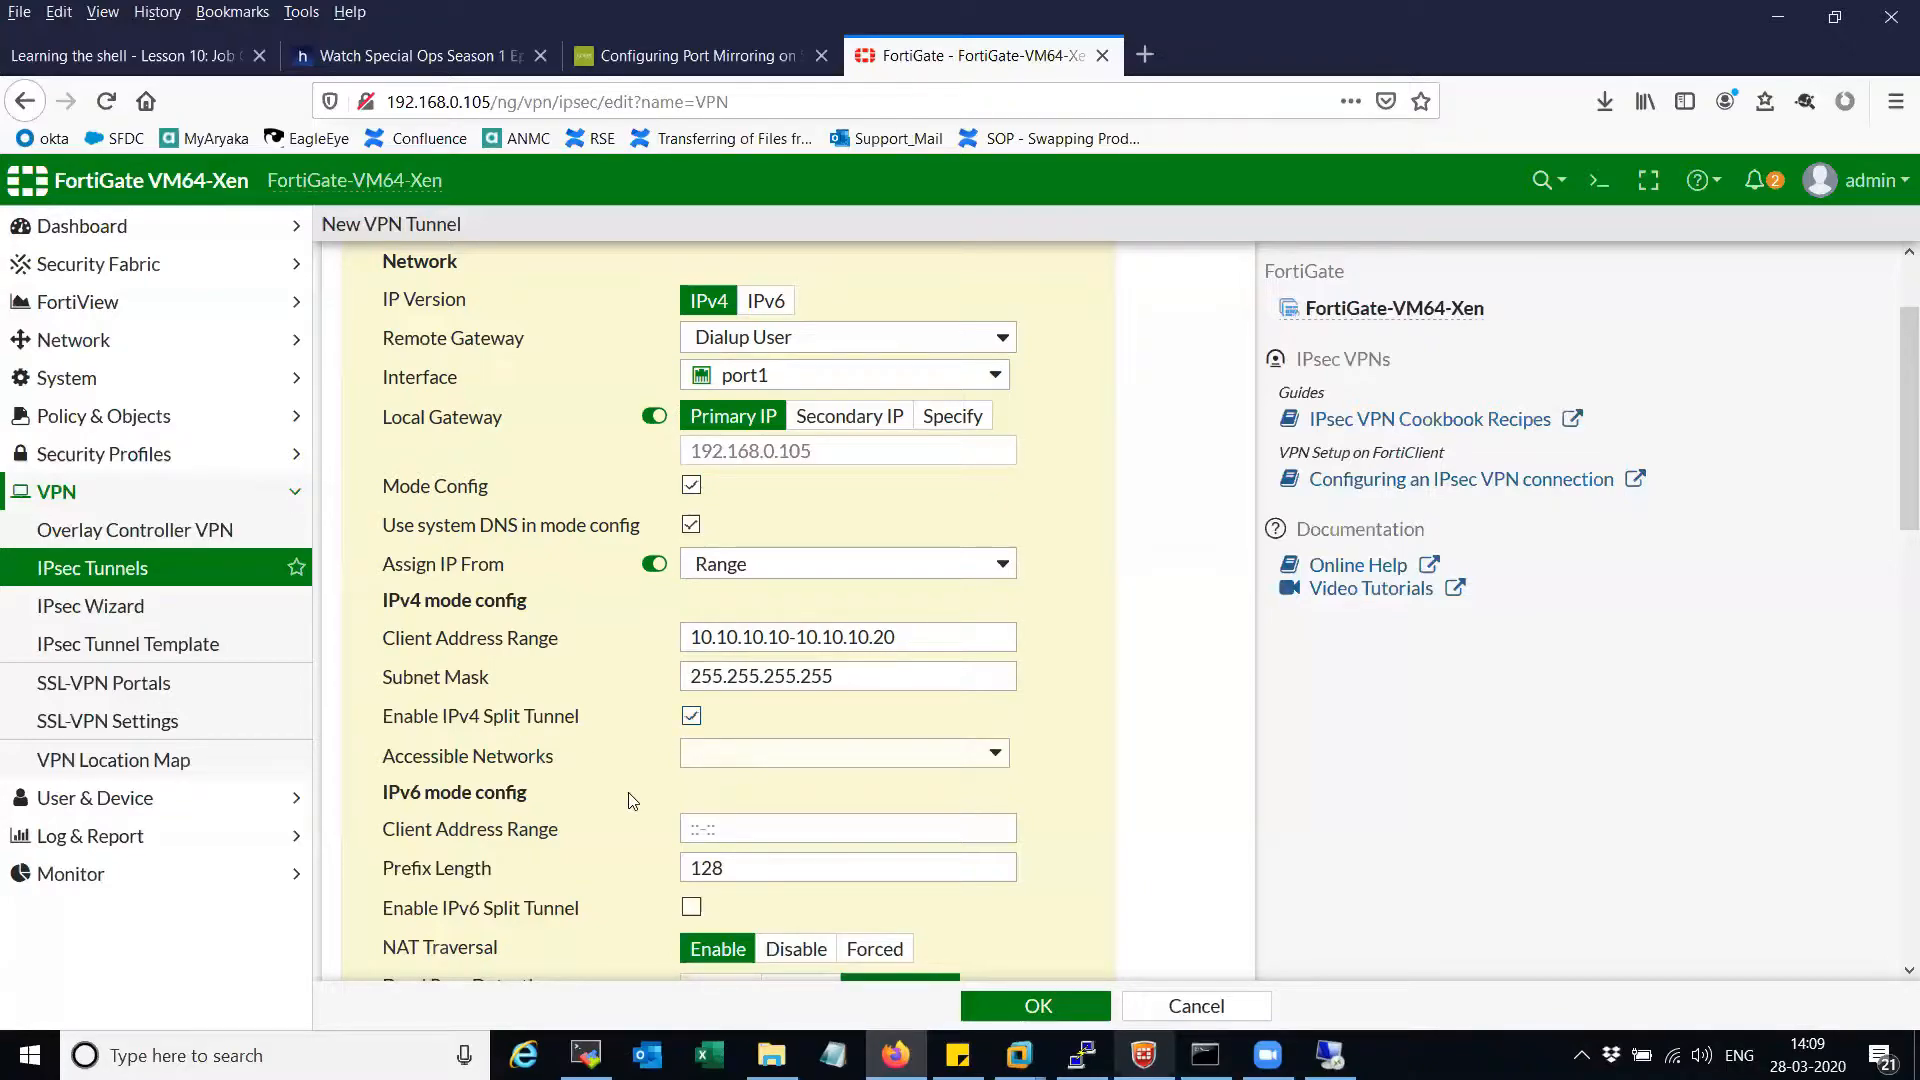
click(994, 753)
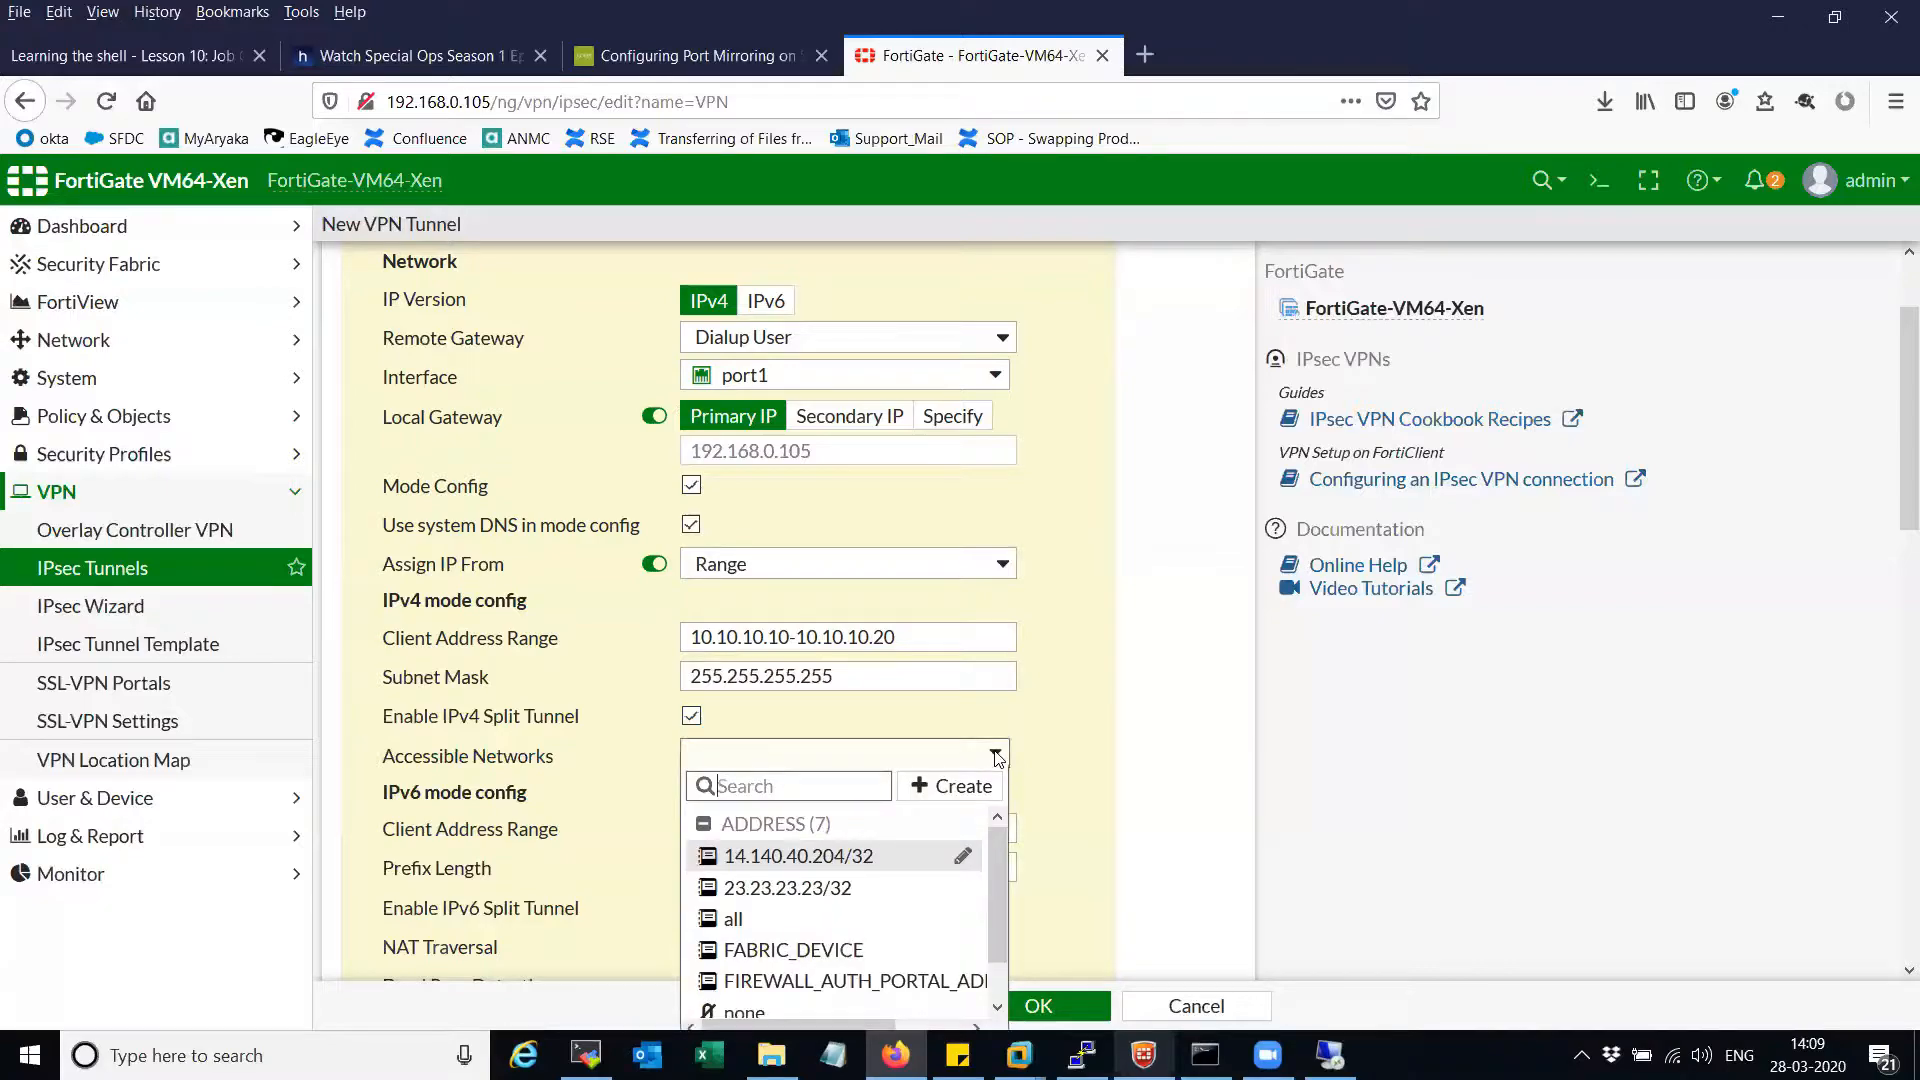
mouse_move(880, 858)
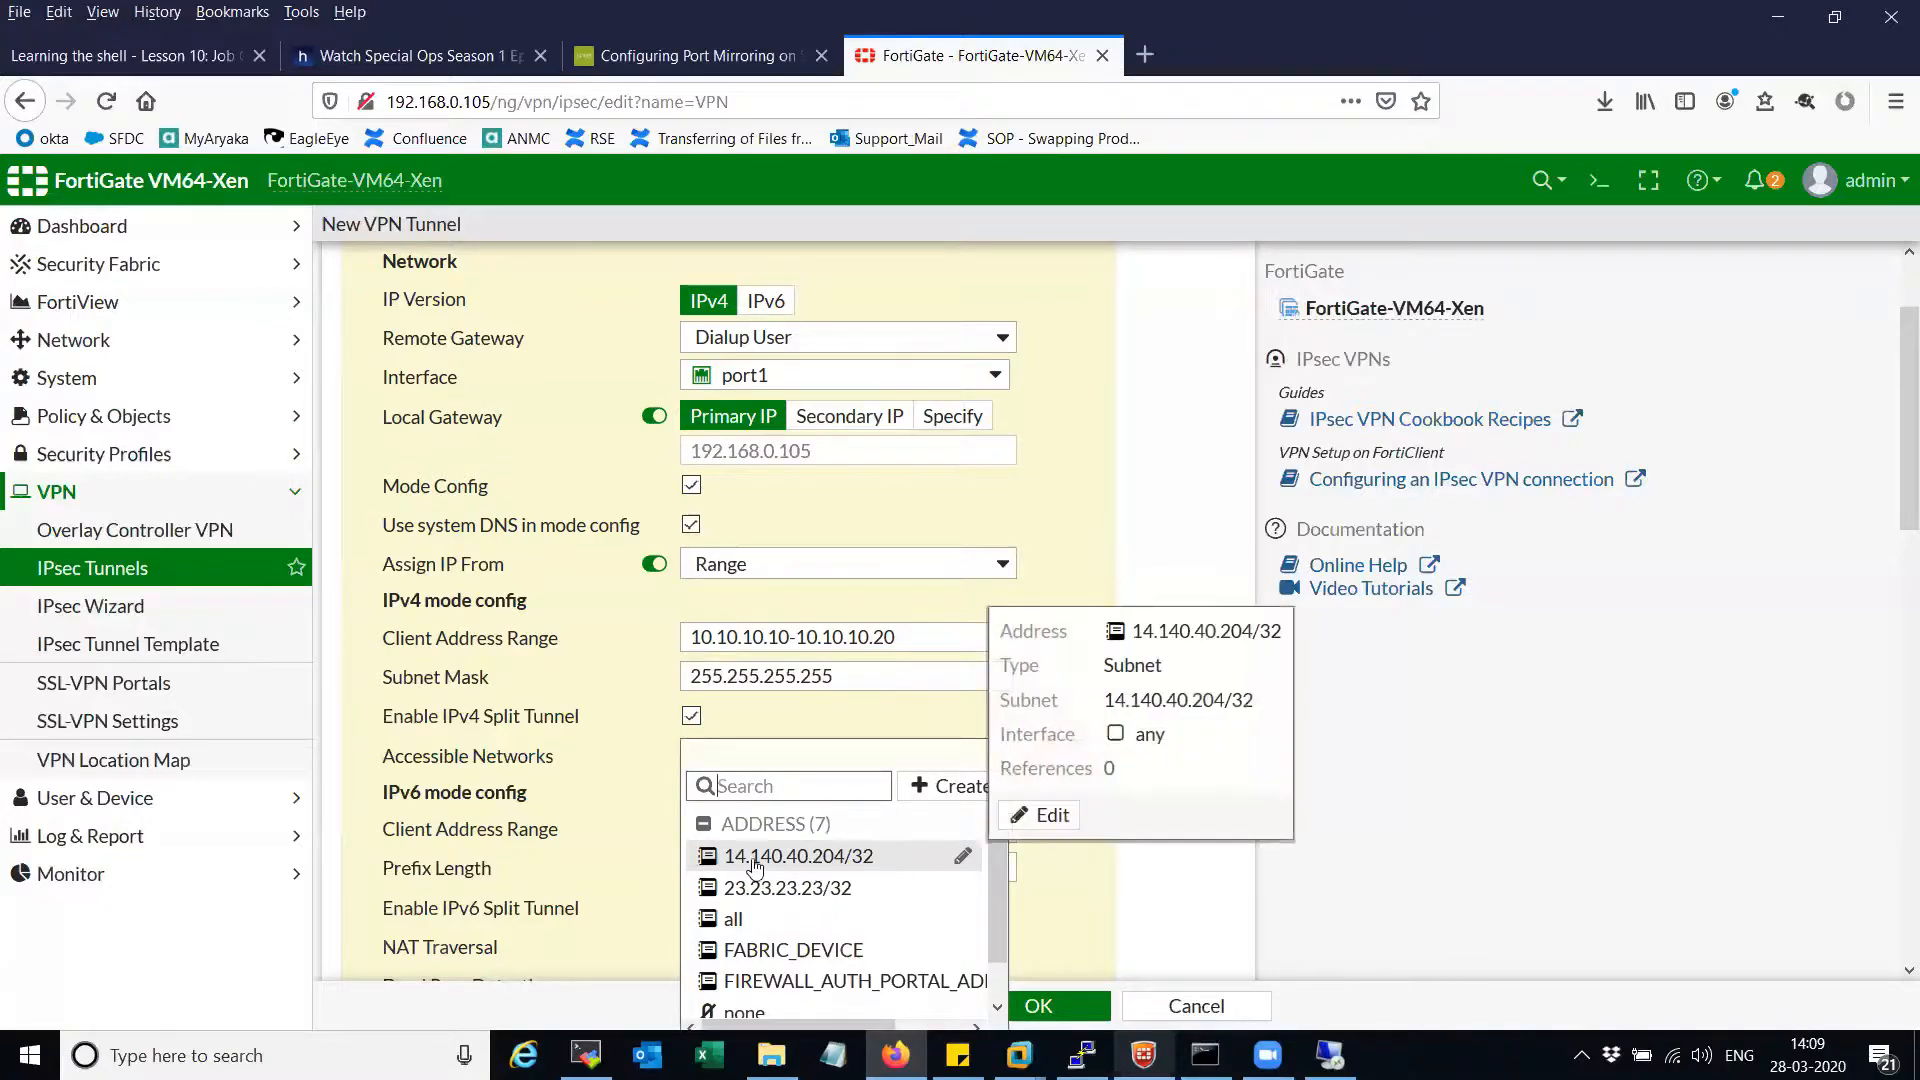
click(879, 856)
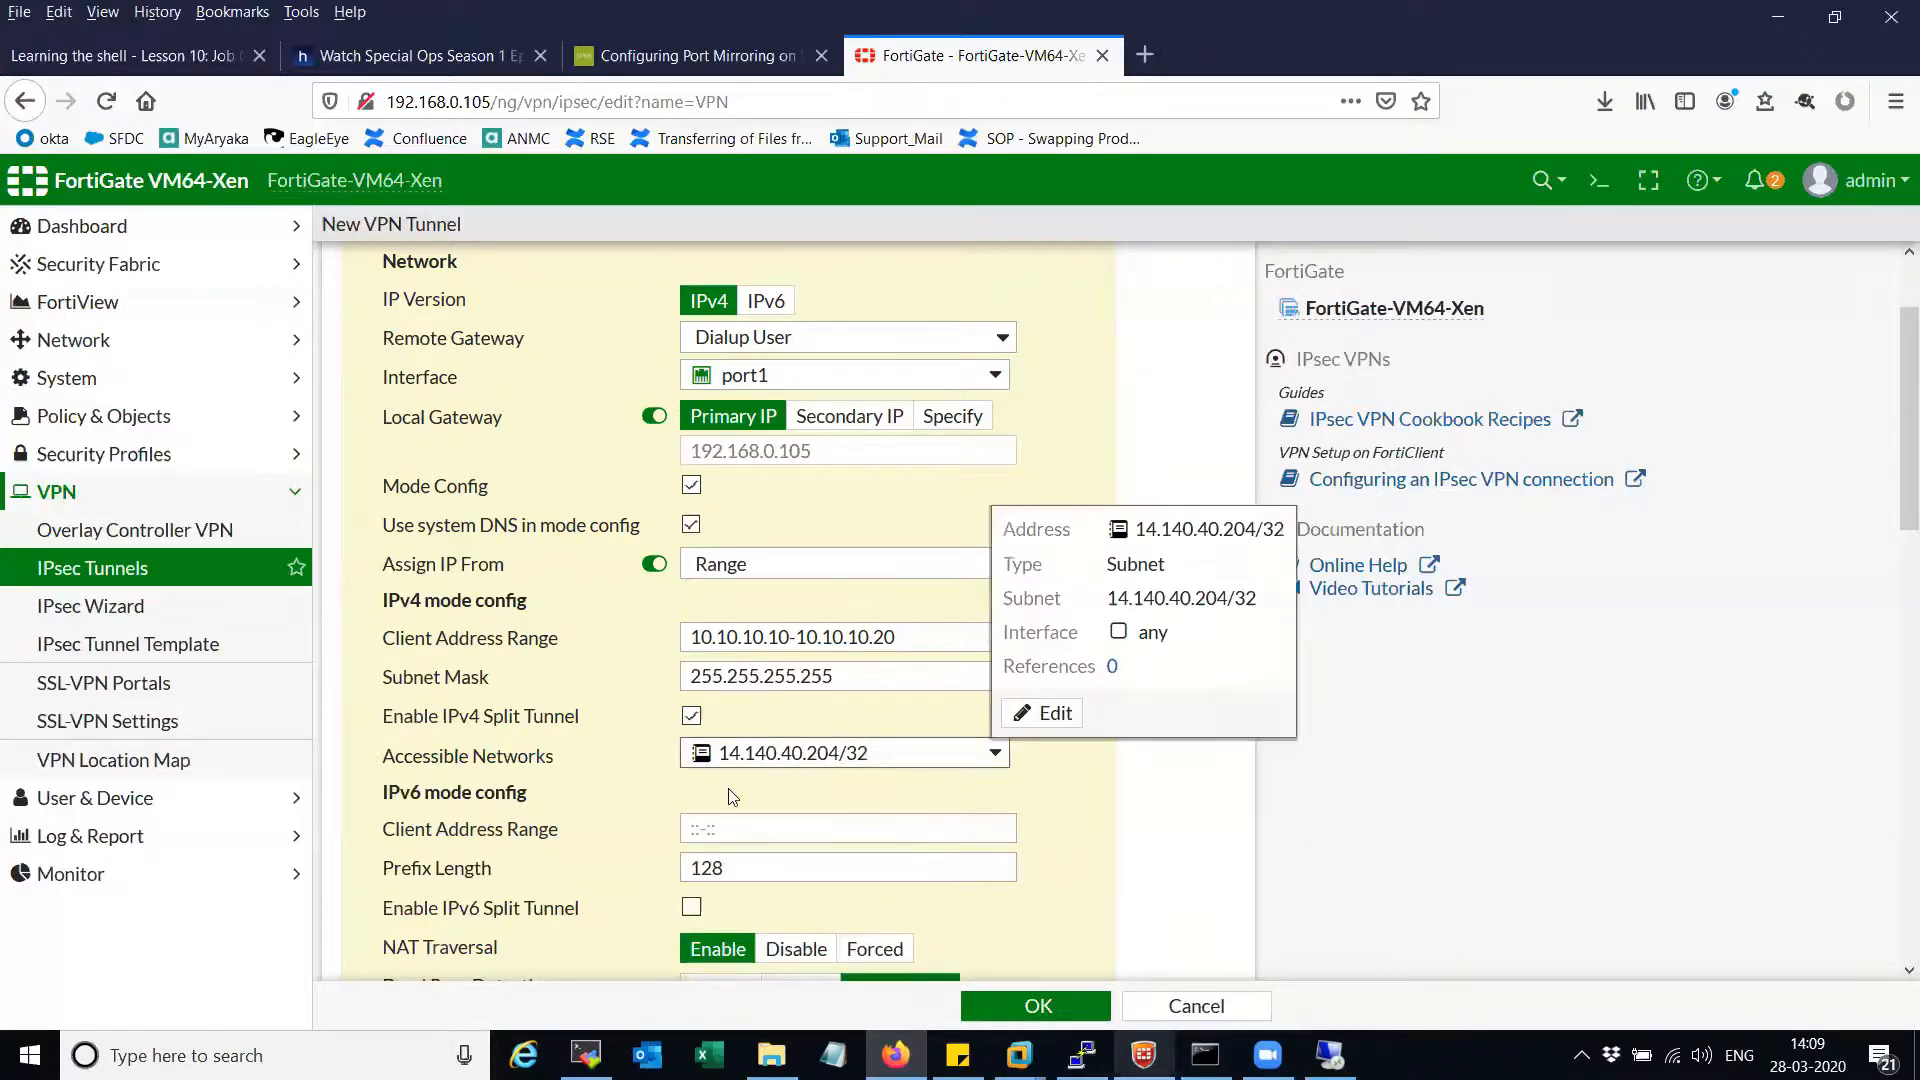
- Disable Dead Peer Detection and check the advanced network options of the tunnel
scroll(665, 815, down, 3)
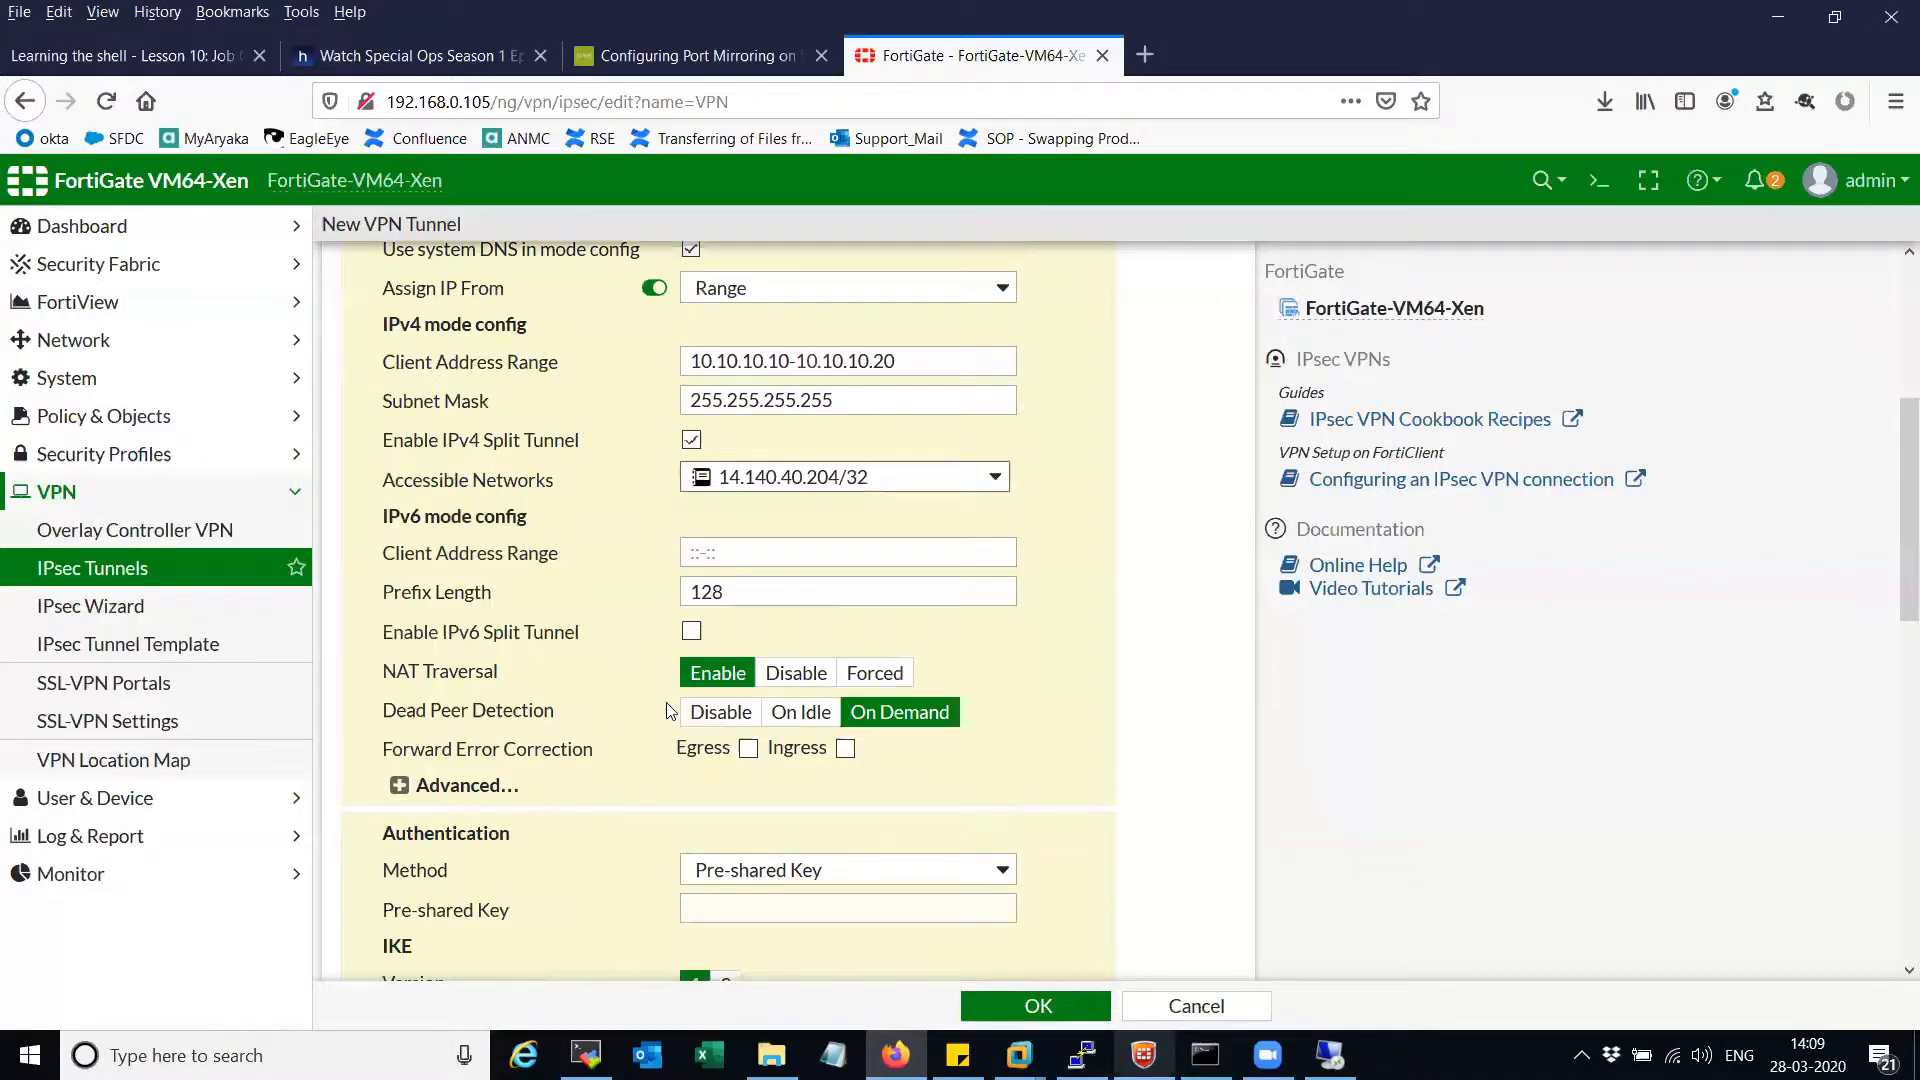
click(720, 712)
scroll(958, 750, down, 2)
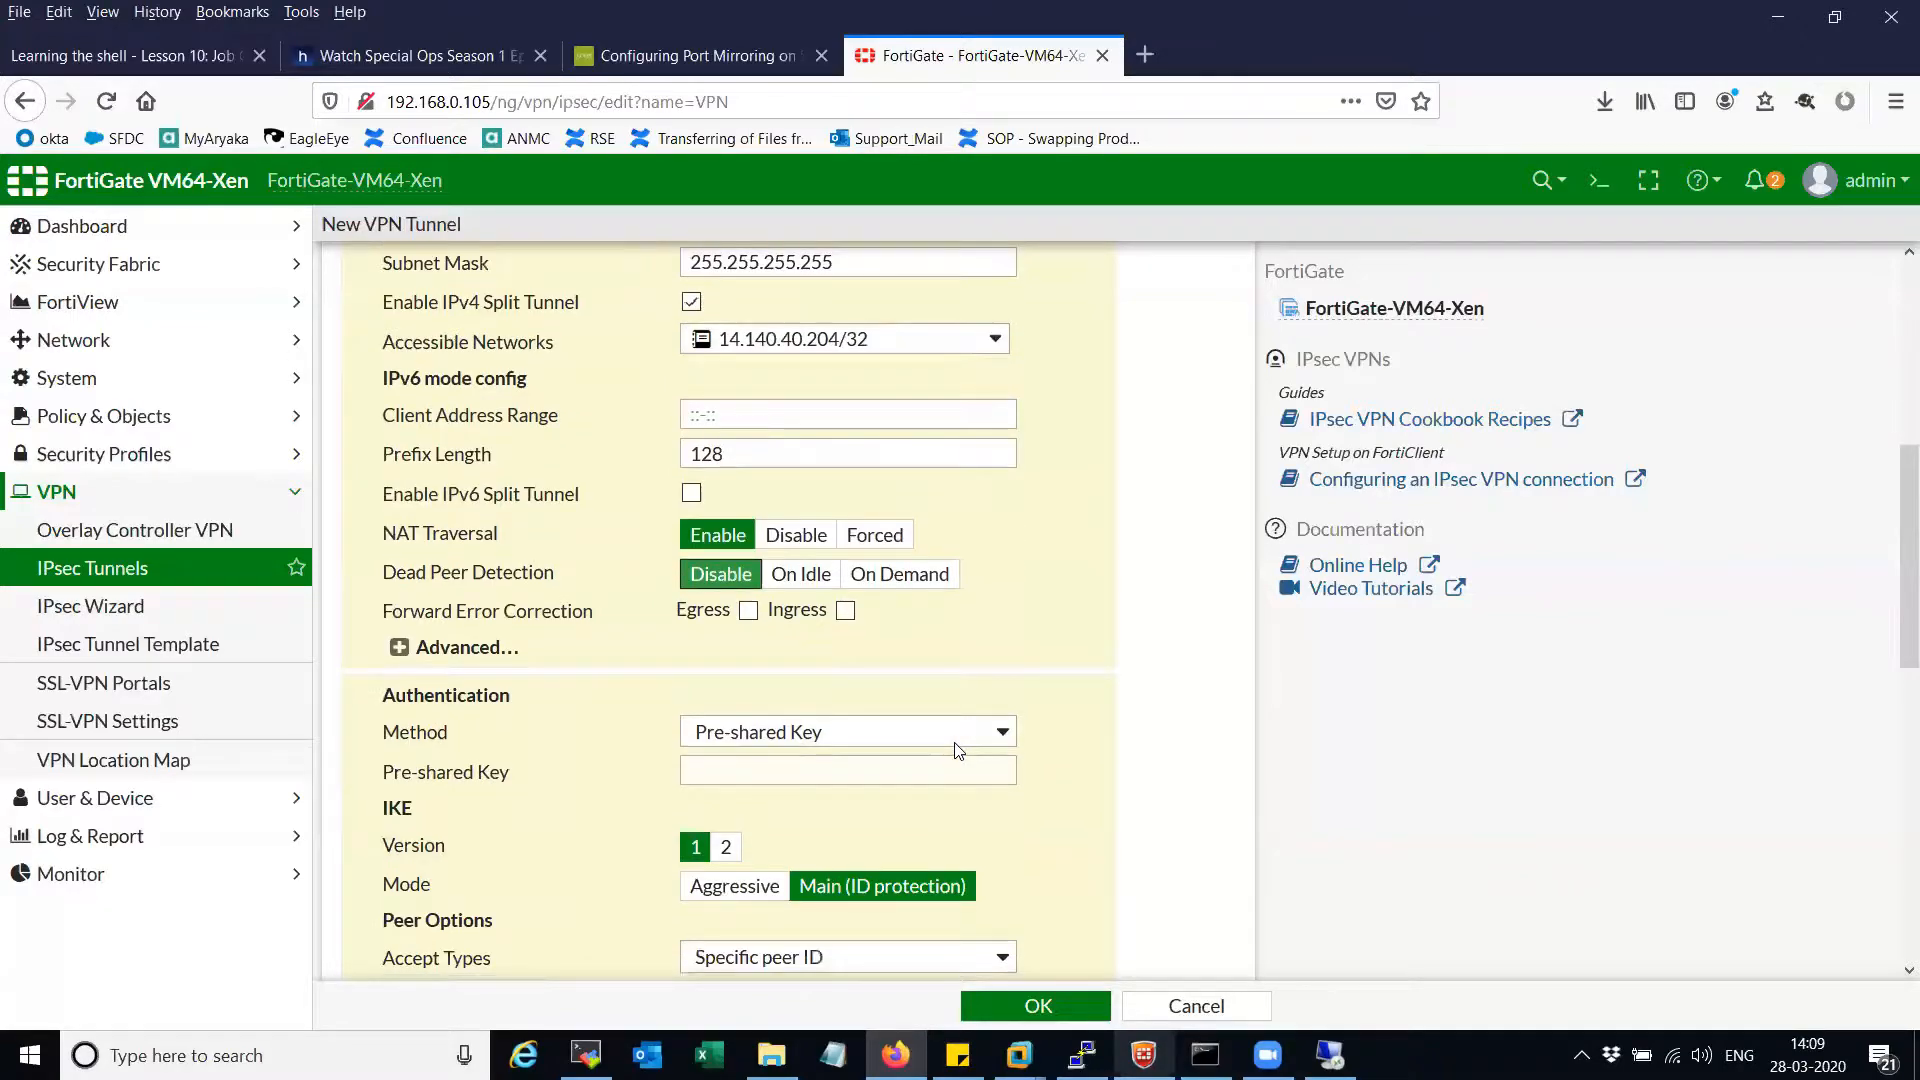
click(399, 647)
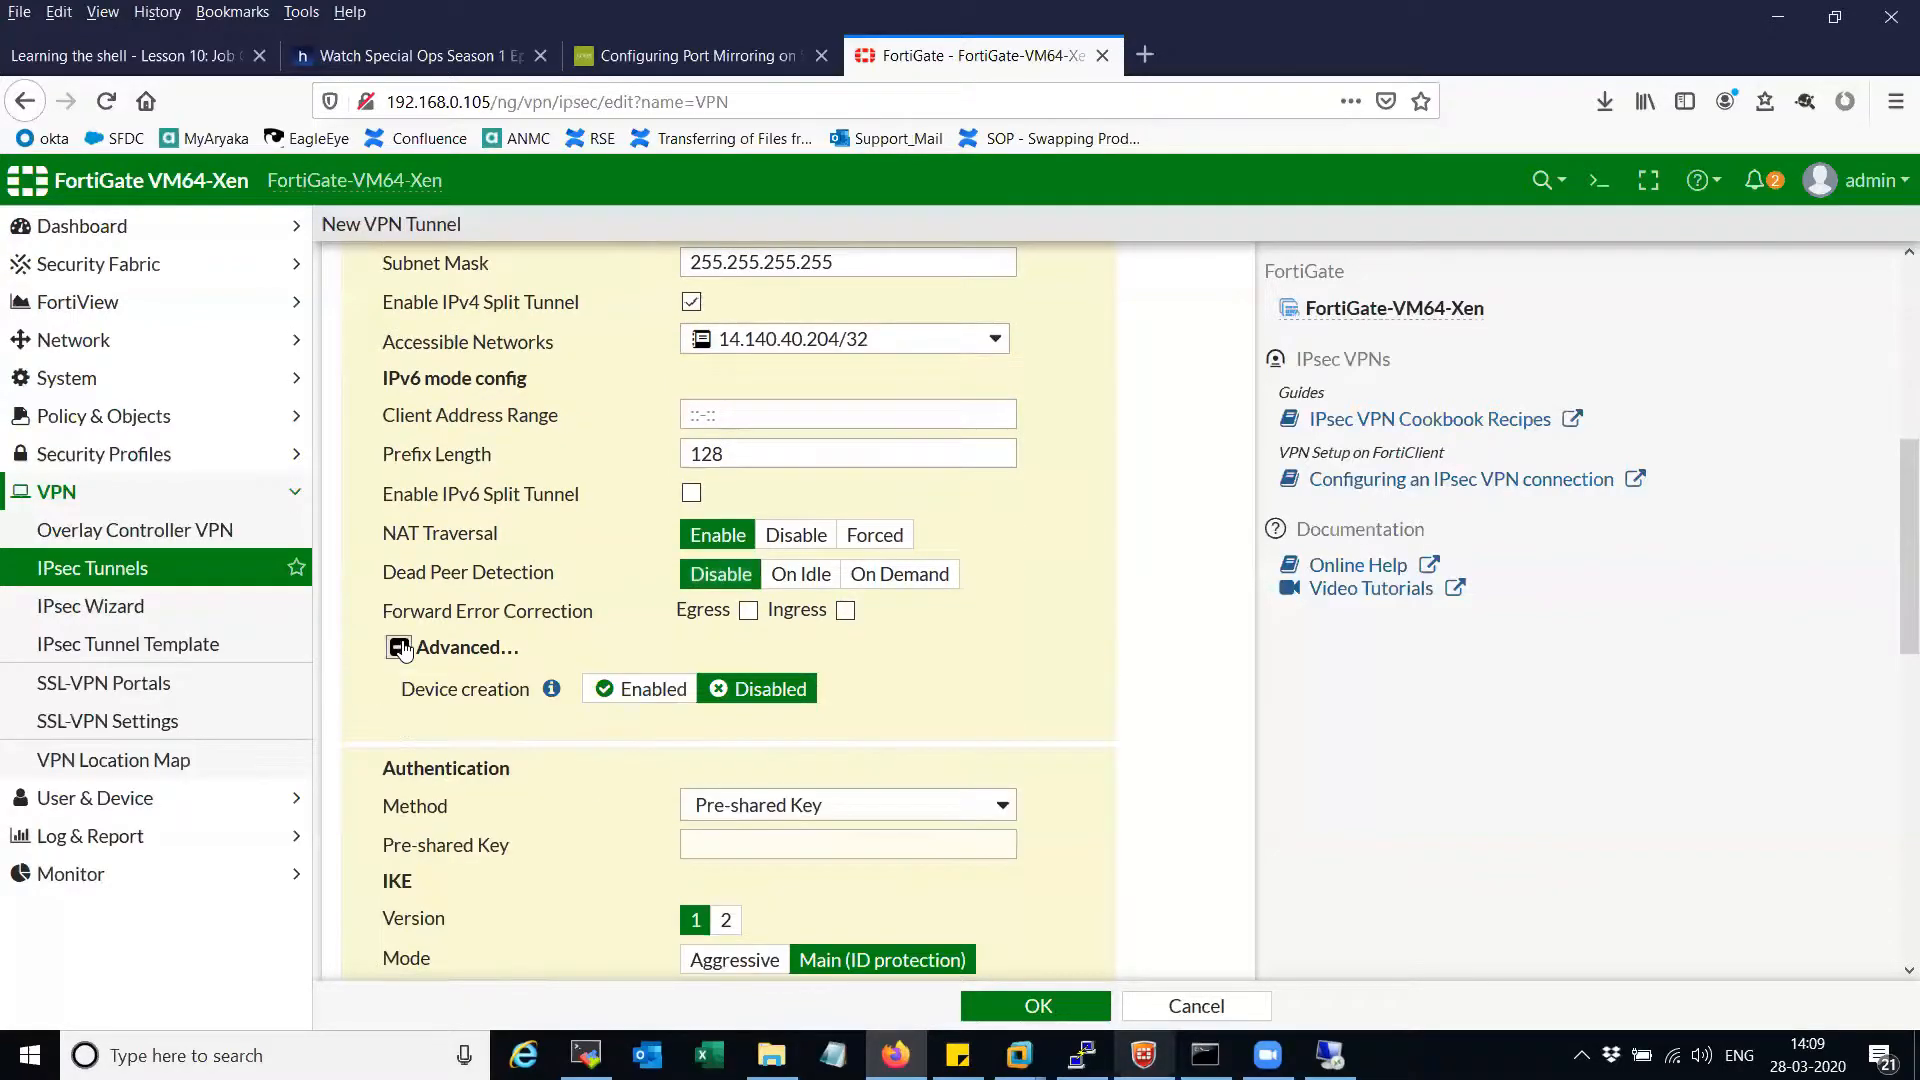
click(399, 647)
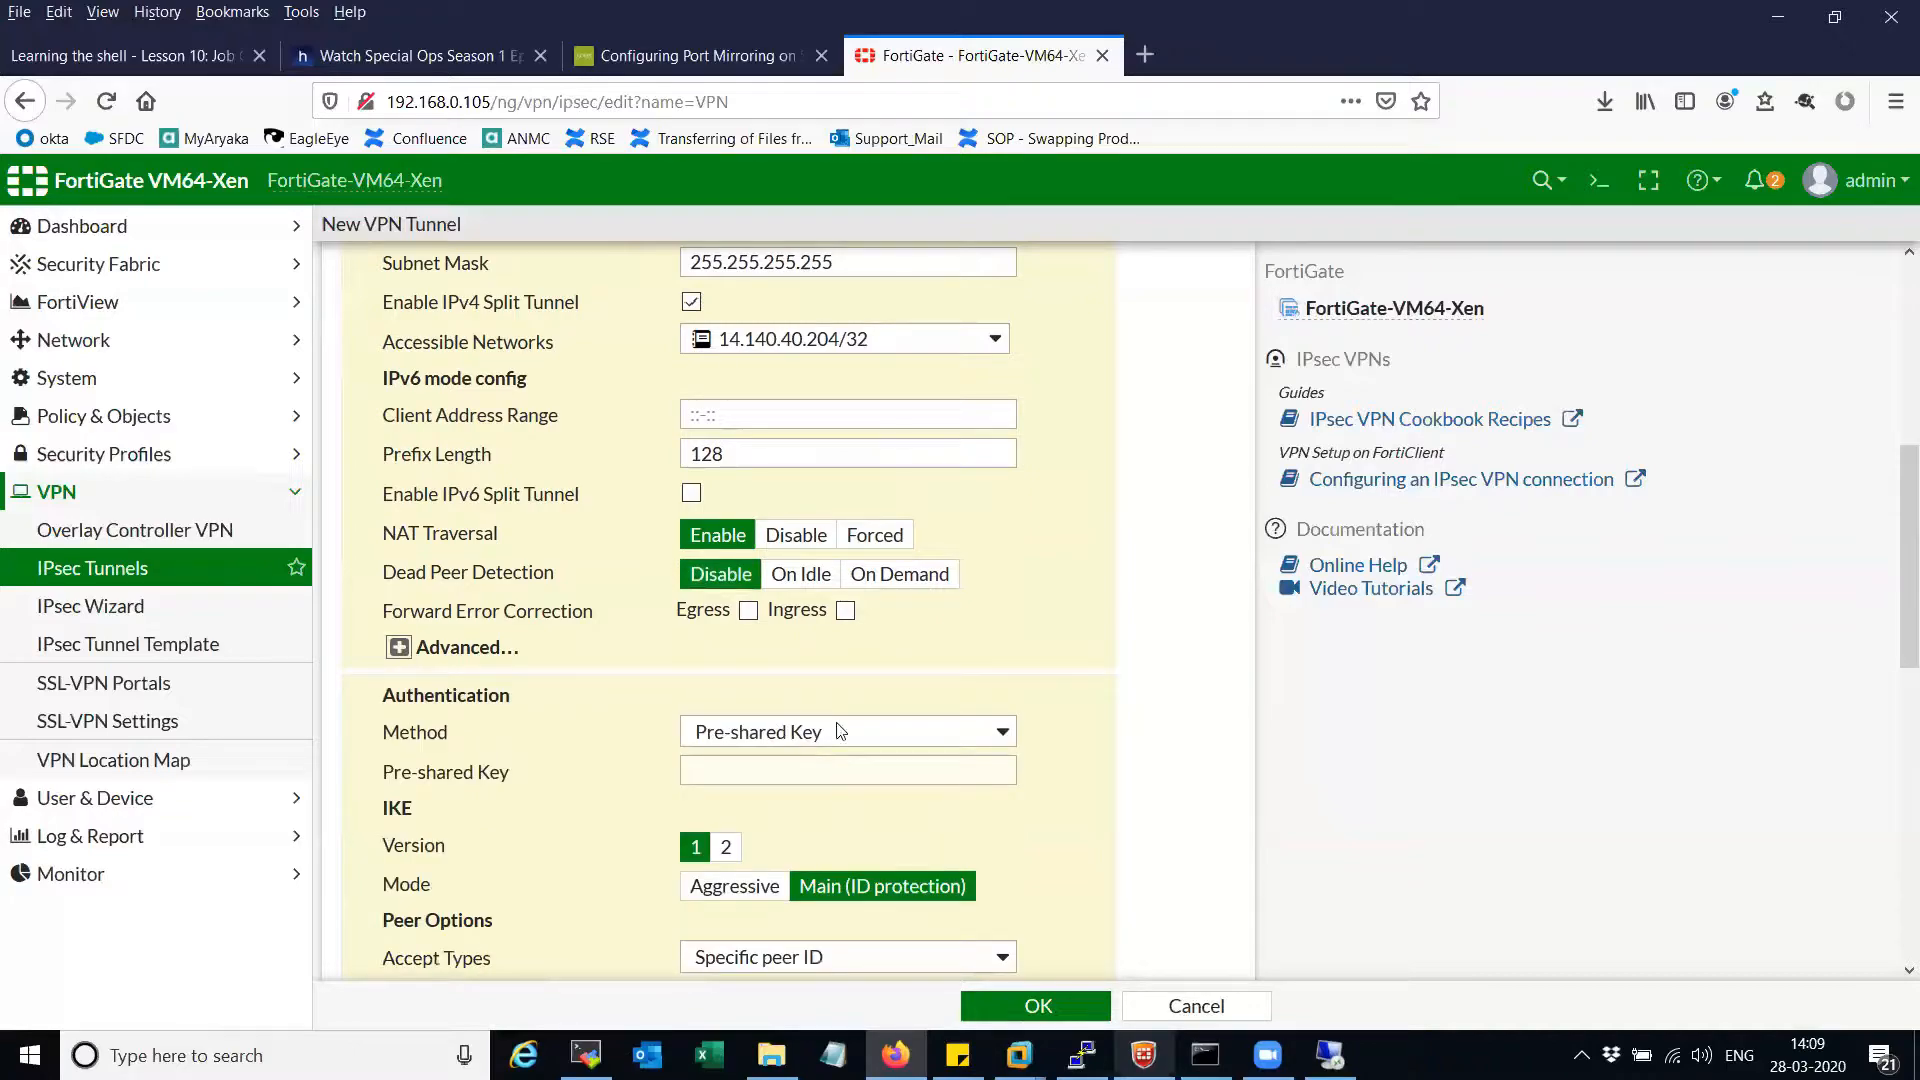
- Enter the pre-shared key and set the IKE mode to Aggressive, accepting any peer ID
click(833, 768)
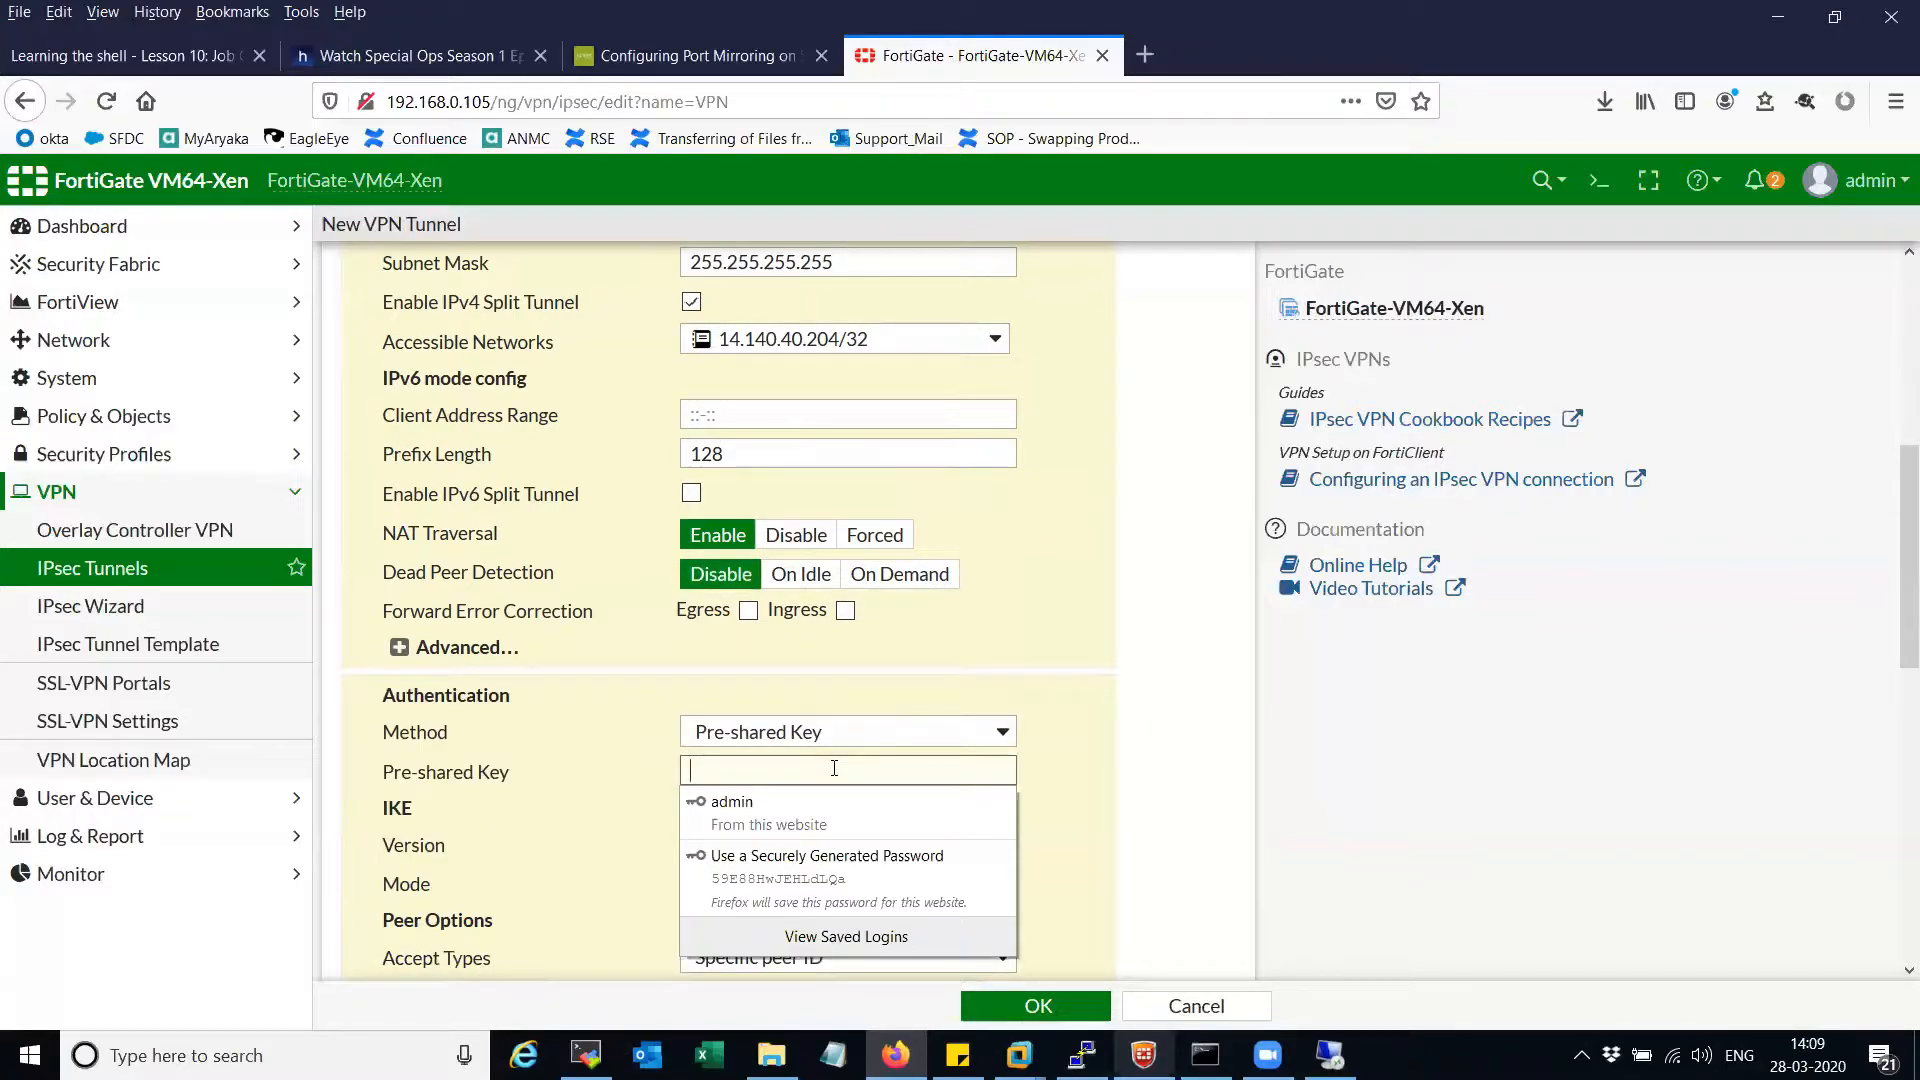
text(••••••••••)
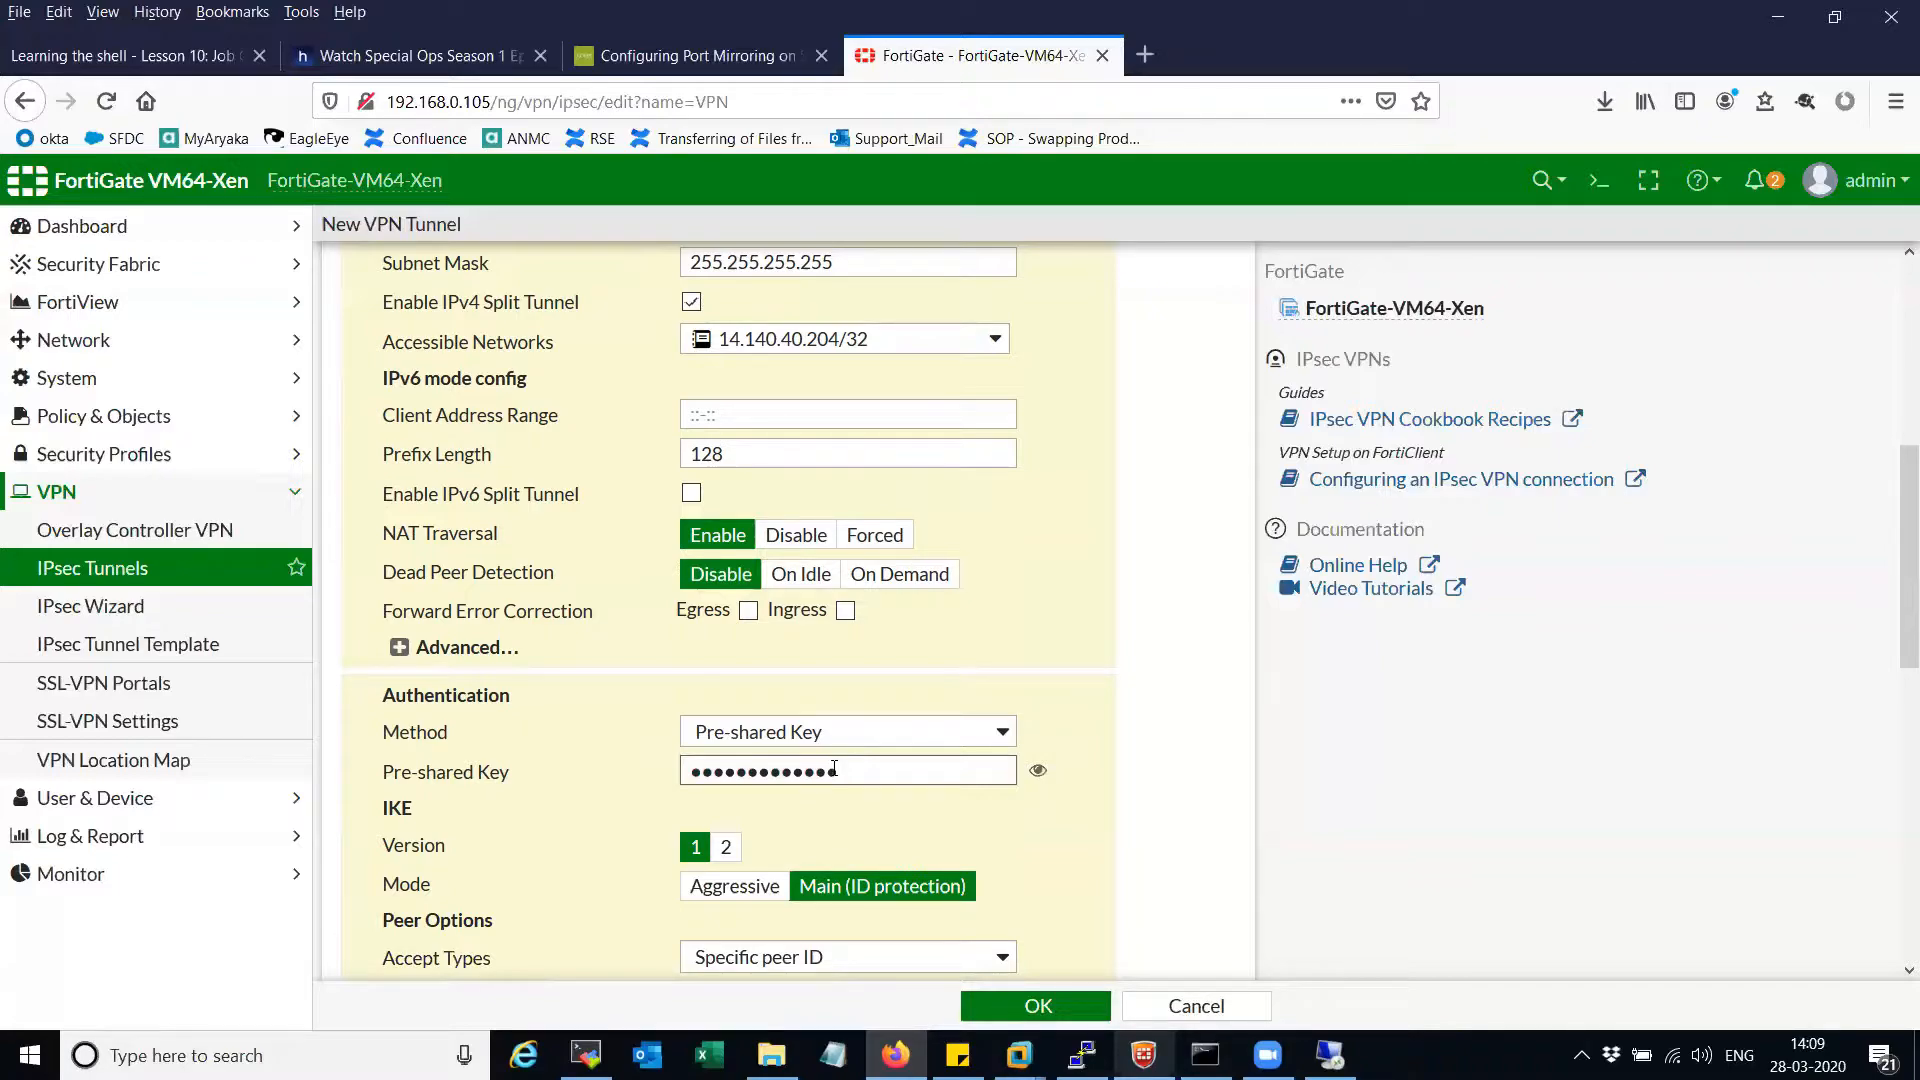
scroll(833, 767, down, 3)
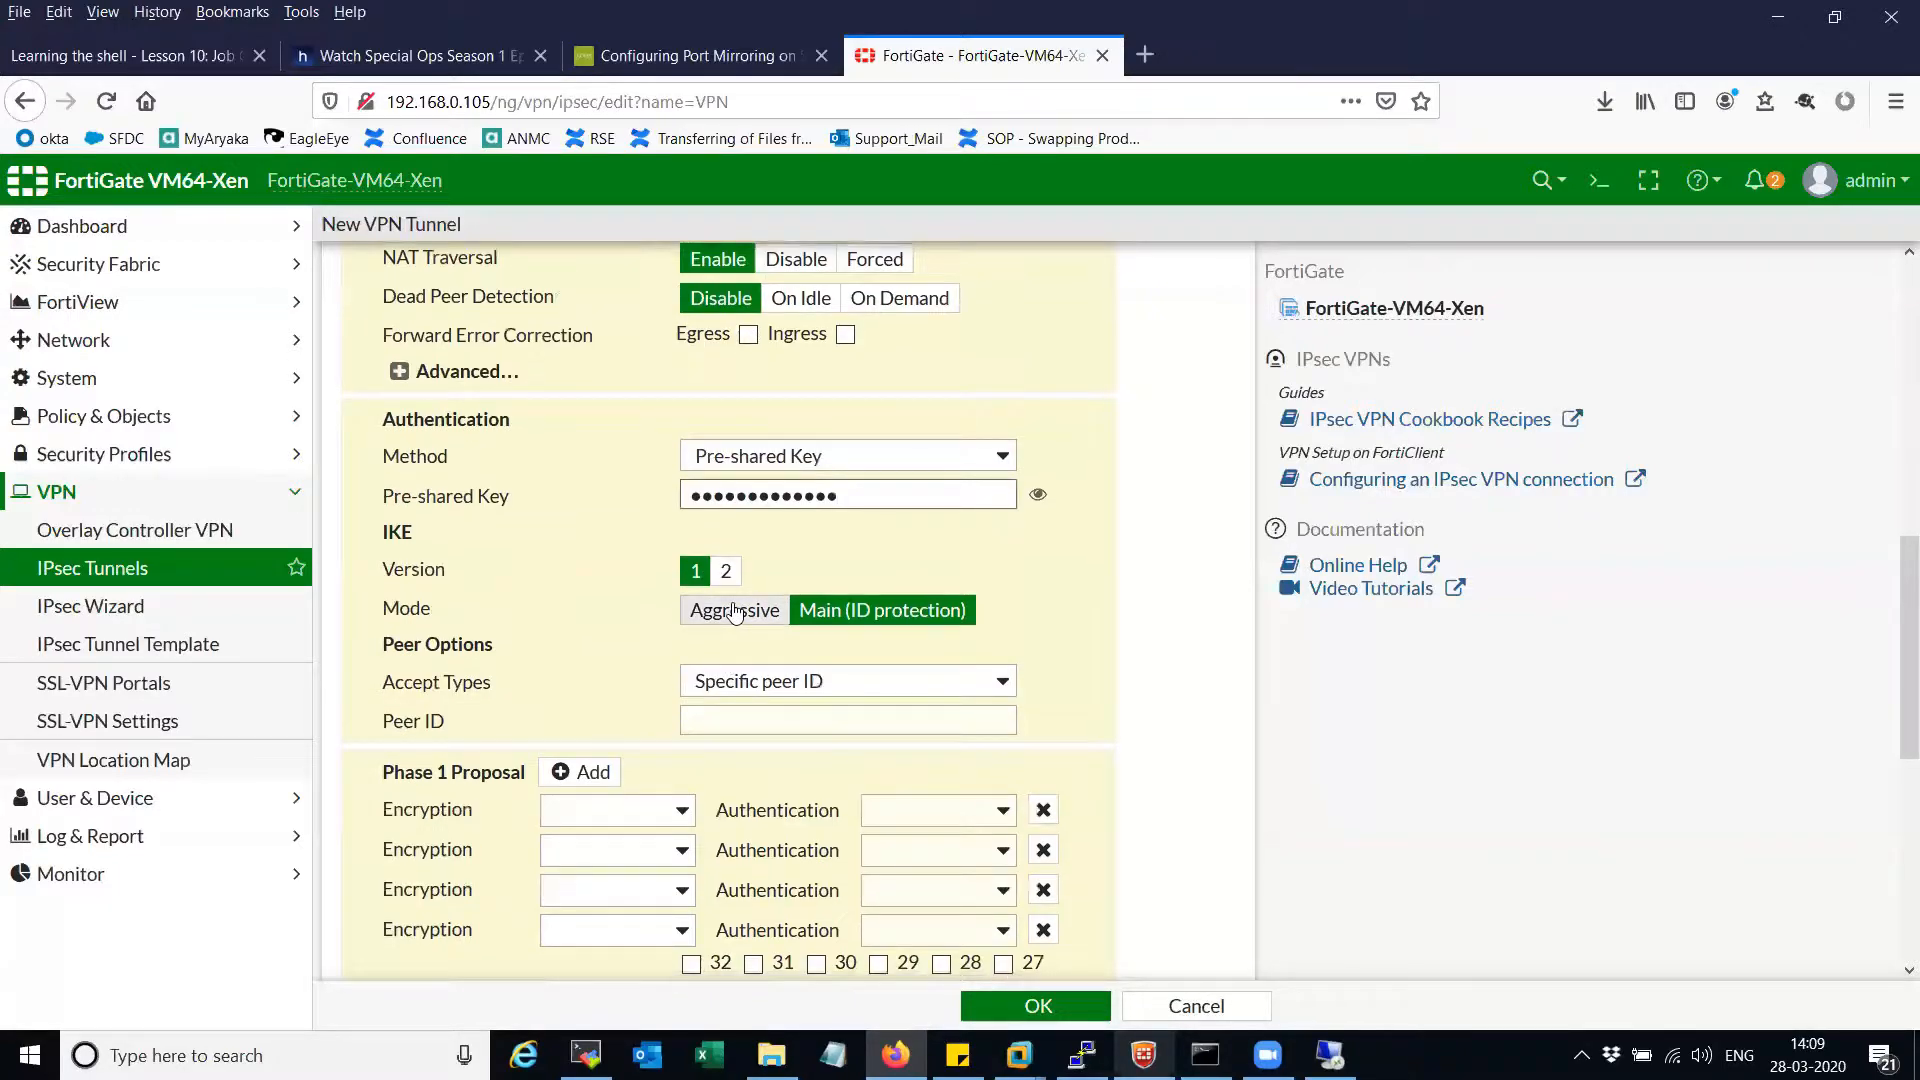
click(737, 608)
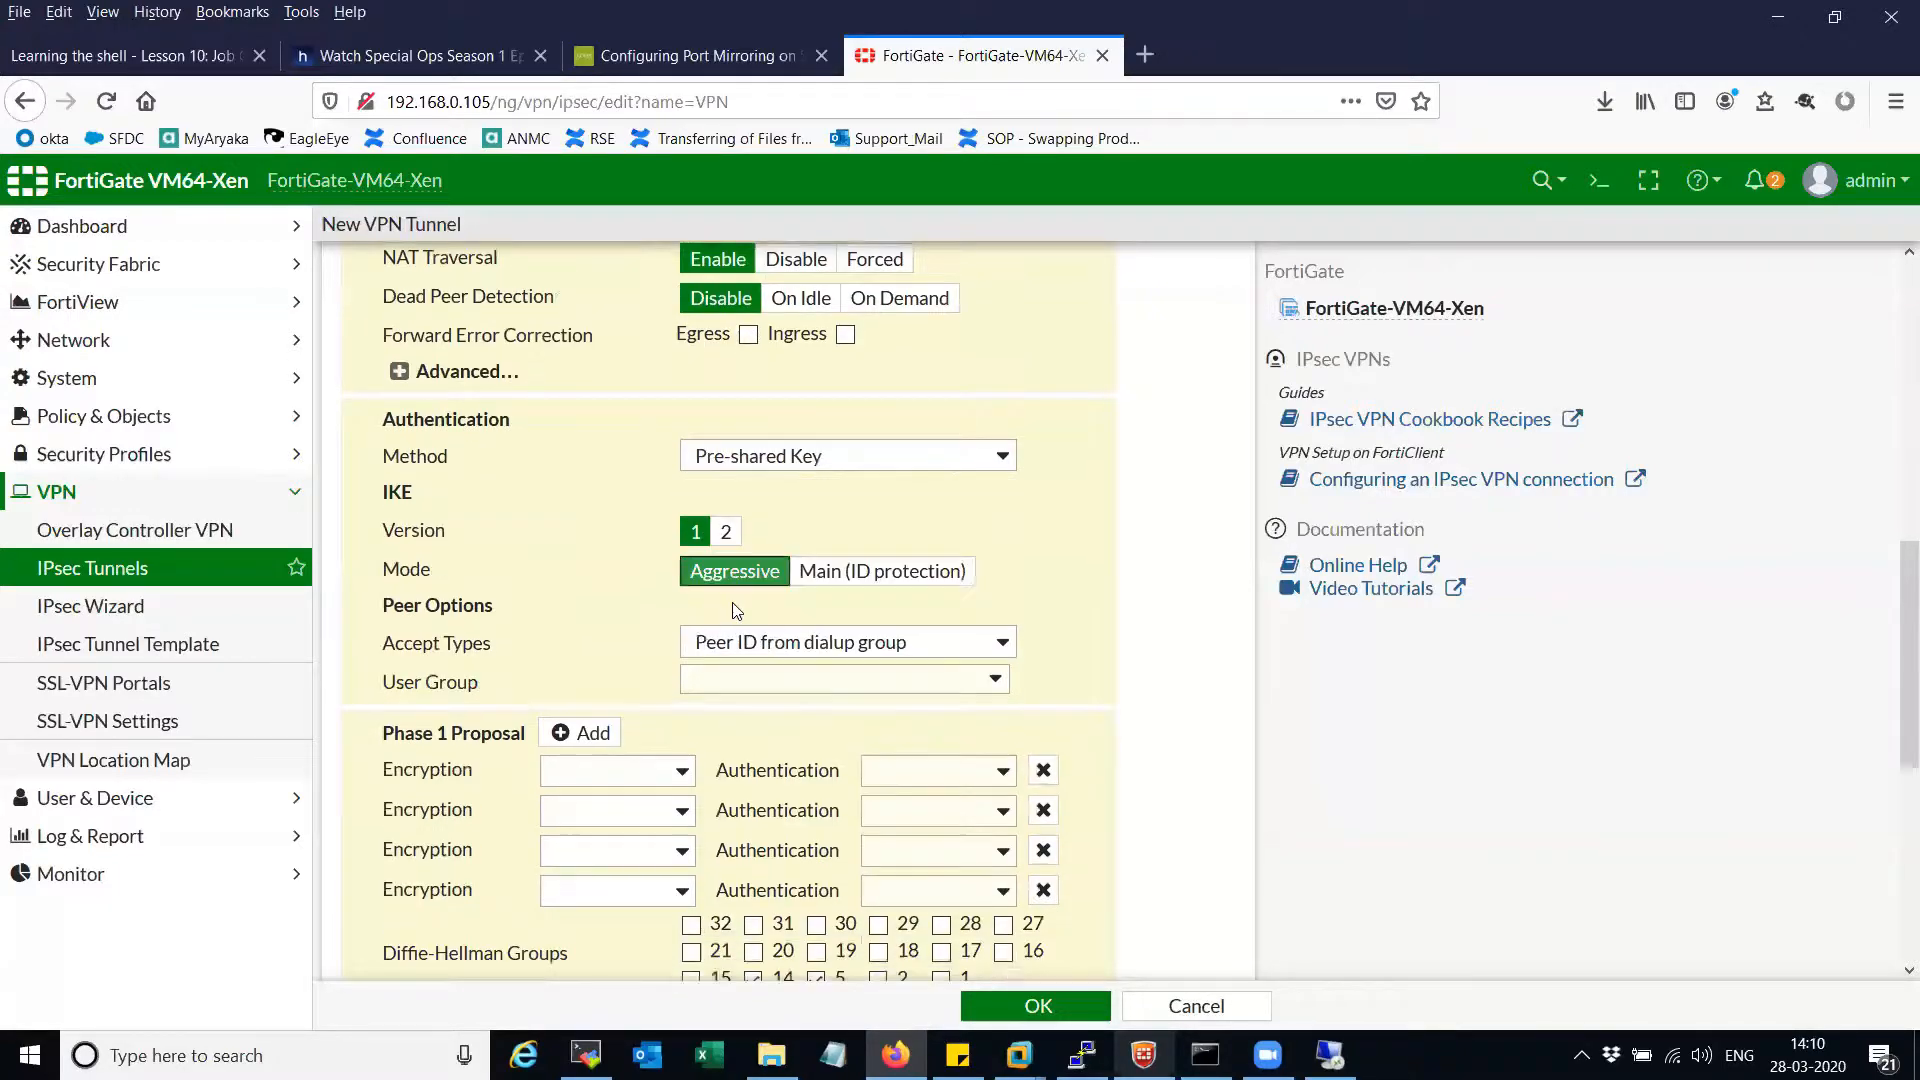
click(950, 642)
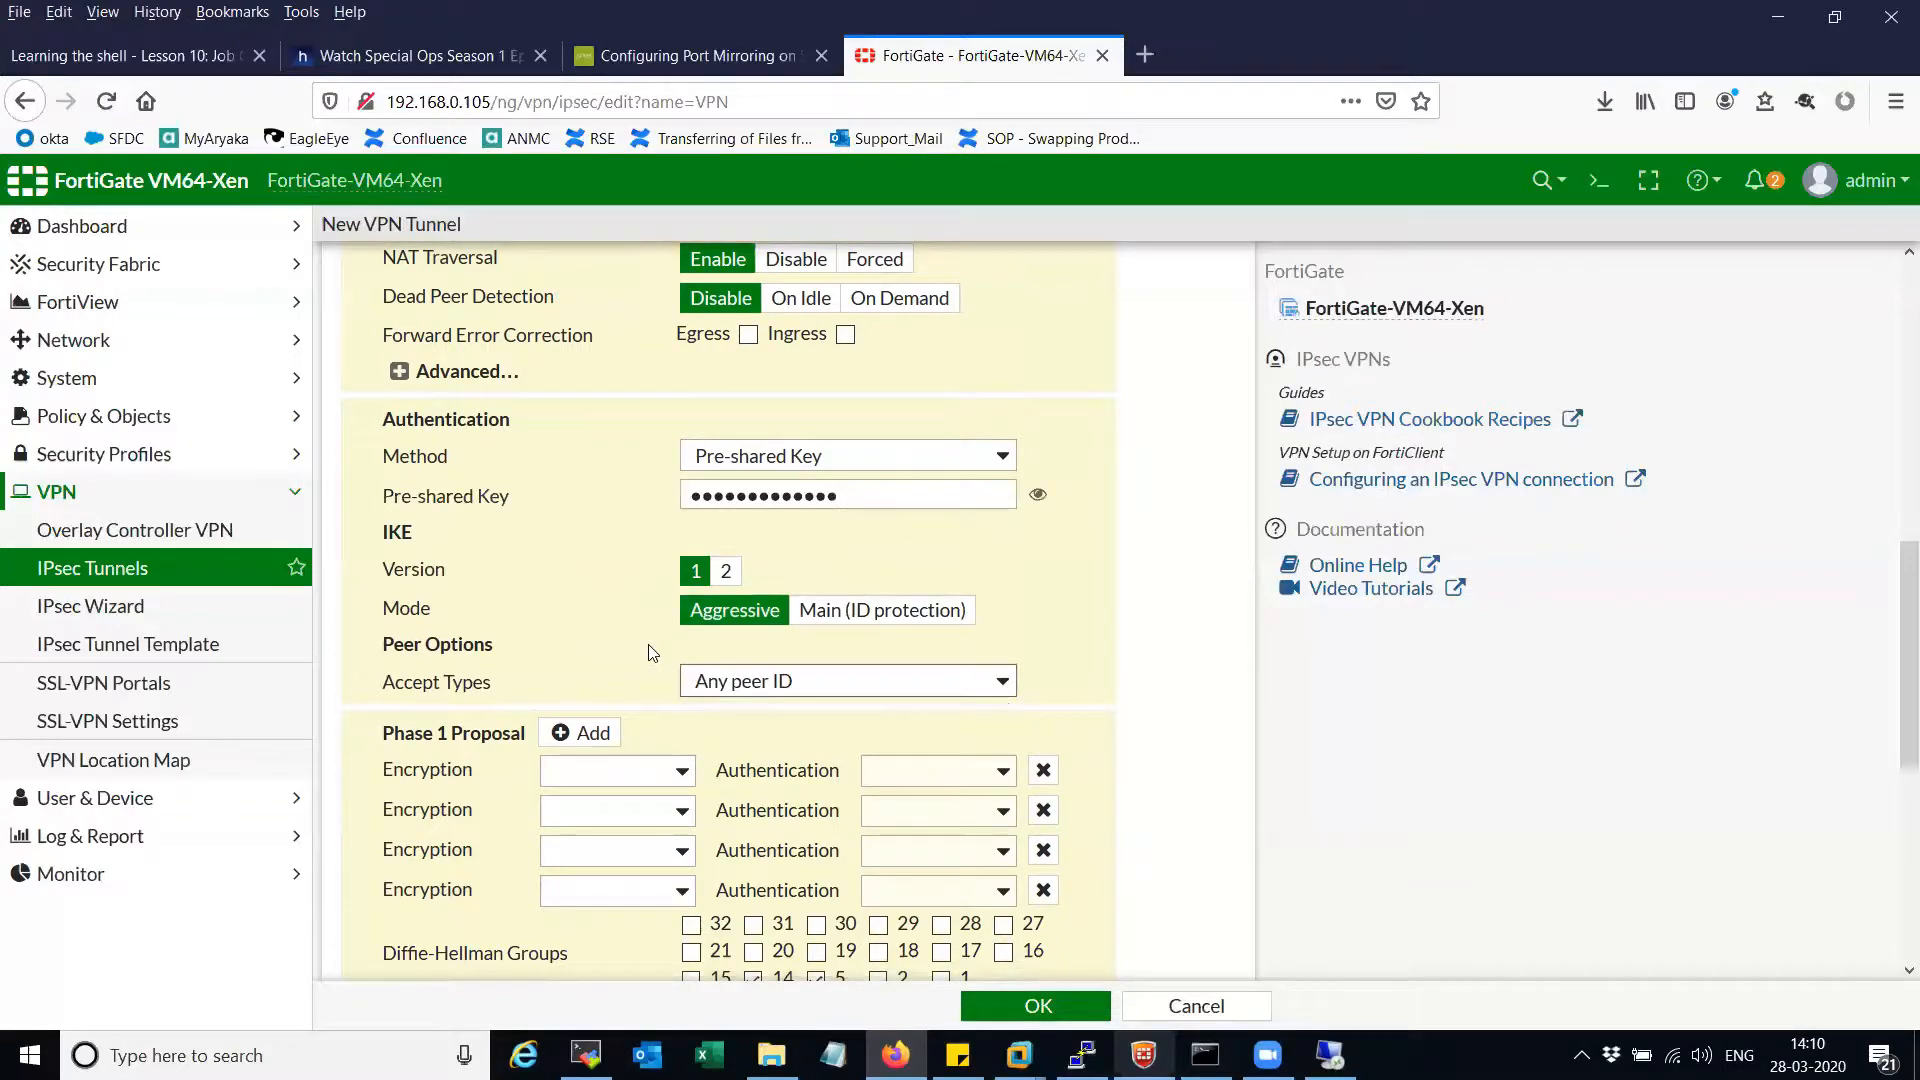
- Reduce the Phase 1 proposal to a single entry using DES encryption and SHA1 authentication
scroll(651, 652, down, 1)
click(1043, 673)
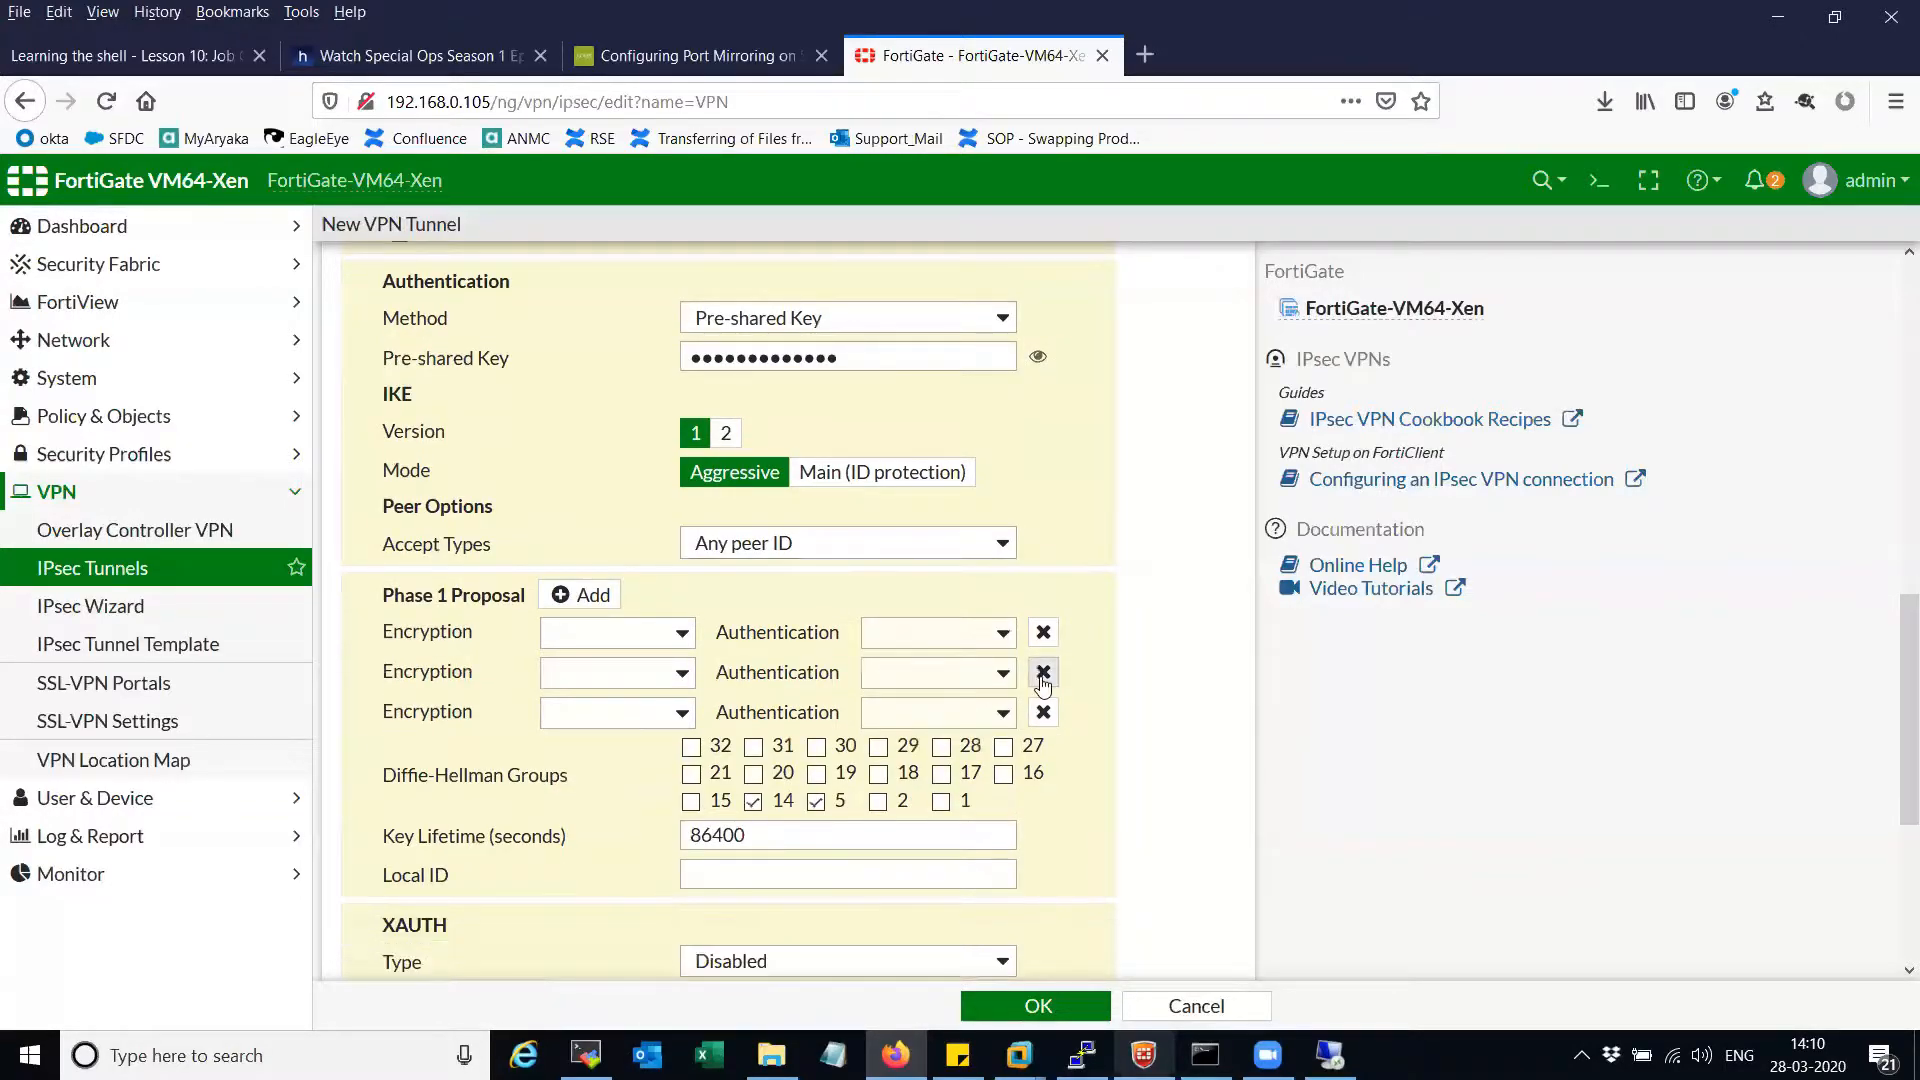
click(1043, 673)
click(1043, 673)
click(630, 633)
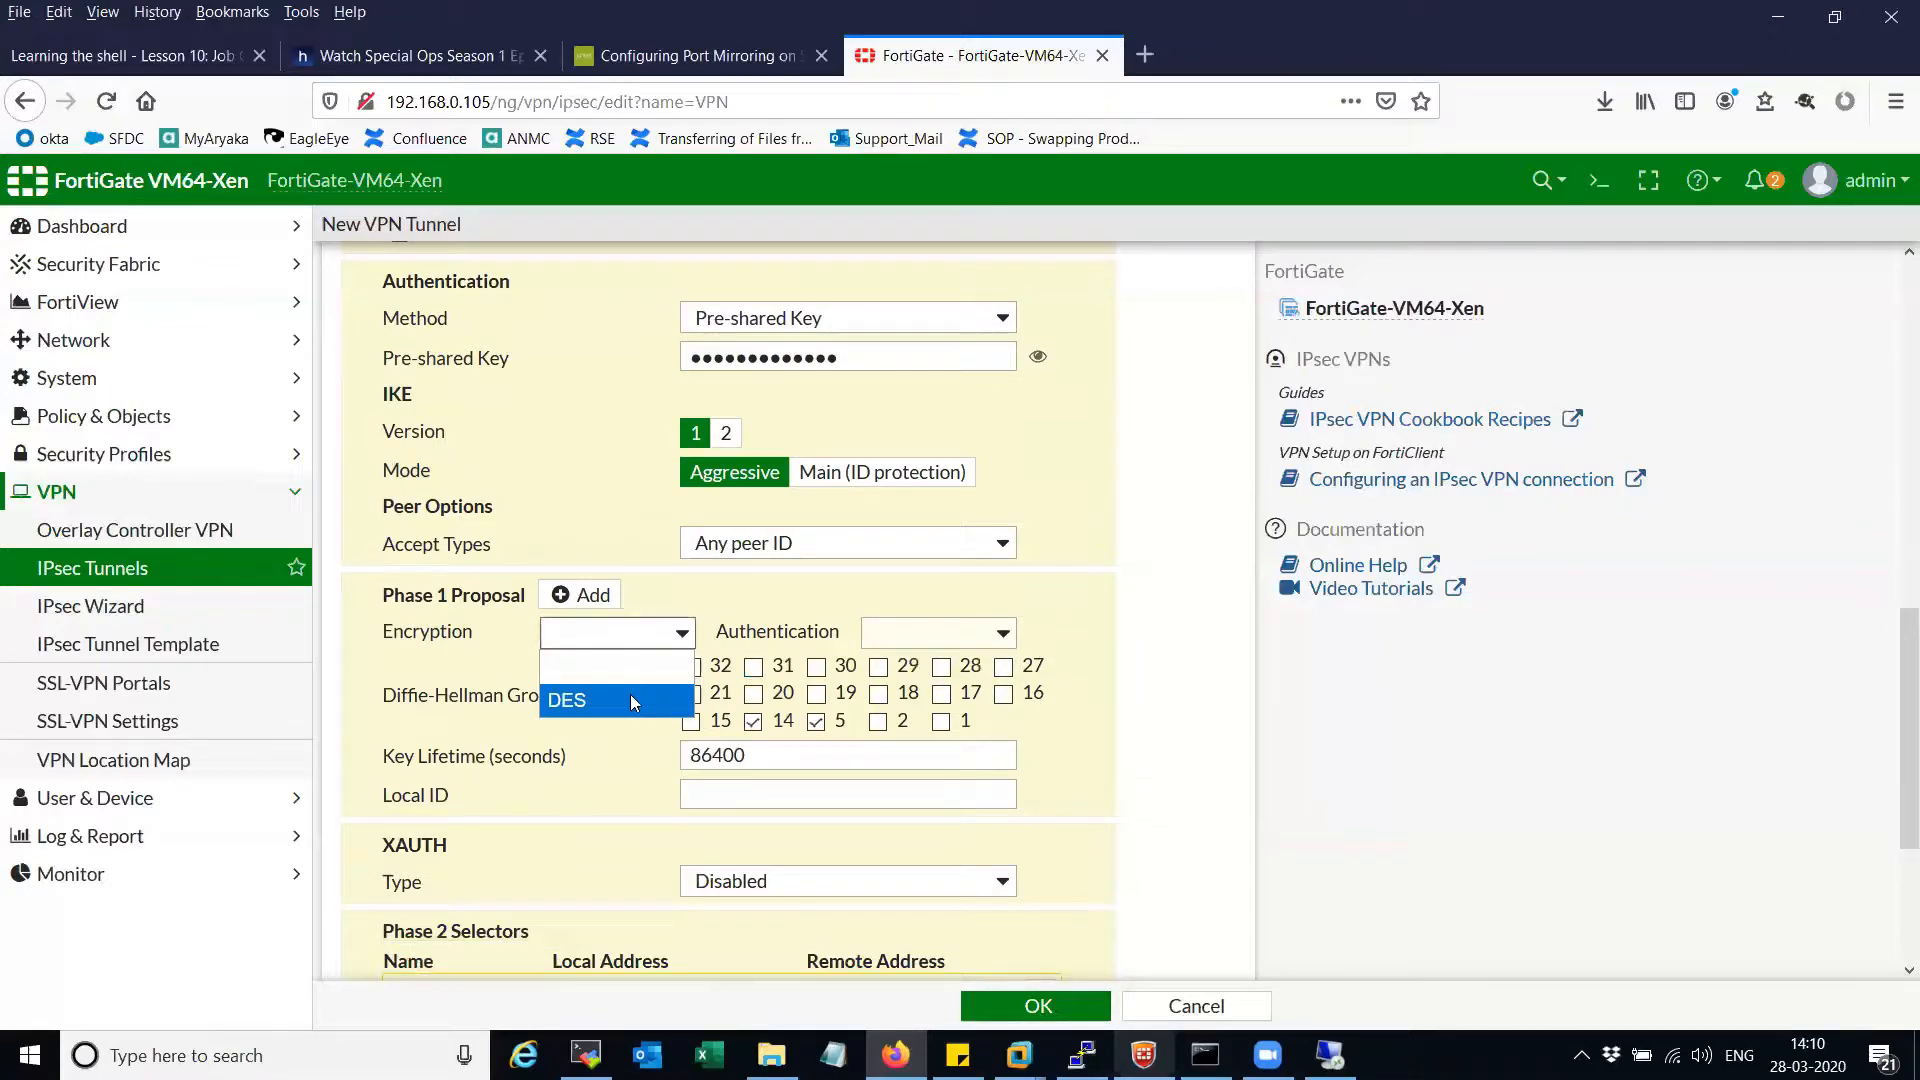
click(630, 700)
click(970, 635)
click(940, 696)
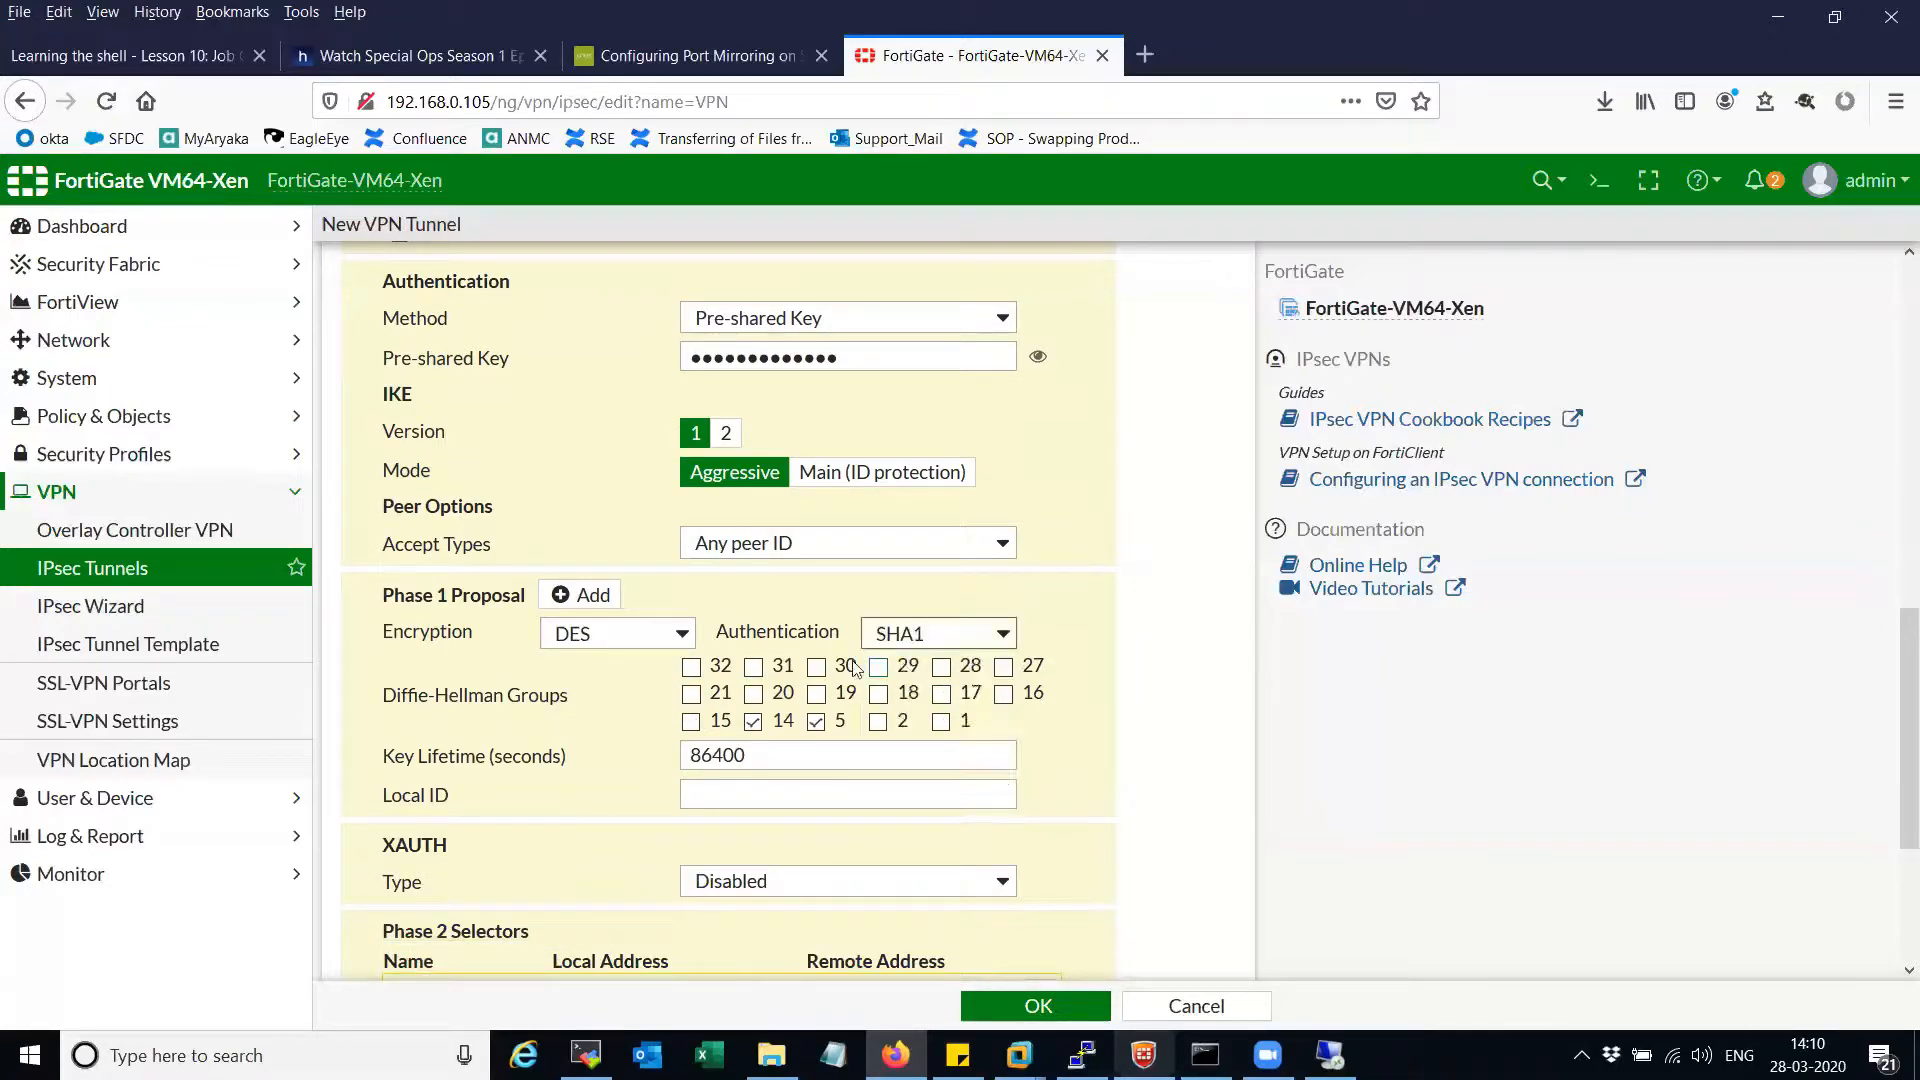
- Select only Diffie-Hellman group 2 for Phase 1, deselecting groups 5 and 14
click(877, 721)
click(816, 721)
click(753, 721)
- Expand the advanced Phase 2 settings and set the local address subnet to 0.0.0.0/0
scroll(750, 724, down, 2)
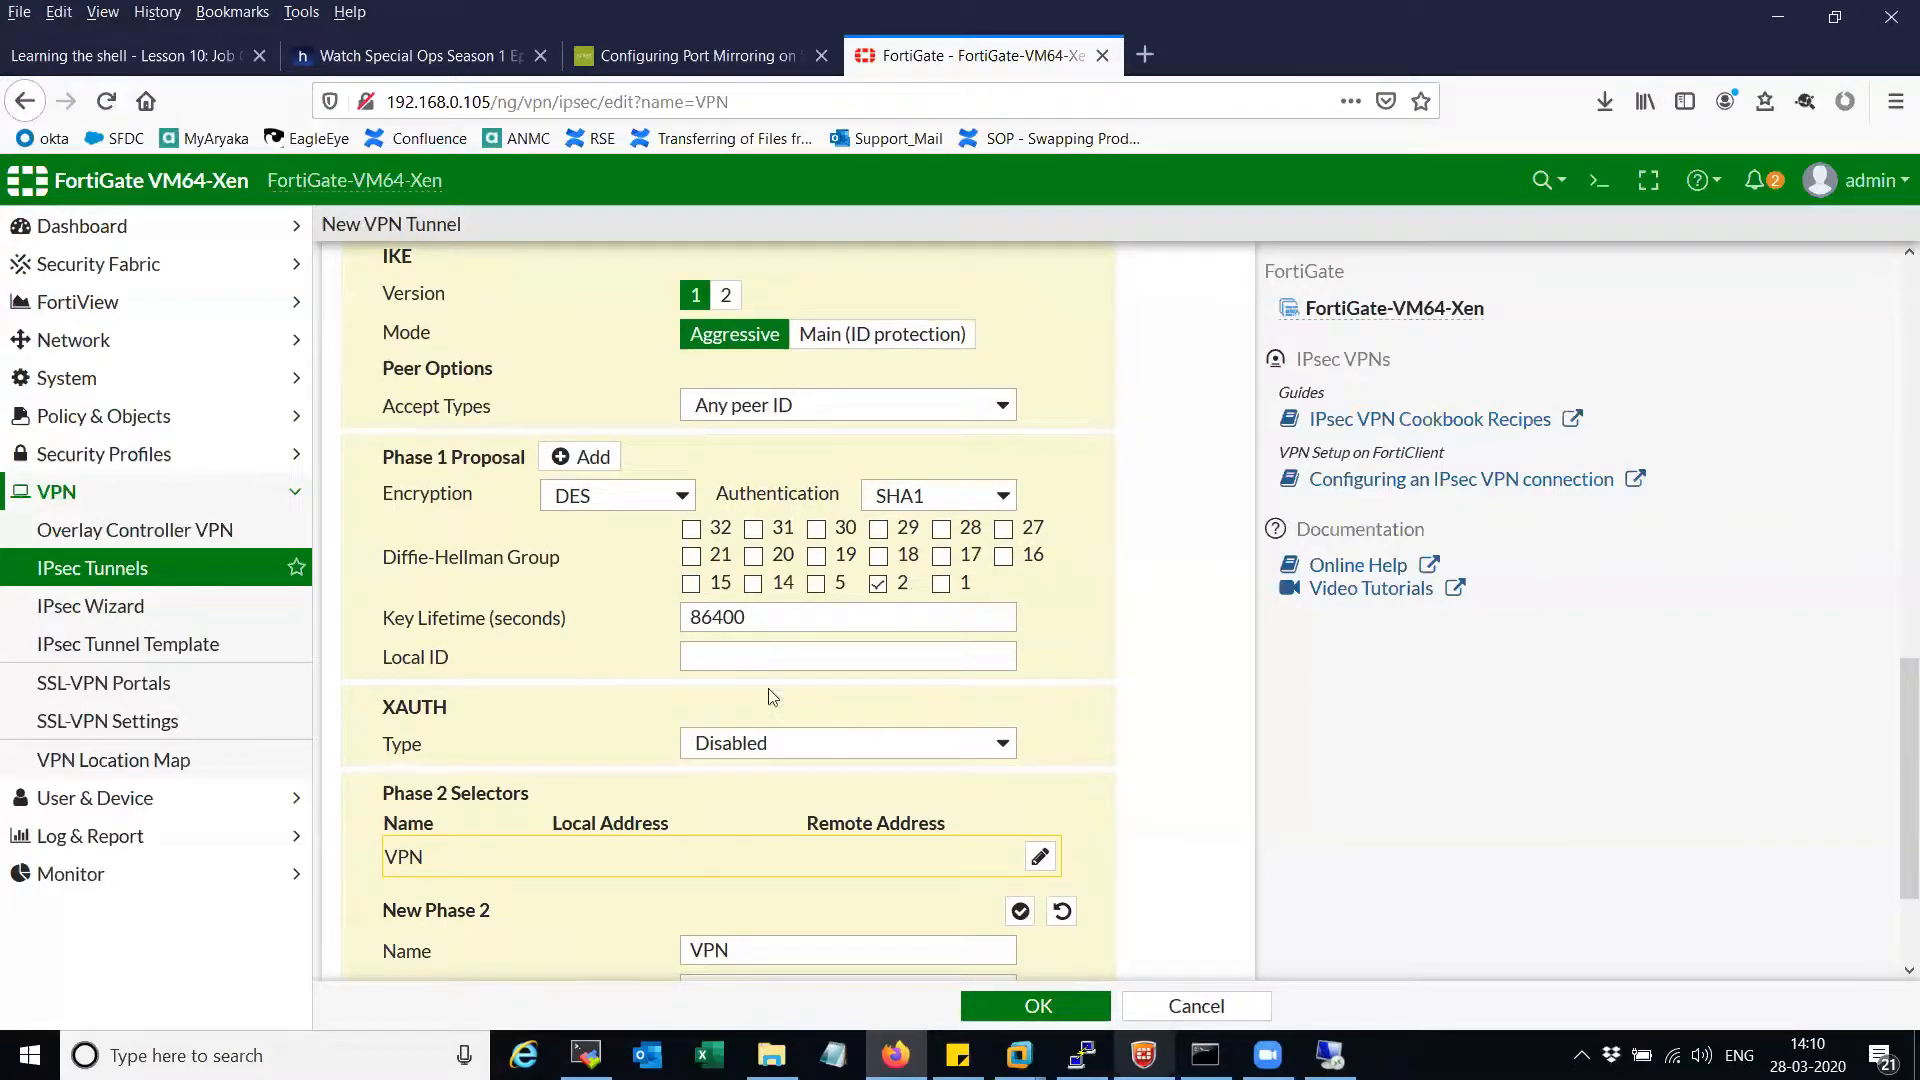
scroll(645, 752, down, 3)
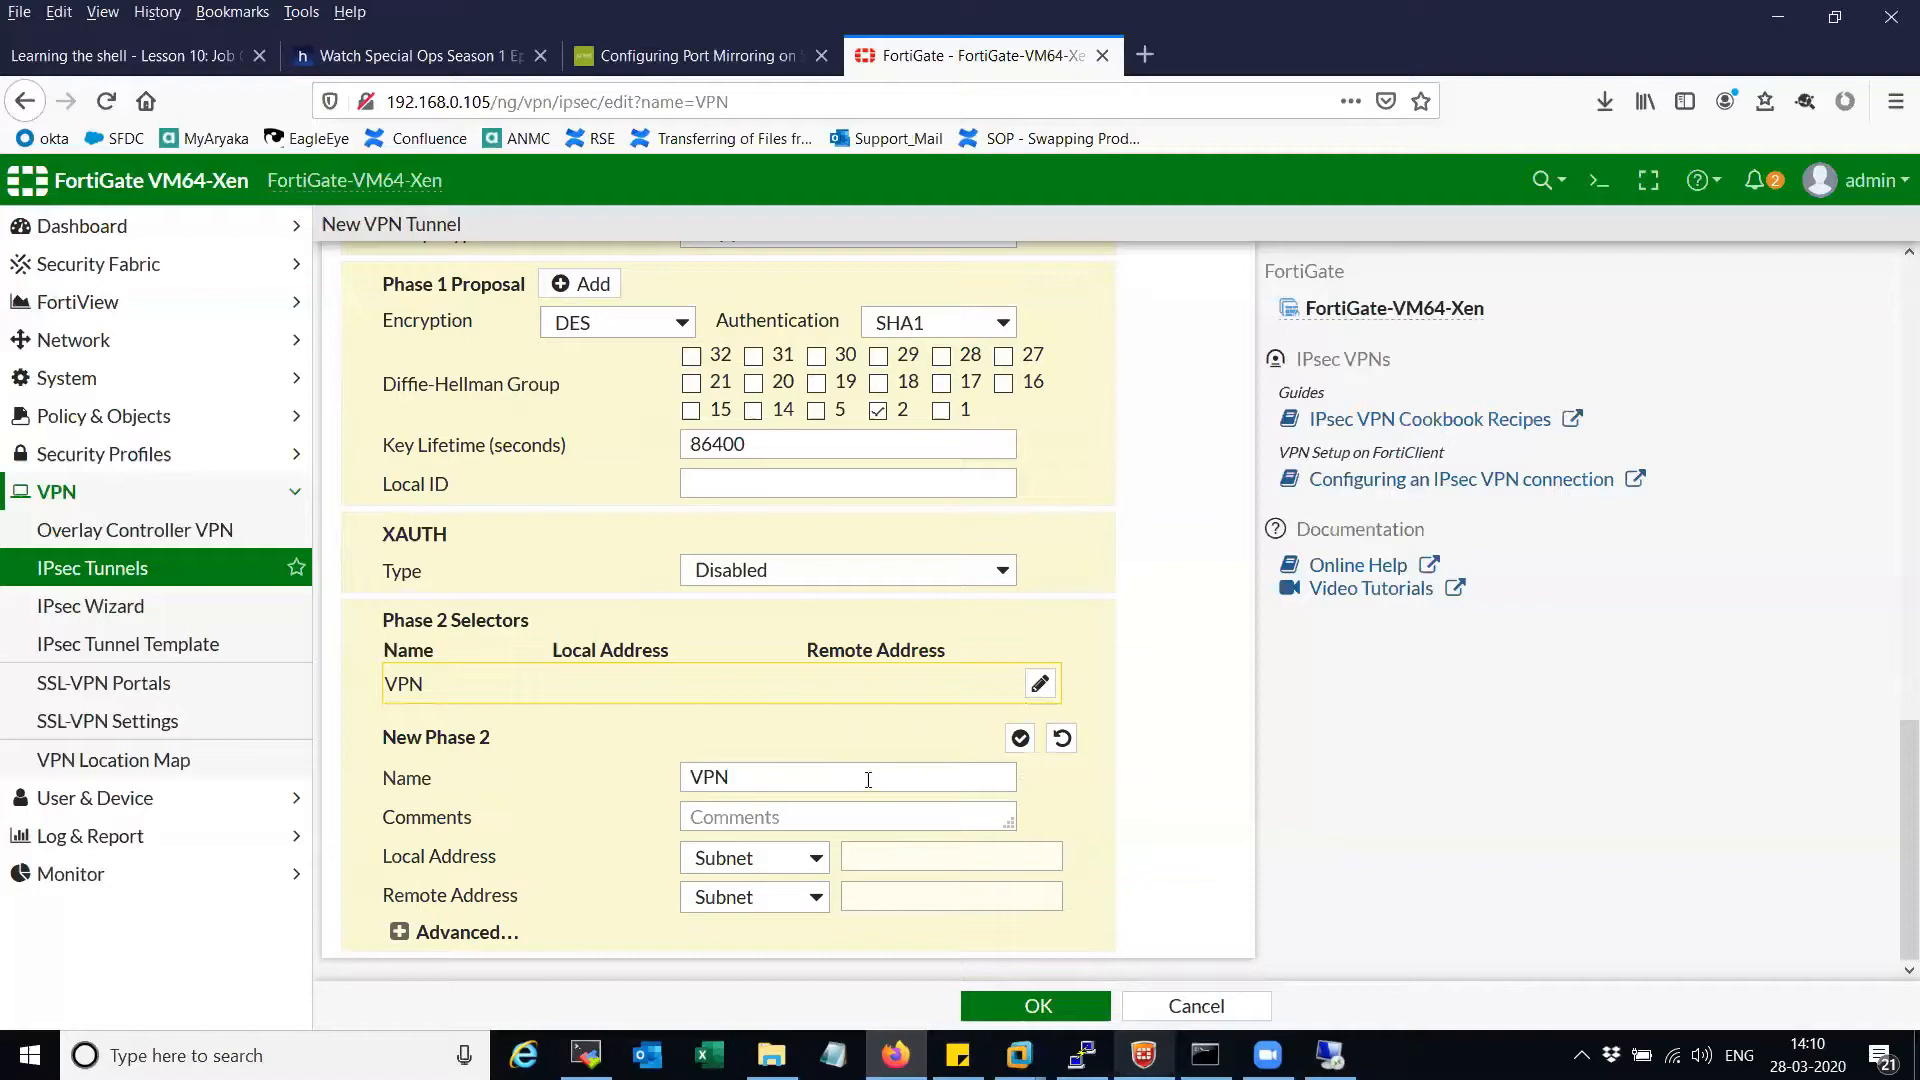
click(400, 931)
scroll(899, 746, down, 2)
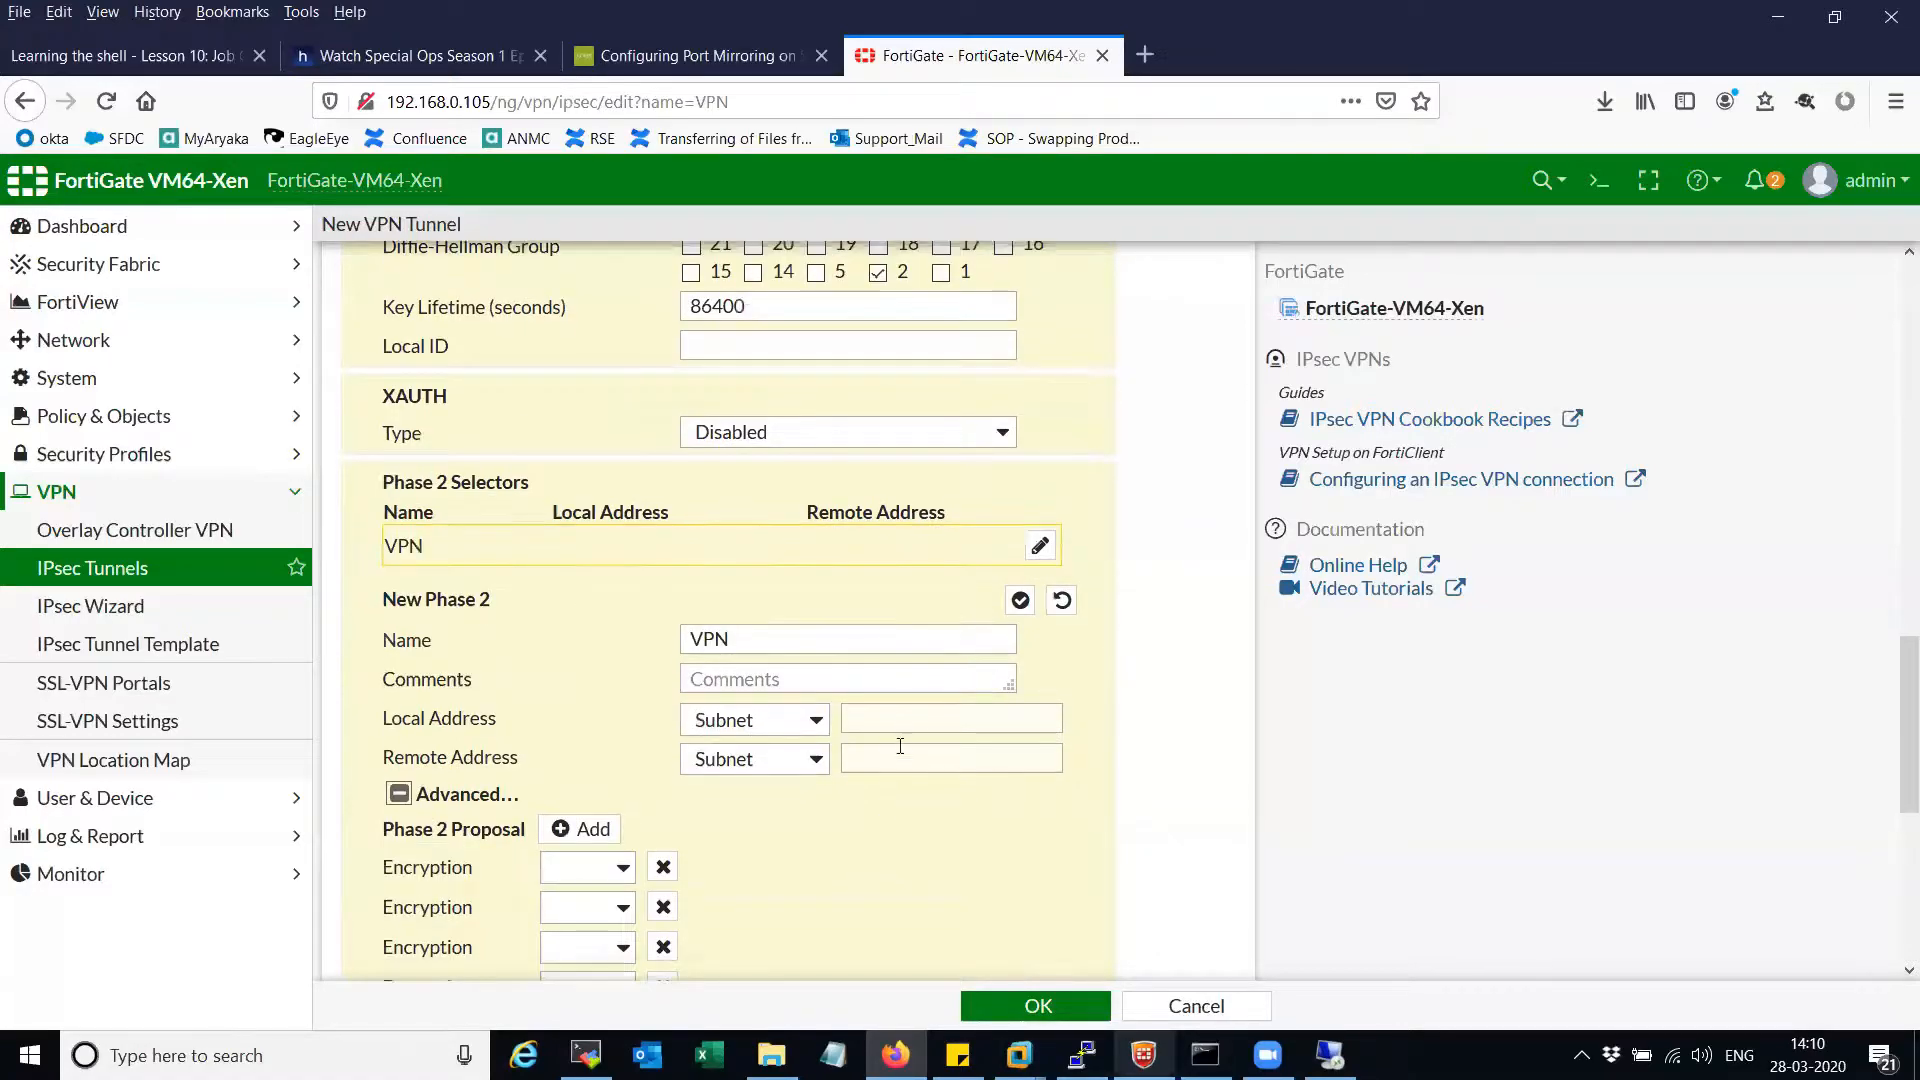
click(902, 722)
text(0.0.0.)
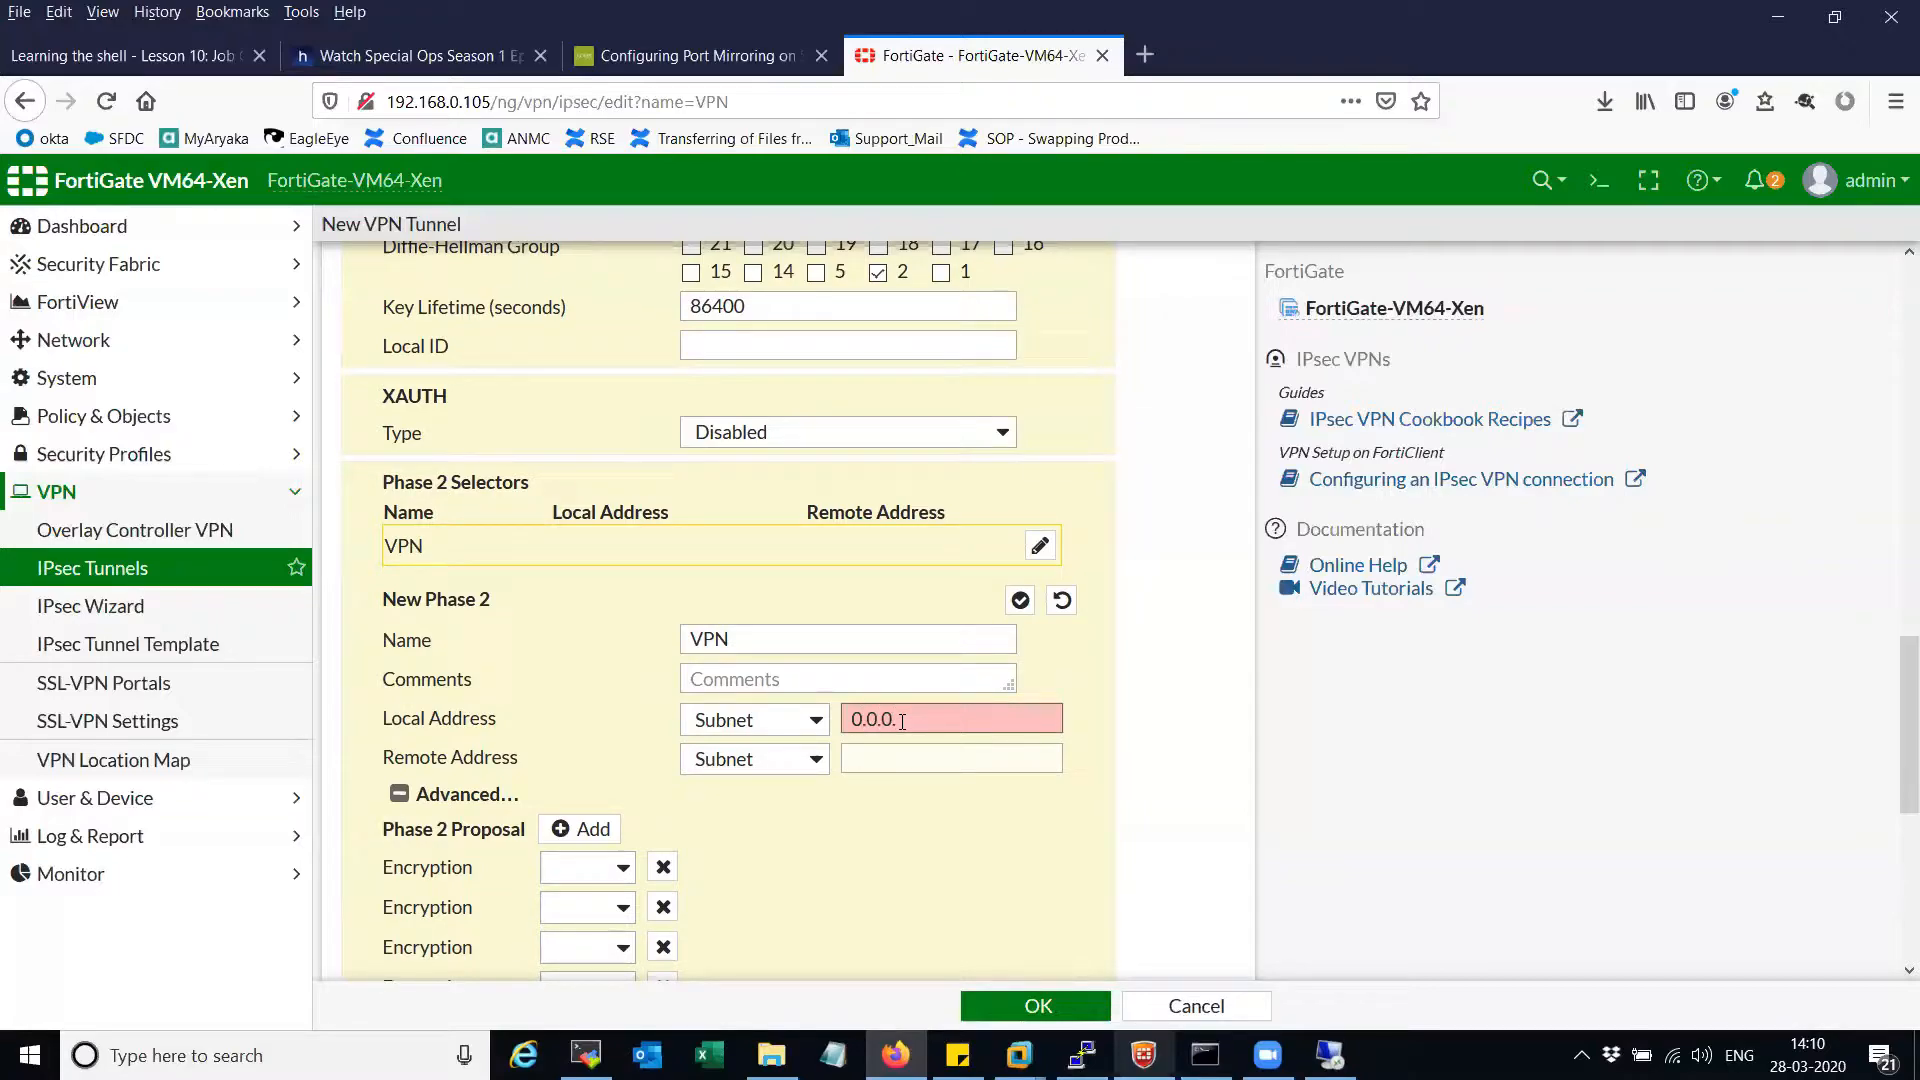
text(0.0)
key(BackSpace)
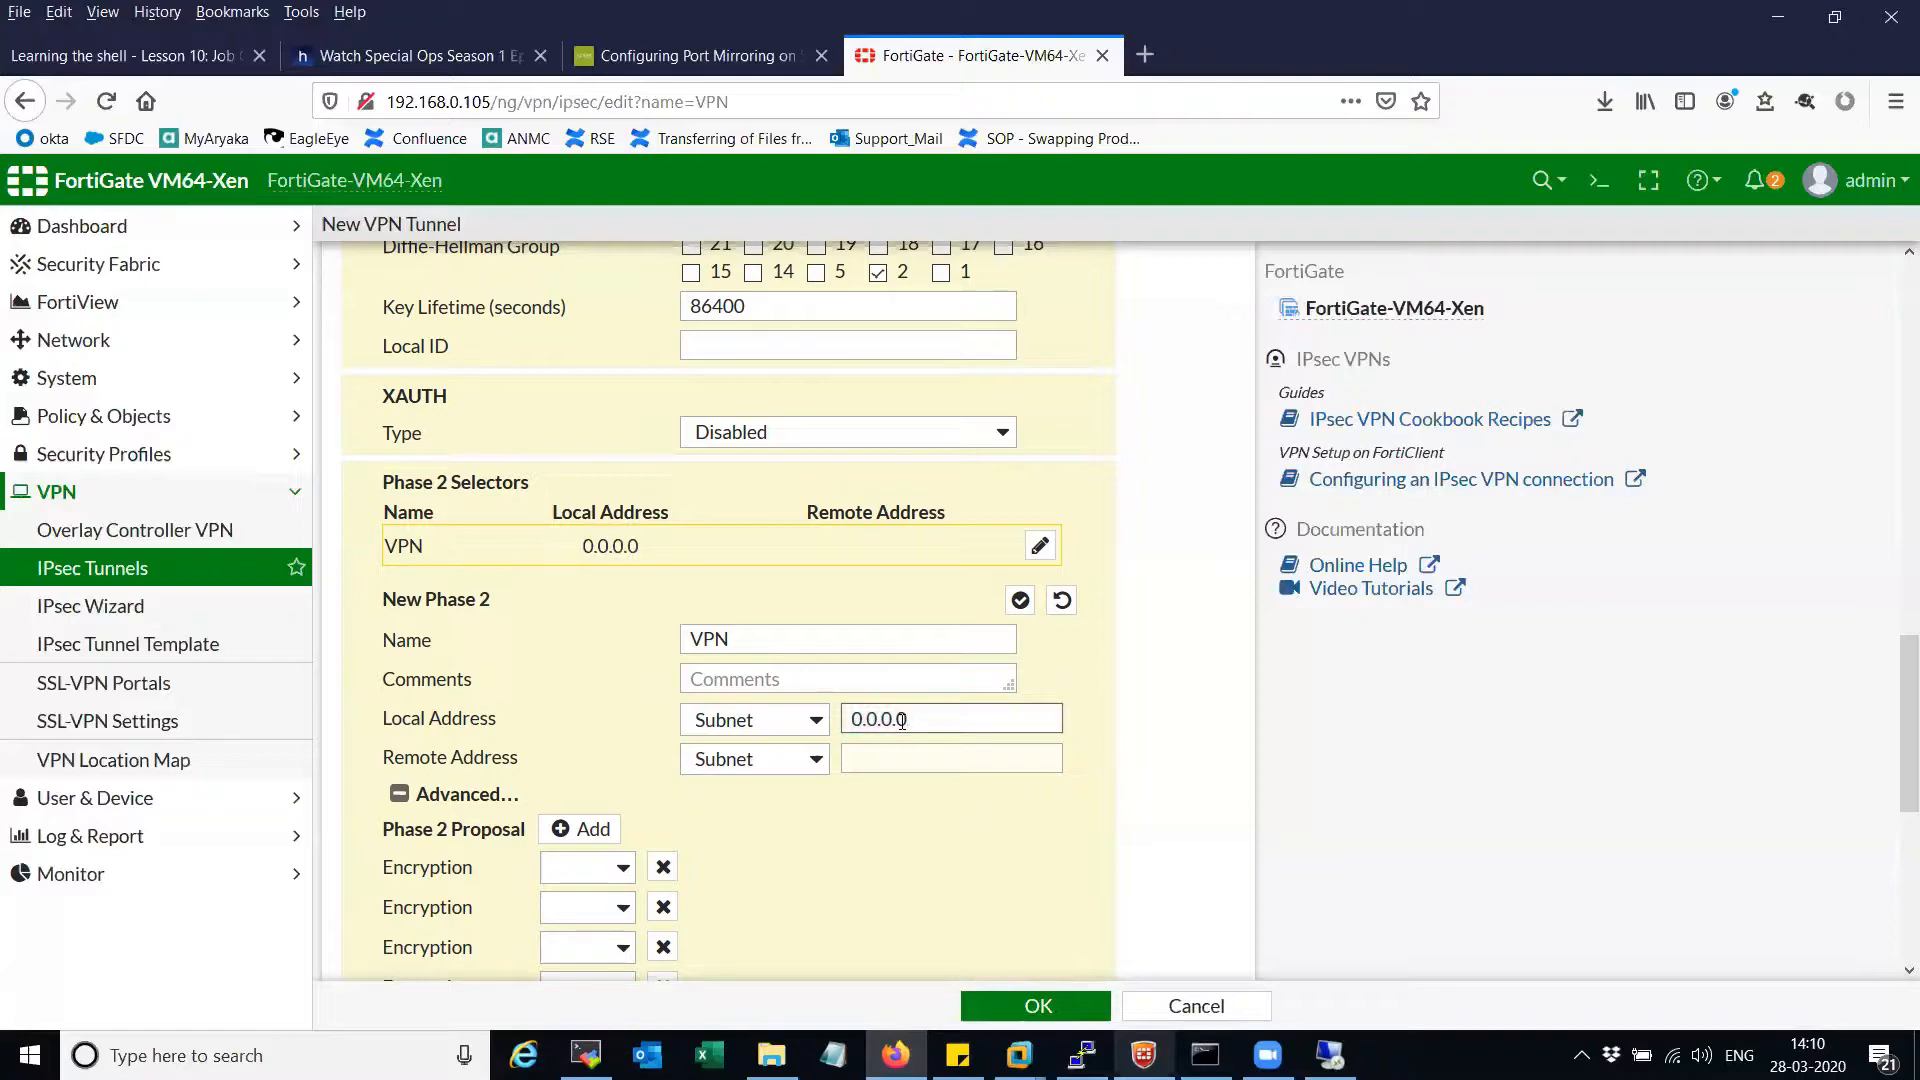
text(/0)
key(Tab)
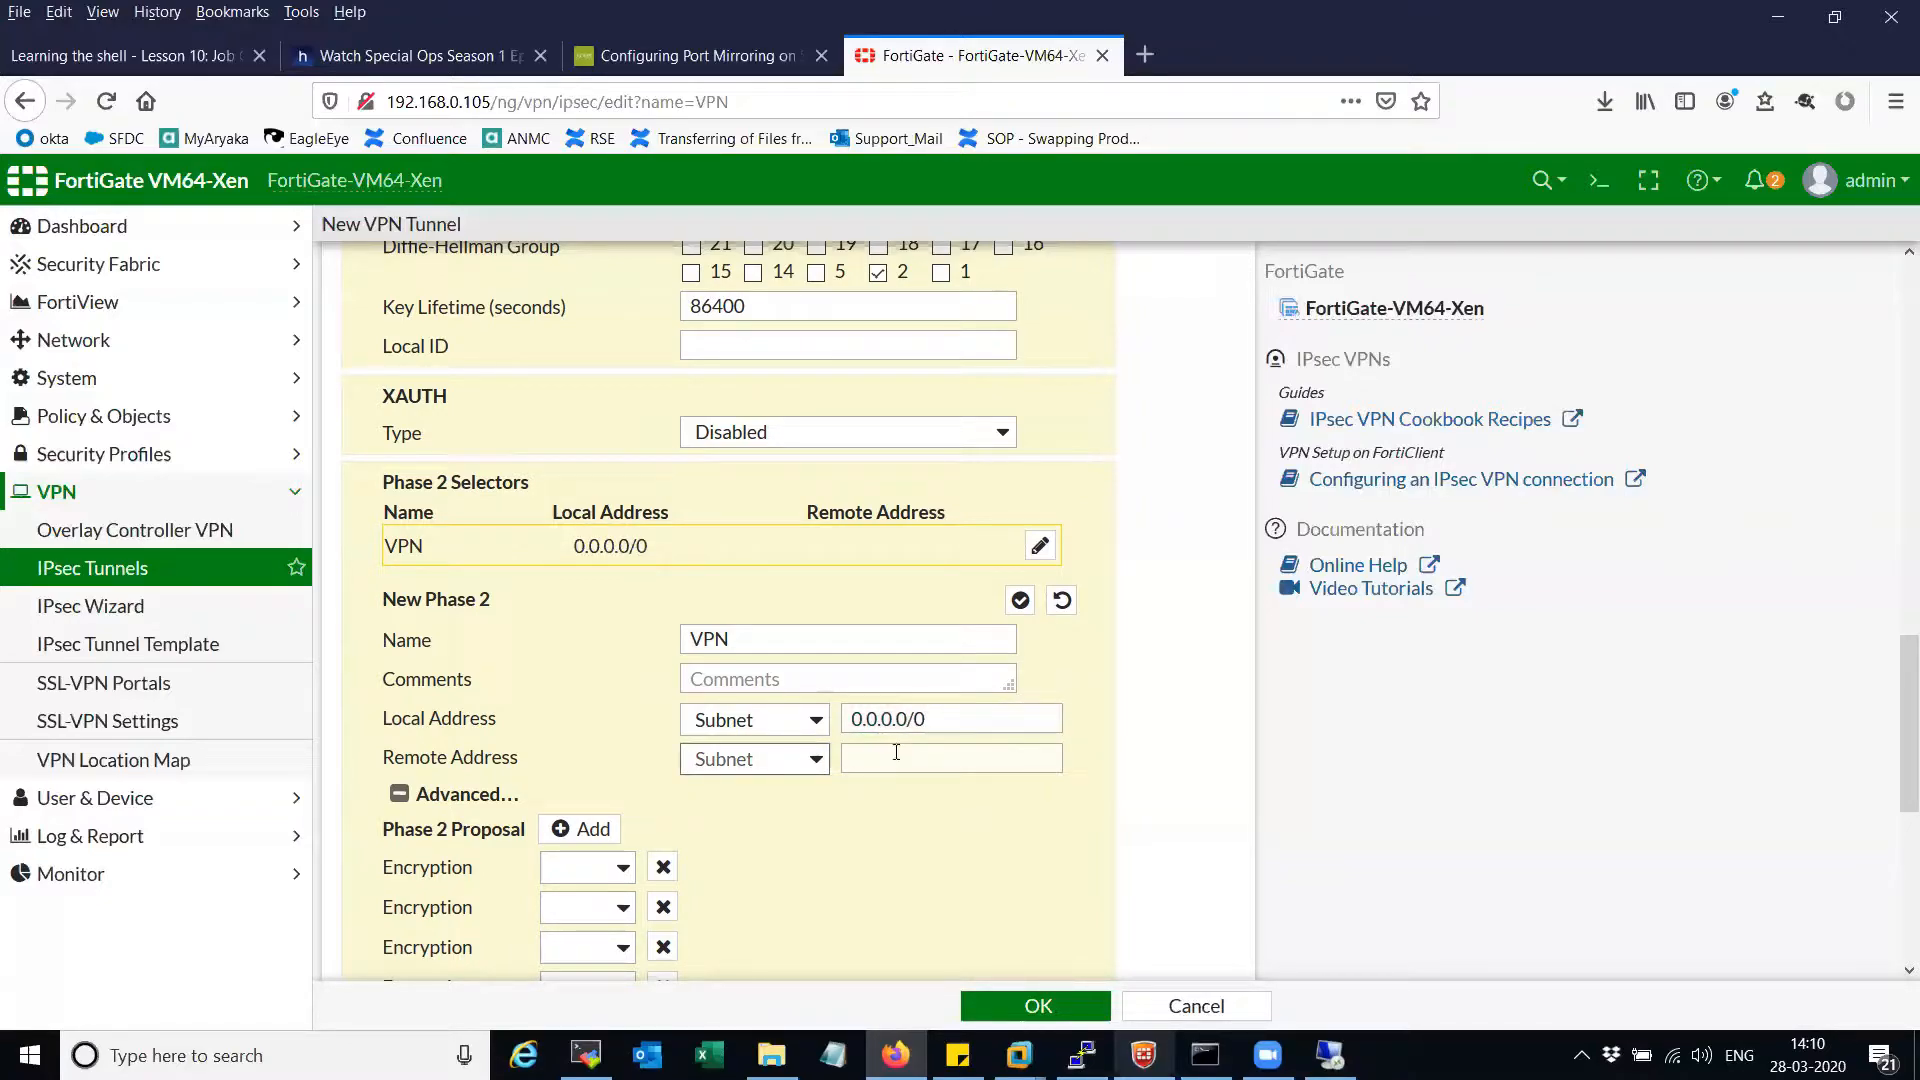
- Set the Phase 2 remote address subnet to 0.0.0.0/0
click(896, 752)
text(0)
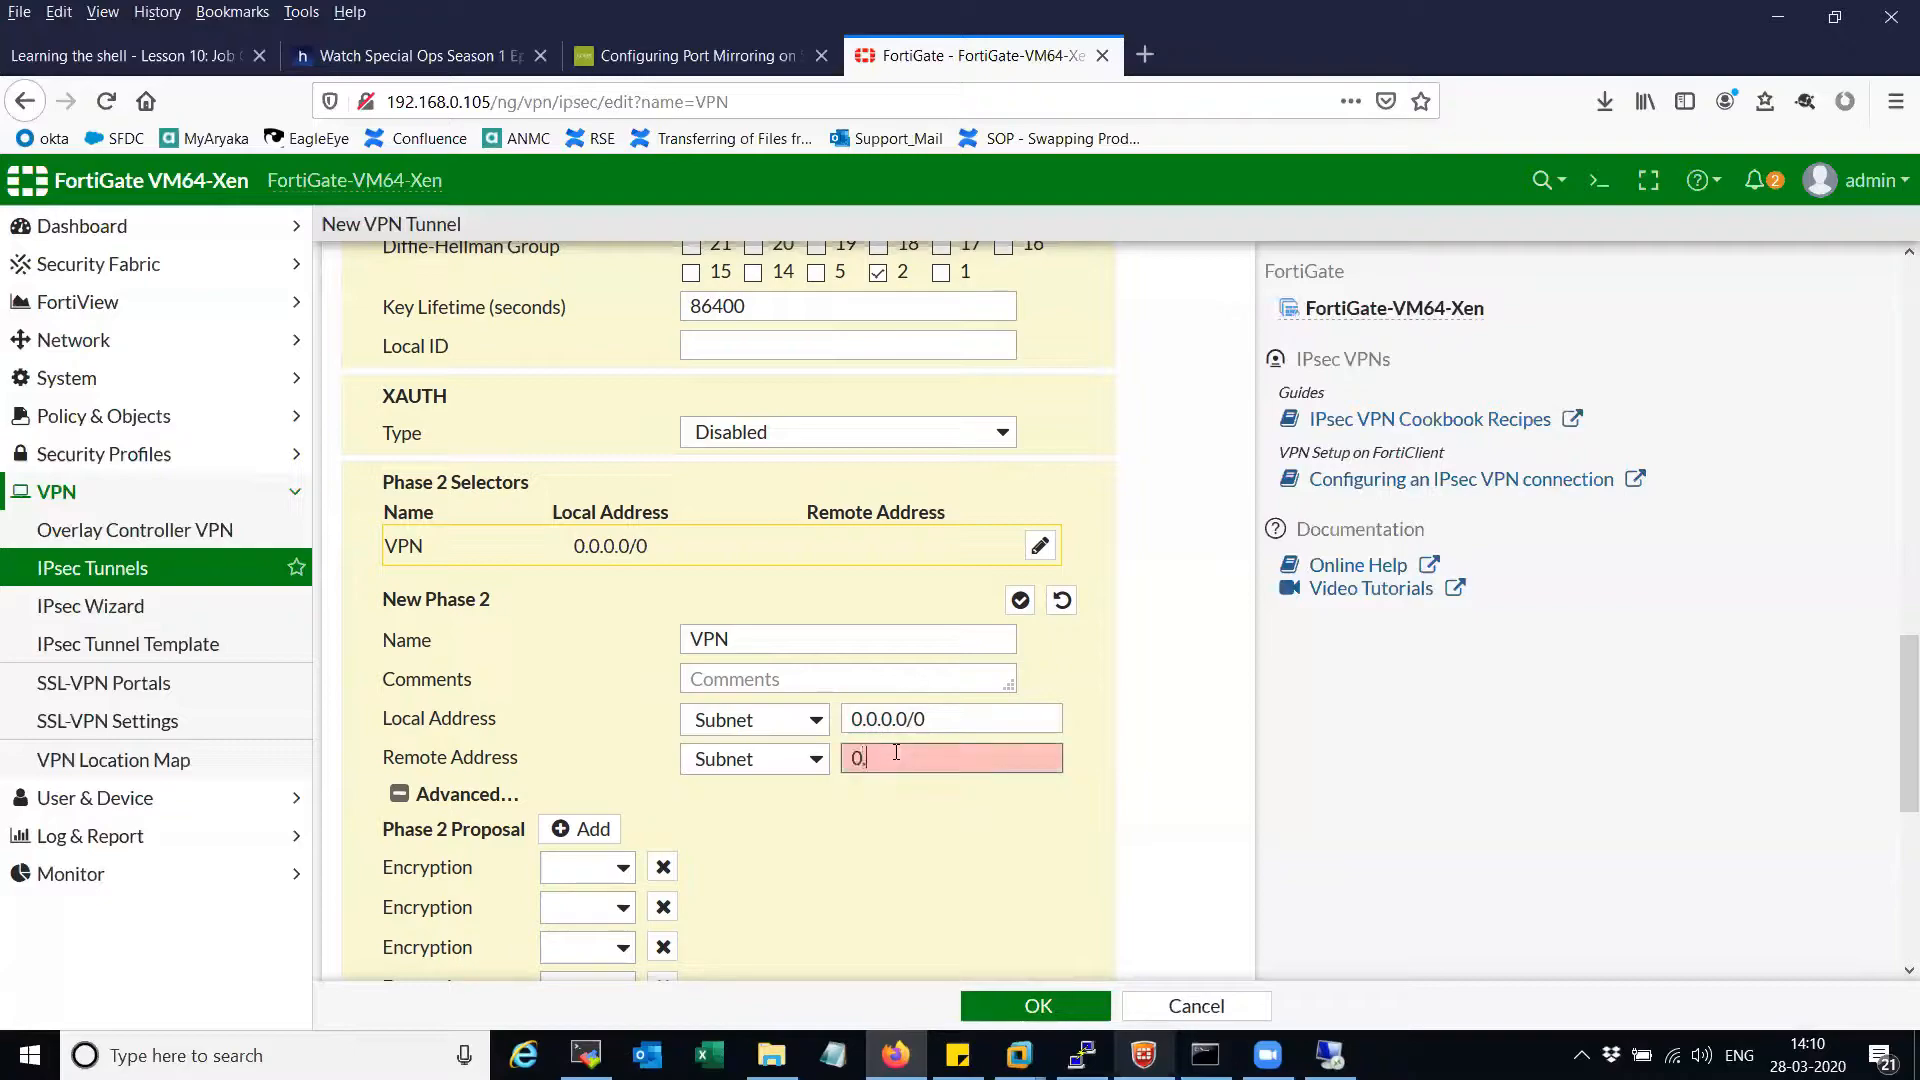
text(.0.0.0/0)
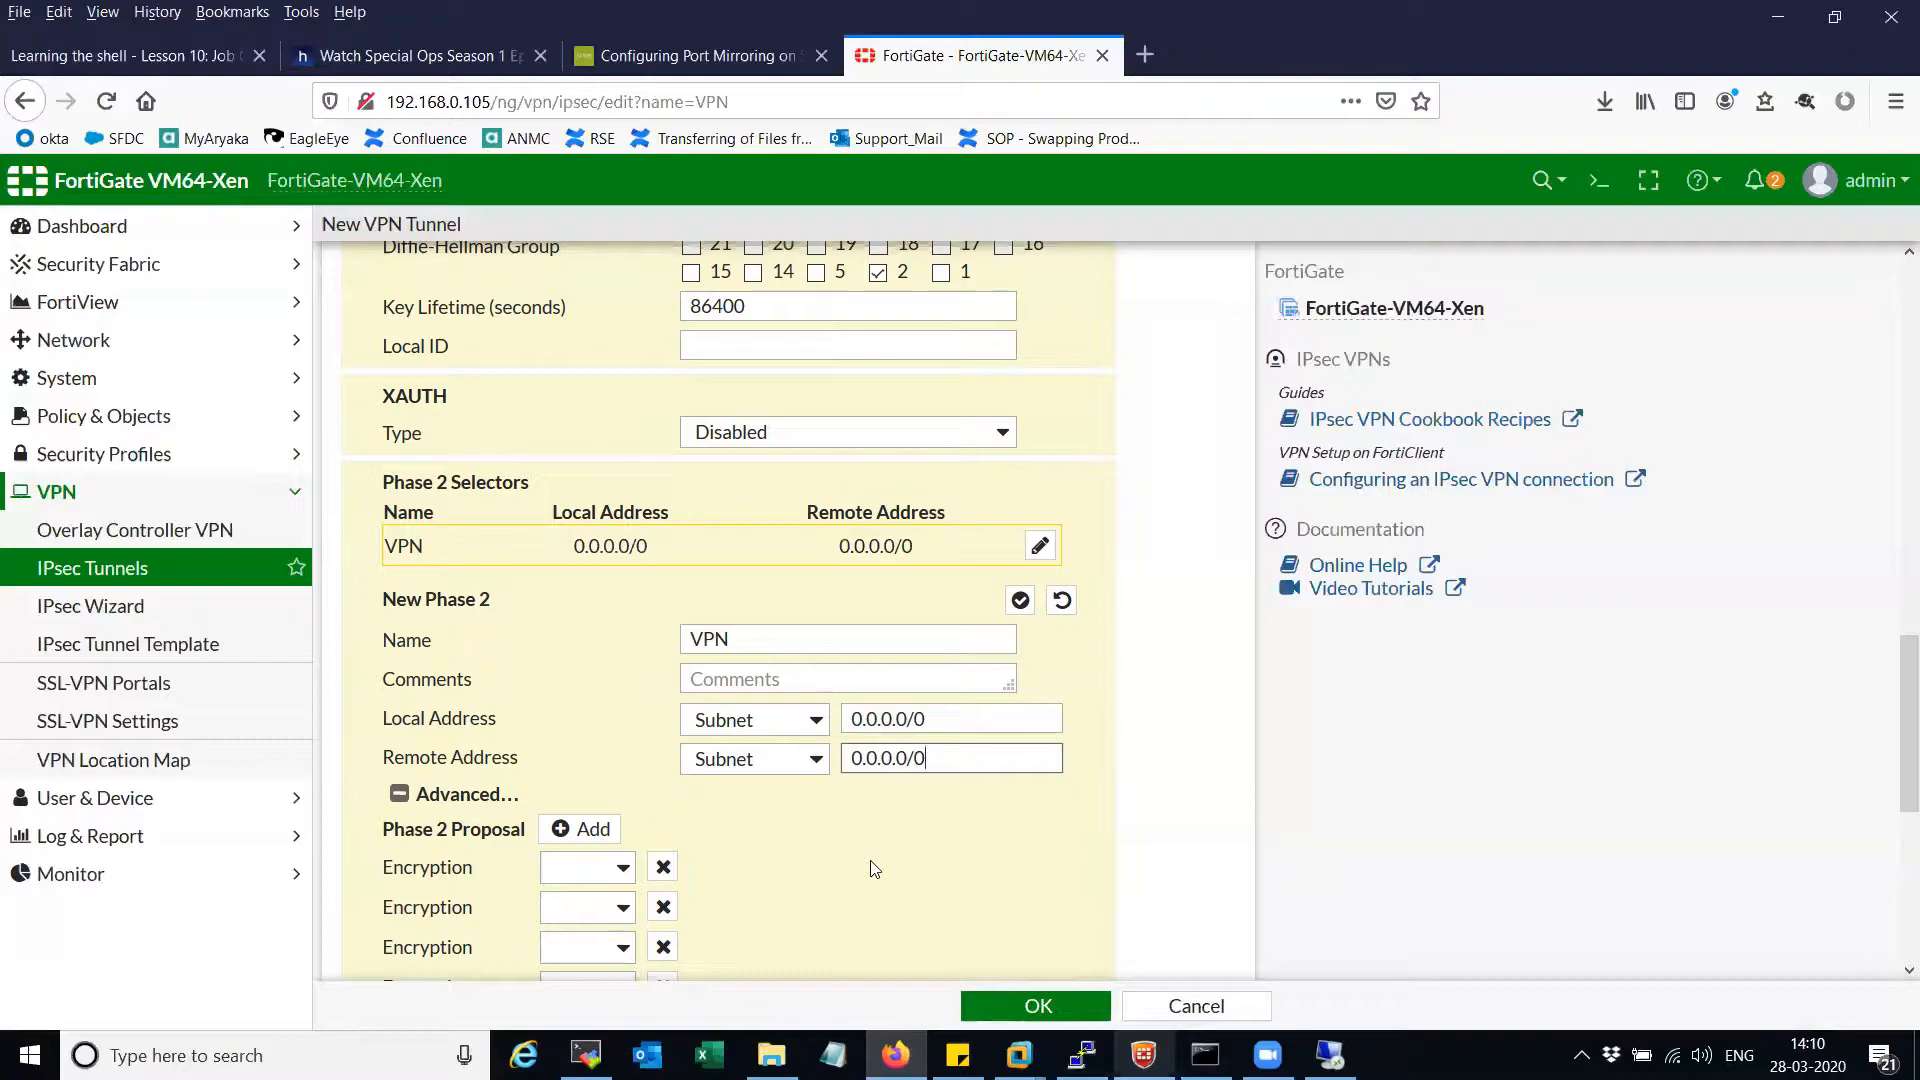
- Remove all but one Phase 2 proposal entry and set the remaining one's encryption to DES
scroll(860, 849, down, 2)
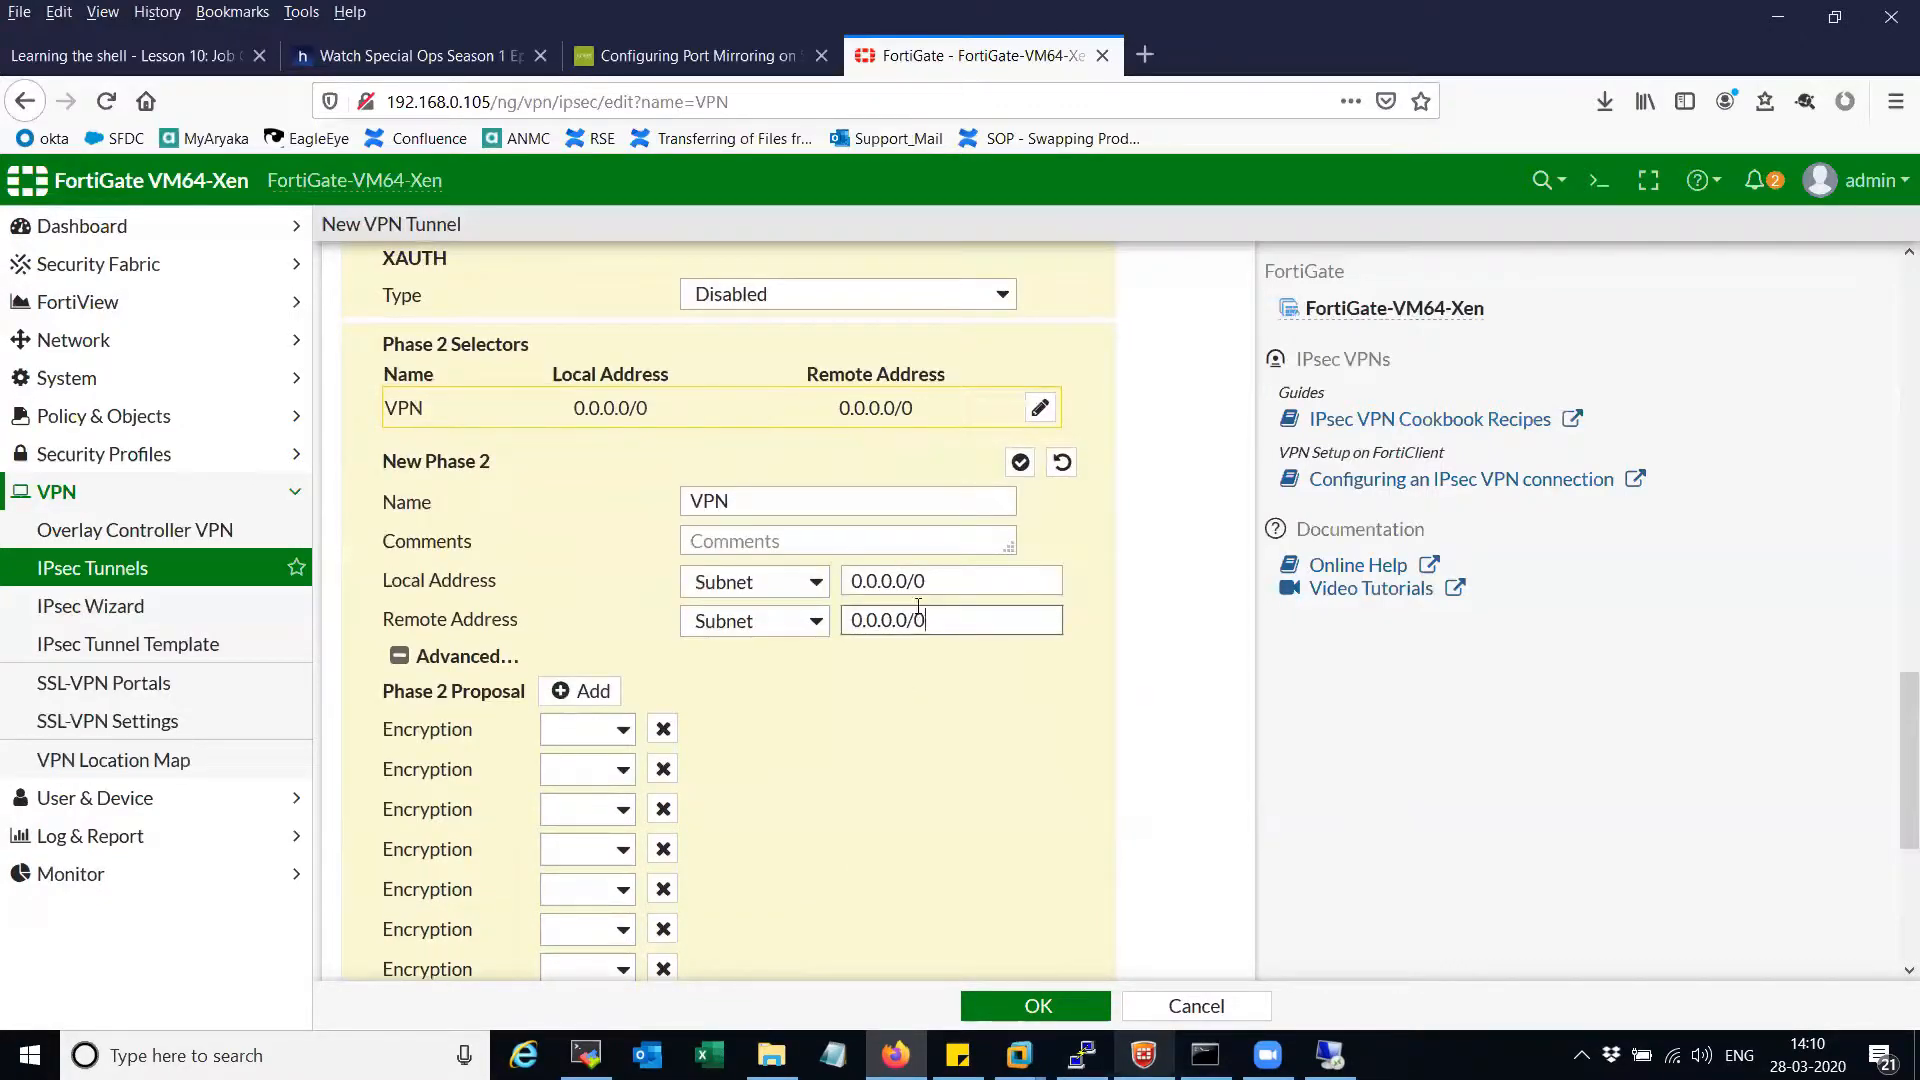
scroll(699, 690, down, 2)
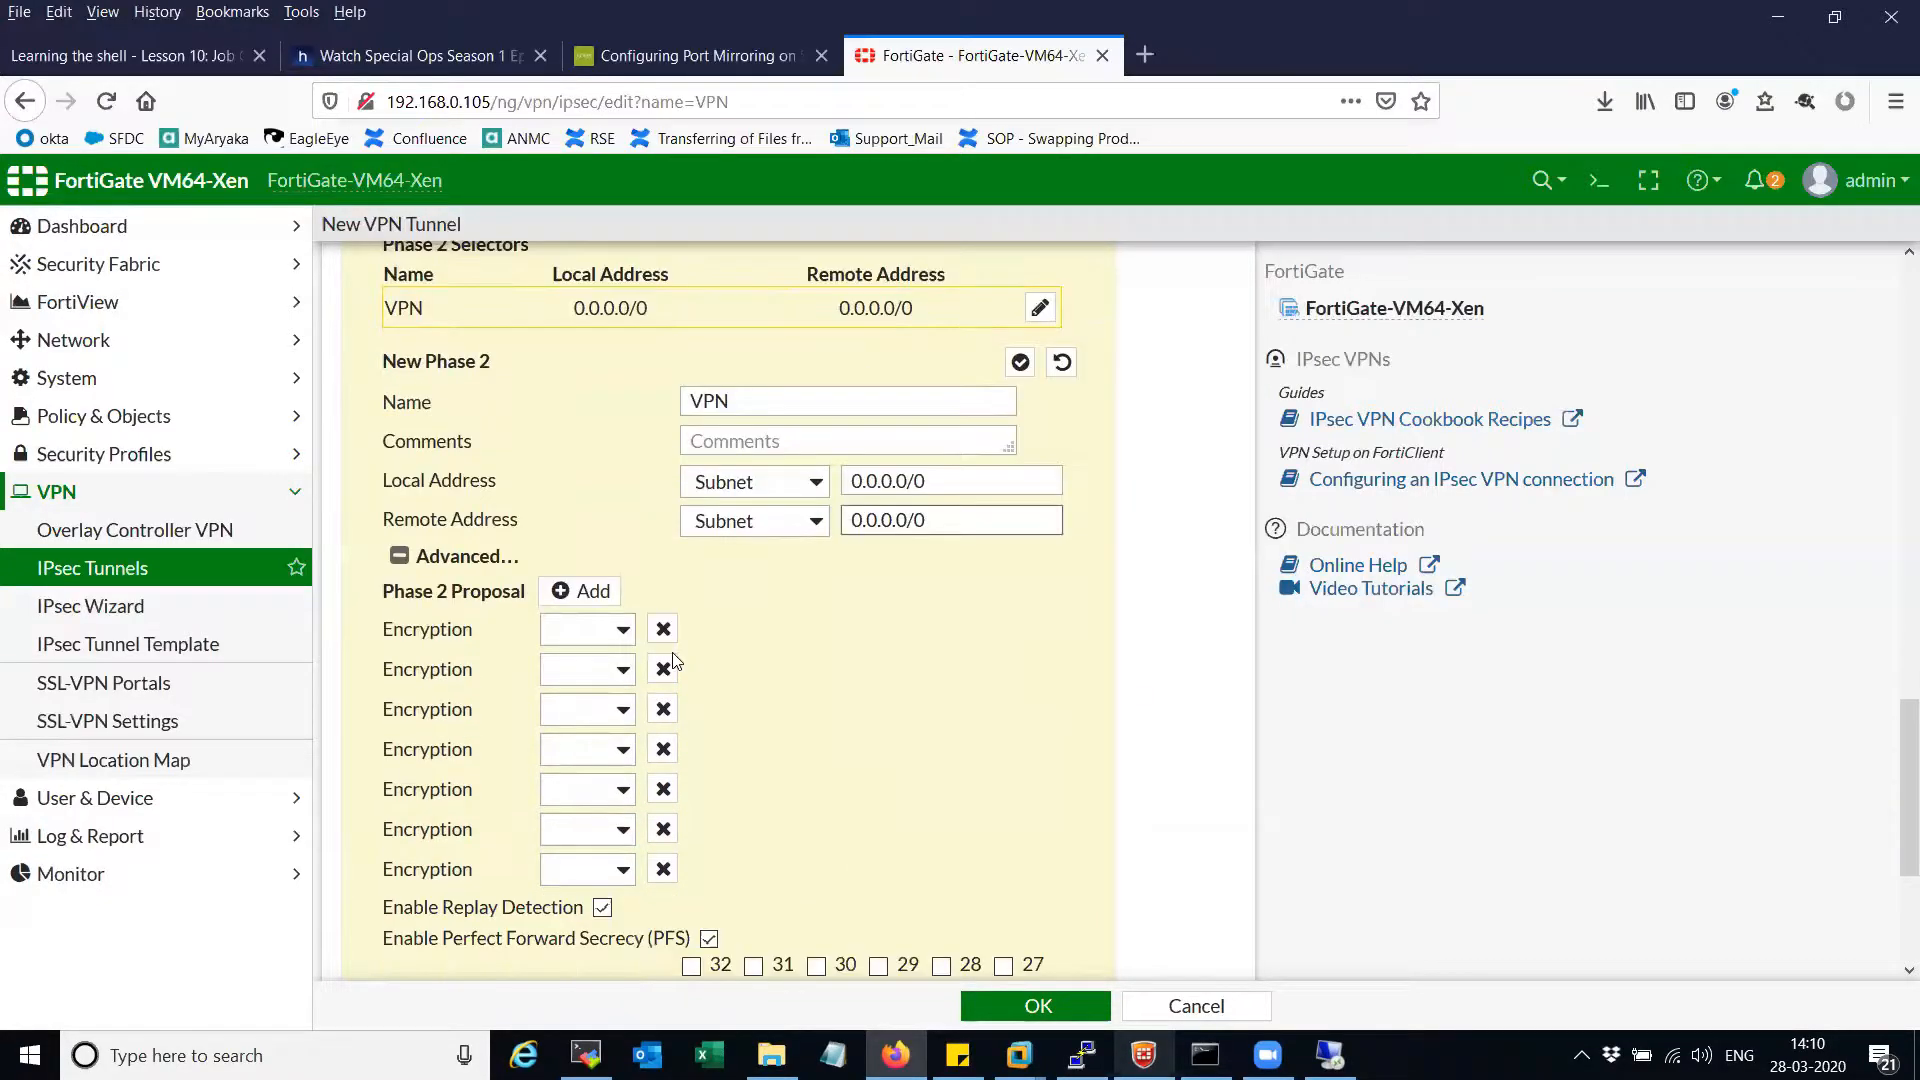
click(666, 645)
click(667, 643)
click(665, 639)
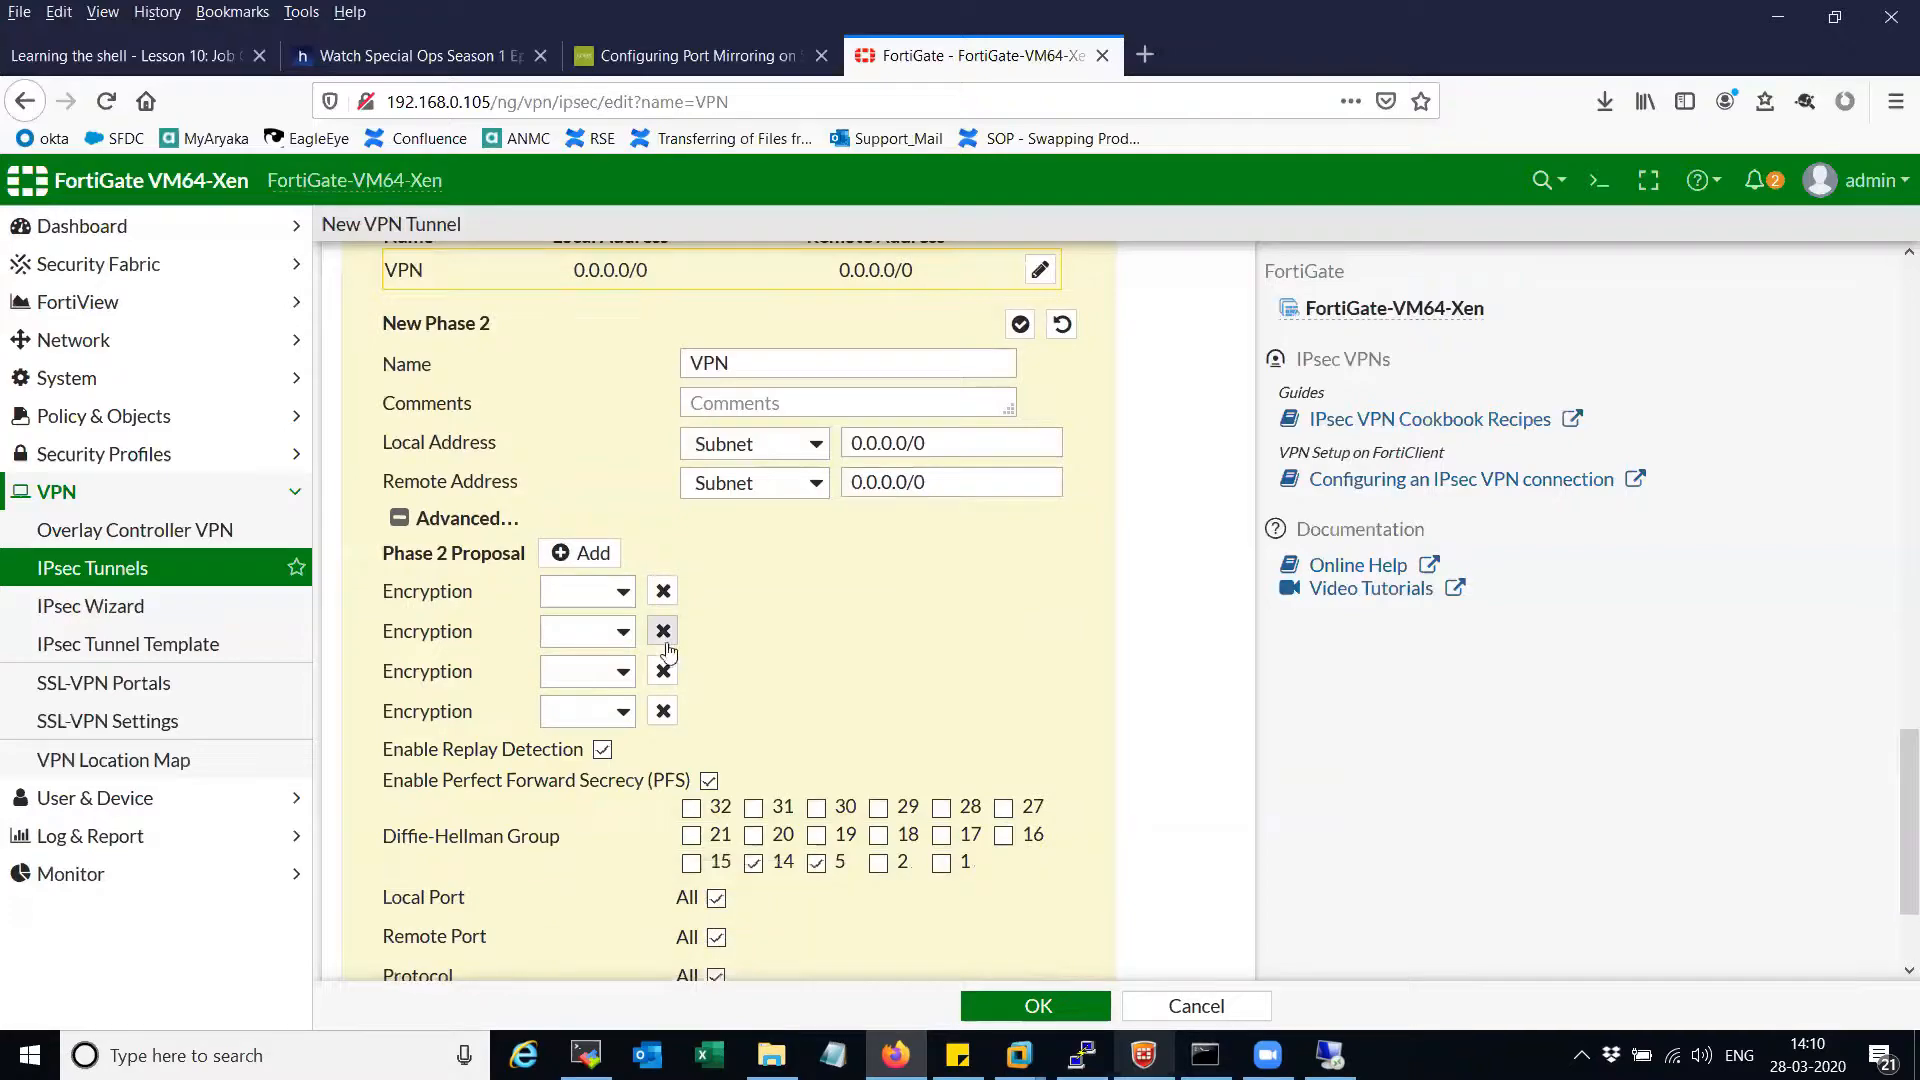
click(665, 638)
click(665, 638)
click(665, 638)
click(614, 604)
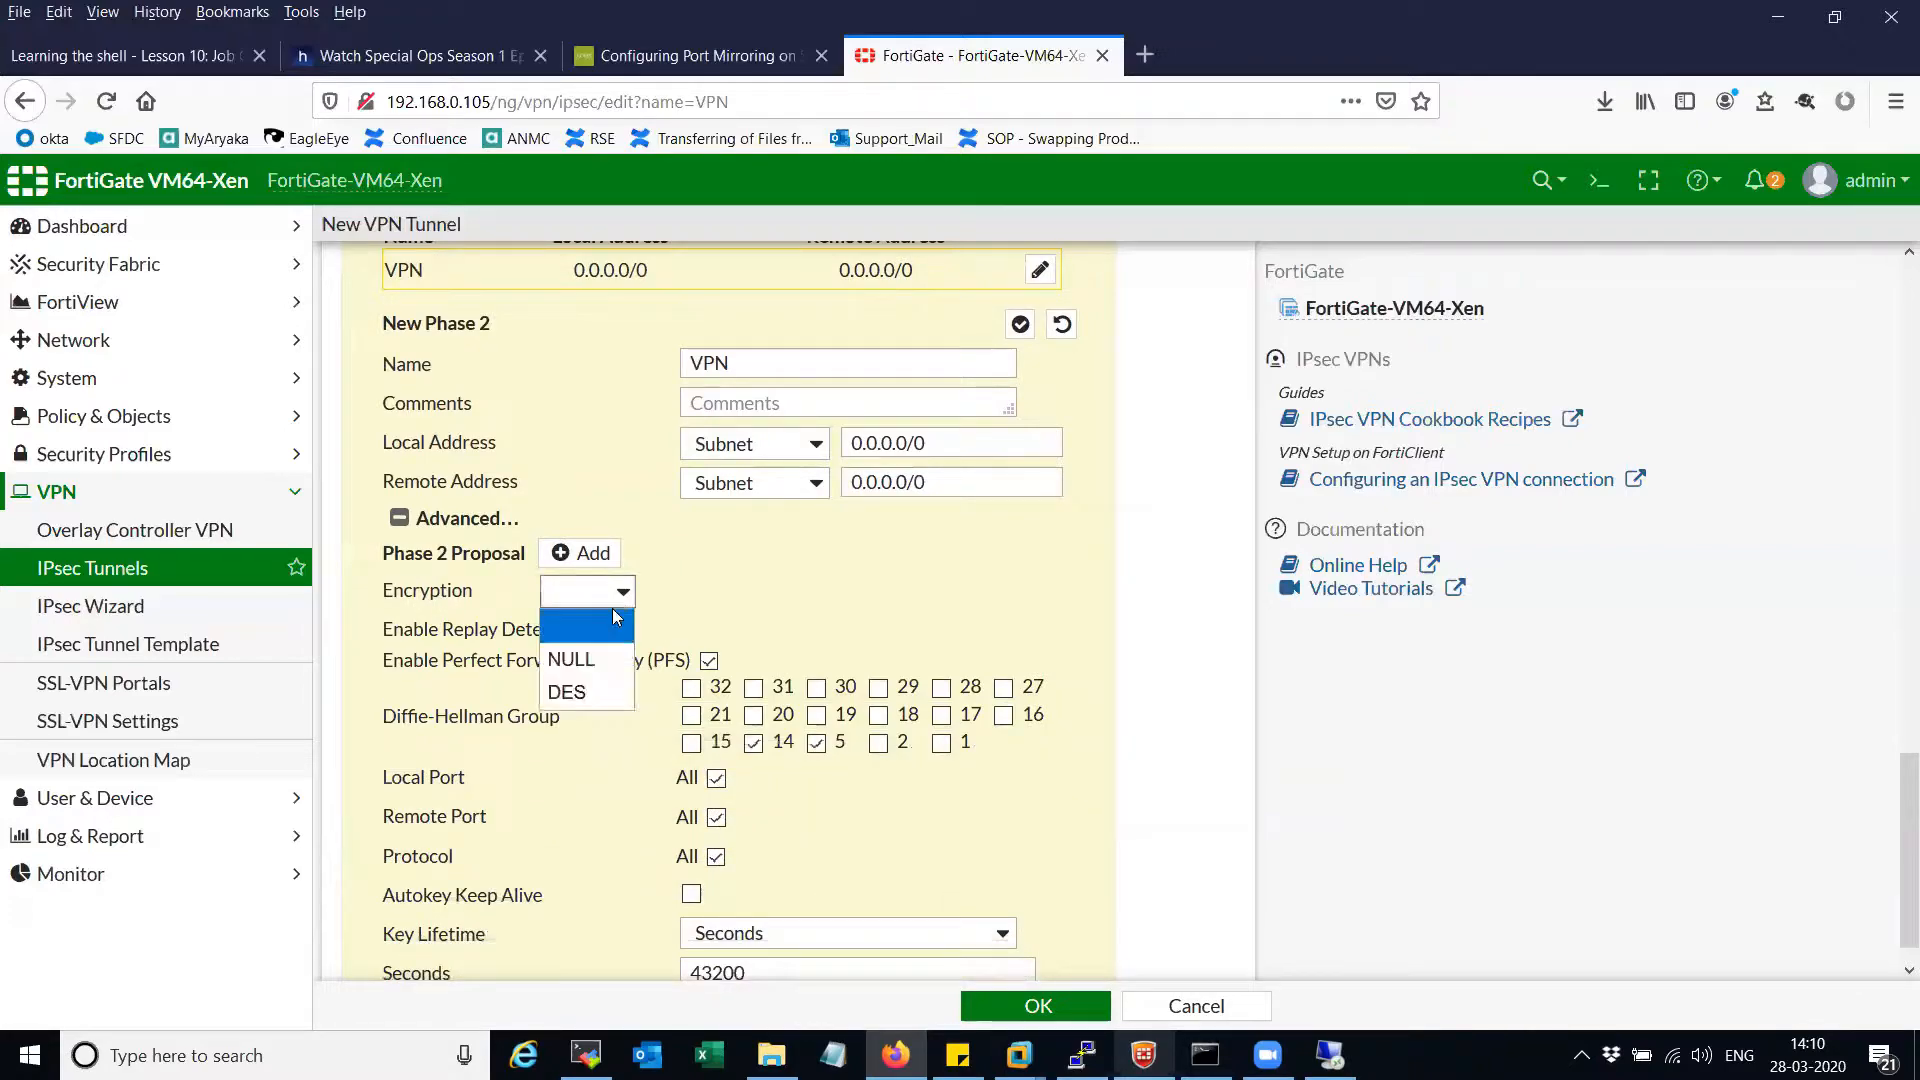
click(604, 688)
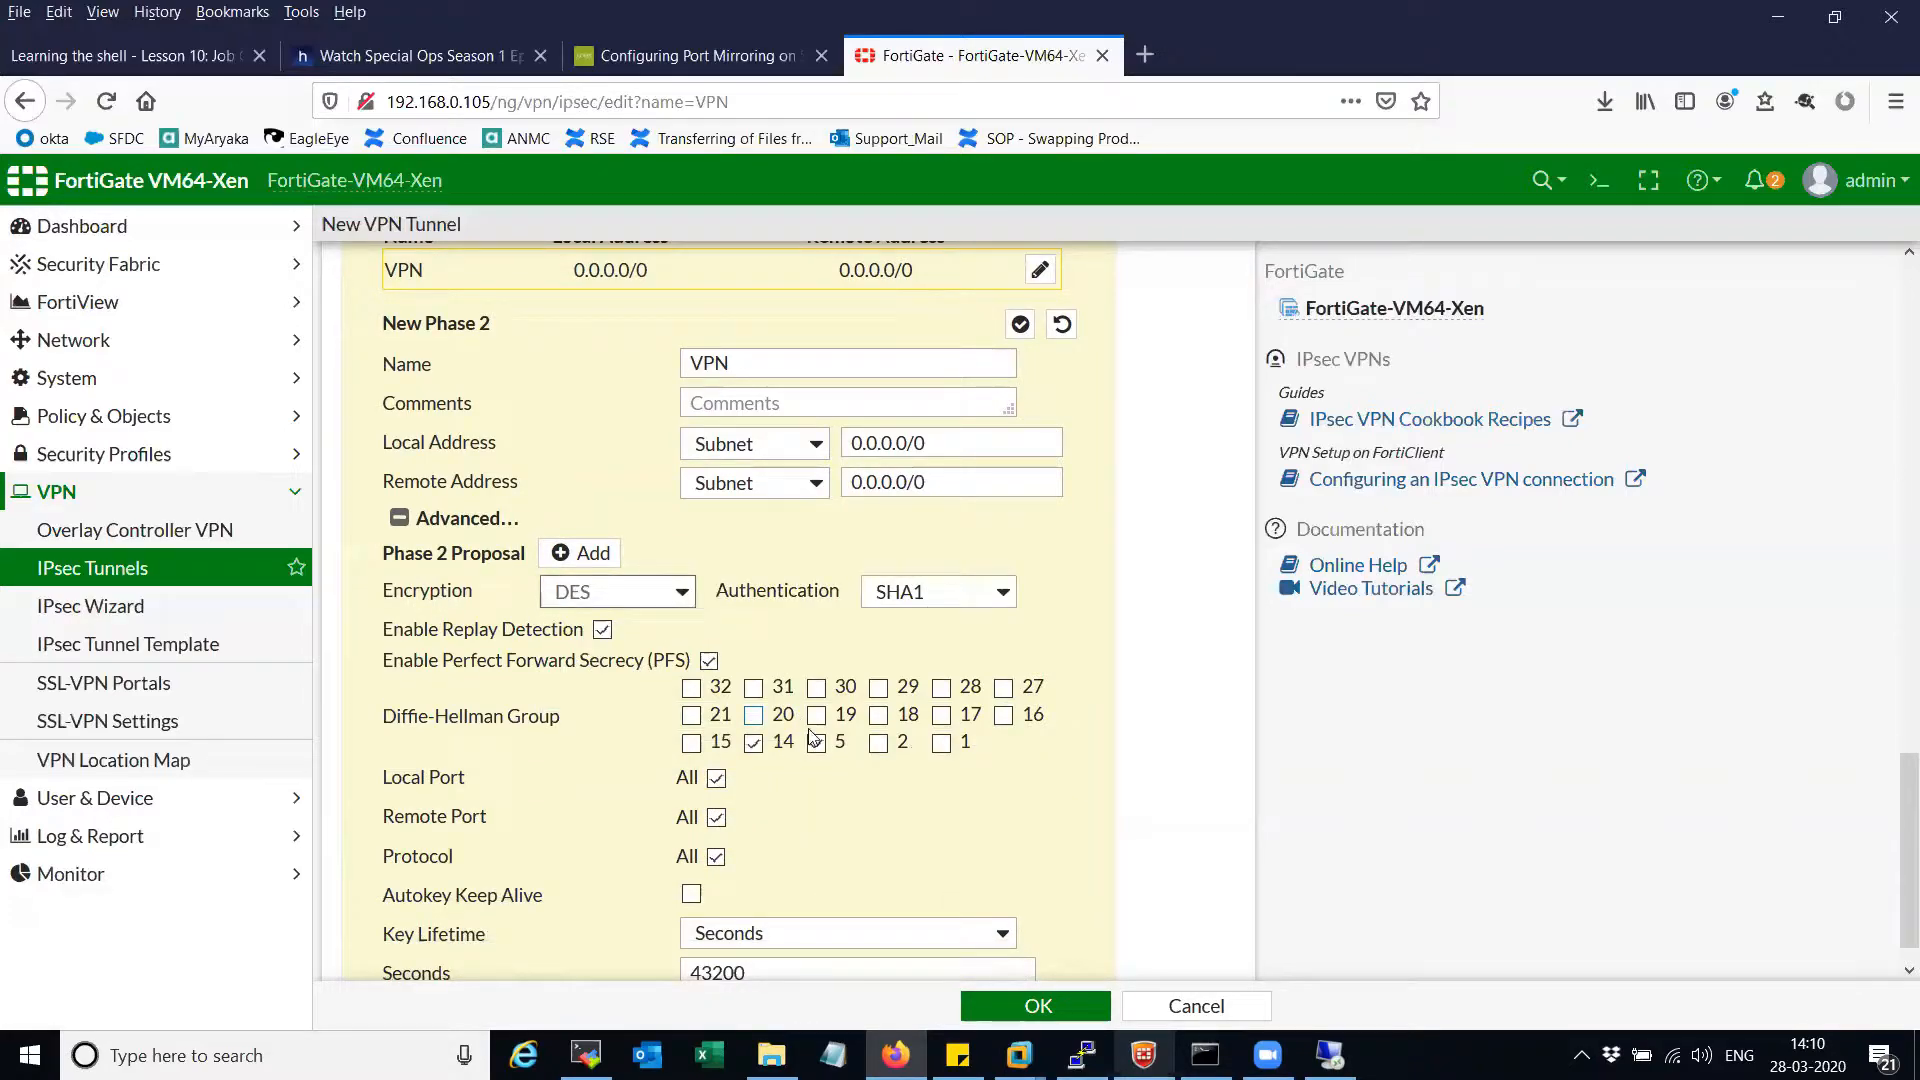
- Disable Perfect Forward Secrecy for Phase 2 and look back over the tunnel's network settings
click(708, 662)
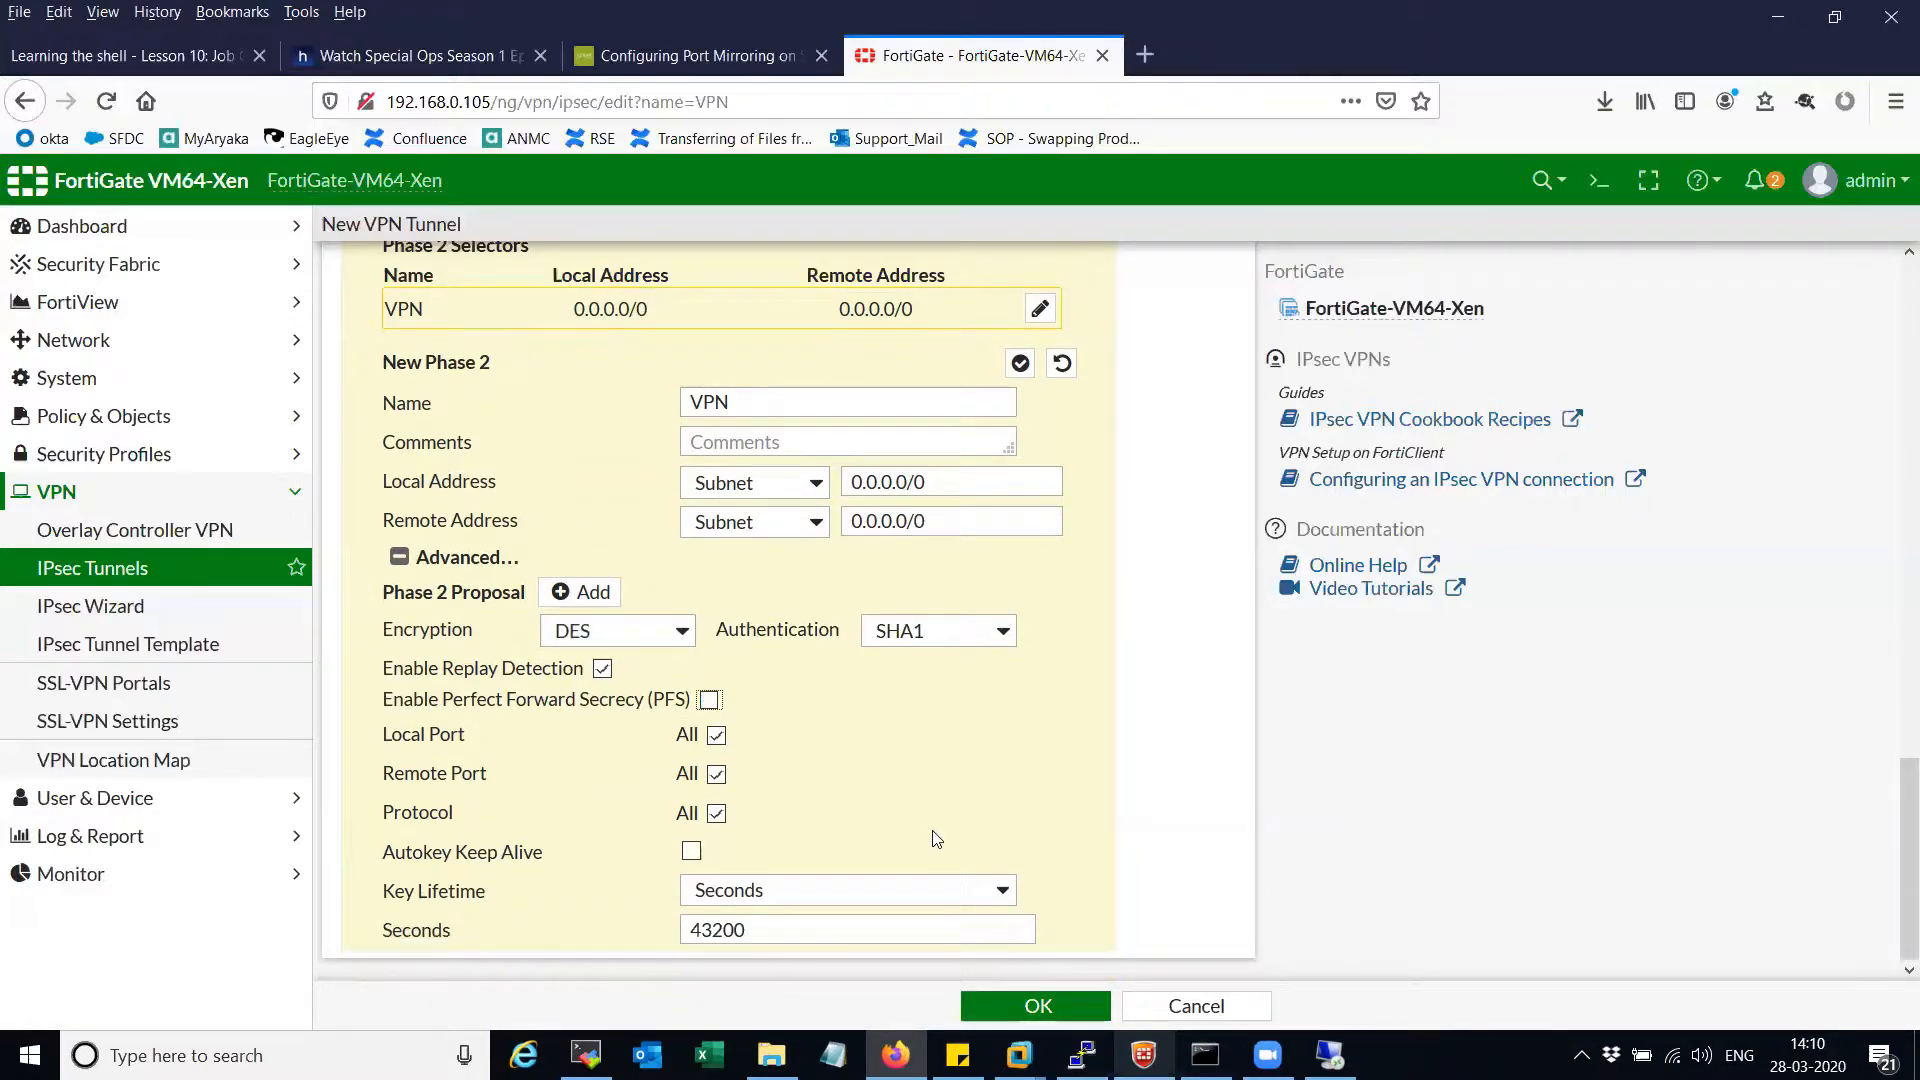
scroll(934, 840, up, 10)
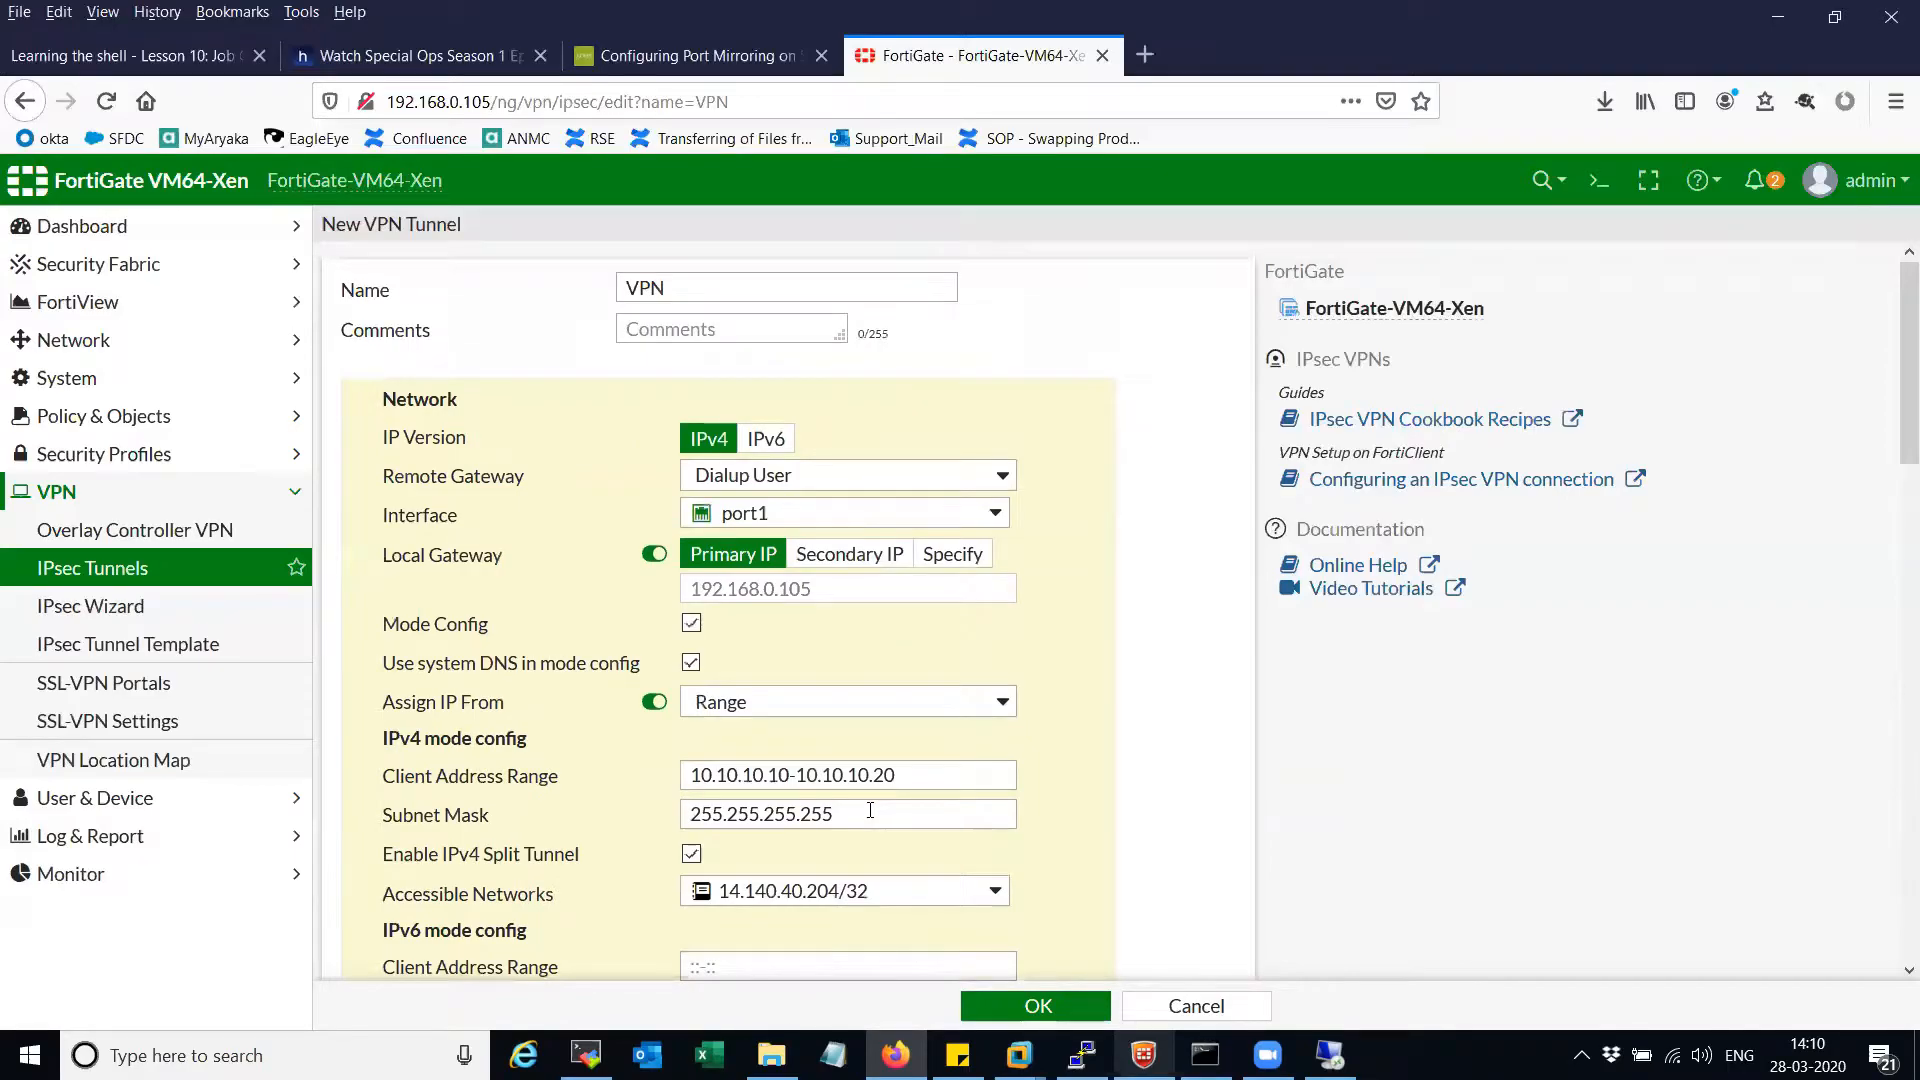
scroll(870, 811, down, 5)
- Switch to the PuTTY session on 192.168.0.105 and push the old debug output out of view with empty prompt lines
click(1082, 1055)
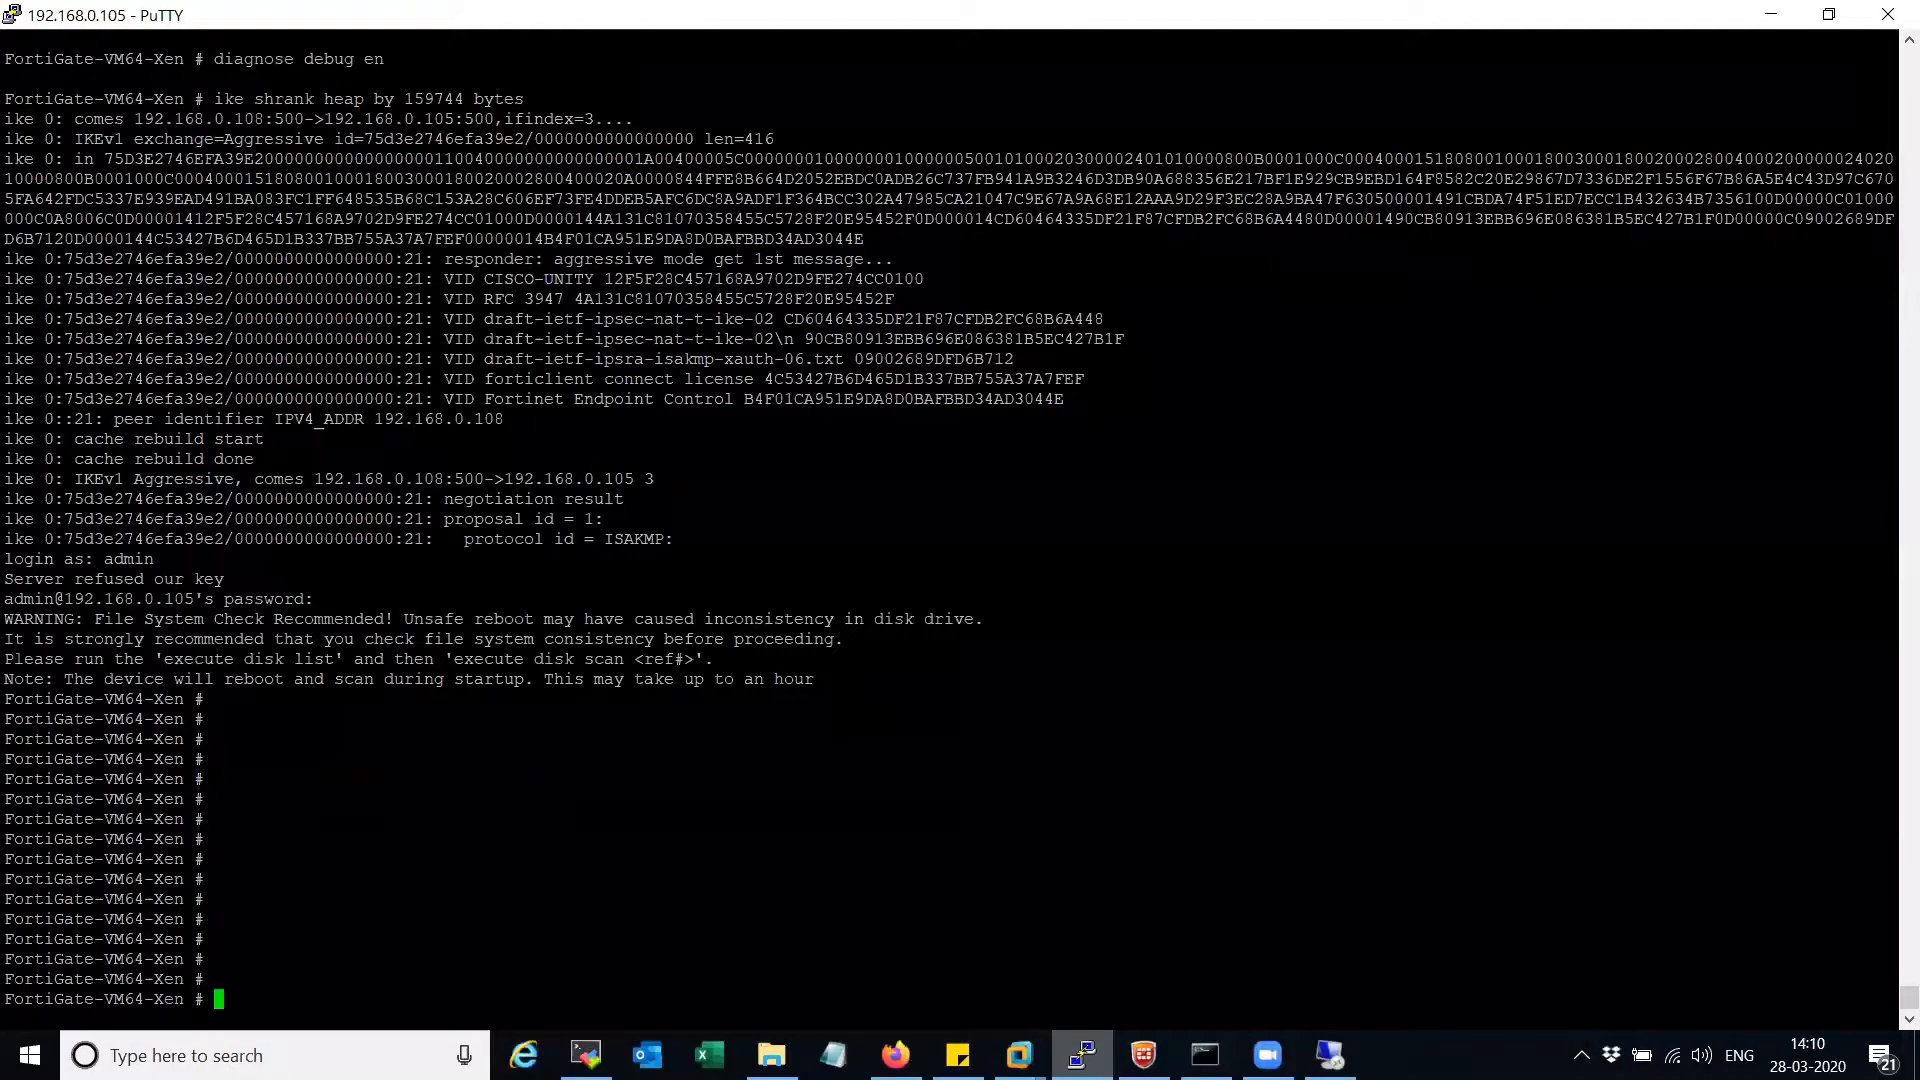
key(Return)
key(Return)
key(Return)
key(Return)
key(Return)
key(Return)
key(Return)
key(Return)
key(Return)
key(Return)
key(Return)
key(Return)
key(Return)
key(Return)
key(Return)
key(Return)
key(Return)
key(Return)
key(Return)
key(Return)
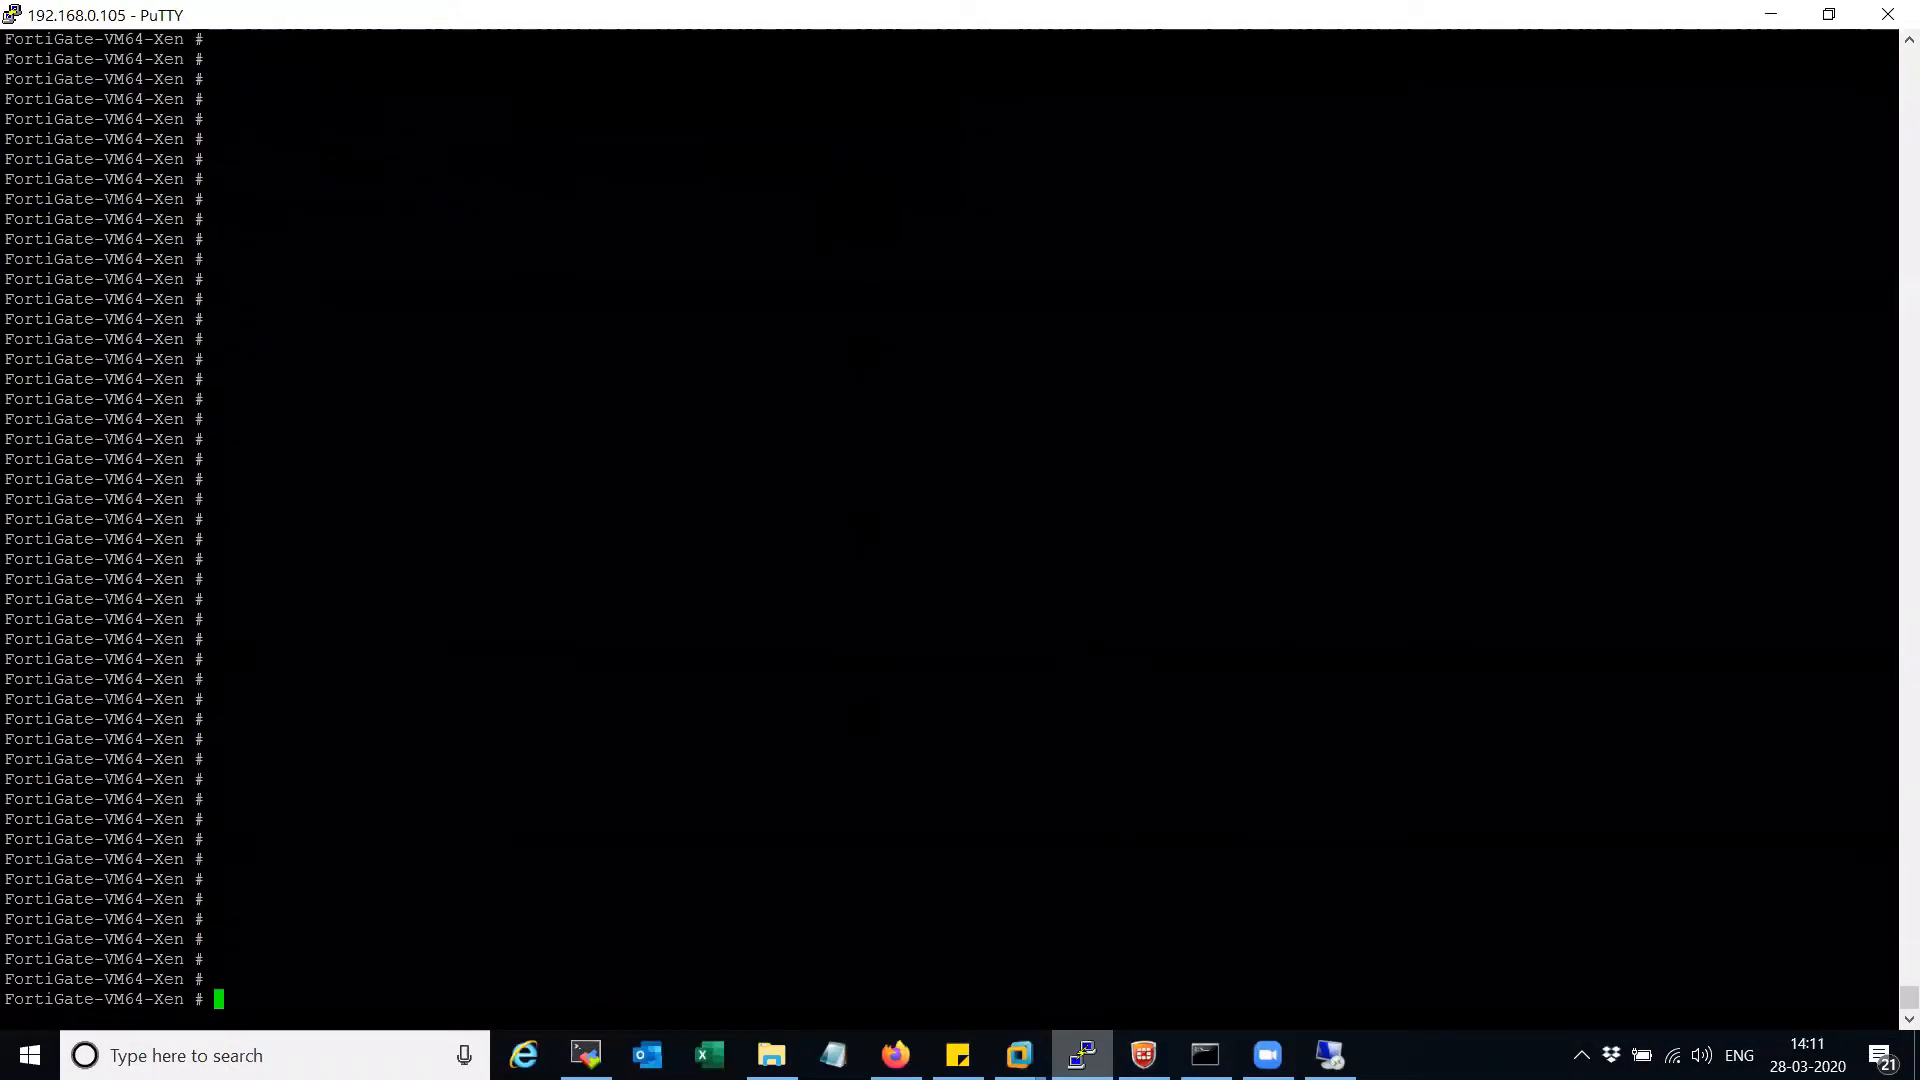
- Return to the FortiGate page in the browser and review the new tunnel's network, split tunnel, authentication and Phase 1 settings
click(1768, 16)
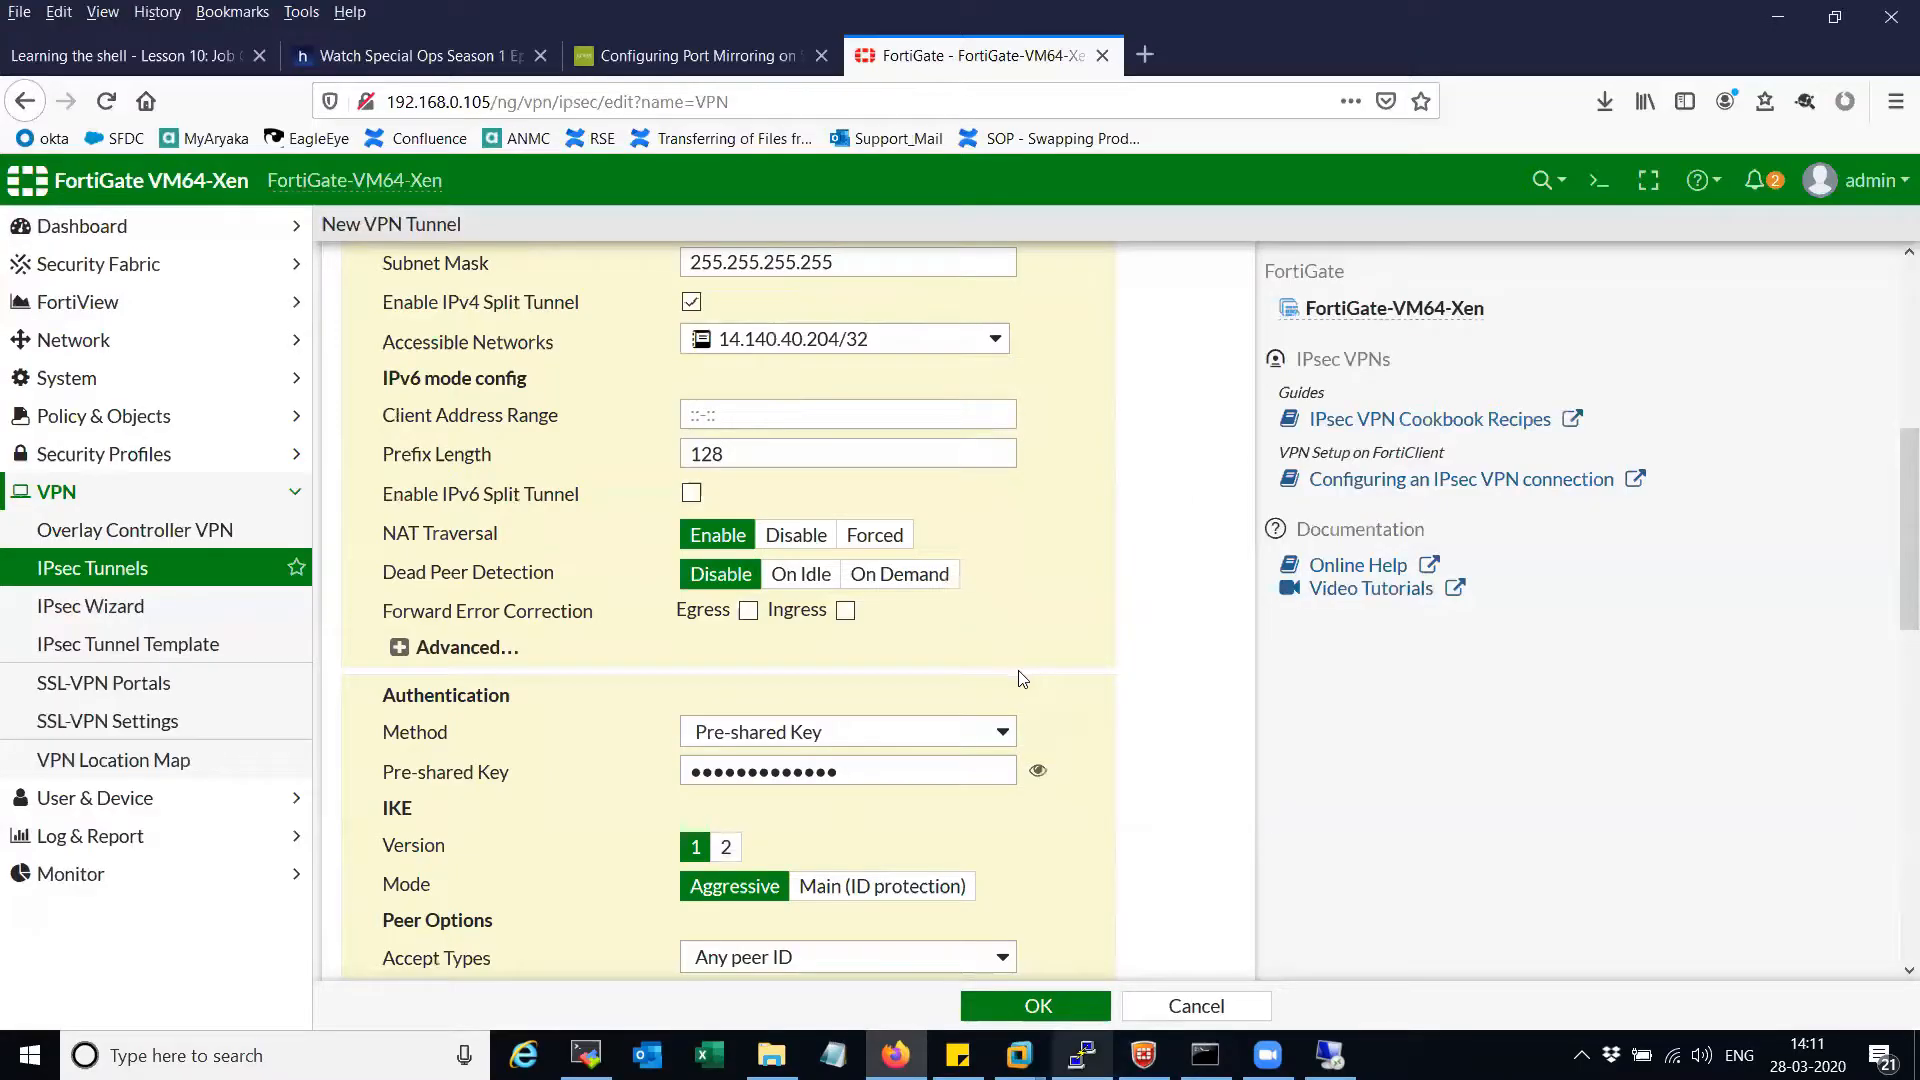
scroll(1021, 679, up, 6)
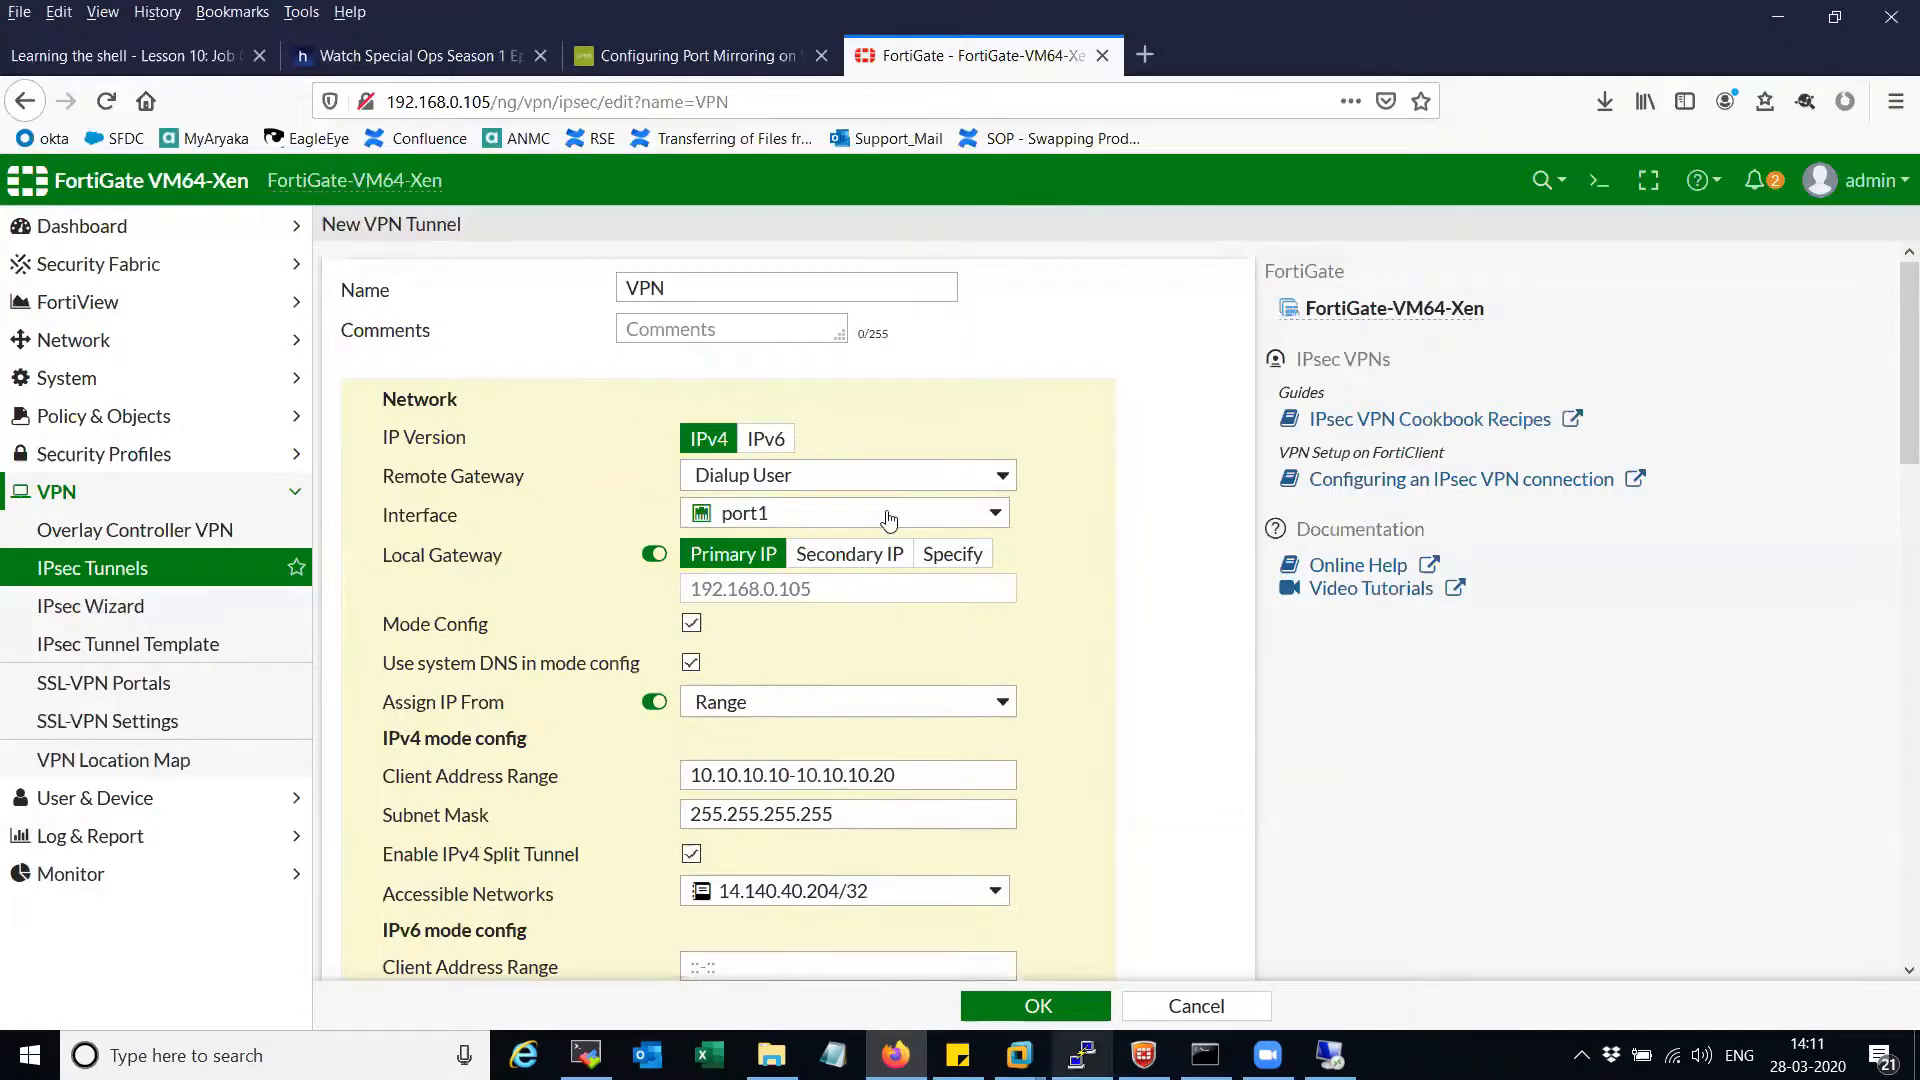
scroll(892, 515, down, 4)
scroll(840, 505, up, 4)
scroll(743, 742, down, 4)
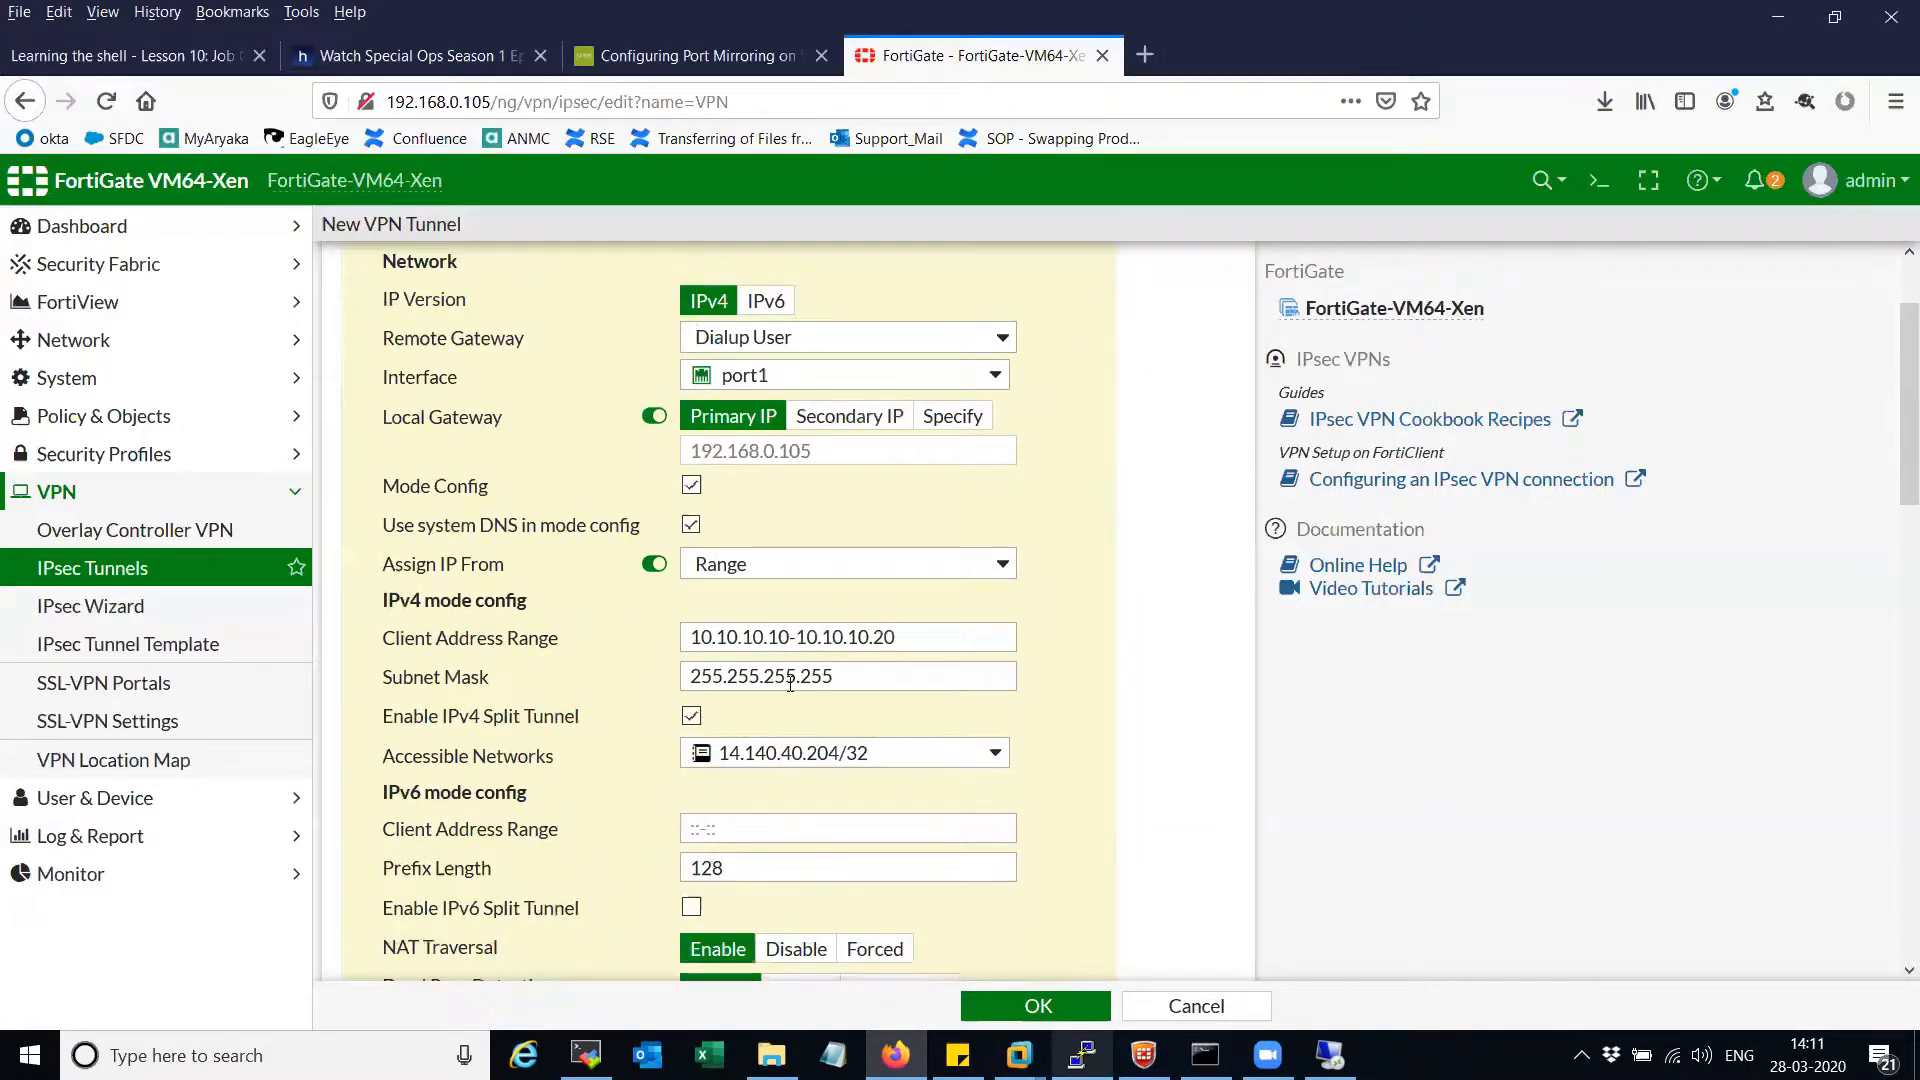
scroll(716, 604, down, 2)
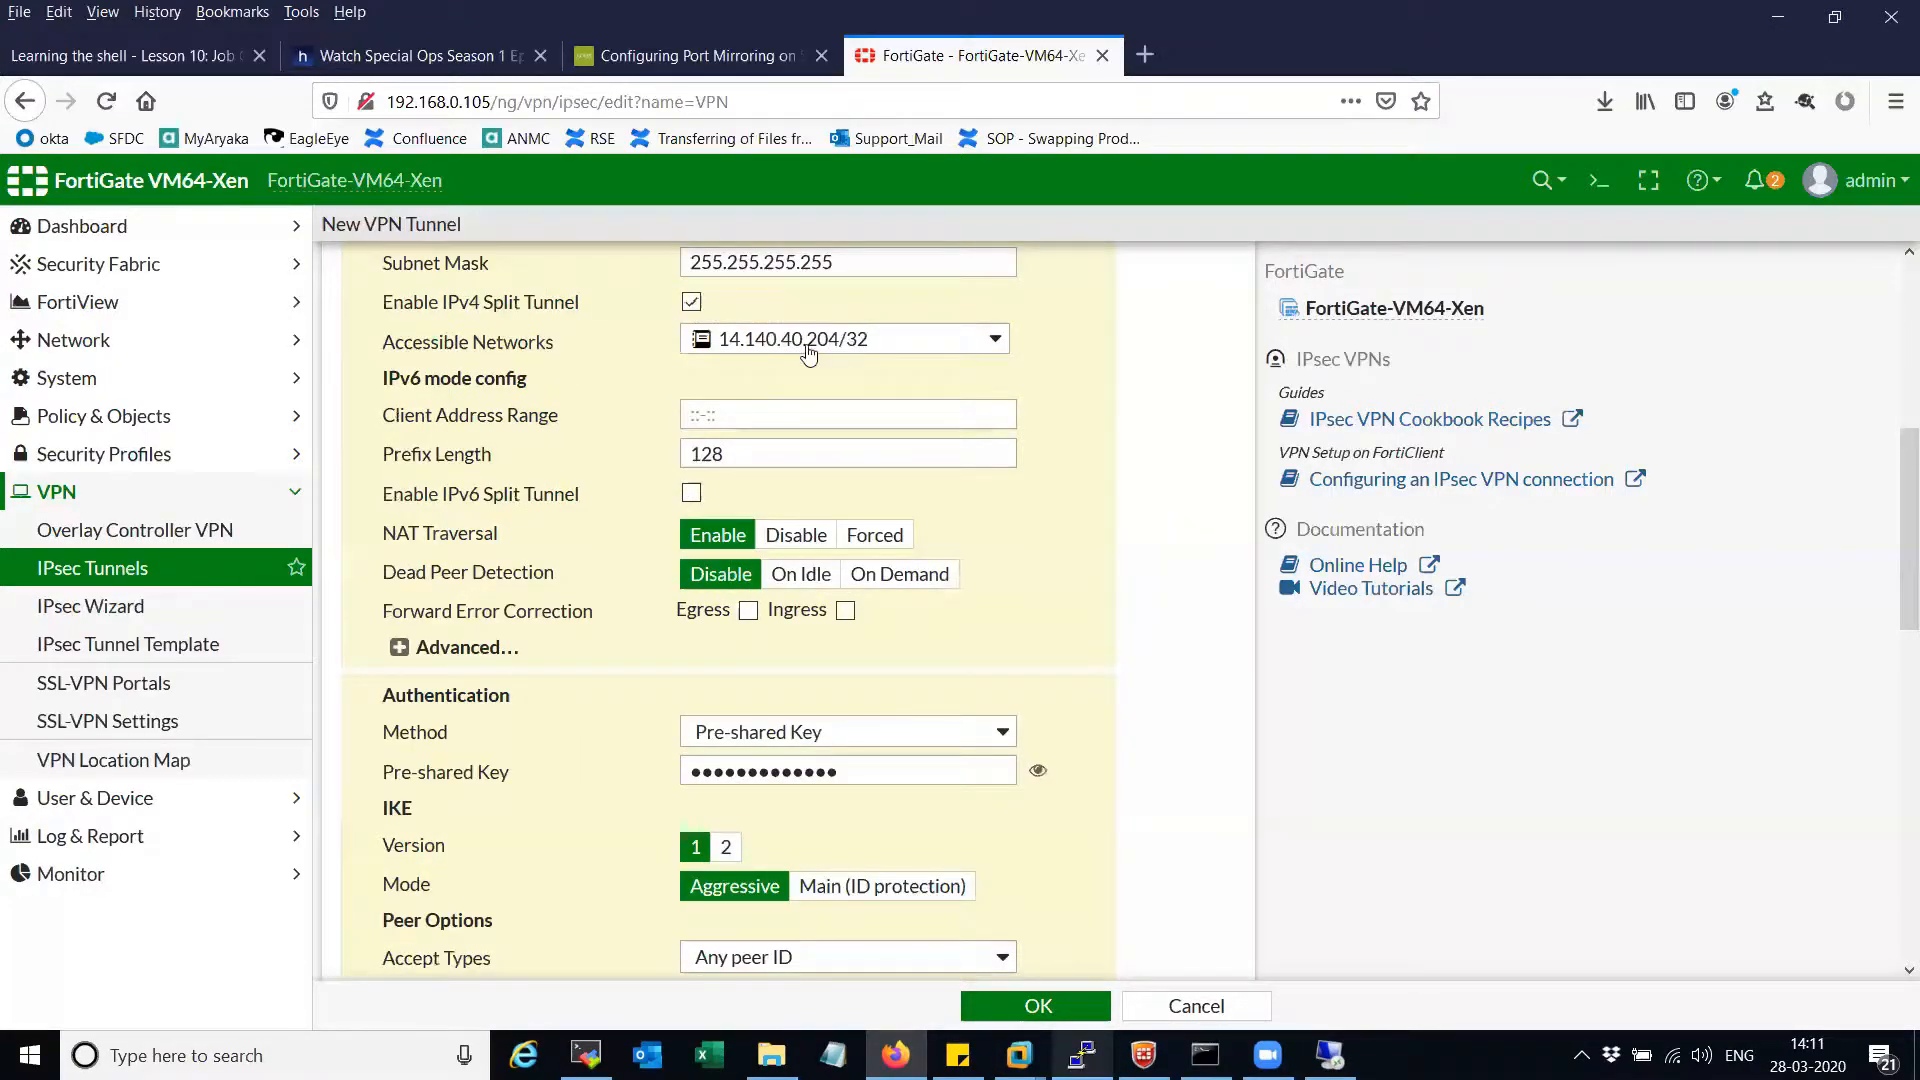
scroll(1010, 549, up, 4)
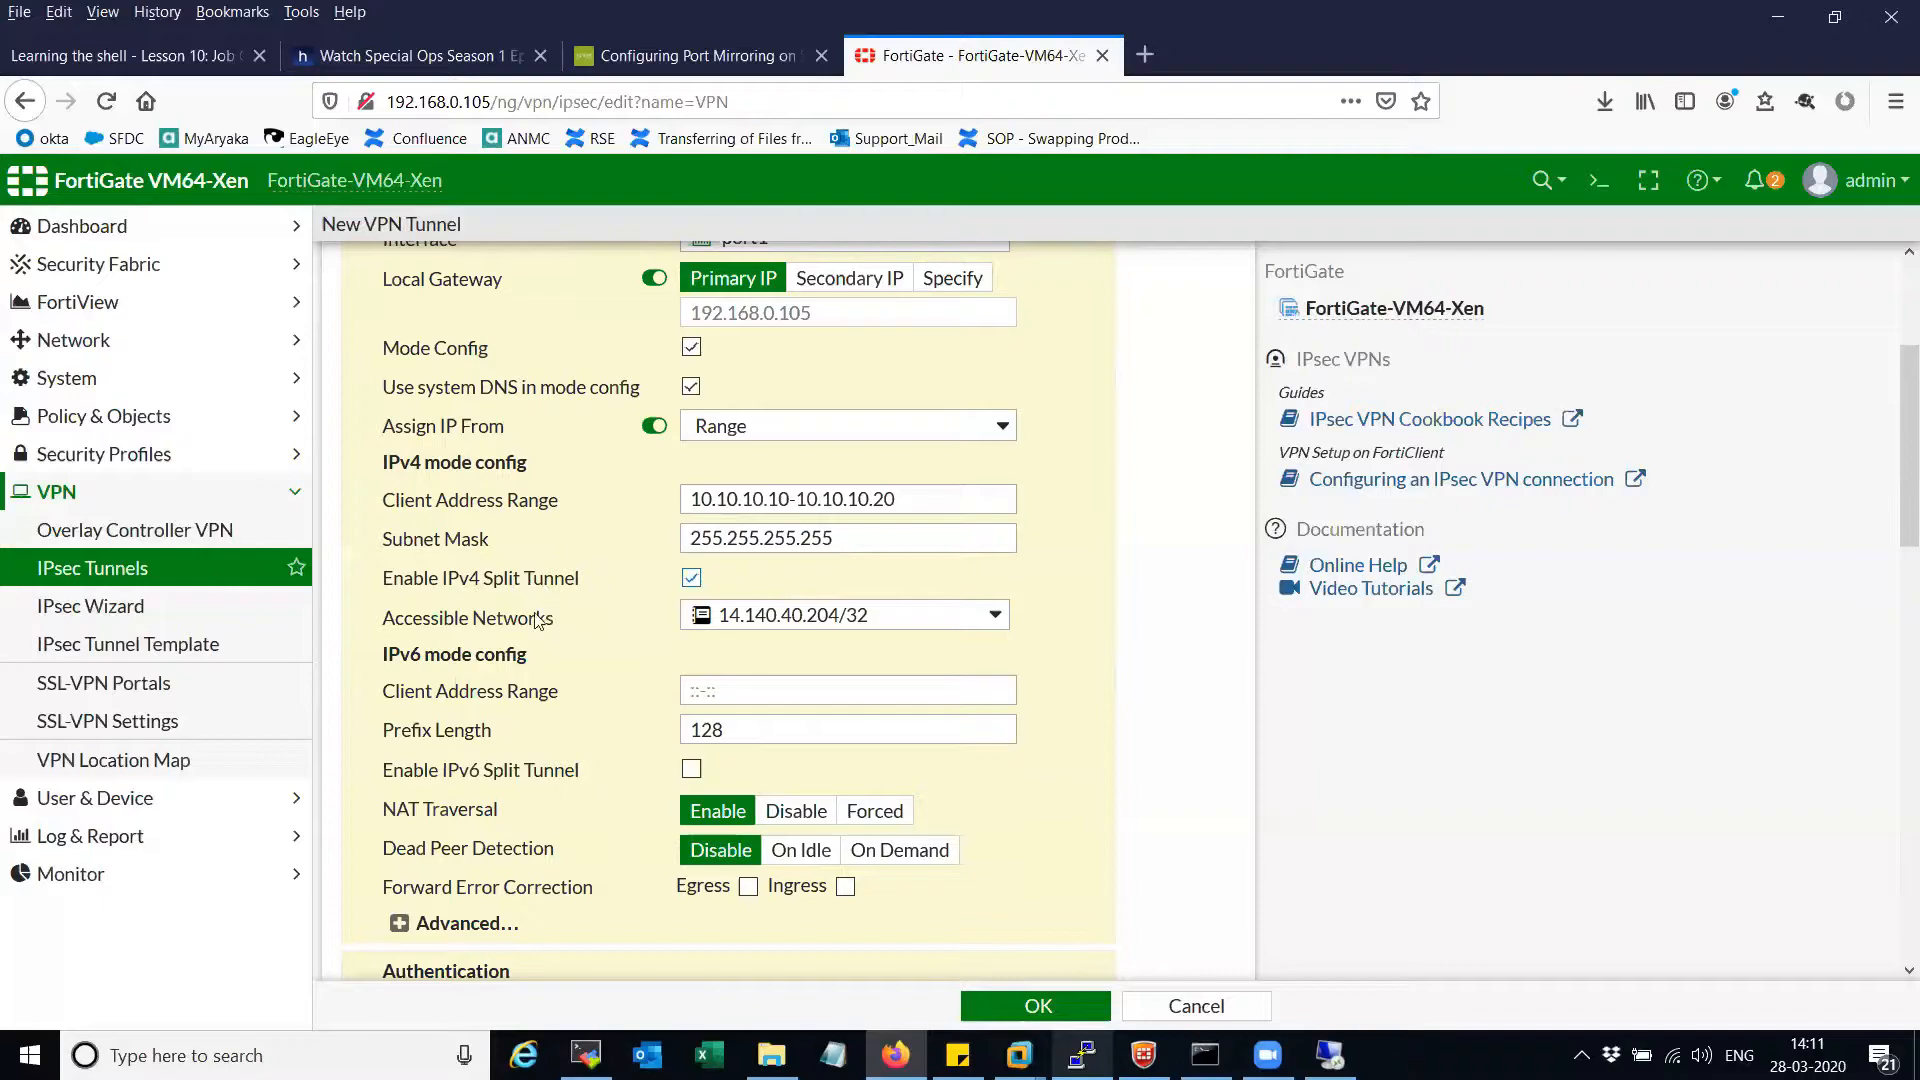
mouse_move(789, 628)
scroll(1112, 724, down, 10)
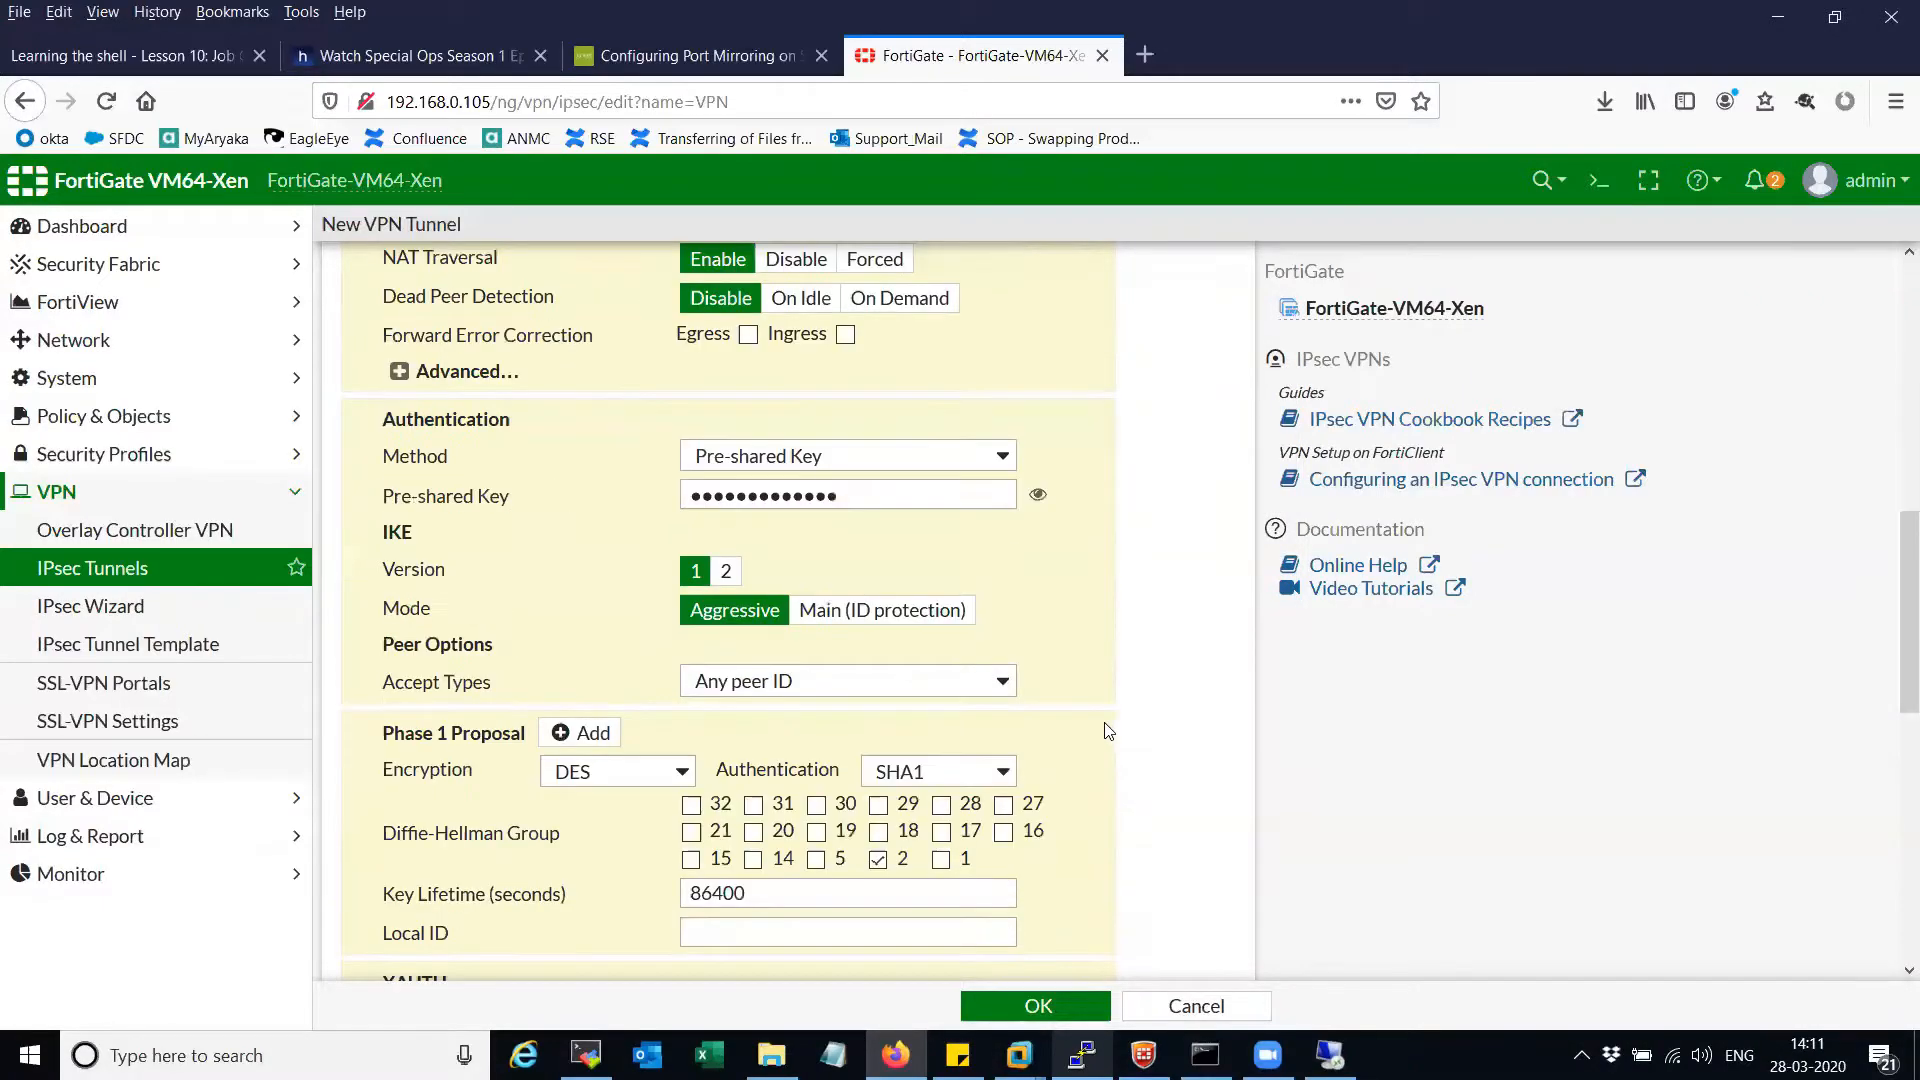
- Check the Phase 2 settings and save the new VPN tunnel
scroll(1105, 735, down, 4)
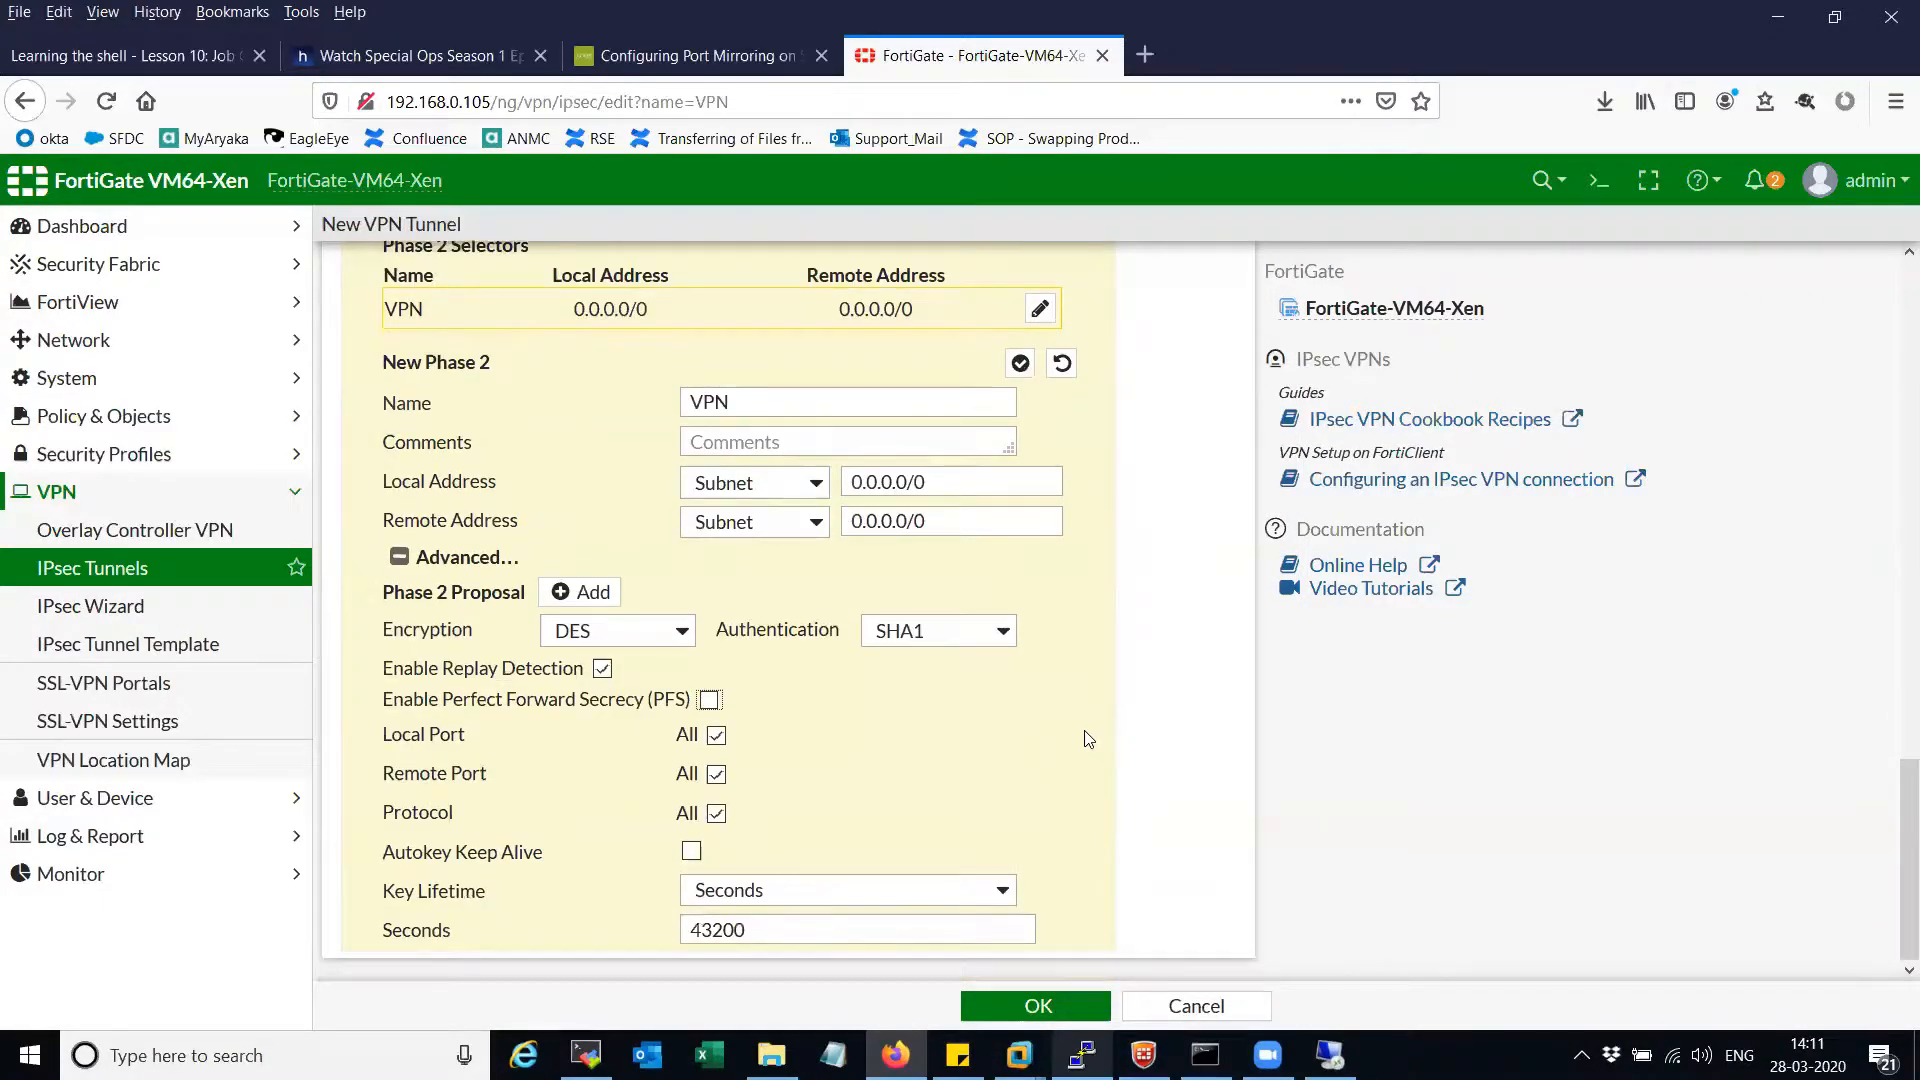
click(1049, 1020)
click(697, 334)
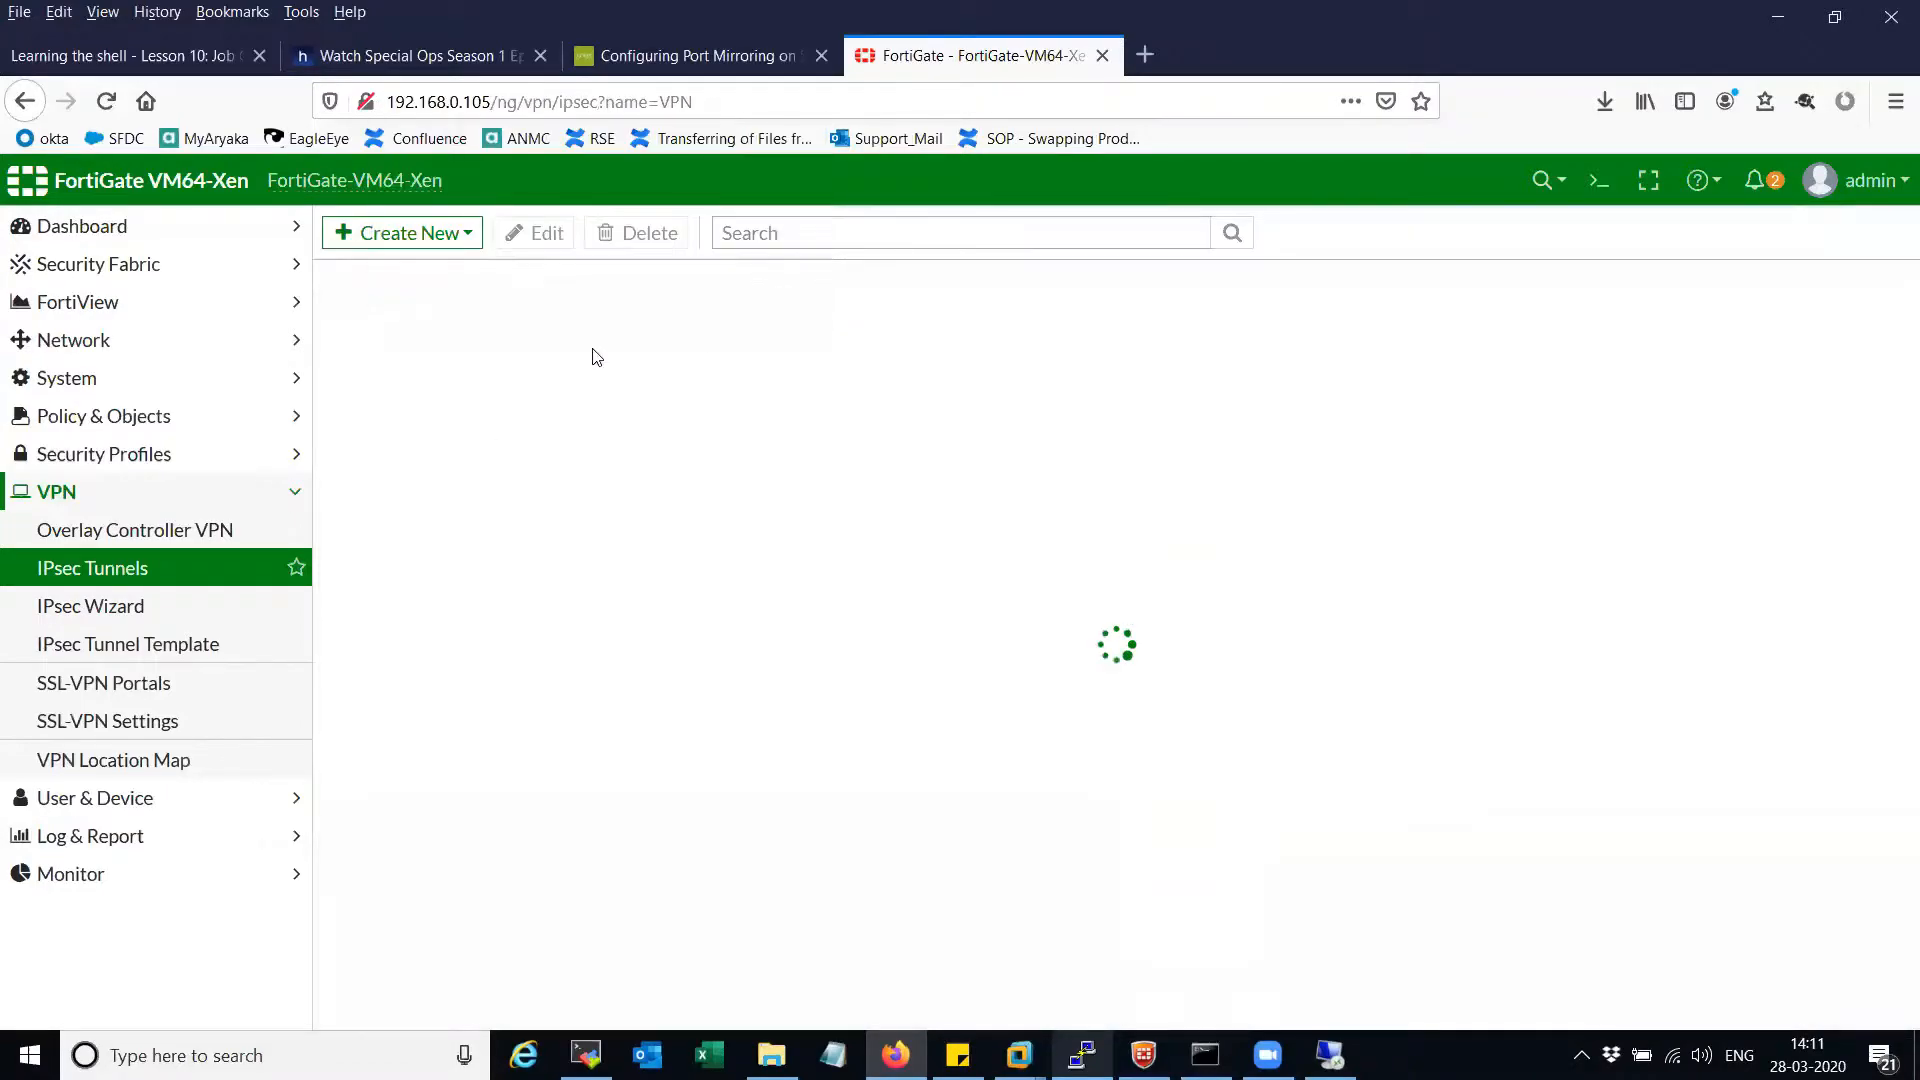
- Create a new IPv4 firewall policy named "VPN allow"
click(197, 487)
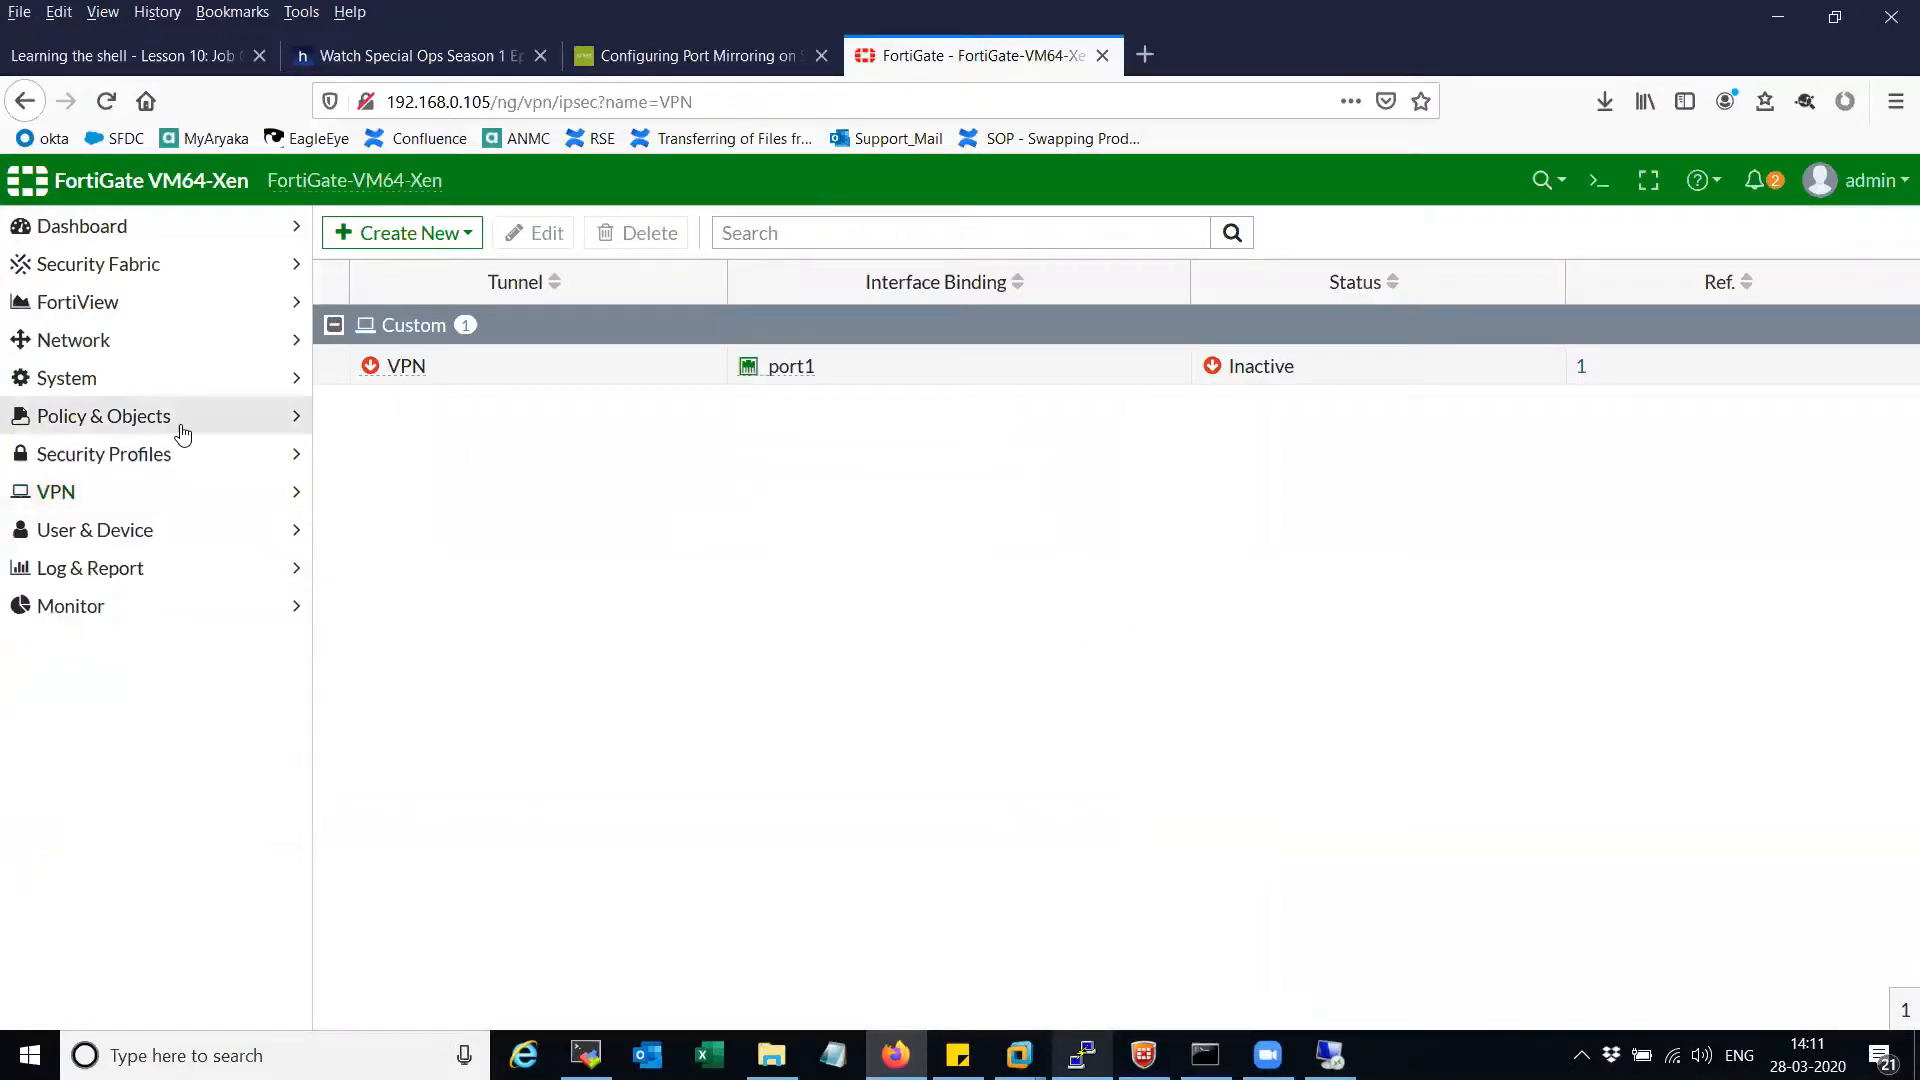
click(180, 416)
click(180, 454)
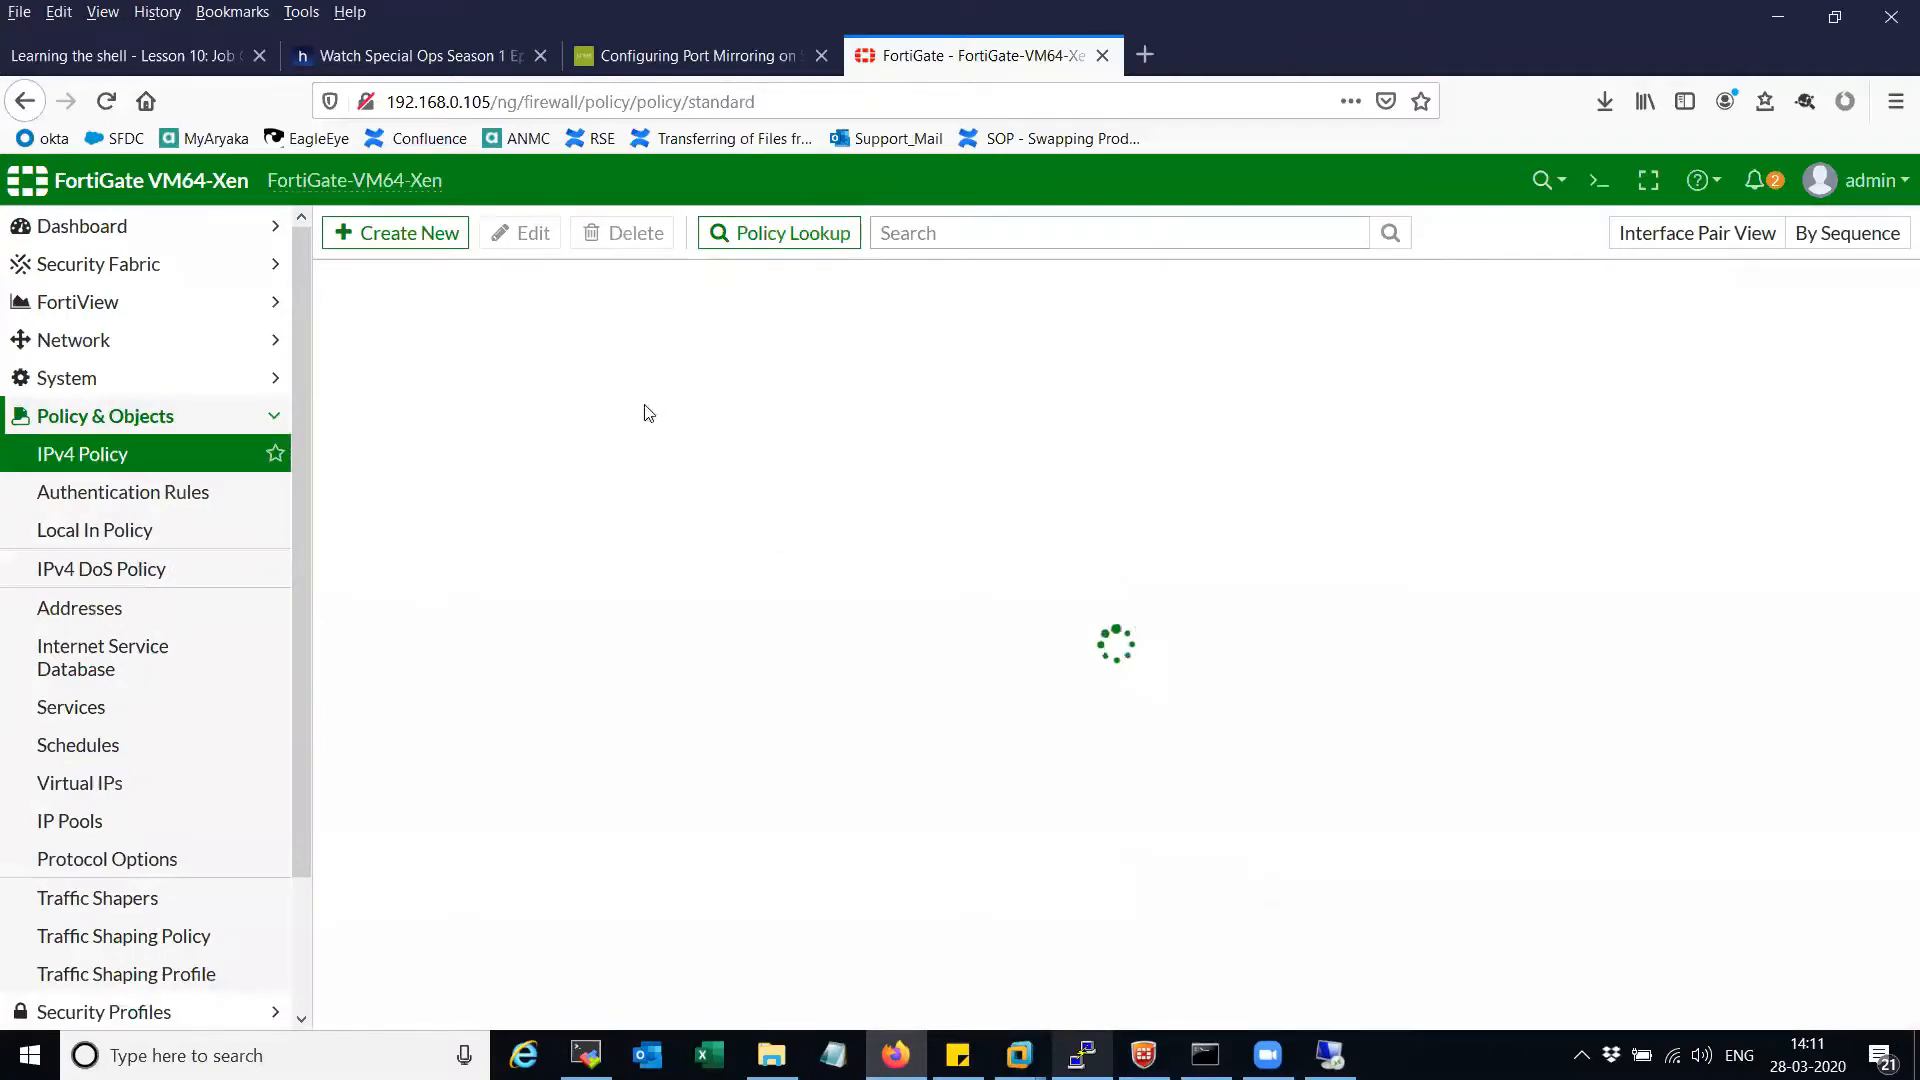
click(417, 246)
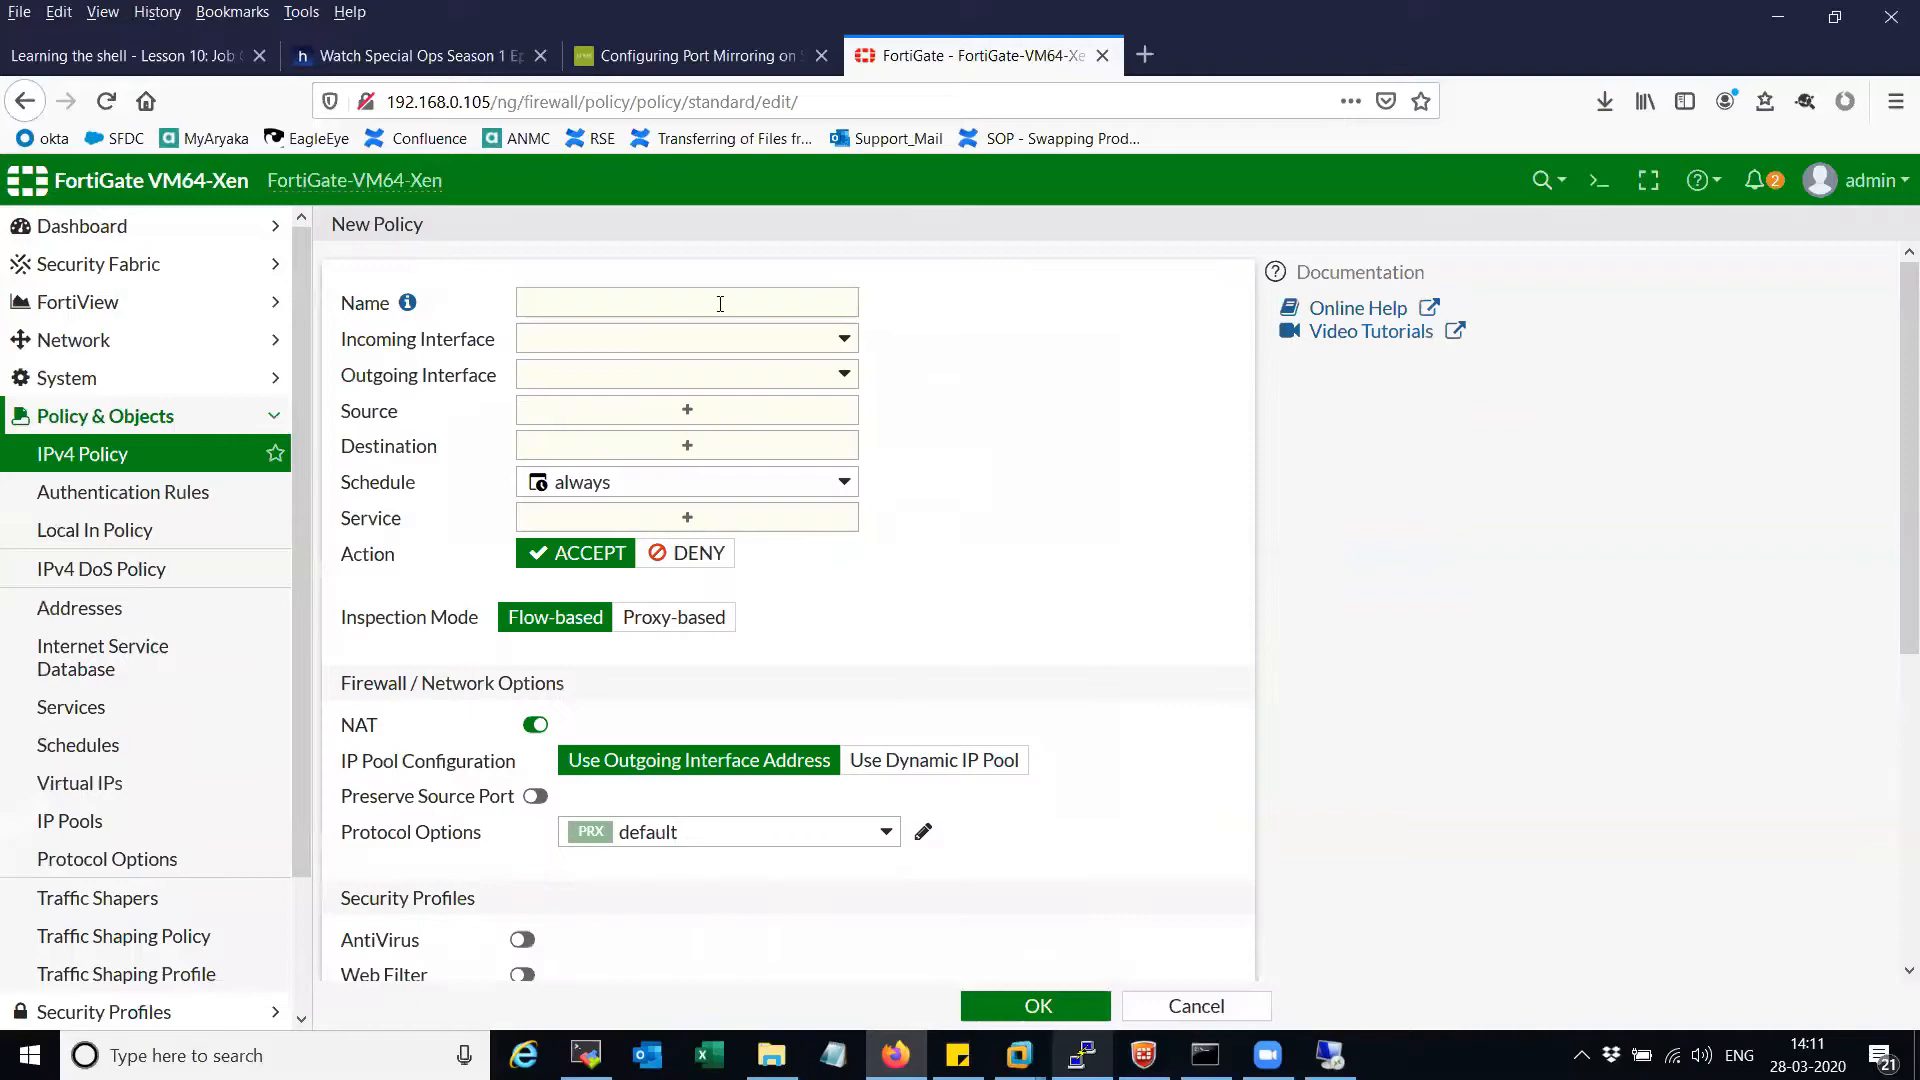
click(721, 304)
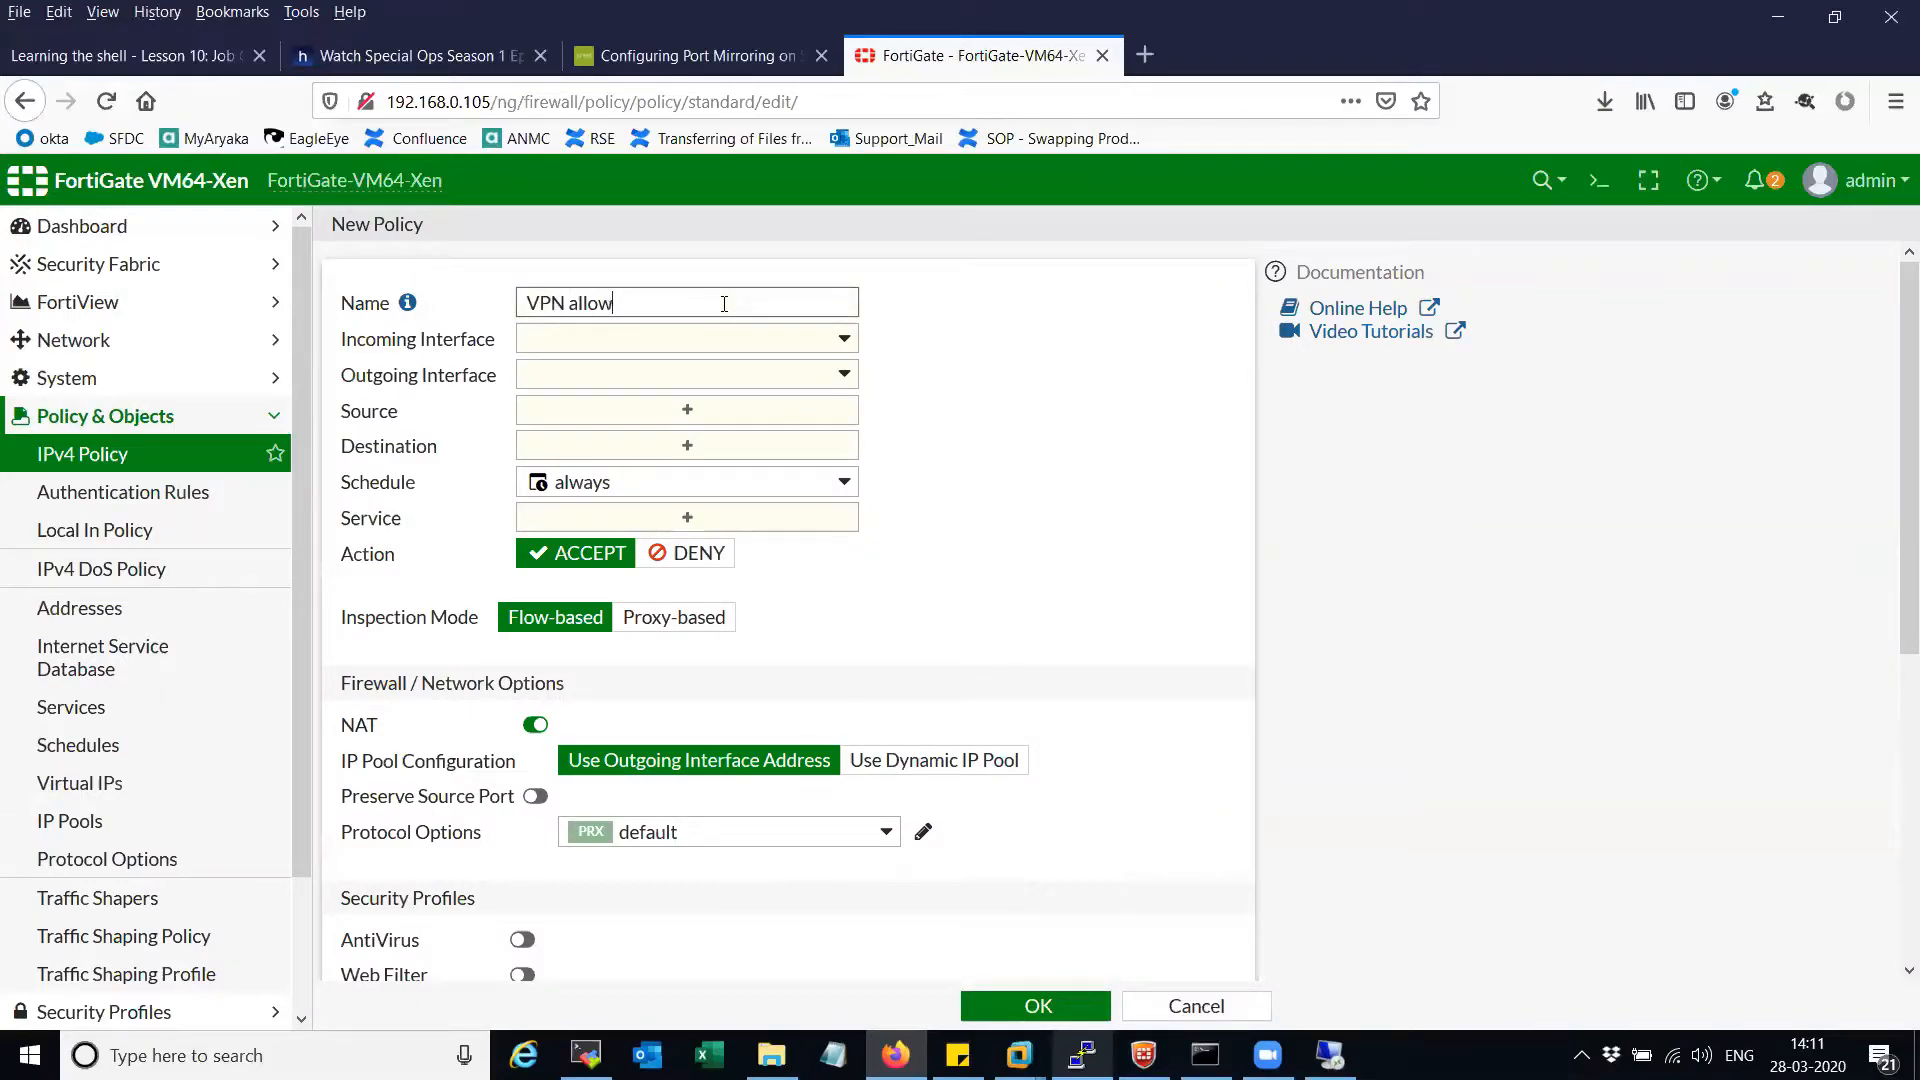
- Set the policy's incoming interface to VPN and its outgoing interface to port2
click(727, 333)
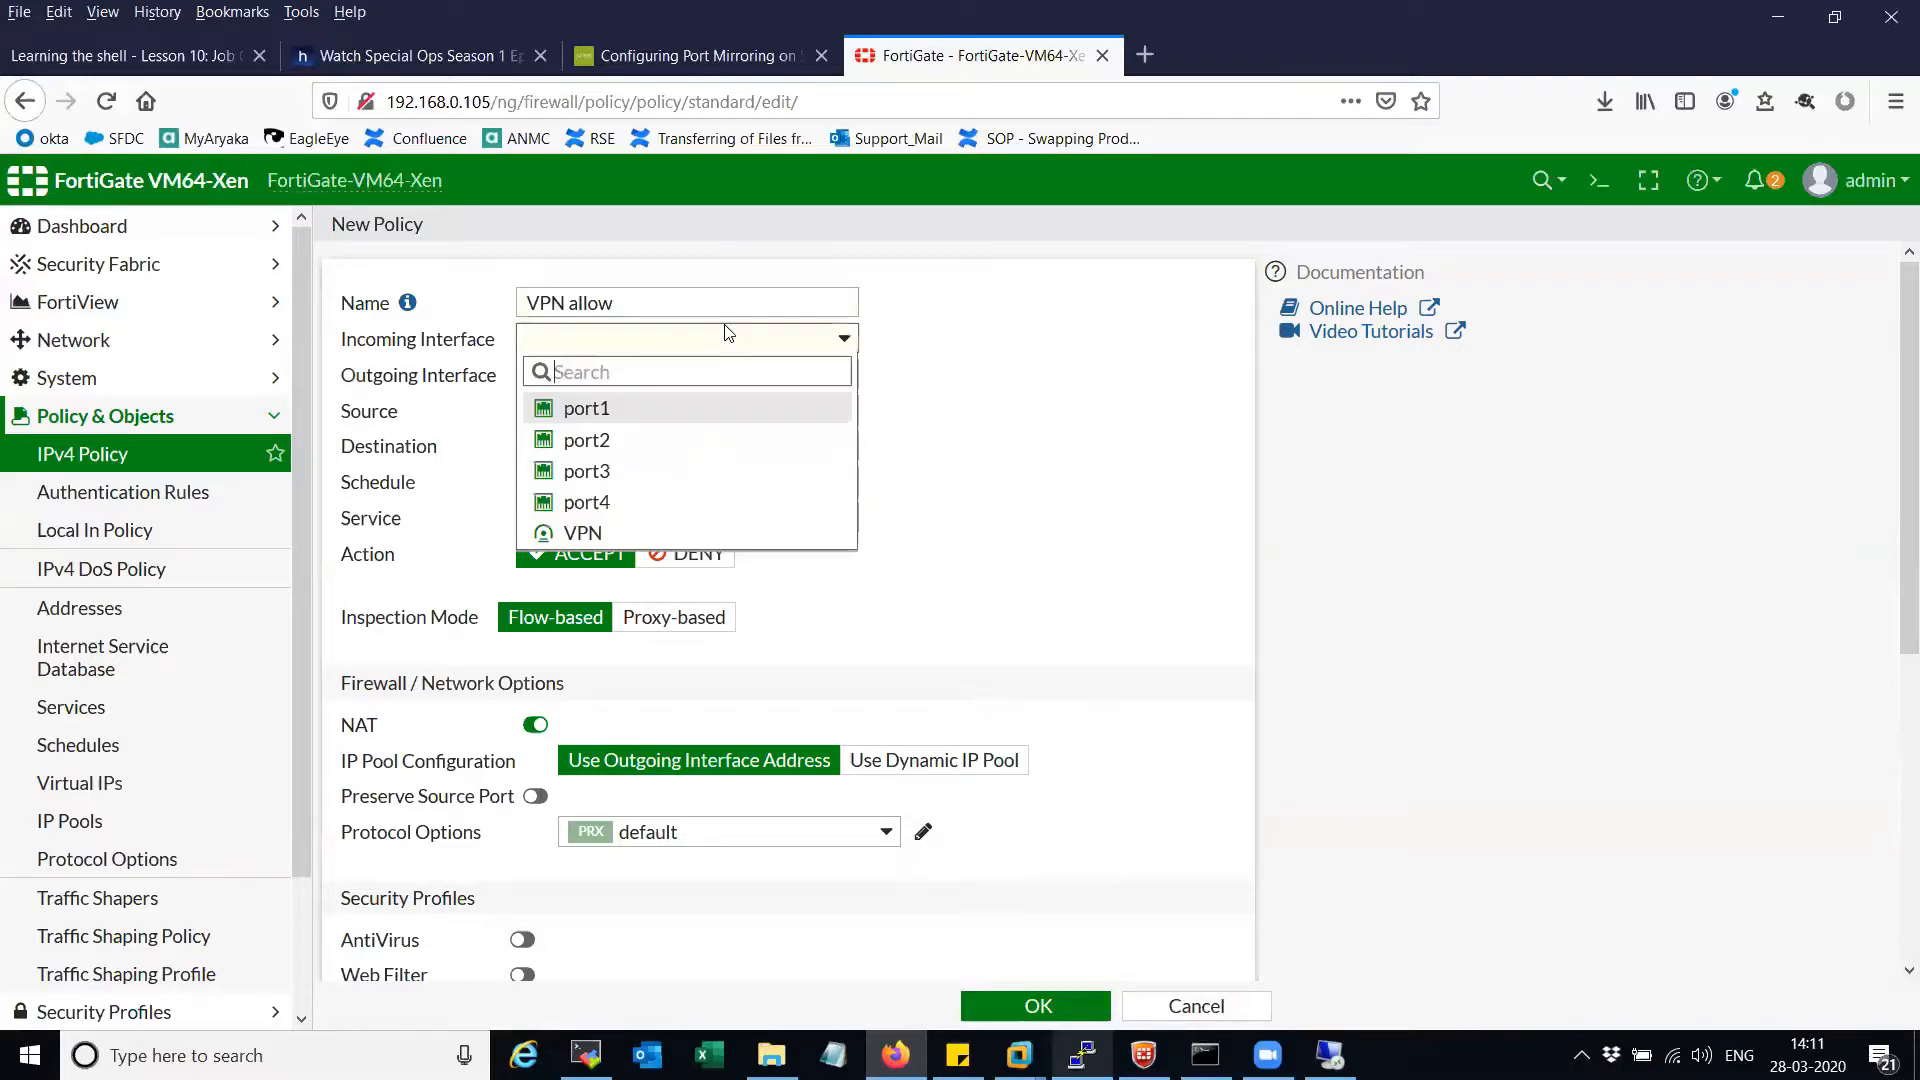
click(640, 534)
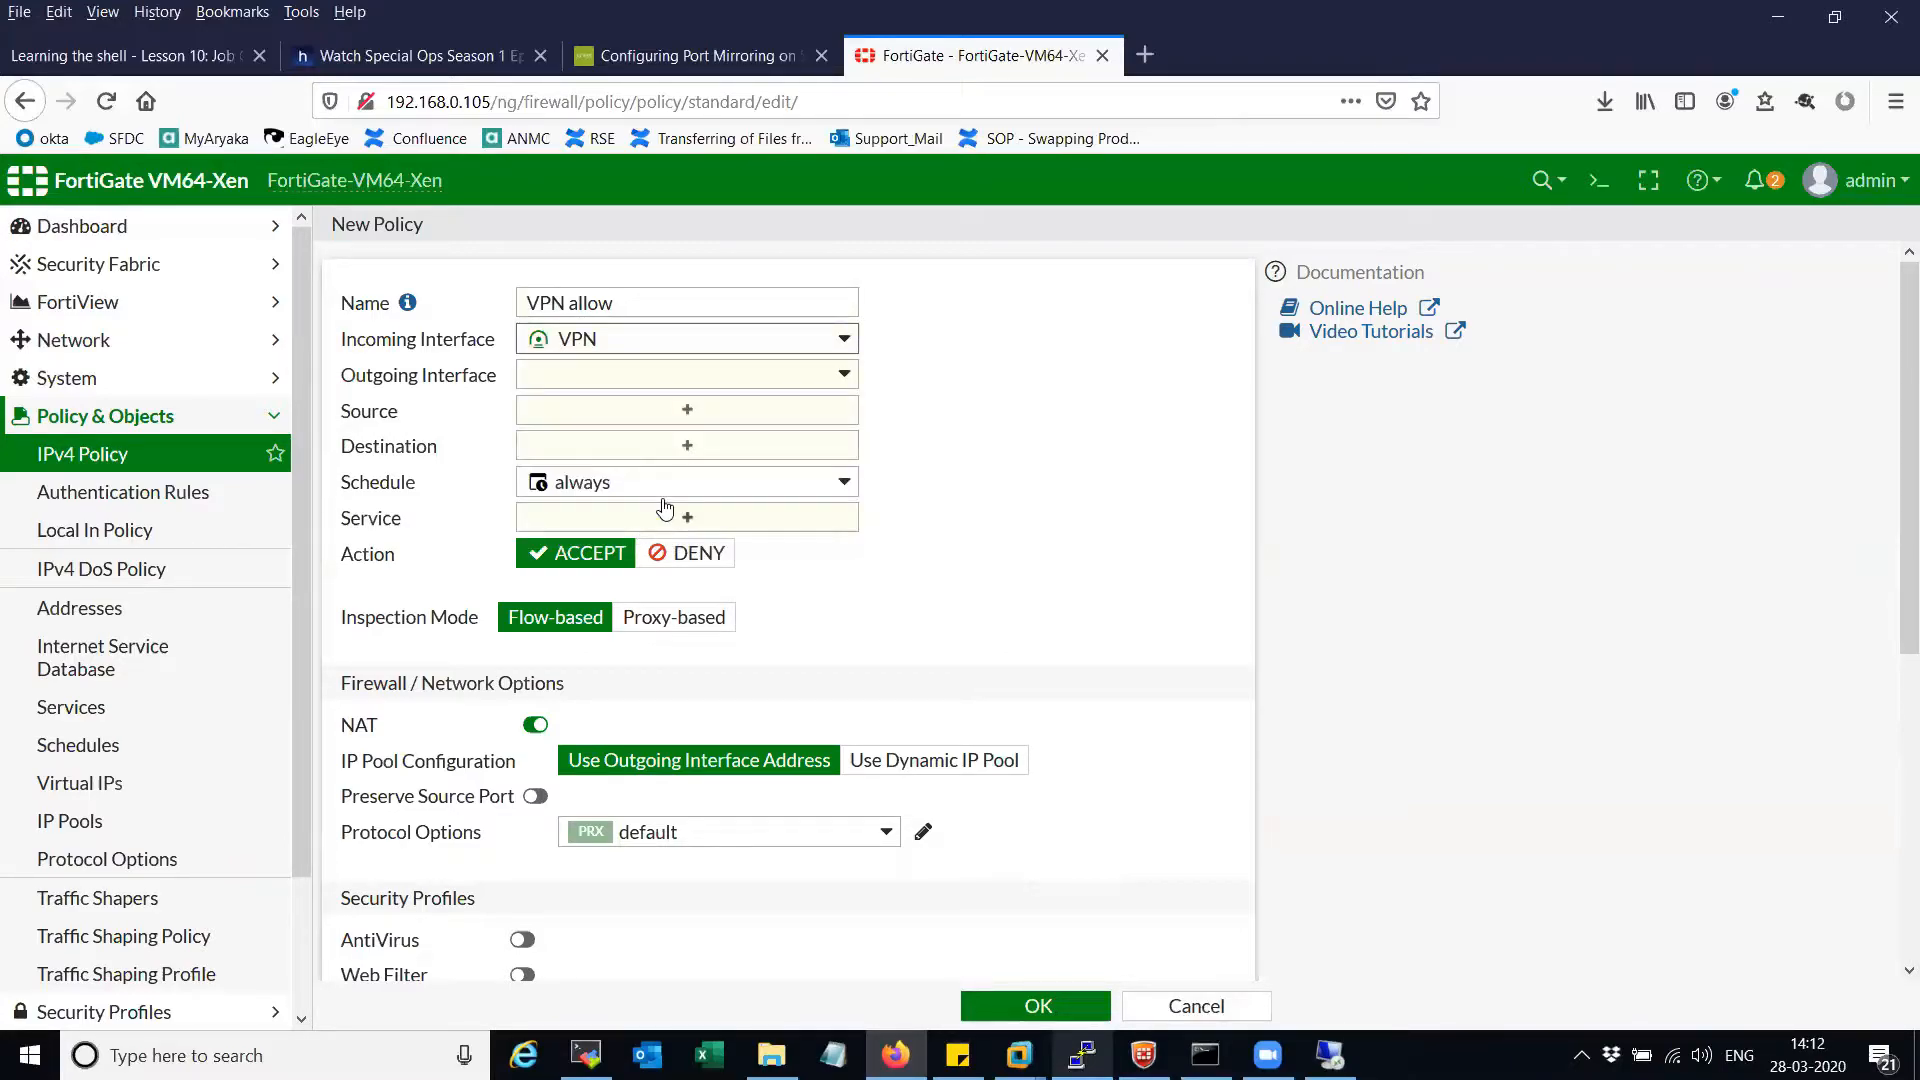
click(801, 380)
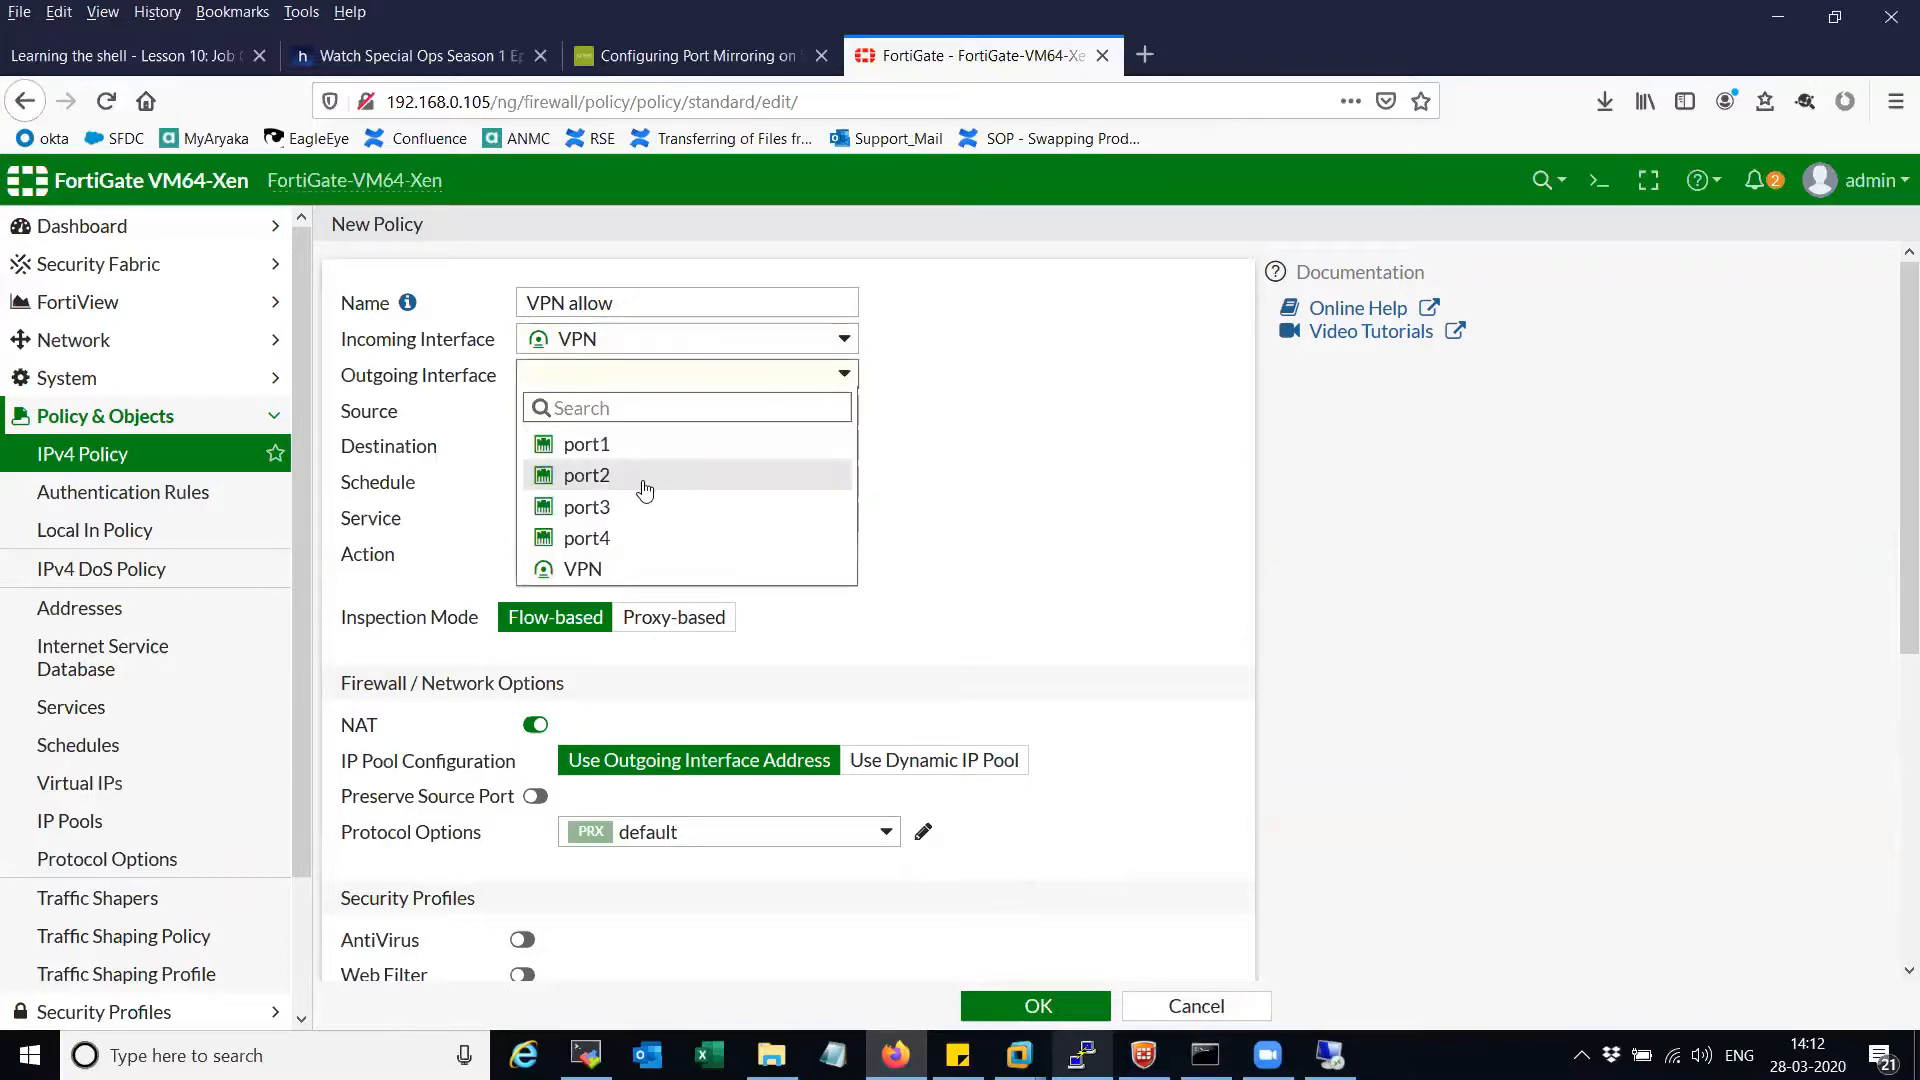
mouse_move(645, 490)
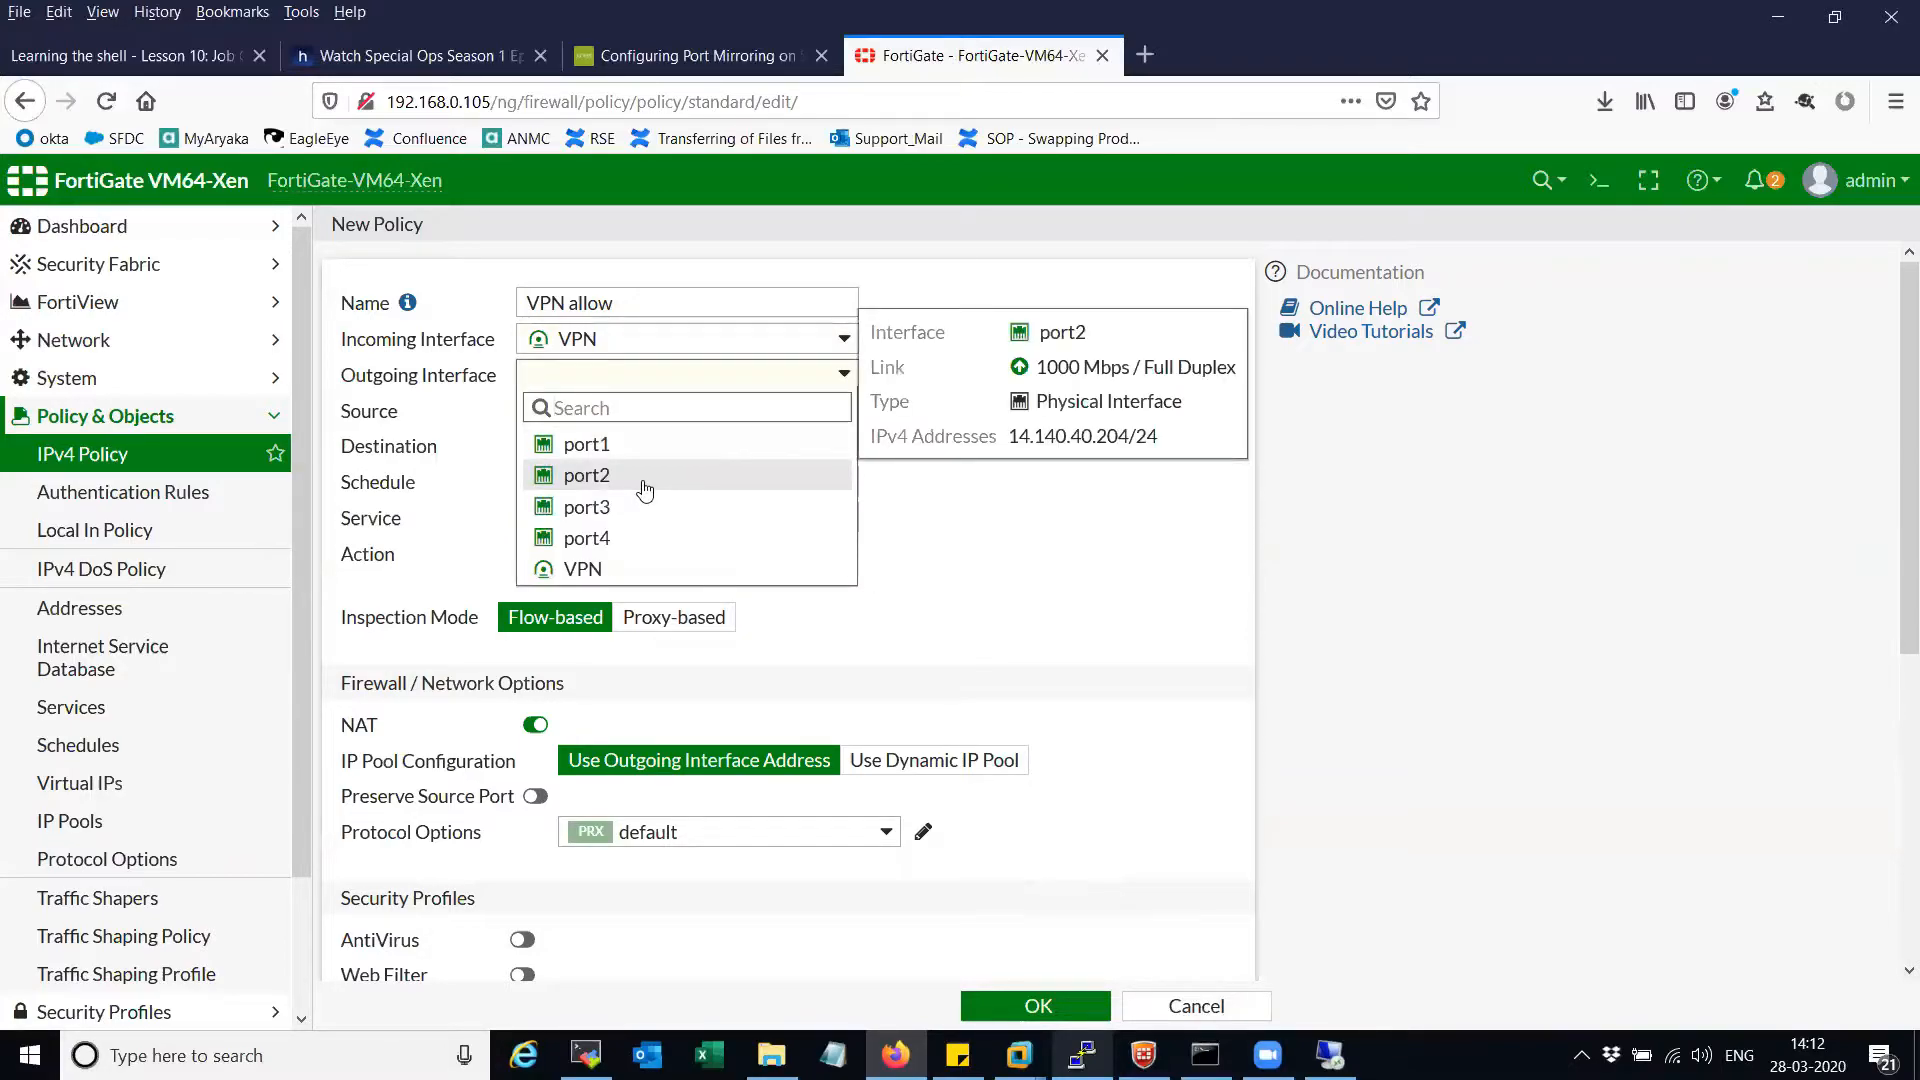
click(645, 476)
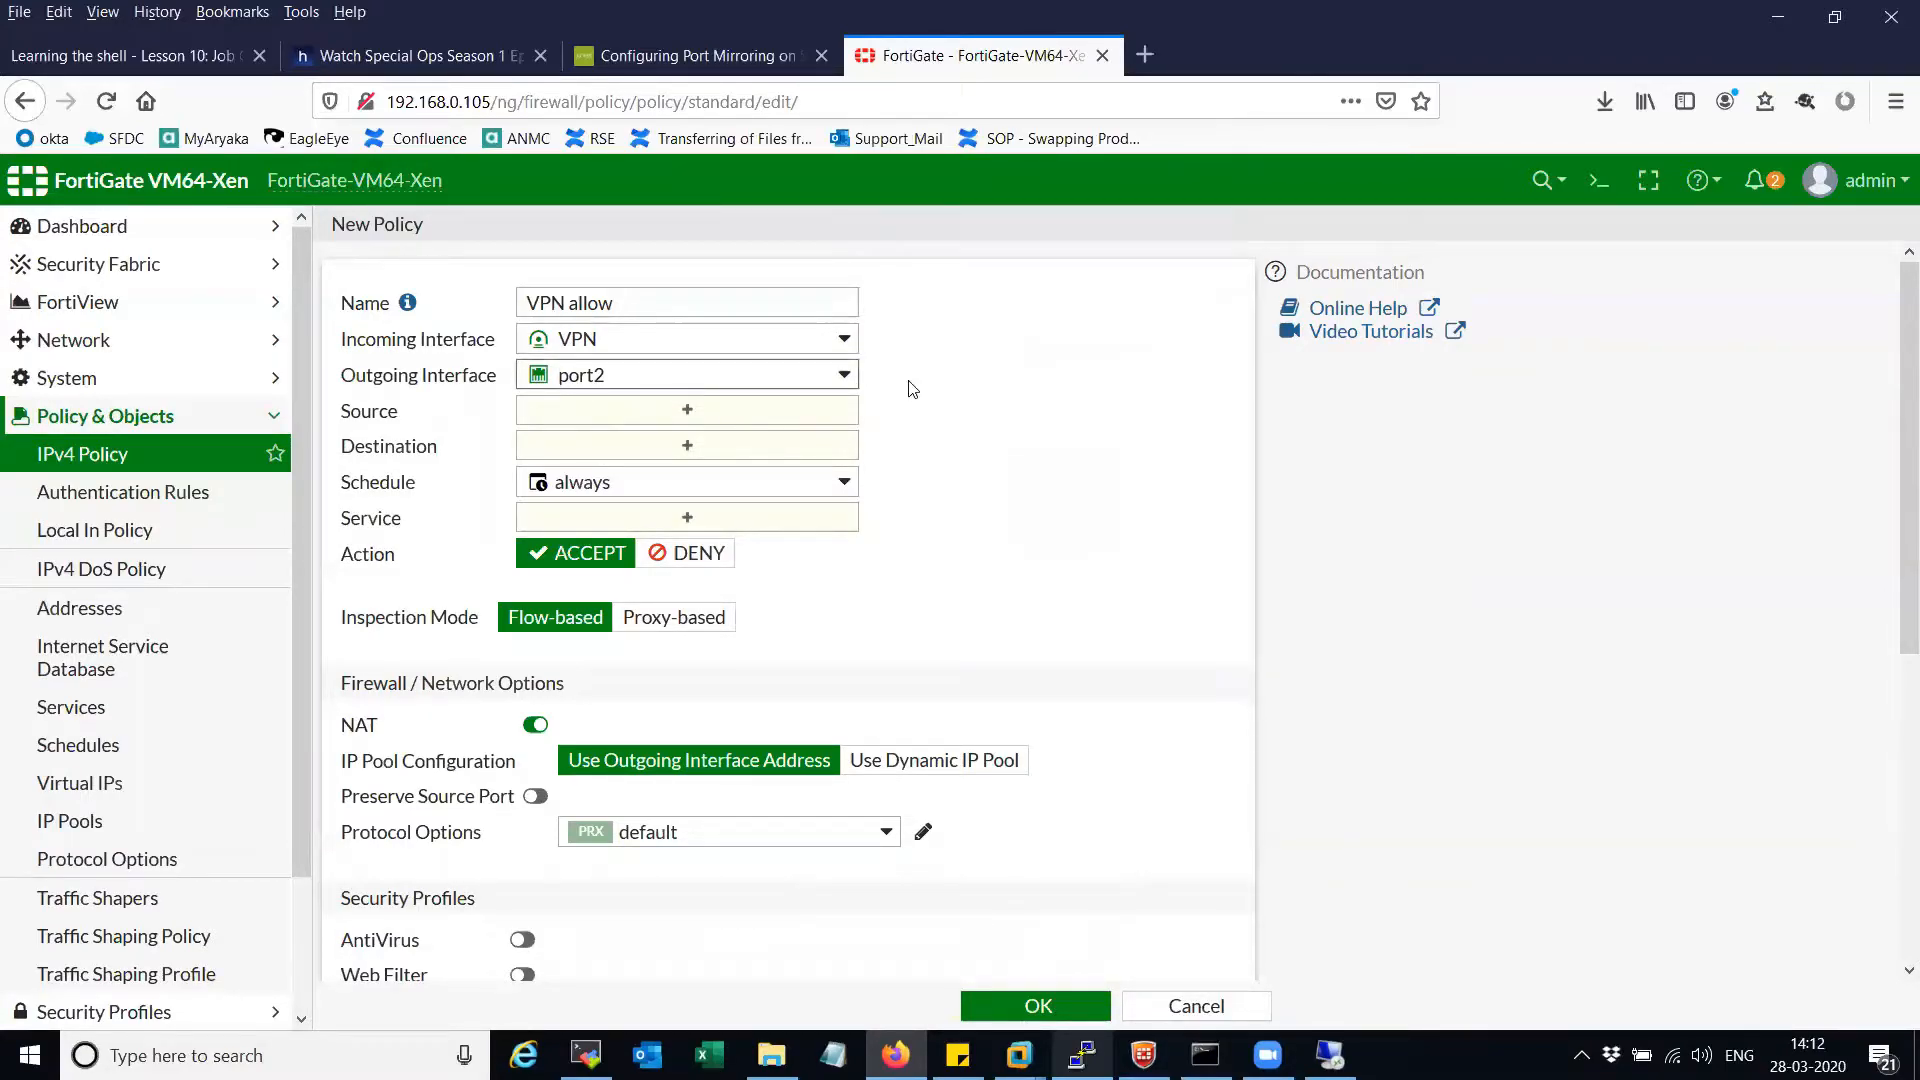
mouse_move(643, 375)
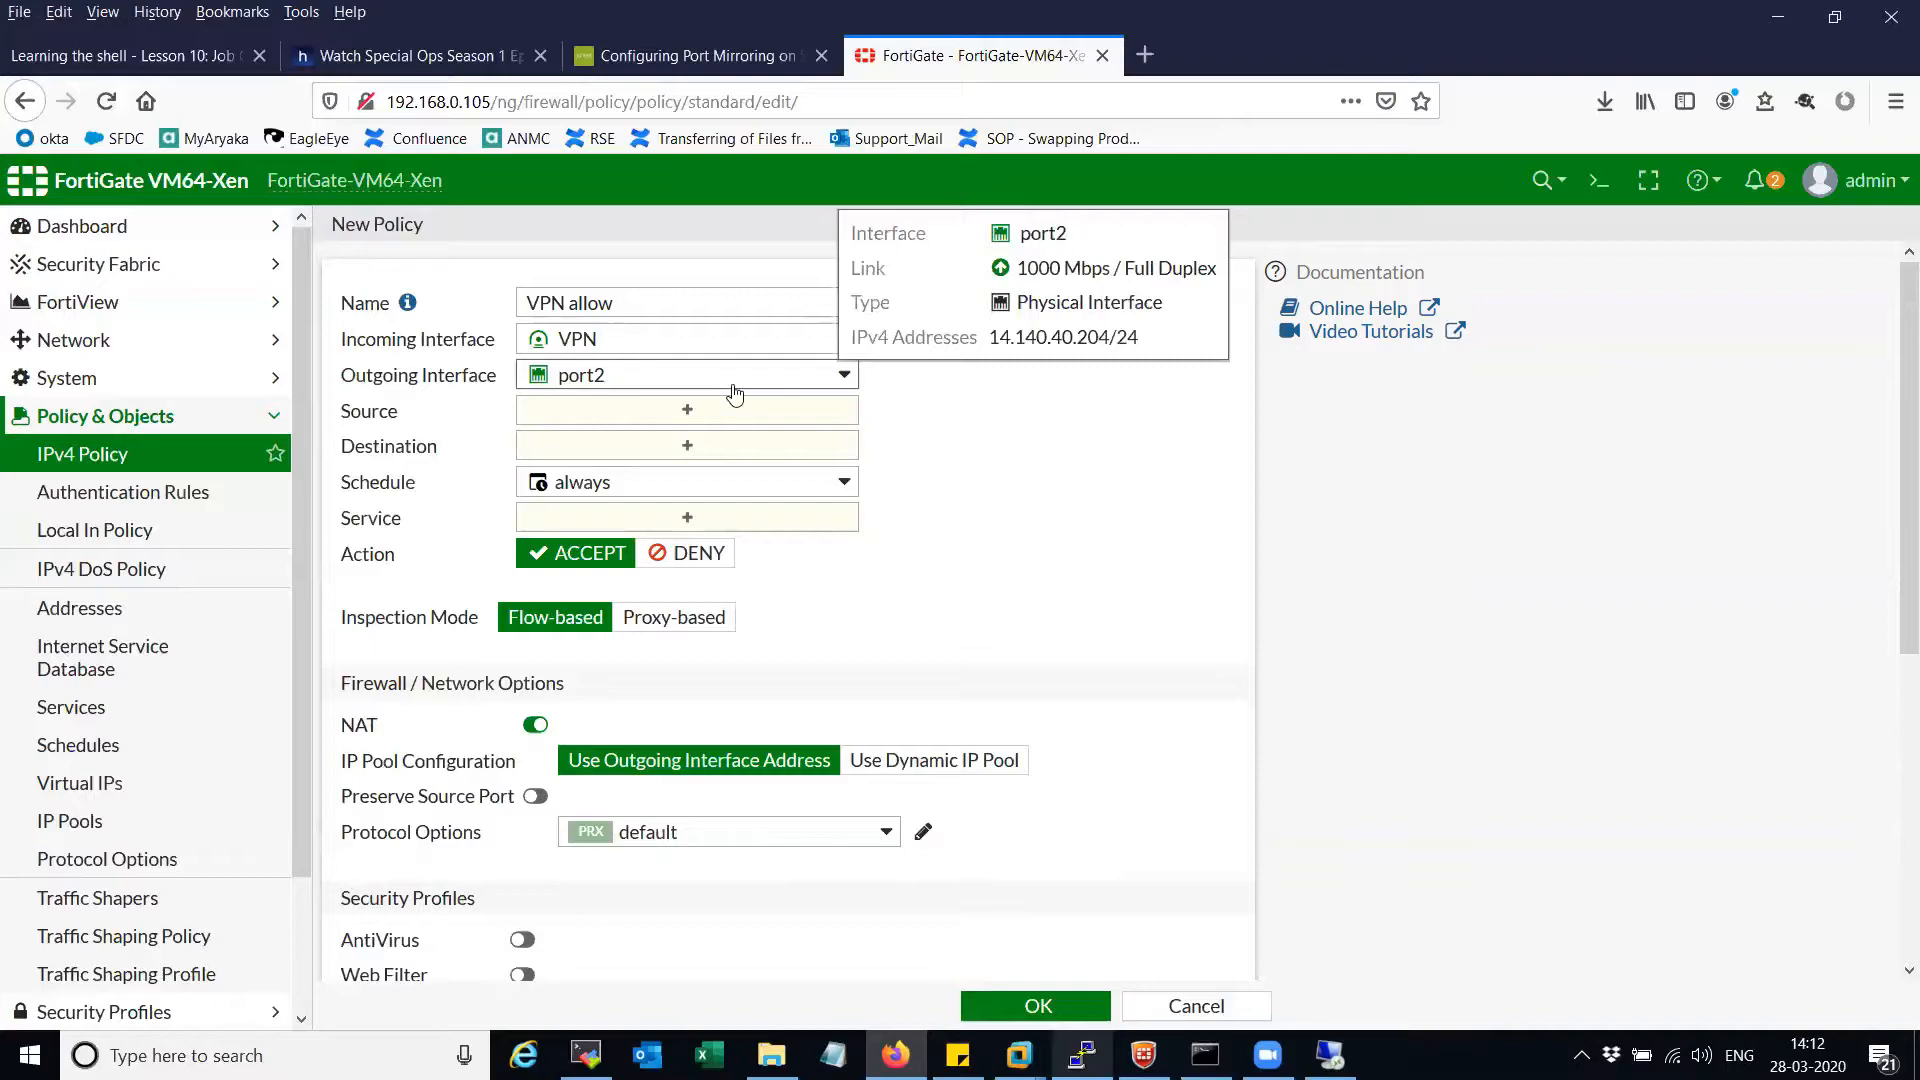
- Set the policy's source to all, destination to 14.140.40.204/32 and service to ALL
click(714, 418)
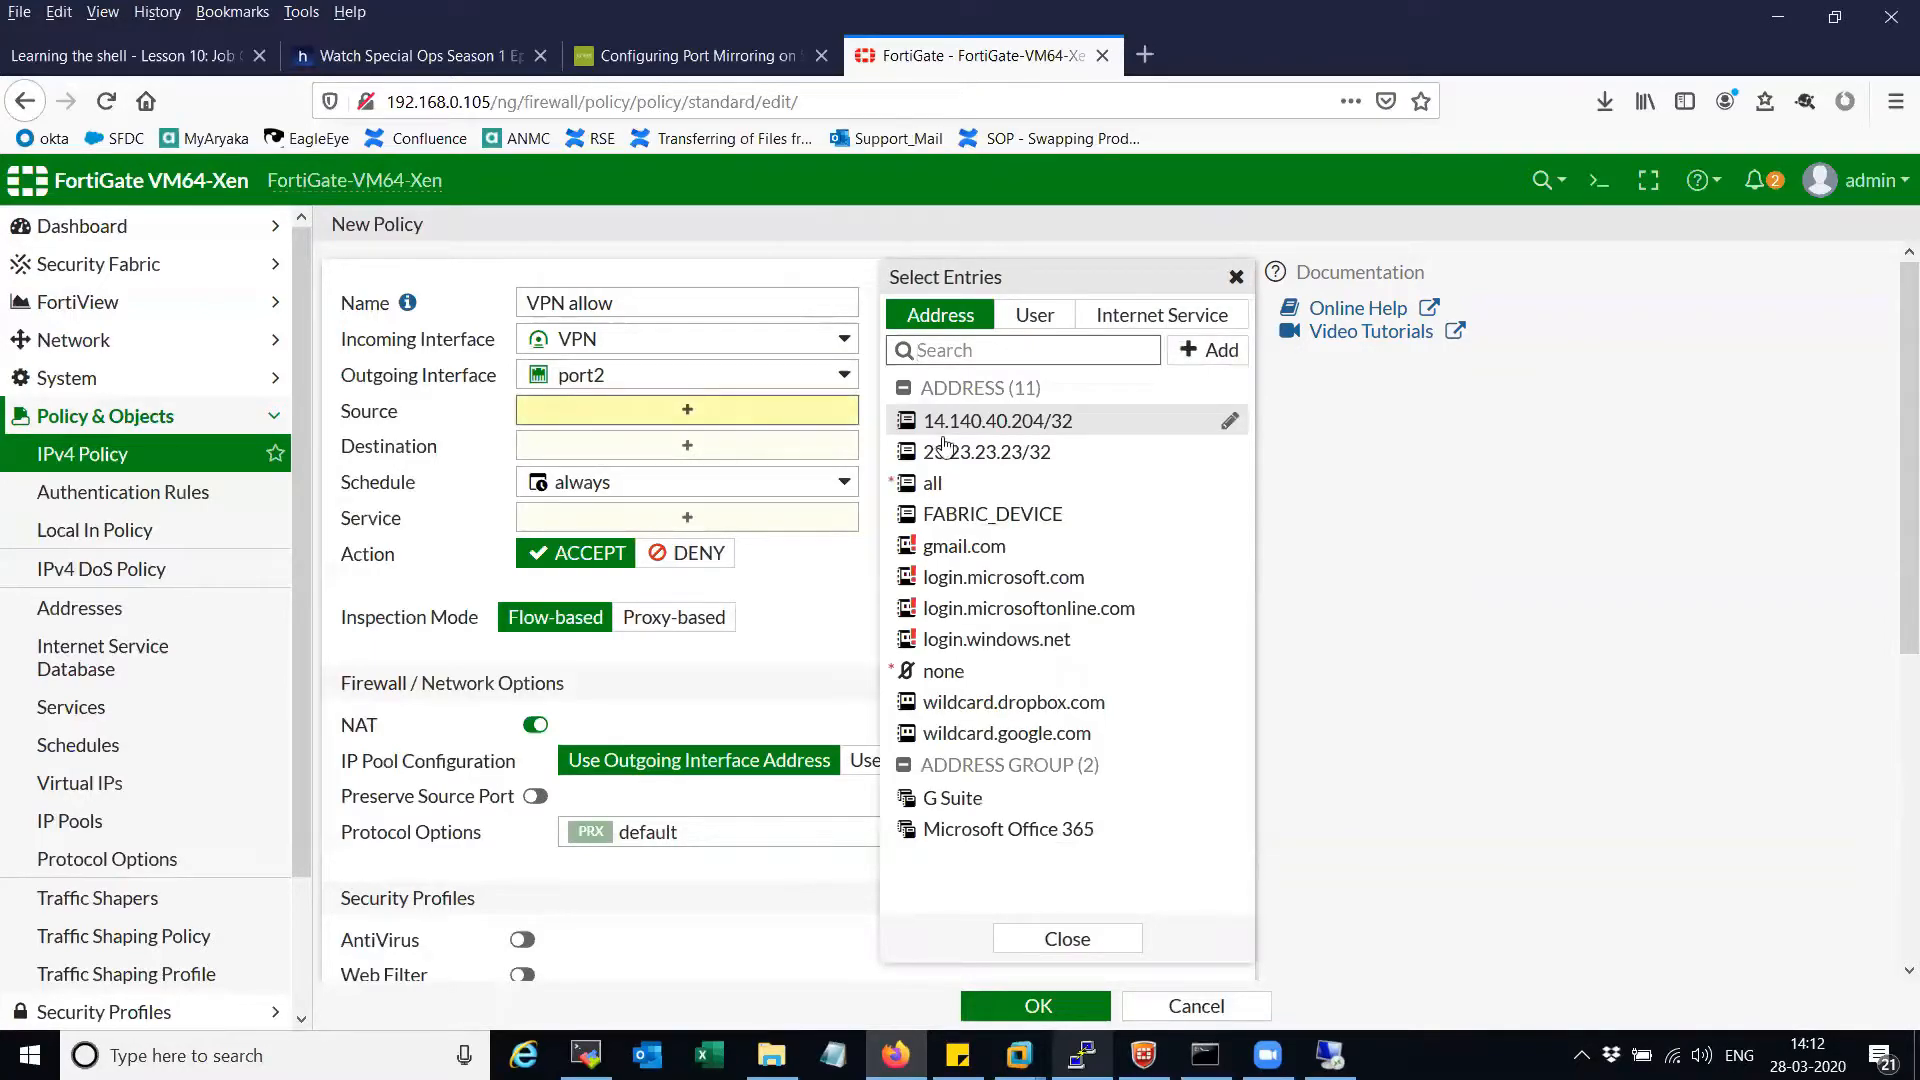
click(925, 486)
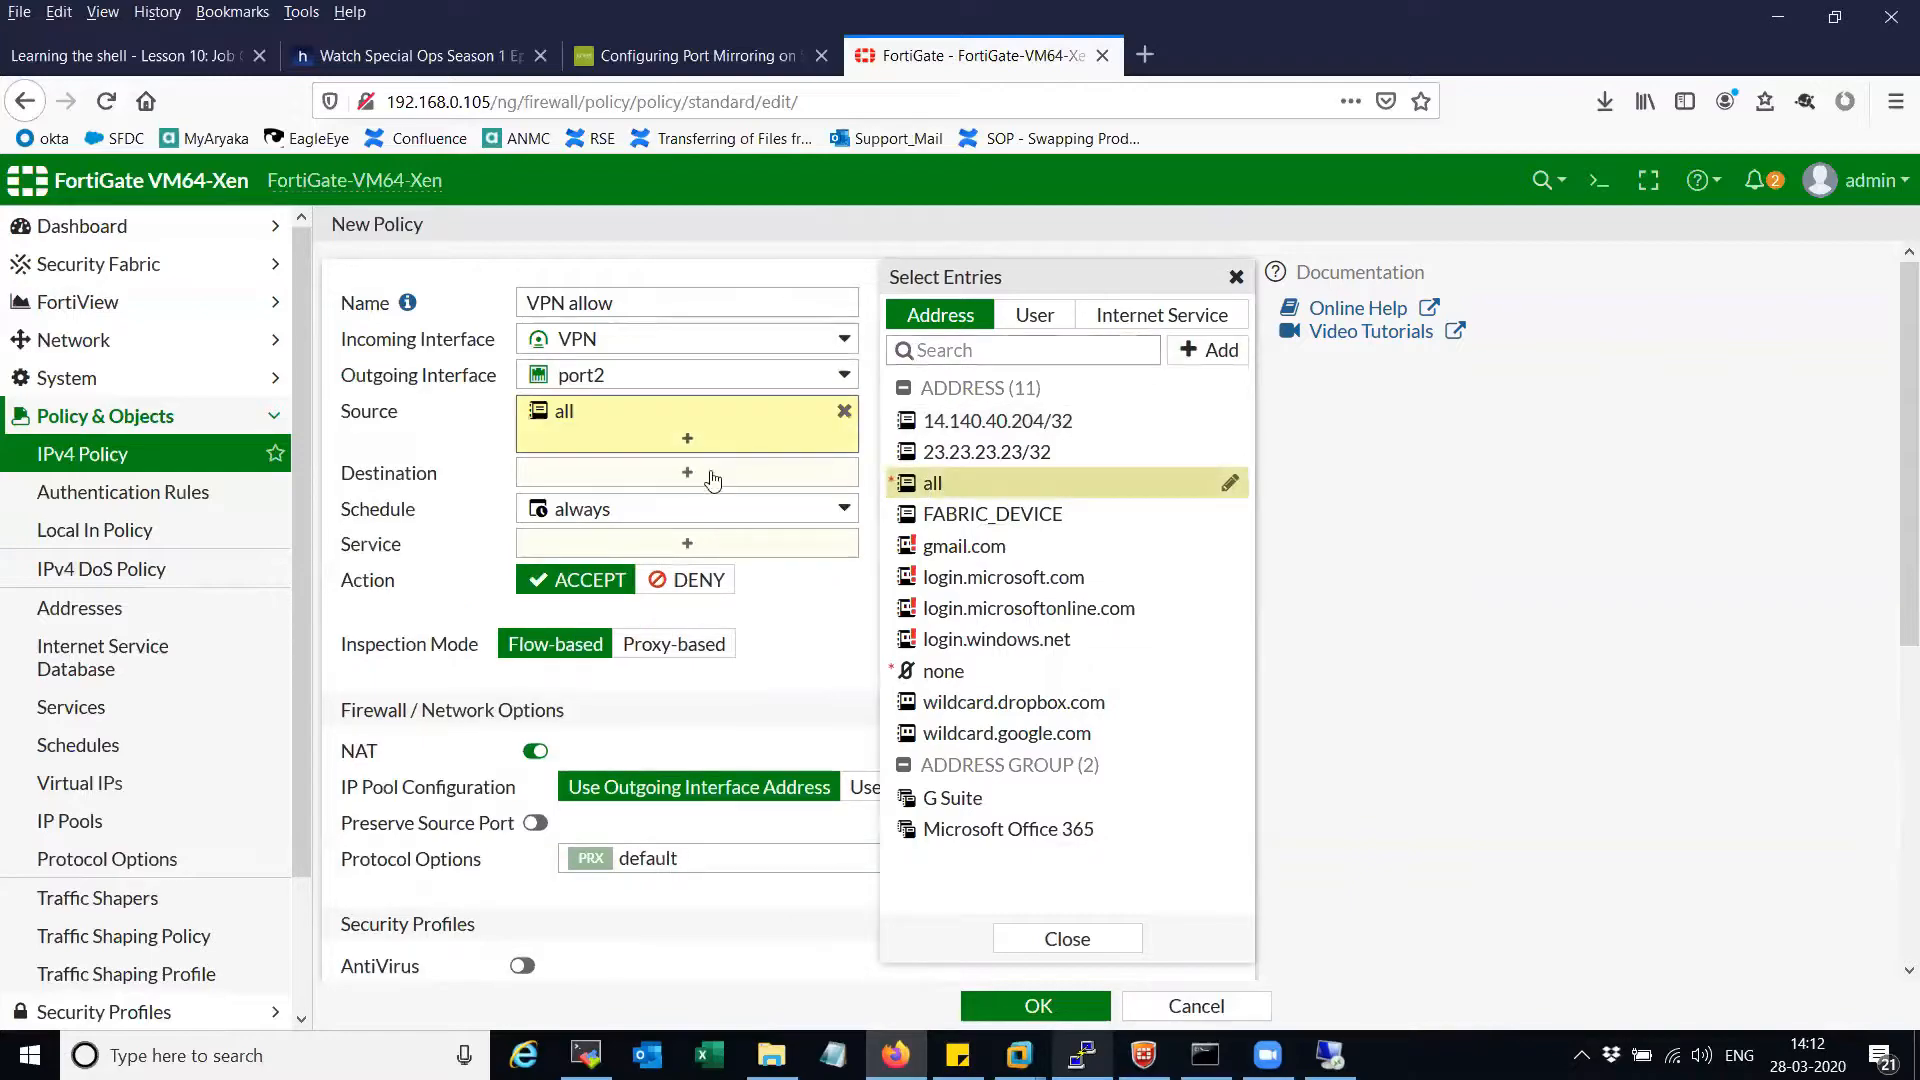
click(716, 474)
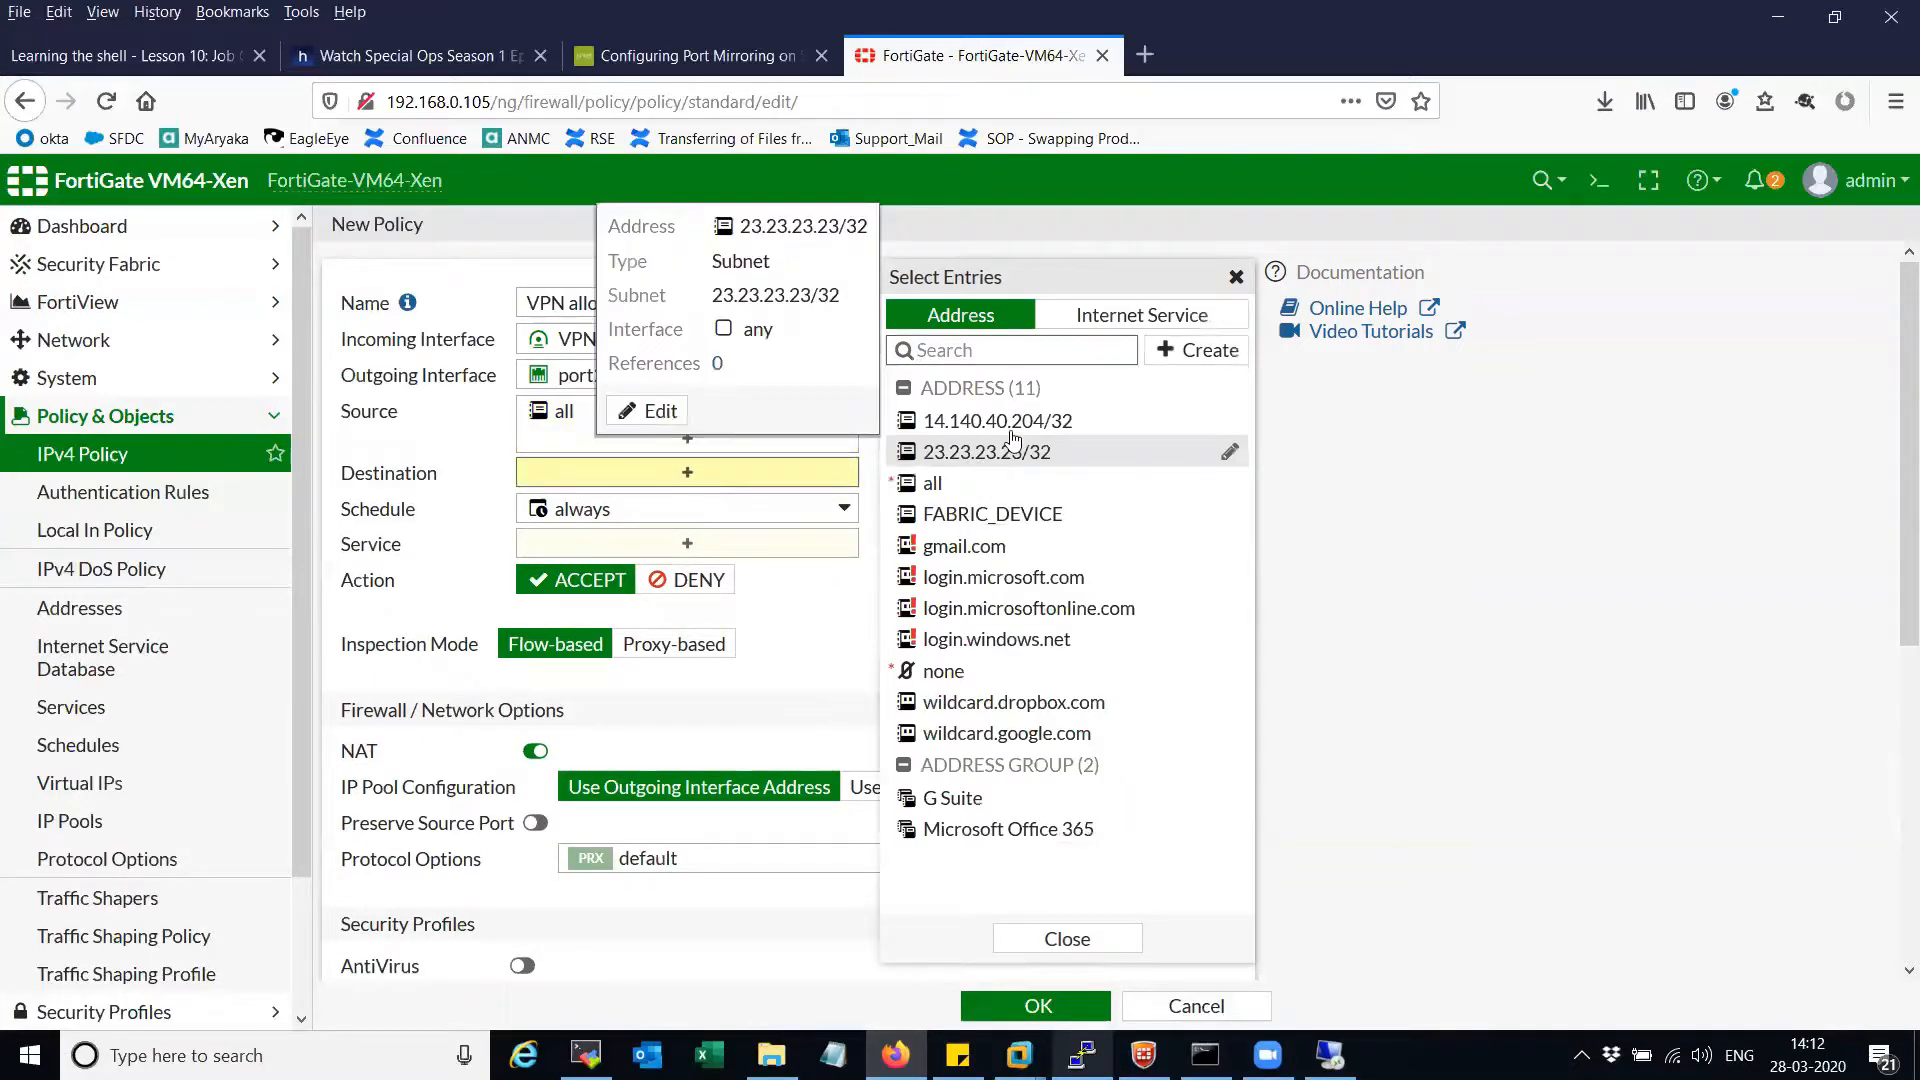
click(995, 421)
click(742, 565)
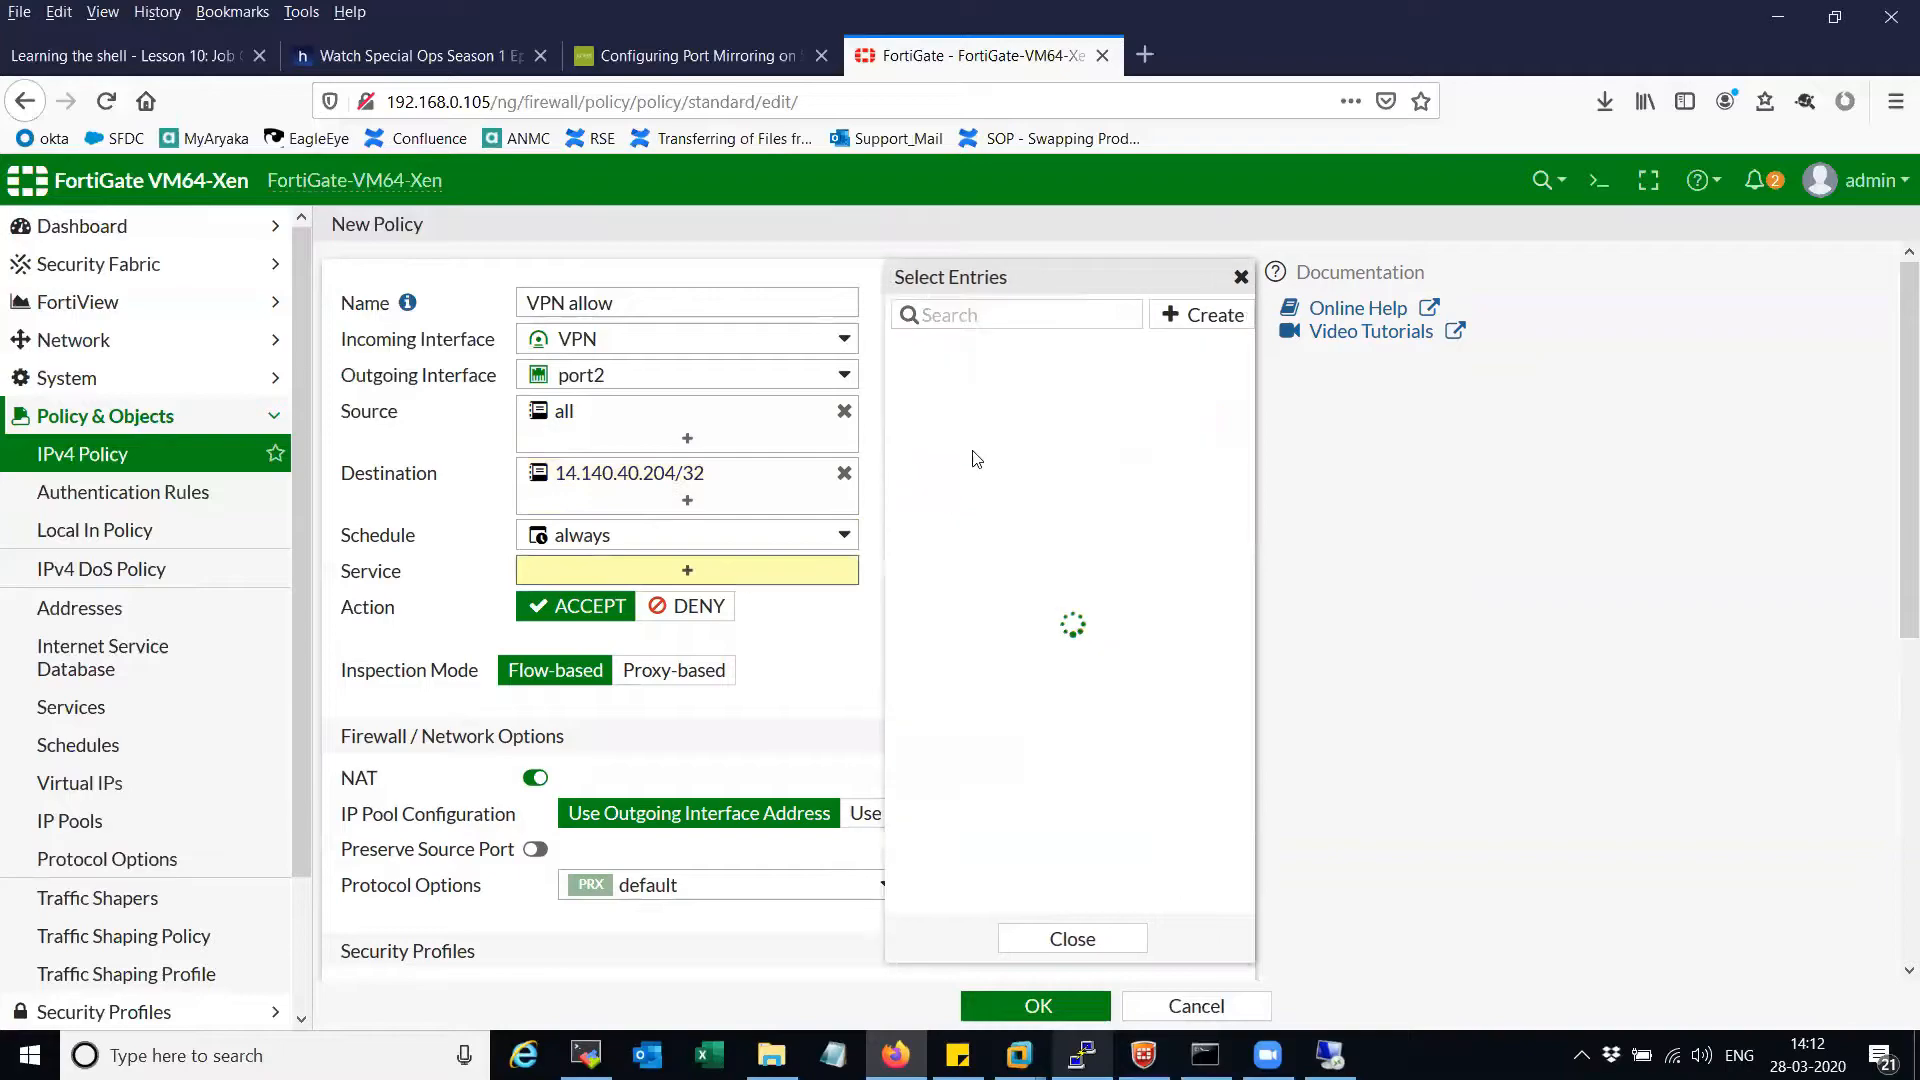
click(922, 411)
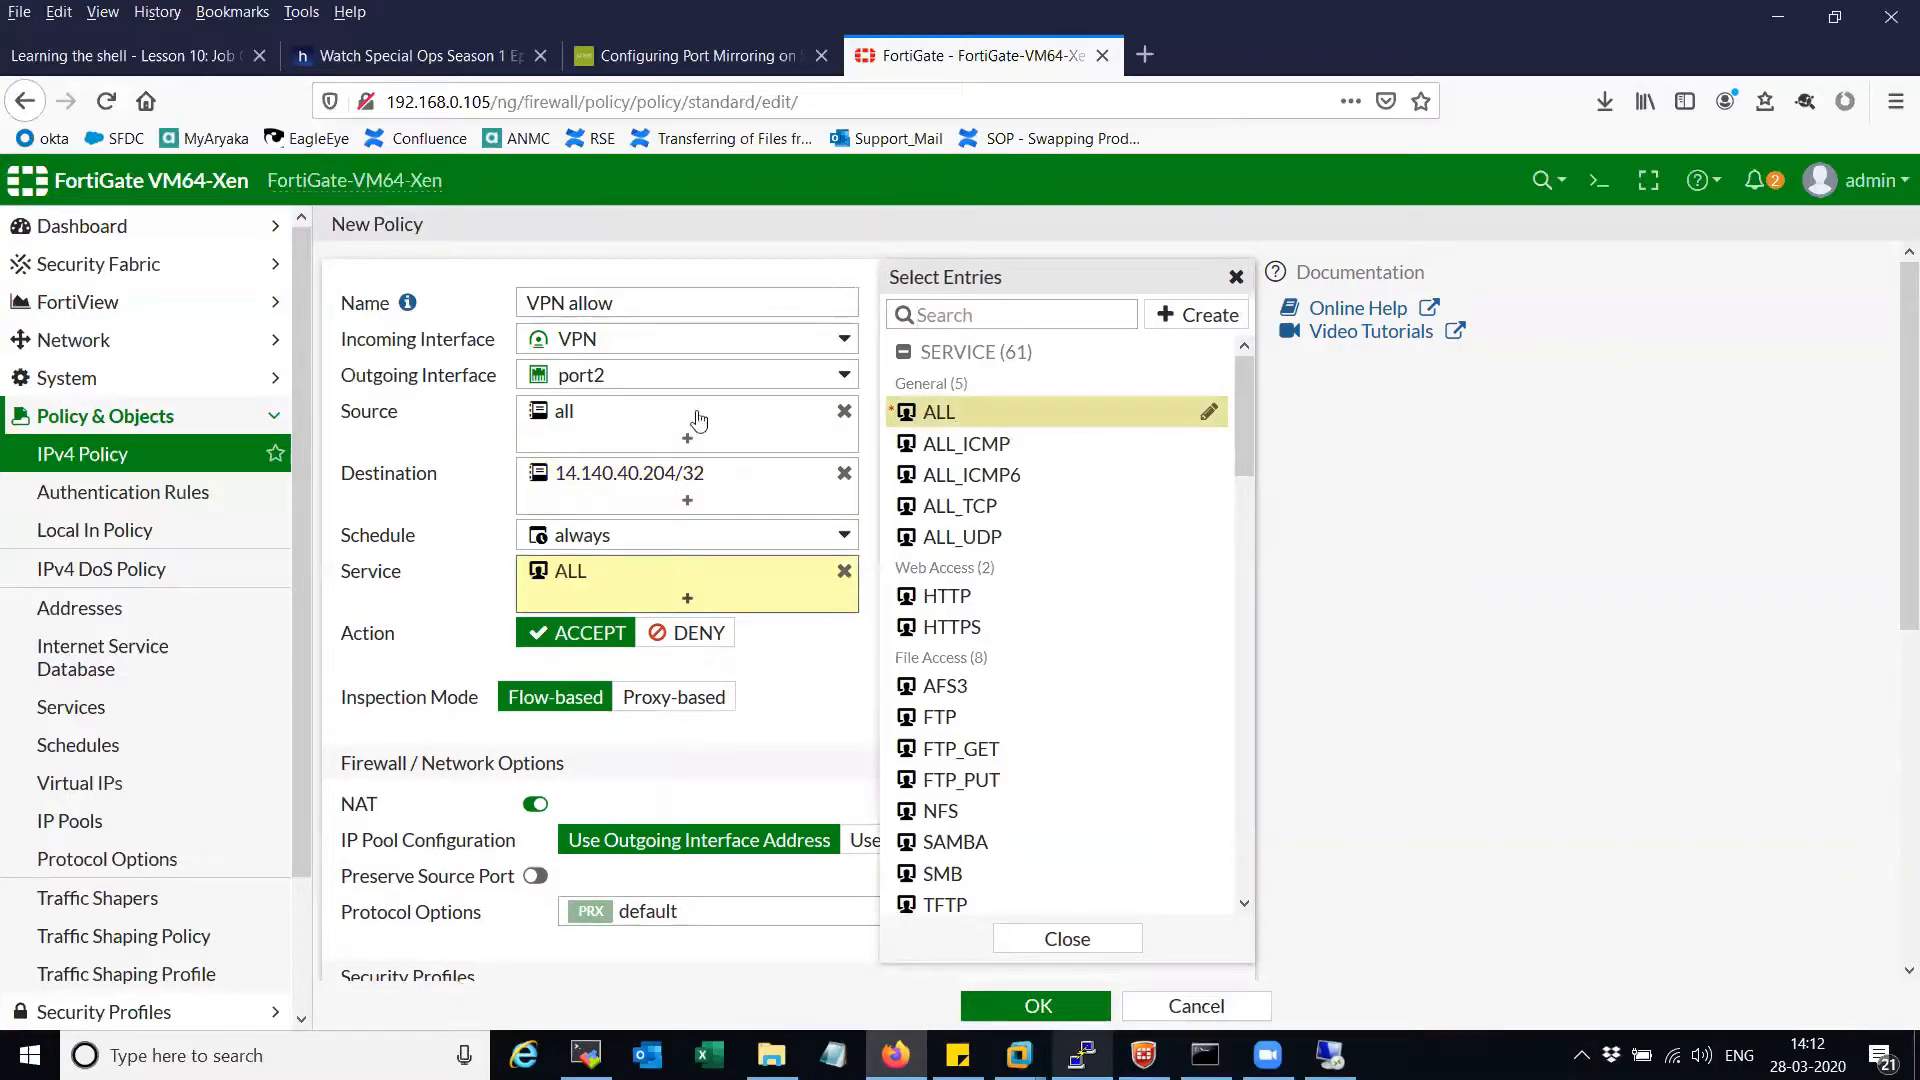
click(465, 505)
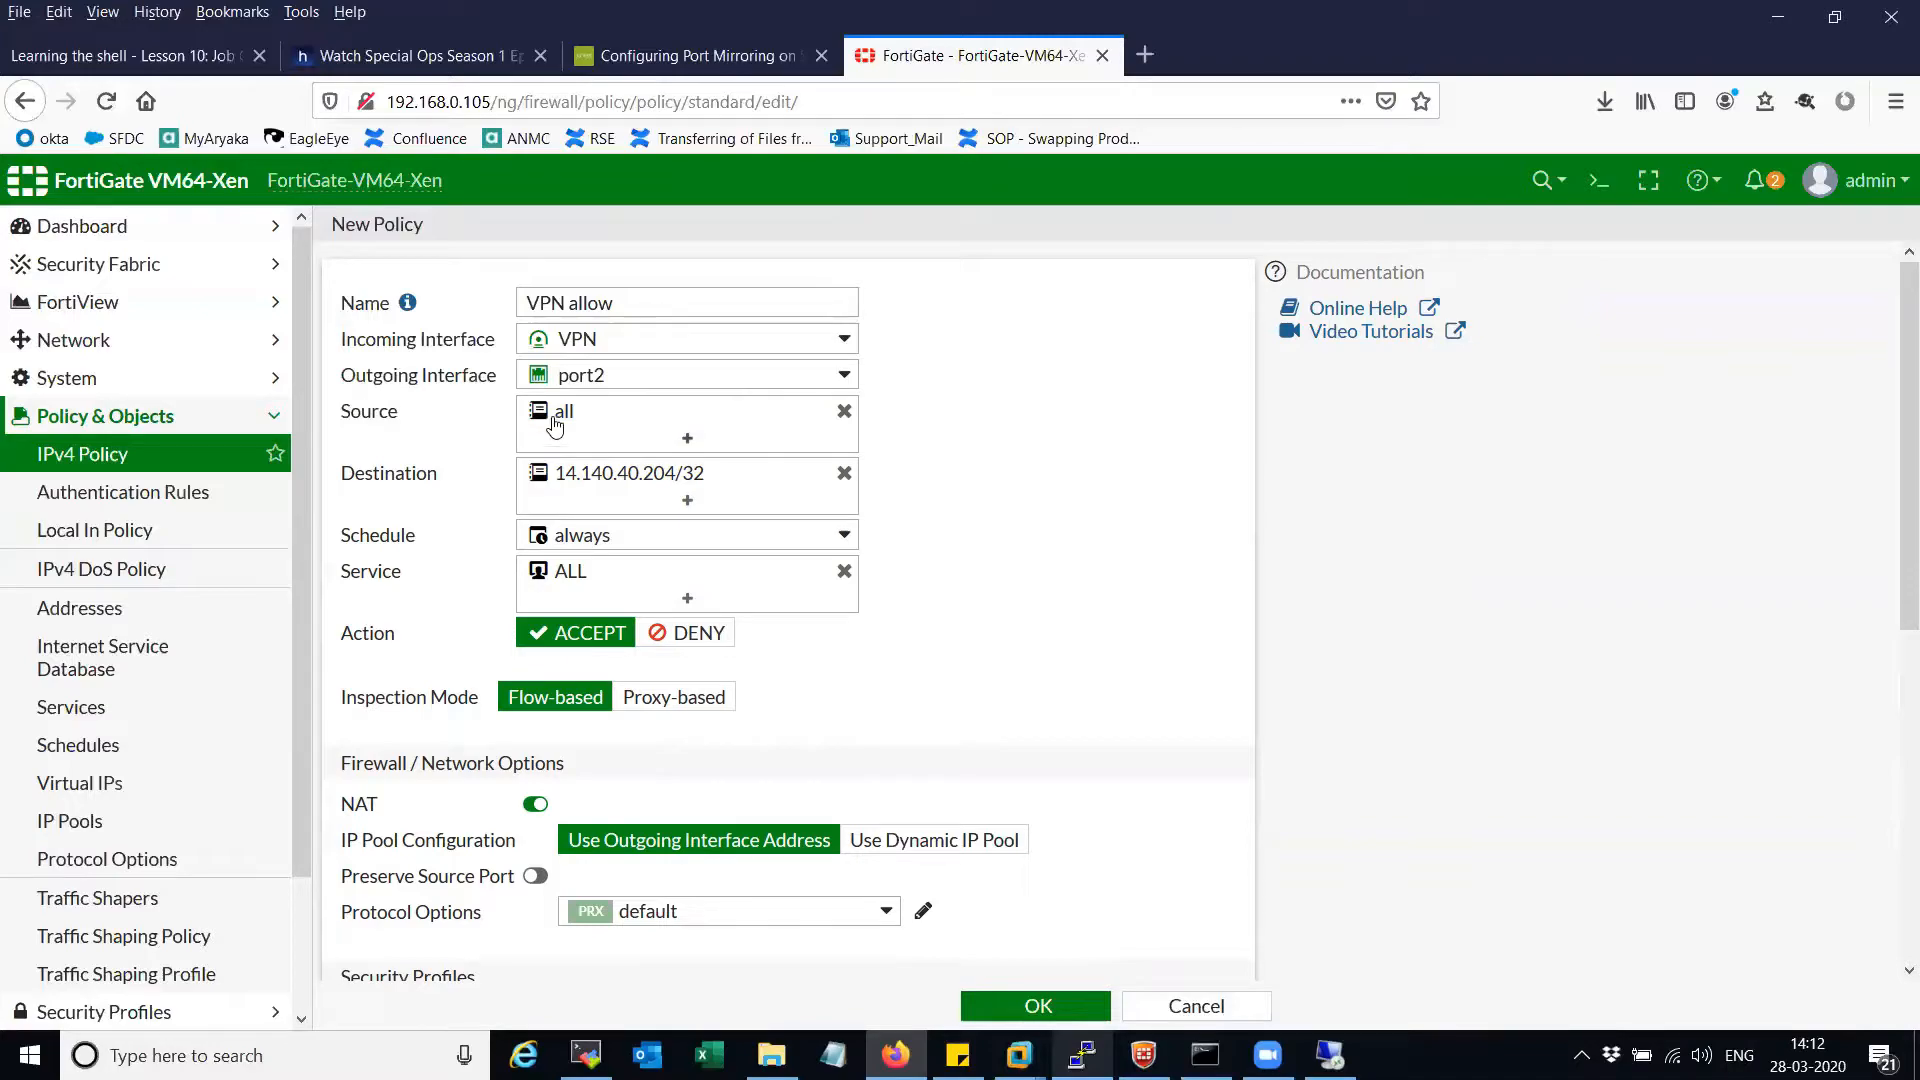
- Disable NAT on the VPN allow policy and save it
mouse_move(584, 425)
mouse_move(645, 489)
mouse_move(673, 566)
scroll(734, 604, down, 3)
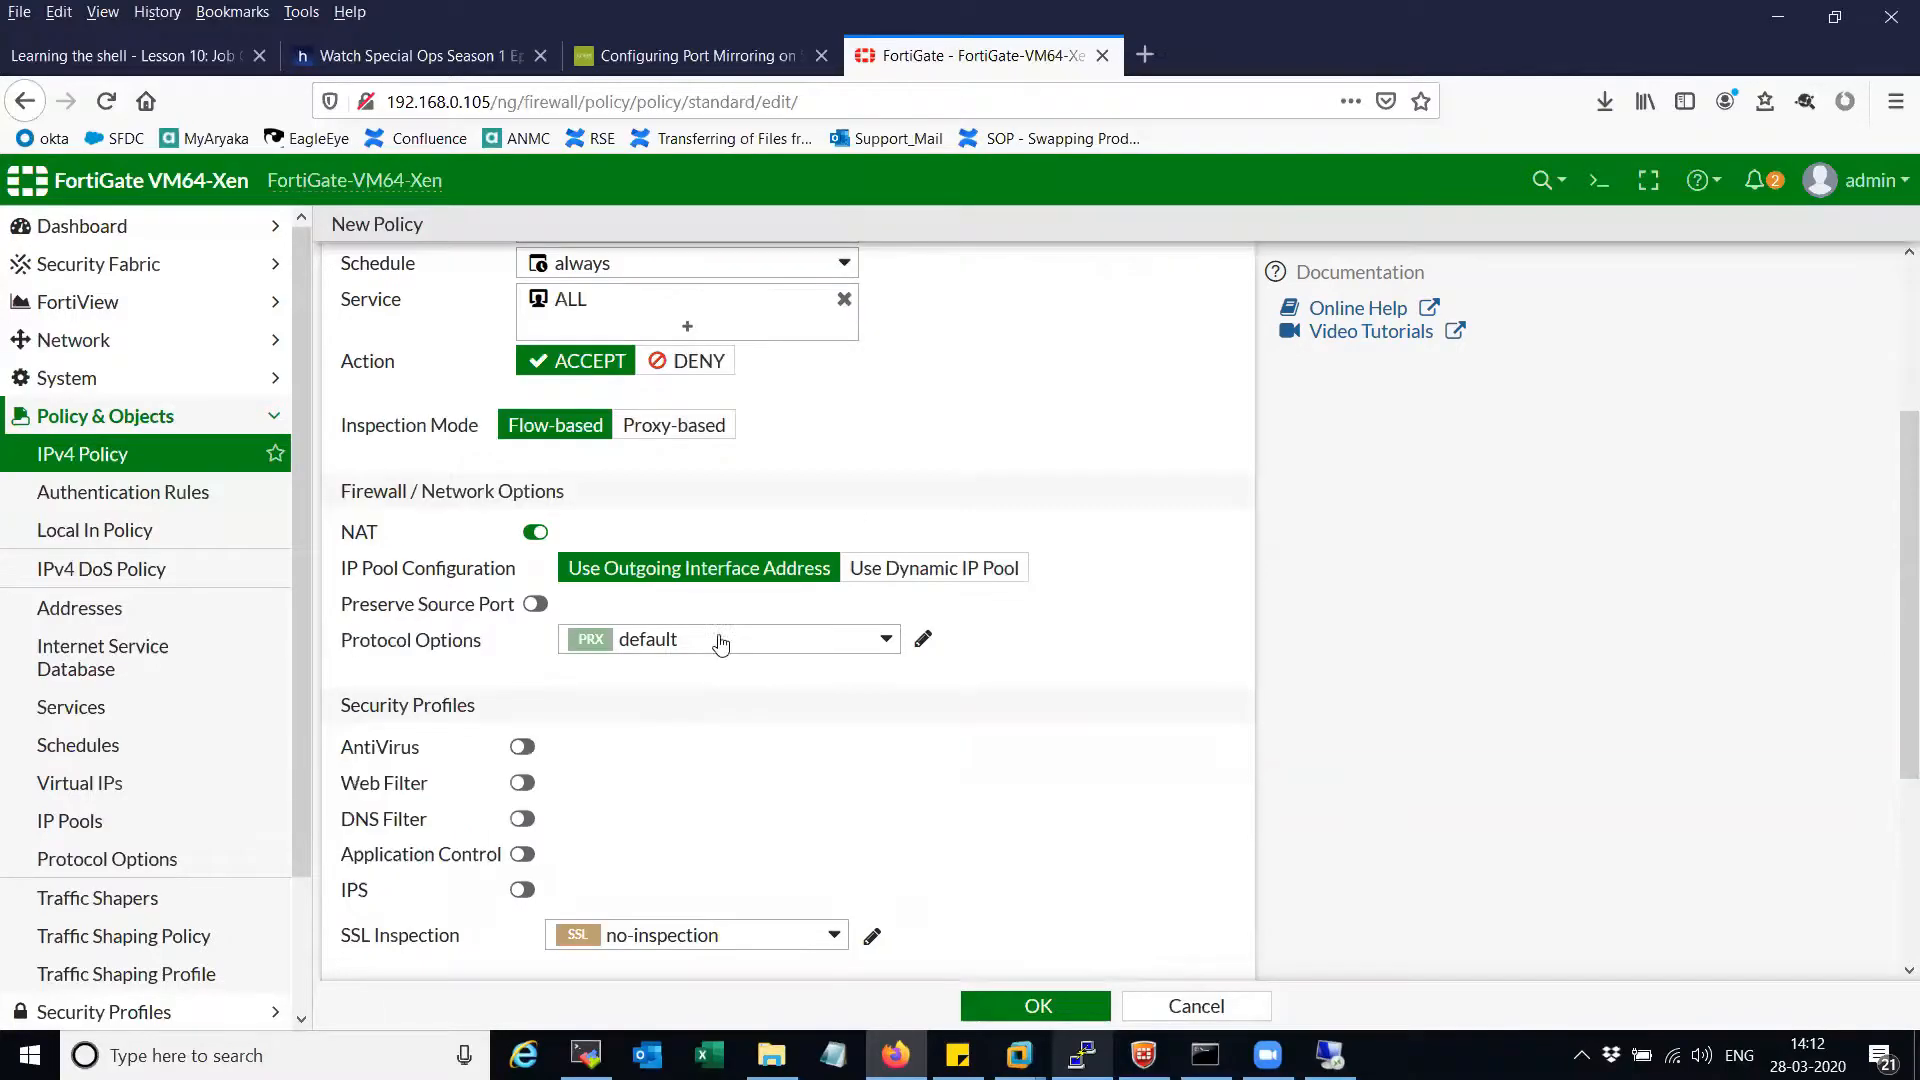
click(535, 528)
scroll(944, 590, down, 3)
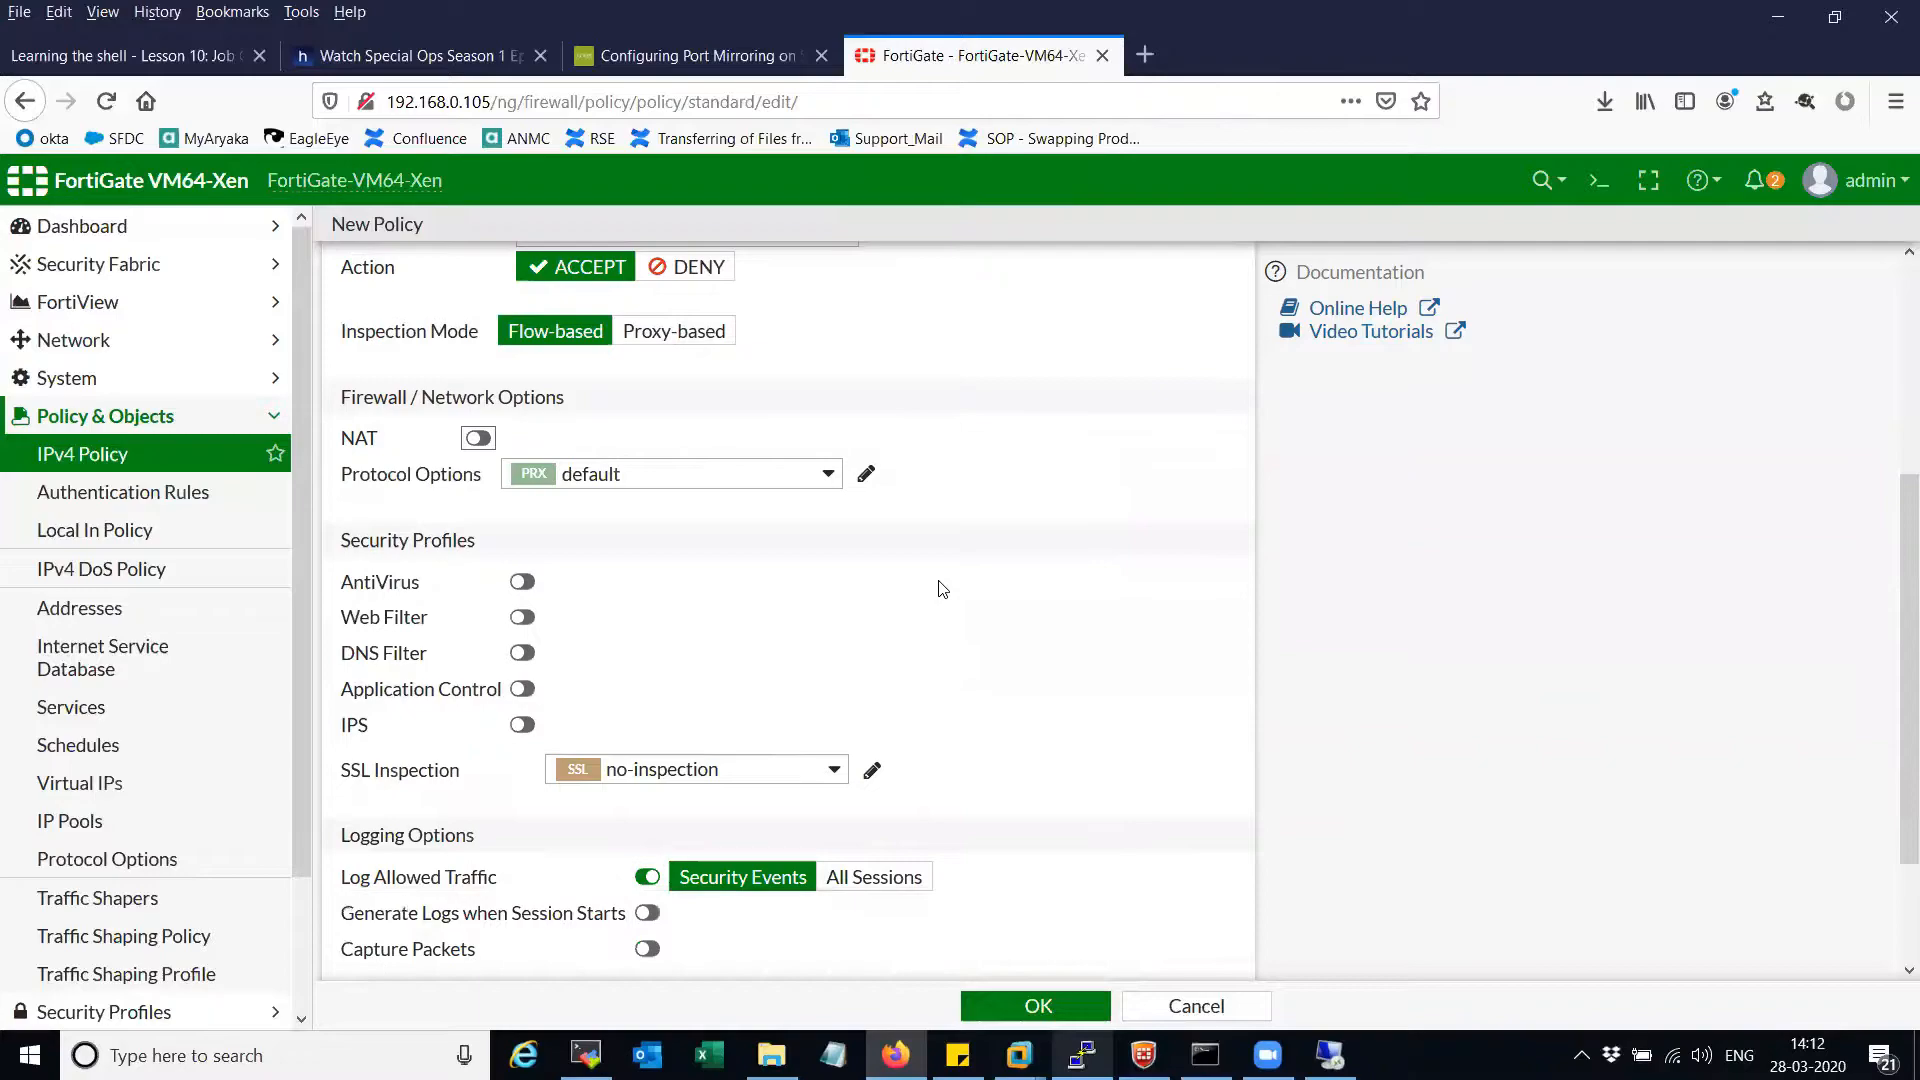
click(1024, 1004)
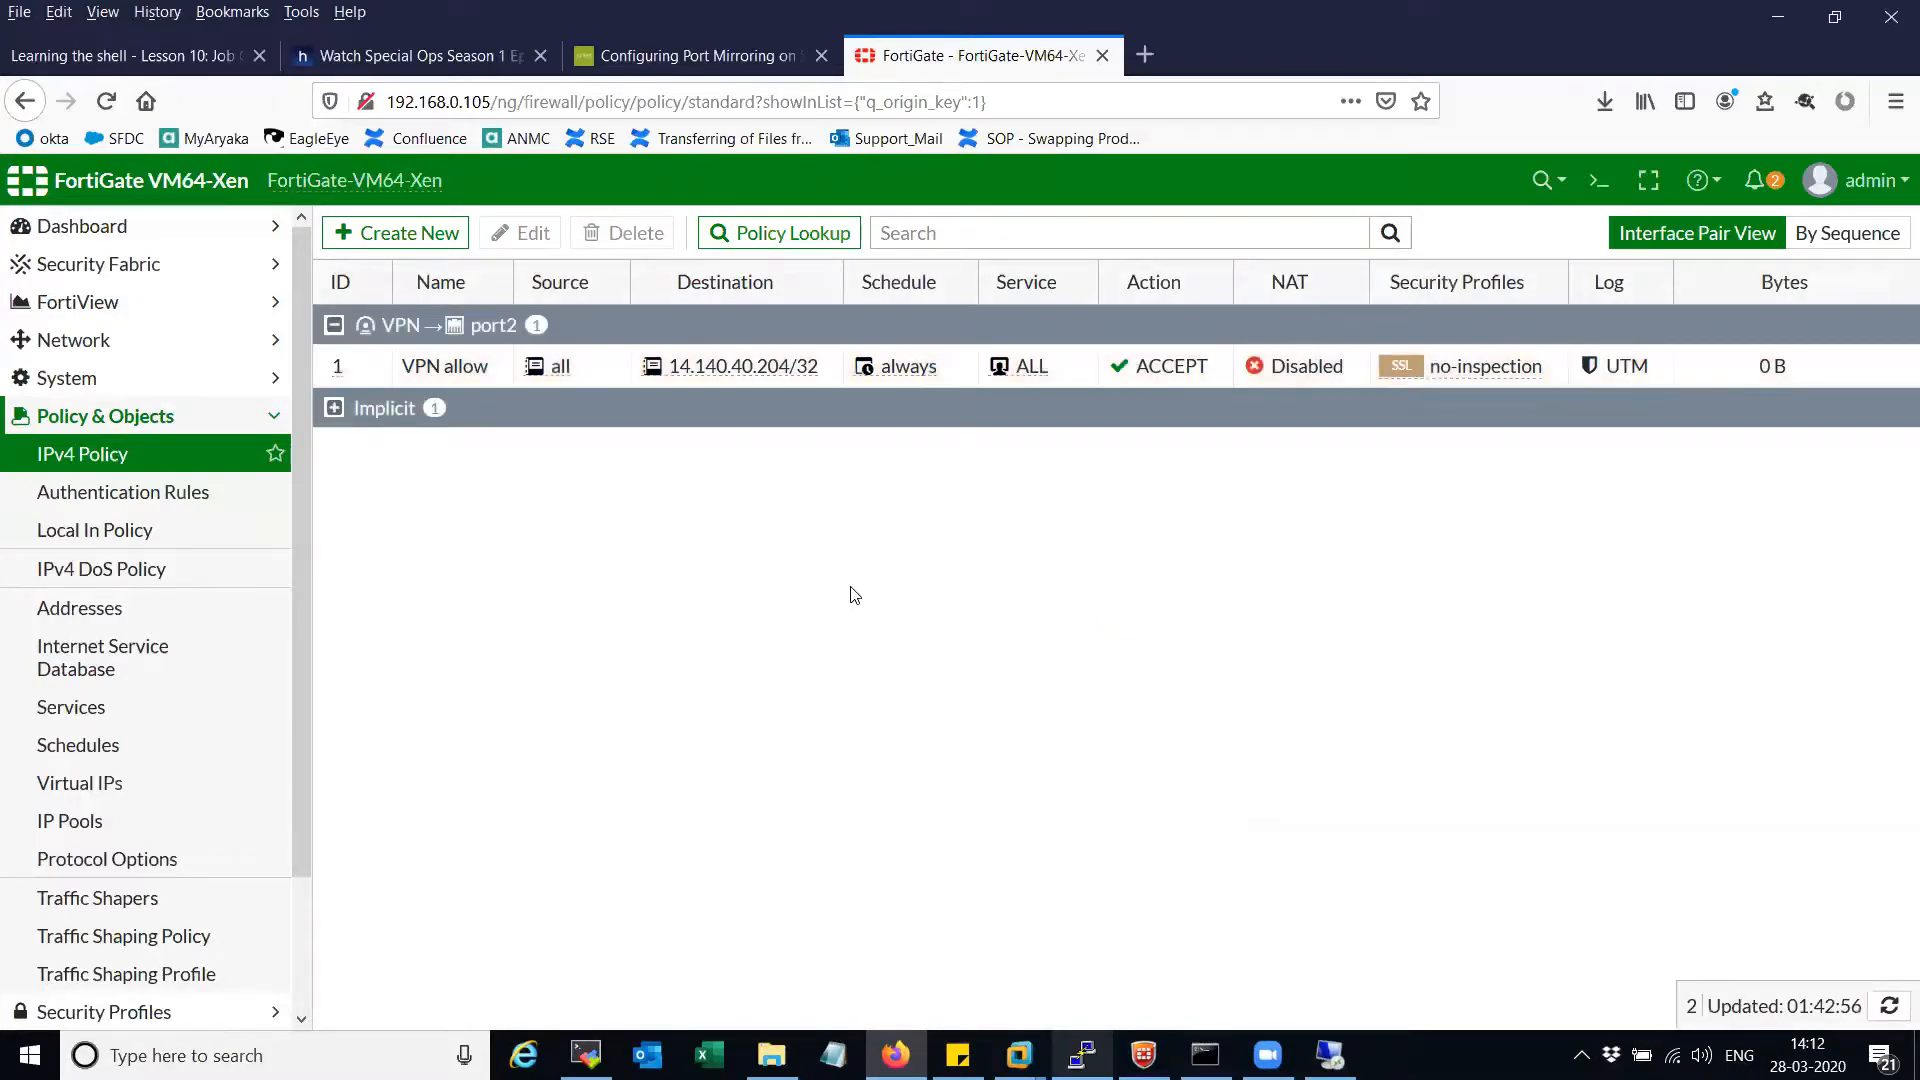
- Open the VPN tunnel from the IPsec tunnel list for editing to show its saved settings
click(179, 462)
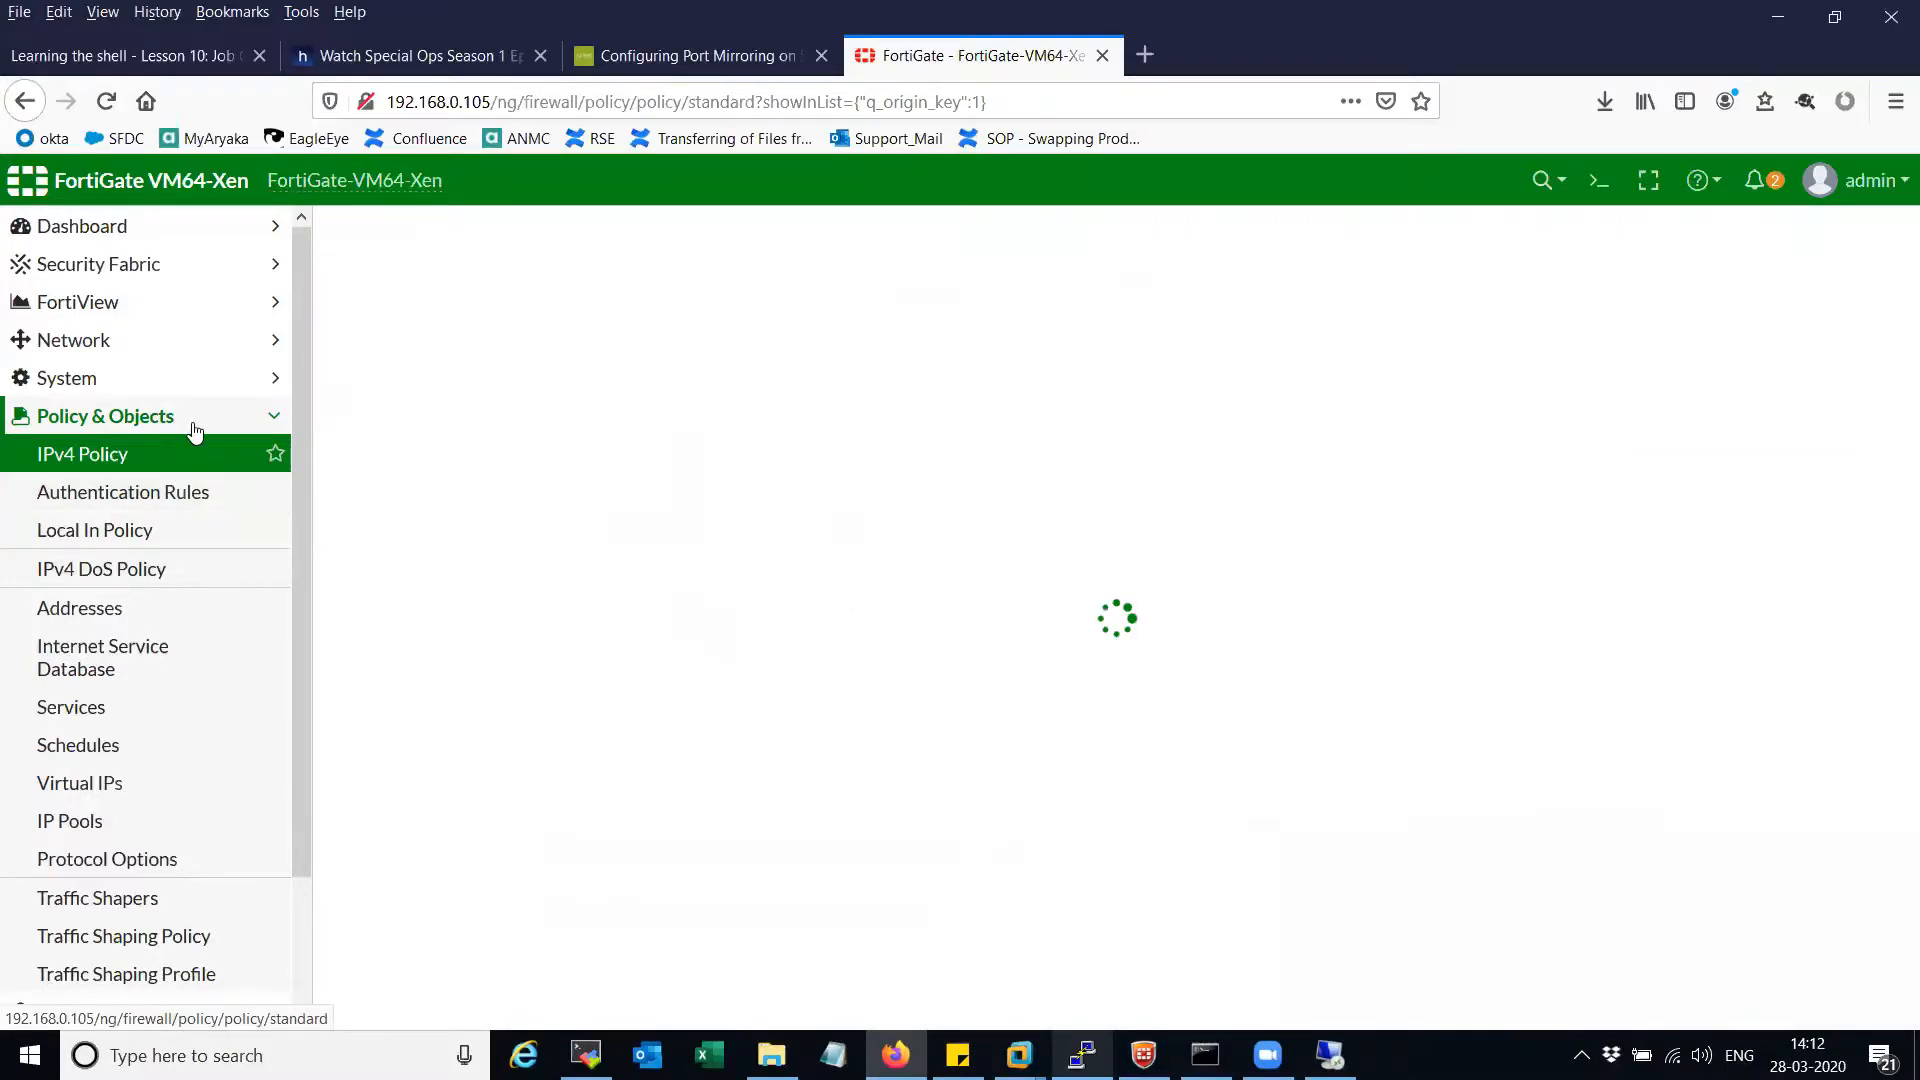
click(193, 424)
click(152, 491)
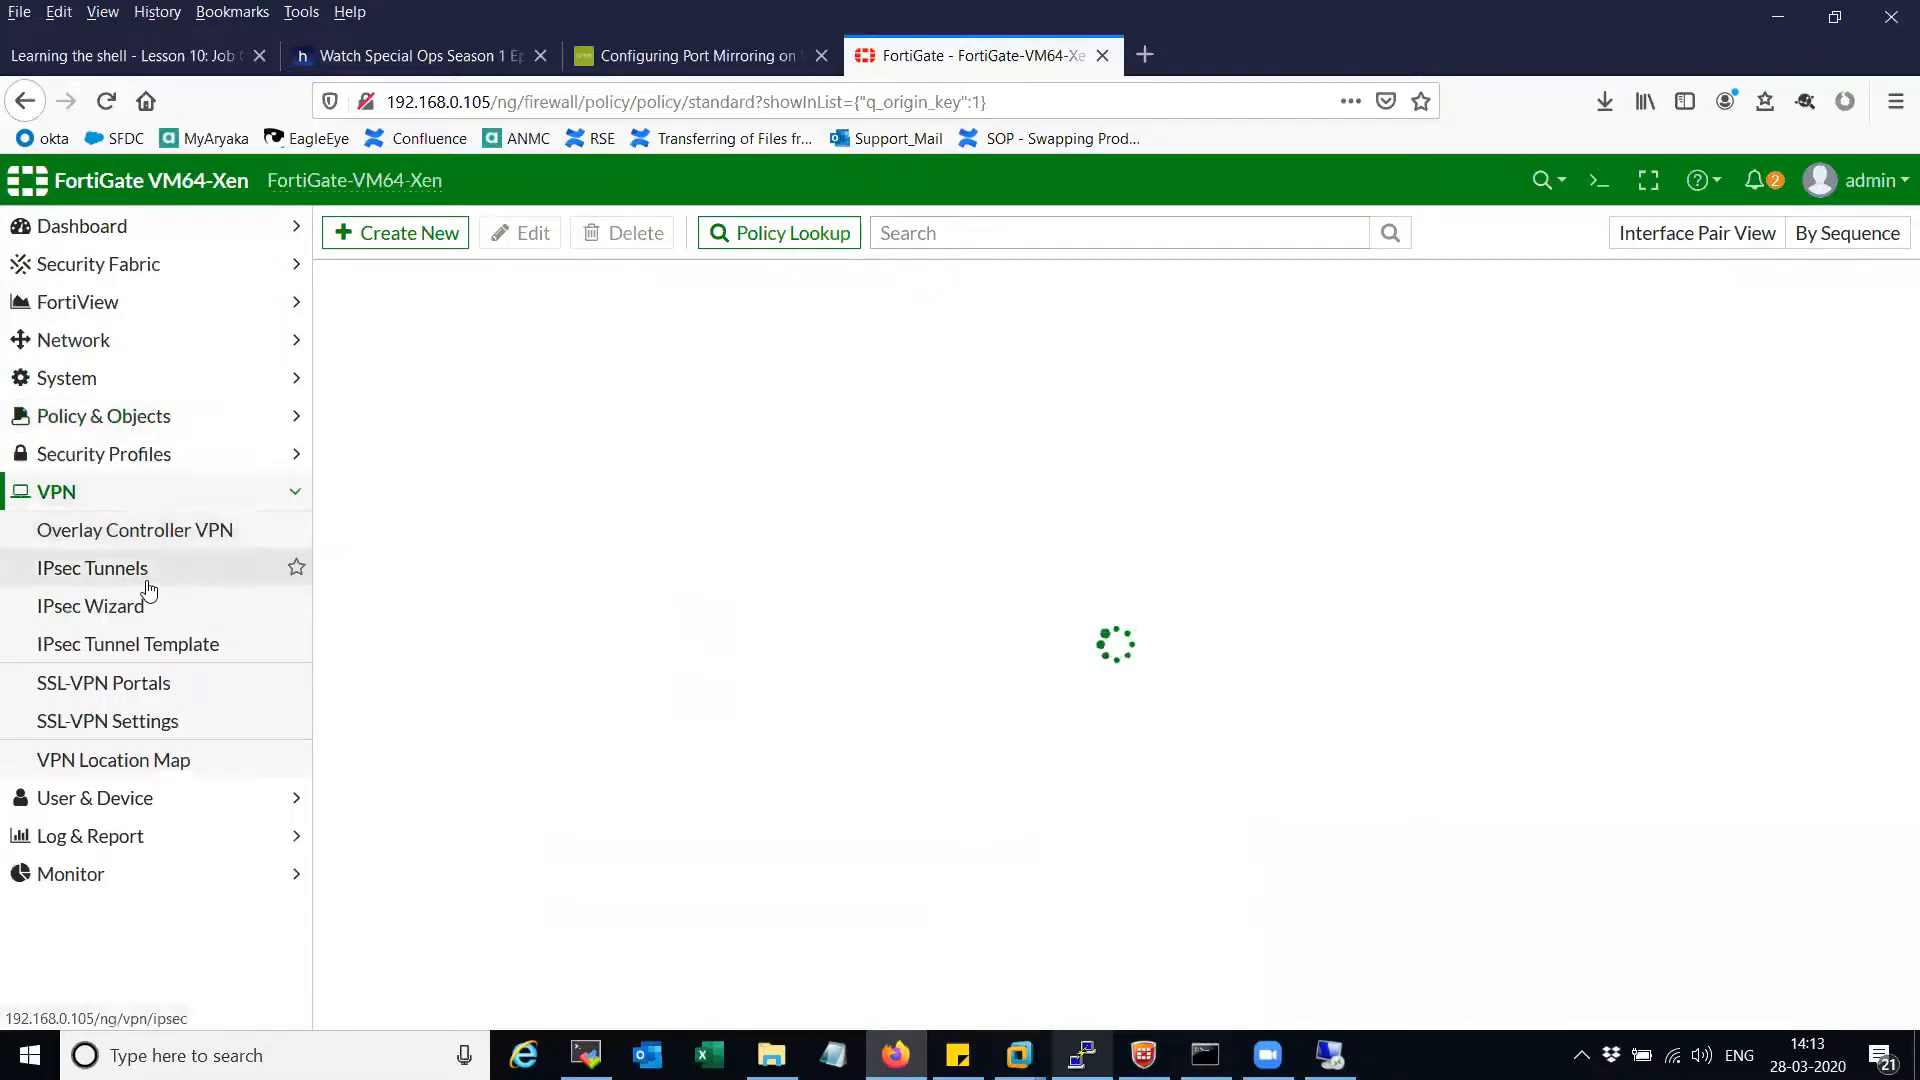
click(148, 572)
click(510, 366)
click(533, 233)
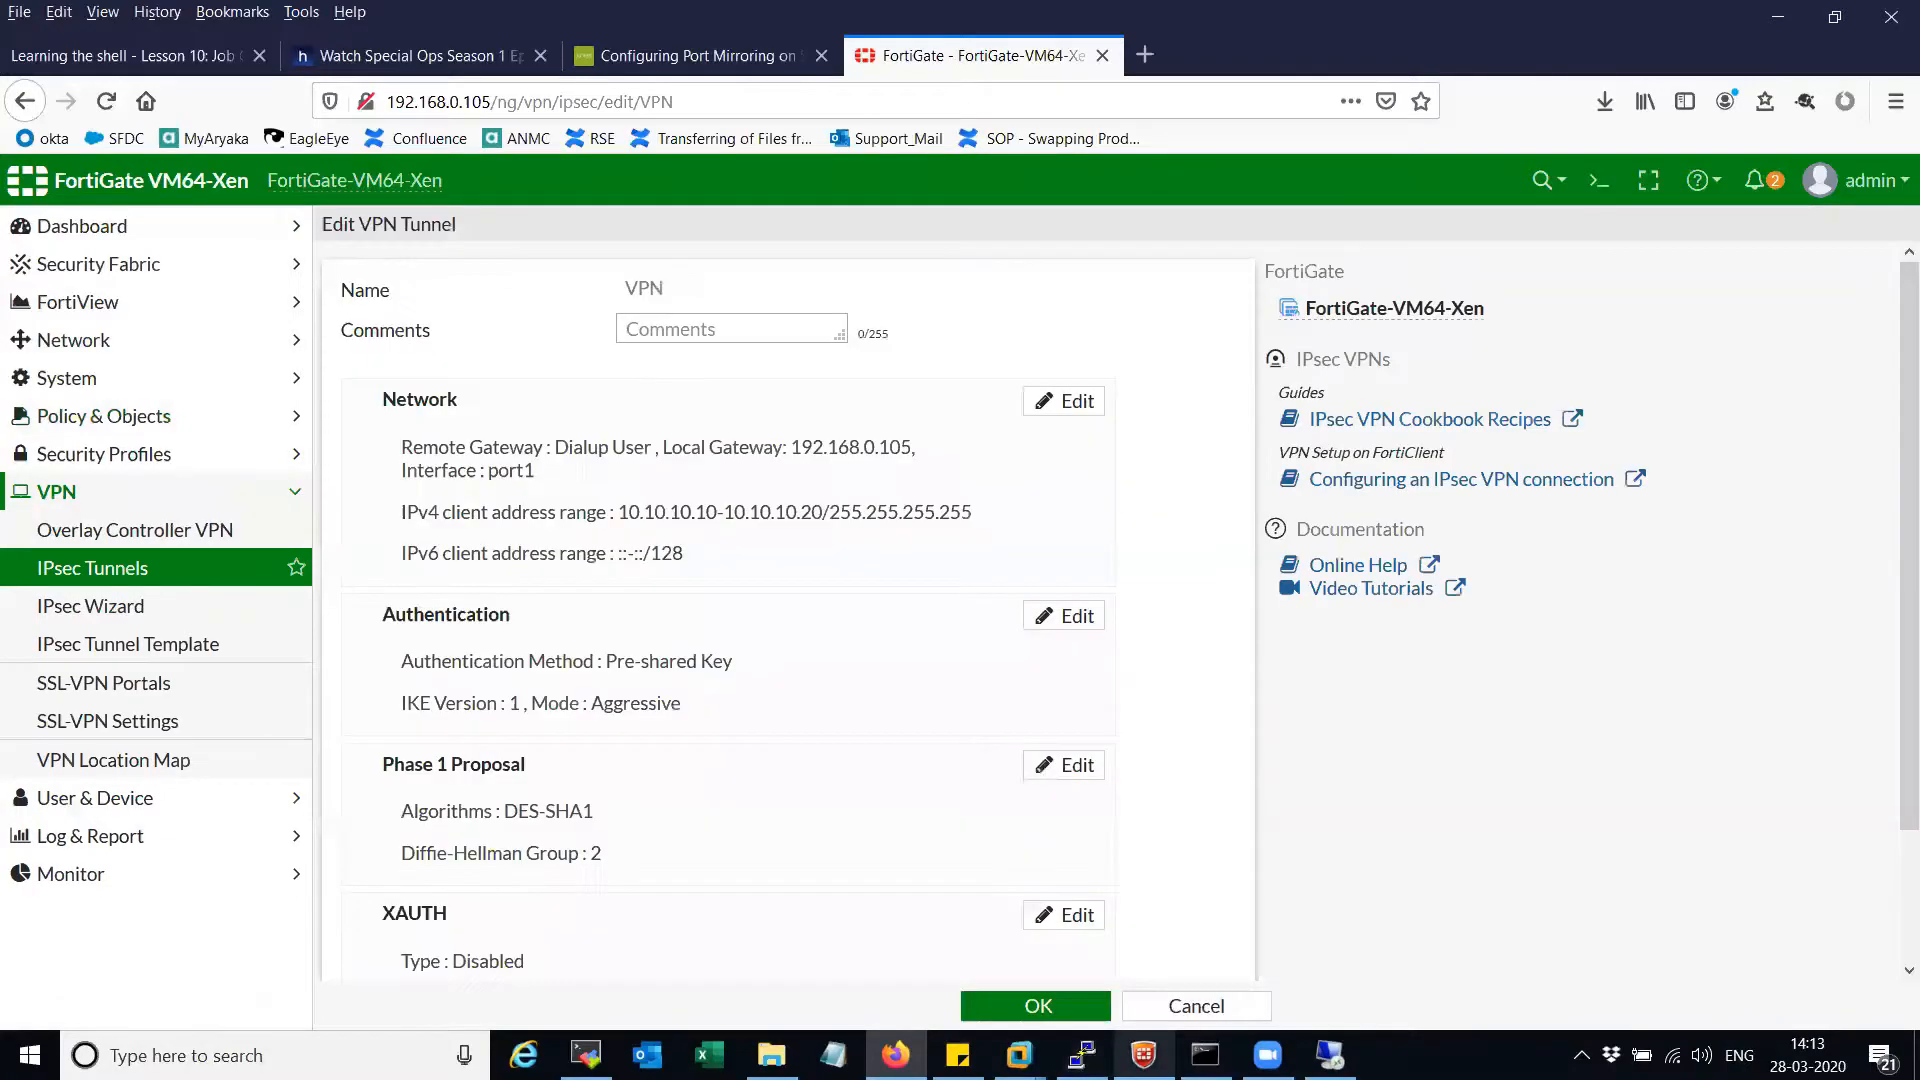
- Switch to FortiClient and start a new VPN connection of type IPsec VPN
click(1143, 1054)
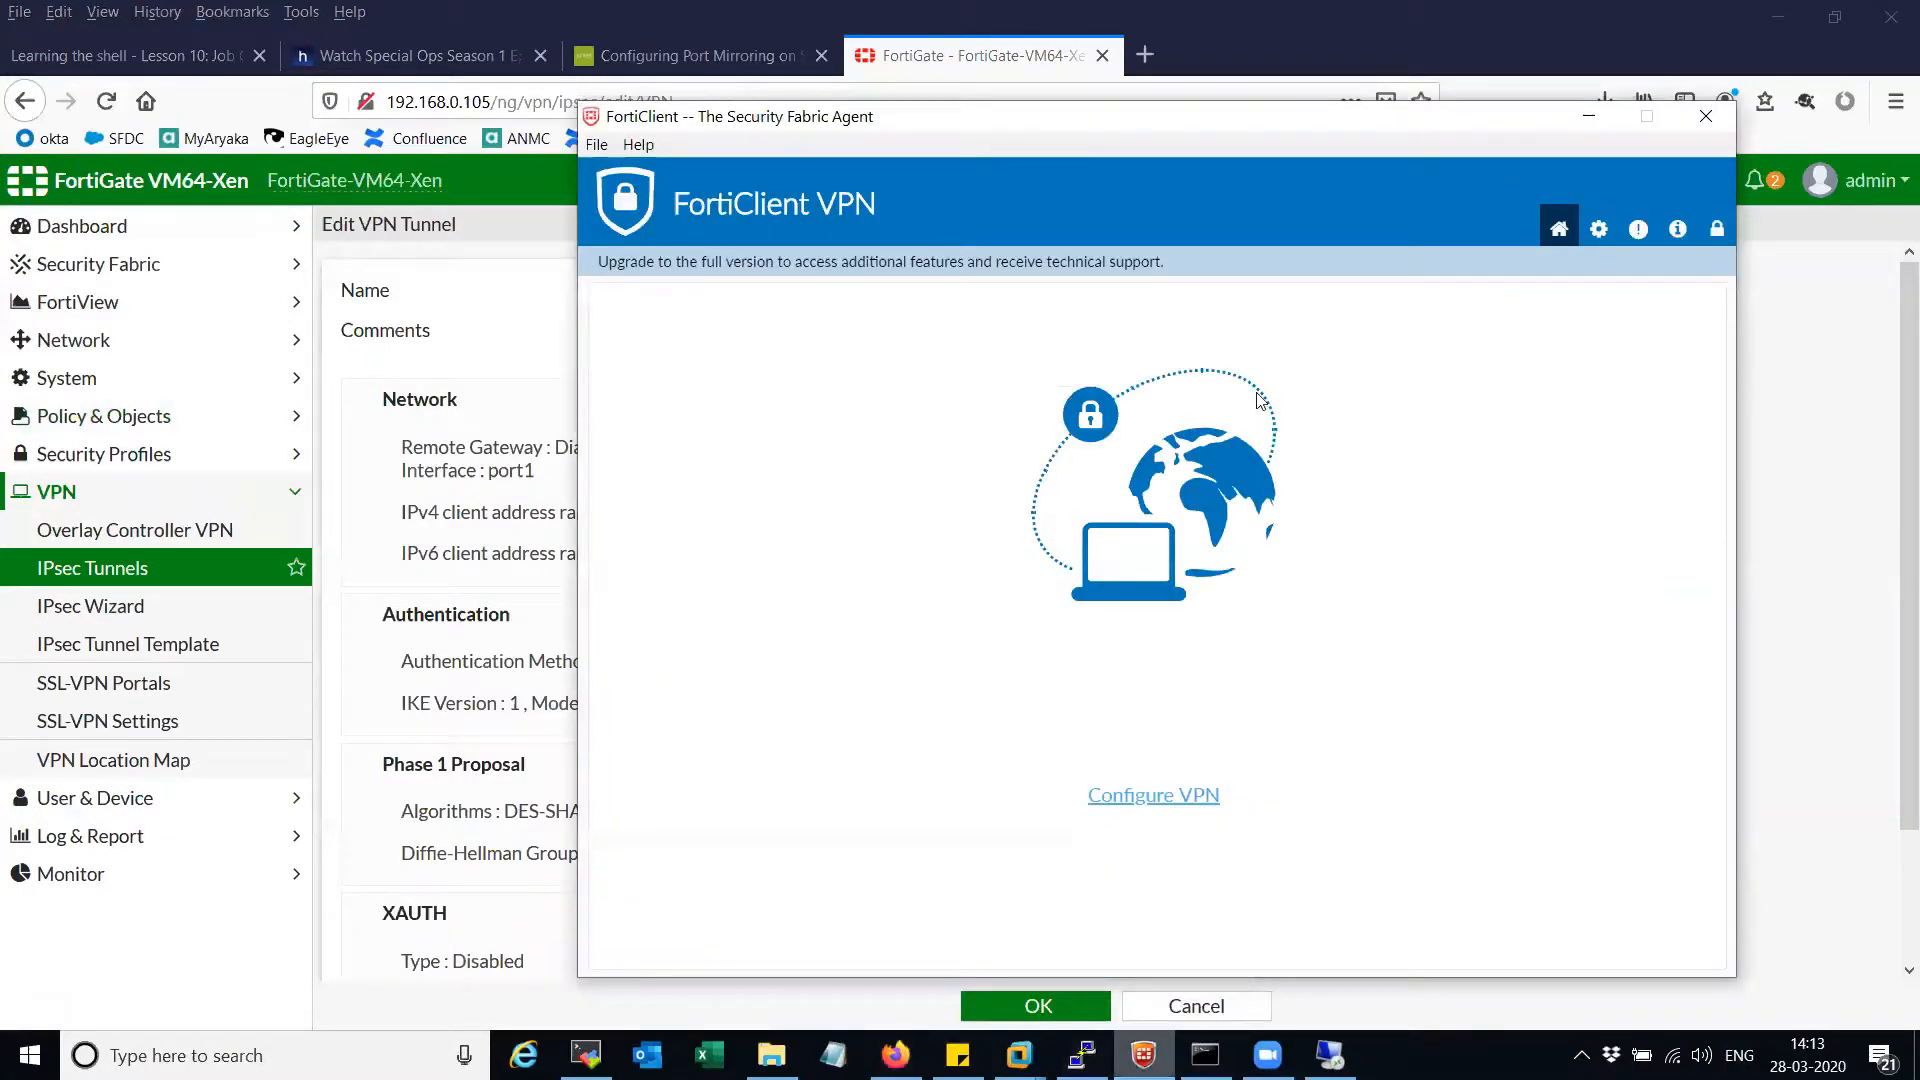
drag(1141, 124, 1175, 114)
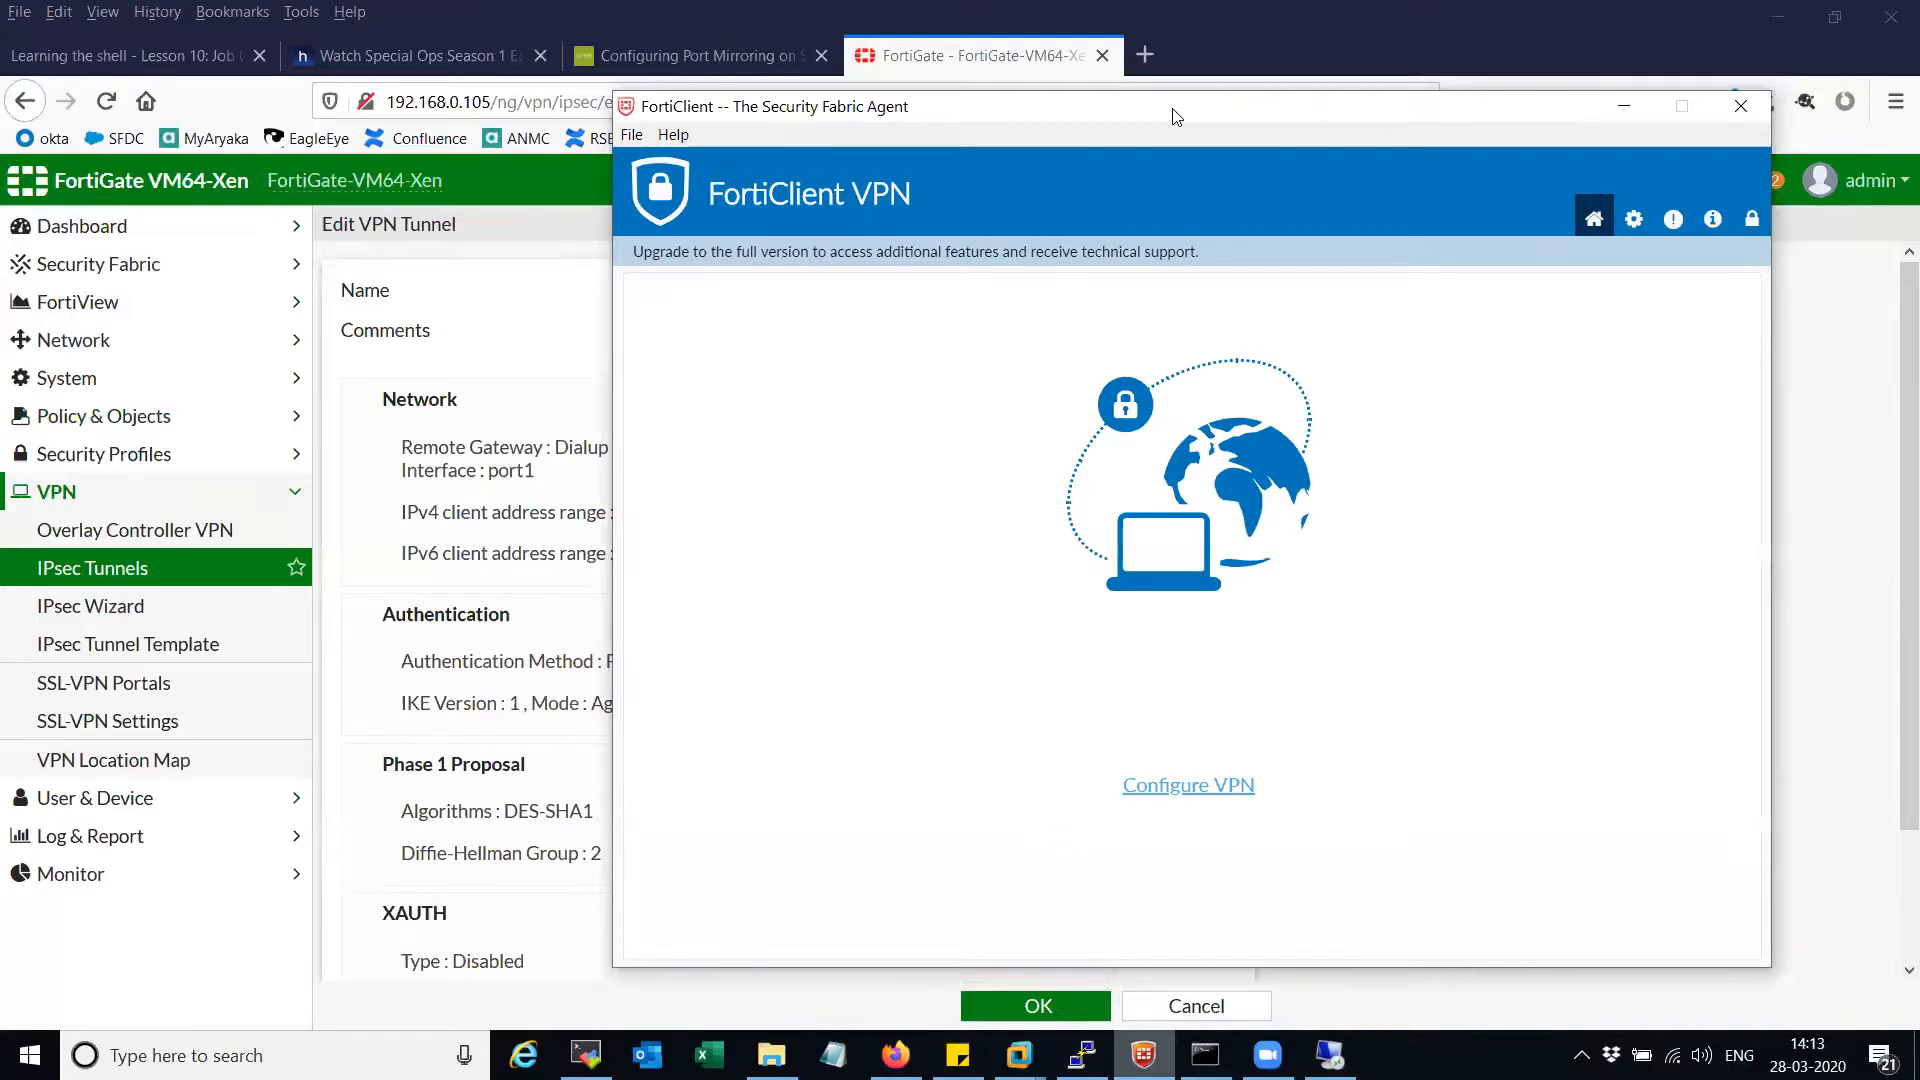
drag(1152, 116, 1033, 113)
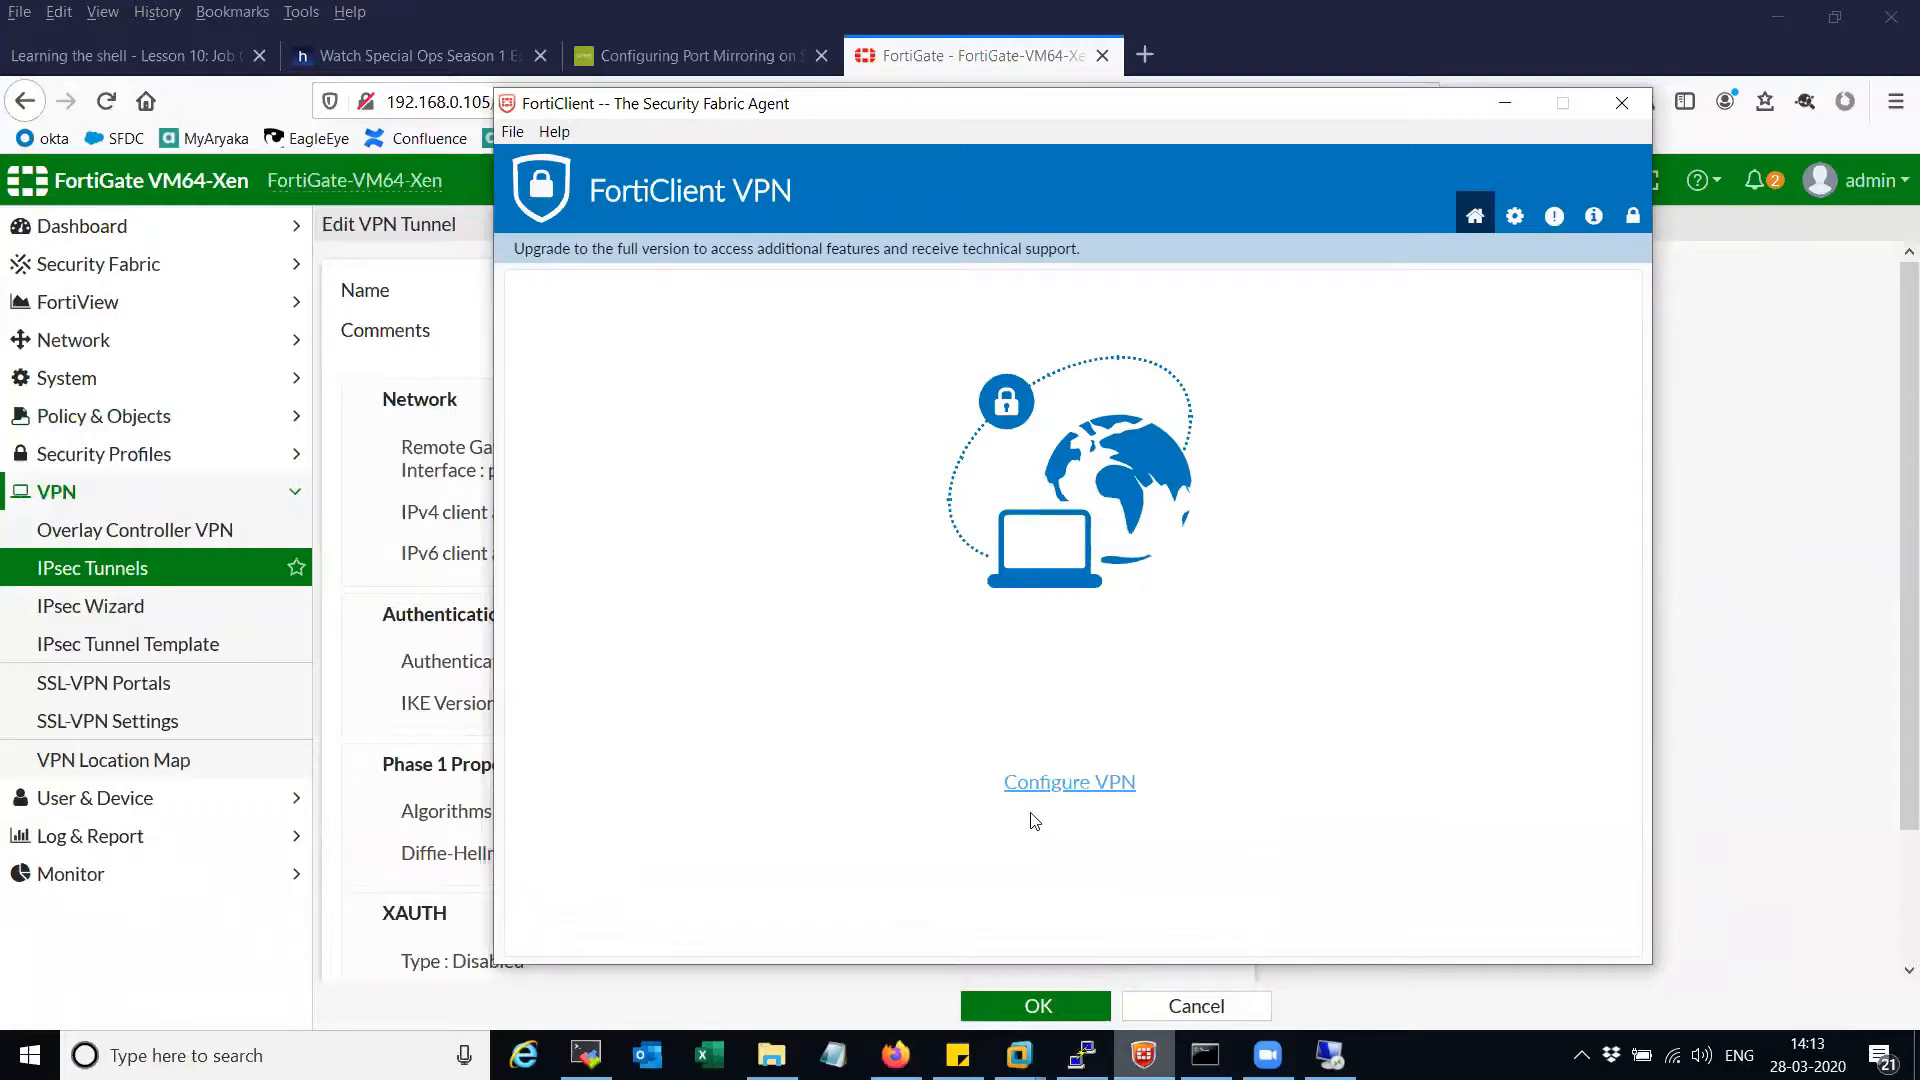
click(1037, 786)
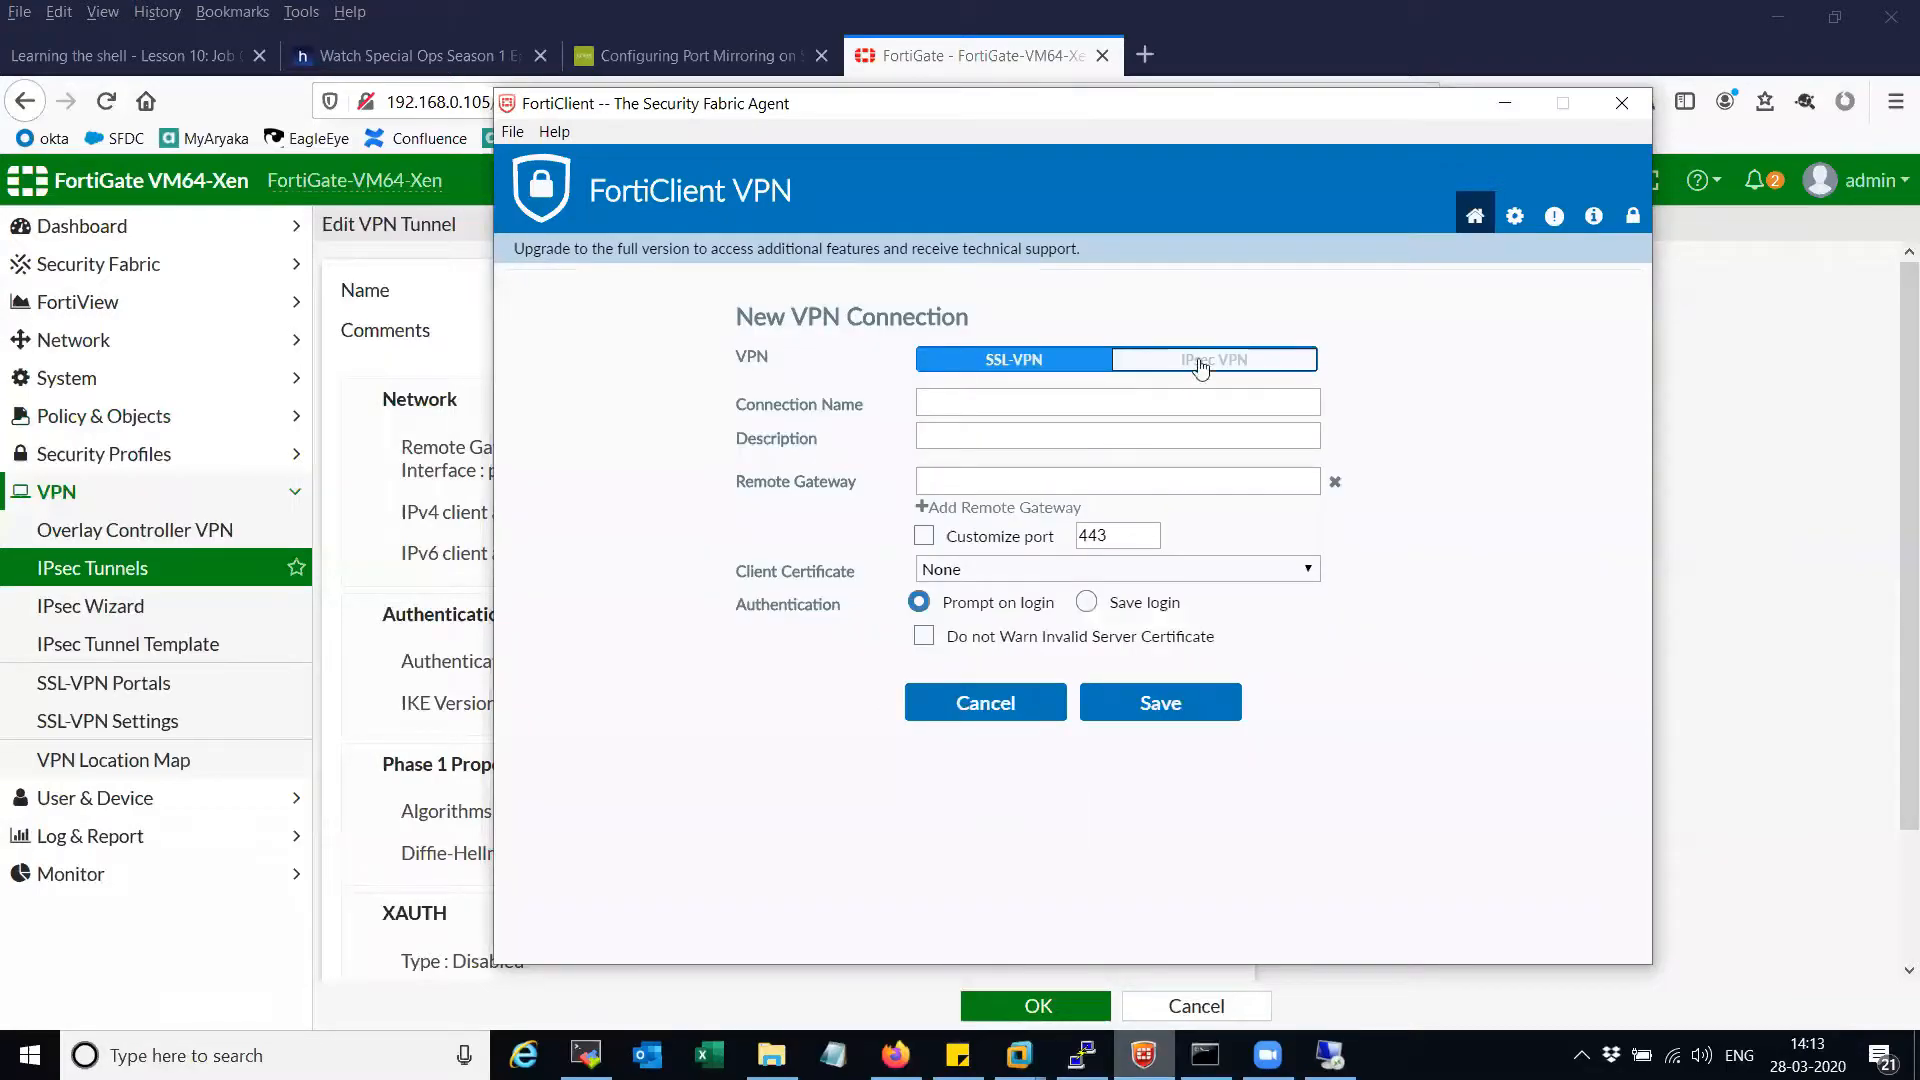
click(1201, 366)
click(1086, 403)
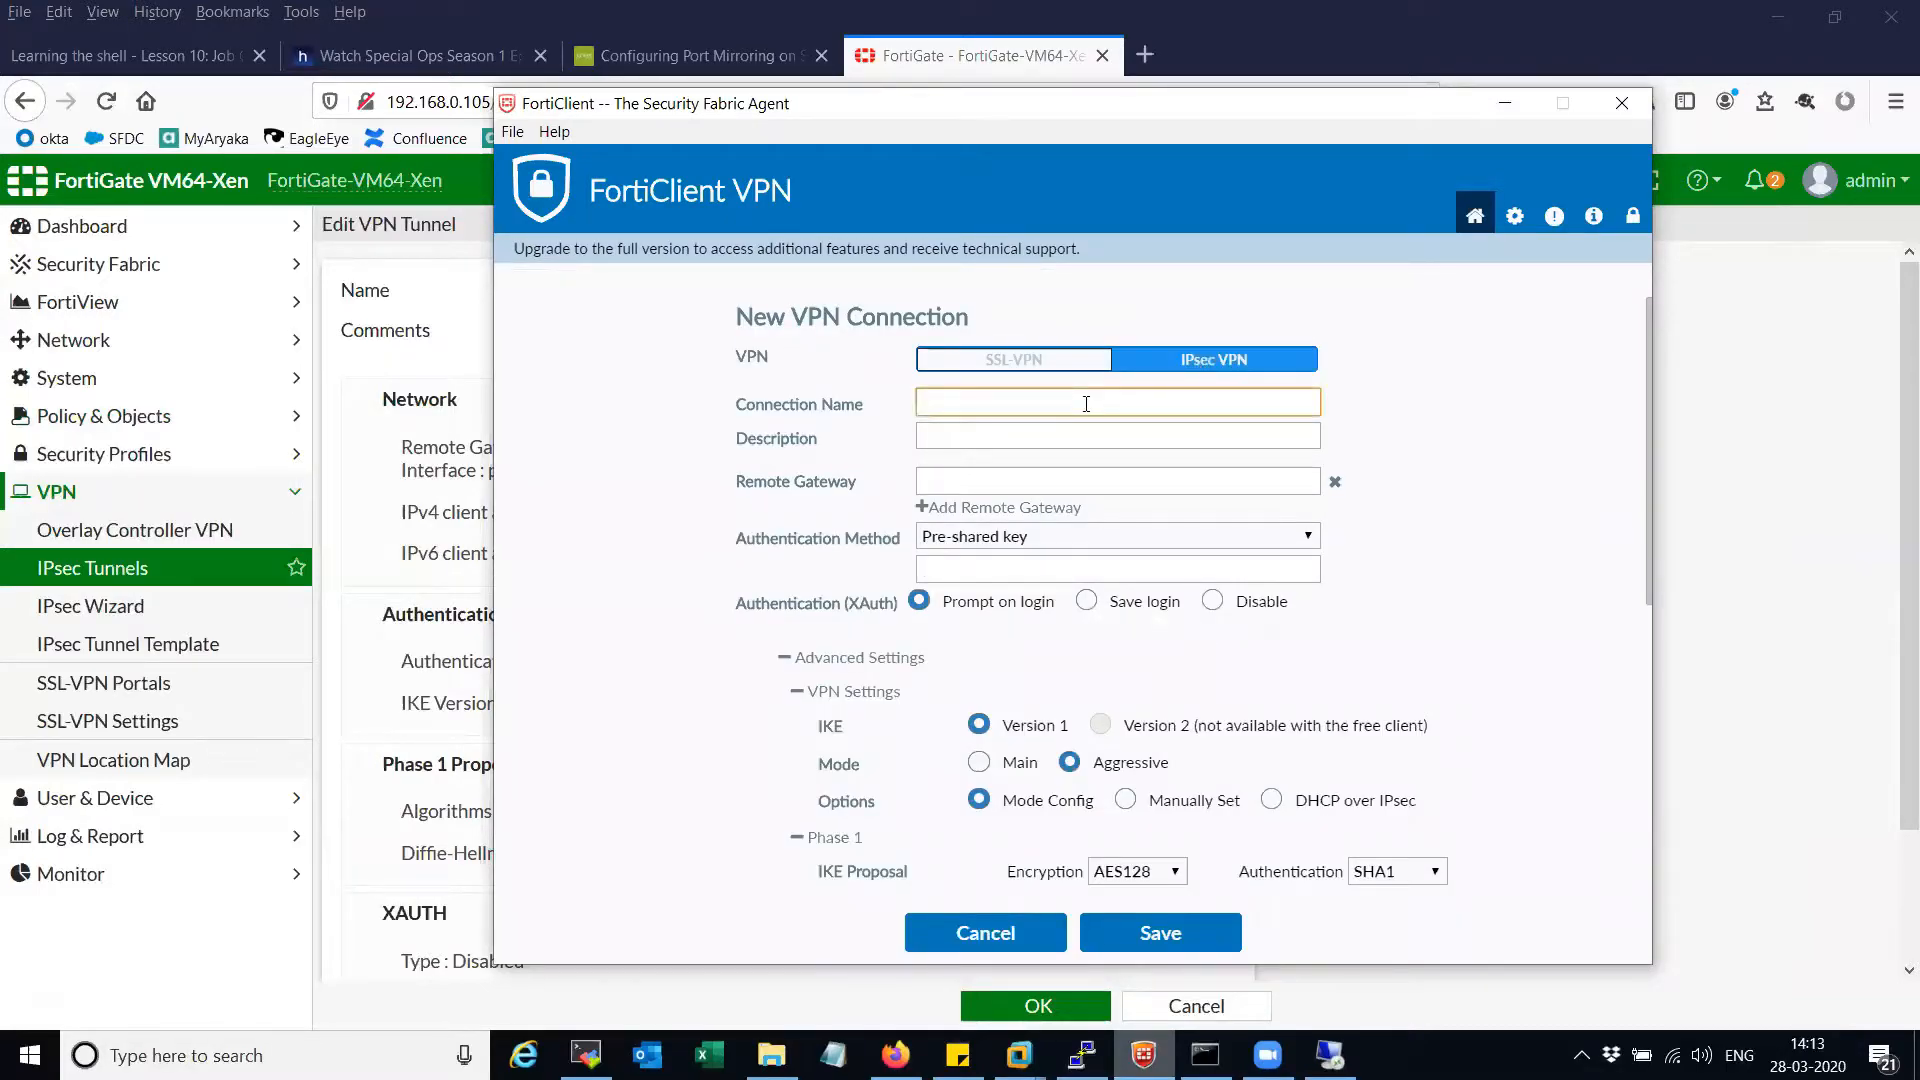
- Name the new VPN connection VPN and set its remote gateway to 192.168.0.105
text(VPN)
click(1042, 484)
text(192)
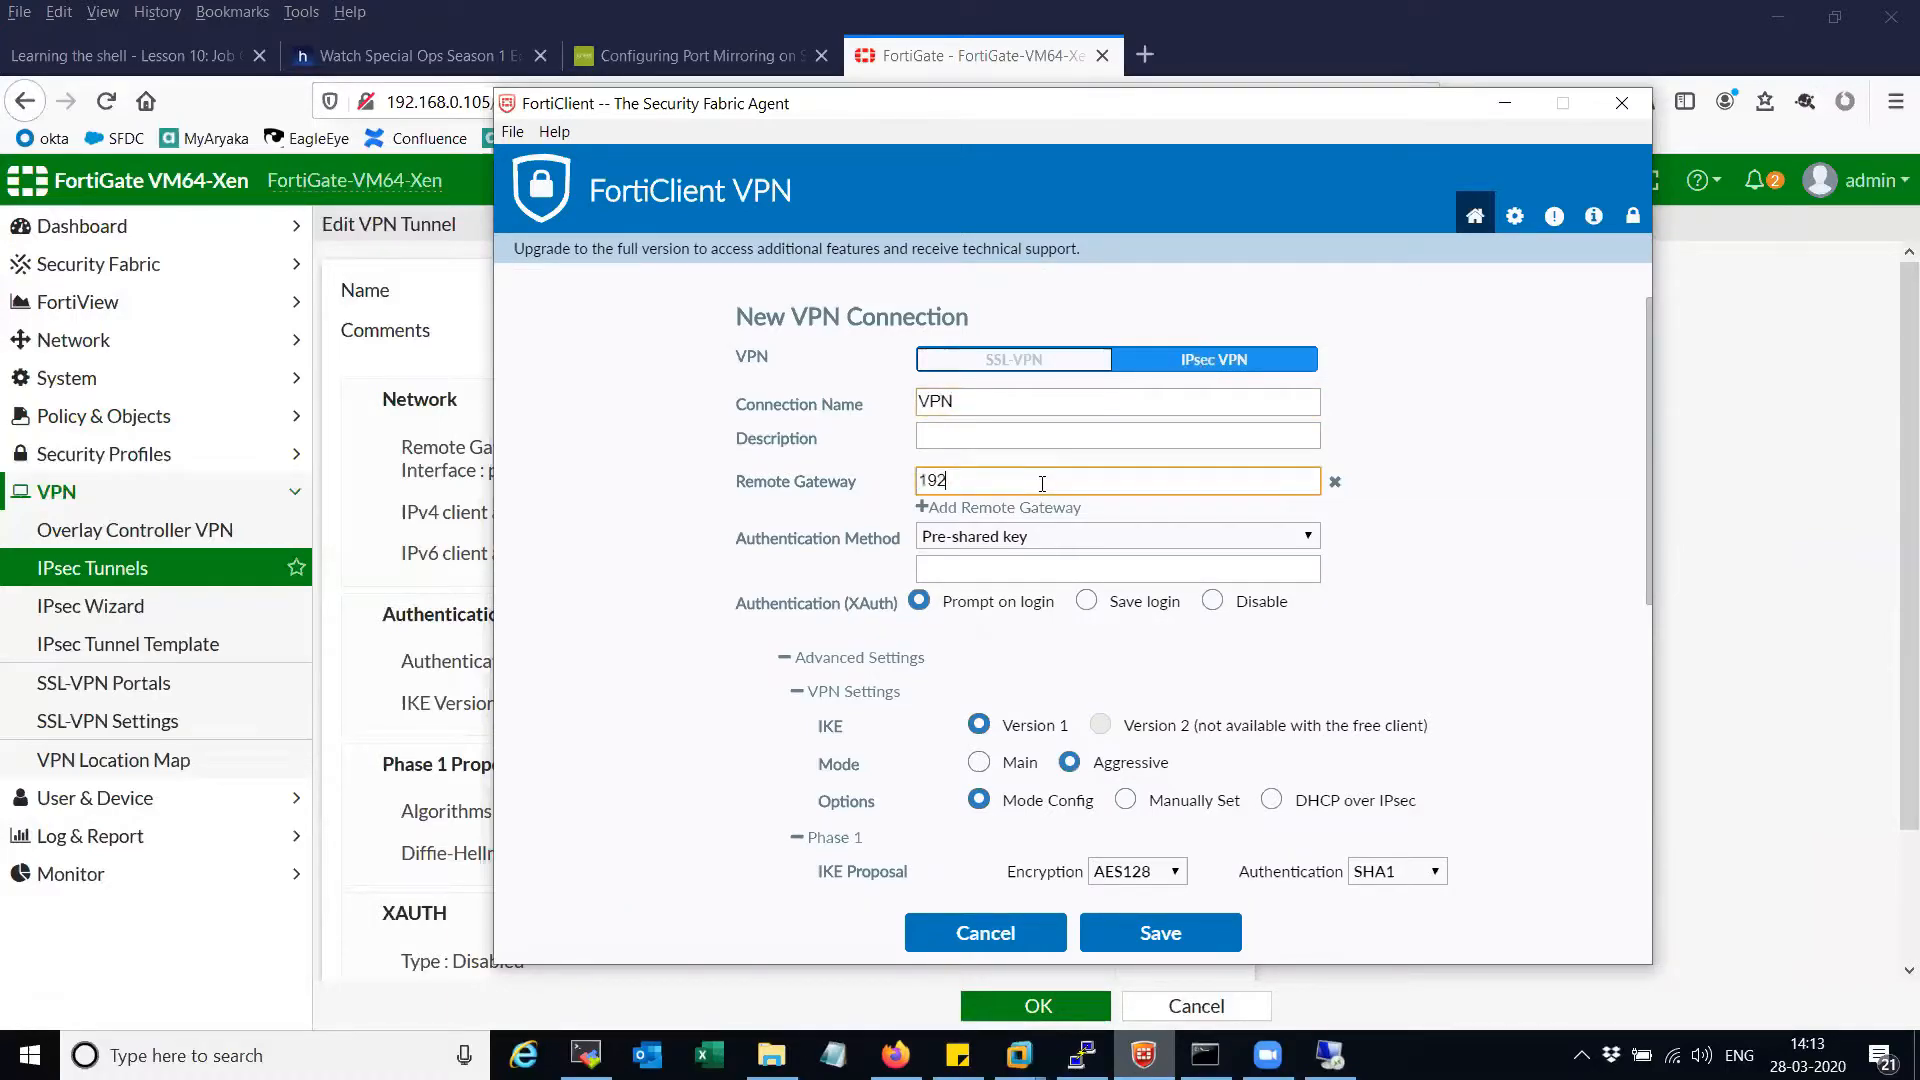
text(.168.0.105)
- Enter the pre-shared key for the connection and disable XAuth authentication
click(978, 568)
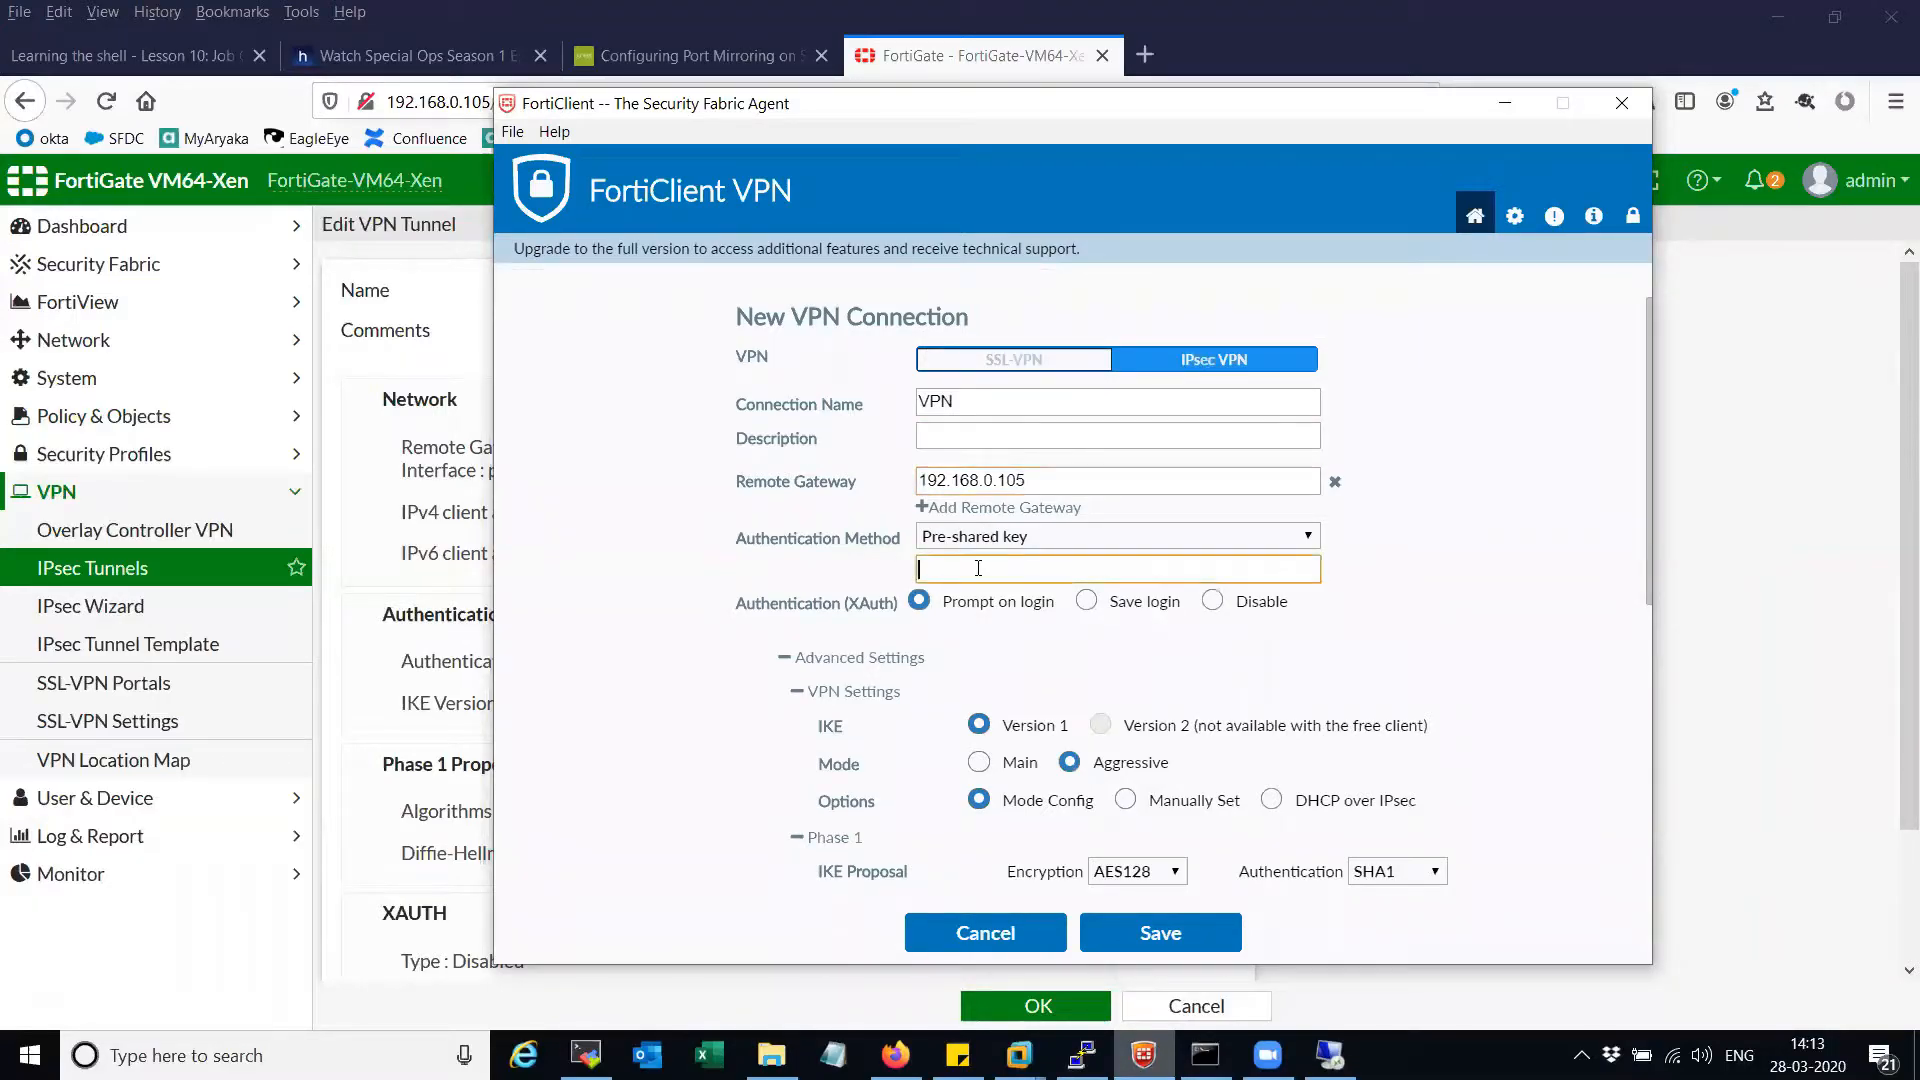
text(••••••)
click(1222, 603)
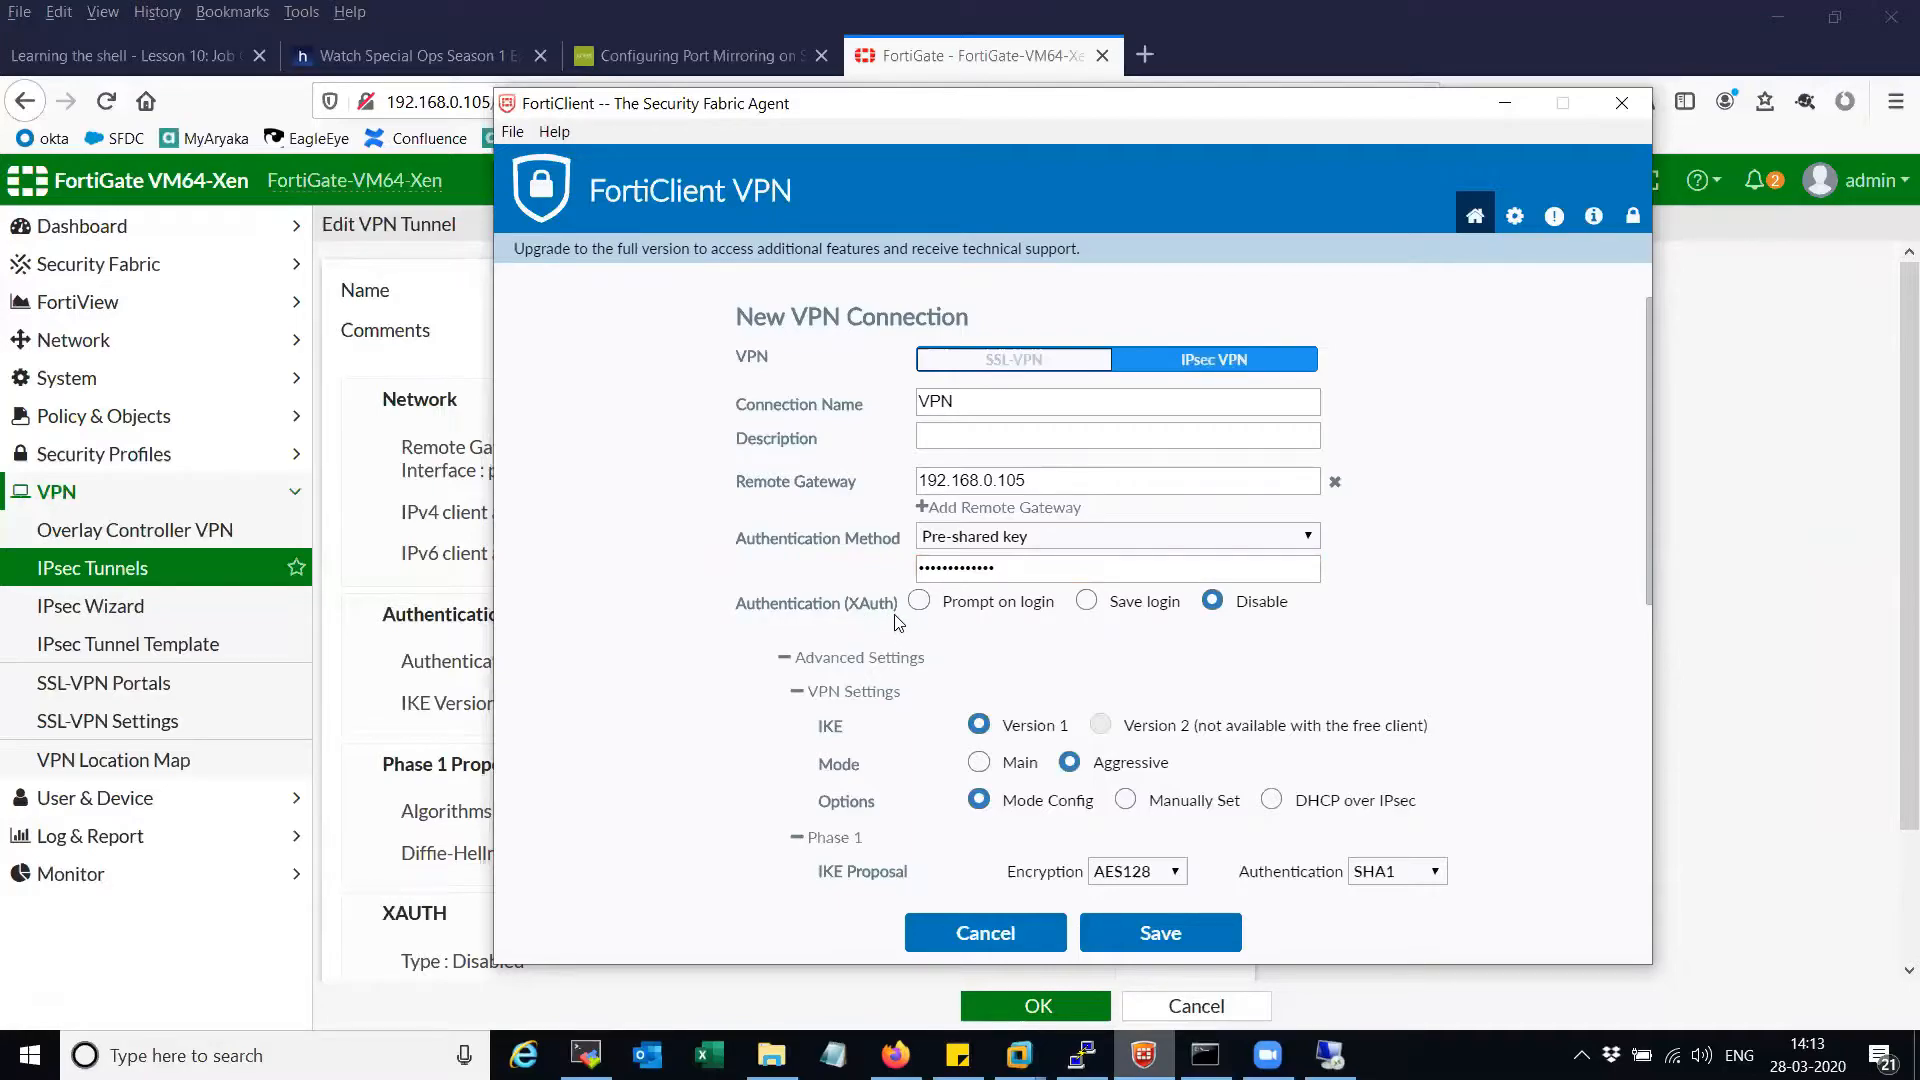
- Select Aggressive mode and the Mode Config option in the connection's advanced VPN settings
scroll(915, 640, down, 3)
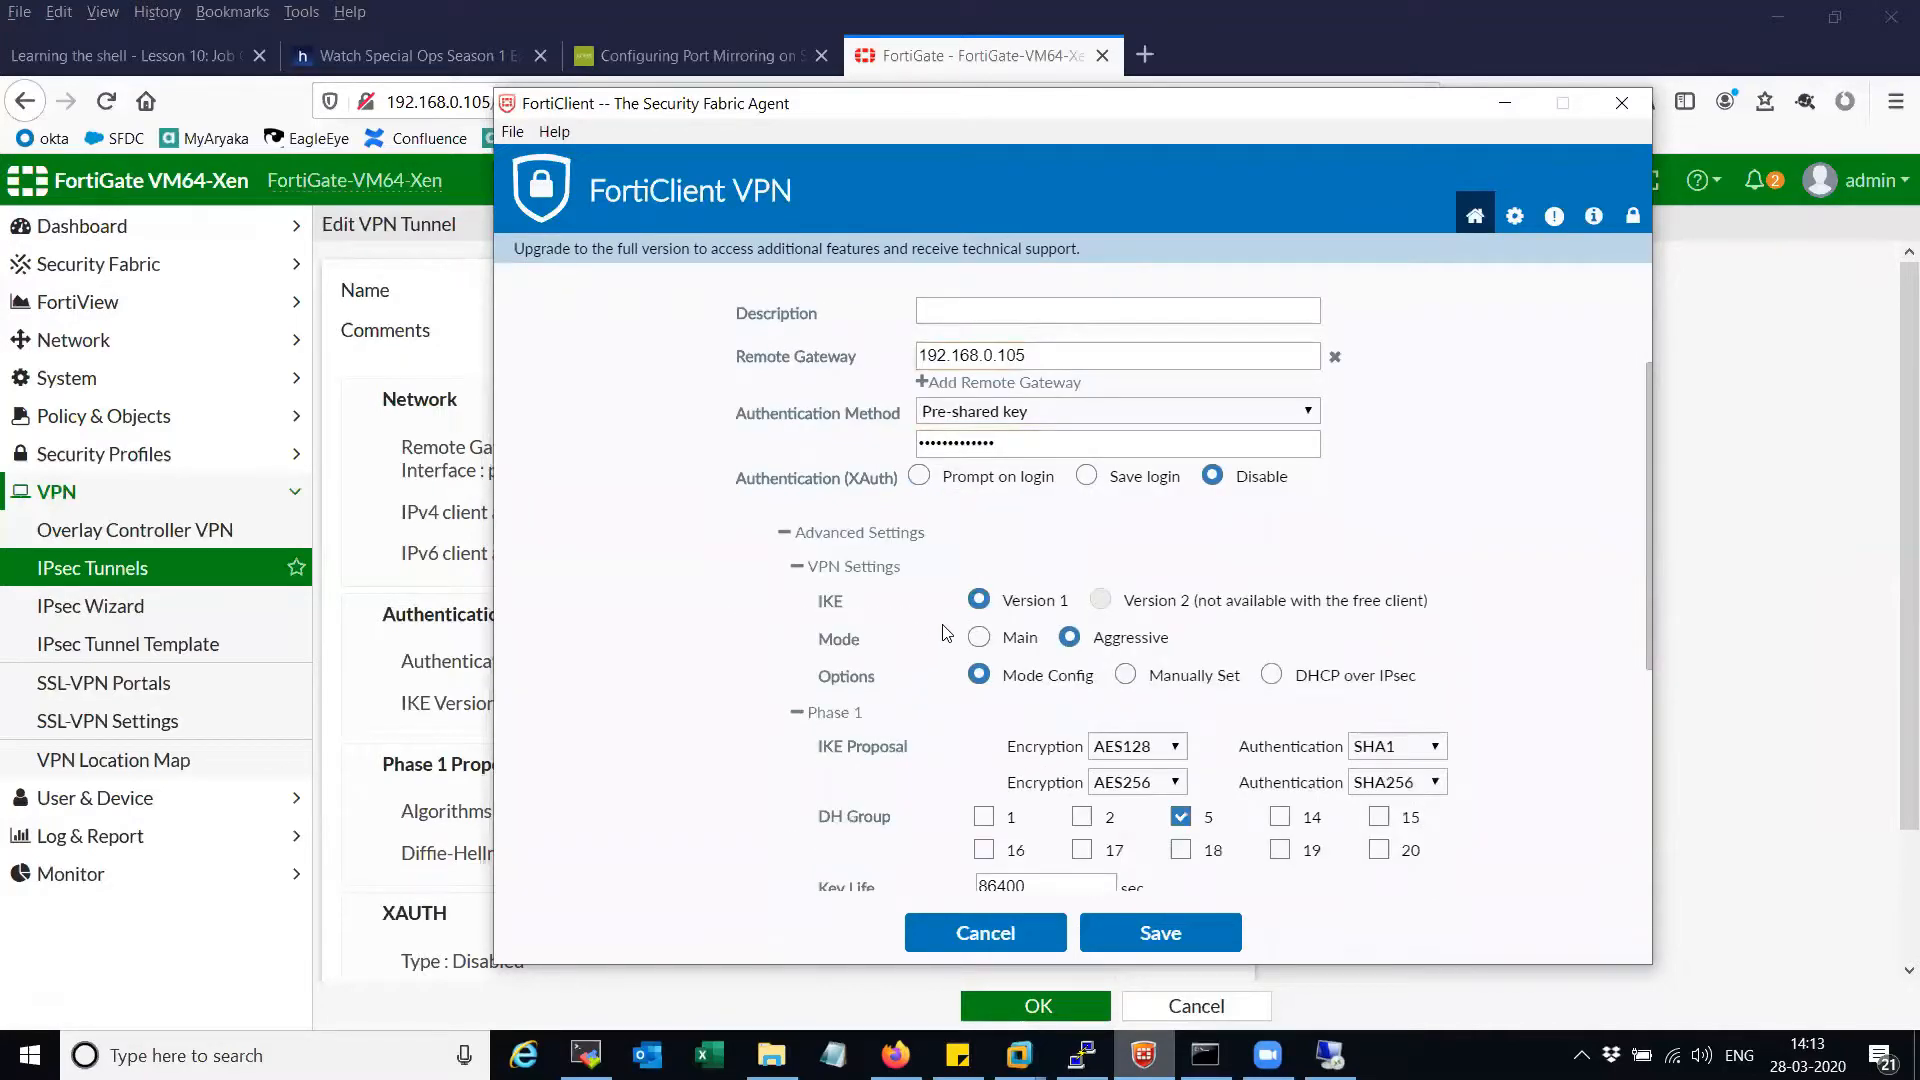
scroll(1029, 637, down, 3)
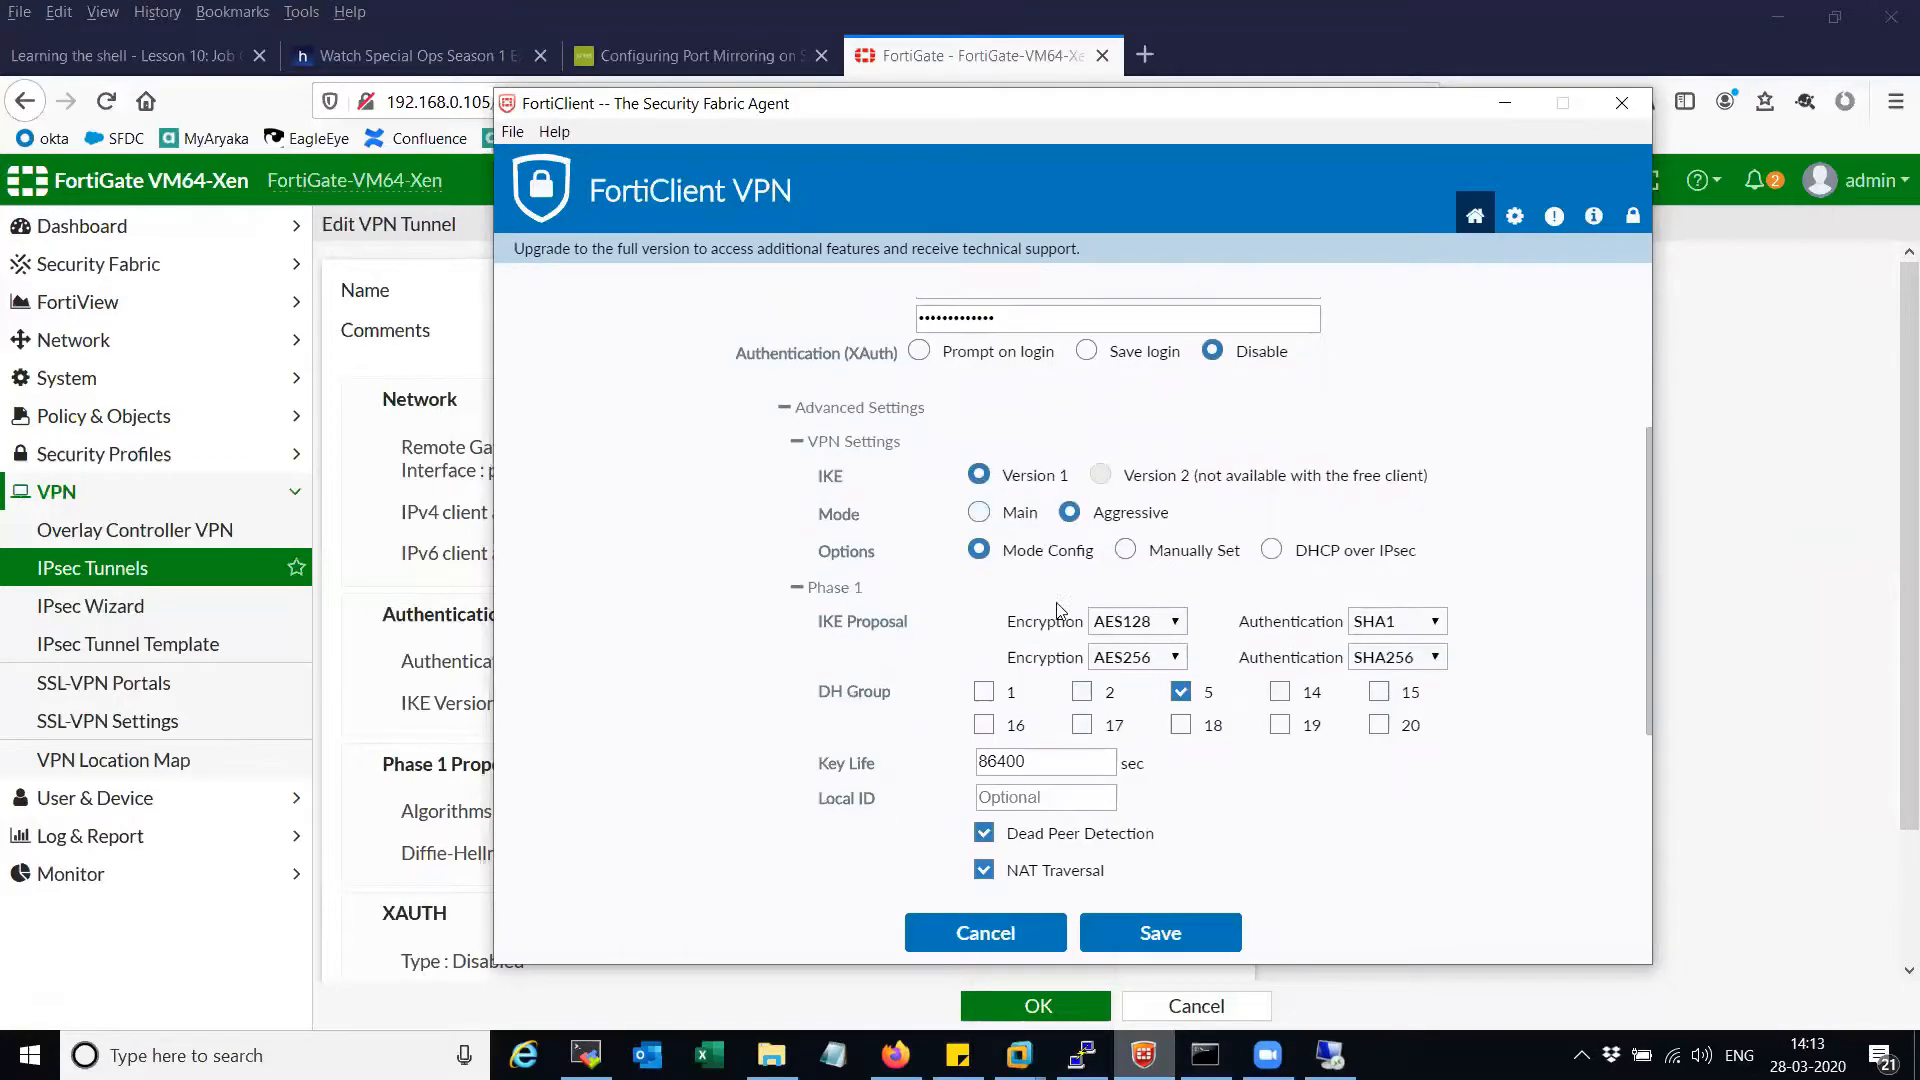
click(1069, 514)
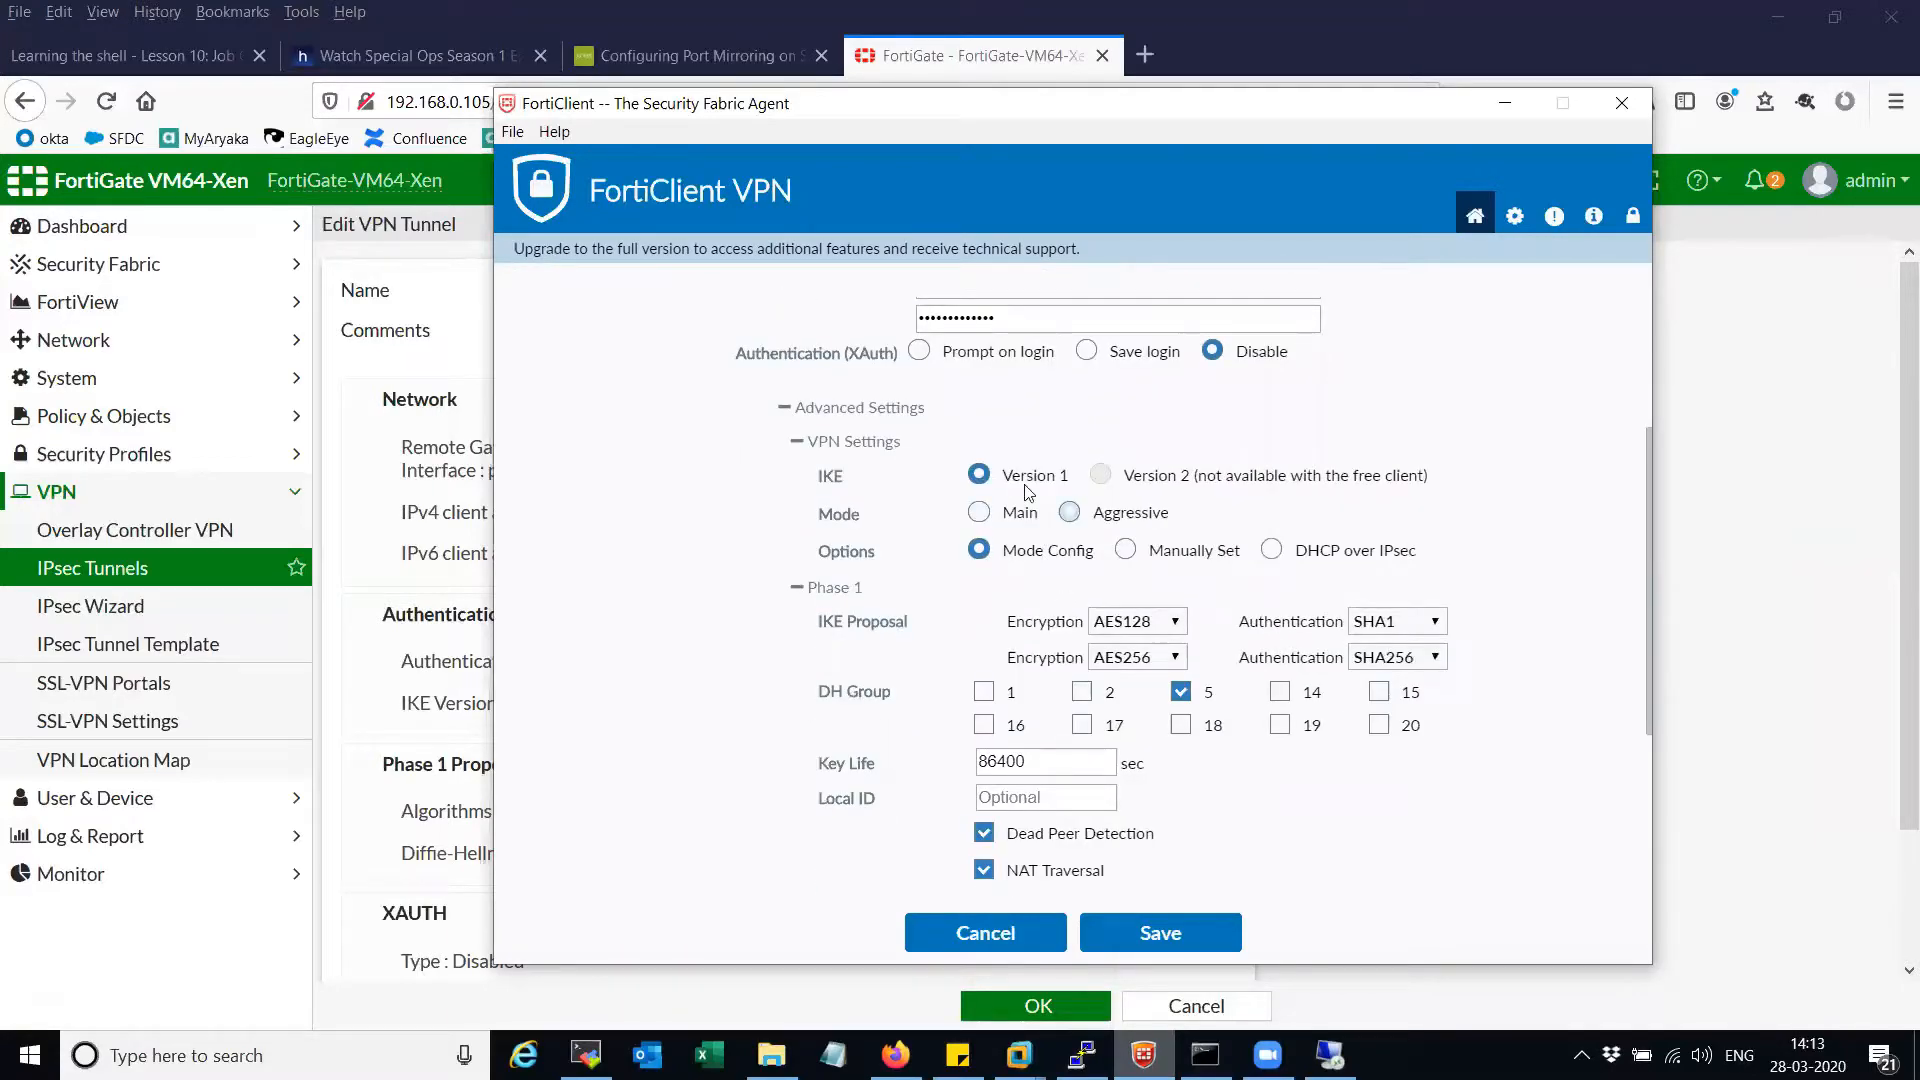
click(978, 551)
- Switch to the FortiGate page and review the VPN tunnel's network settings, including mode config and client address range
click(1498, 105)
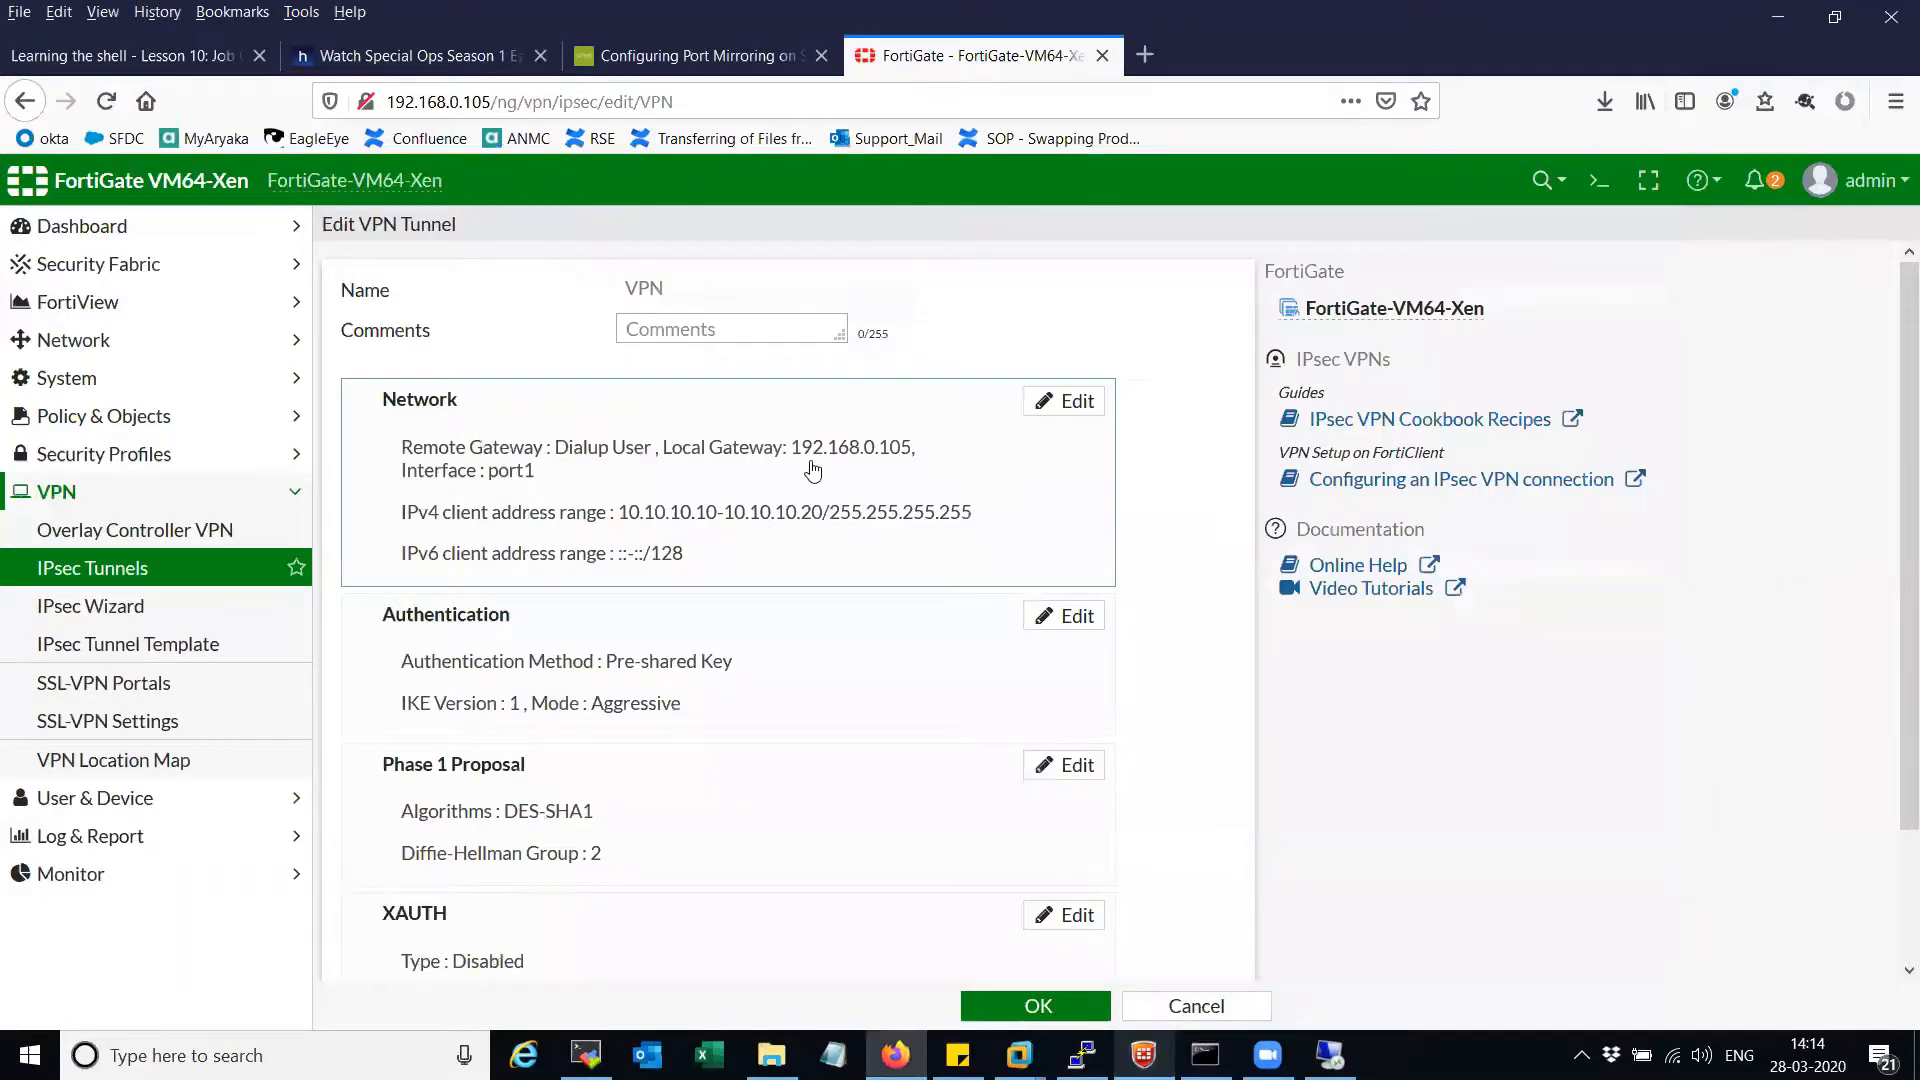
click(830, 457)
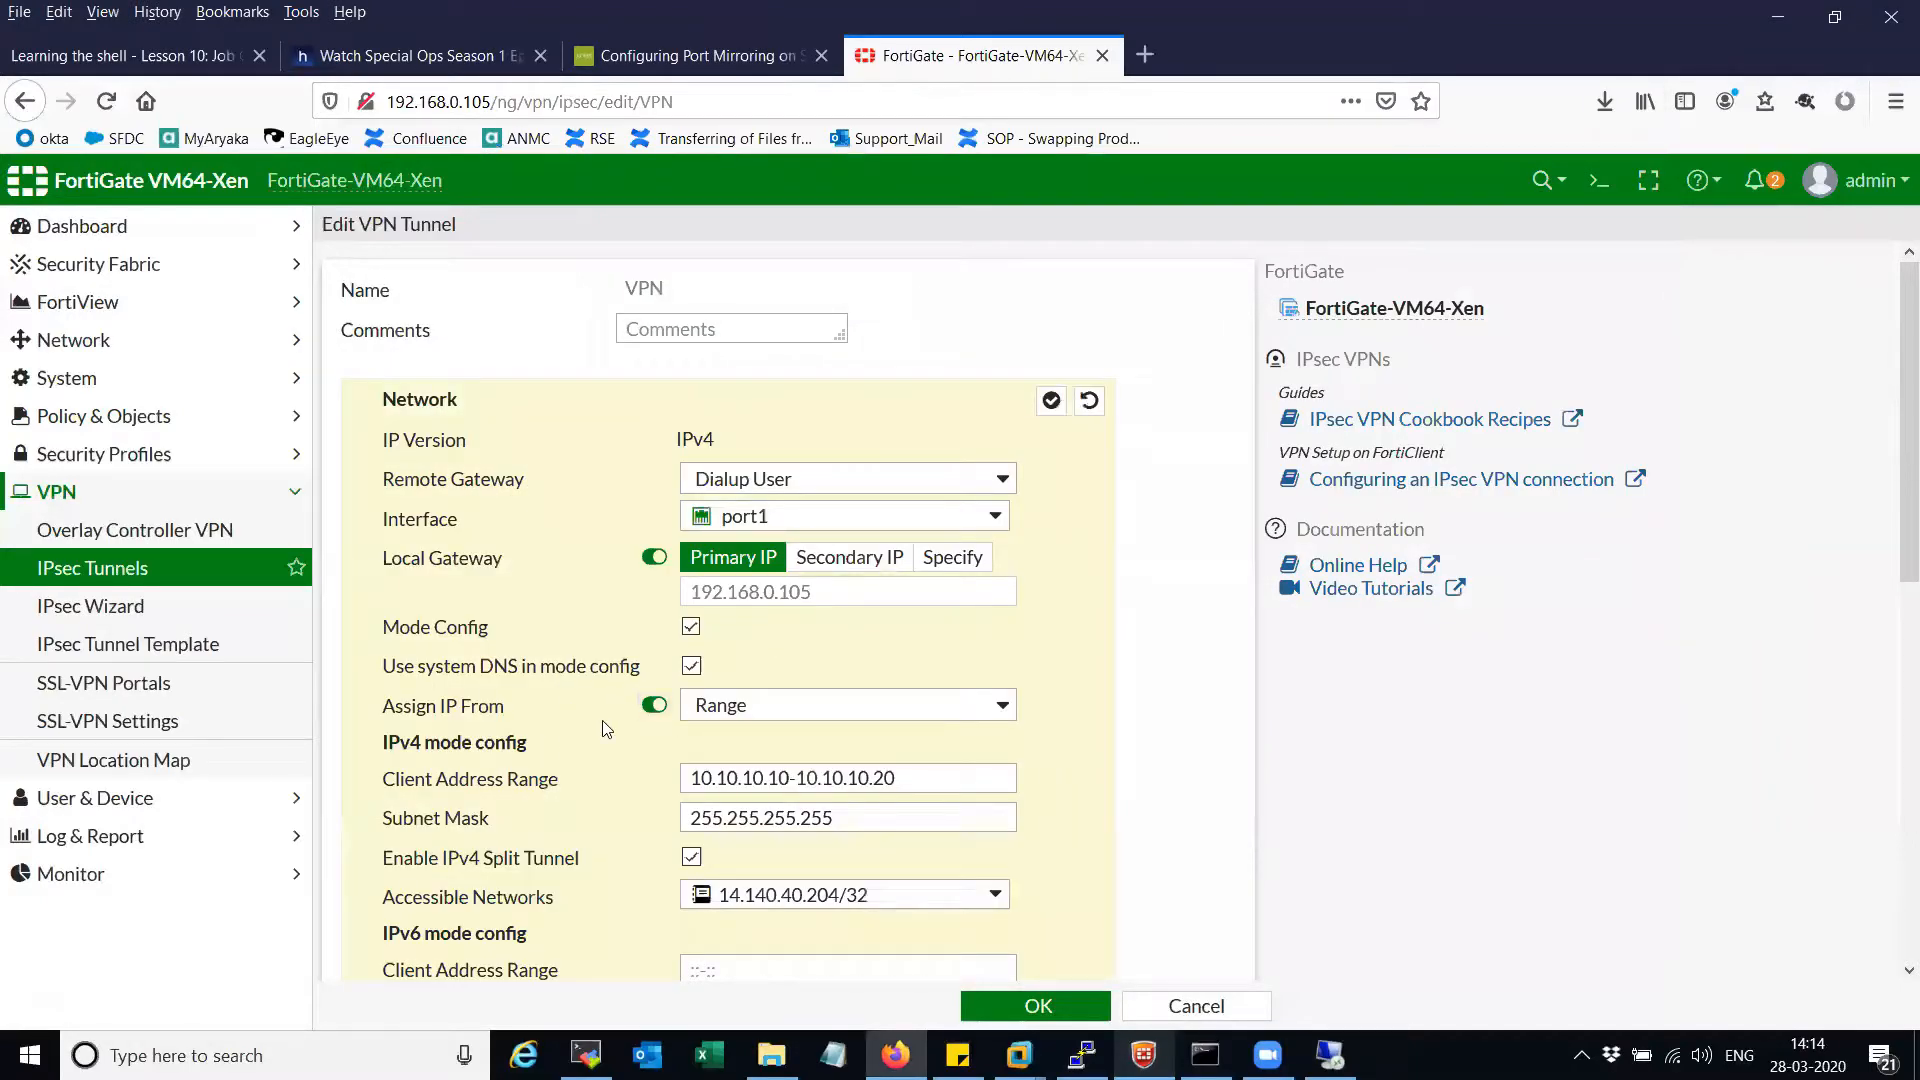
scroll(613, 727, down, 1)
scroll(613, 727, down, 3)
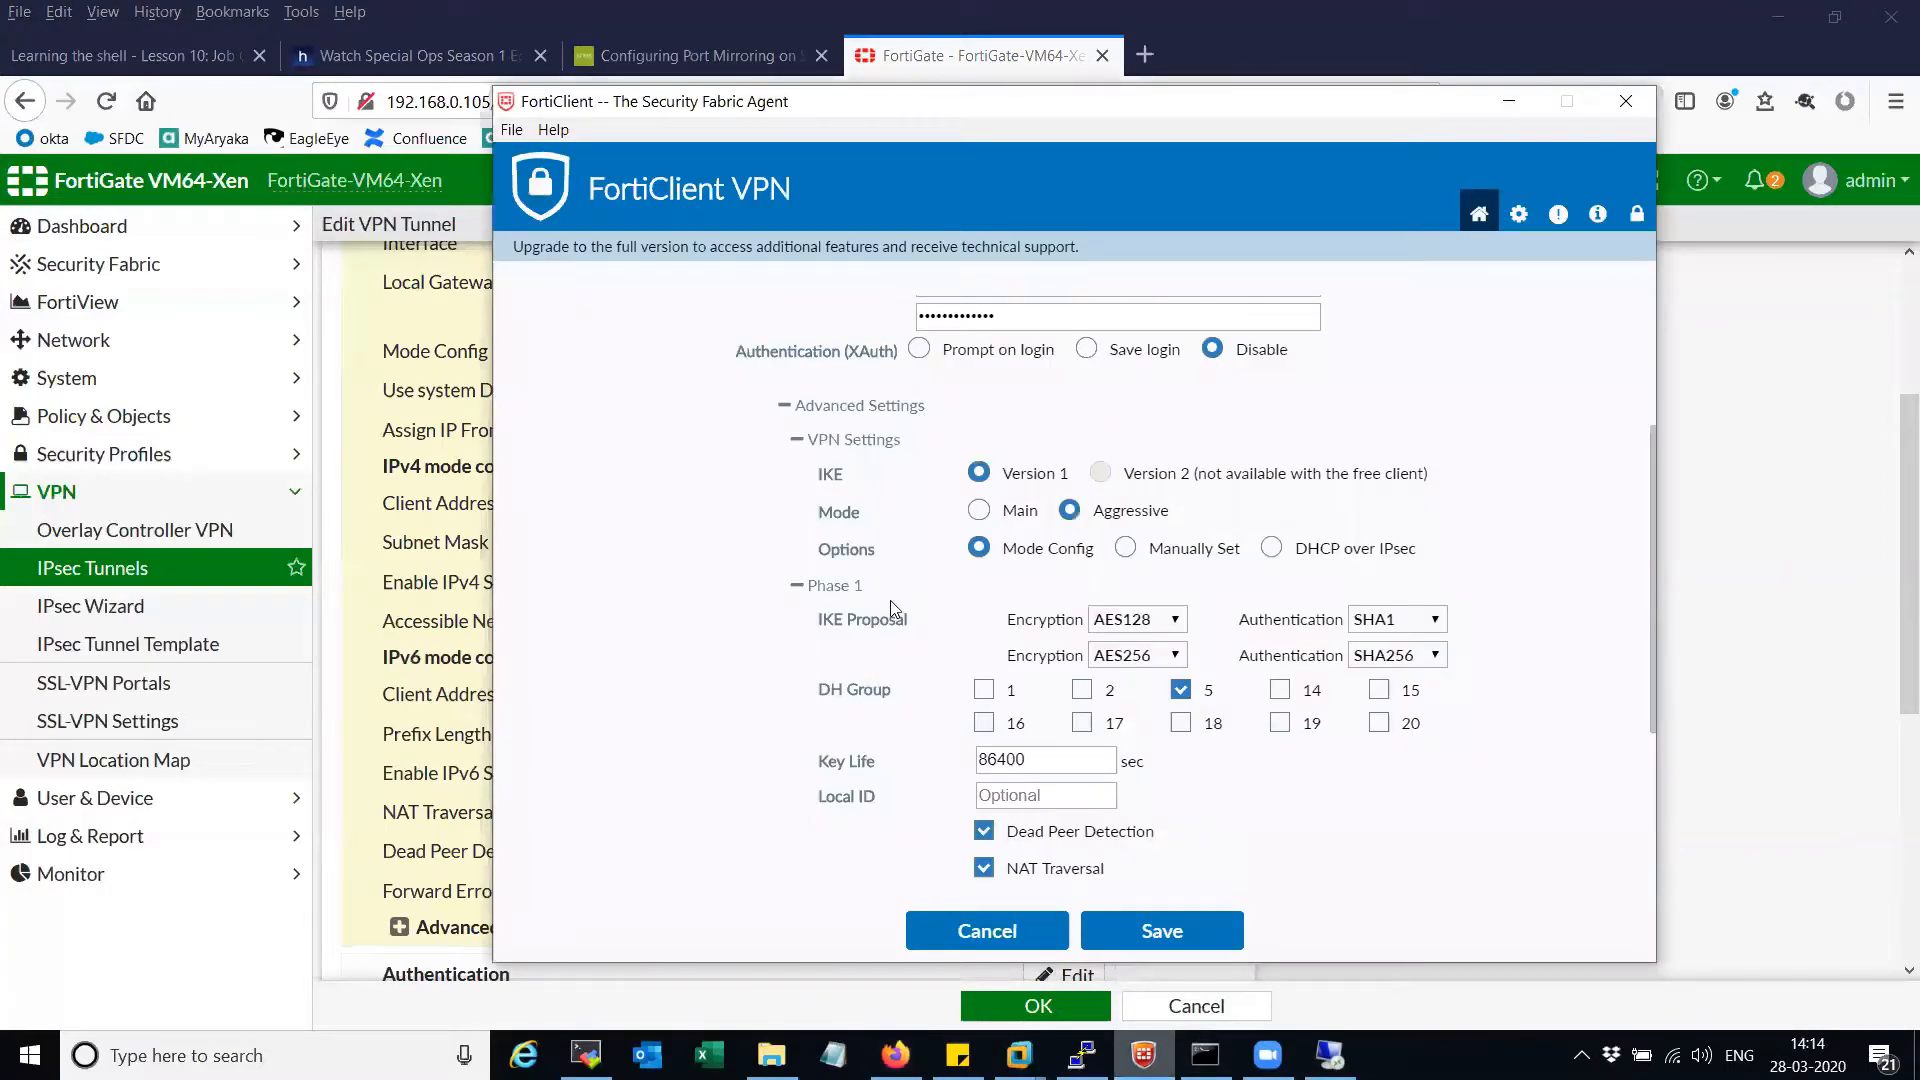
- In FortiClient, set both Phase 1 IKE proposals to DES encryption with SHA1 authentication
scroll(892, 607, down, 3)
click(1166, 496)
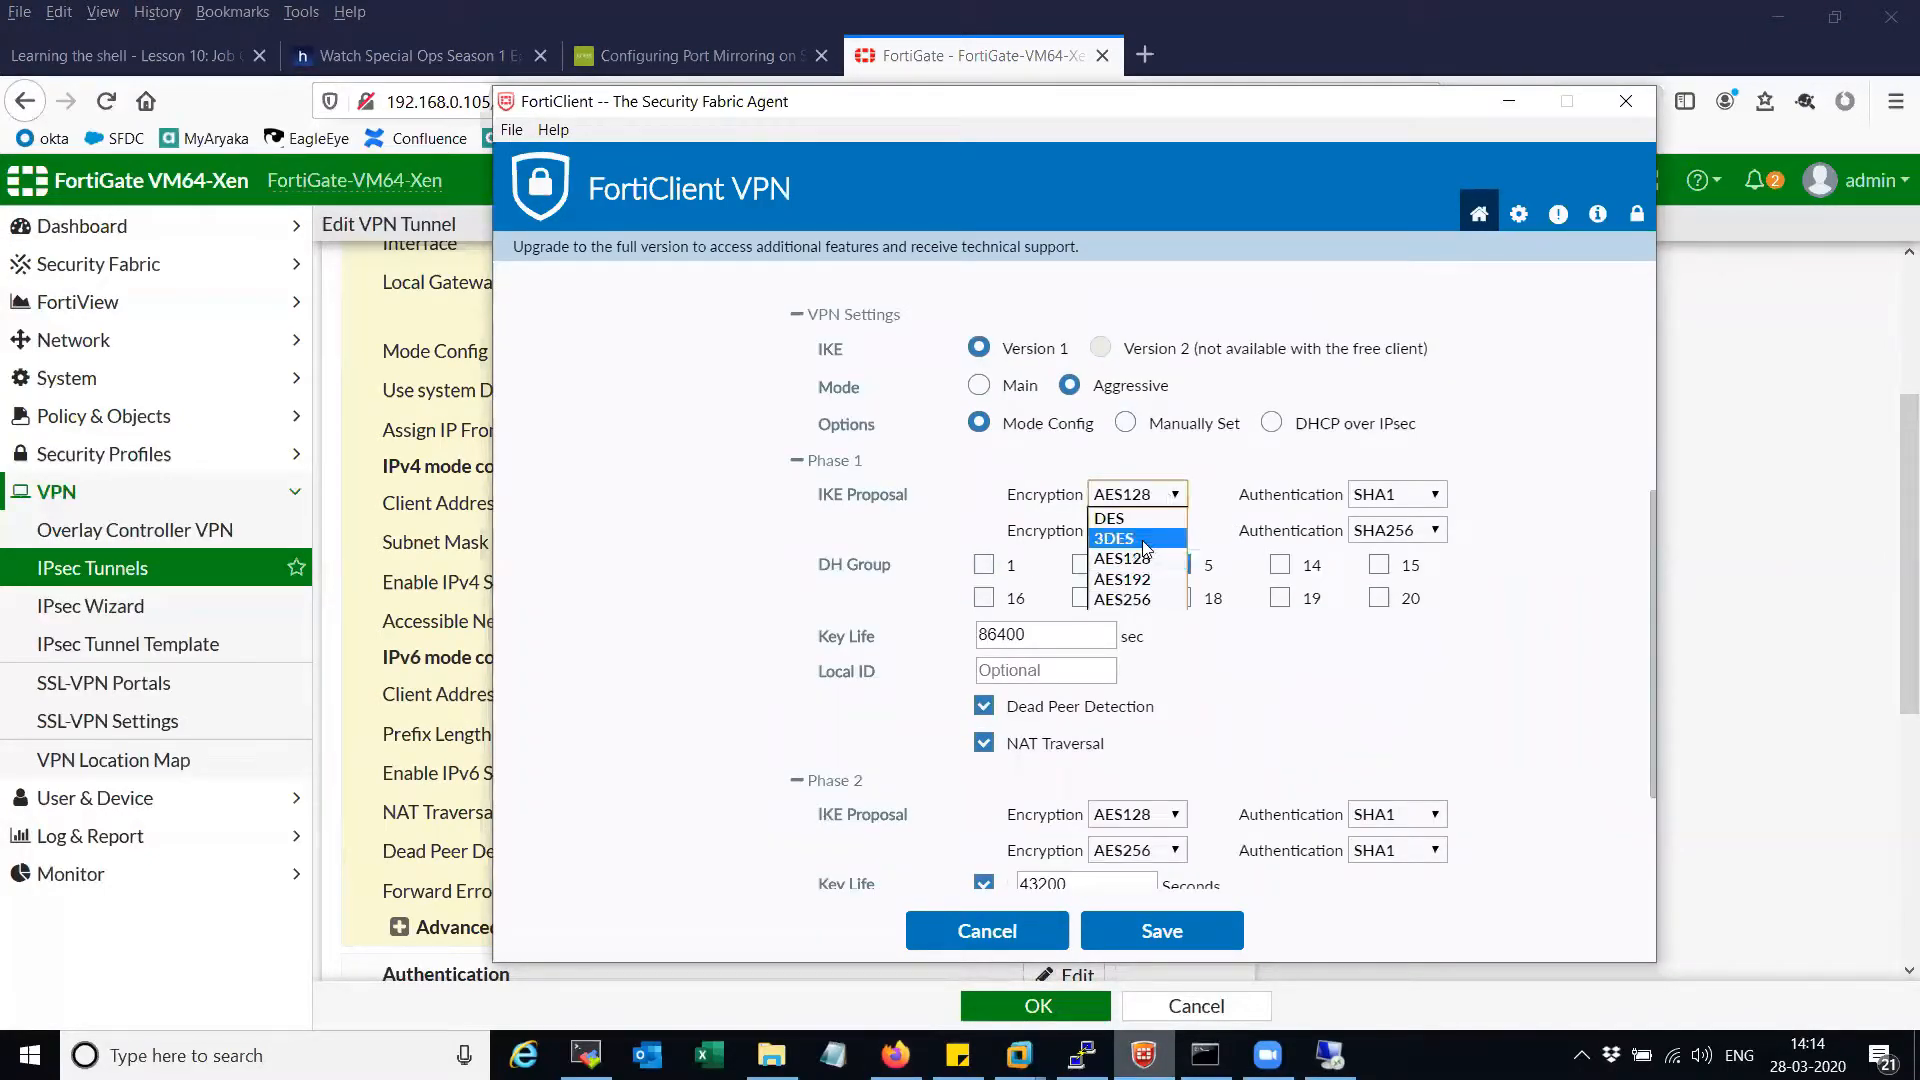
click(1120, 518)
click(1176, 529)
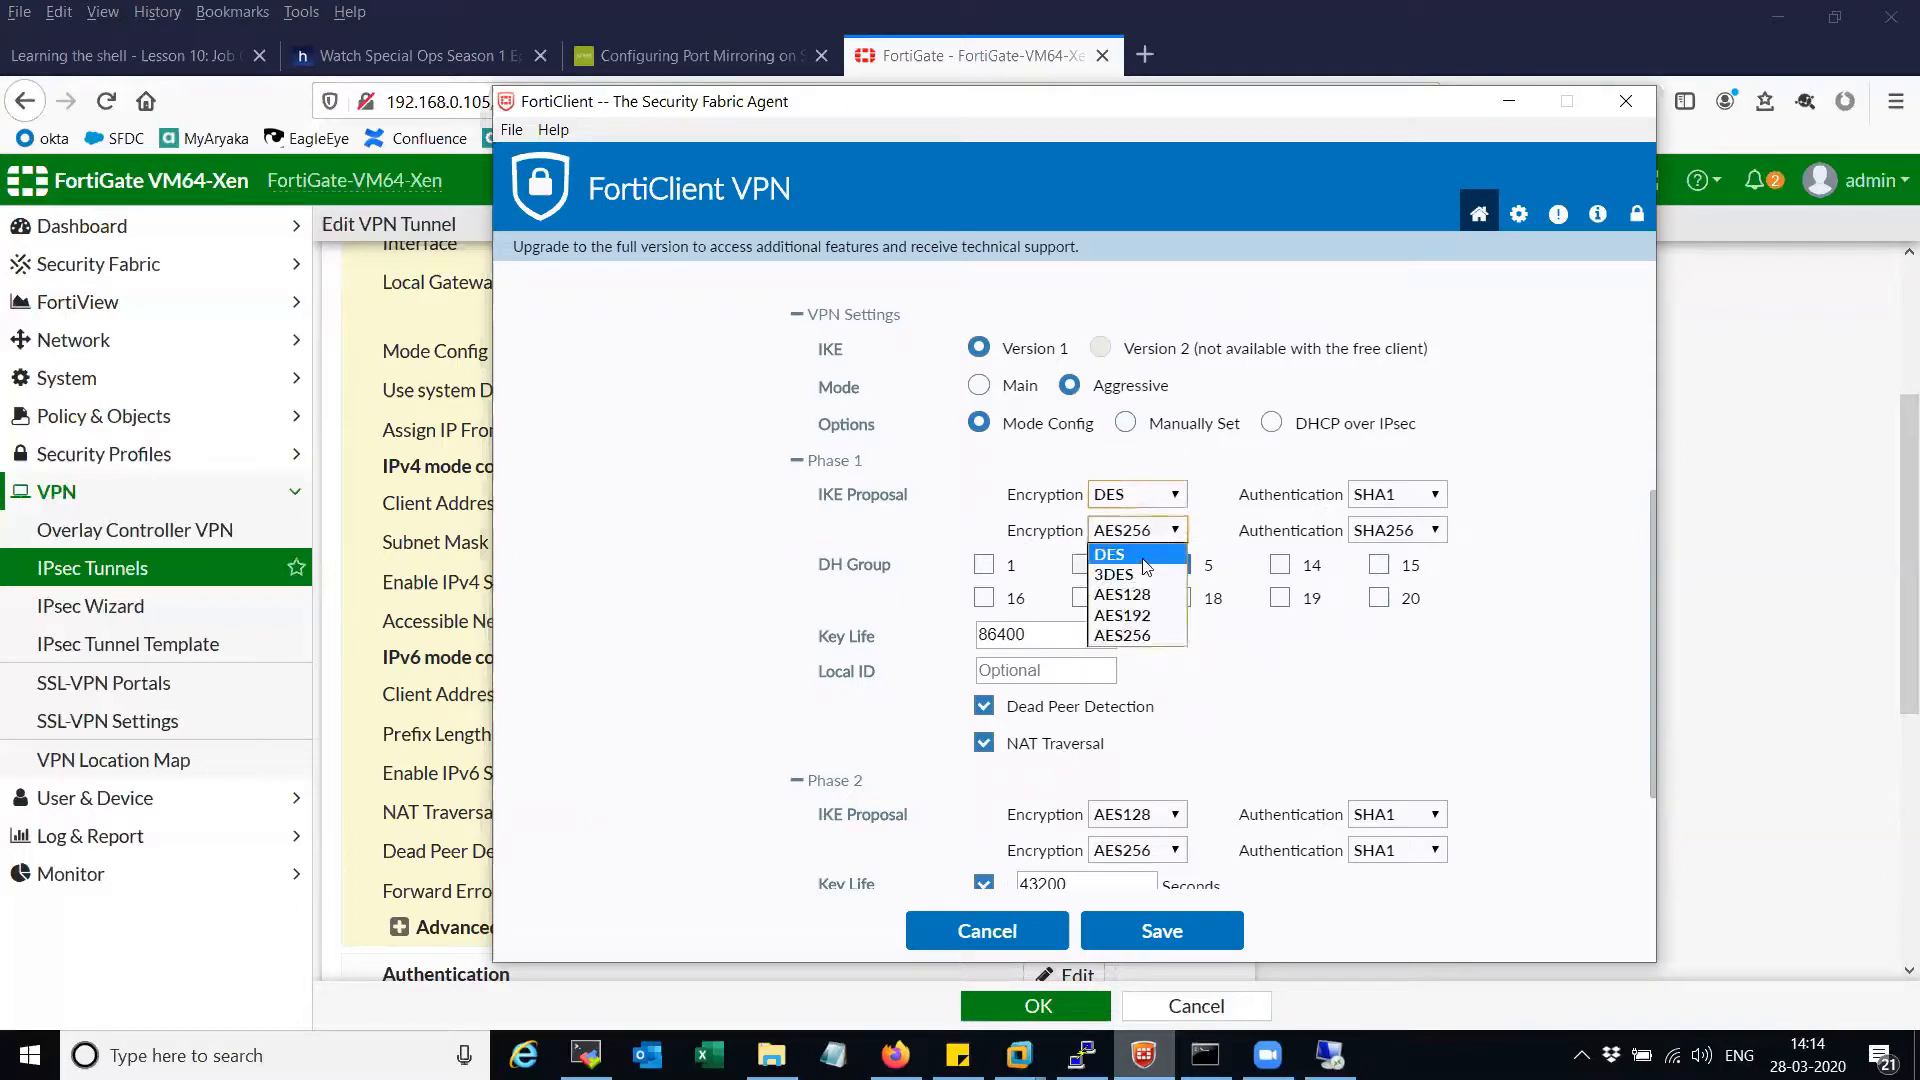
click(1142, 557)
click(1433, 530)
click(1375, 551)
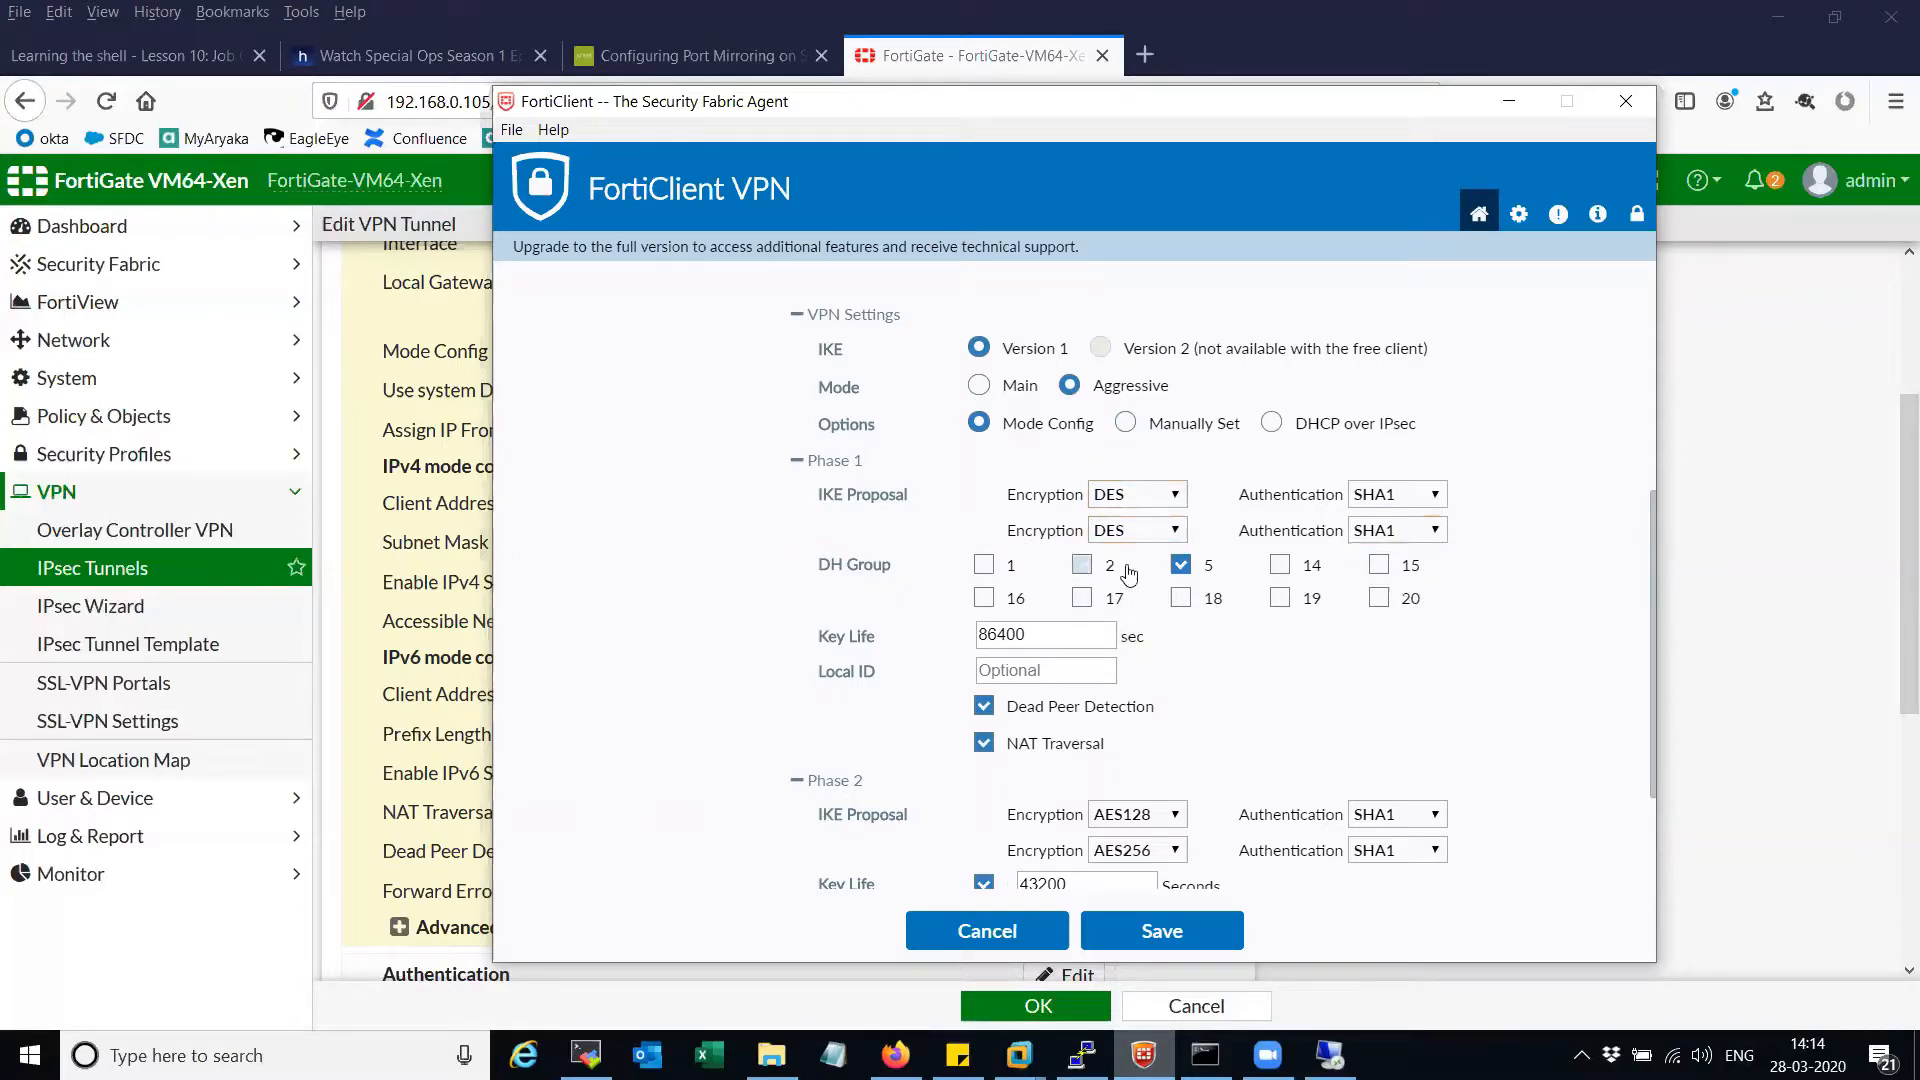
- Set the Phase 1 DH group to 2 only and disable Dead Peer Detection
click(1129, 573)
click(1180, 566)
scroll(1099, 657, down, 3)
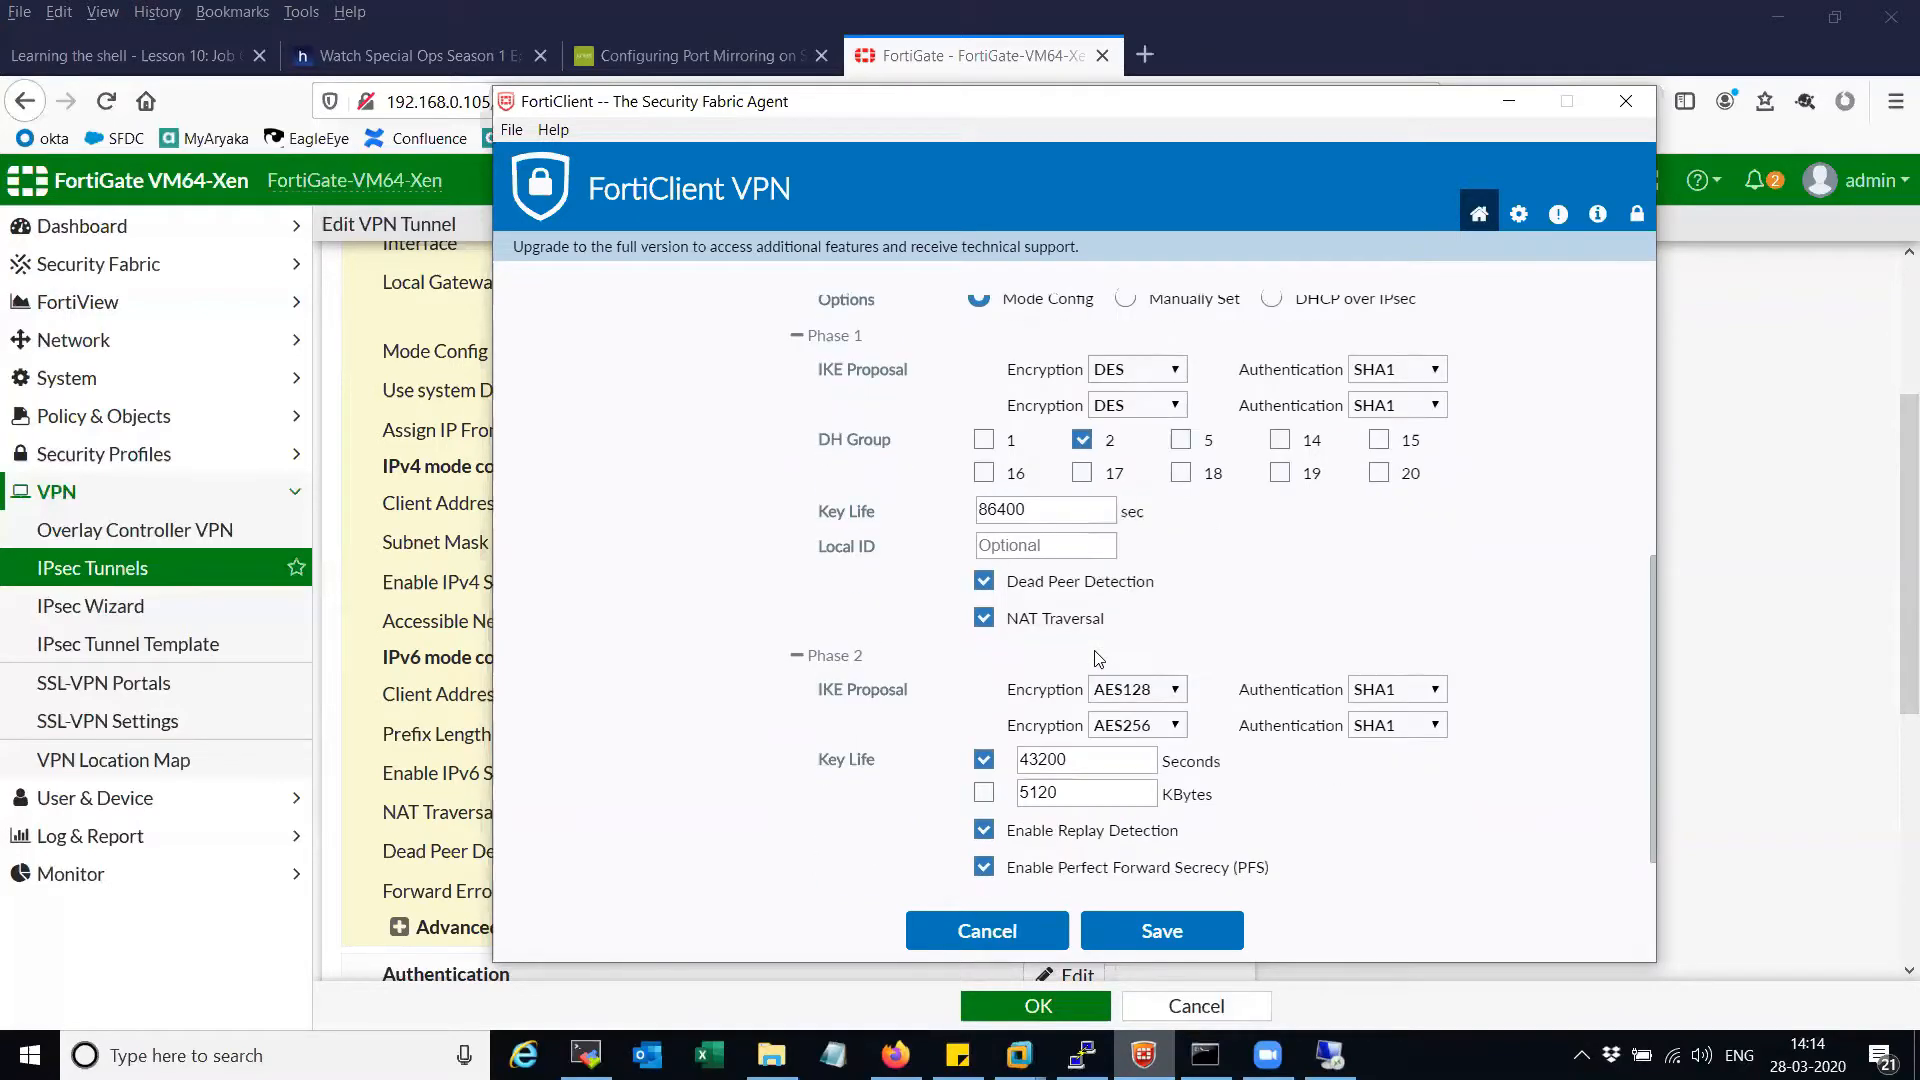
click(984, 582)
- Set both Phase 2 IKE proposals to DES encryption with SHA1 authentication
scroll(1267, 585, down, 1)
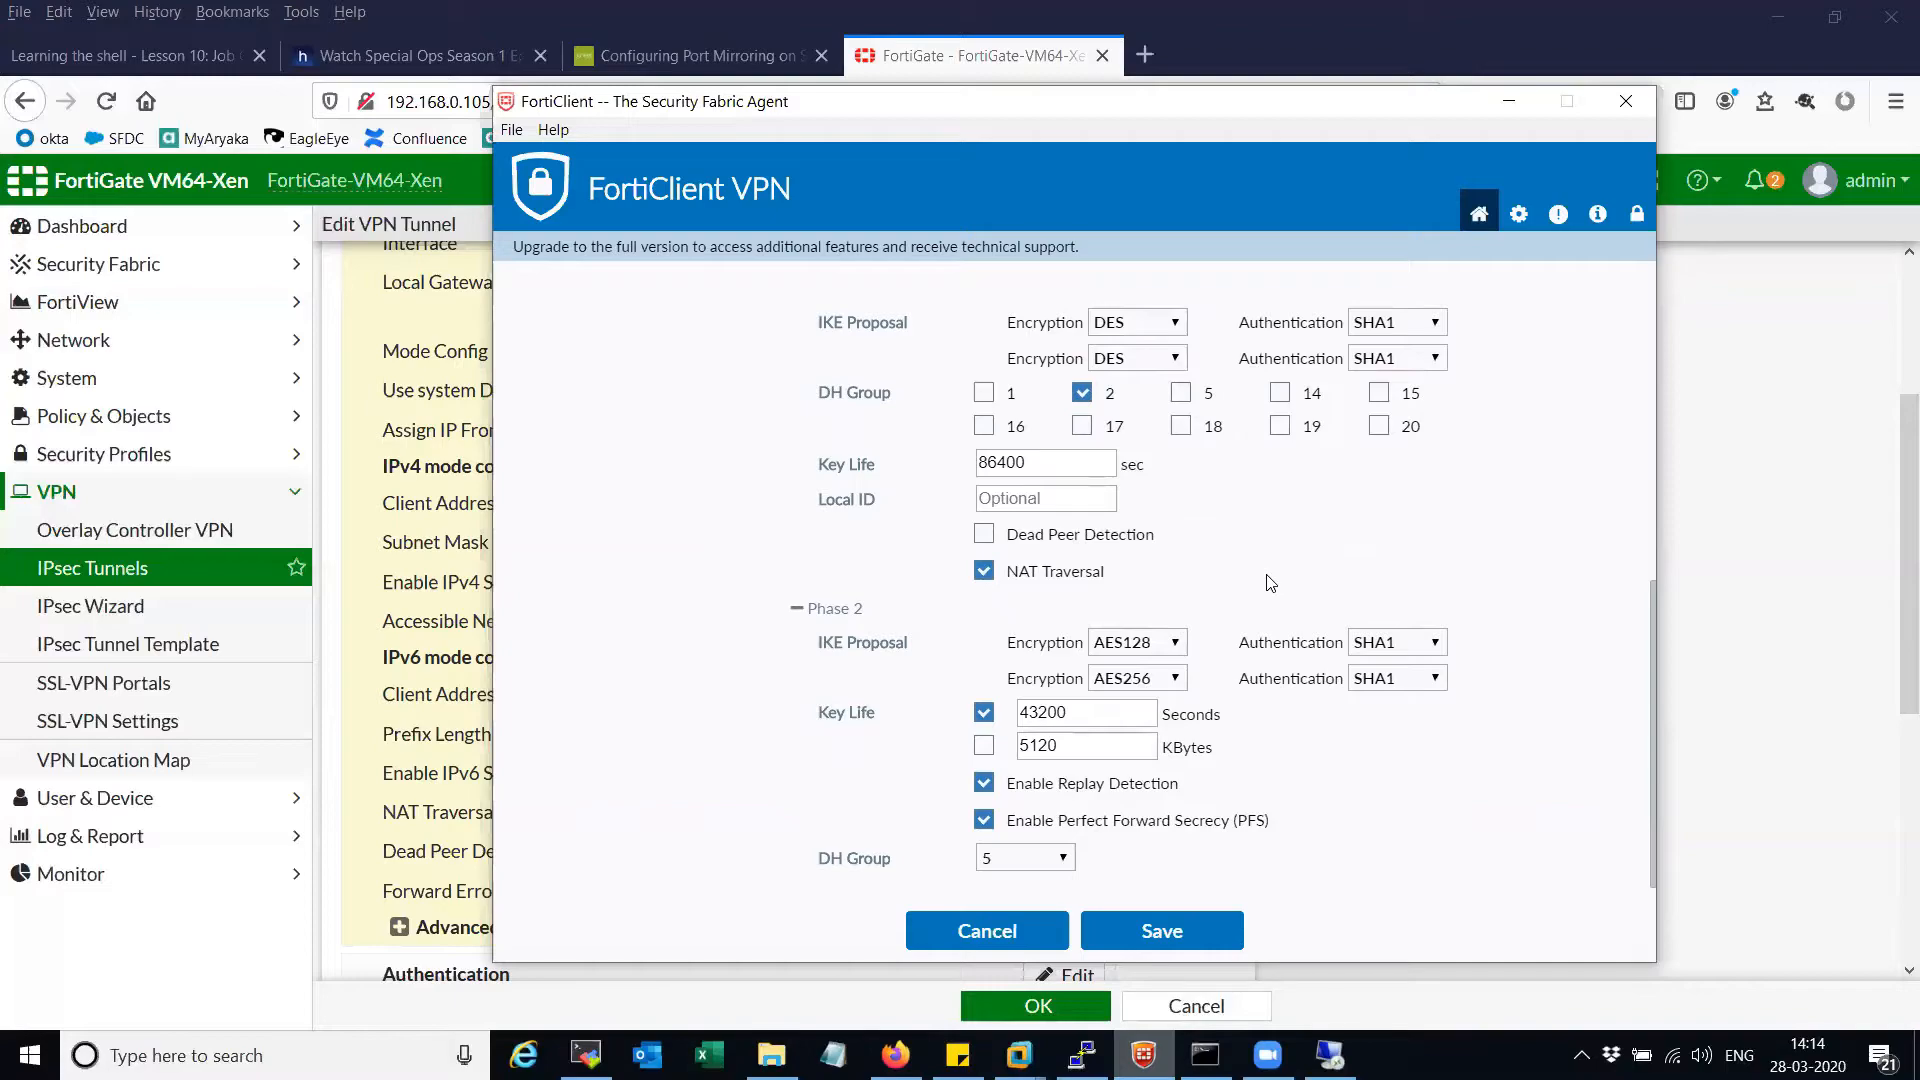
click(1170, 643)
click(1163, 676)
click(1413, 643)
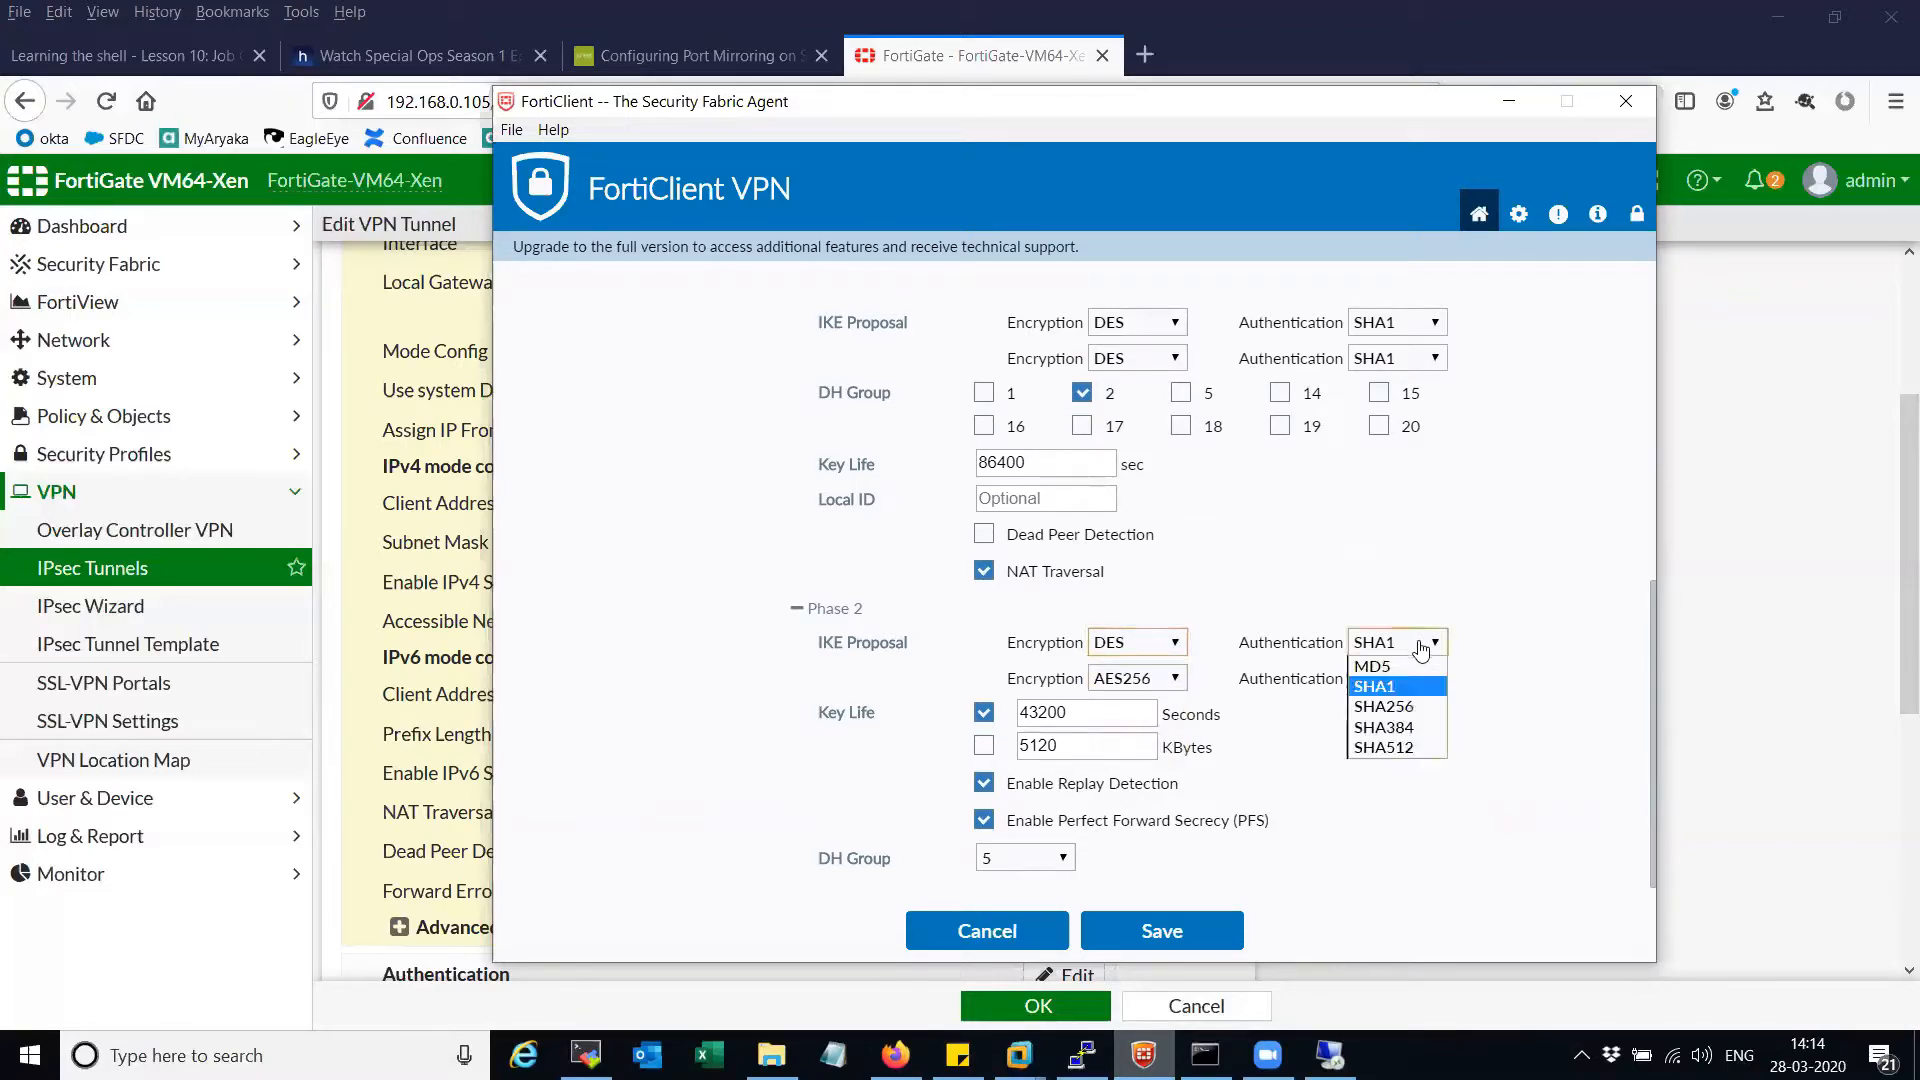
click(1377, 621)
click(1163, 679)
click(1150, 700)
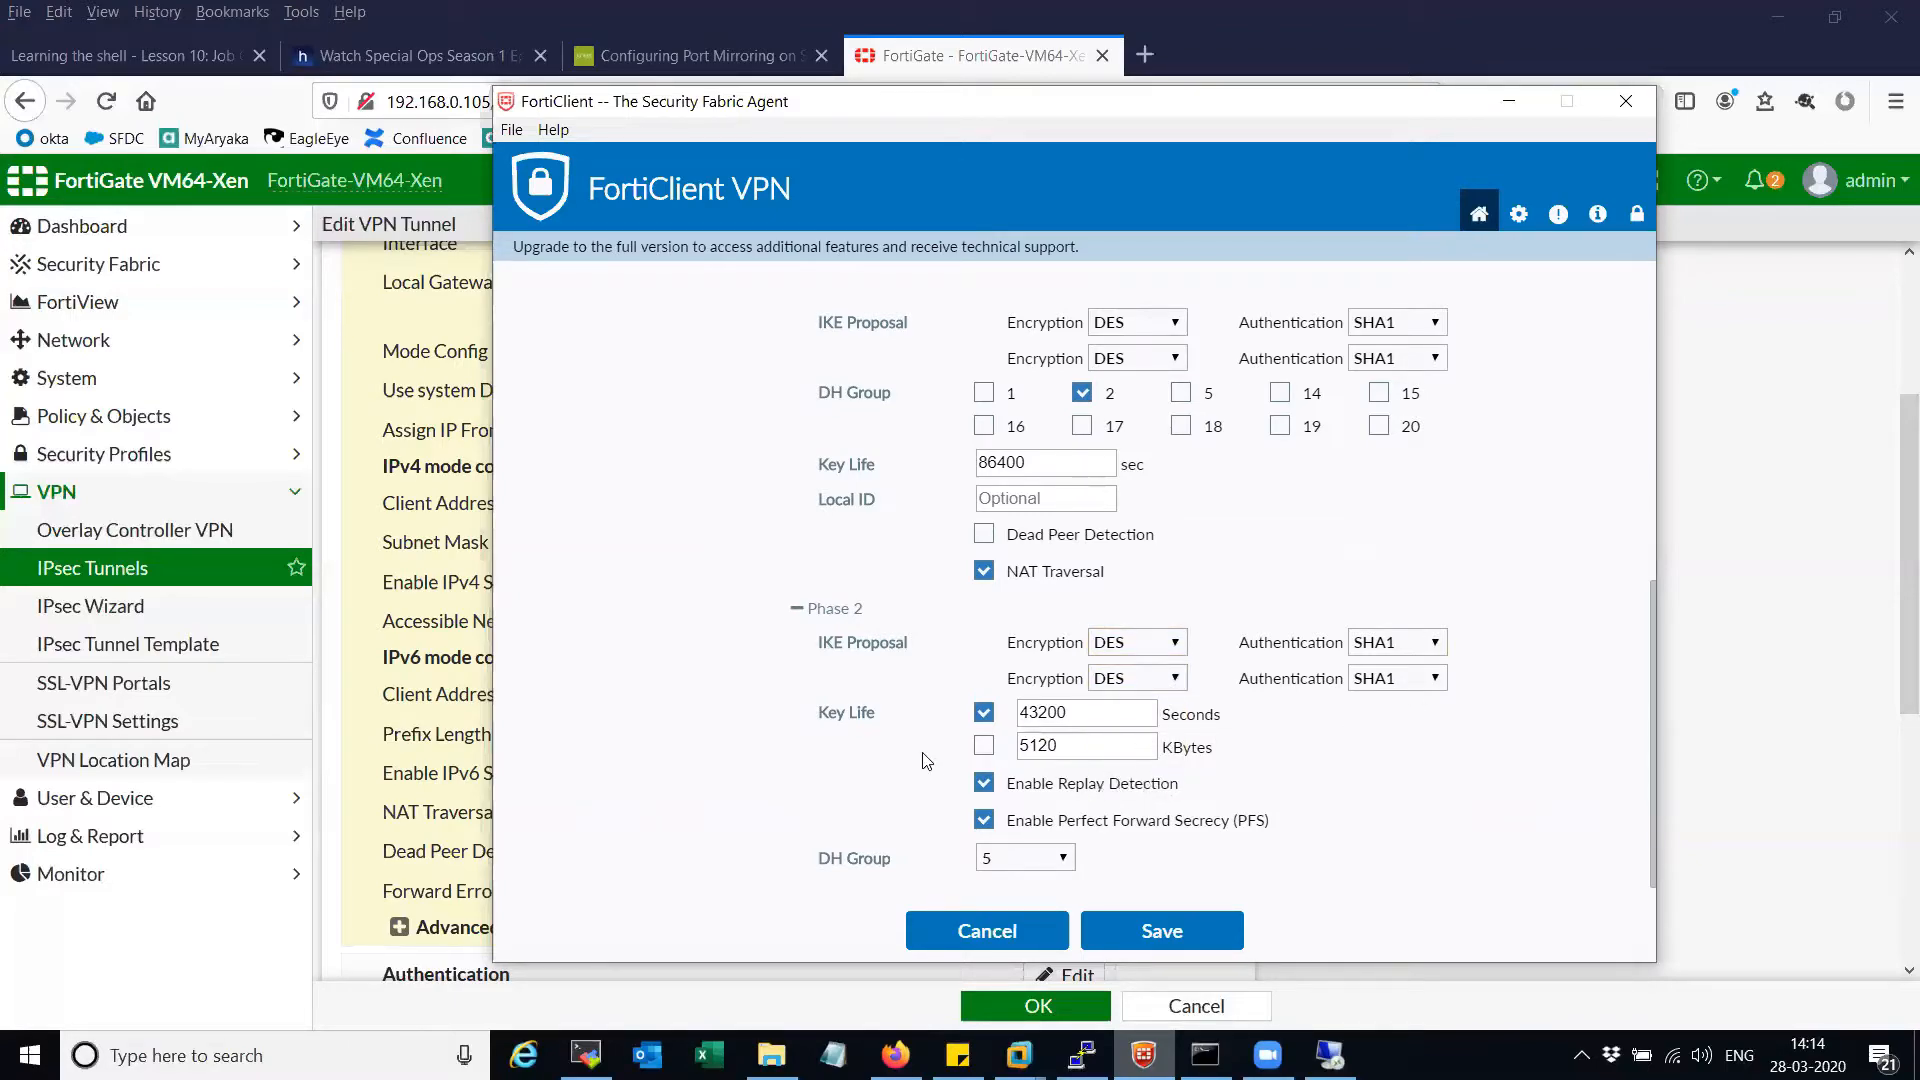
- Disable Perfect Forward Secrecy for Phase 2 and save the VPN connection
click(1078, 818)
scroll(1180, 860, up, 5)
scroll(1181, 860, up, 1)
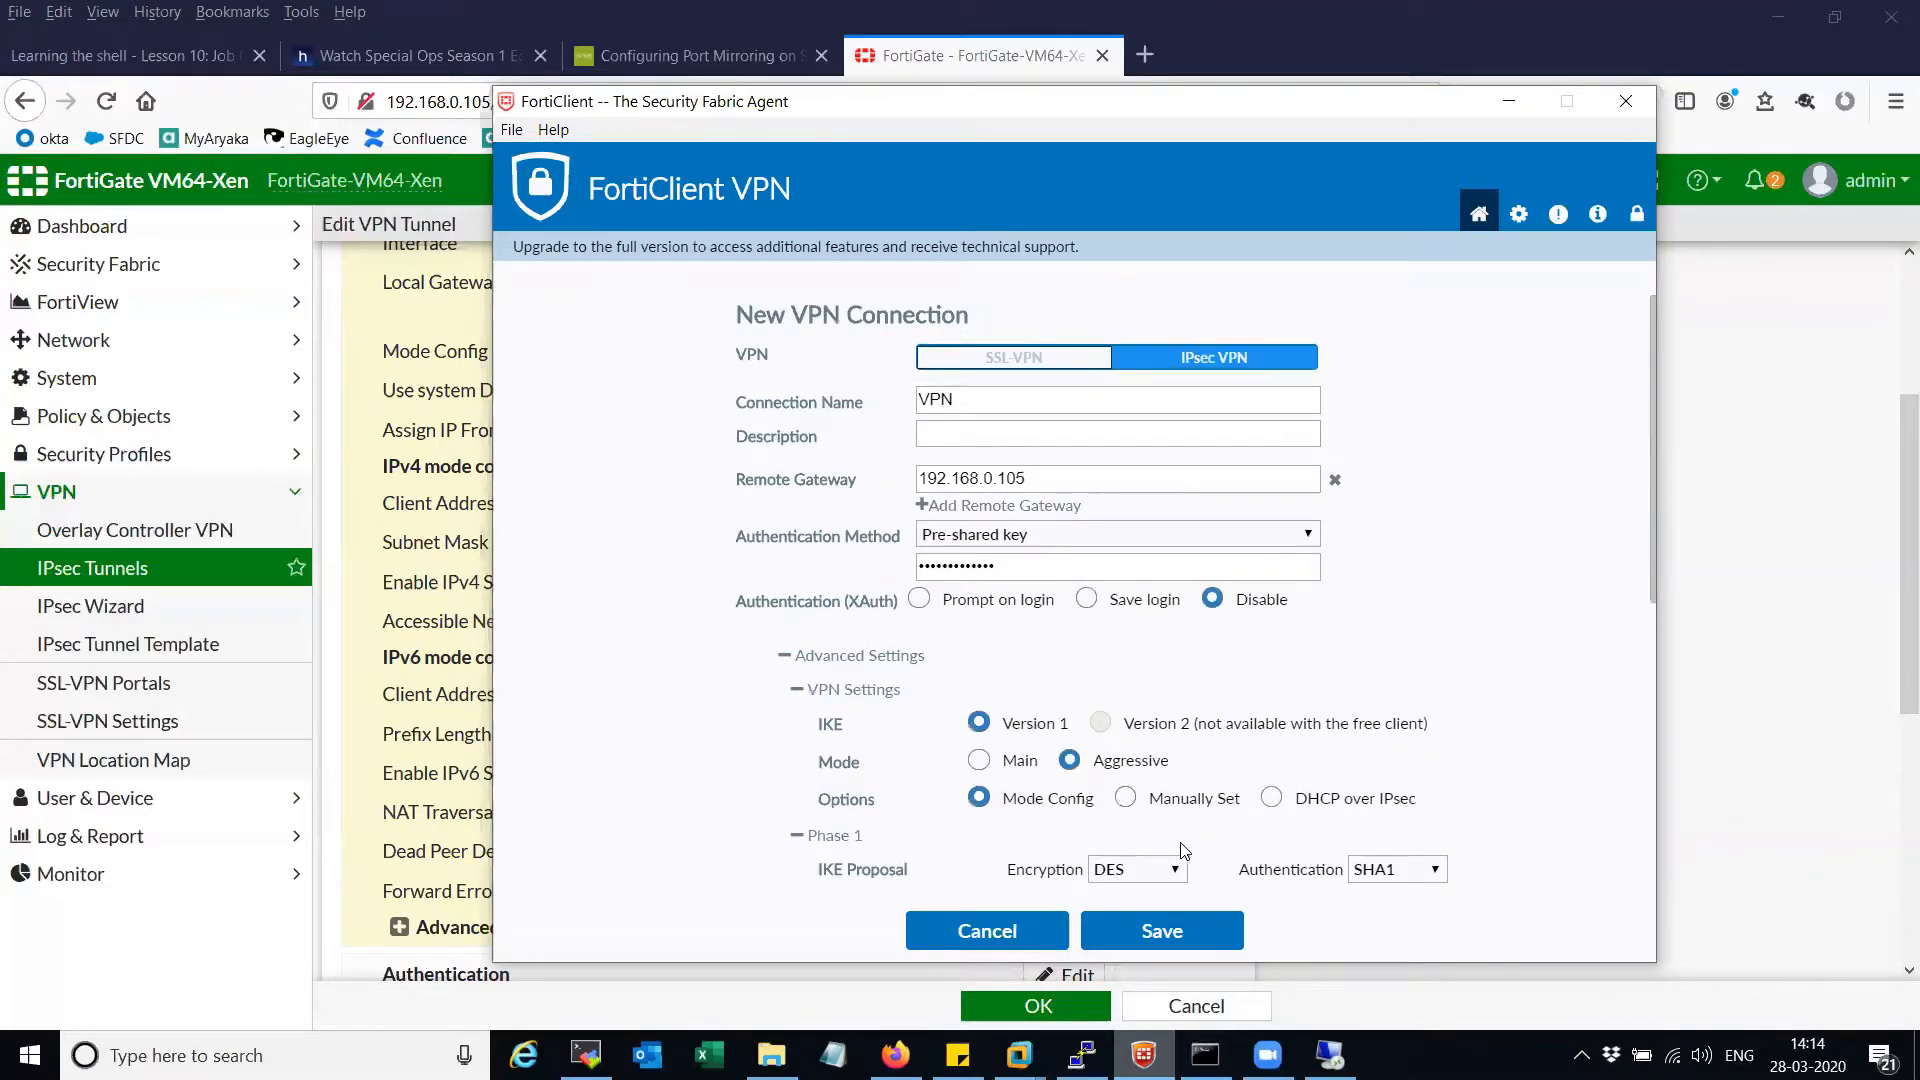
scroll(1180, 870, down, 5)
click(1150, 935)
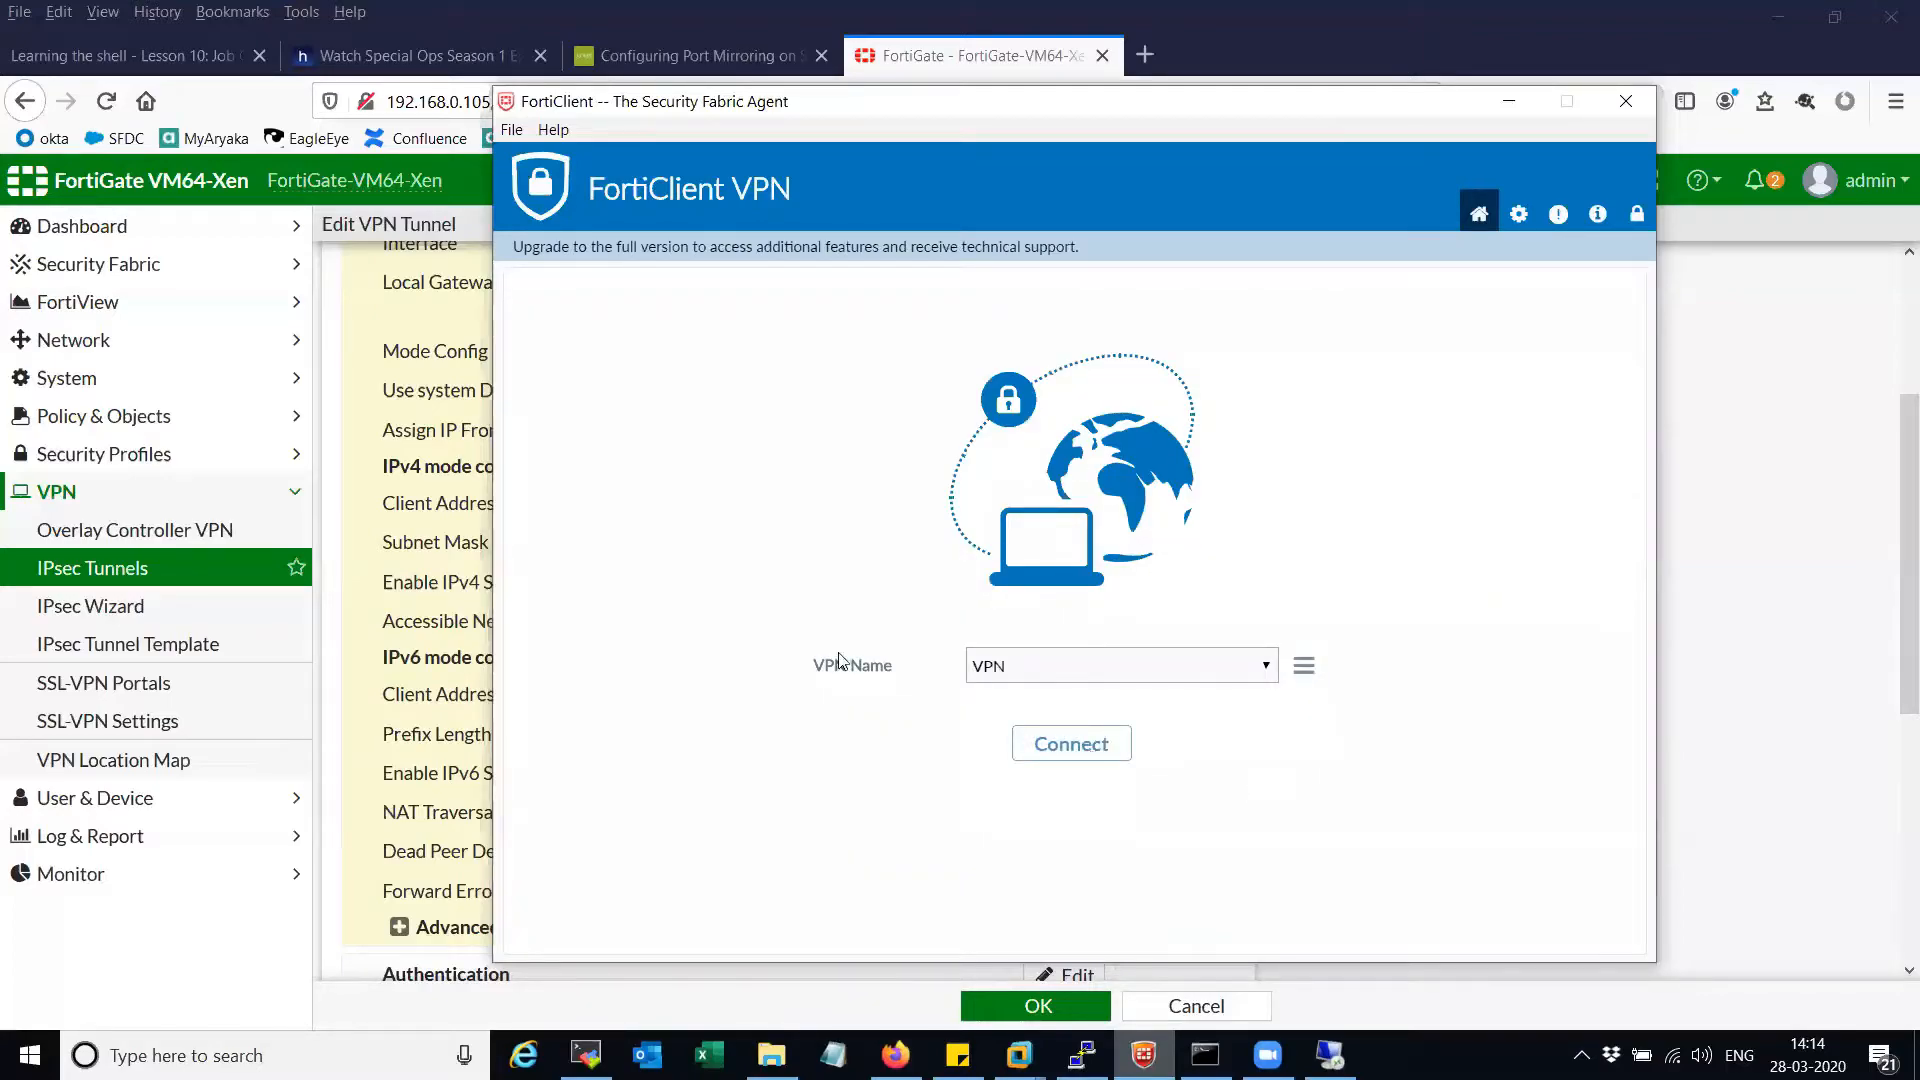
- Connect to the saved VPN connection in FortiClient
drag(962, 119, 1022, 116)
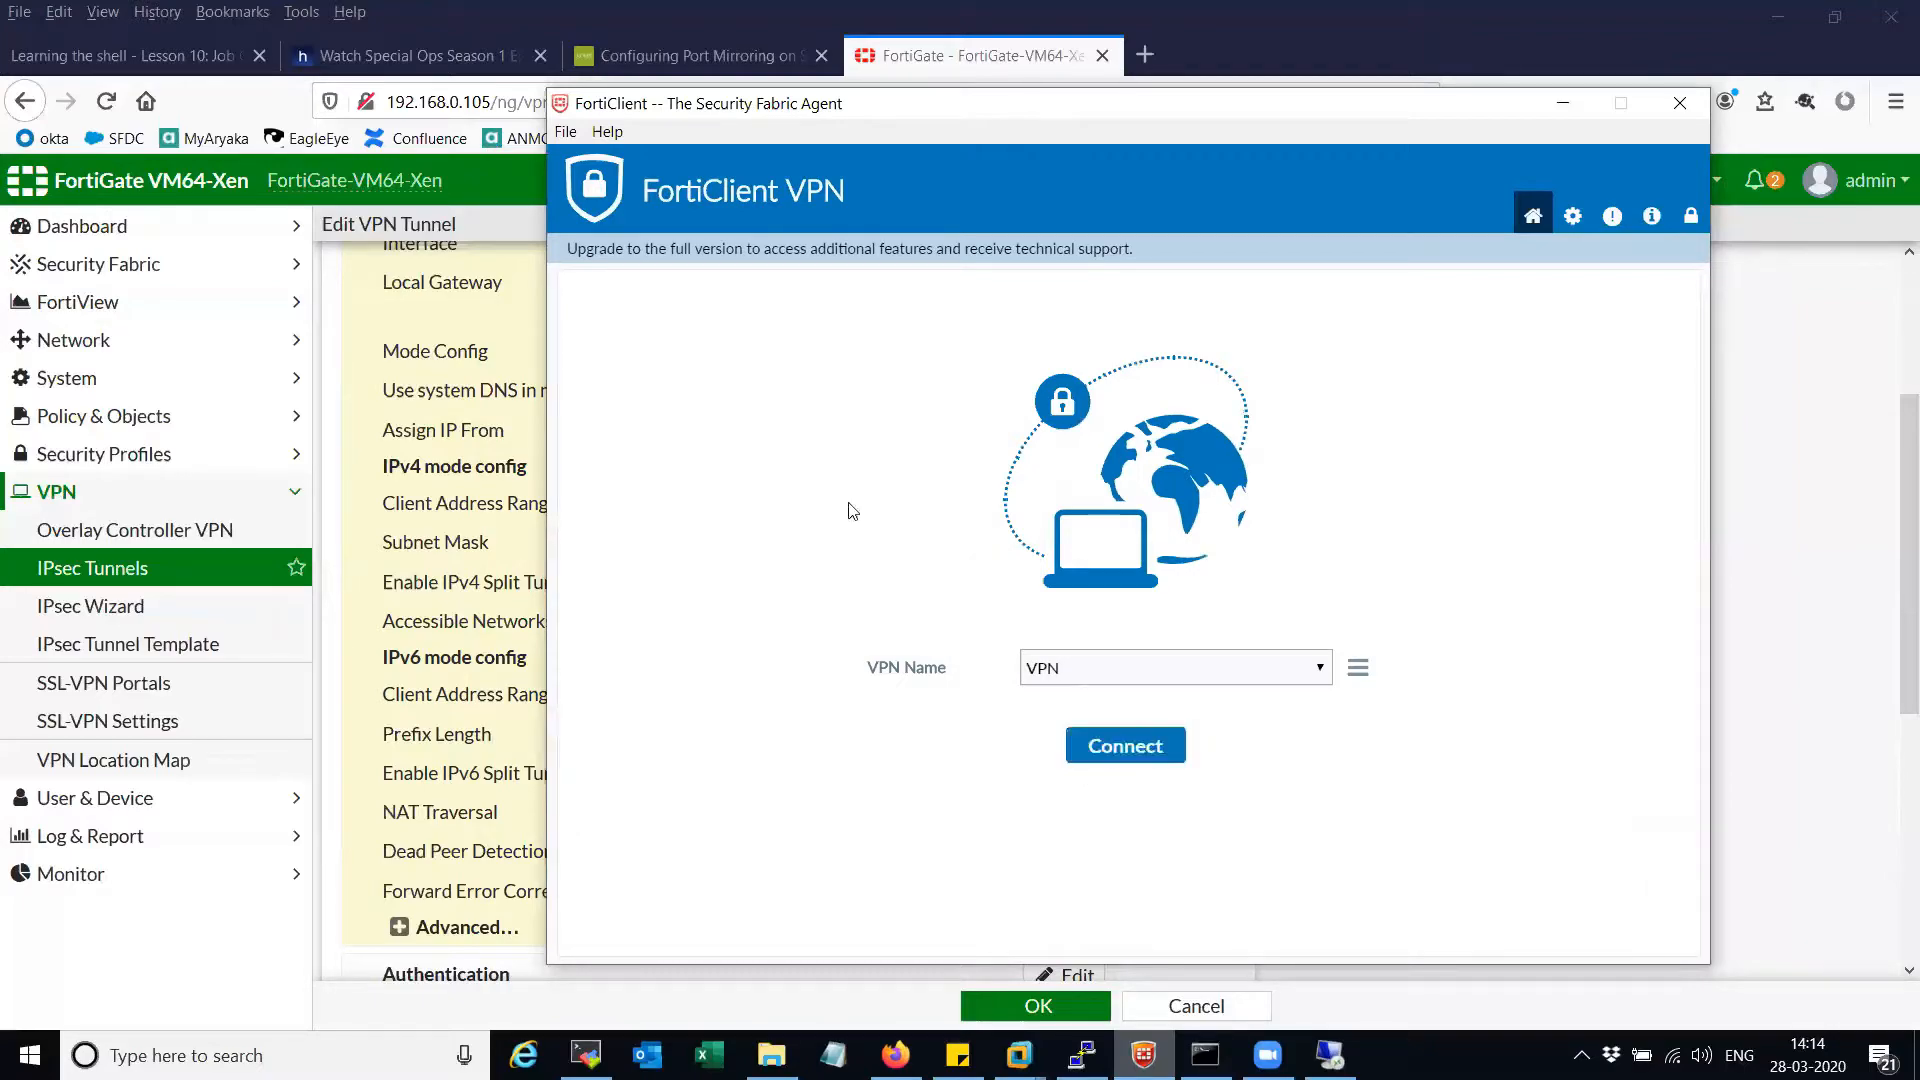
click(1099, 754)
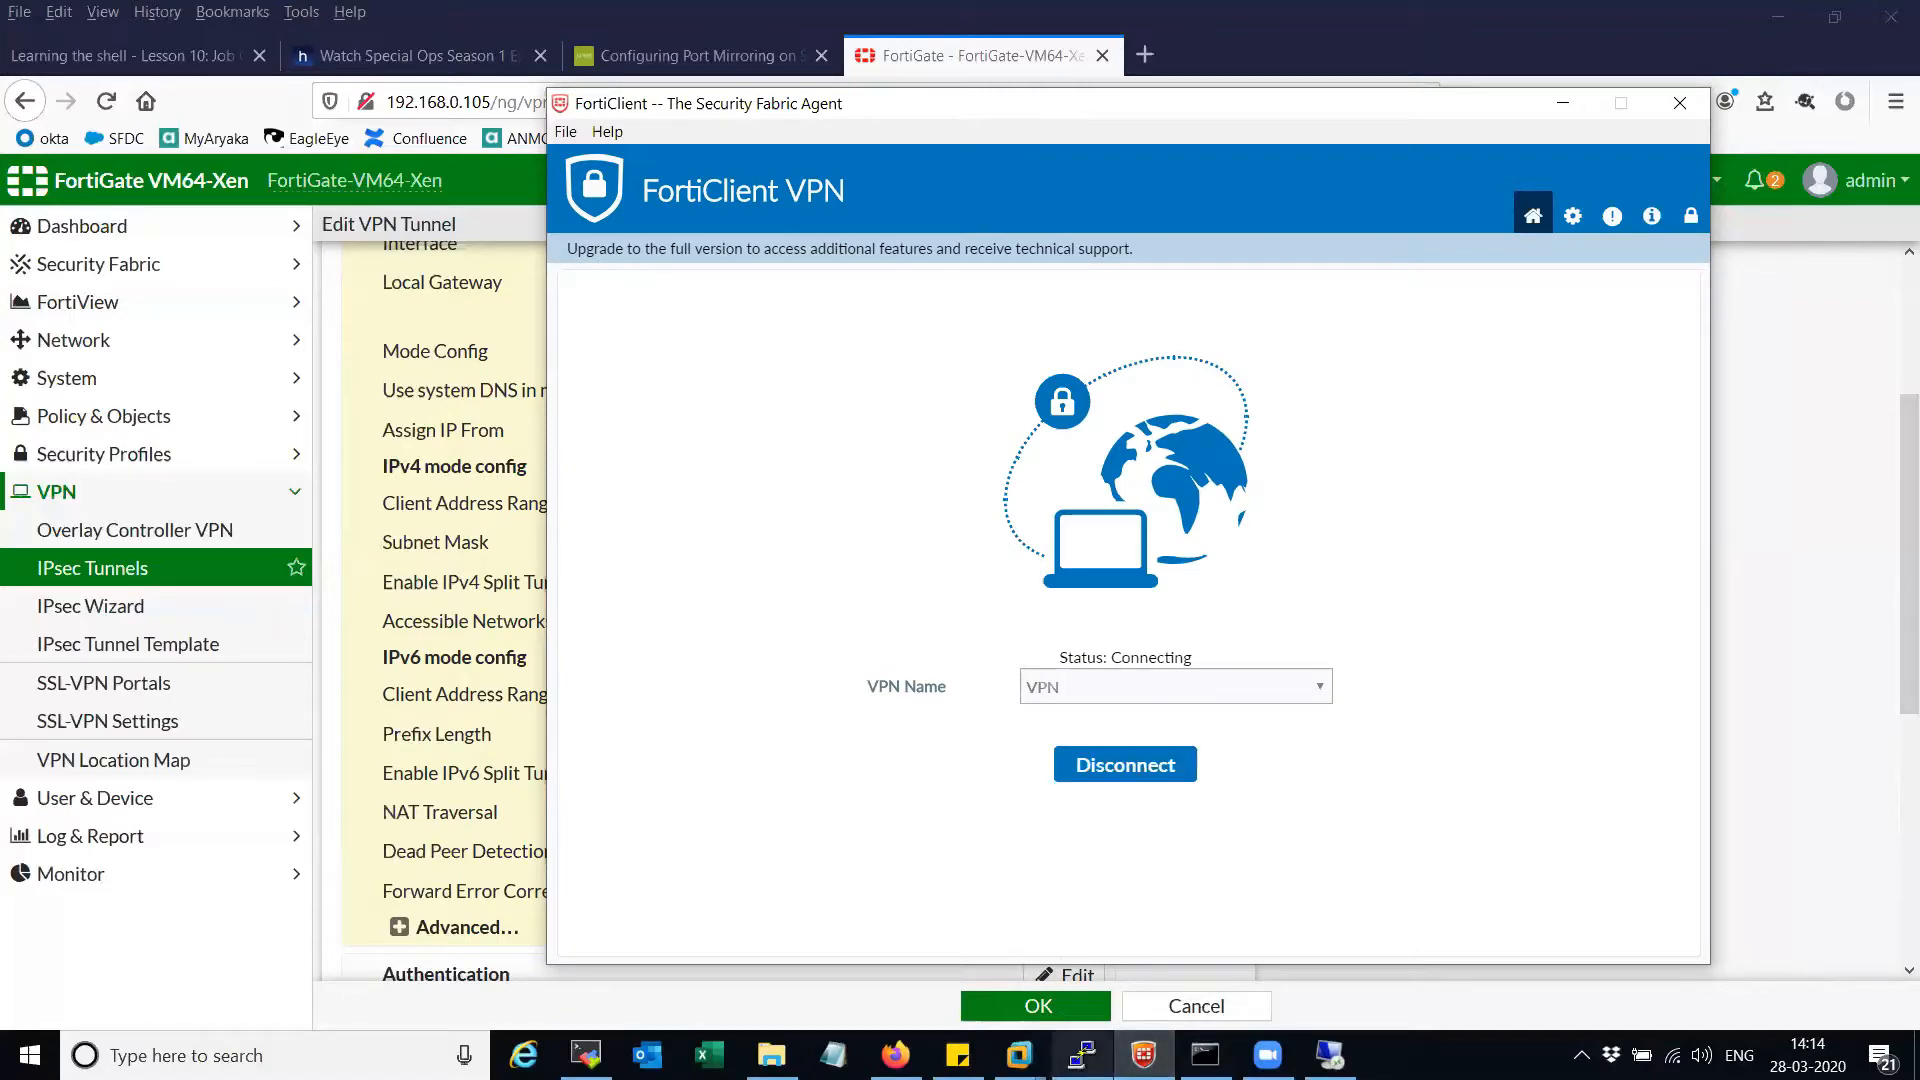
- Switch to the FortiGate's PuTTY session and run "get vpn ipsec tunnel details"
click(1082, 1055)
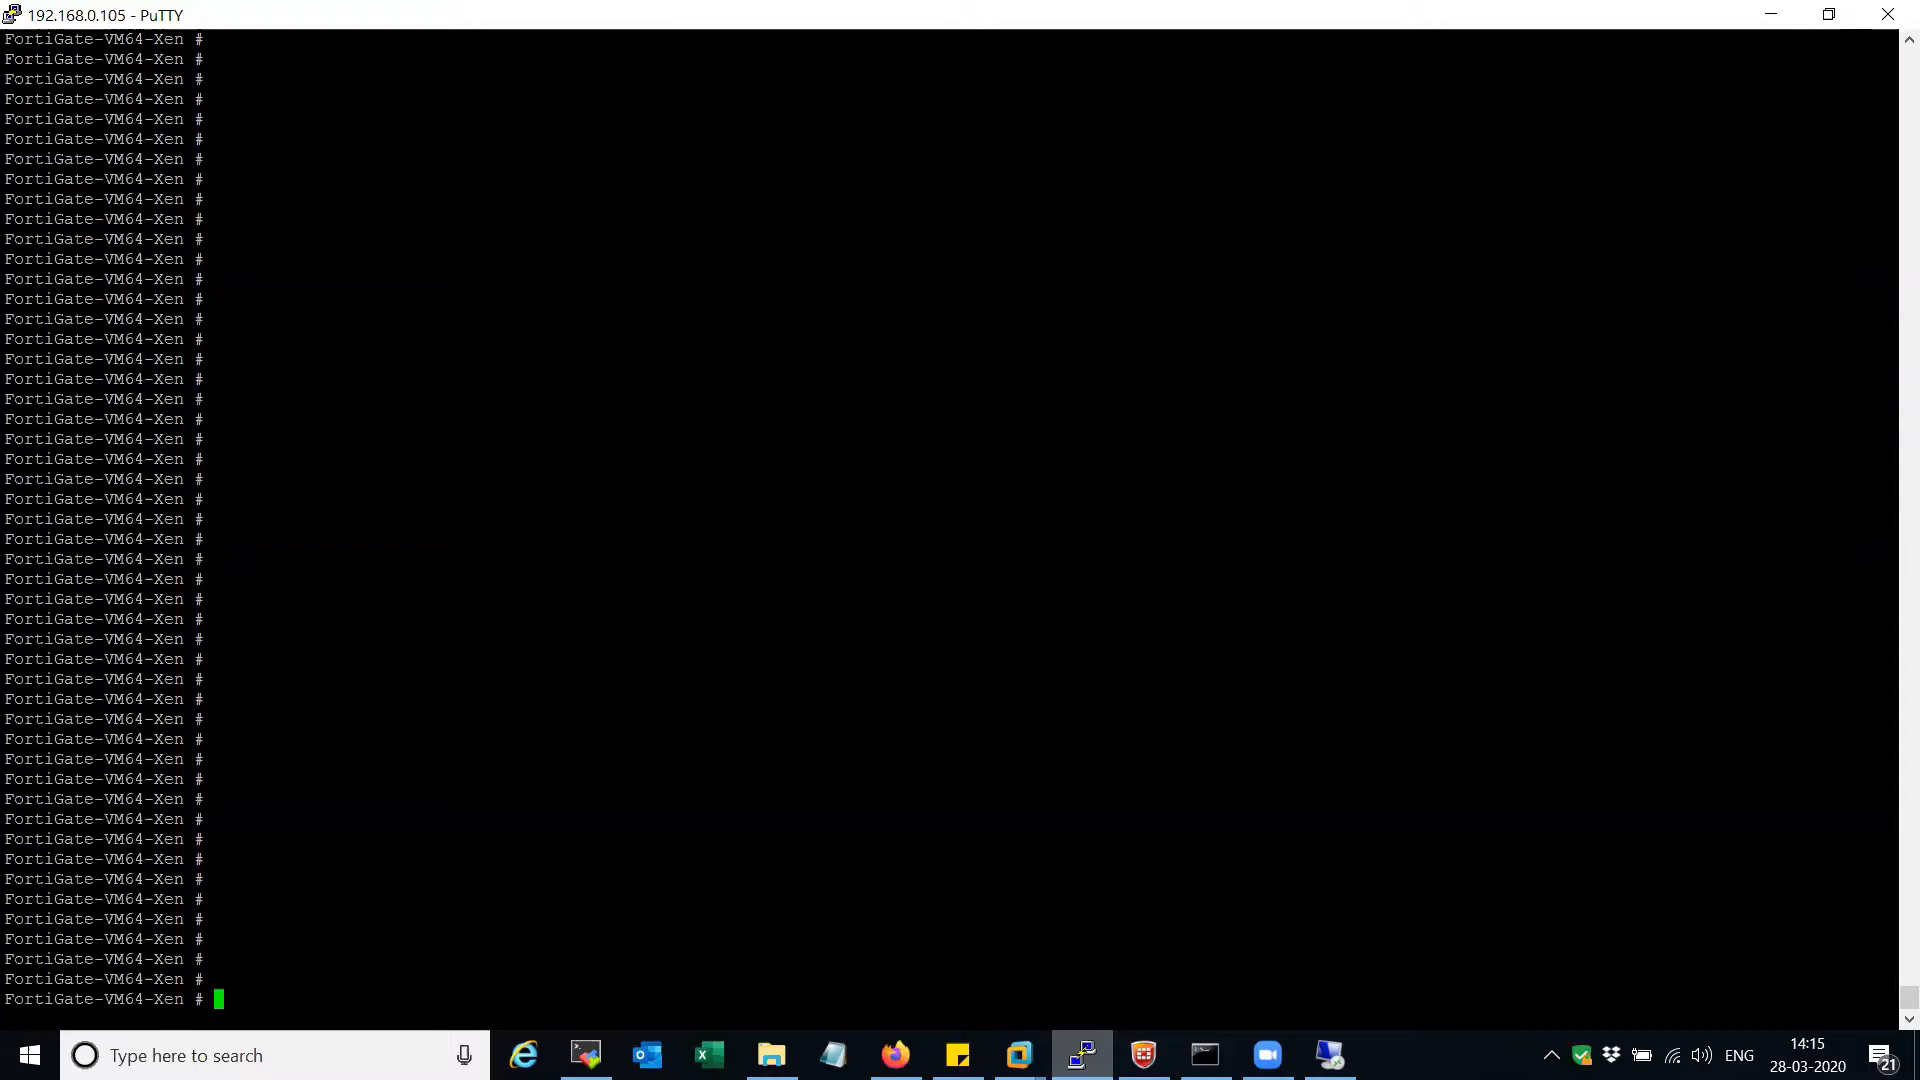
text(dia)
key(BackSpace)
key(BackSpace)
key(BackSpace)
text(get vpn ipsec tu)
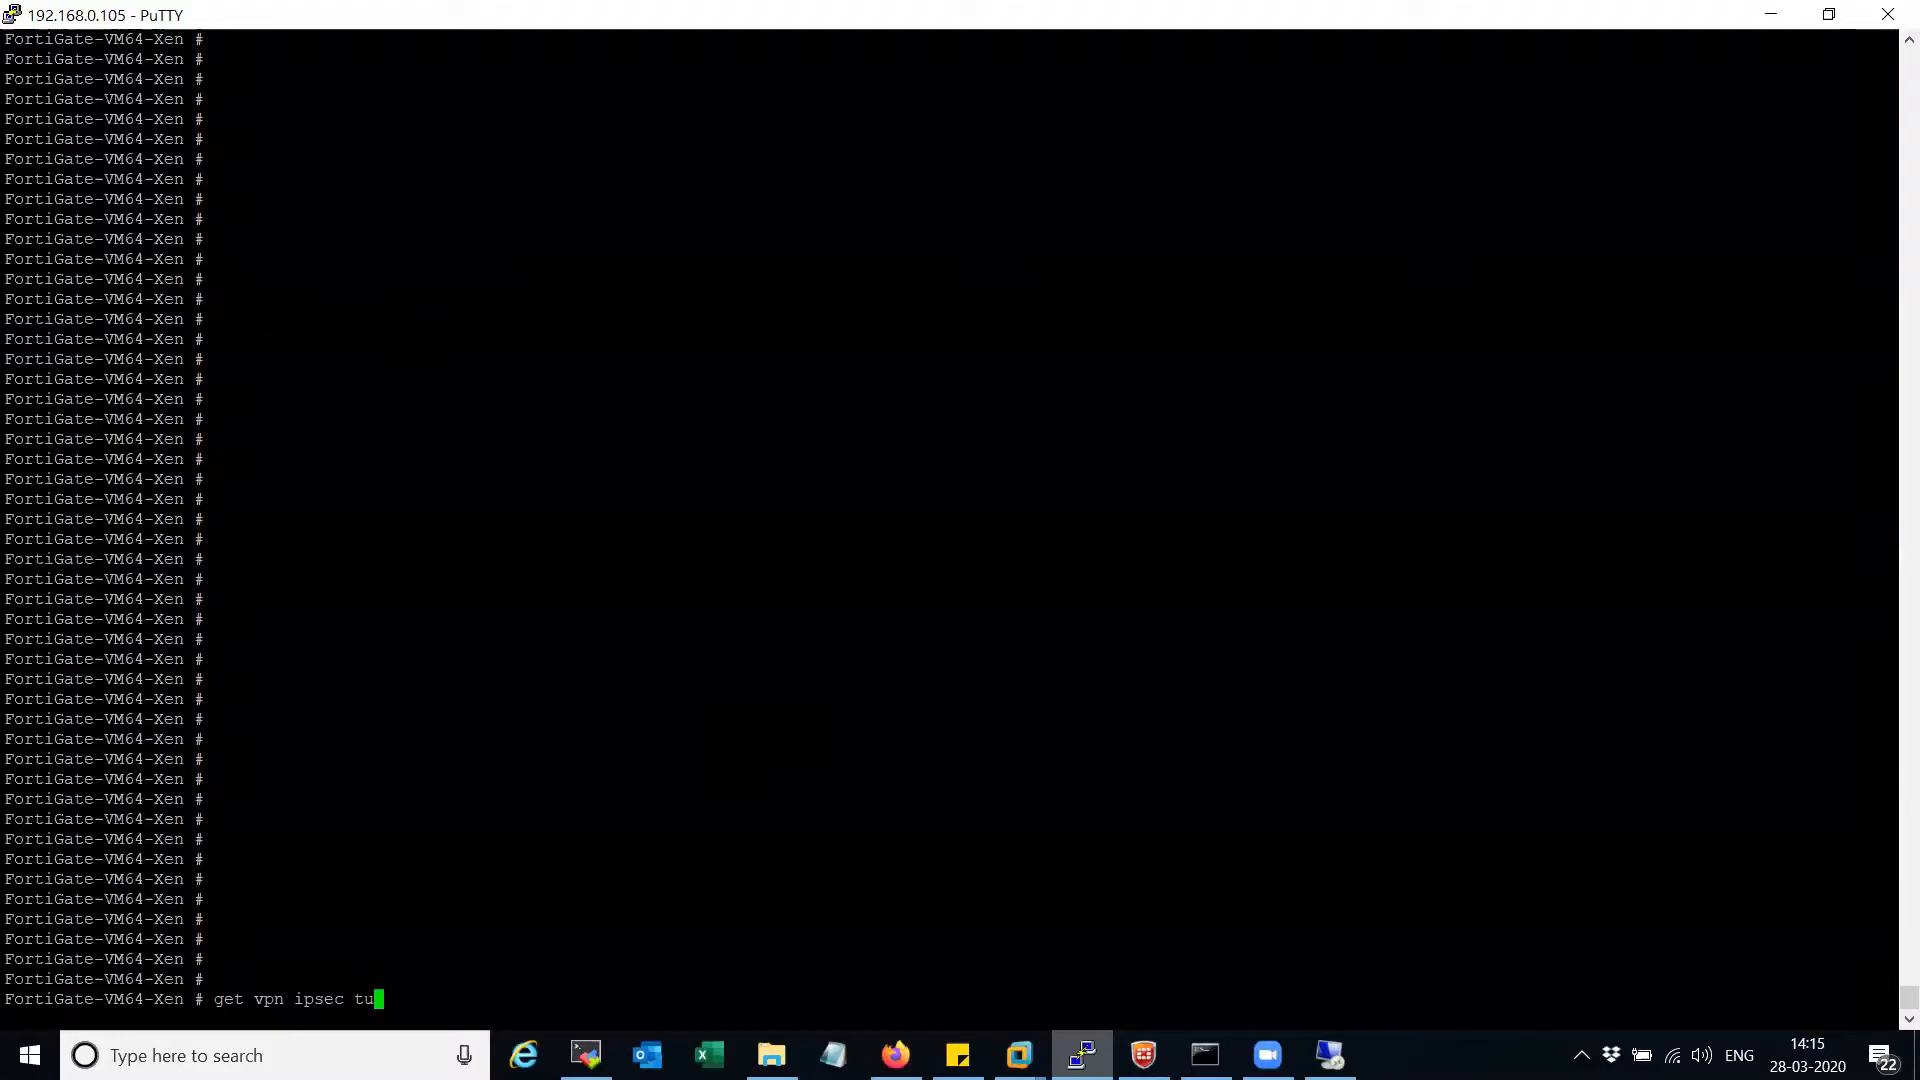
text(nnel details)
key(Return)
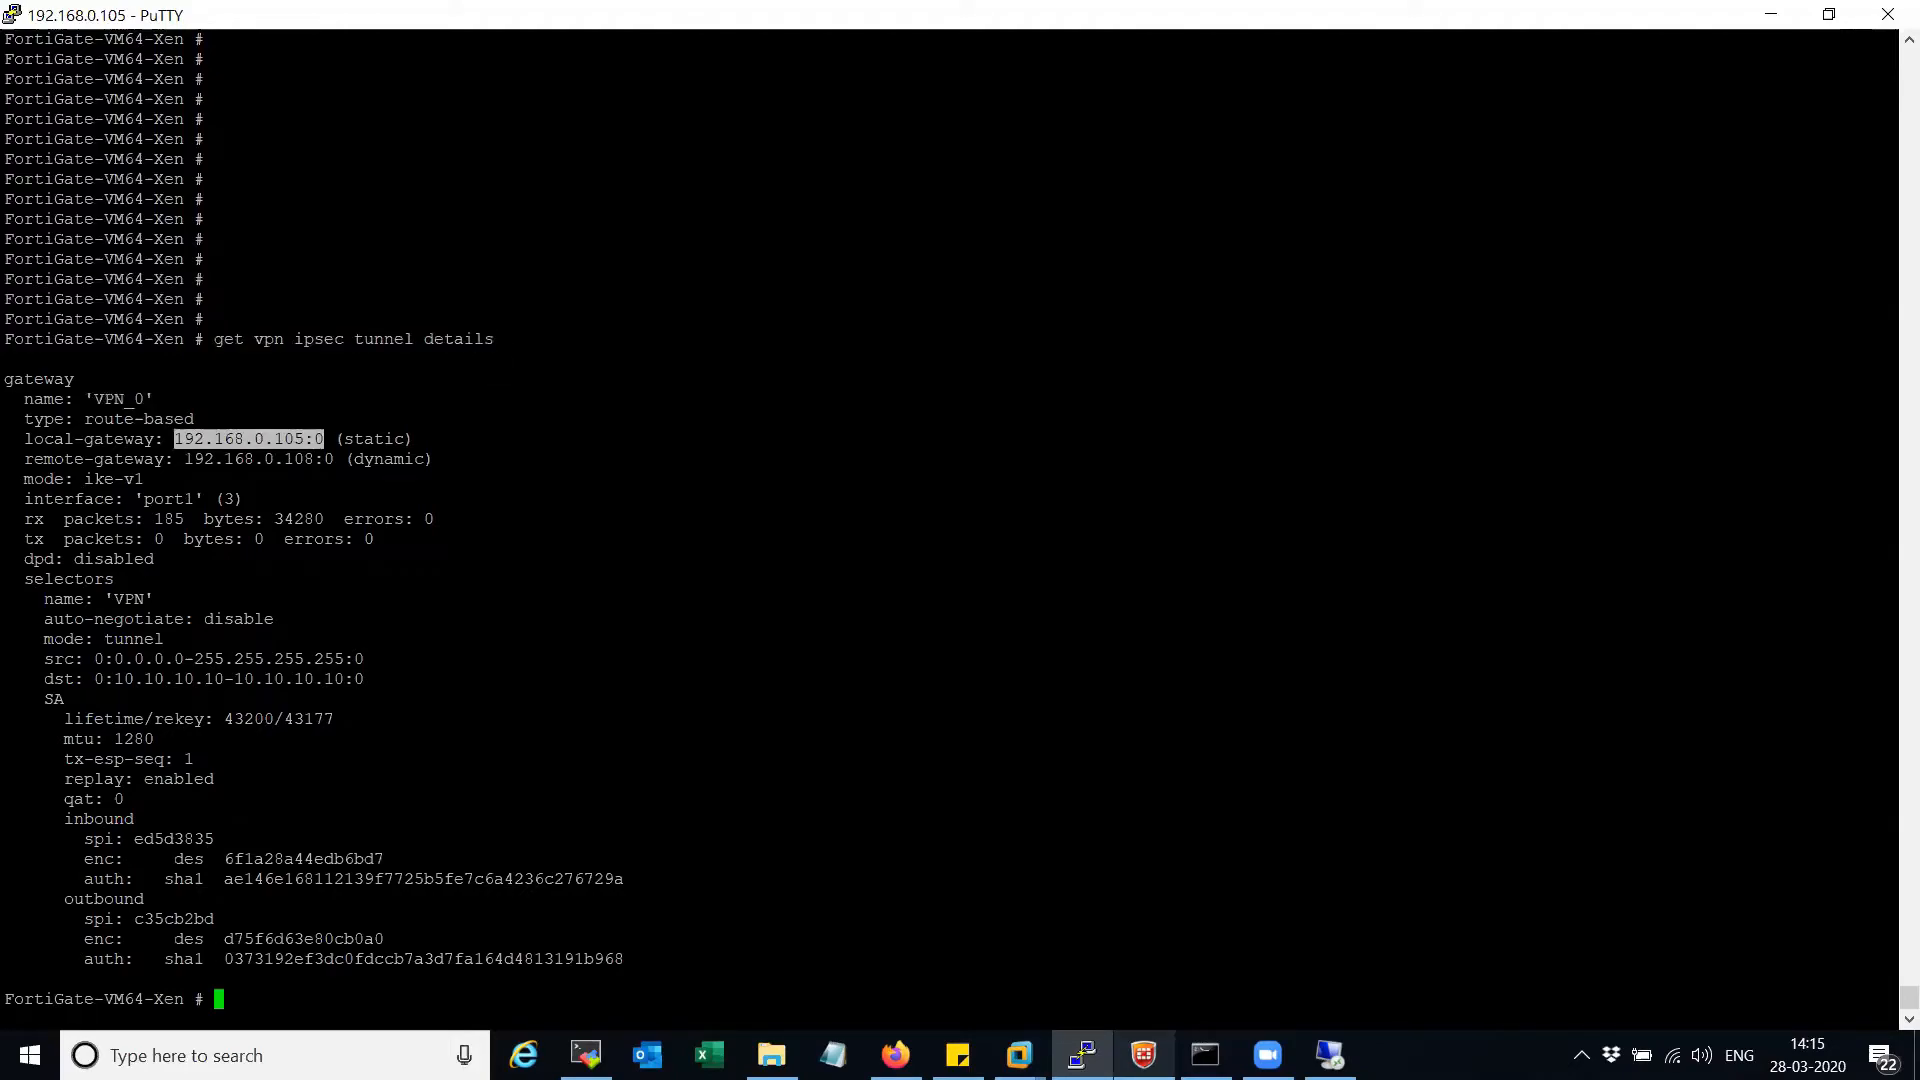
- Examine the local and remote gateways, the interface and the source and destination selectors in the tunnel details
drag(177, 460, 313, 460)
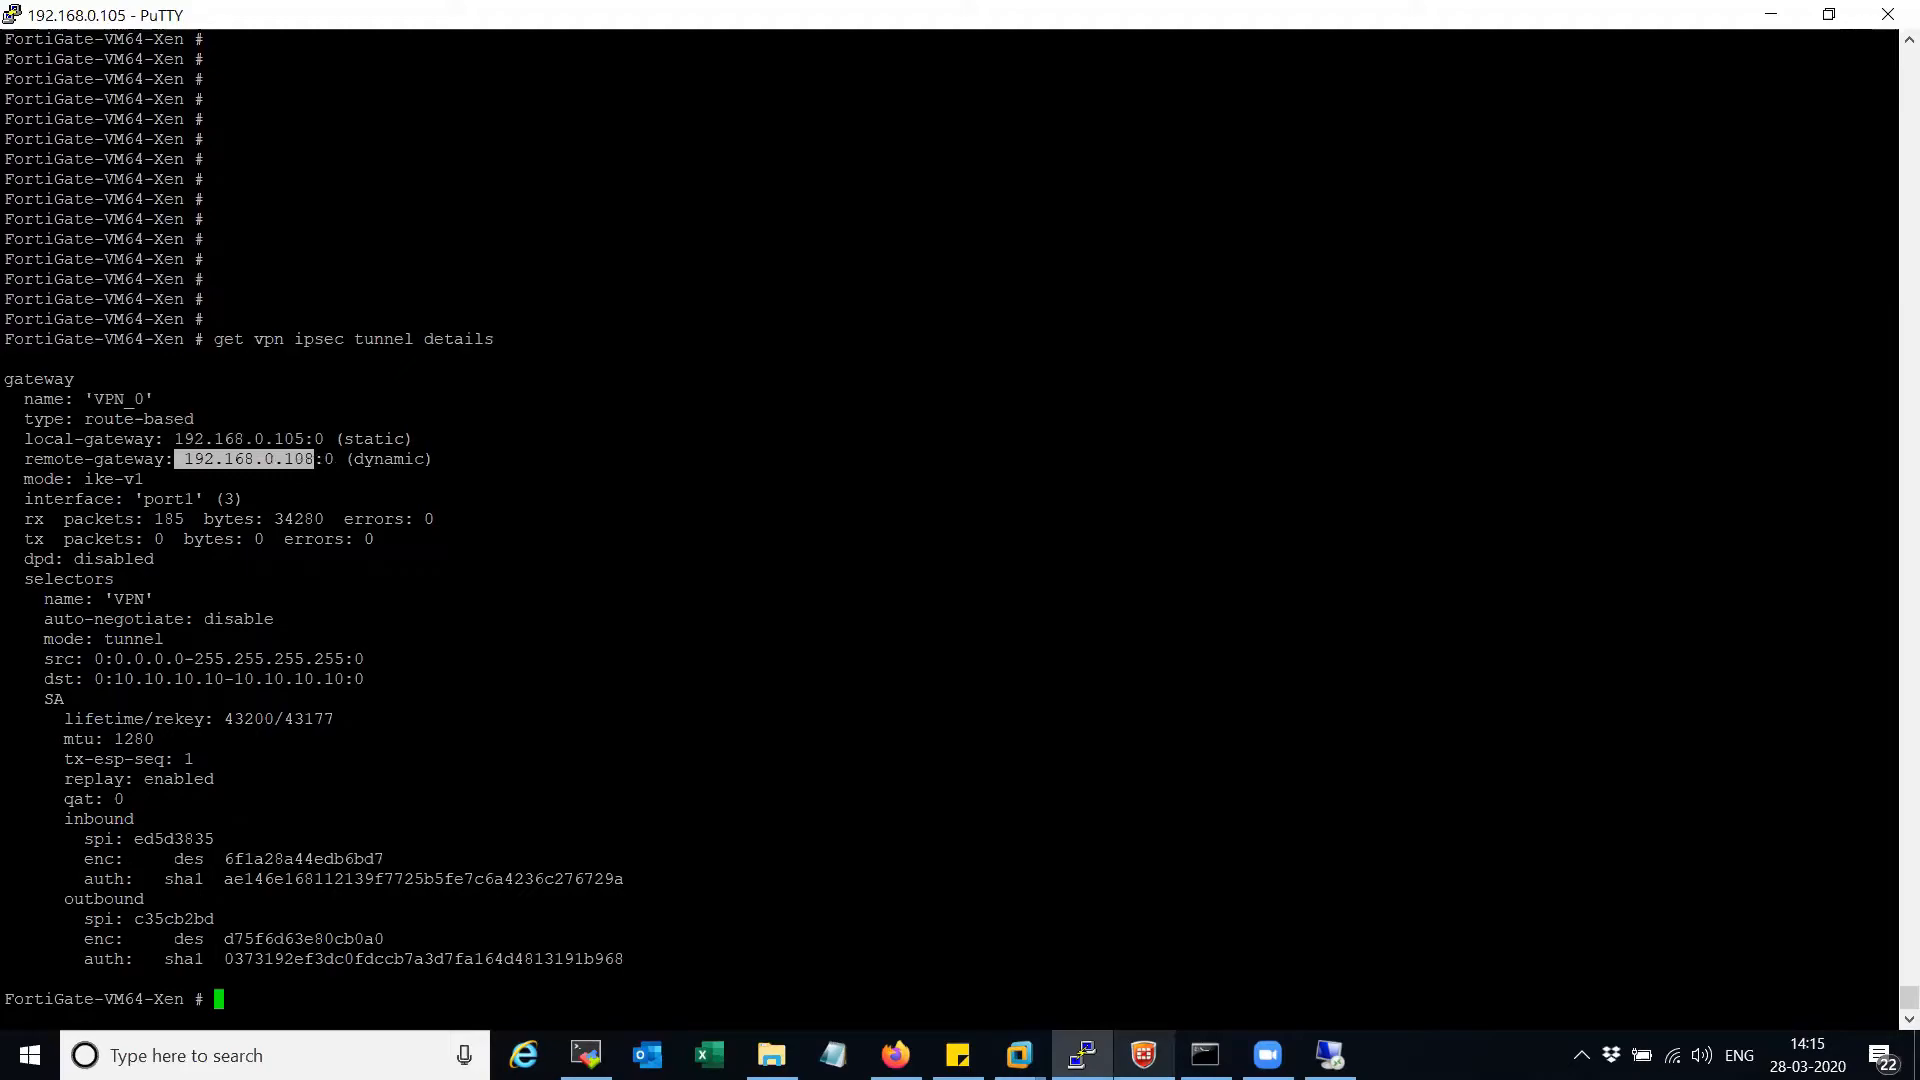
drag(167, 440, 303, 440)
click(303, 441)
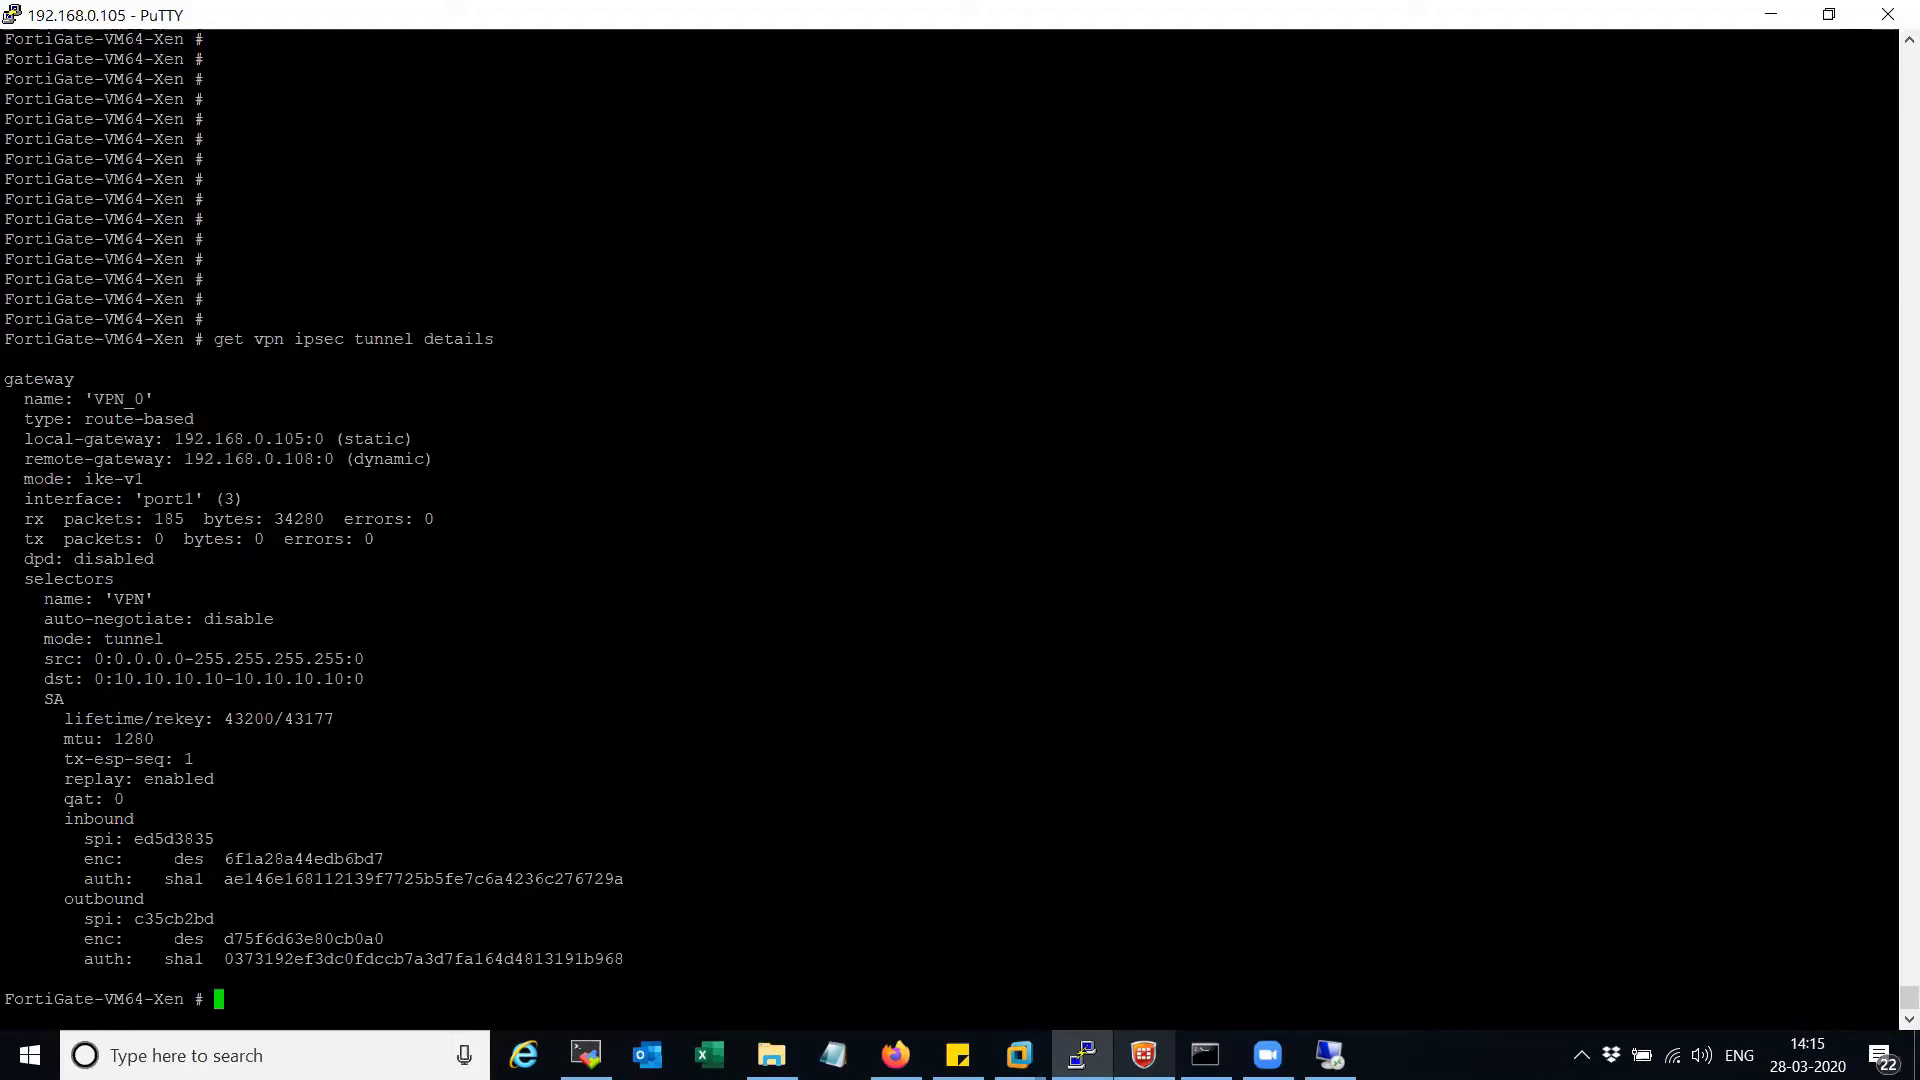
drag(134, 499, 204, 499)
drag(84, 659, 363, 679)
click(363, 679)
drag(84, 659, 362, 659)
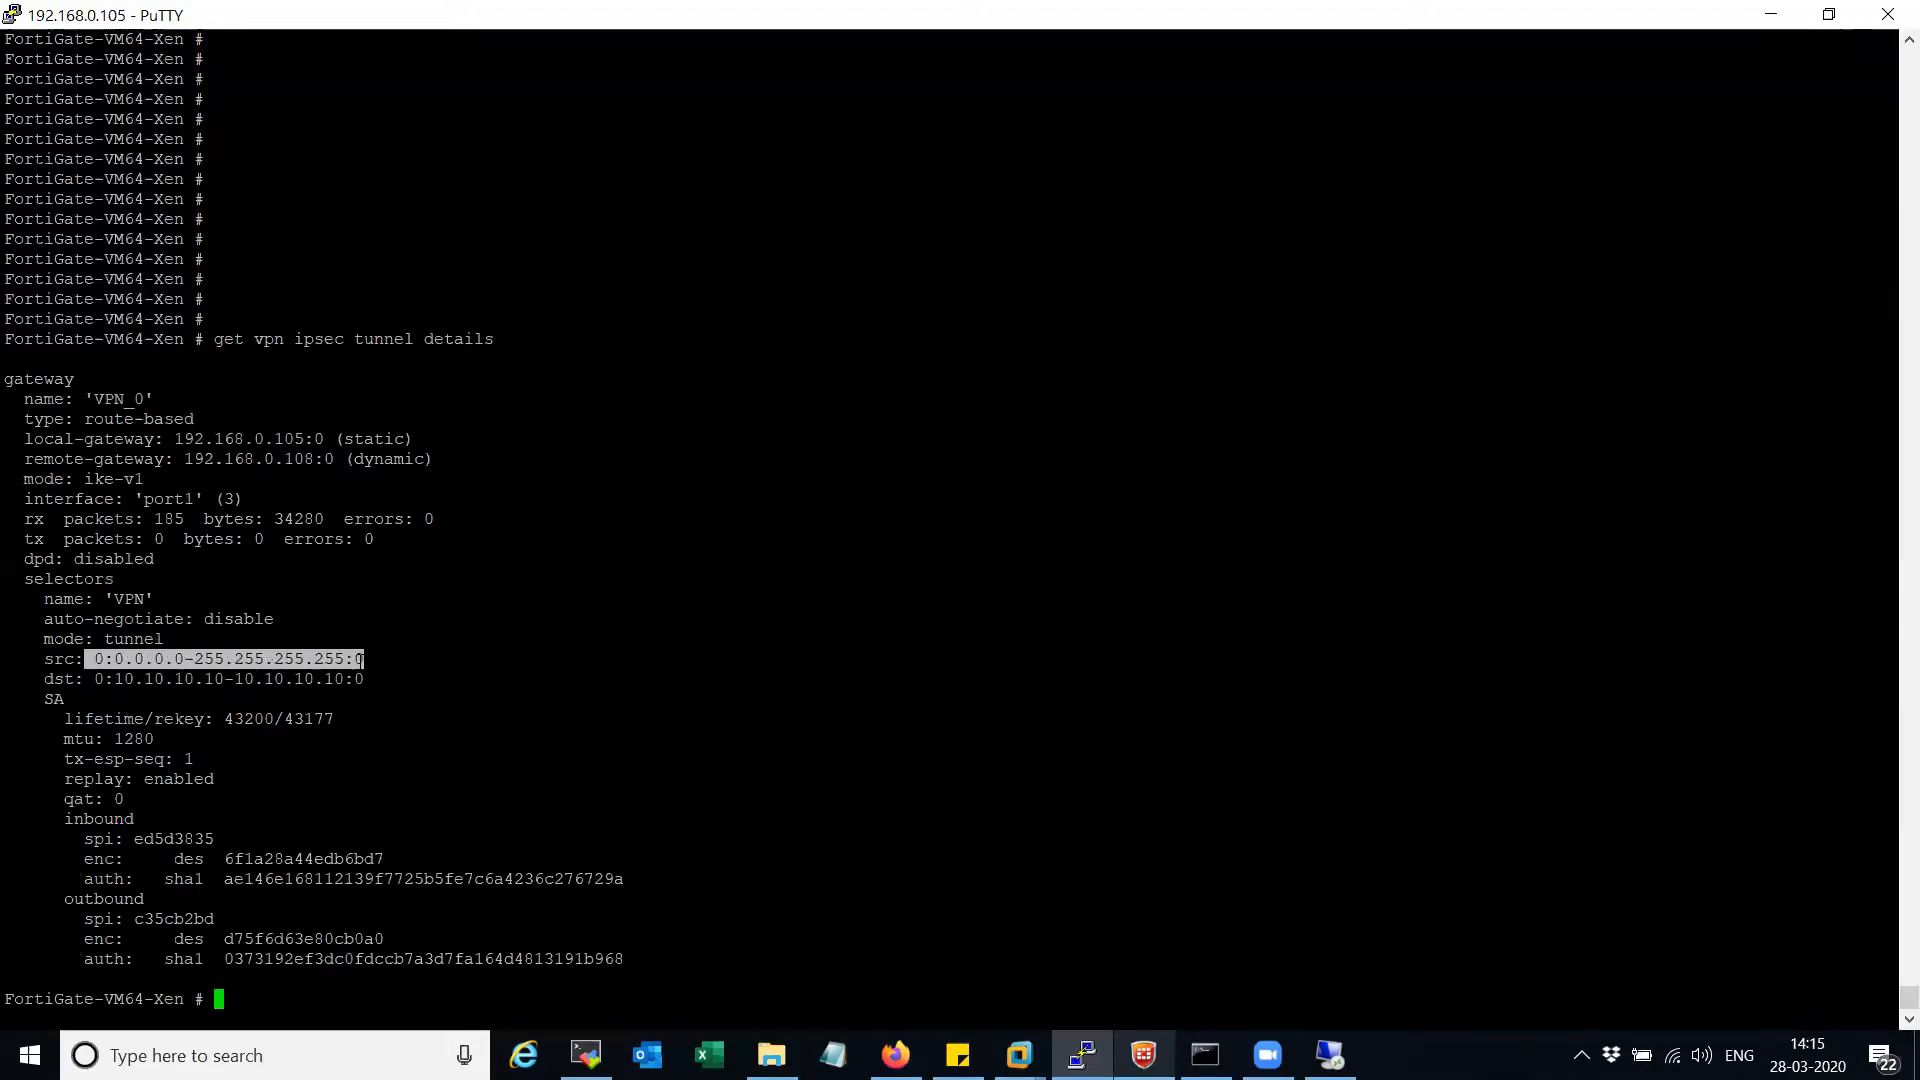
drag(94, 679, 364, 679)
click(364, 679)
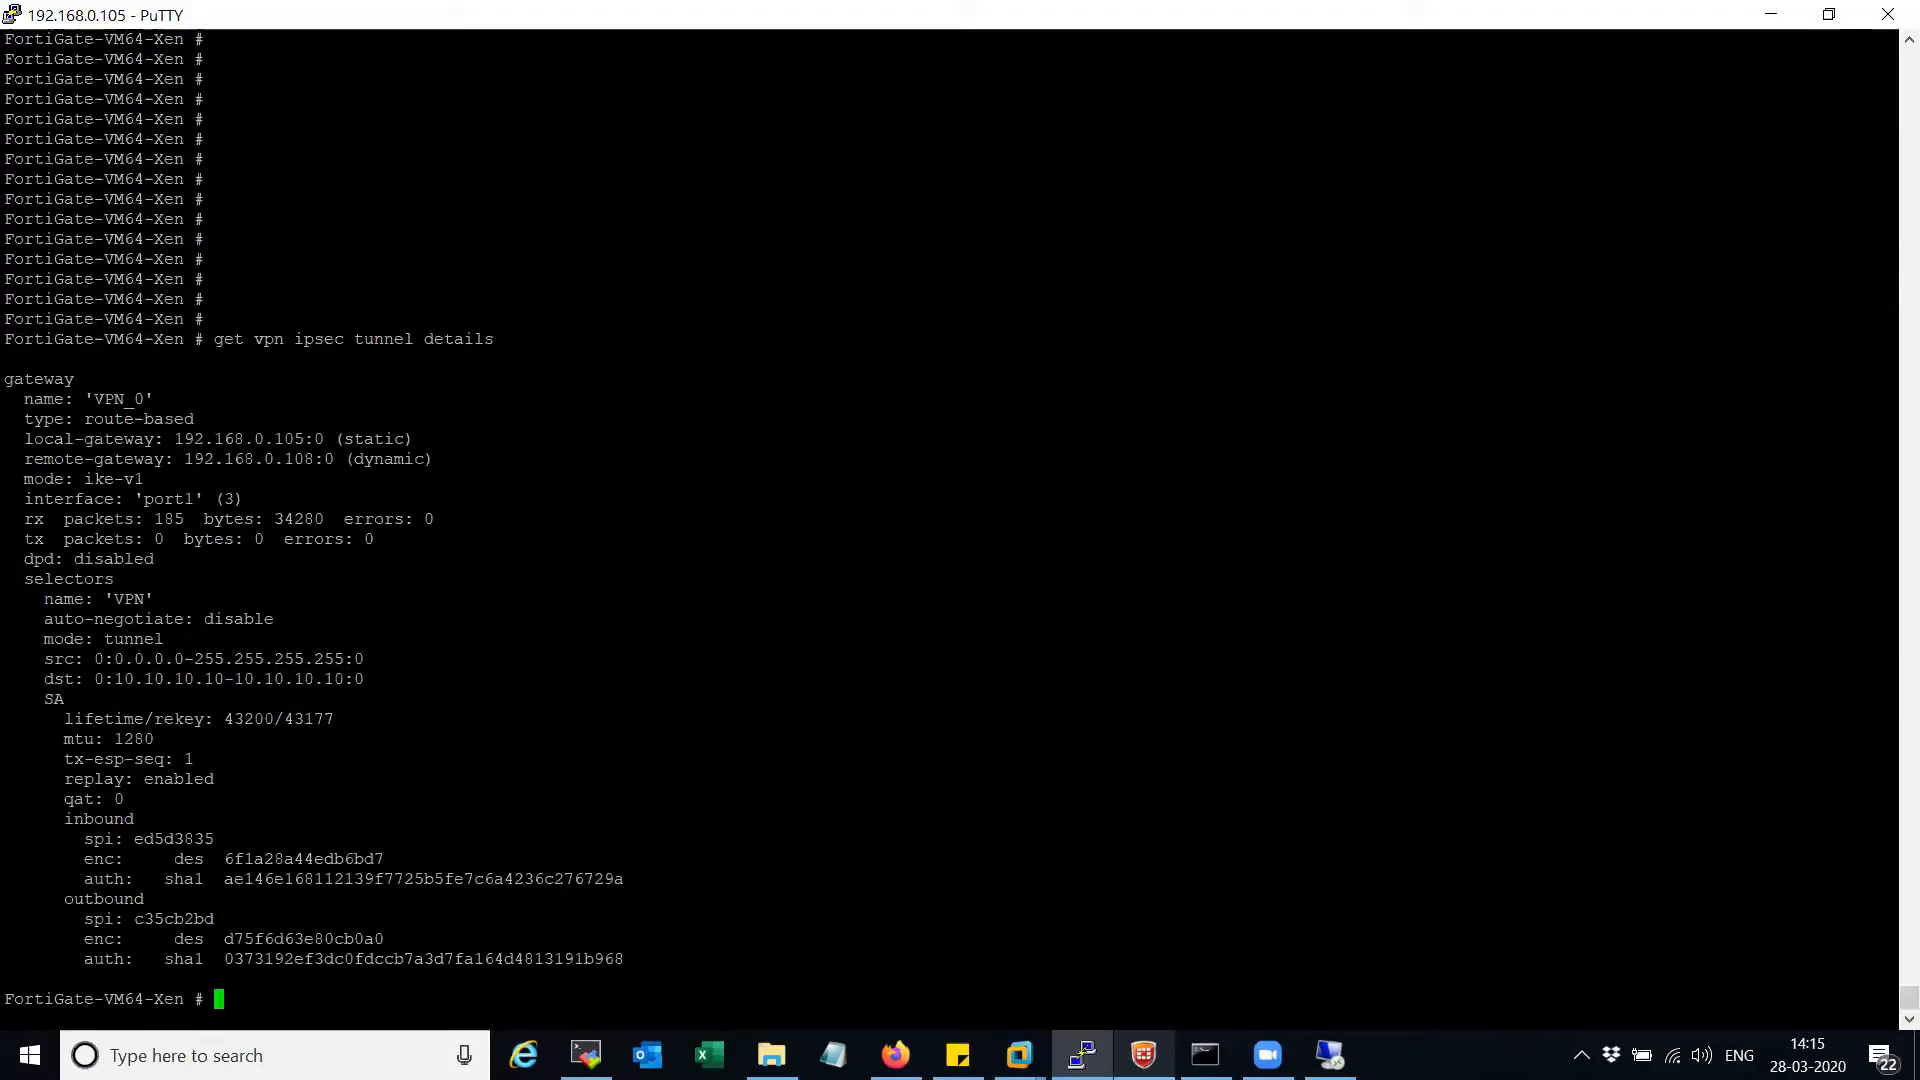
drag(114, 679, 272, 679)
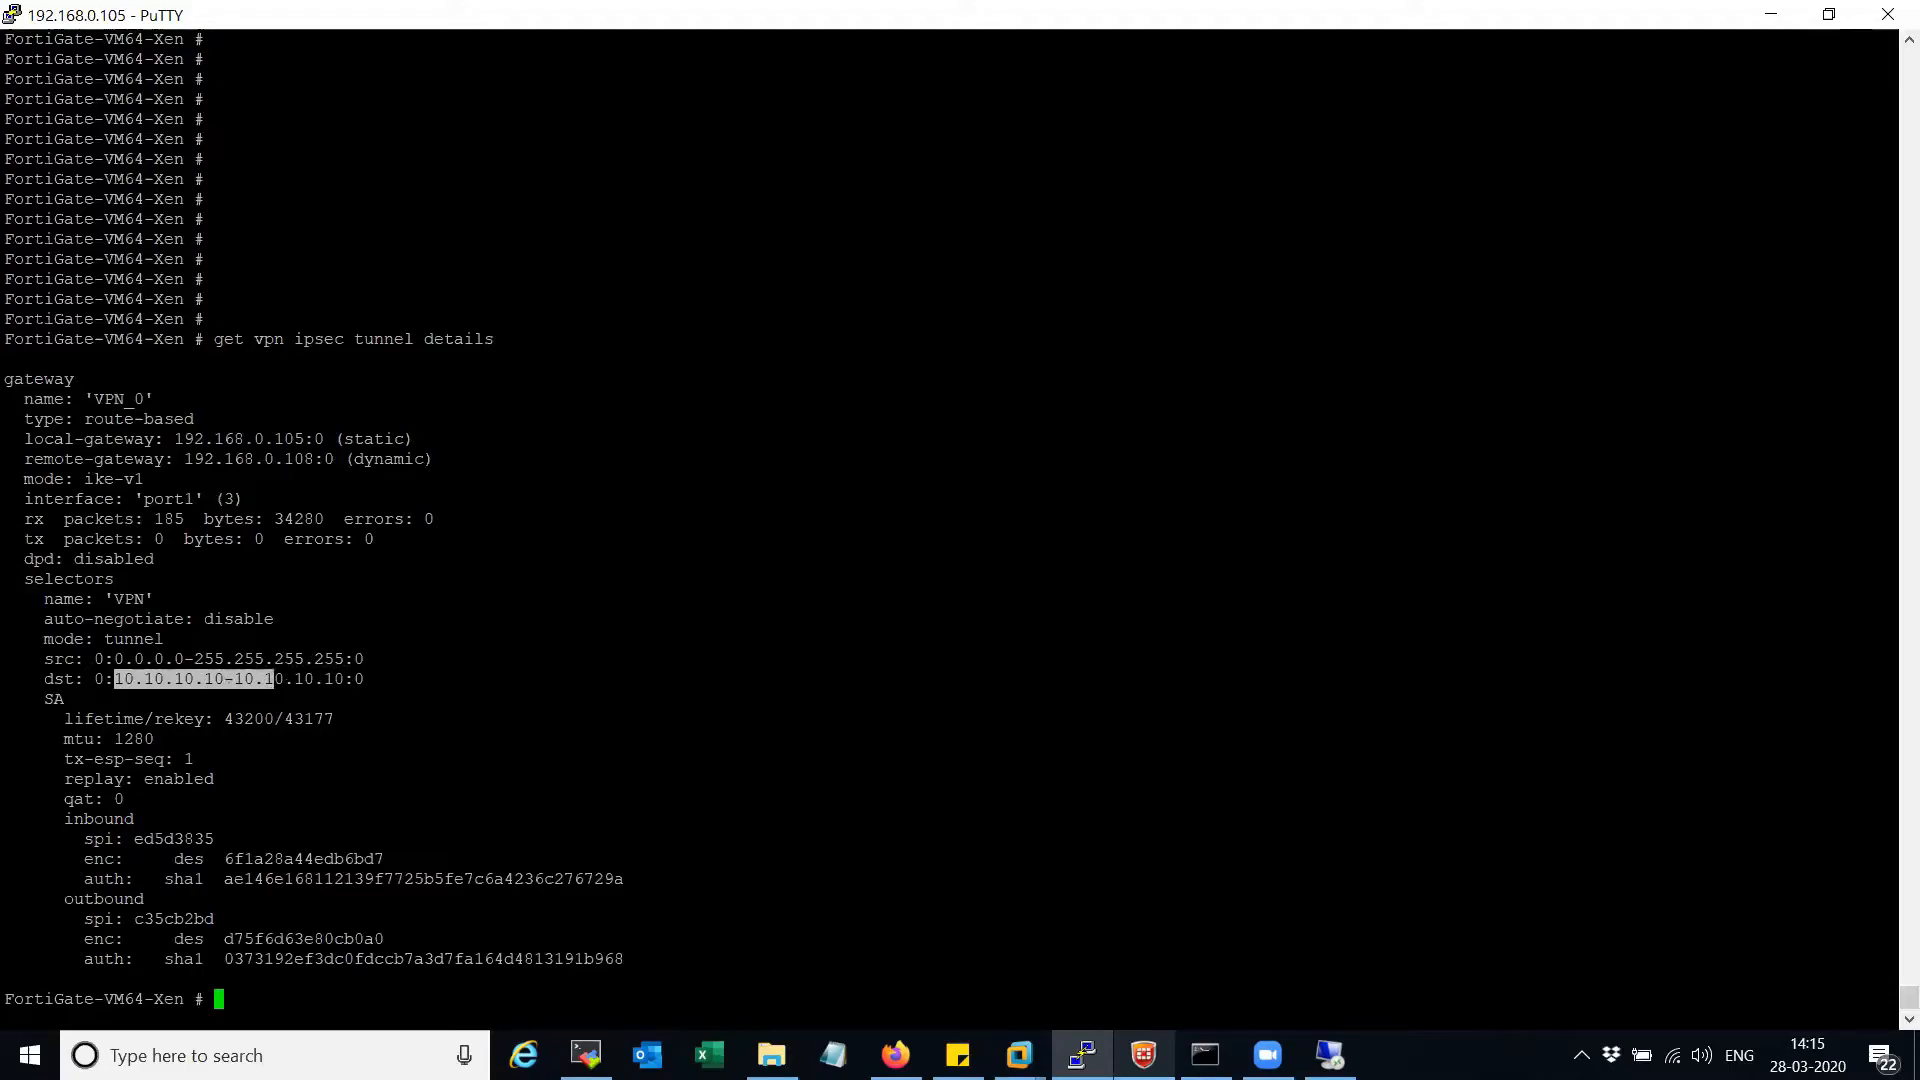
click(272, 679)
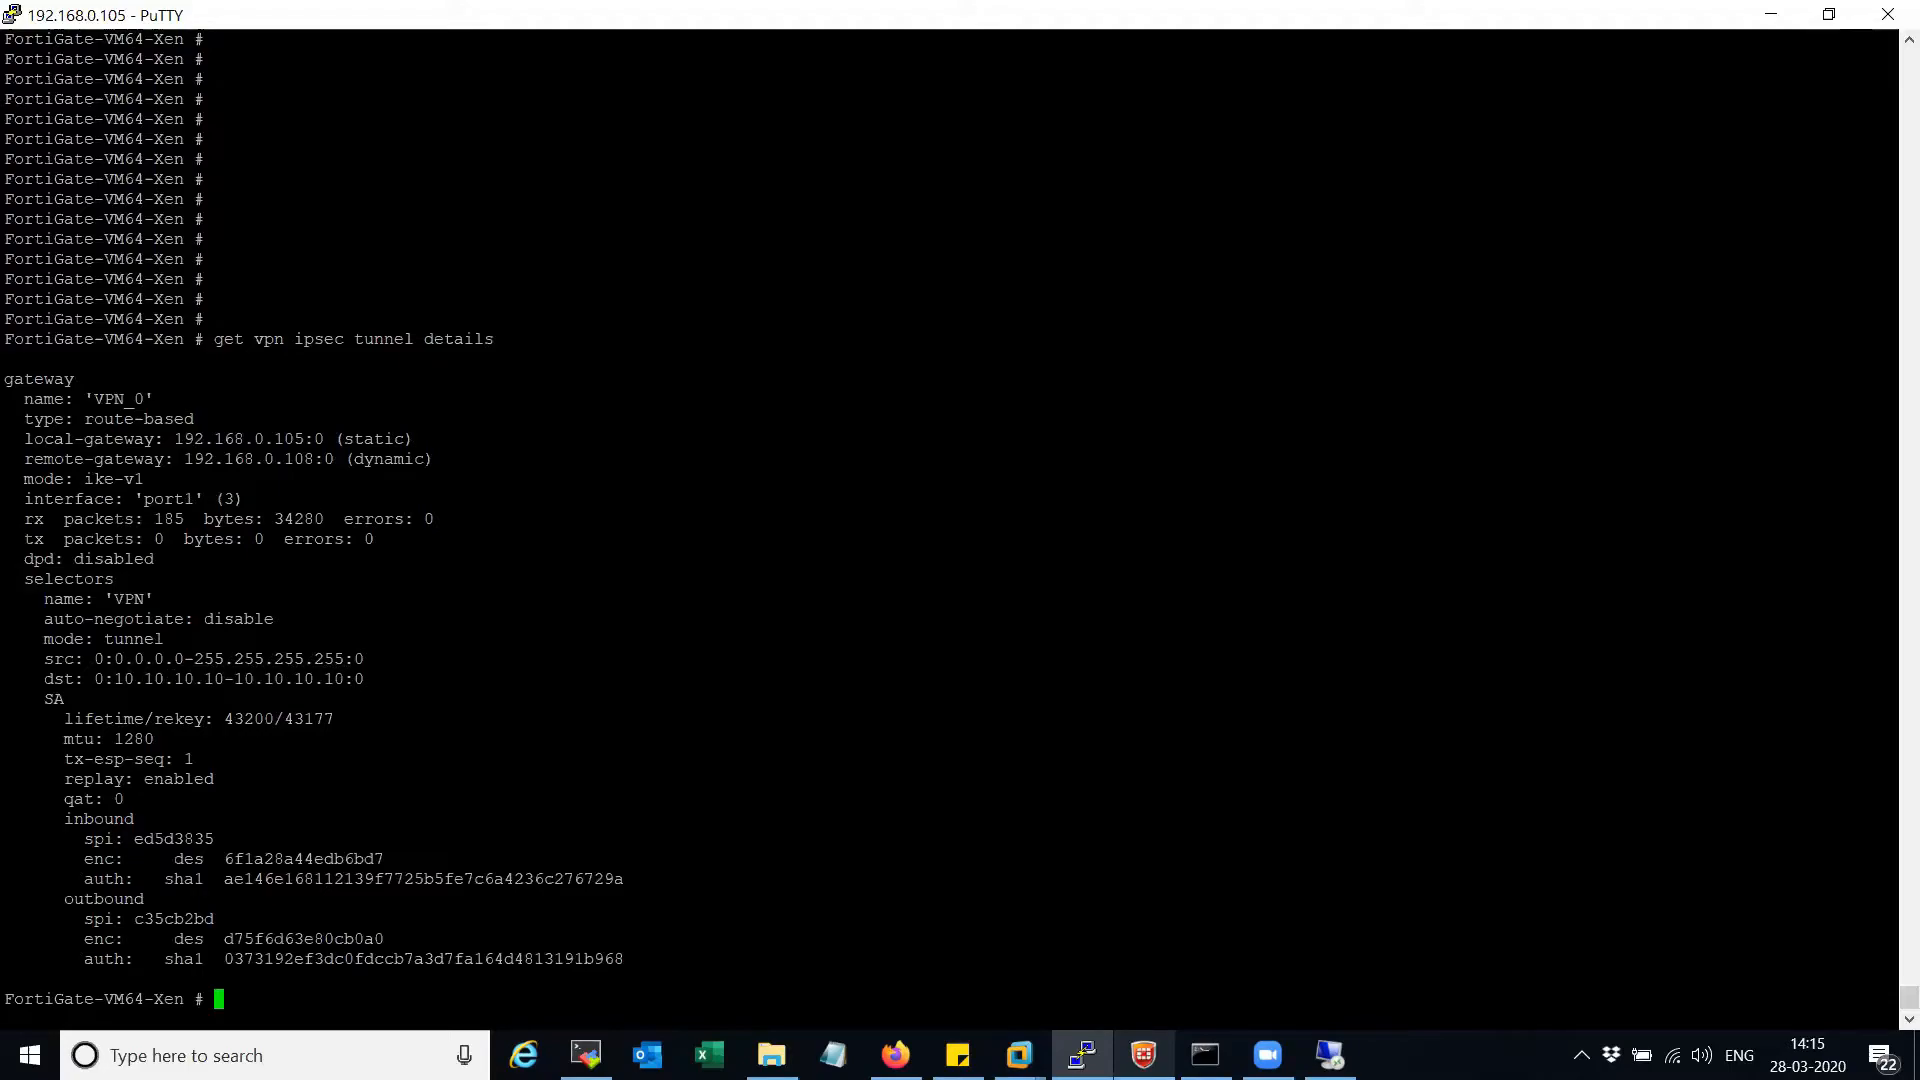
- Switch to the Command Prompt and run "route print" to list the client's routes
click(1205, 1055)
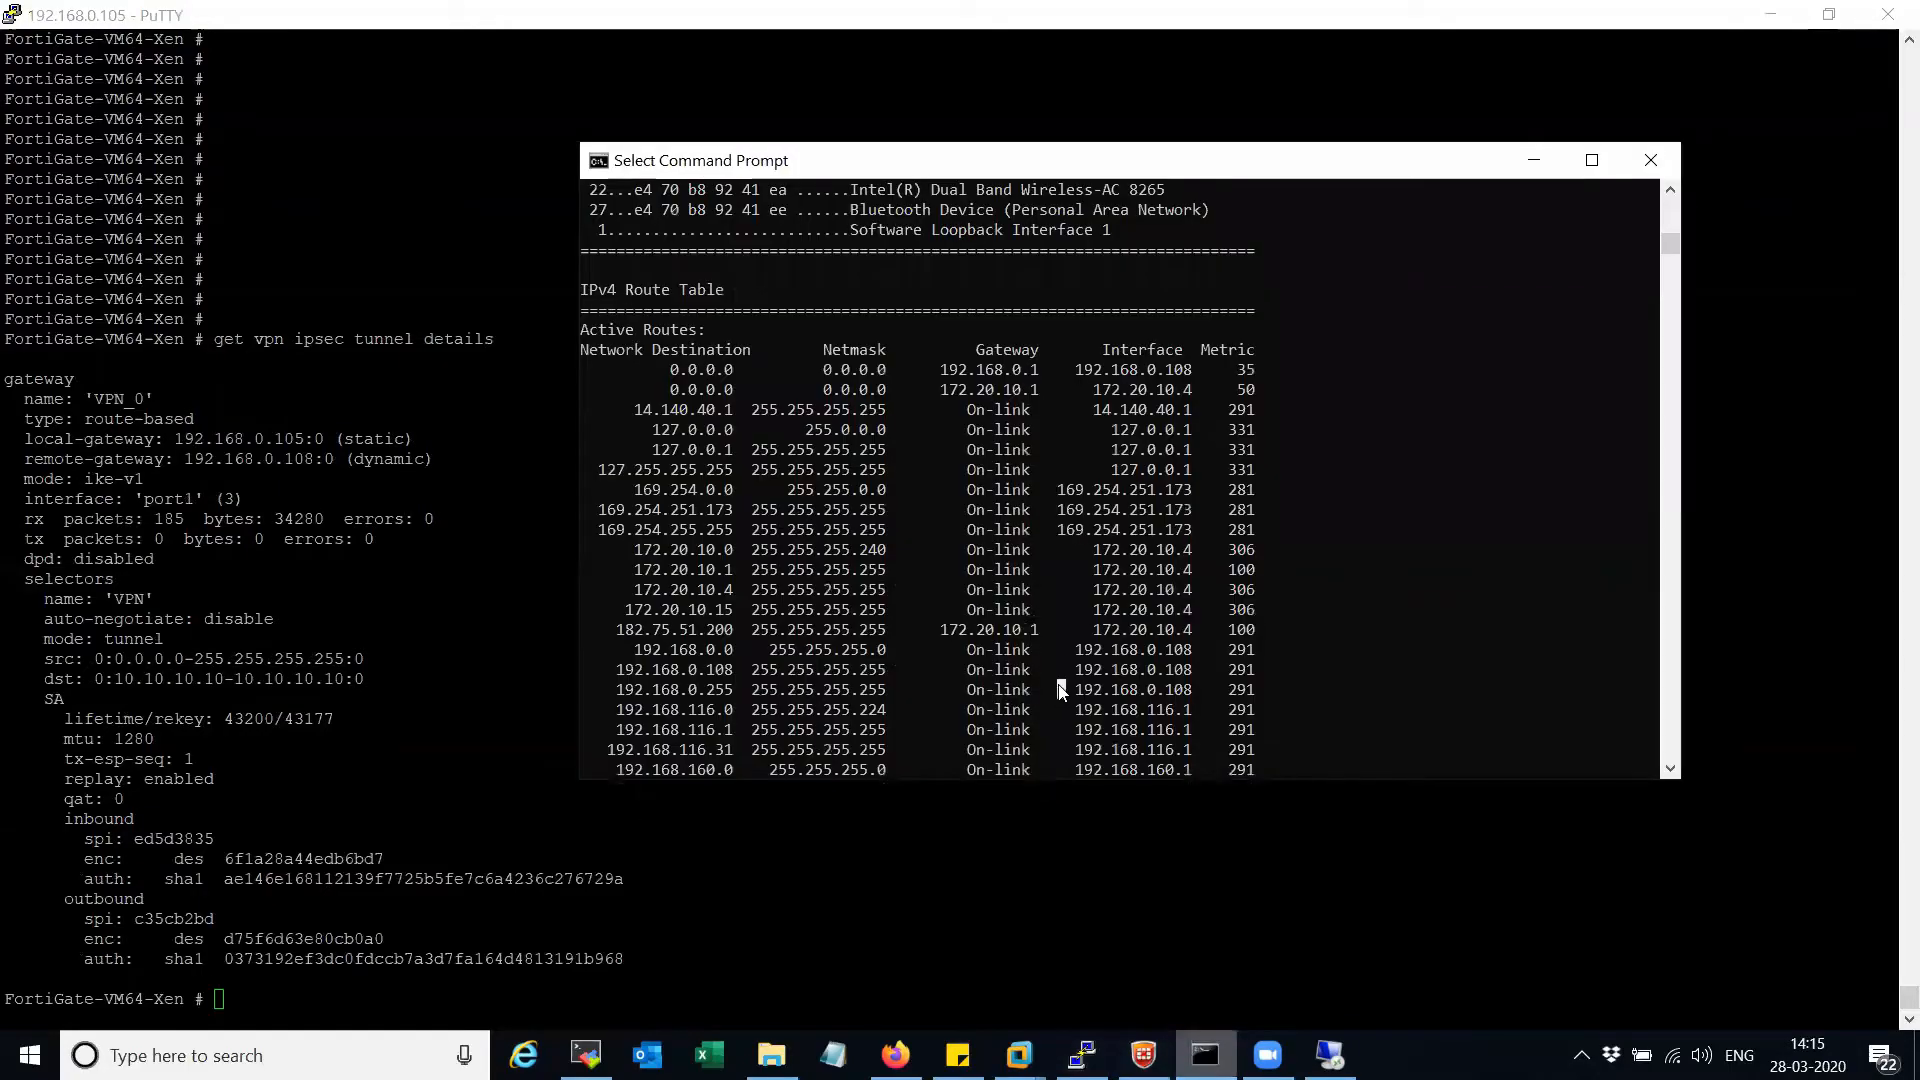
key(Return)
key(Return)
key(Return)
key(Return)
key(Return)
key(Return)
key(Return)
key(Return)
key(Return)
key(Return)
key(Return)
key(Return)
key(Return)
key(Return)
key(Return)
key(Return)
key(Return)
key(Return)
key(Return)
key(Return)
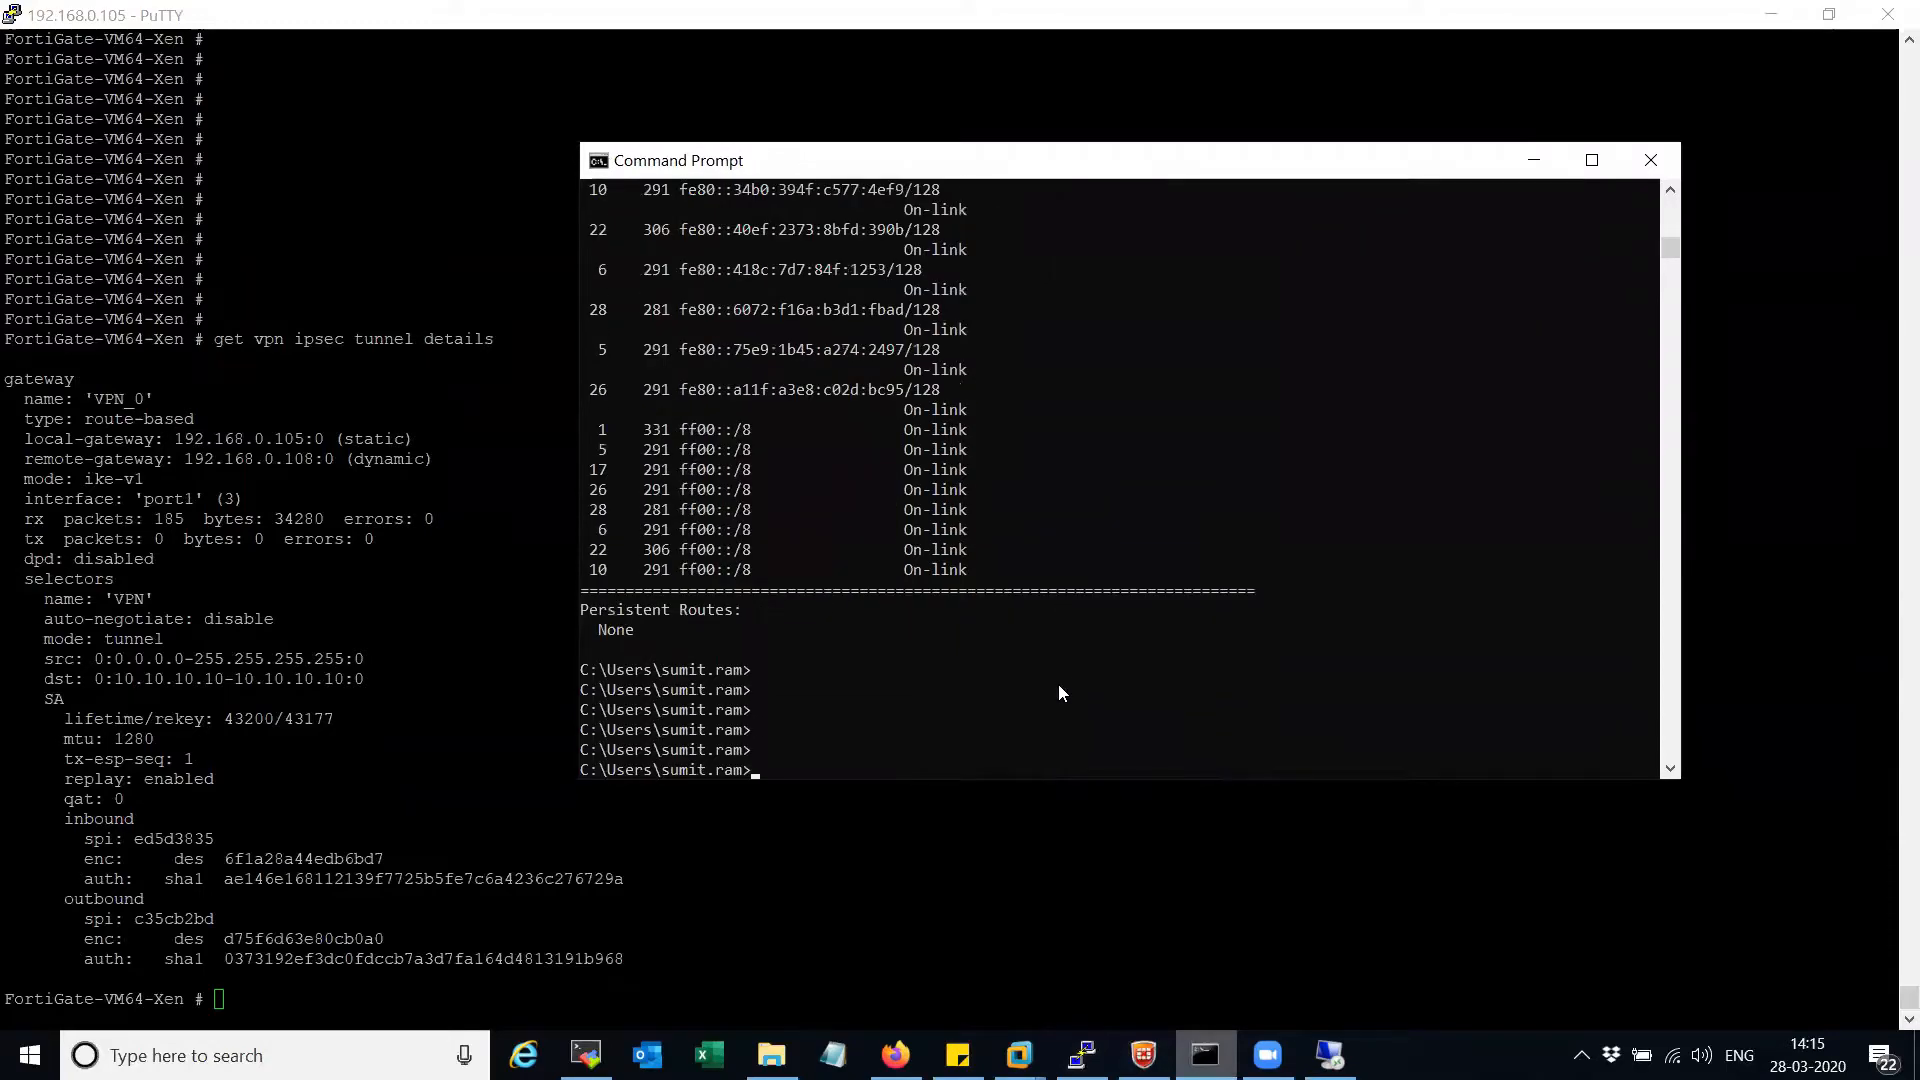
text(rout)
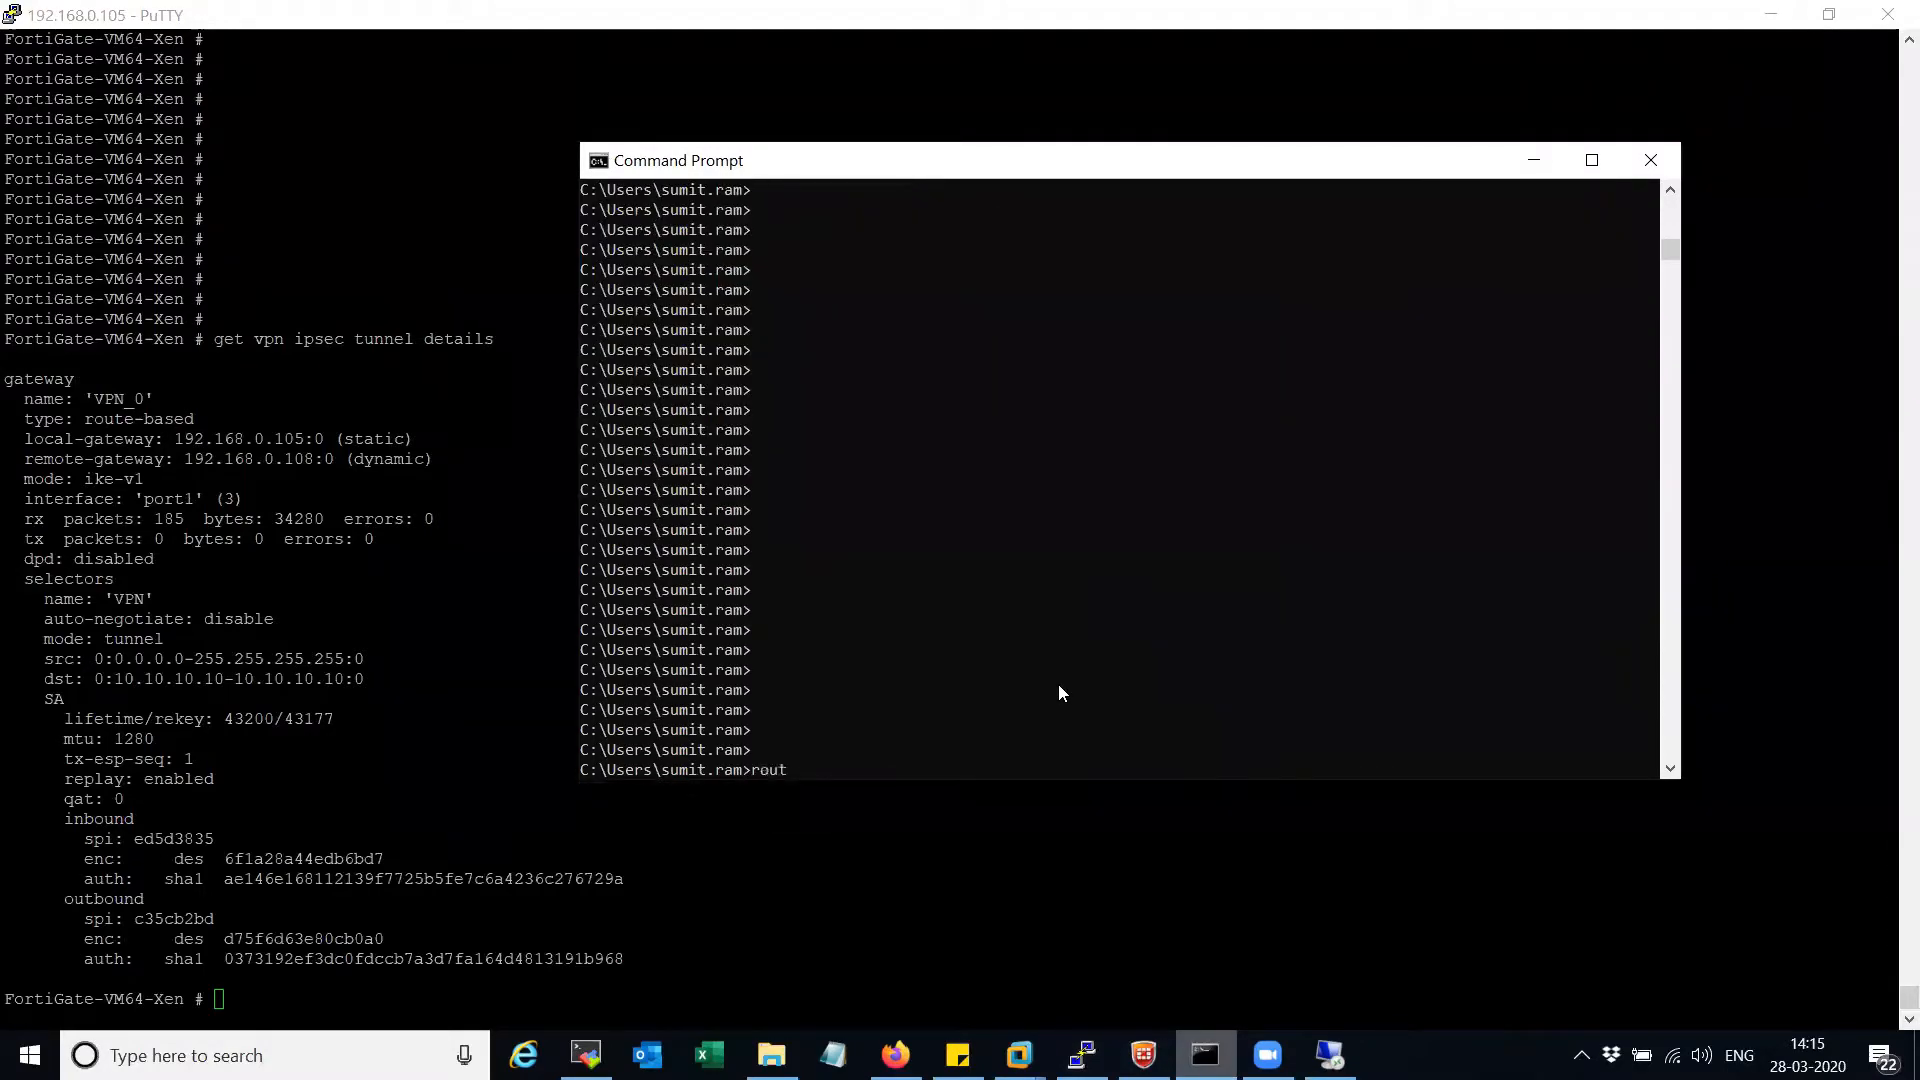
text(e print)
key(Return)
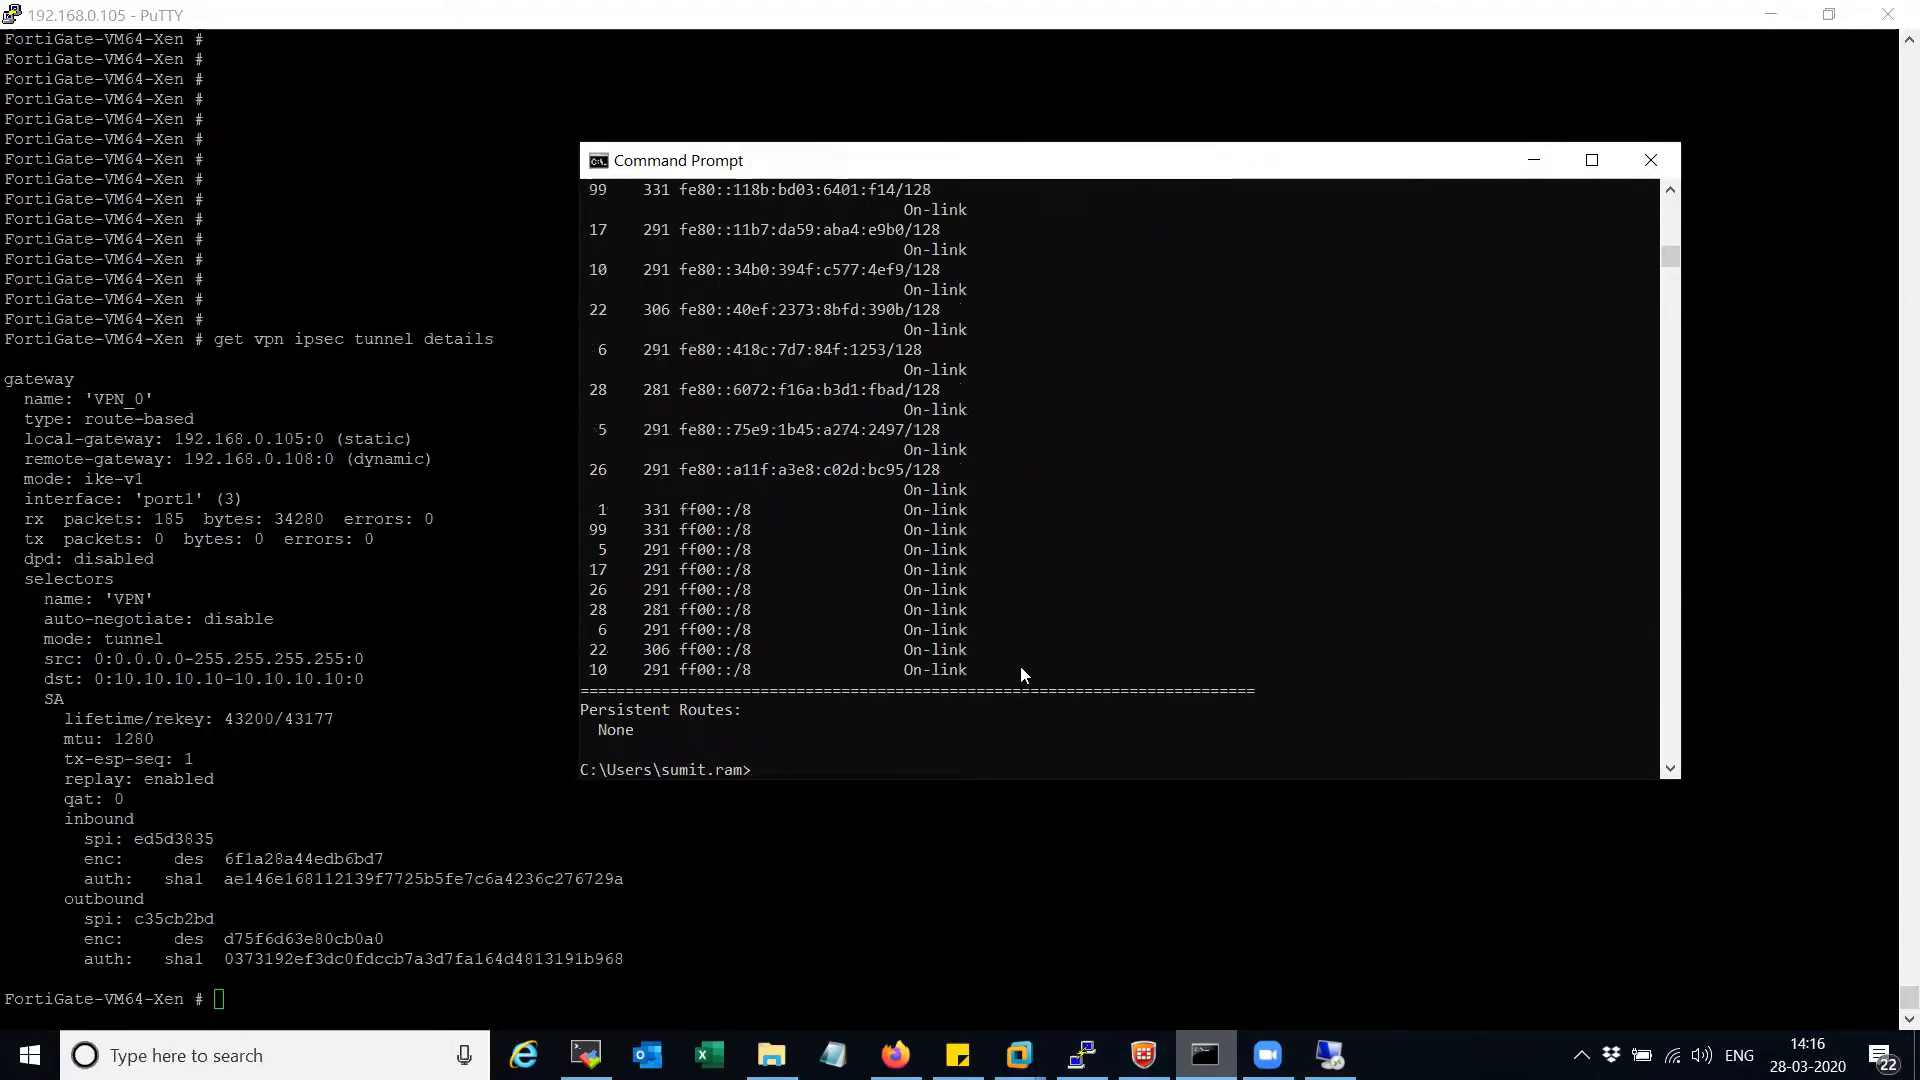
- Find the 14.140.40.204 entry in the IPv4 route table and check its netmask, gateway, interface and metric
scroll(1020, 666, up, 7)
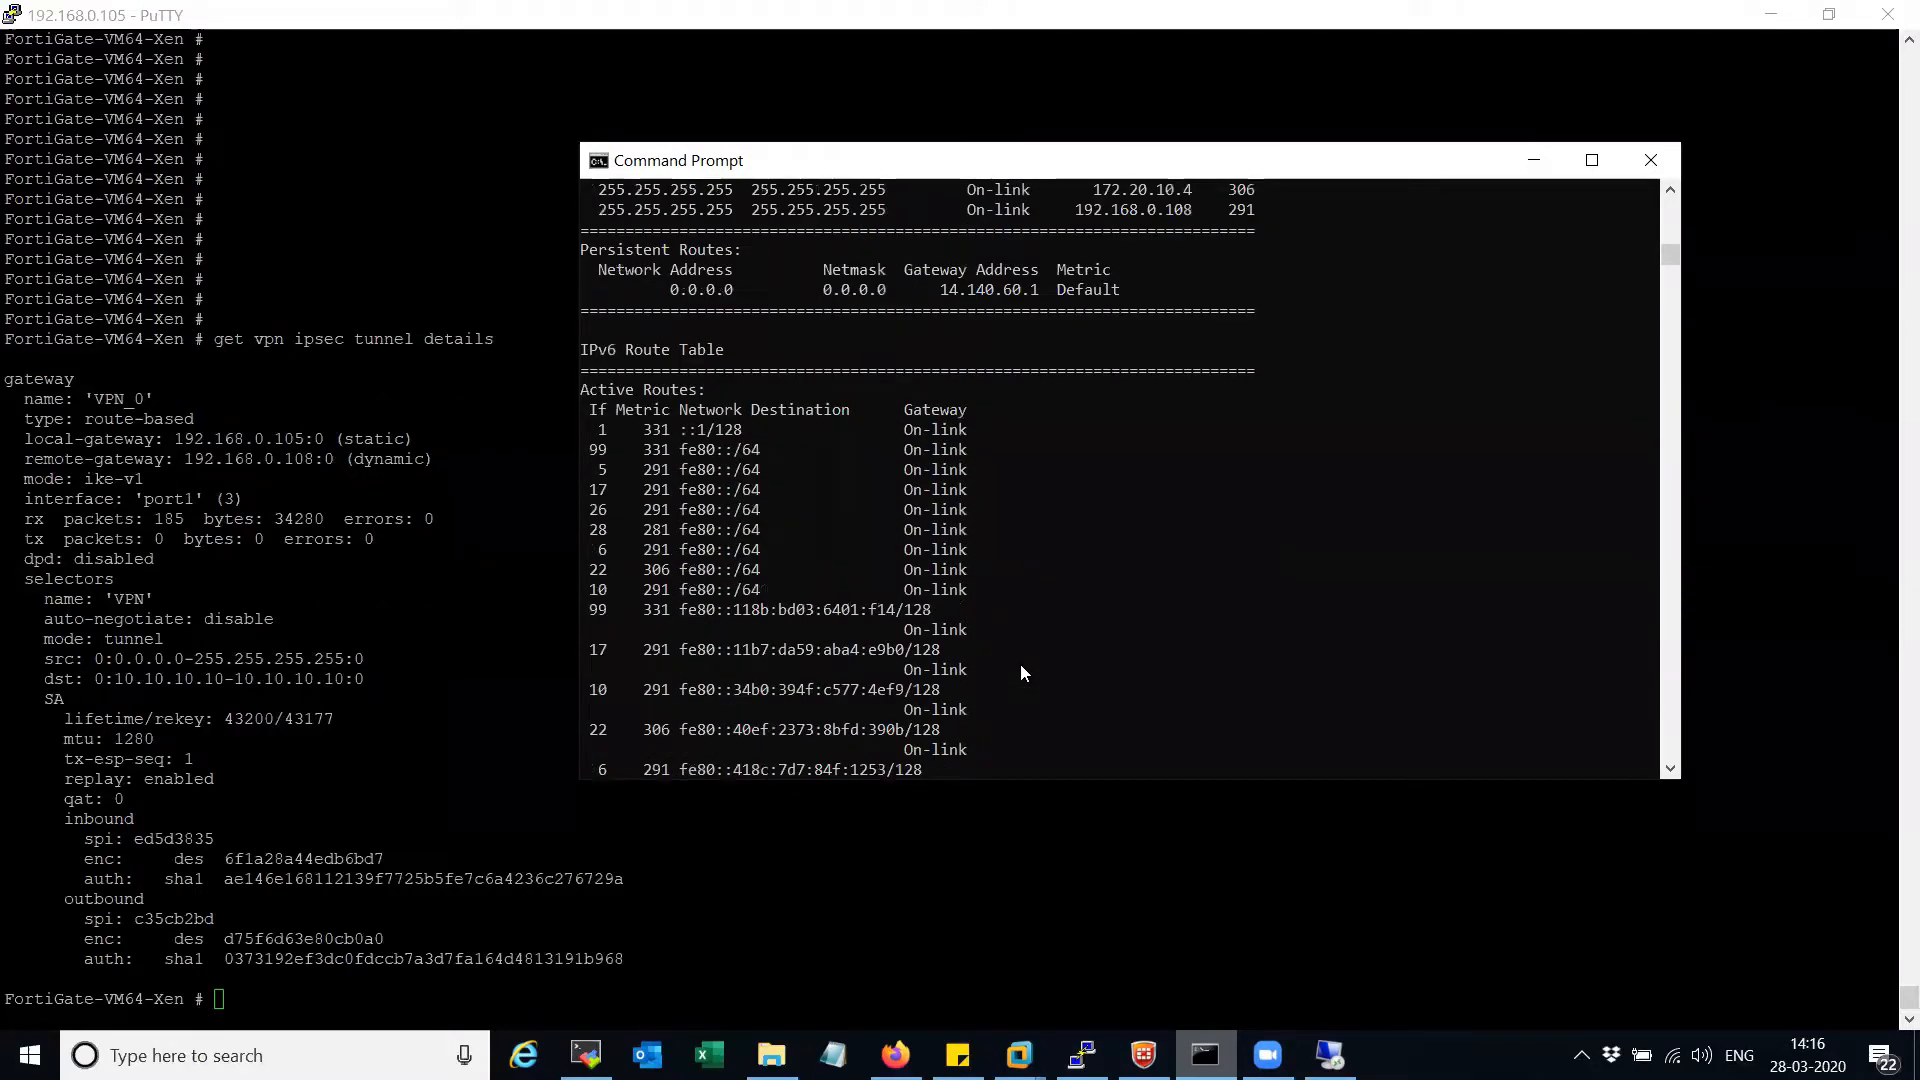
scroll(1020, 671, up, 7)
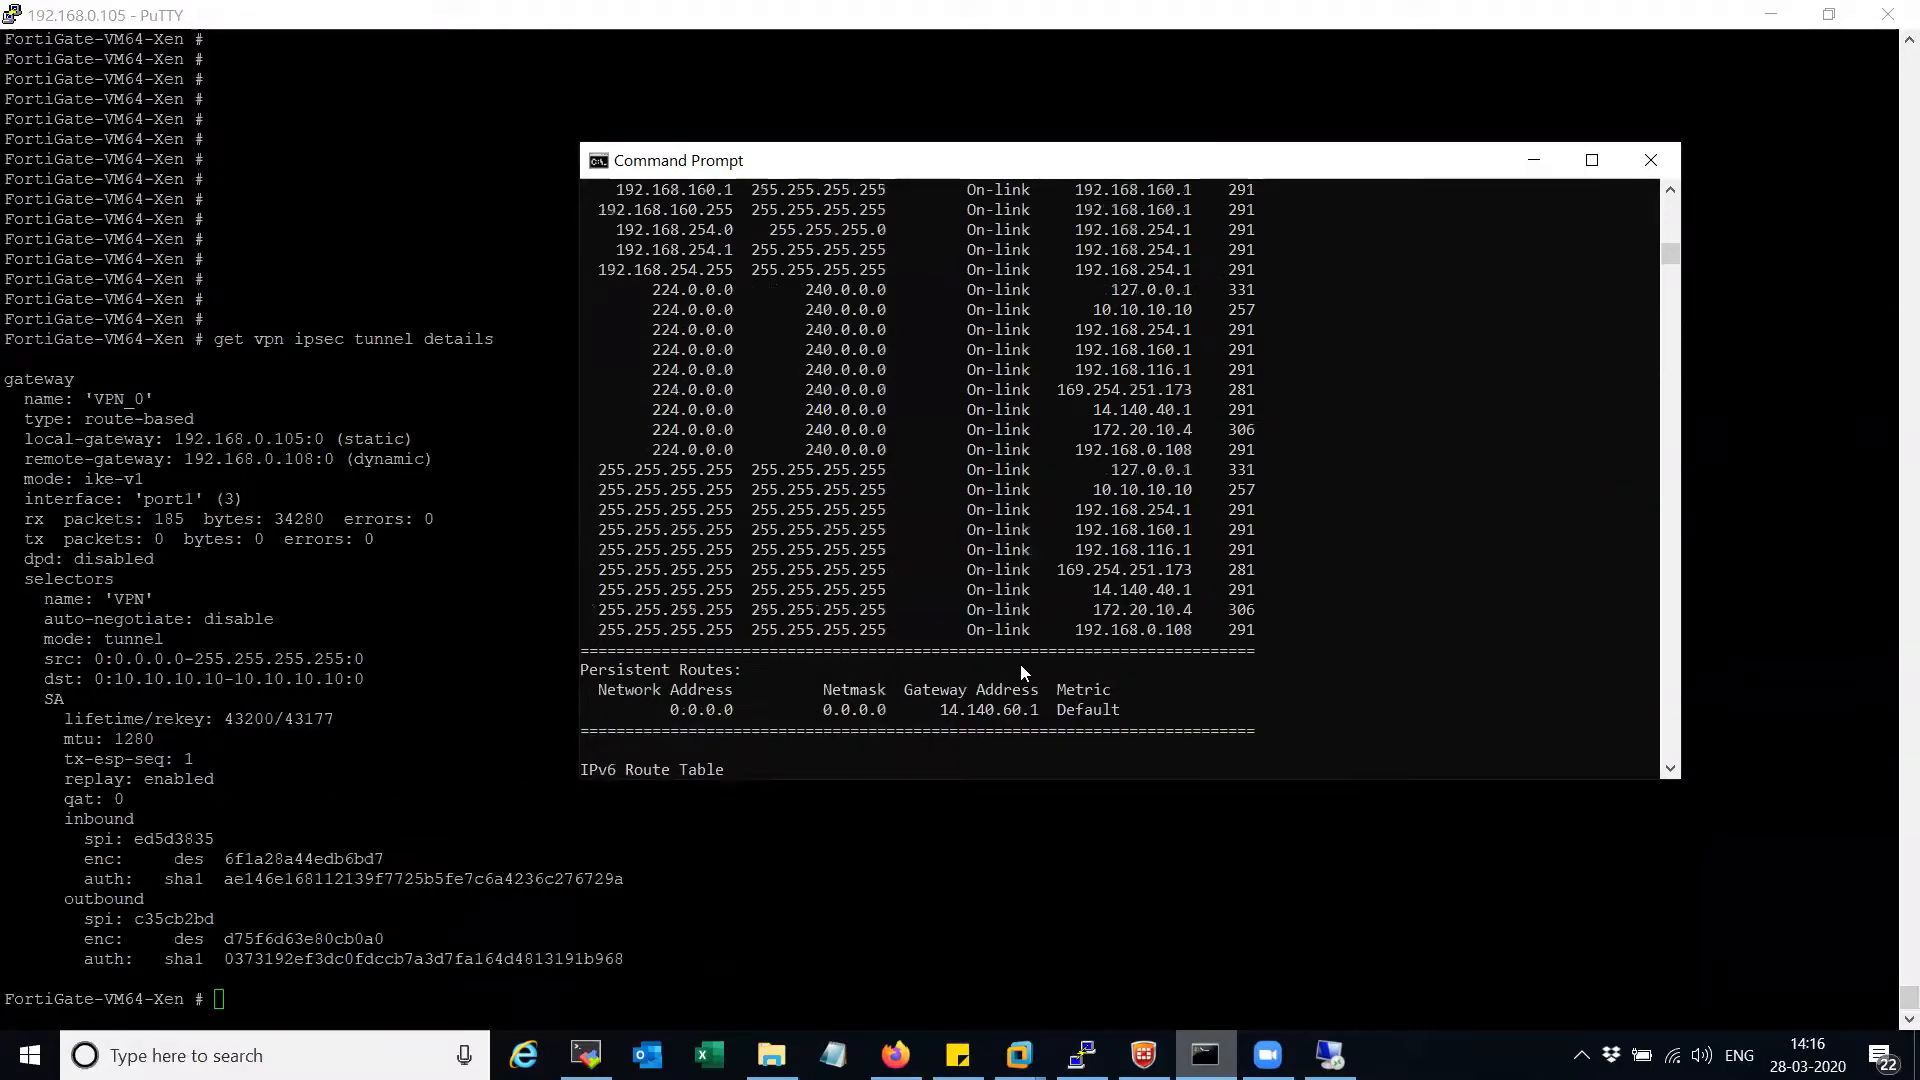
scroll(1020, 664, up, 12)
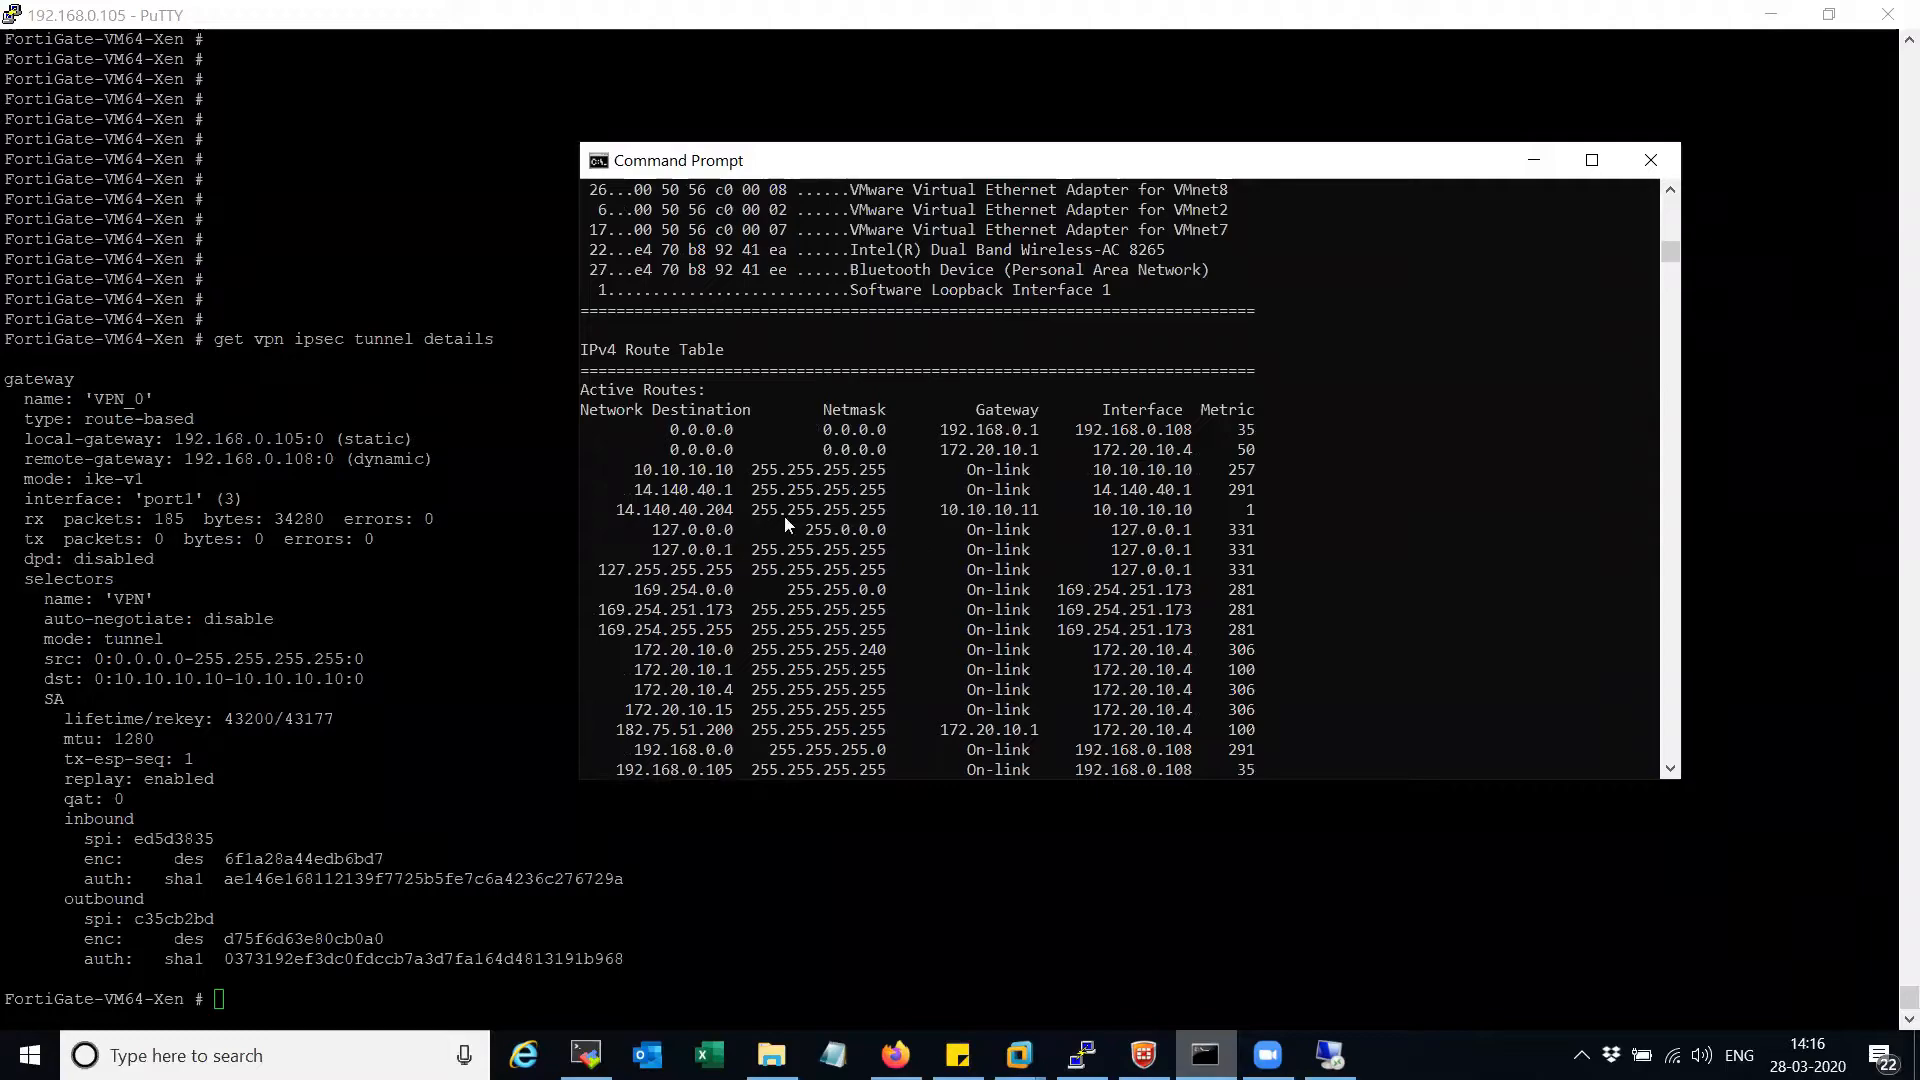
drag(611, 510, 1250, 516)
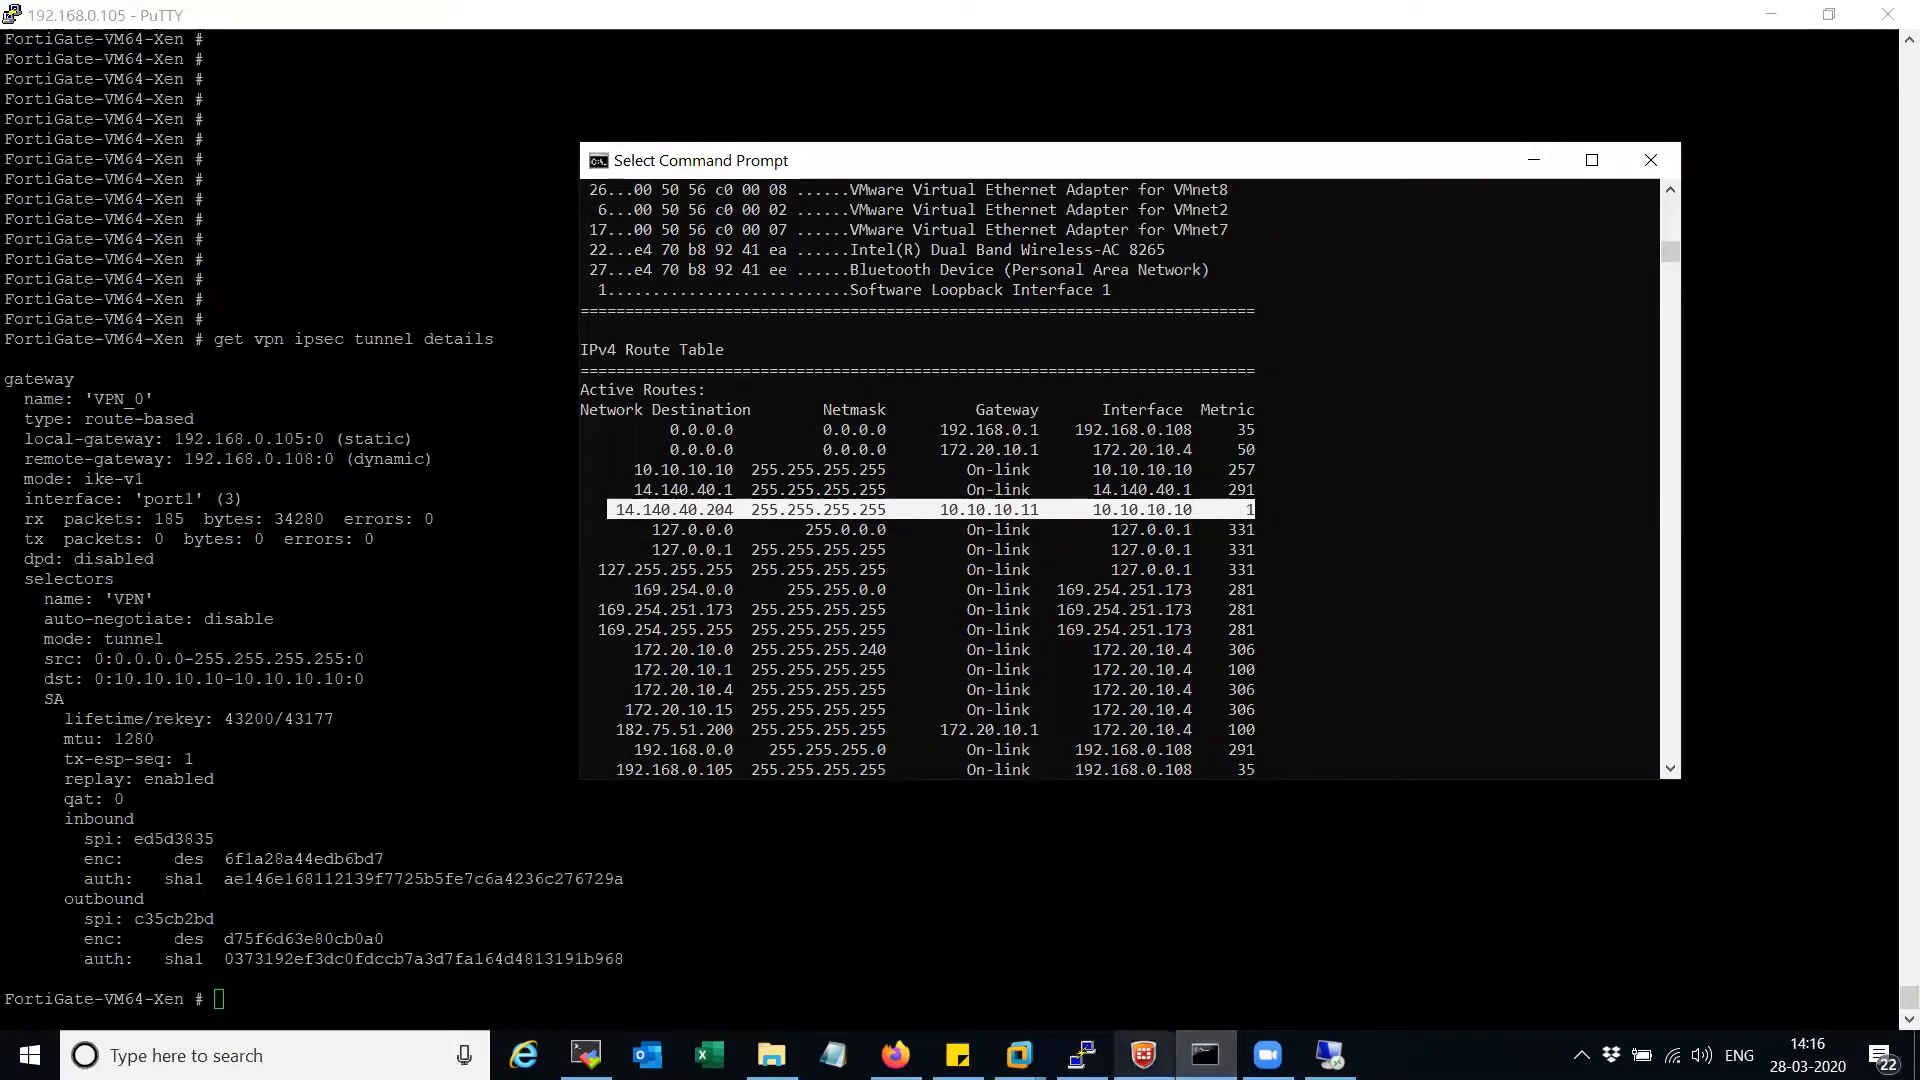
- Compare the split tunnel's accessible network in the FortiGate's VPN tunnel settings with the client's 14.140.40.204 route in the Command Prompt
click(893, 1052)
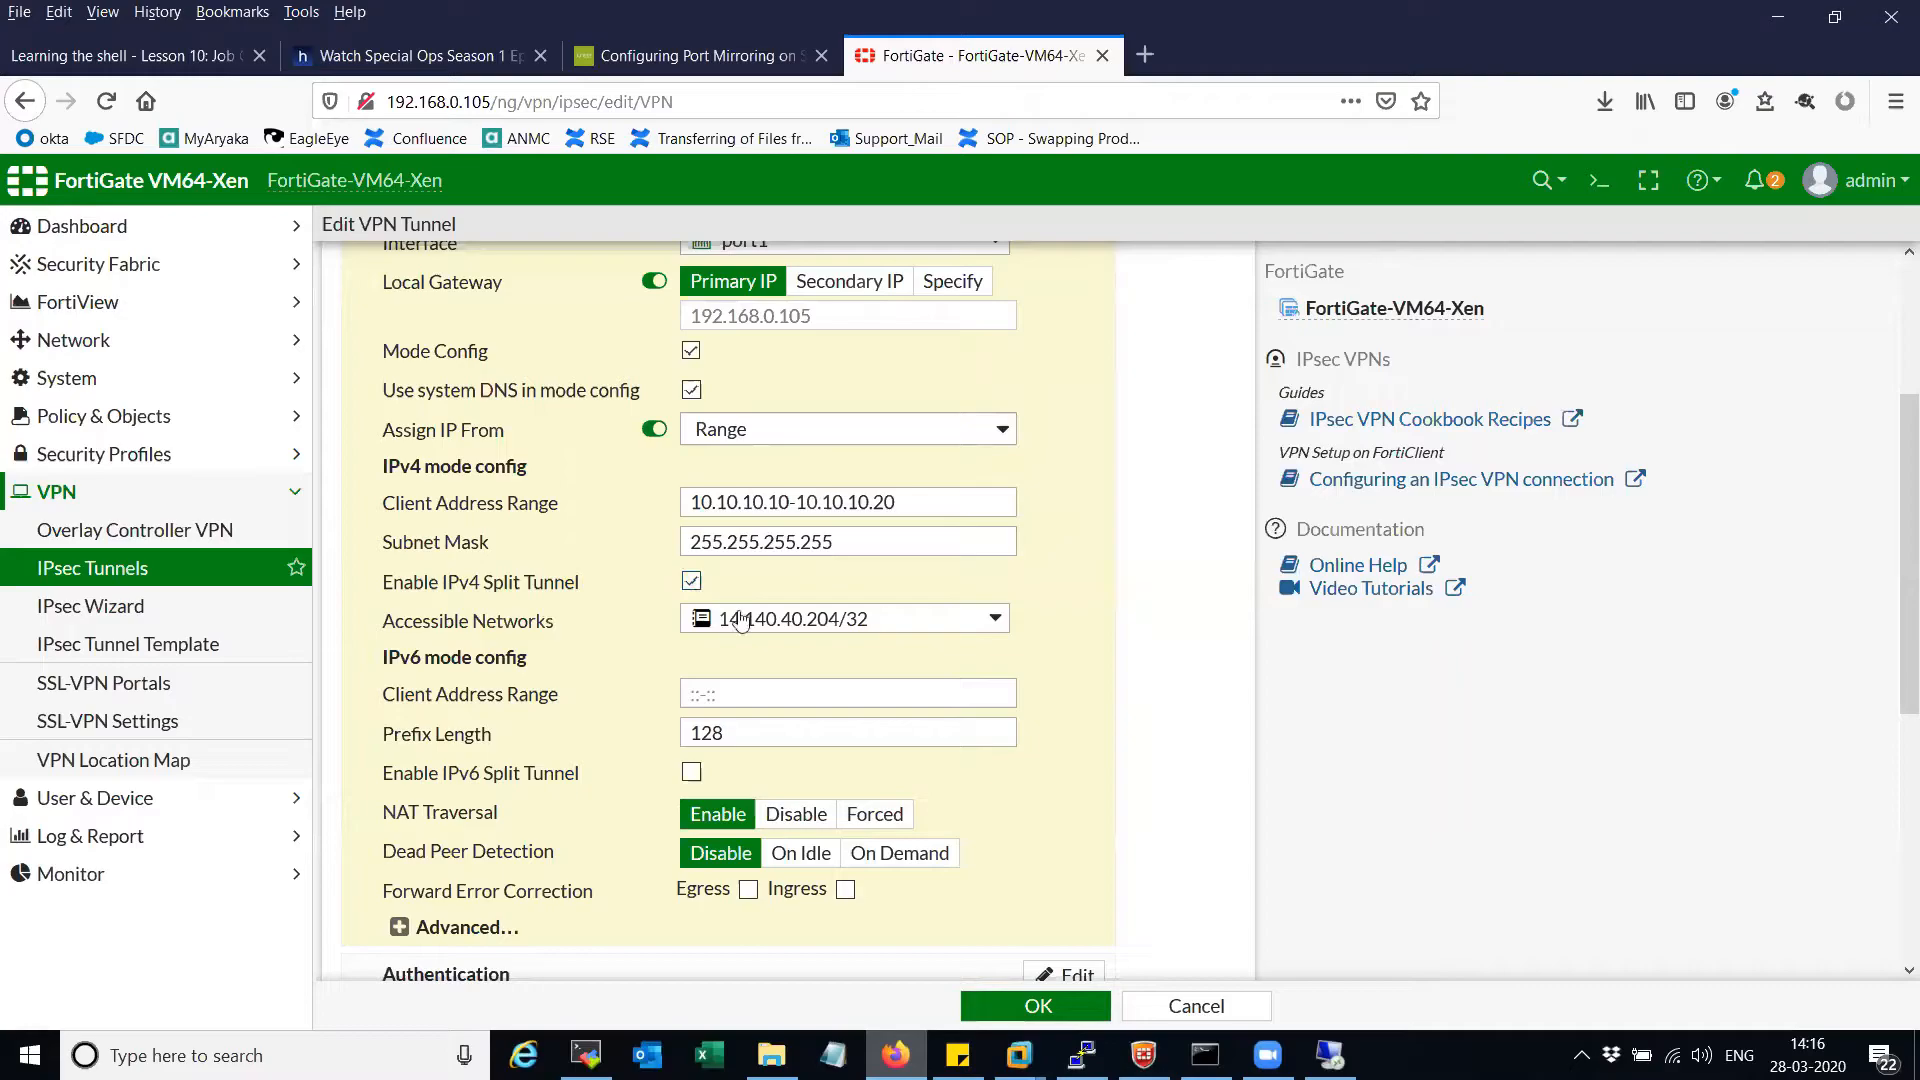
mouse_move(771, 631)
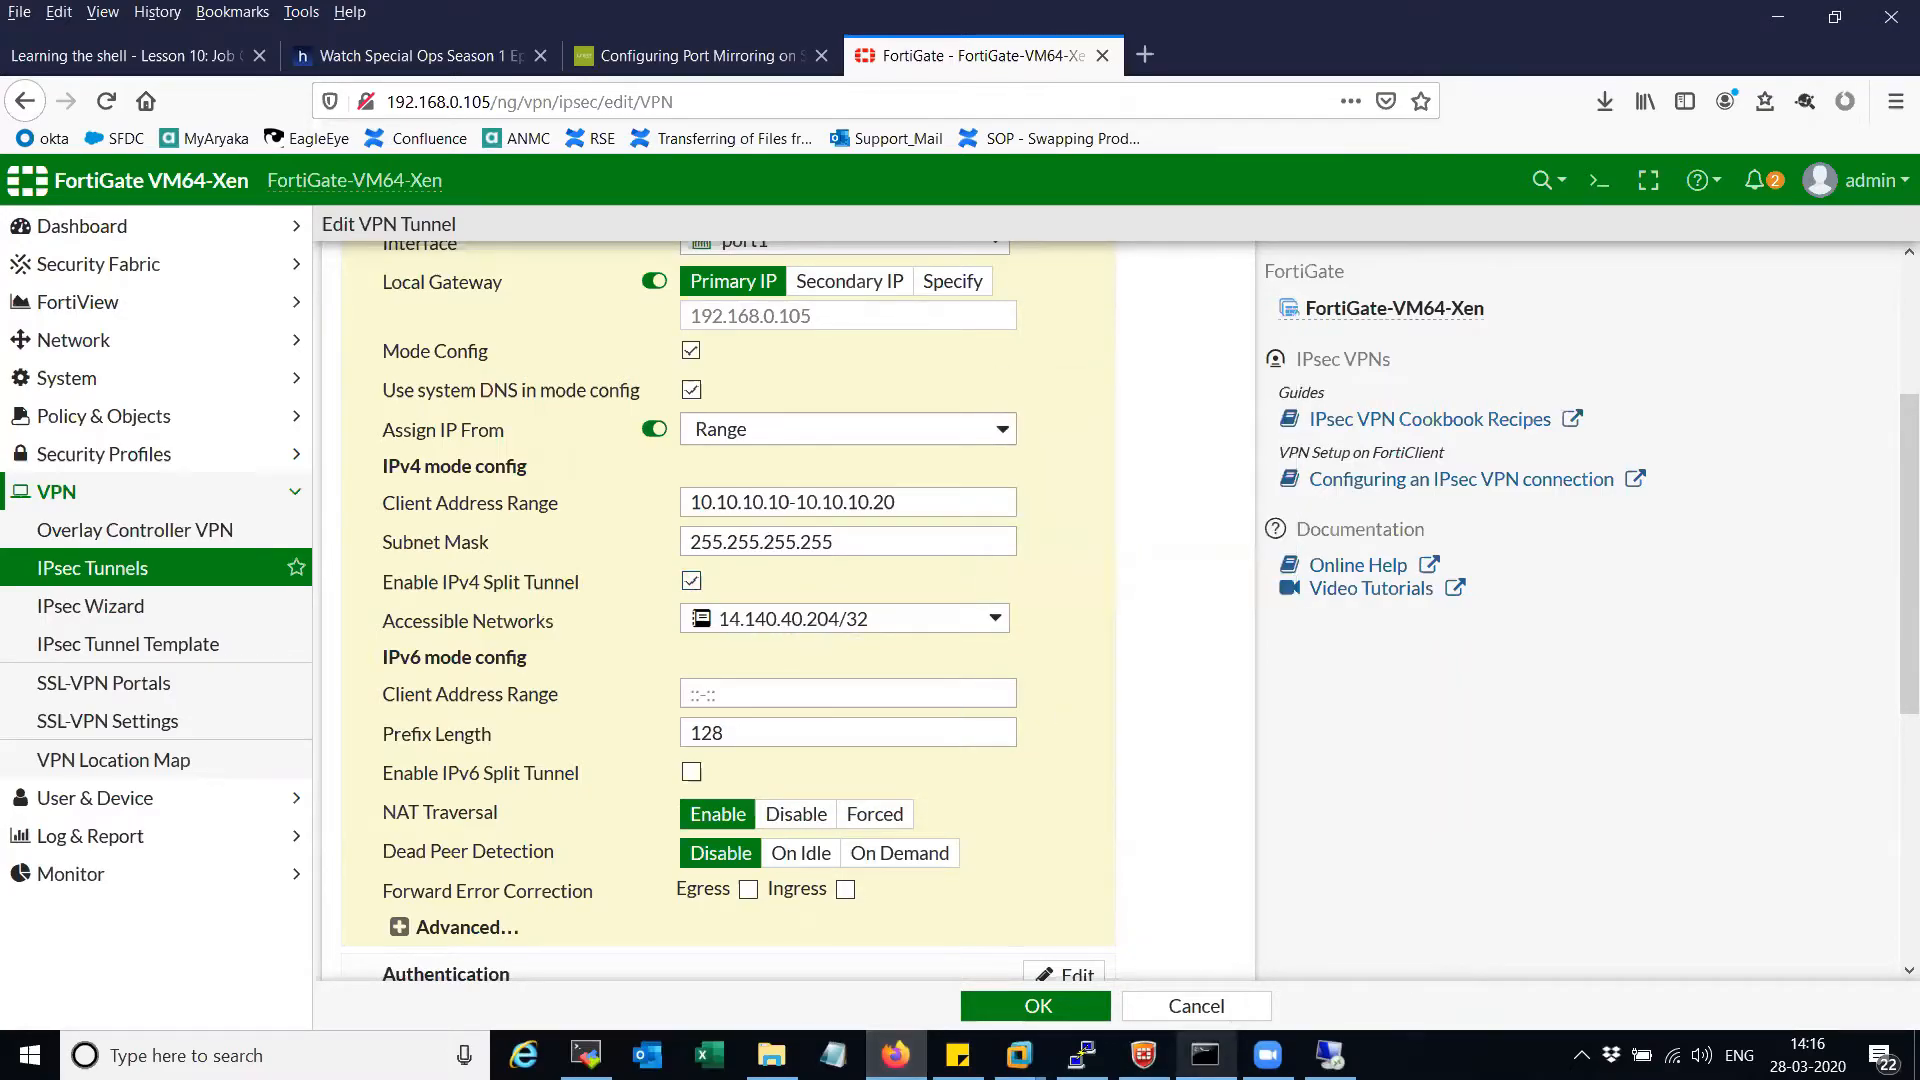
click(1205, 1054)
click(864, 510)
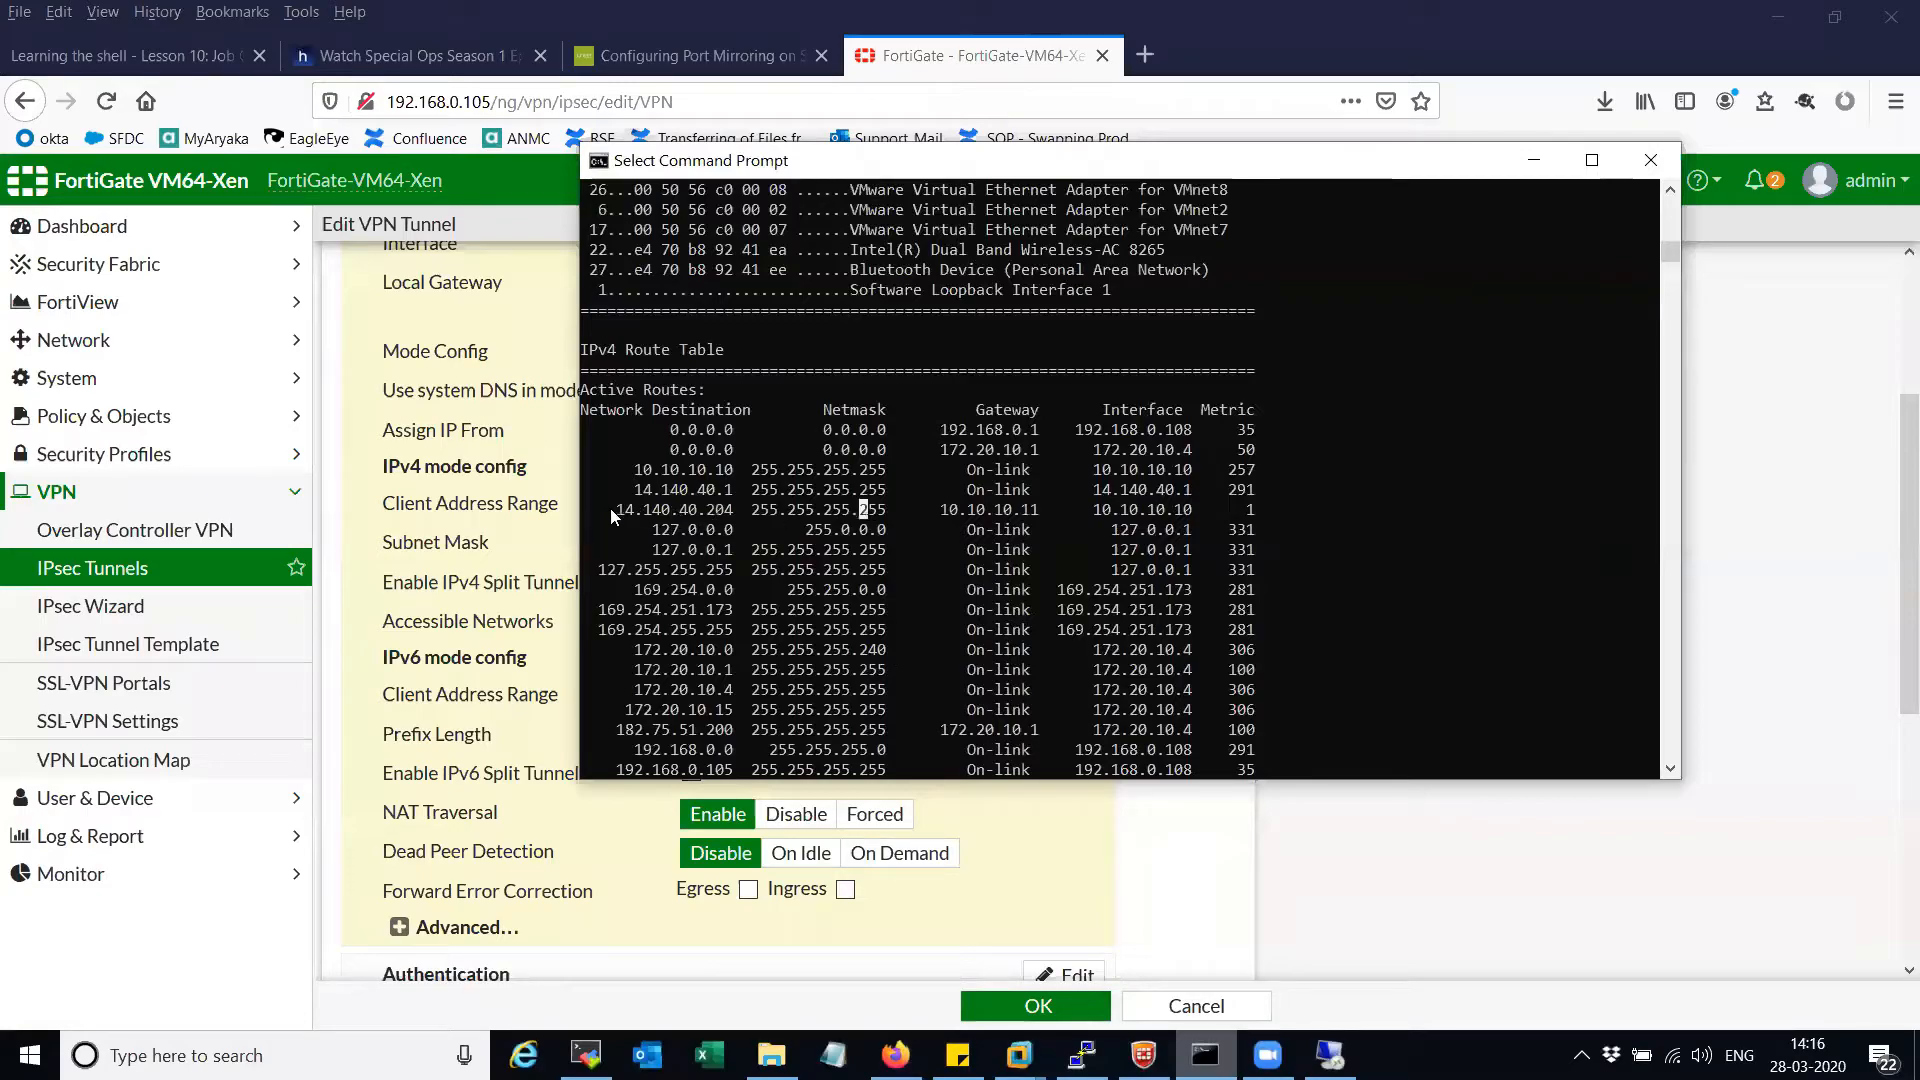
drag(610, 508, 1256, 515)
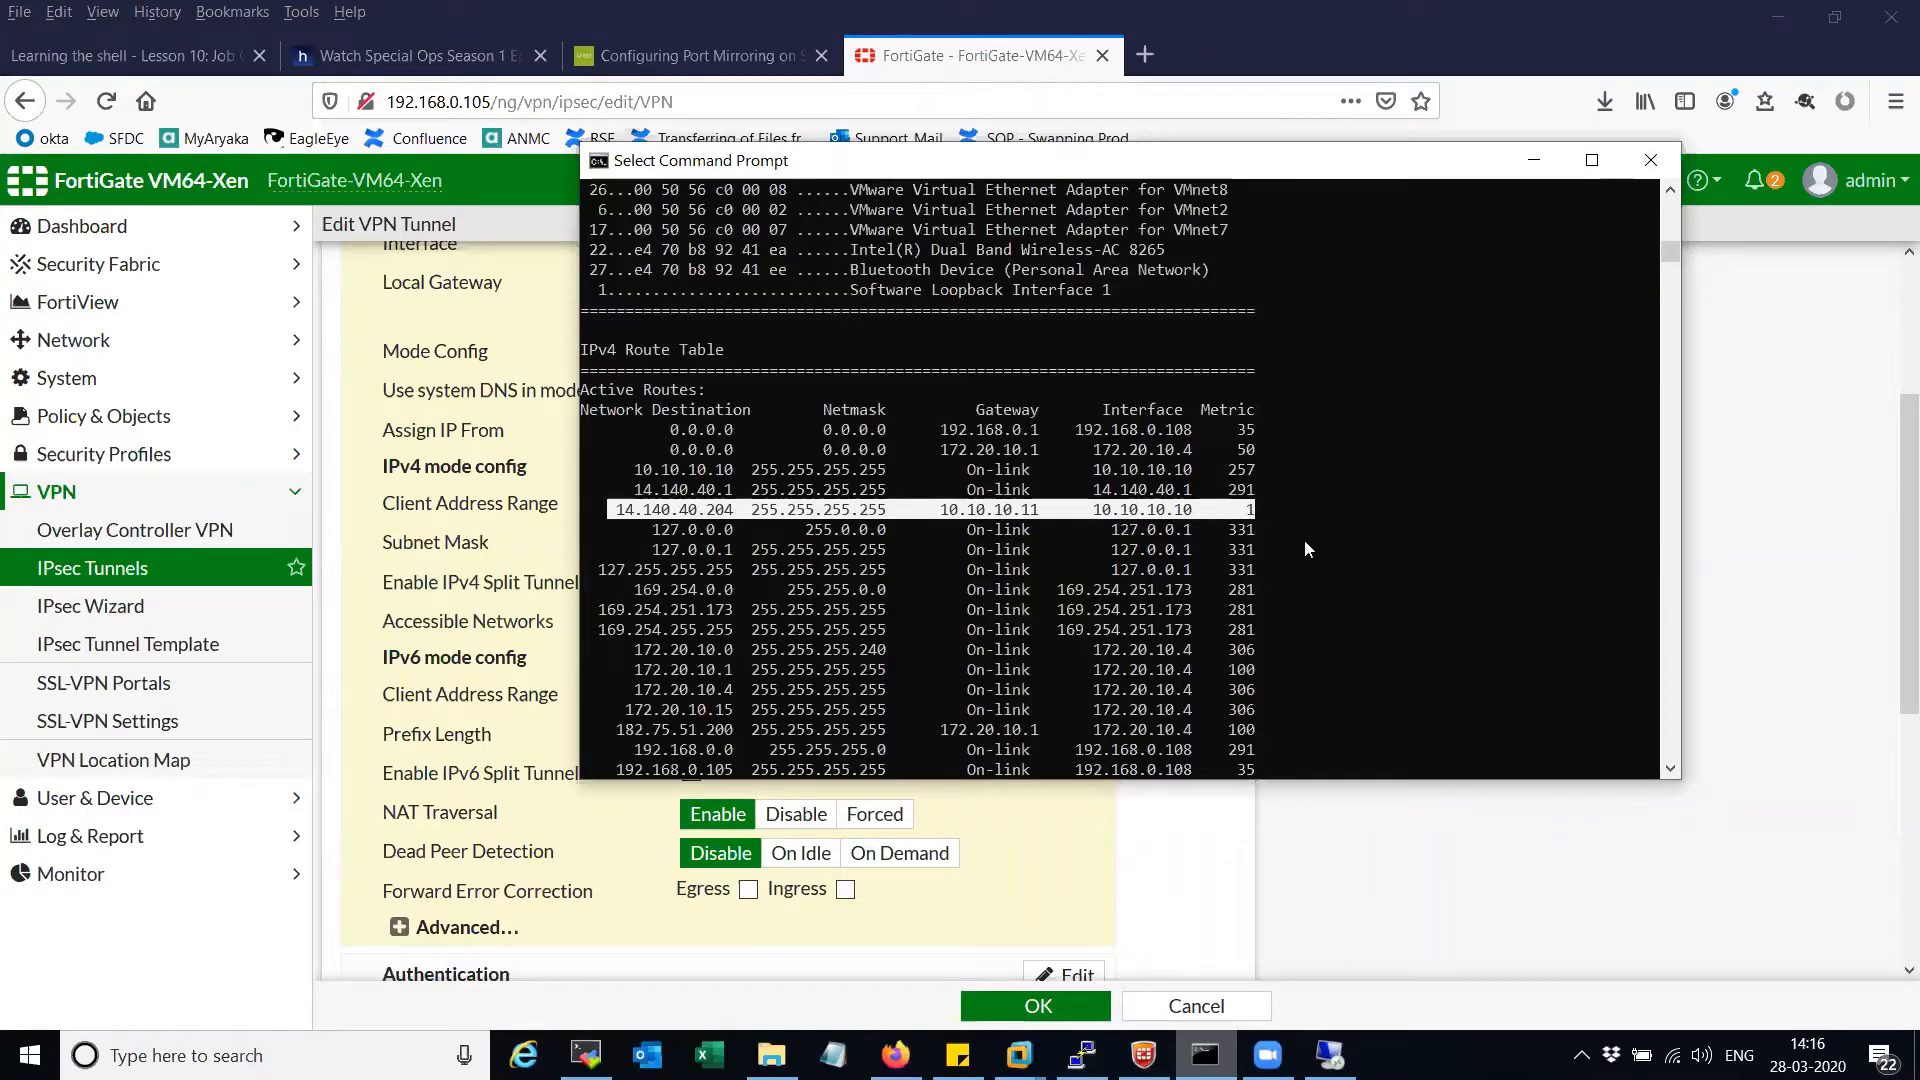
- Run "ipconfig" in the Command Prompt to list the client's network adapters
scroll(1308, 528, down, 15)
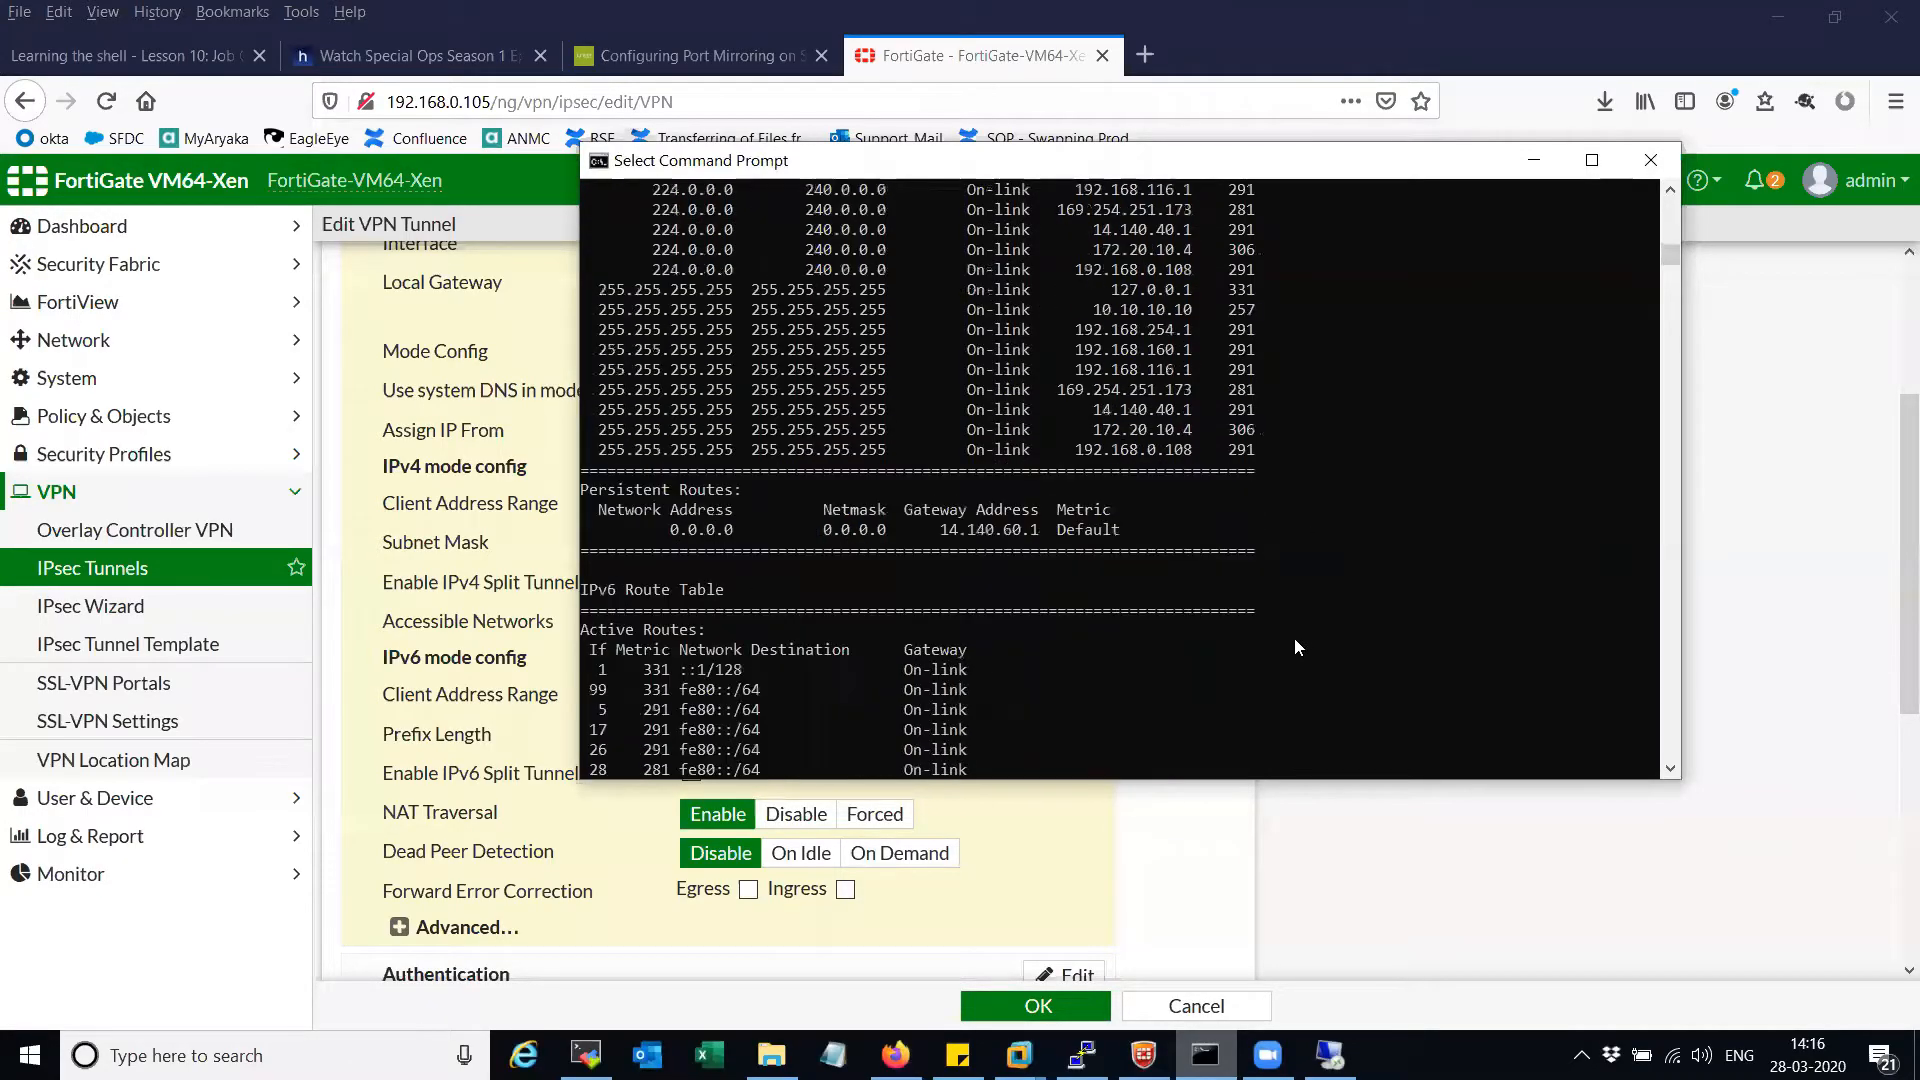
scroll(1293, 640, down, 10)
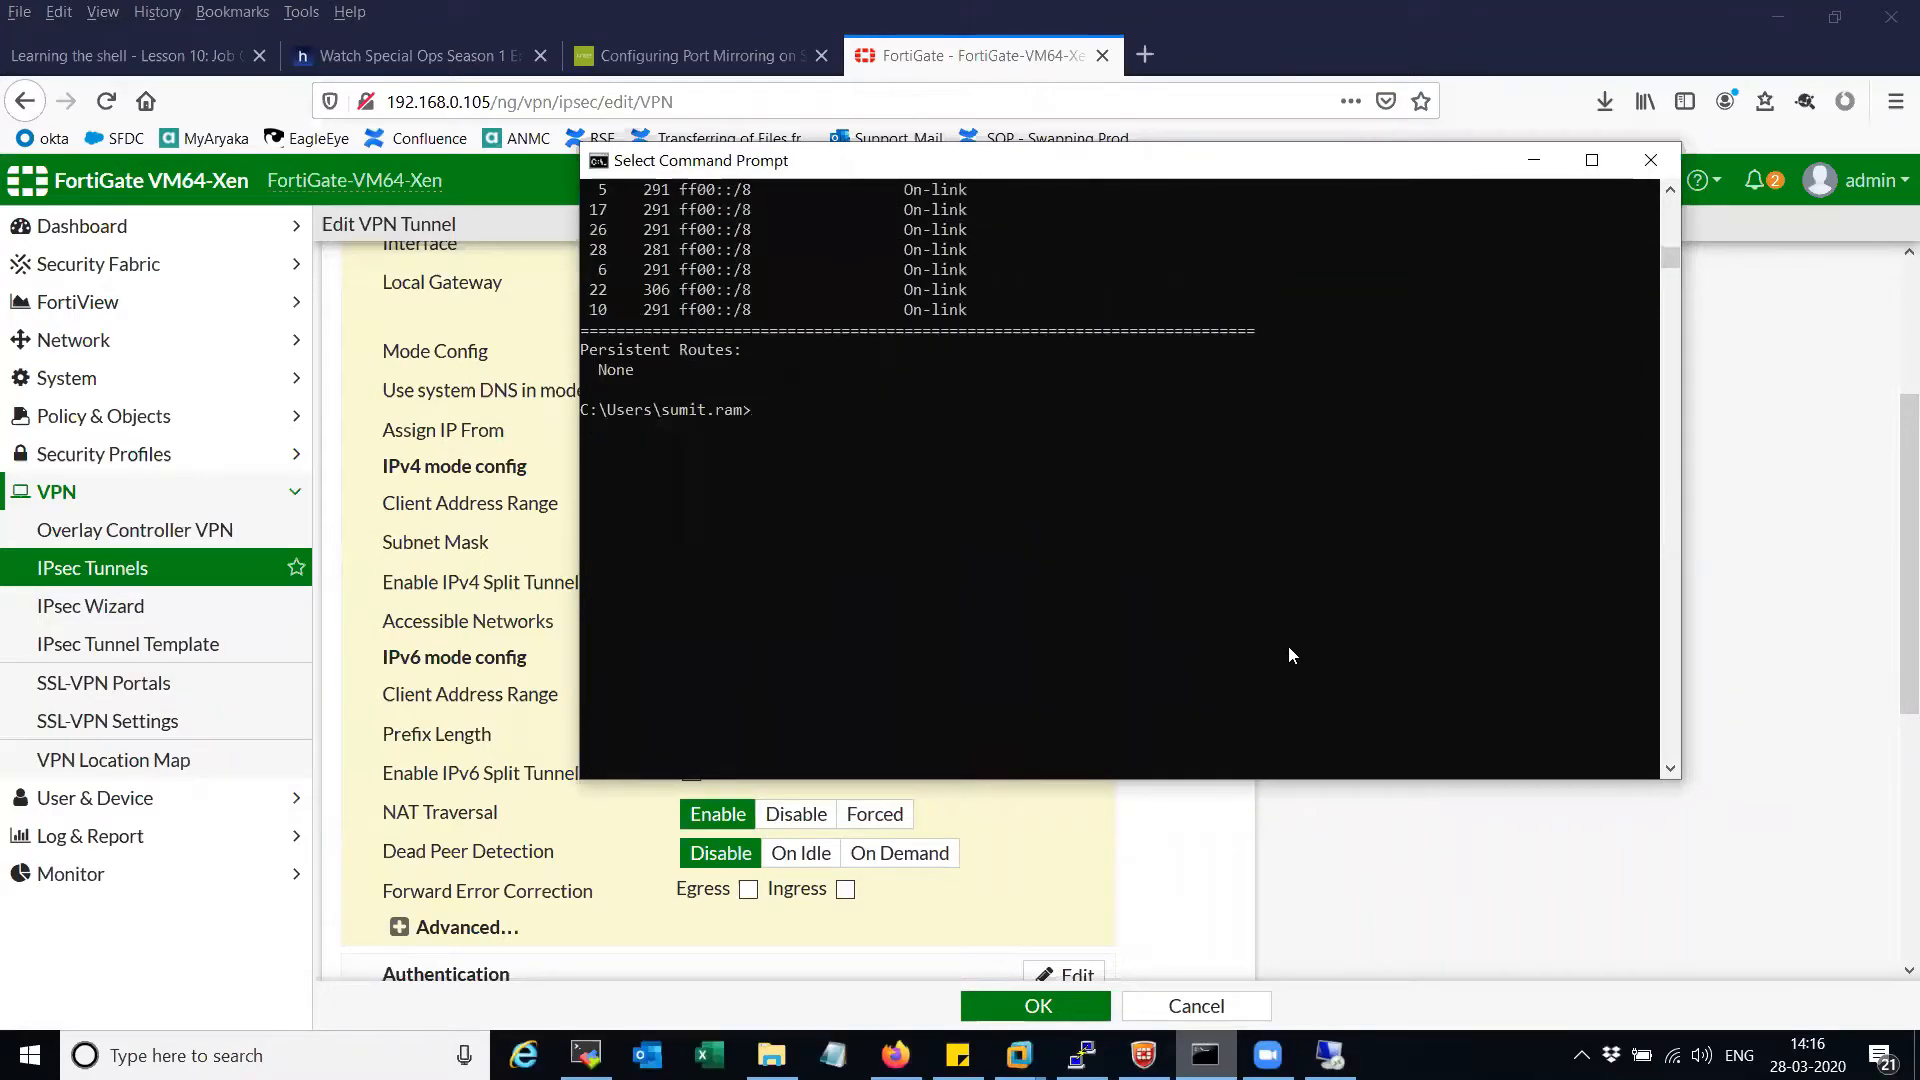
key(Return)
key(Return)
key(Return)
text(ipconfig)
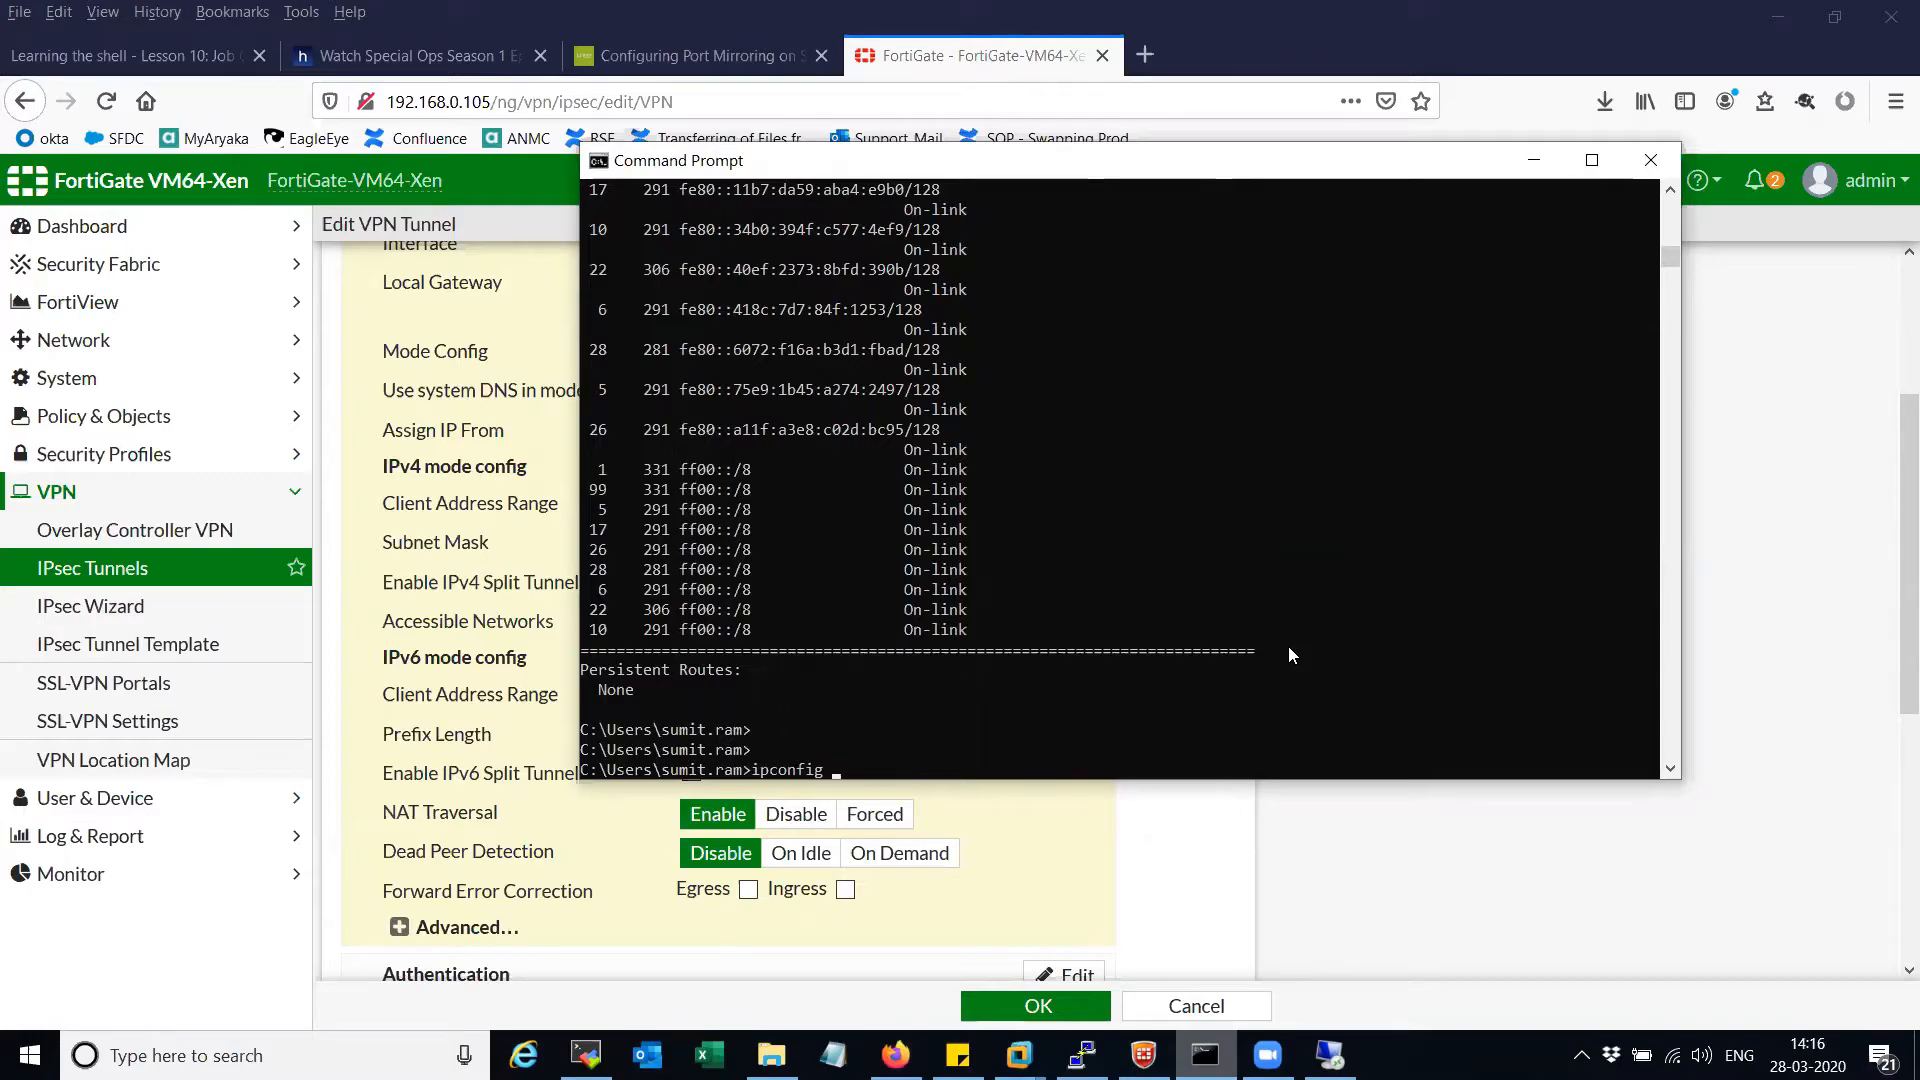
key(Return)
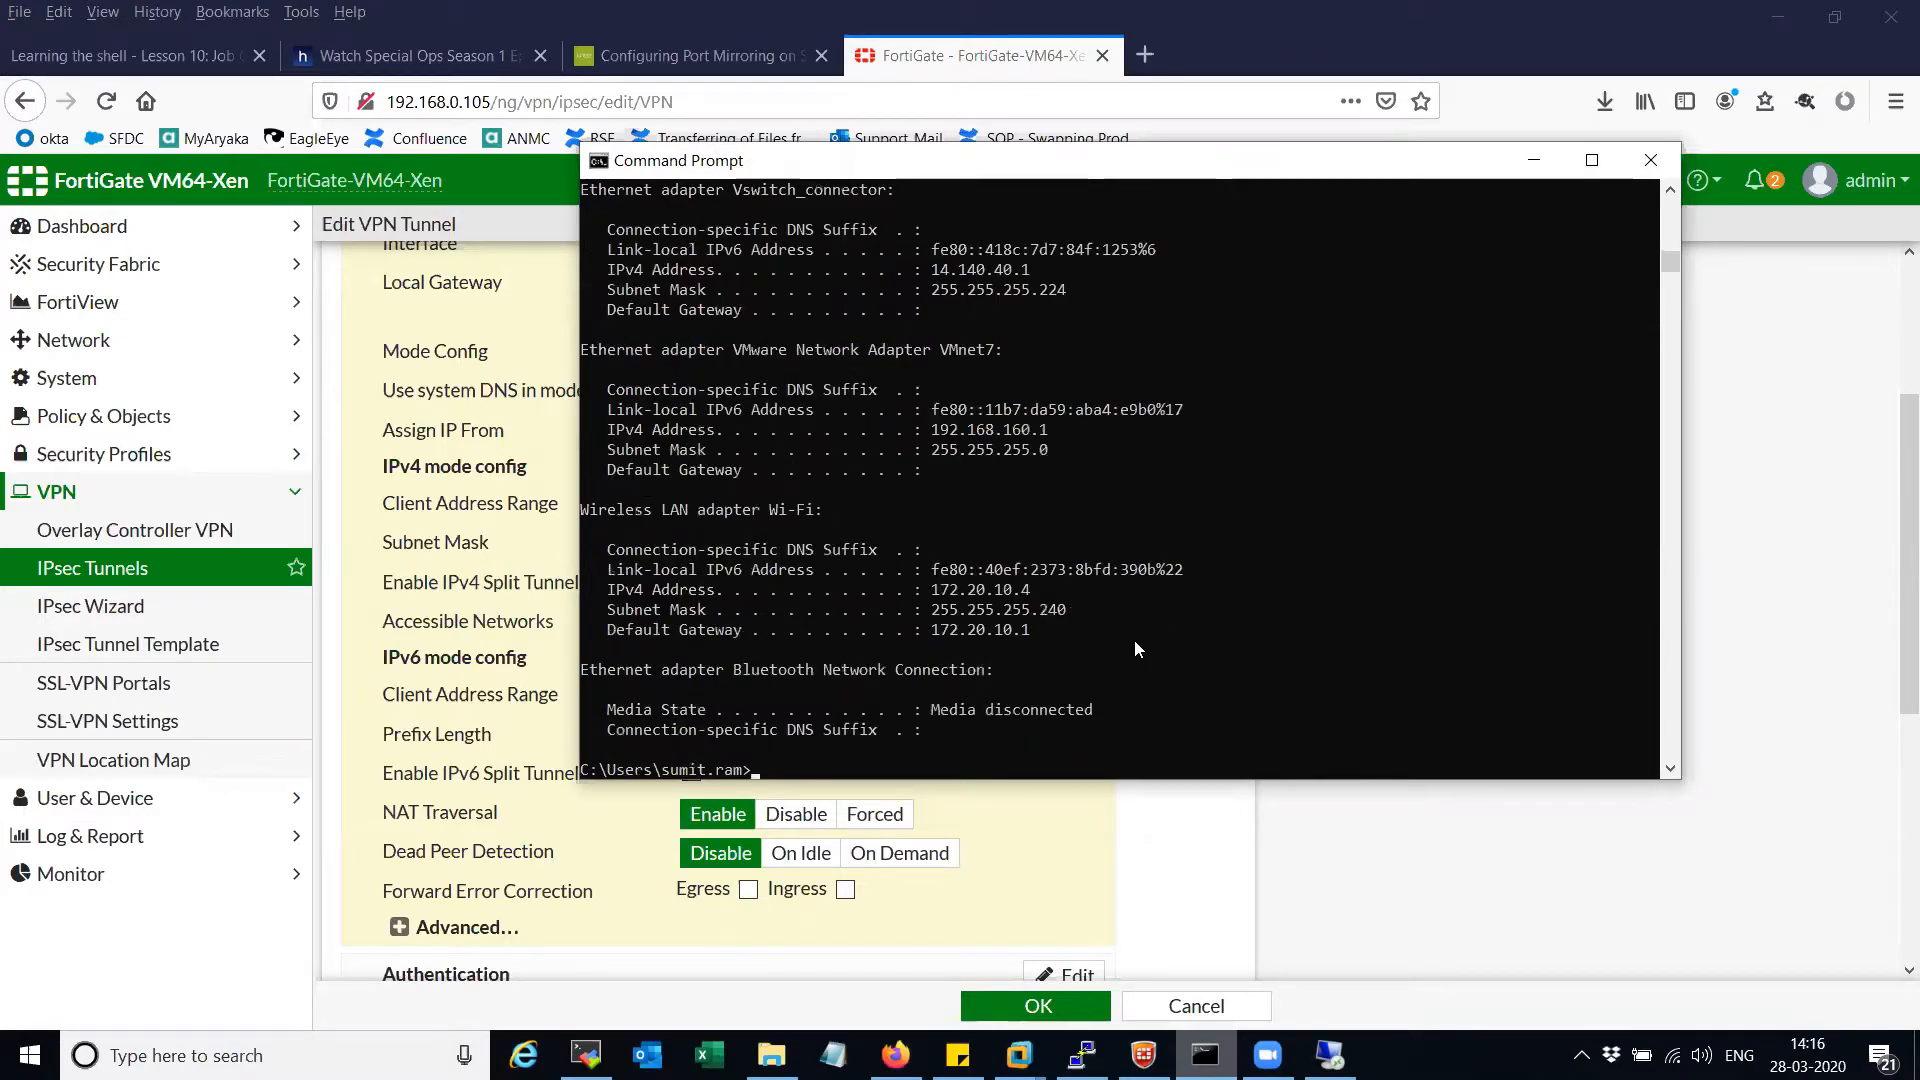
- Examine the IPv4 address and subnet mask of the Ethernet 6 adapter in the ipconfig output
scroll(1133, 645, up, 15)
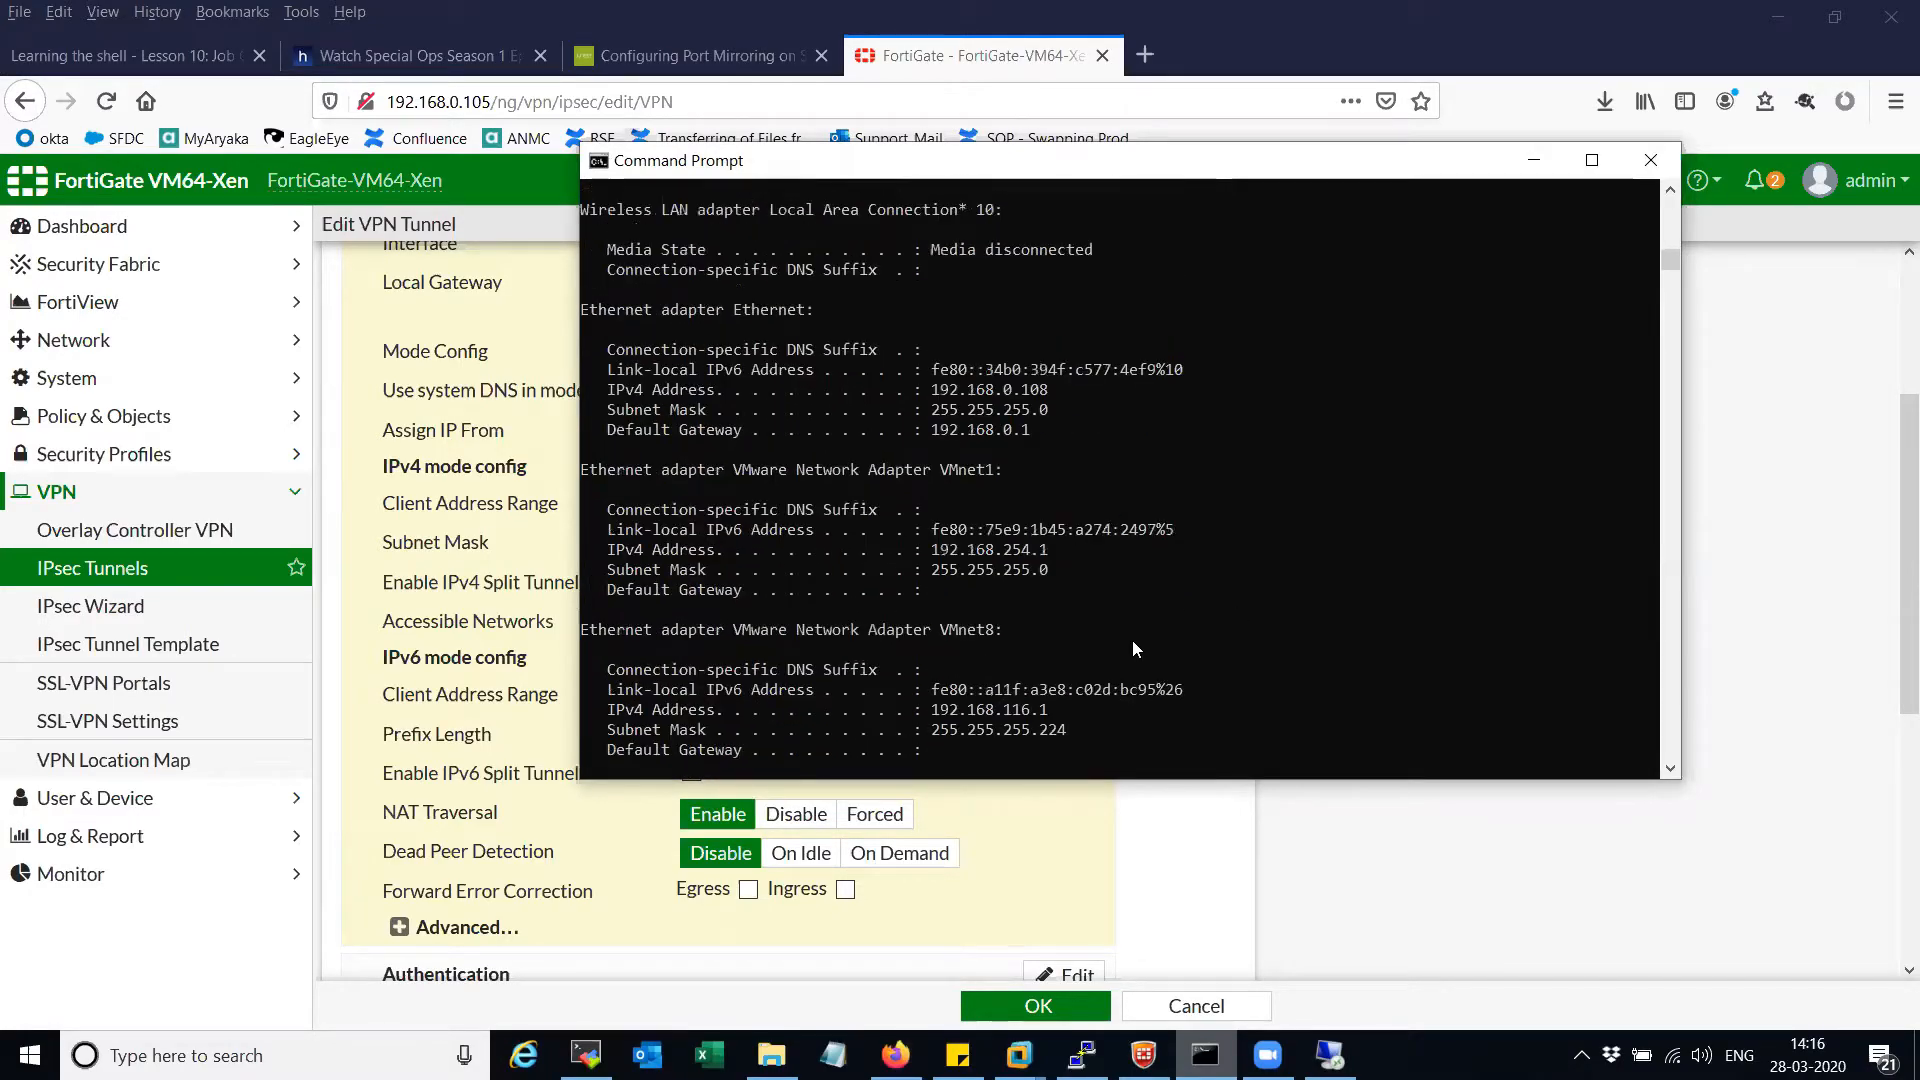
scroll(1133, 648, up, 3)
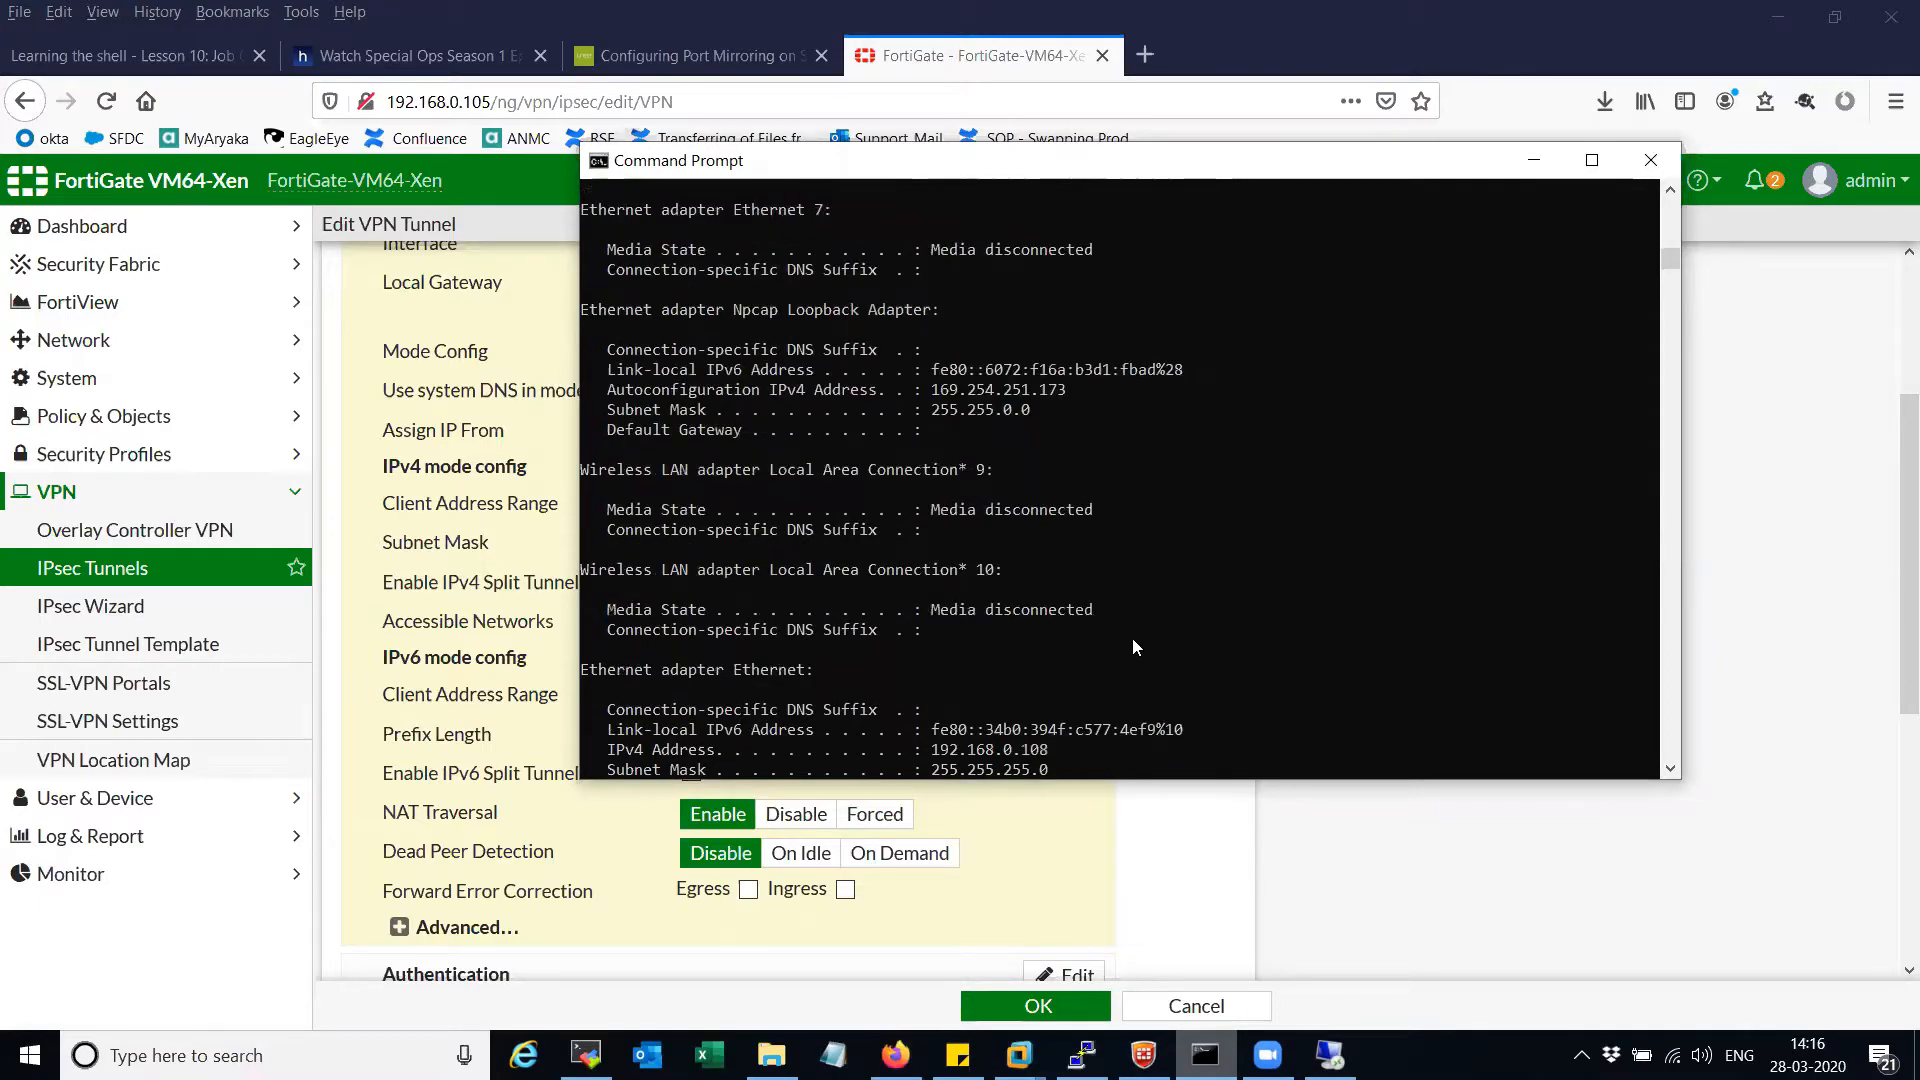
scroll(1132, 638, up, 5)
scroll(777, 415, up, 2)
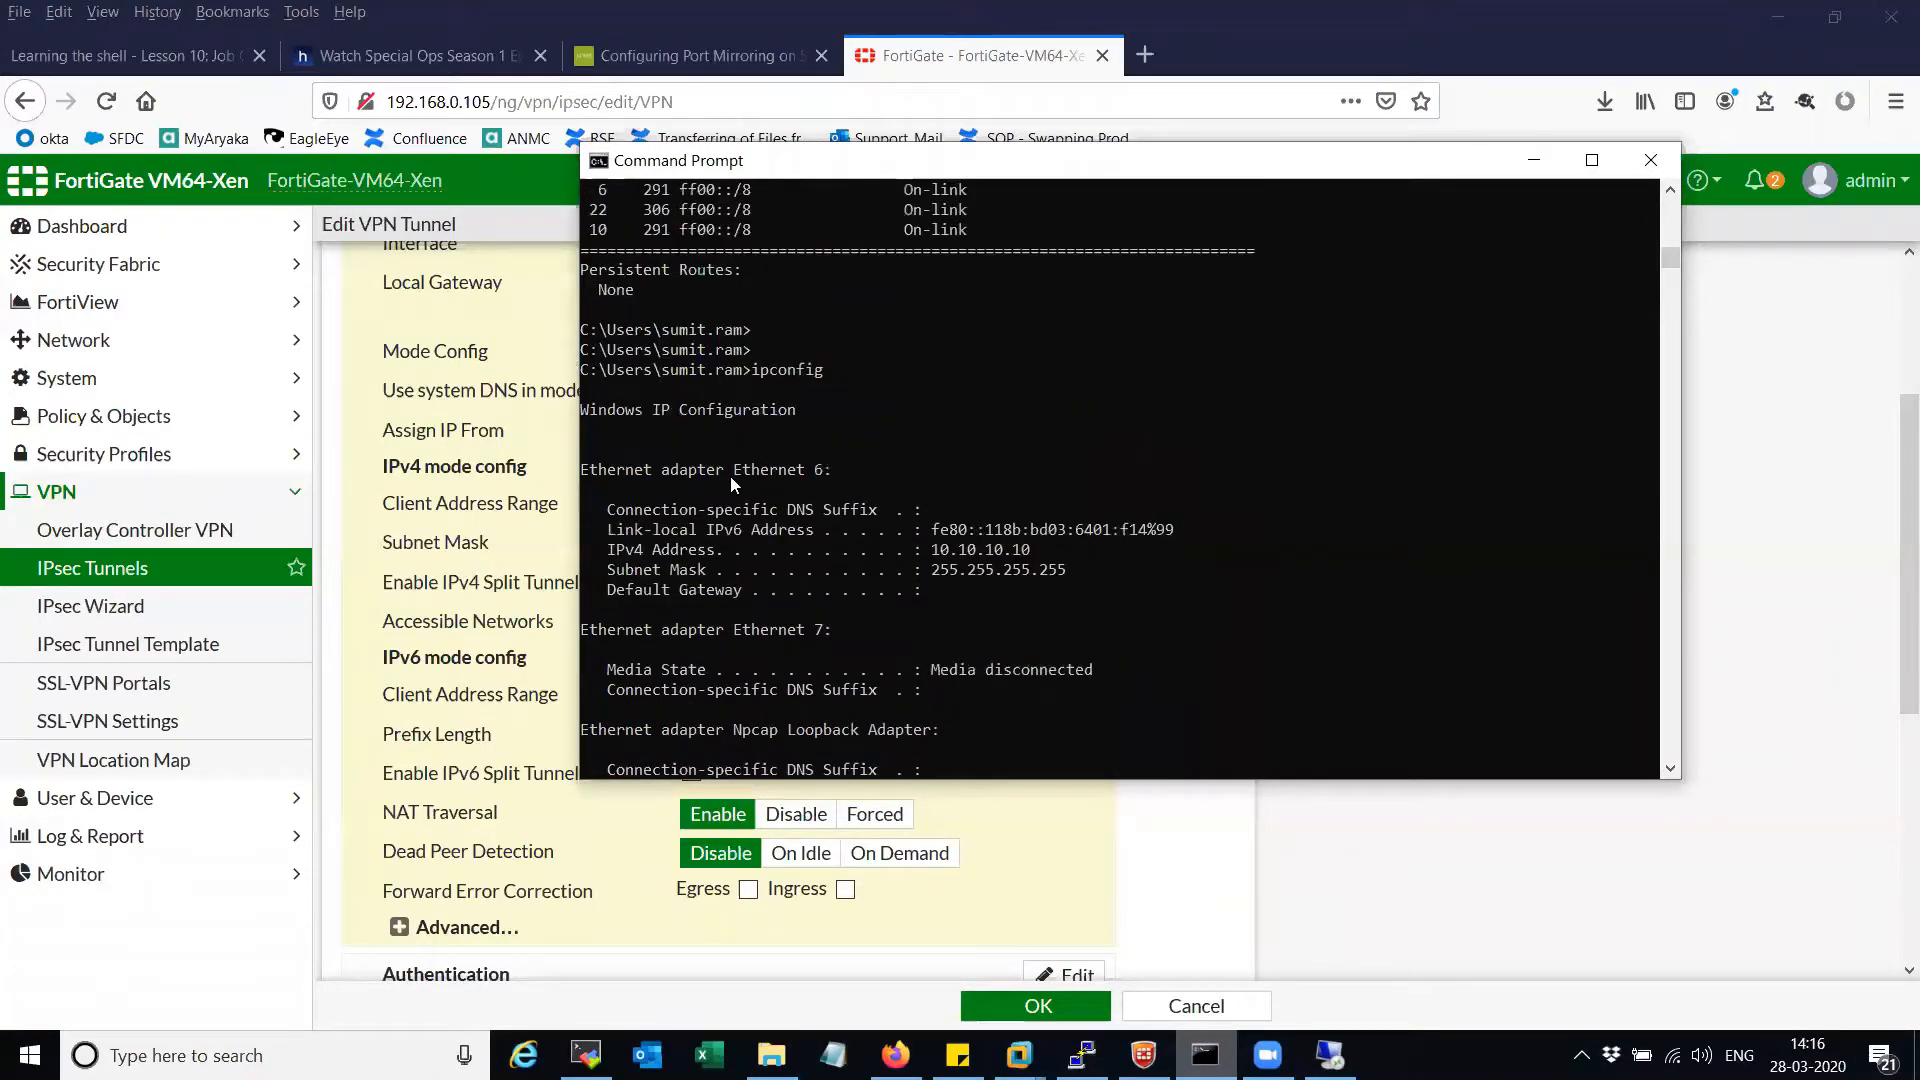
drag(612, 472, 819, 474)
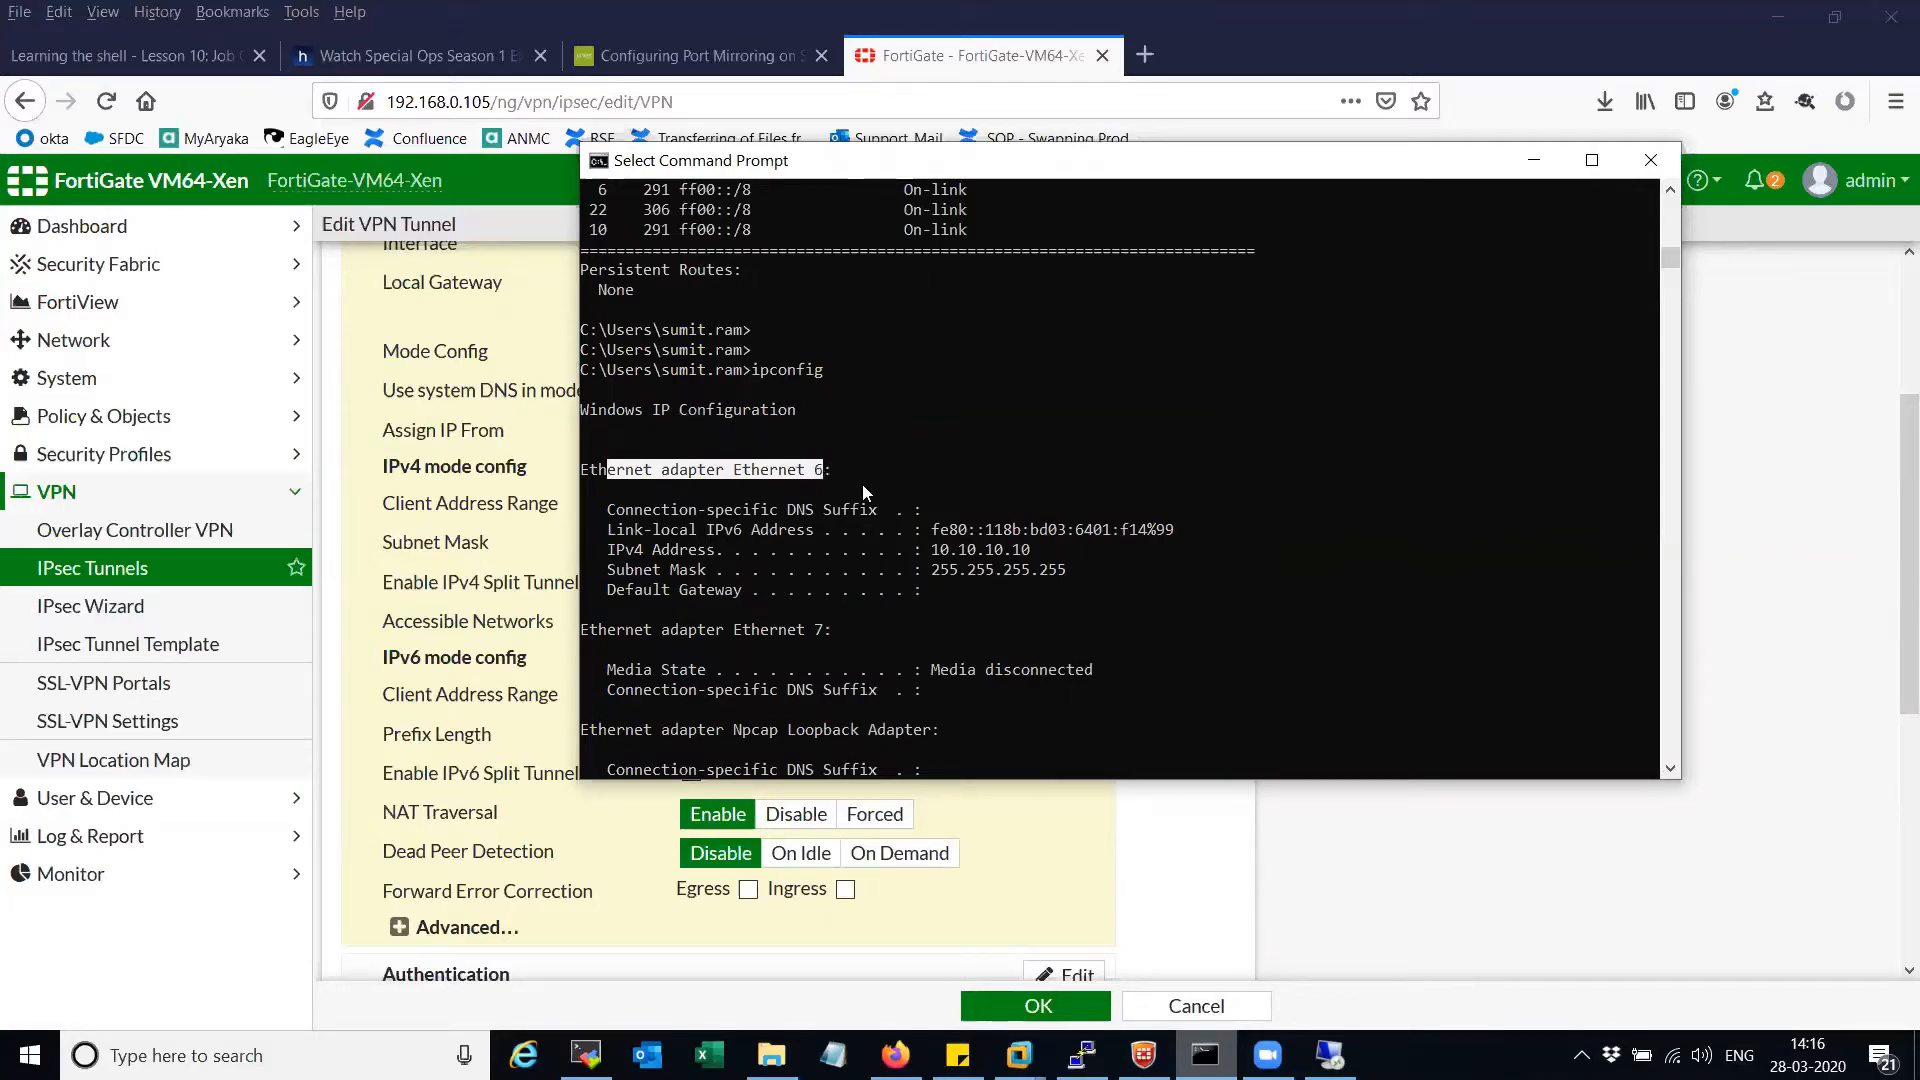
drag(927, 549, 1066, 584)
click(1007, 569)
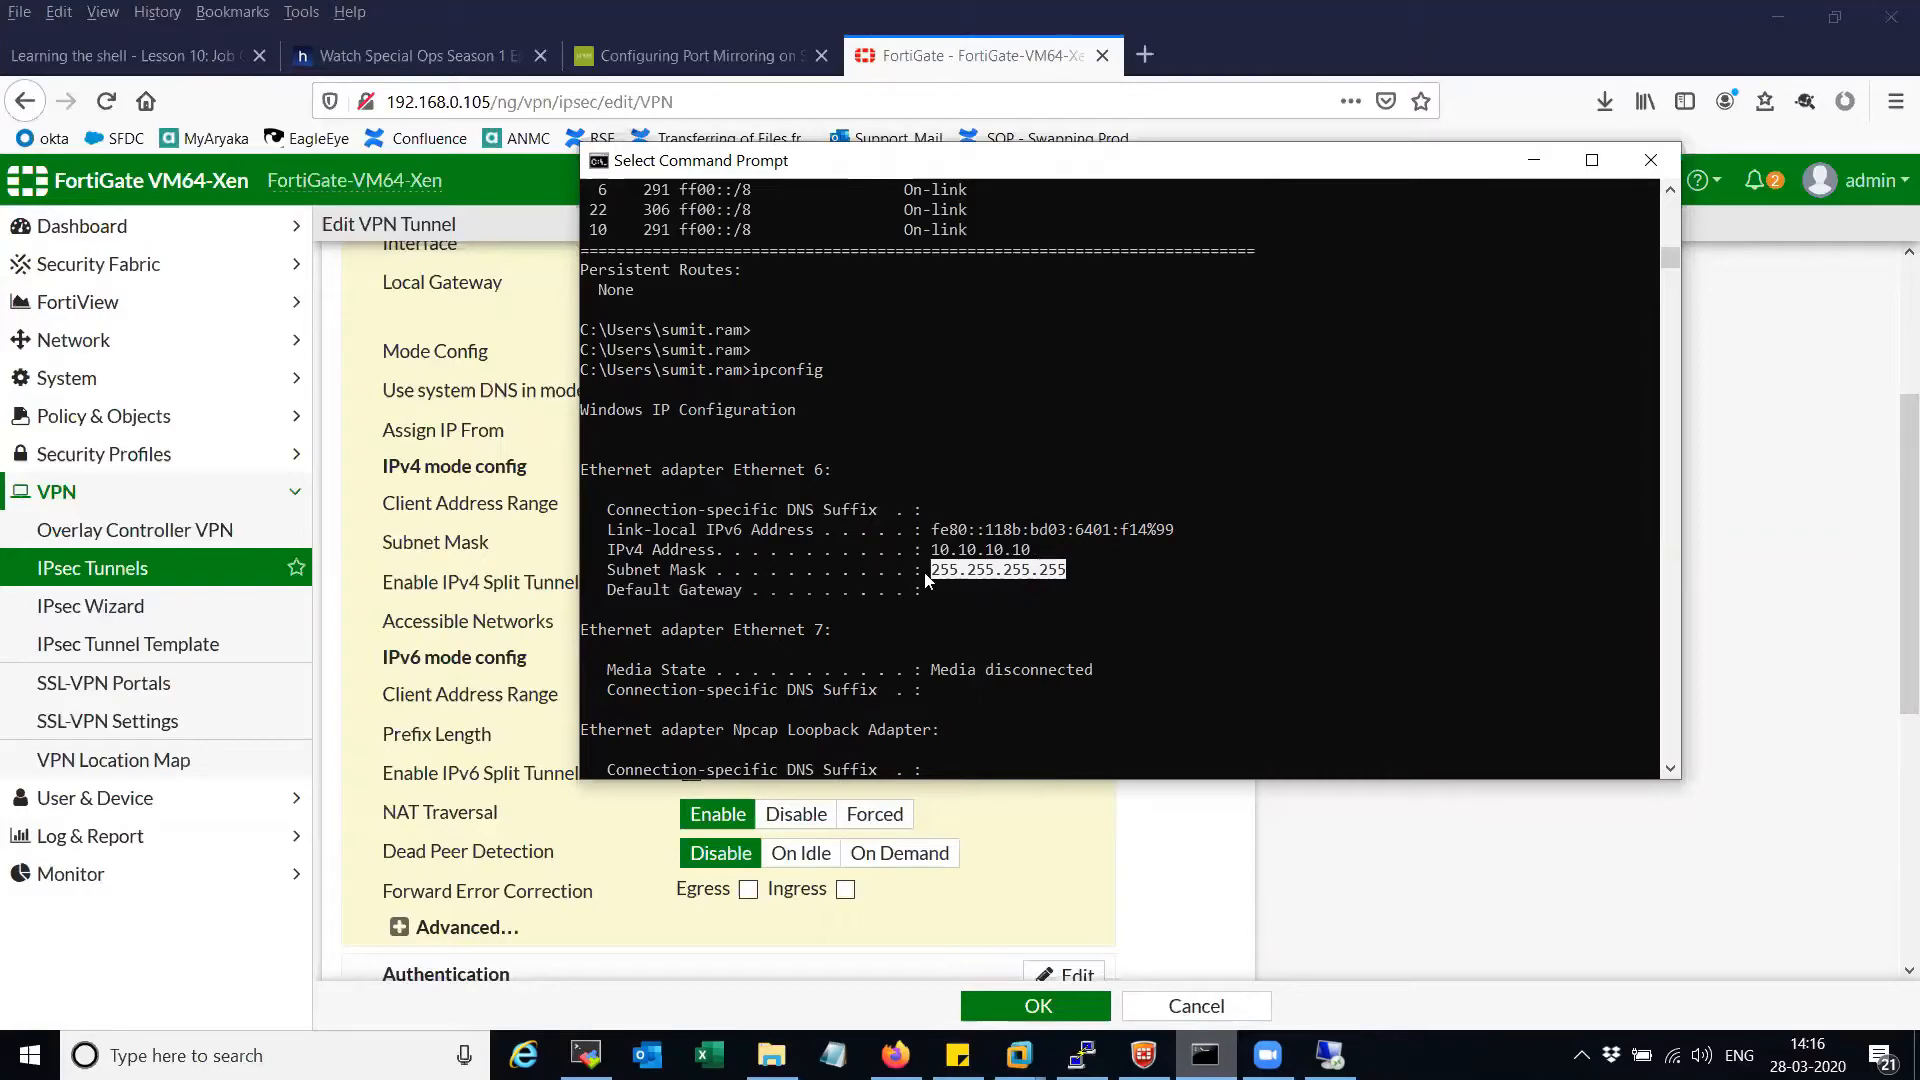
- Examine the interface list of the latest route print output, including the Fortinet virtual Ethernet and SSL VPN adapters
scroll(921, 570, up, 2)
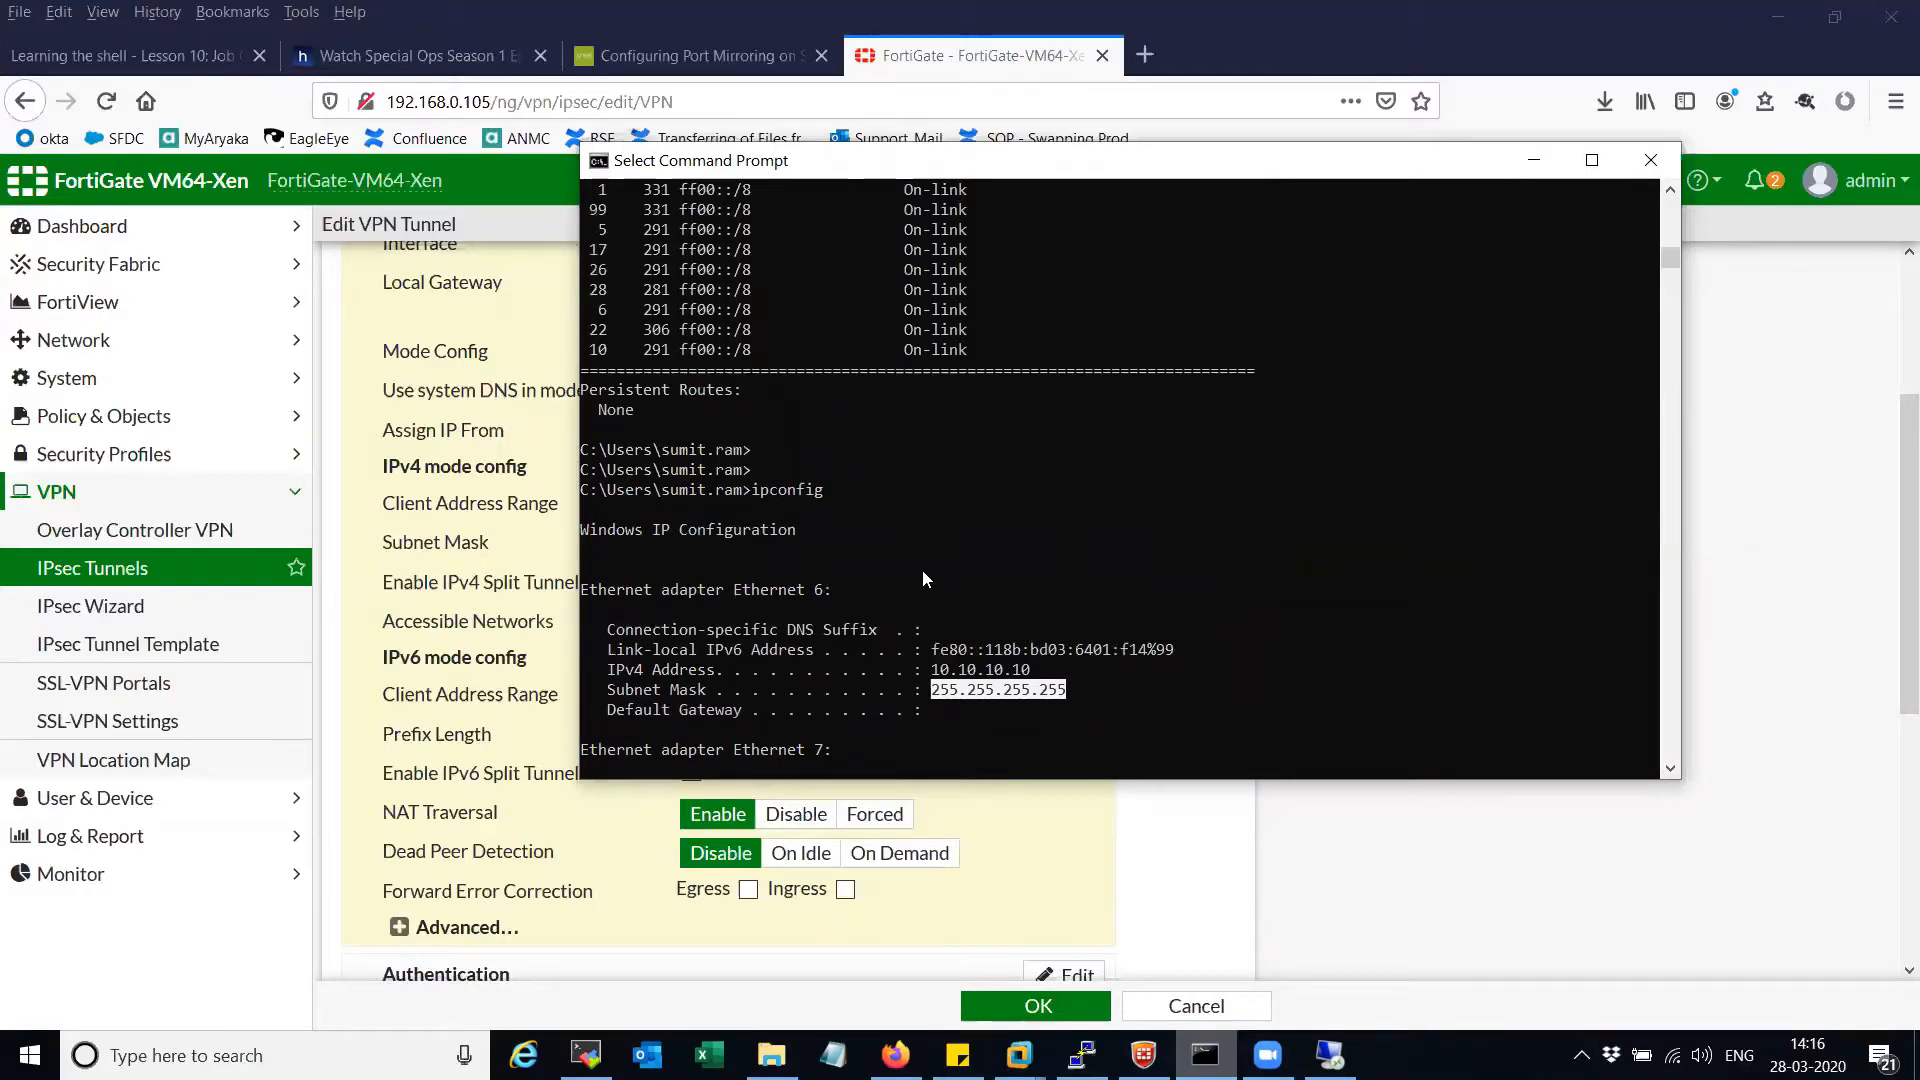
scroll(922, 570, up, 7)
scroll(920, 570, up, 5)
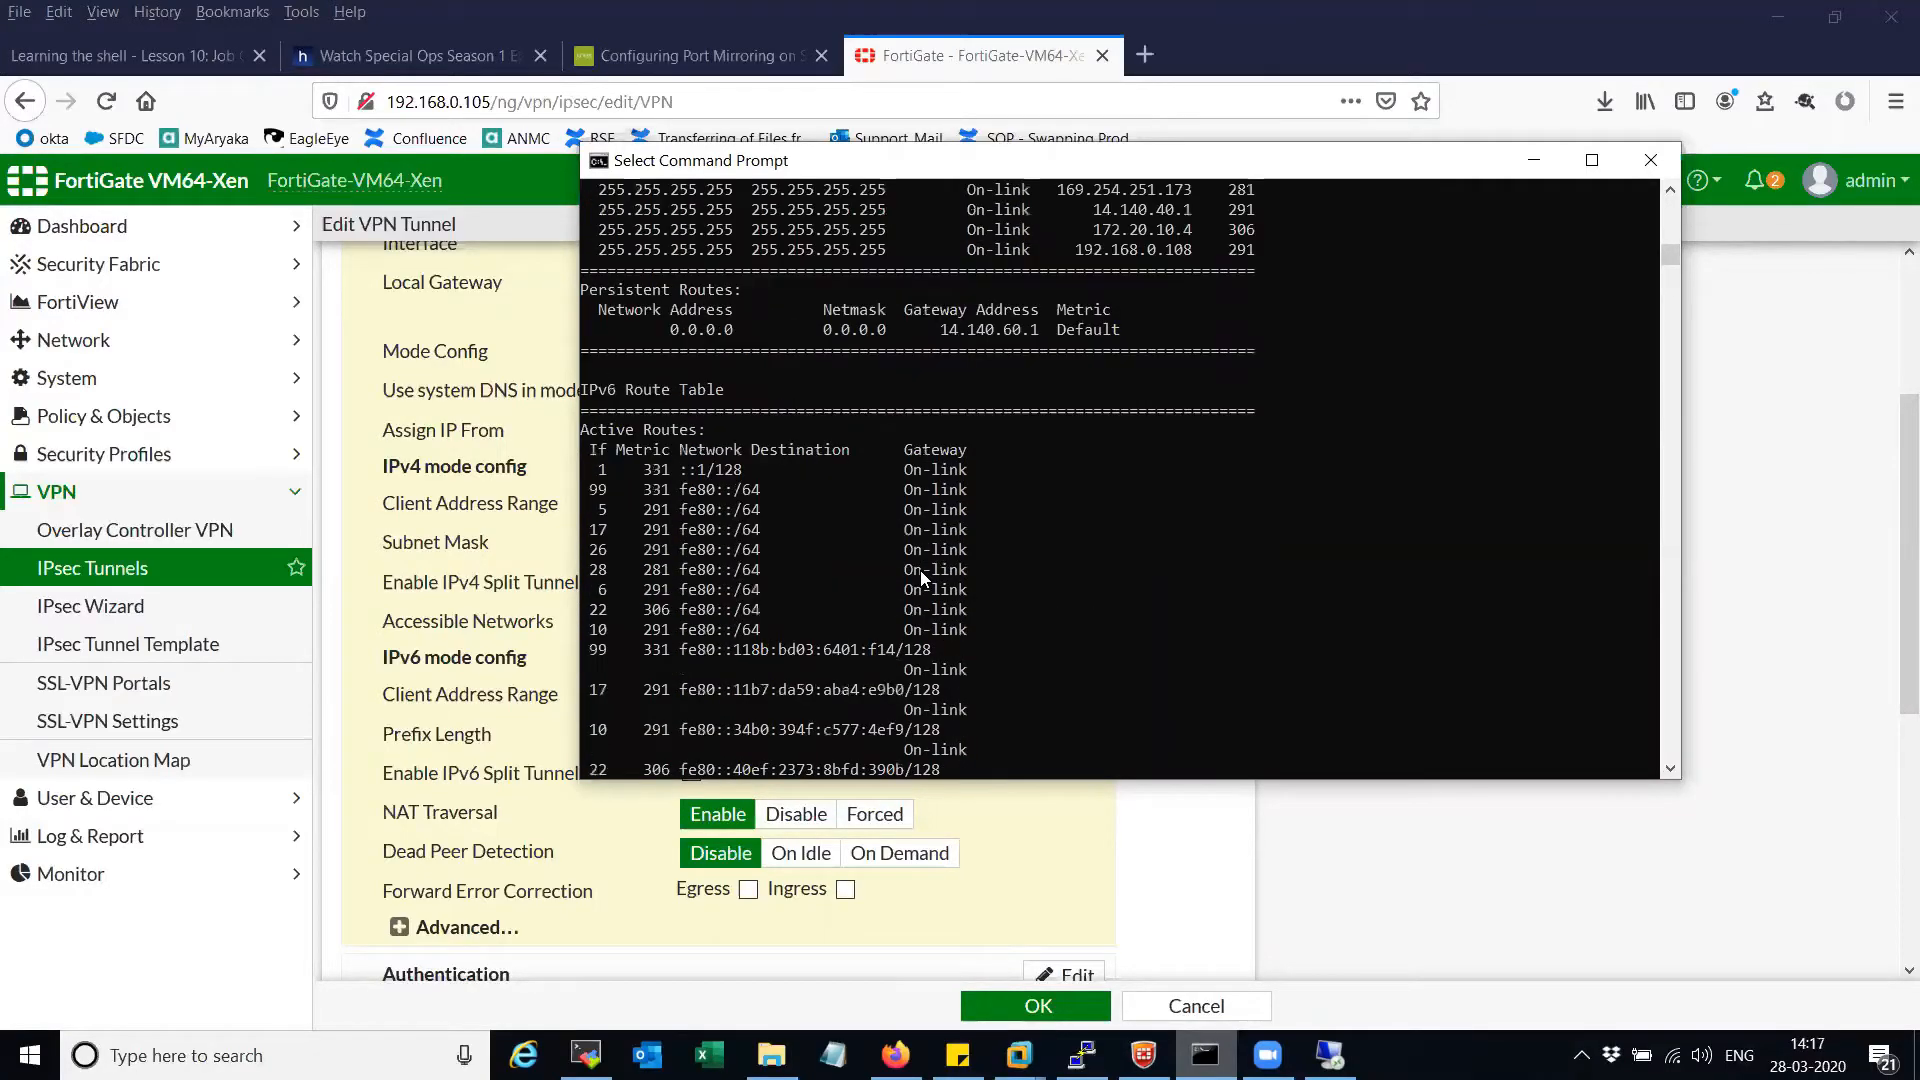
scroll(919, 570, up, 15)
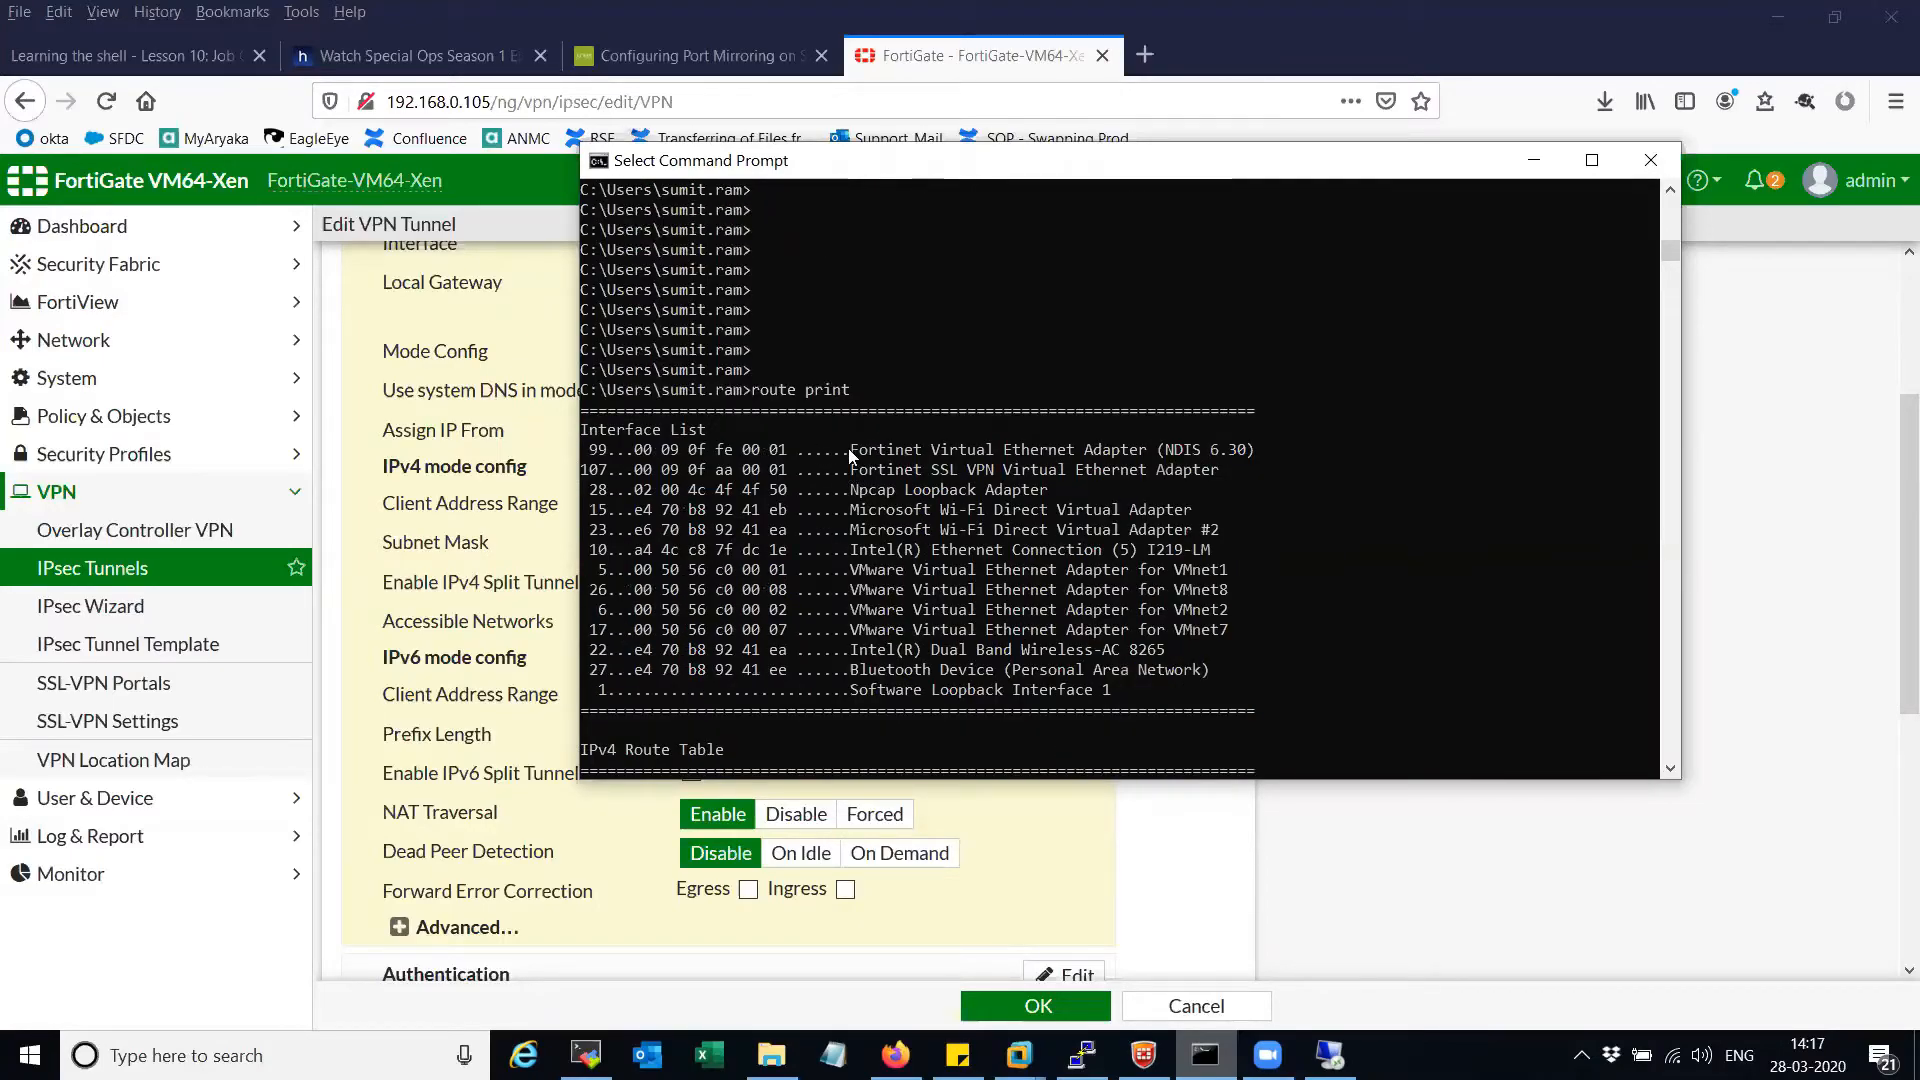
drag(850, 449, 1148, 458)
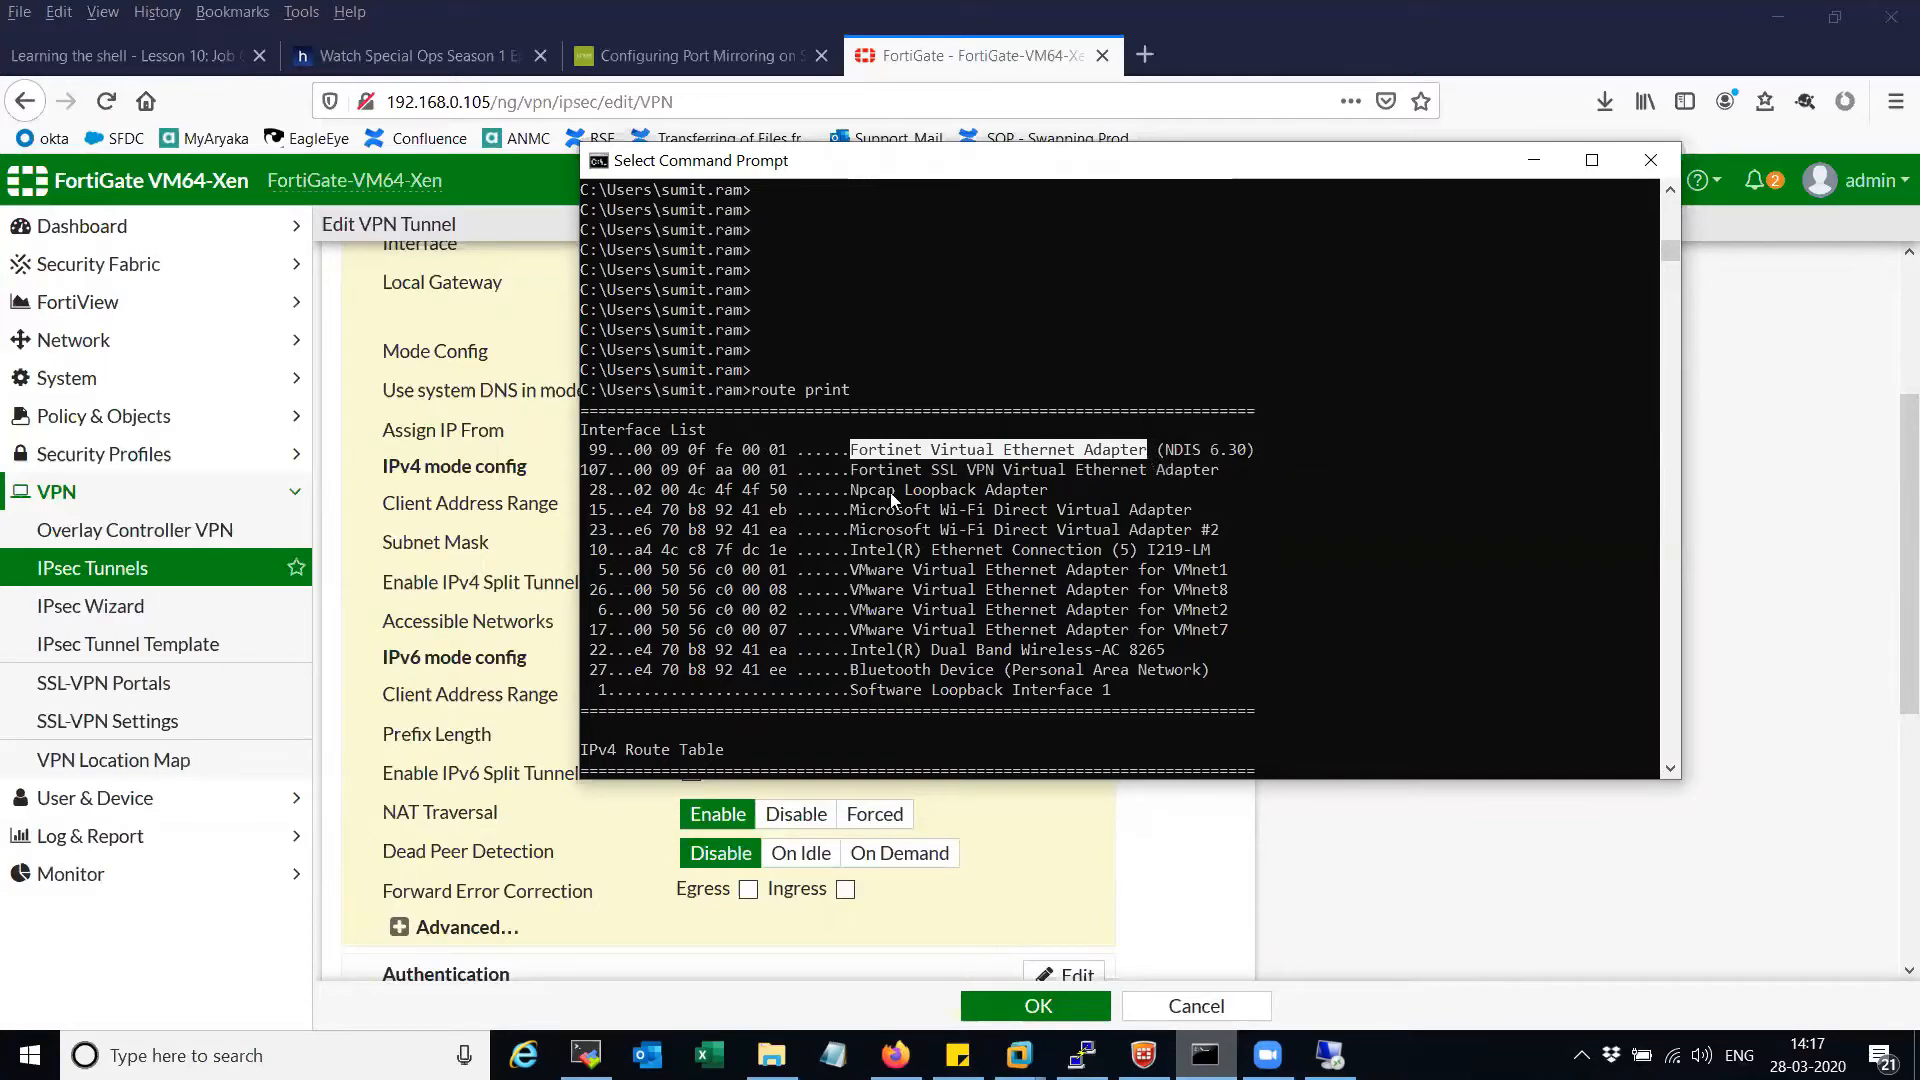
drag(860, 471, 1227, 478)
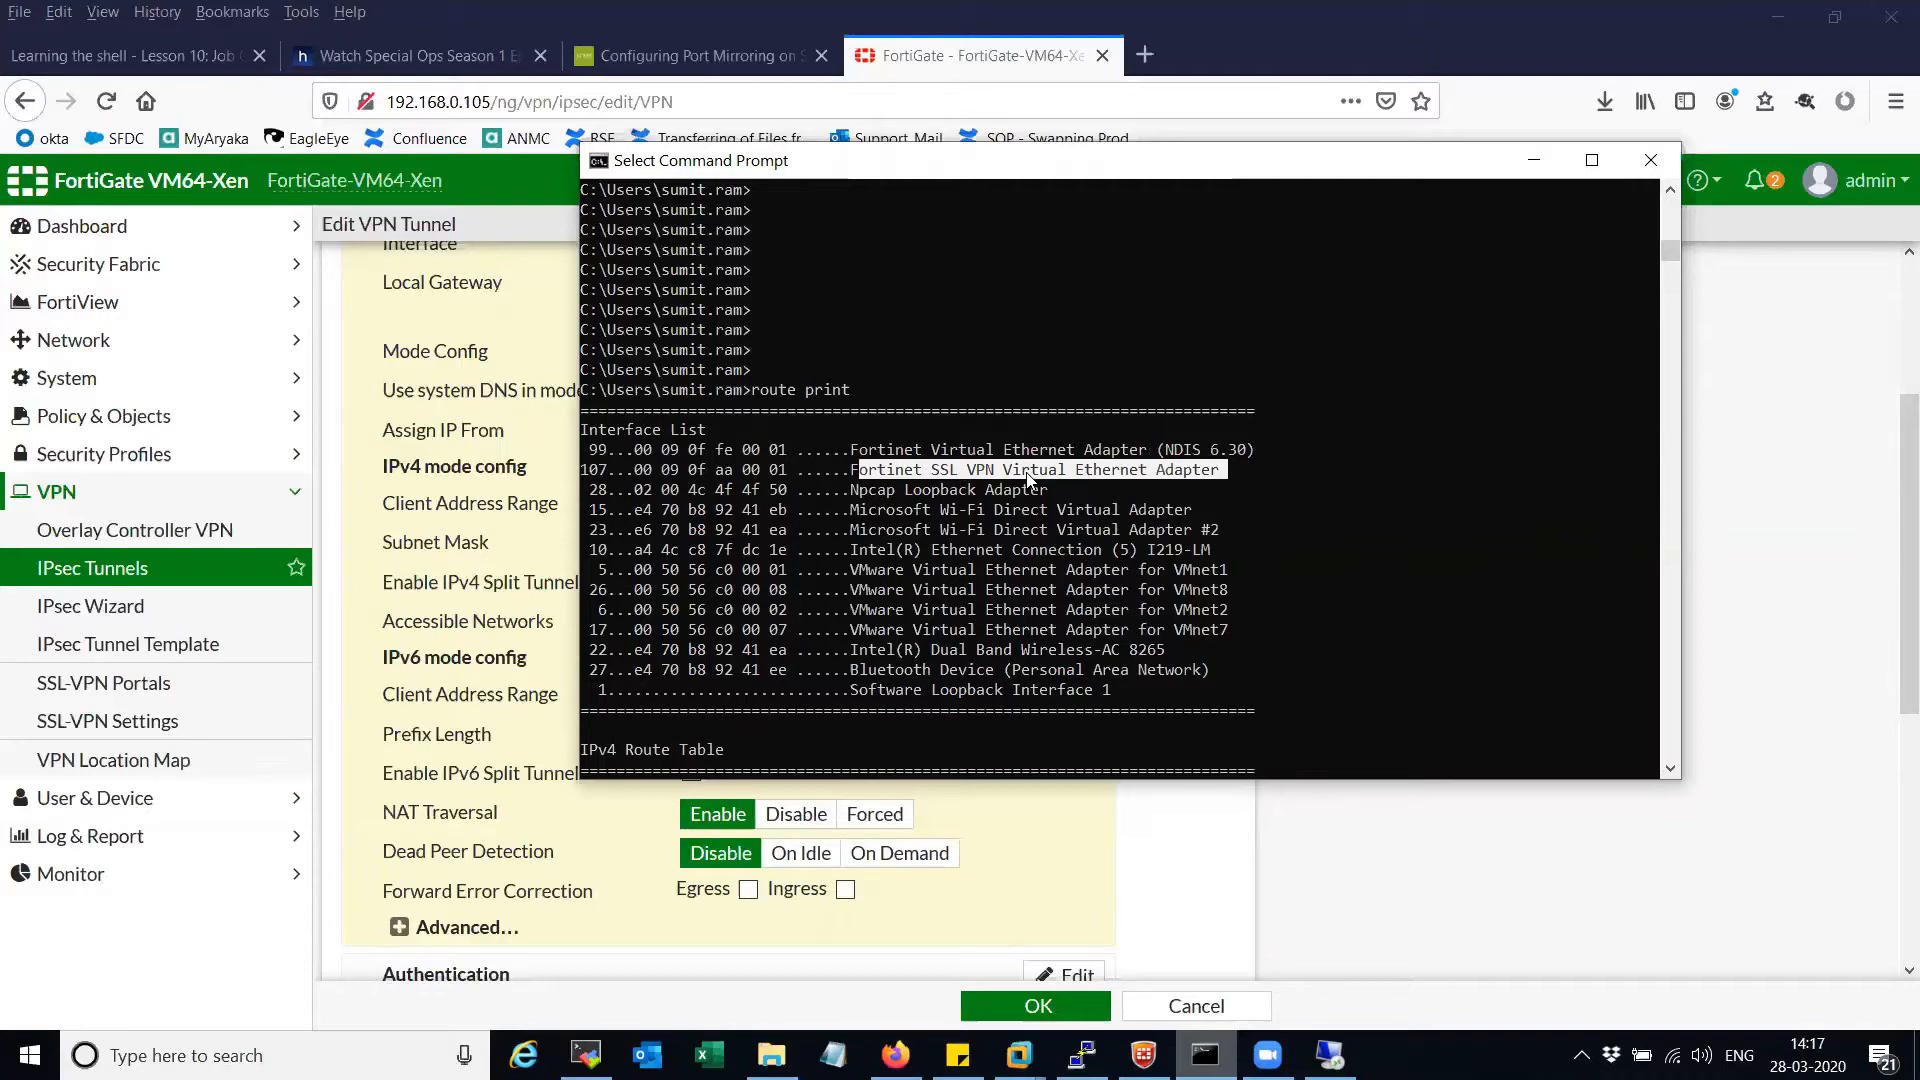
drag(851, 450, 1166, 680)
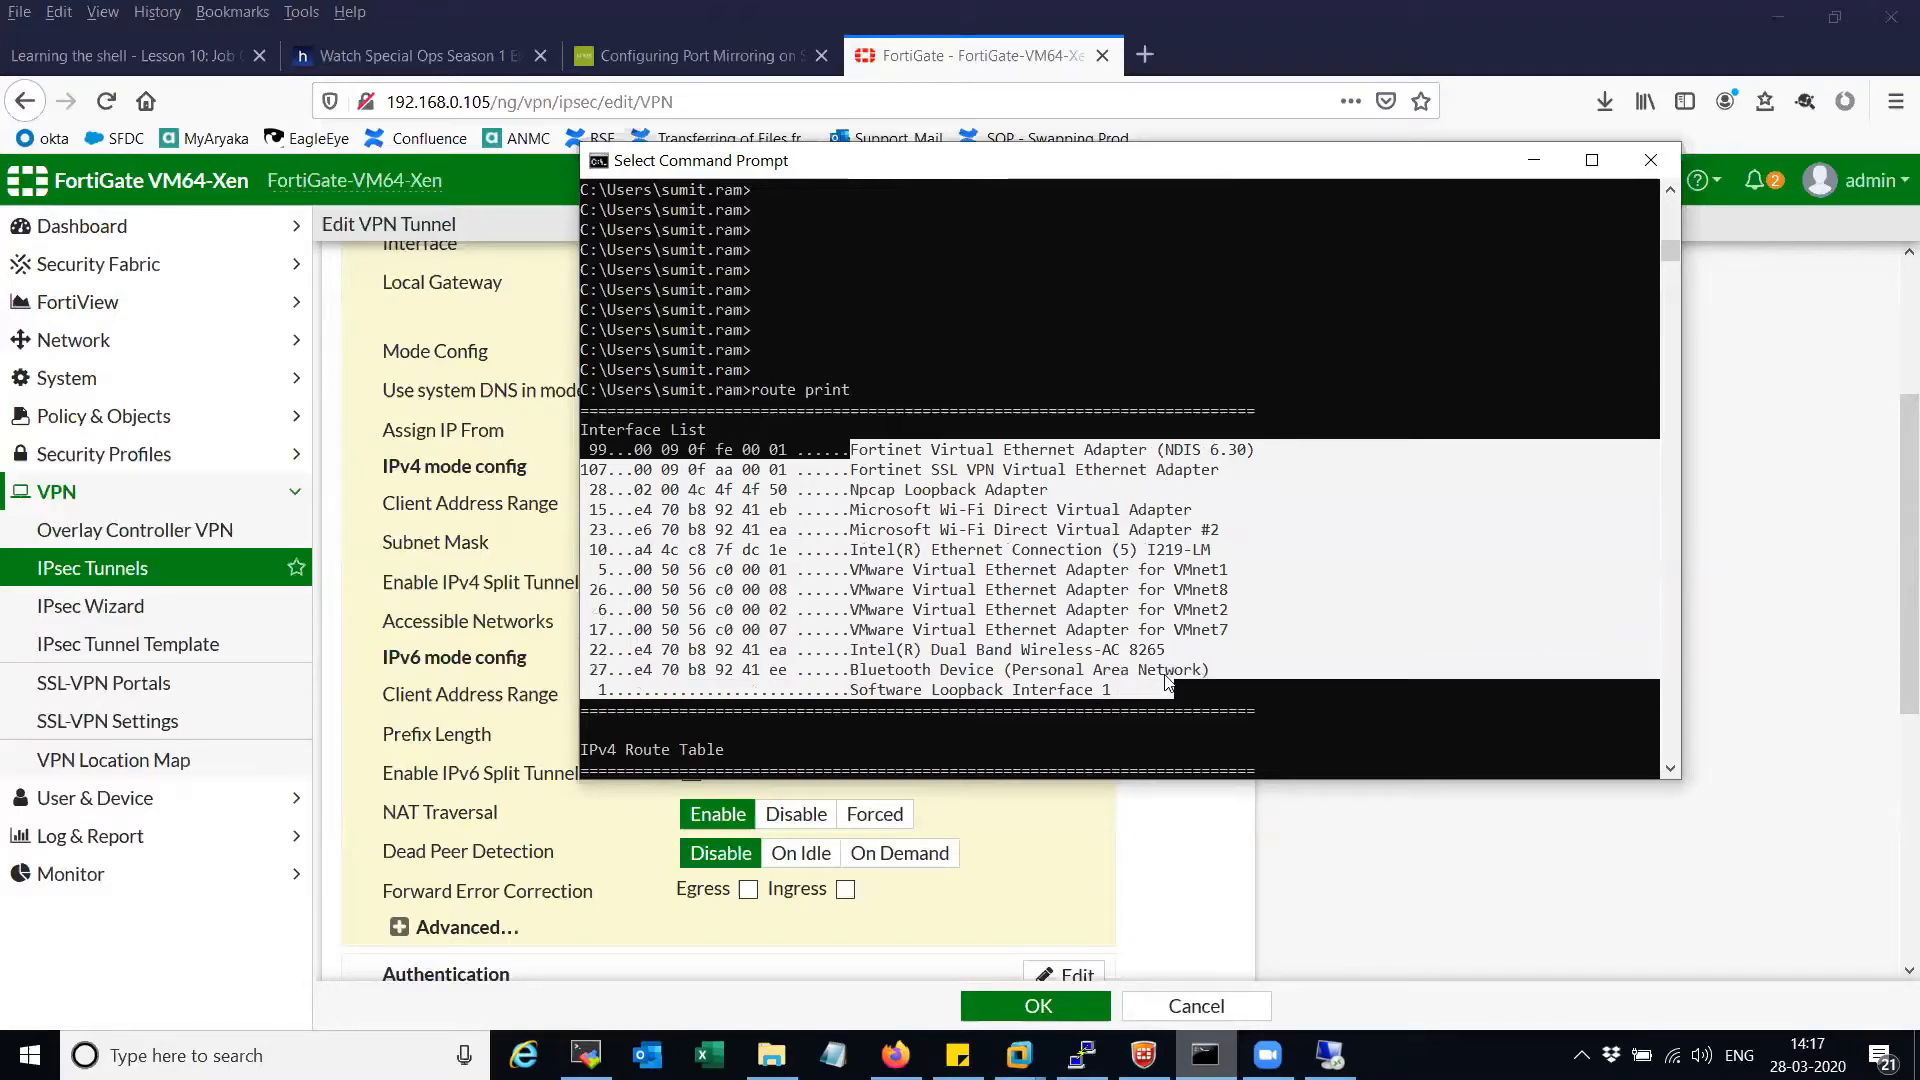
scroll(1179, 690, down, 20)
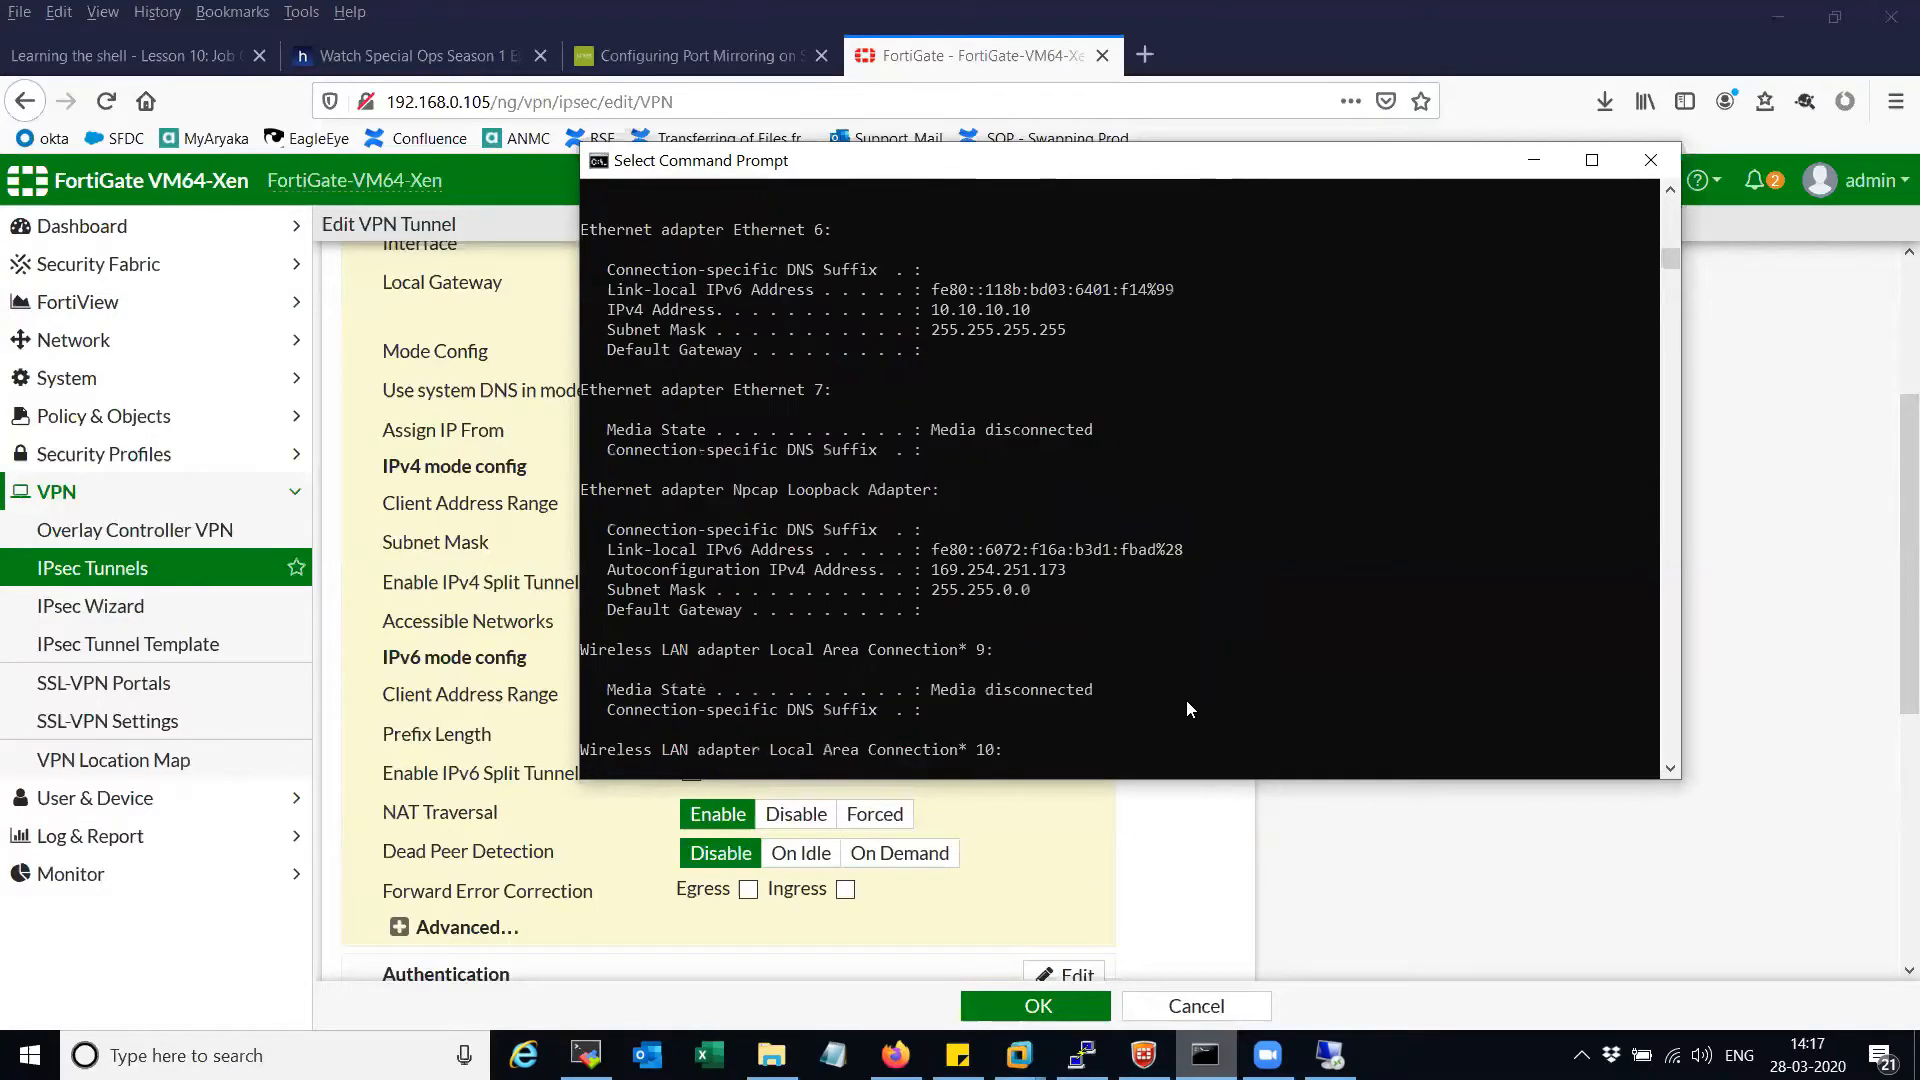
scroll(1150, 695, down, 12)
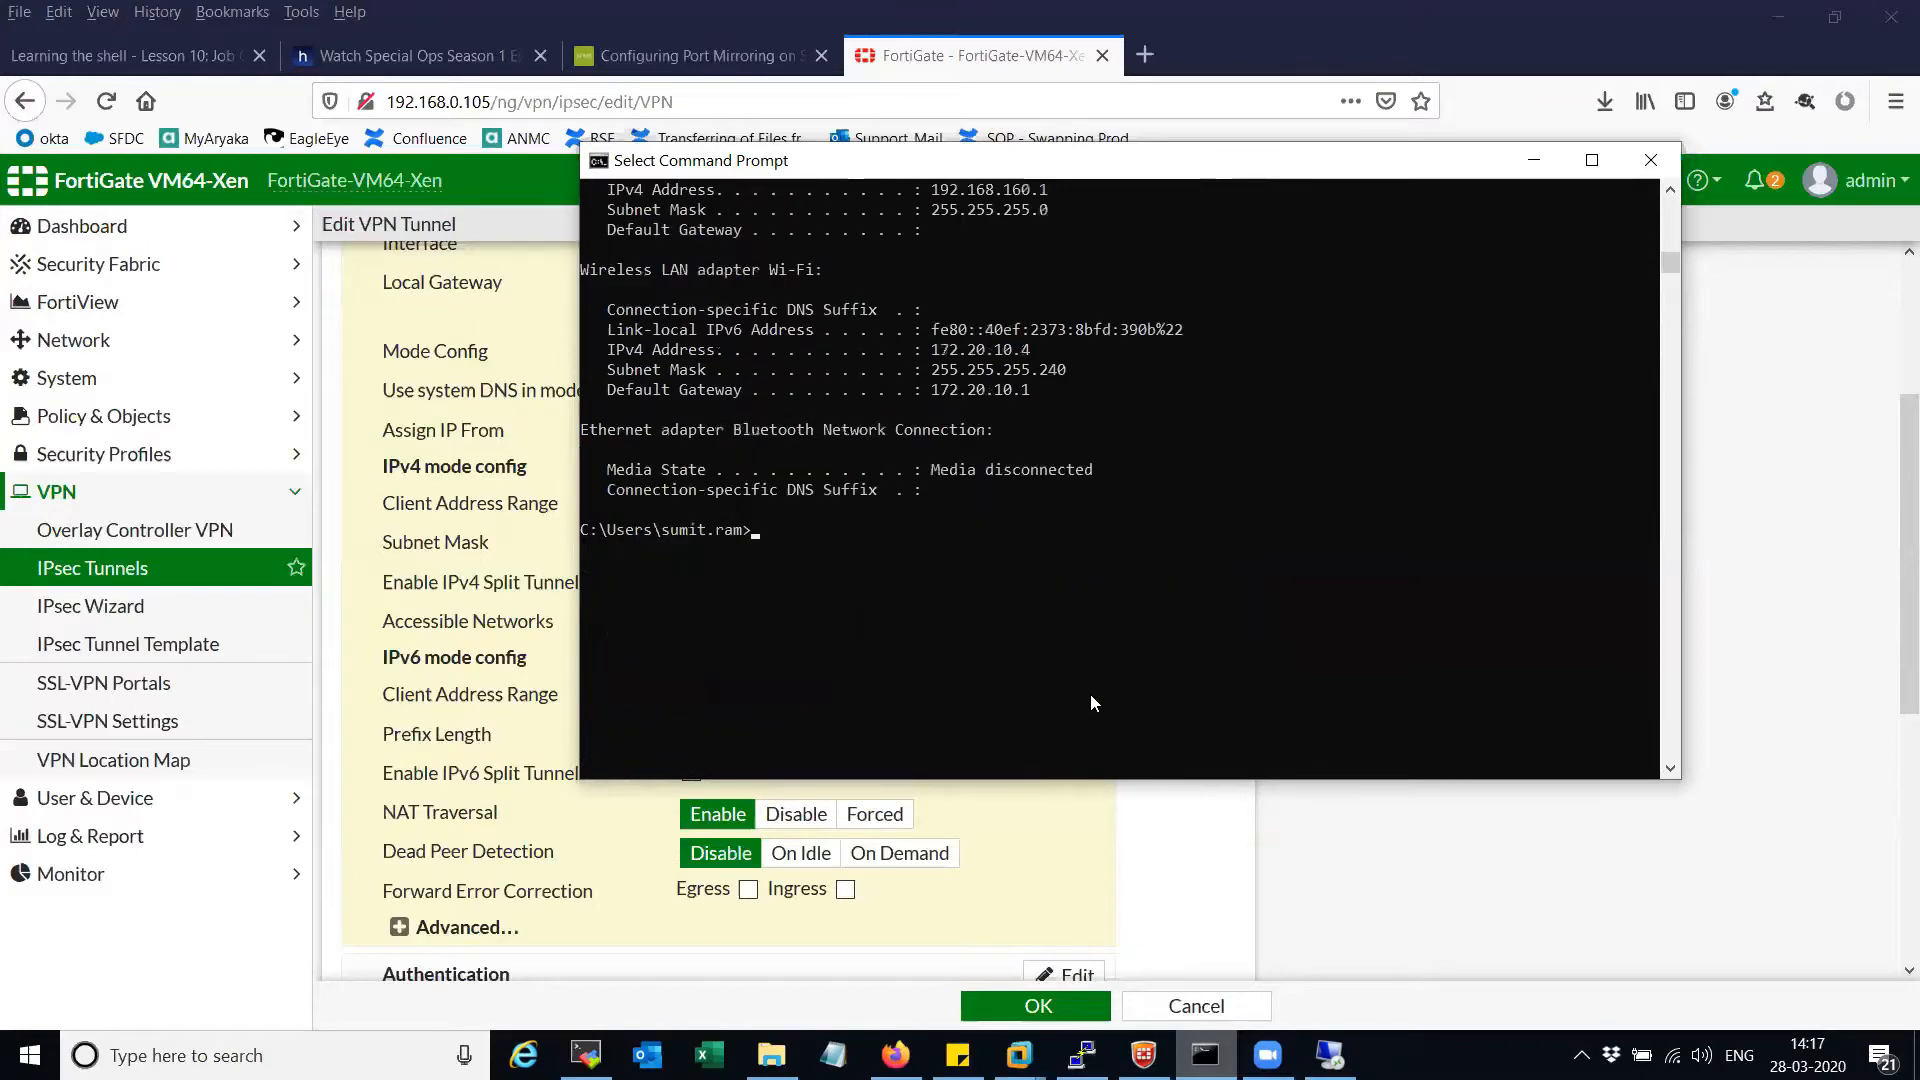
key(Return)
key(Return)
key(Return)
key(Return)
key(Return)
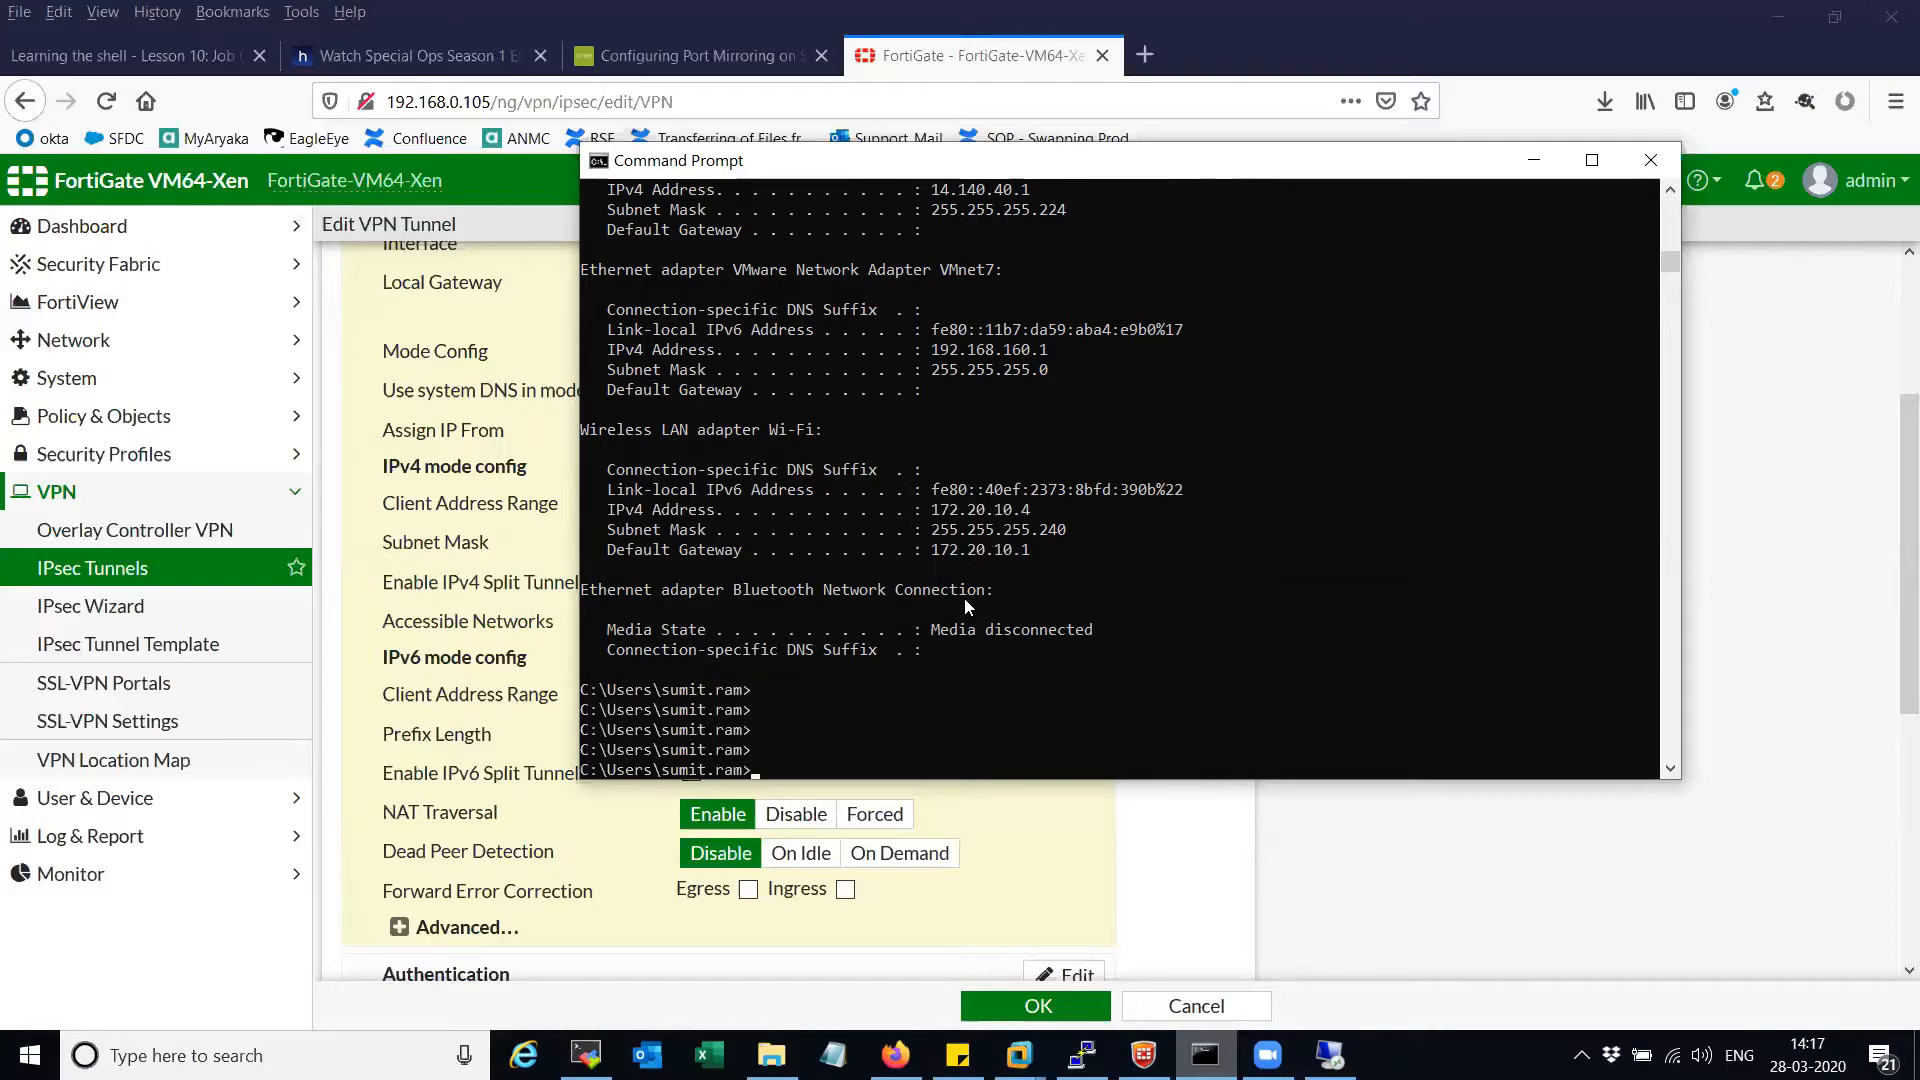
click(987, 592)
click(988, 693)
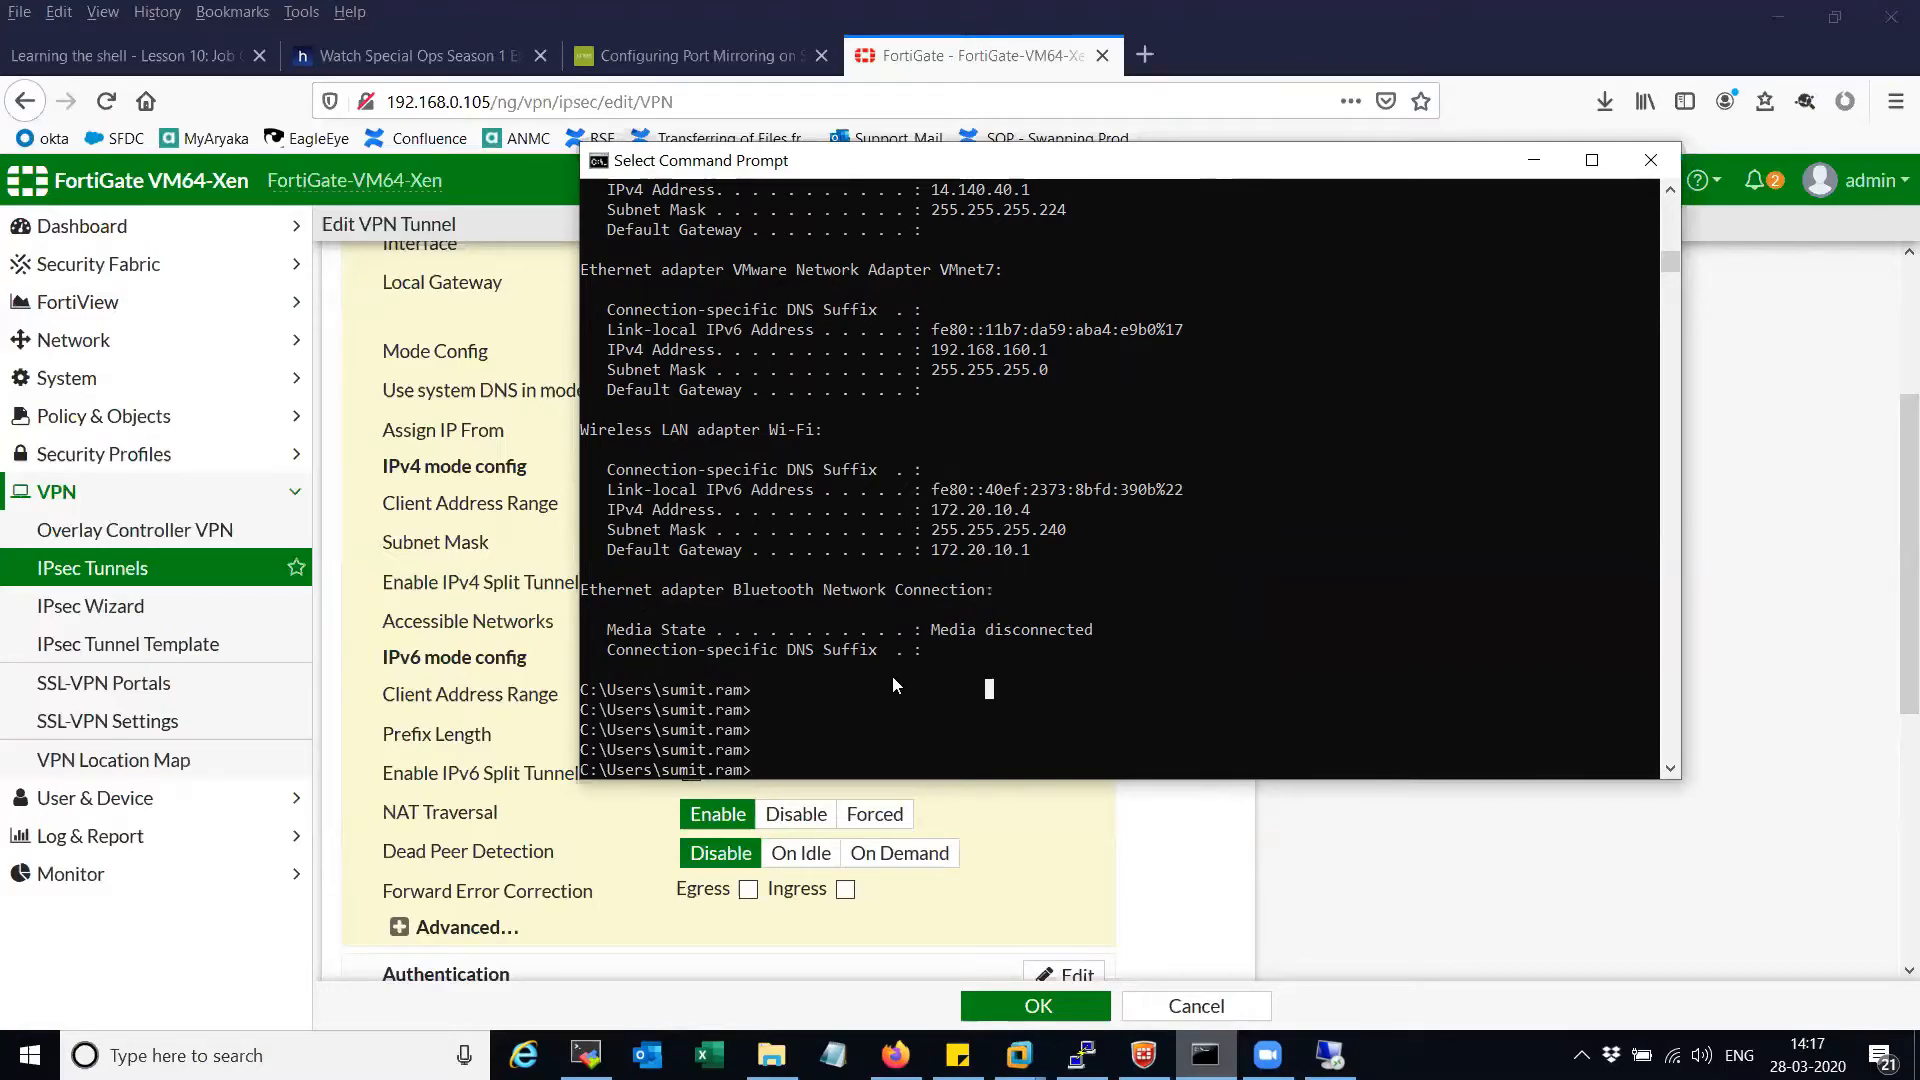
- Check the gateway of the first 0.0.0.0 default route in the client's IPv4 route table
scroll(893, 668, up, 20)
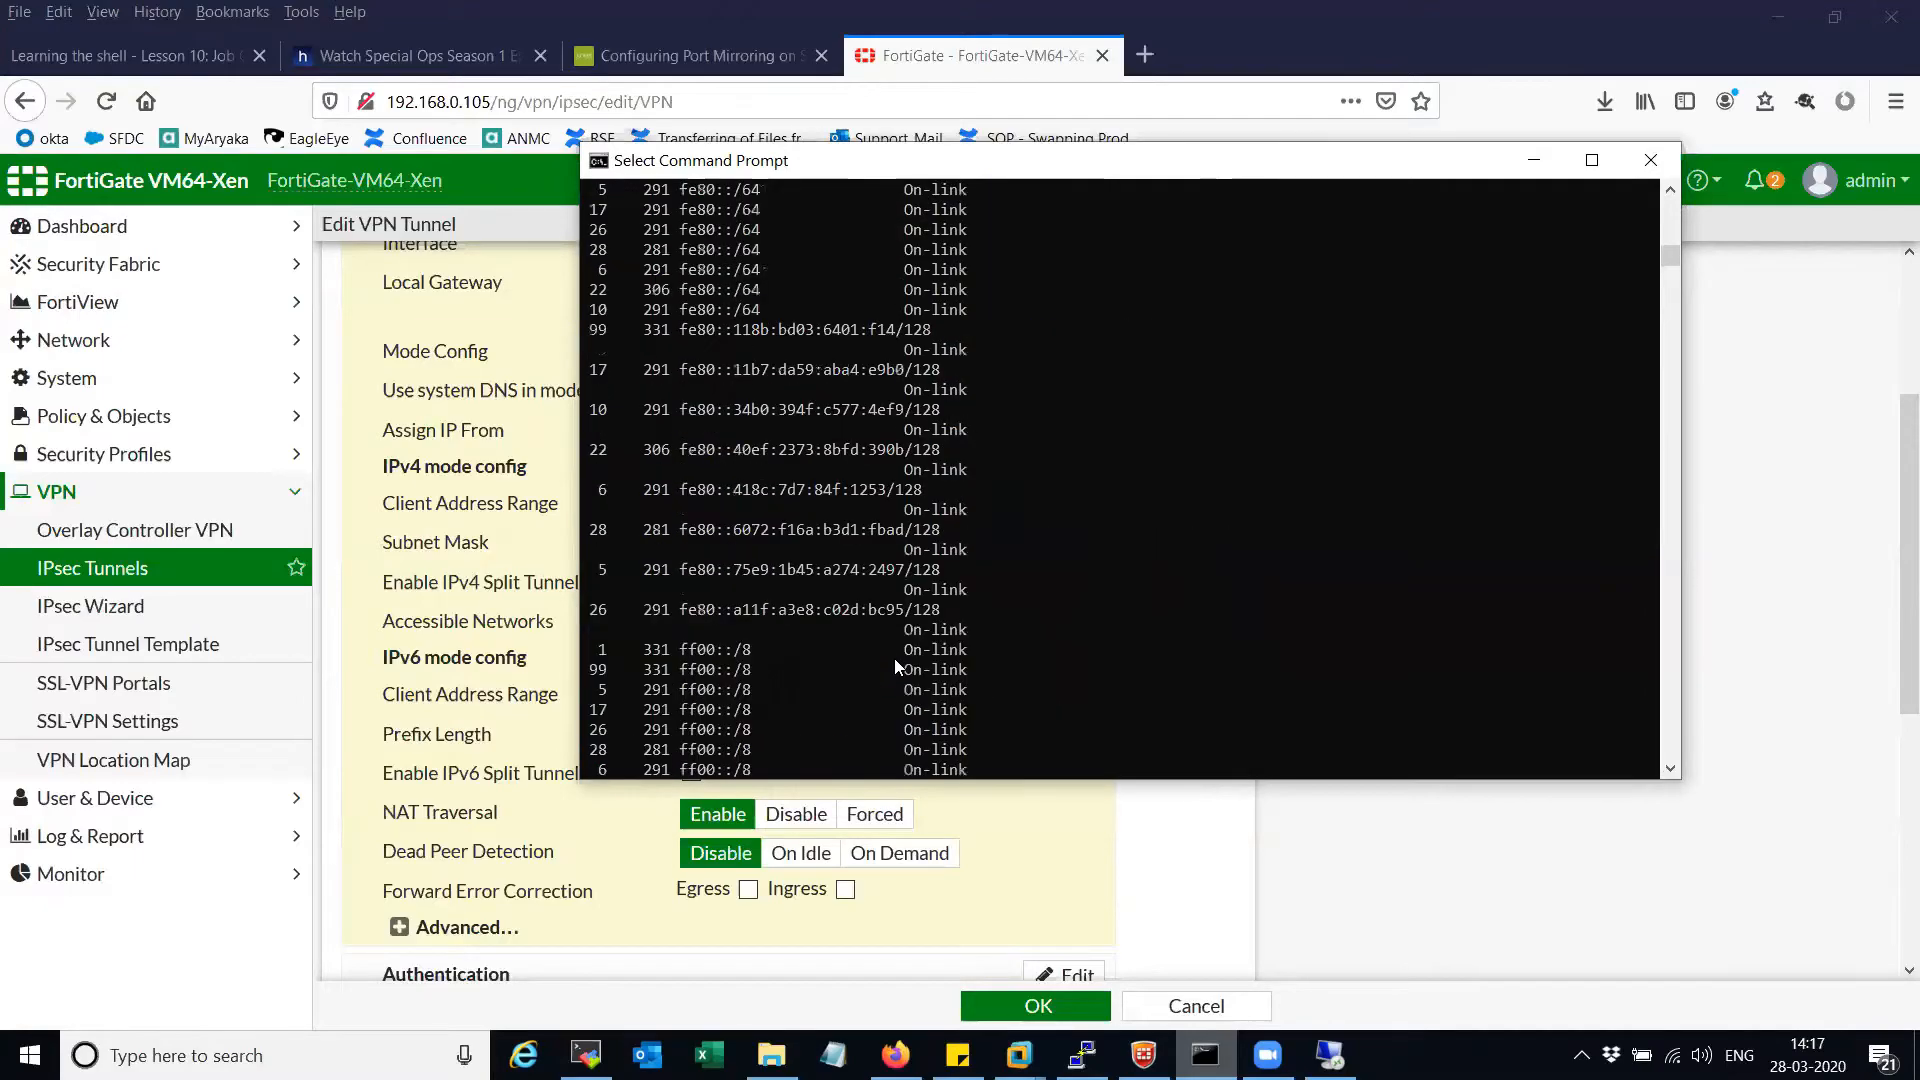
scroll(894, 658, up, 20)
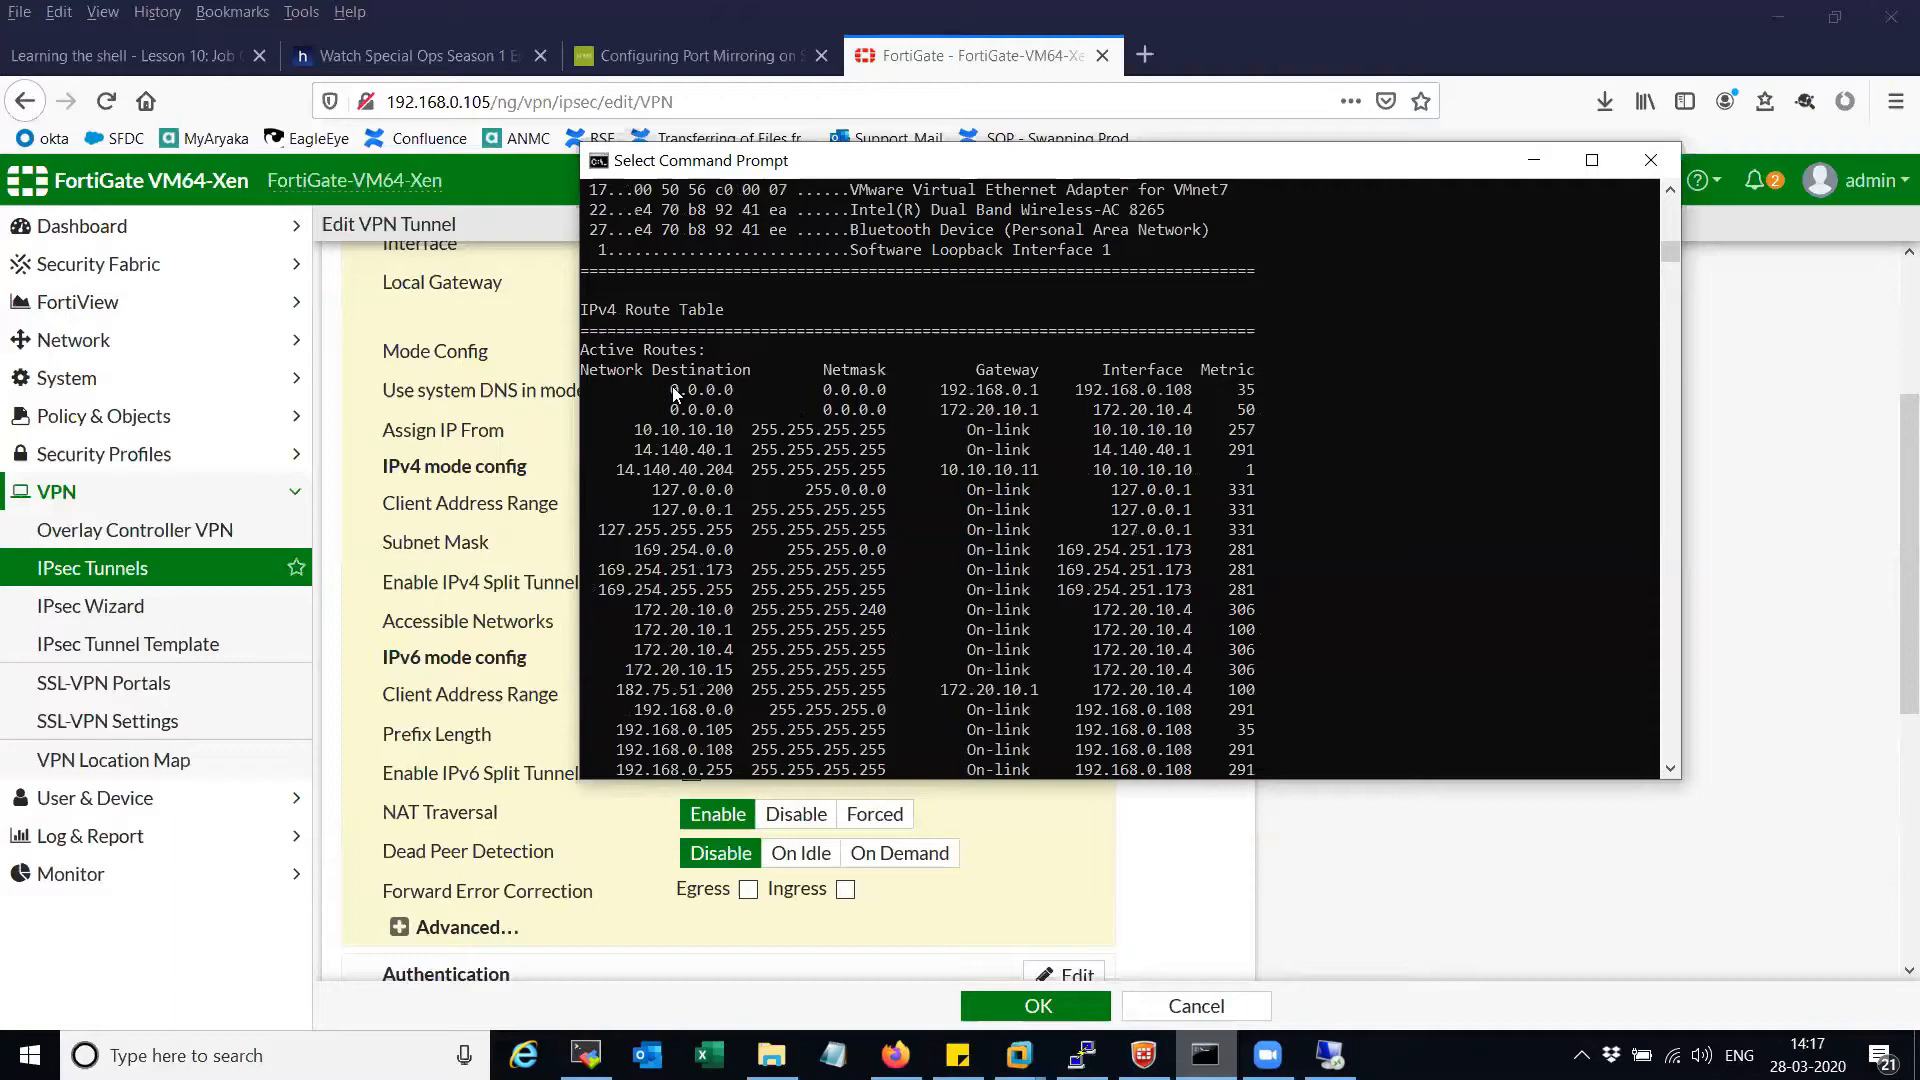
drag(670, 384, 1034, 393)
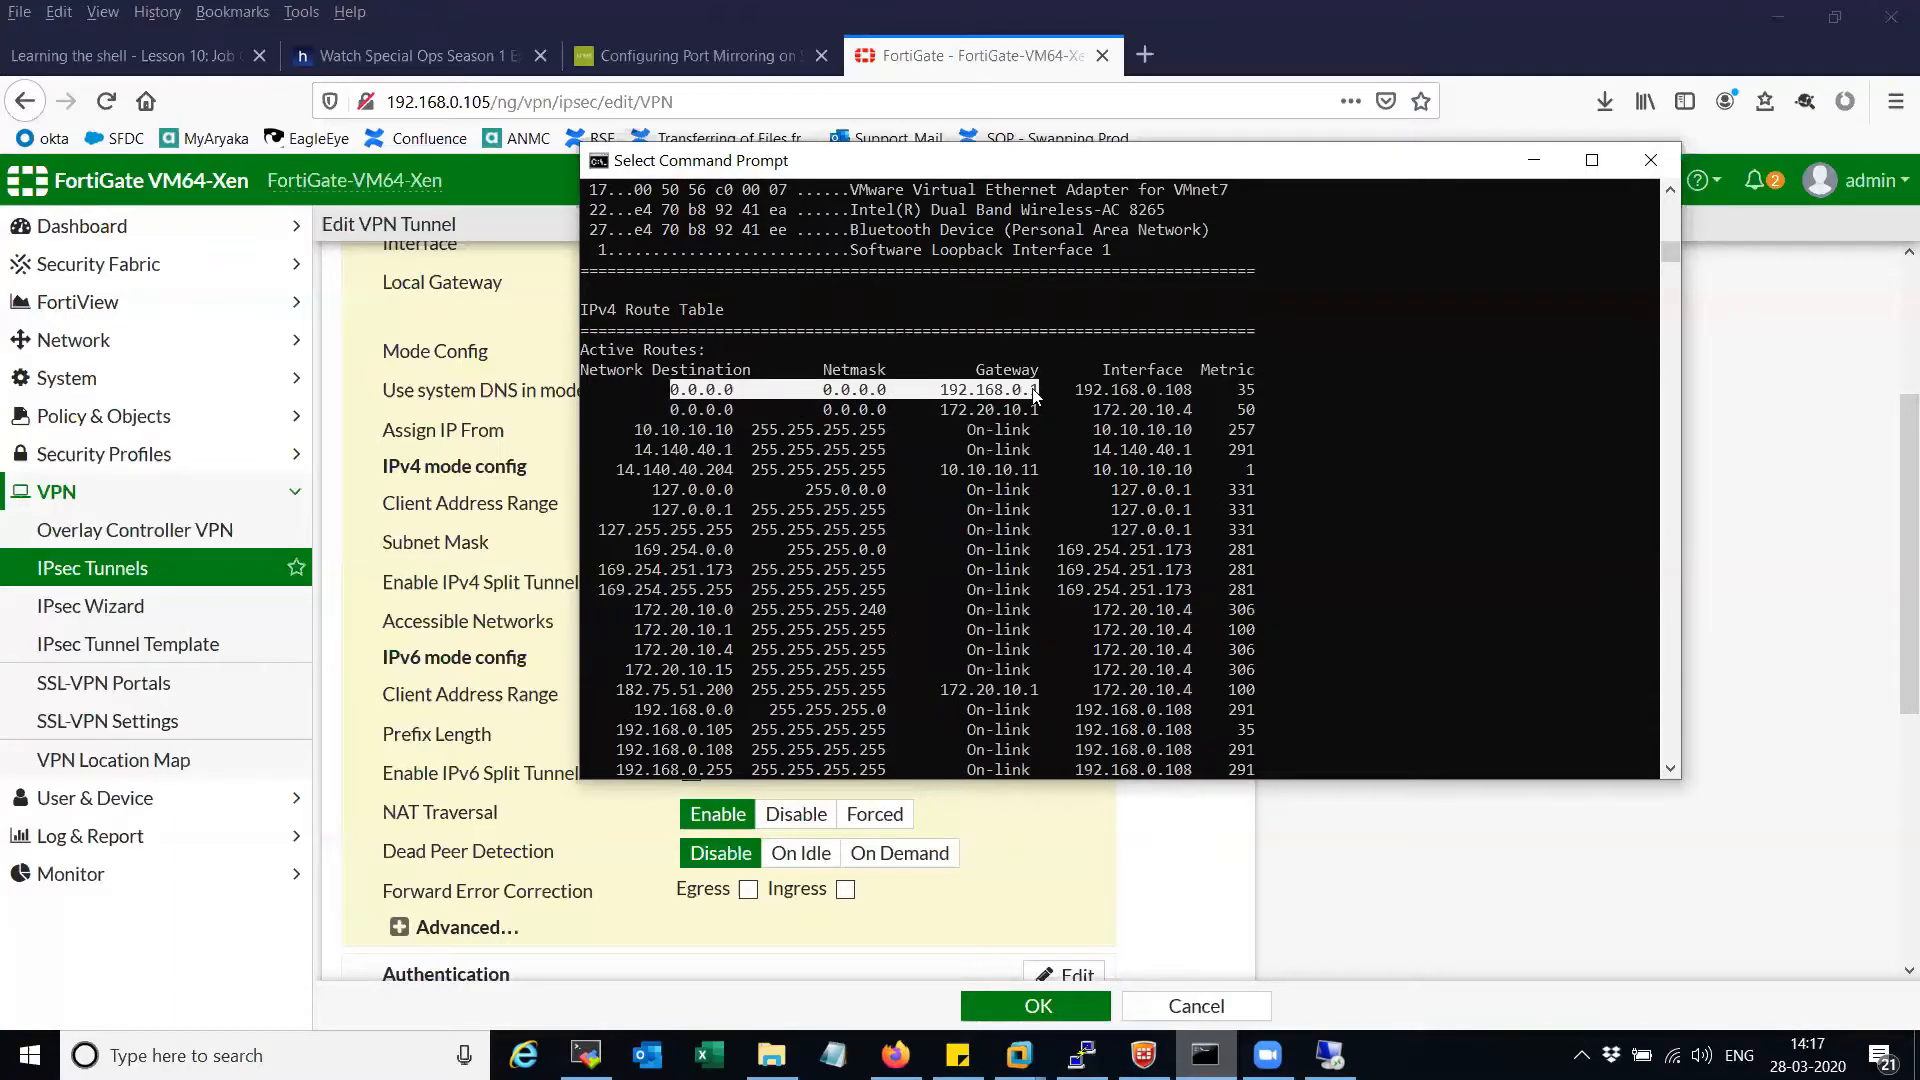
click(1016, 392)
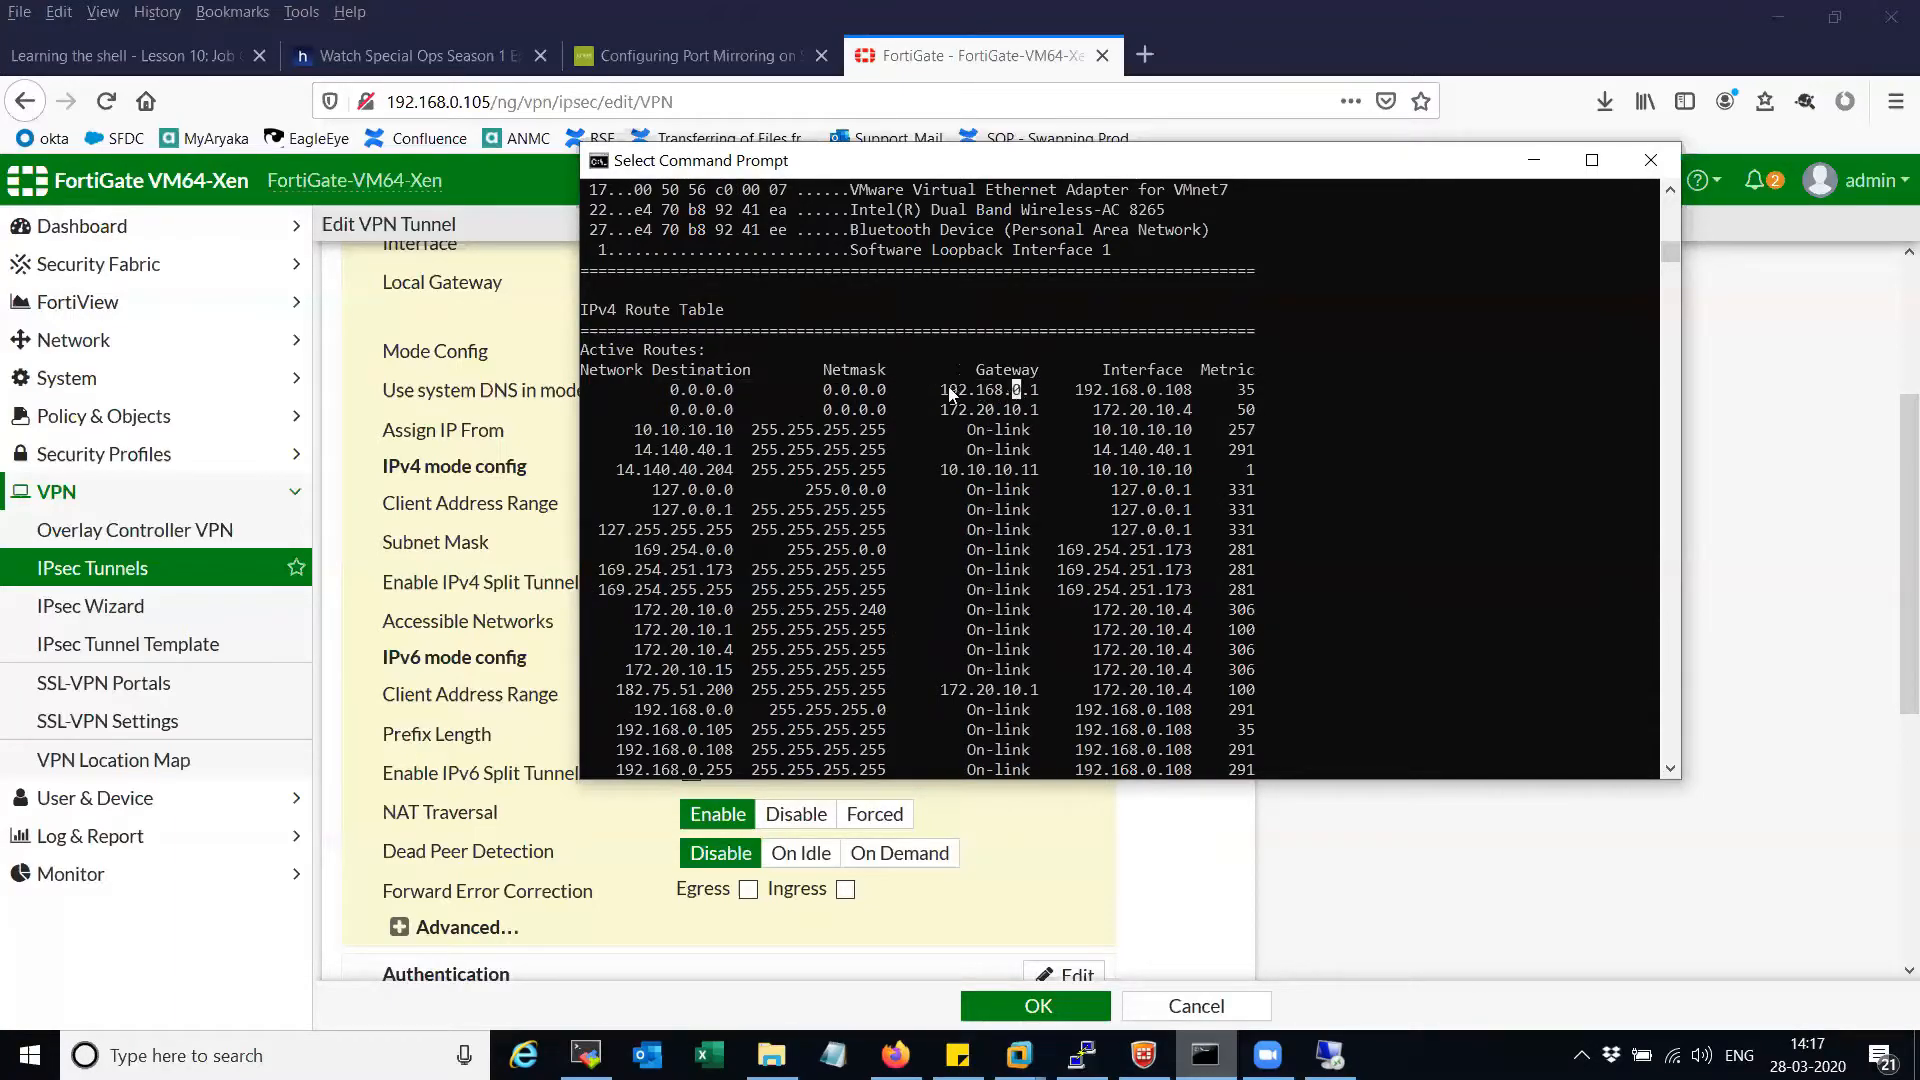
- Compare the 14.140.40.204 split-tunnel route with the first 0.0.0.0 default route in the IPv4 route table
click(1034, 391)
drag(943, 390, 1040, 396)
drag(592, 470, 996, 466)
drag(1220, 465, 1248, 462)
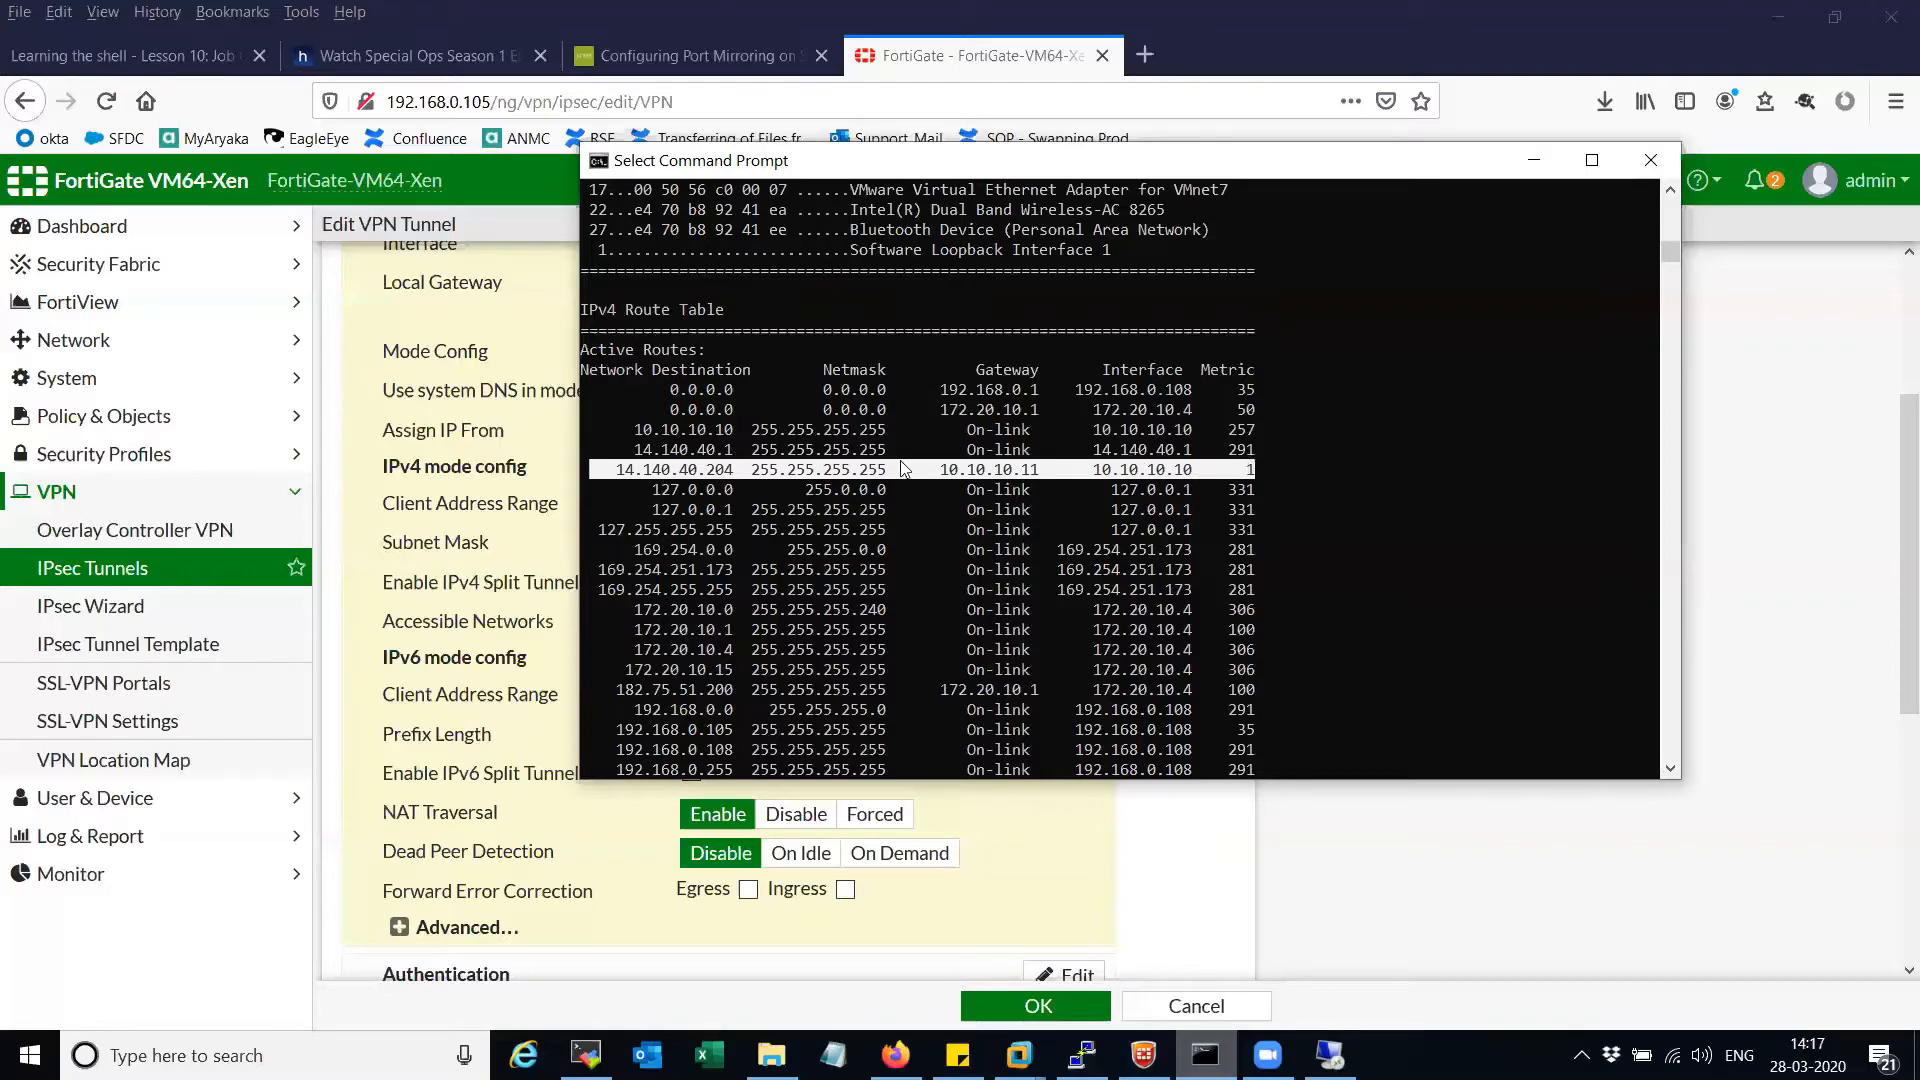
drag(644, 388, 1228, 388)
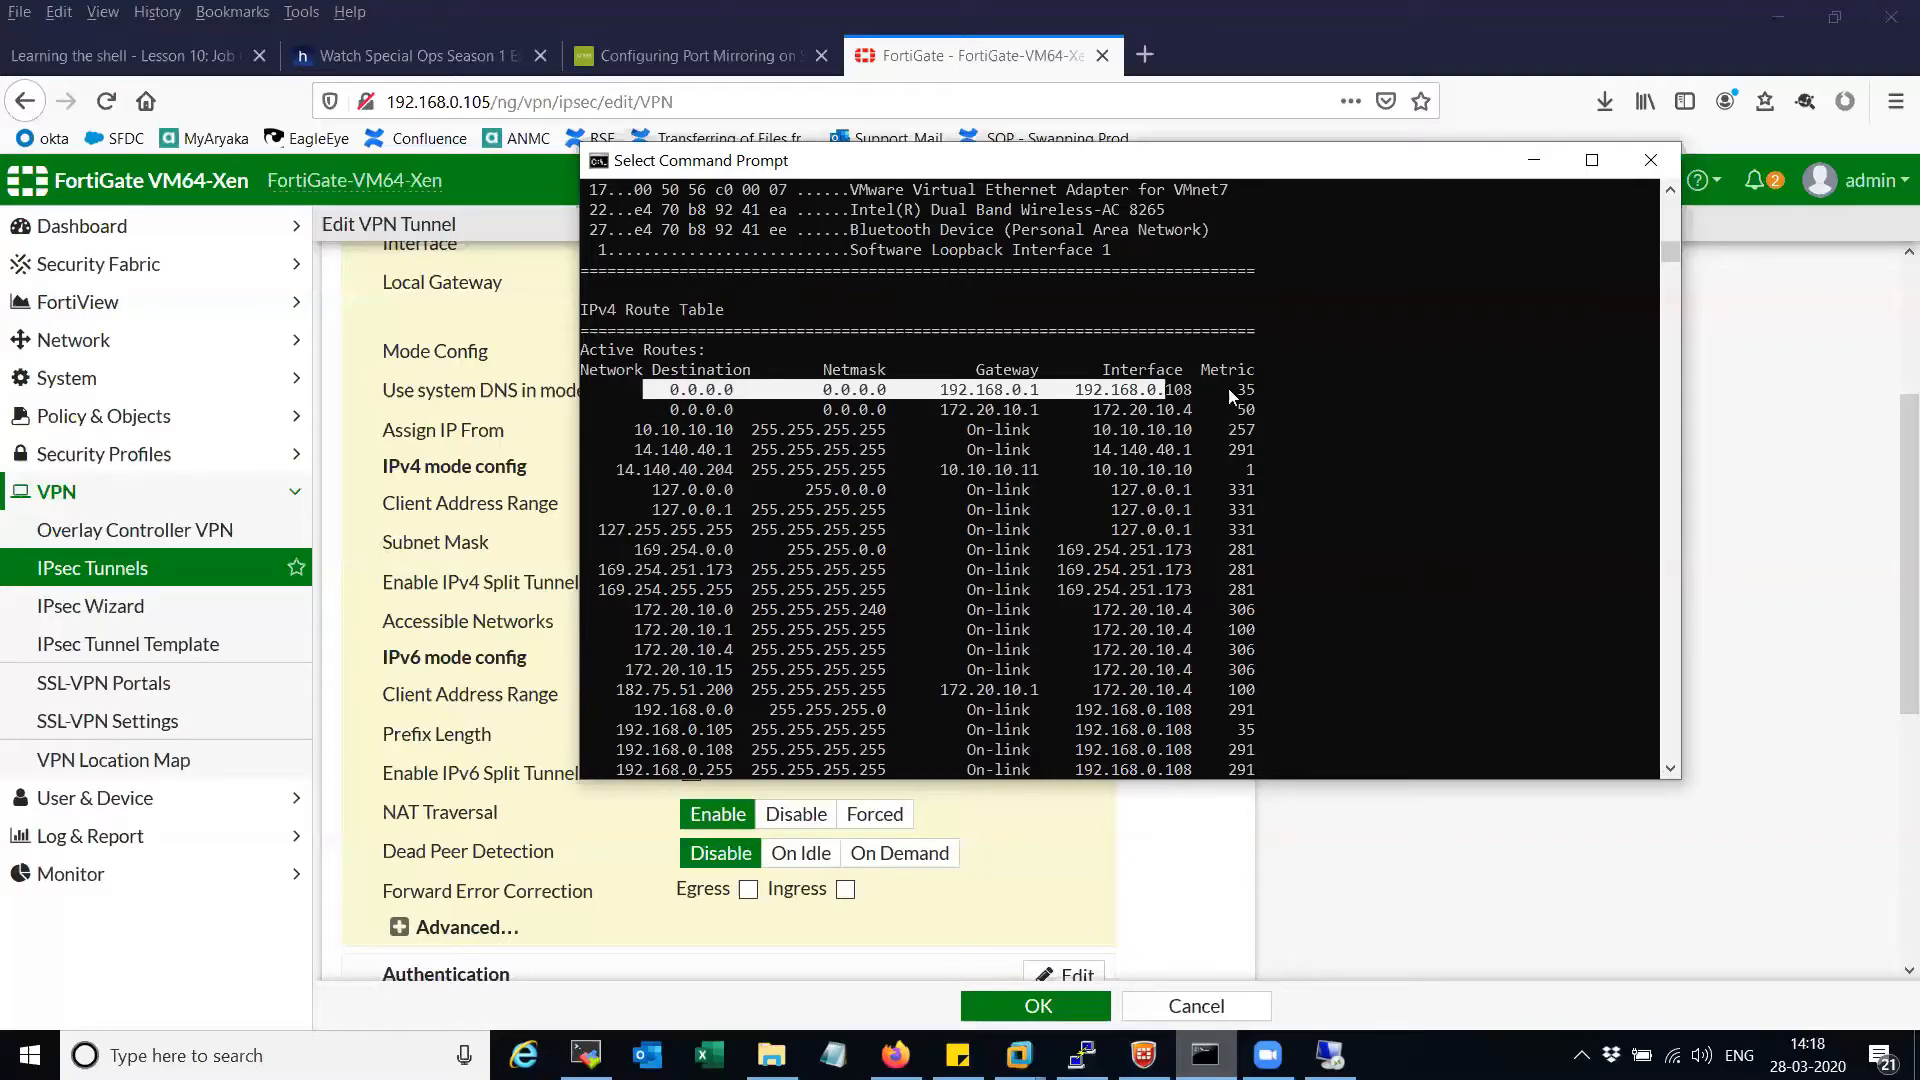
click(1270, 452)
scroll(1268, 452, down, 9)
scroll(1268, 452, up, 6)
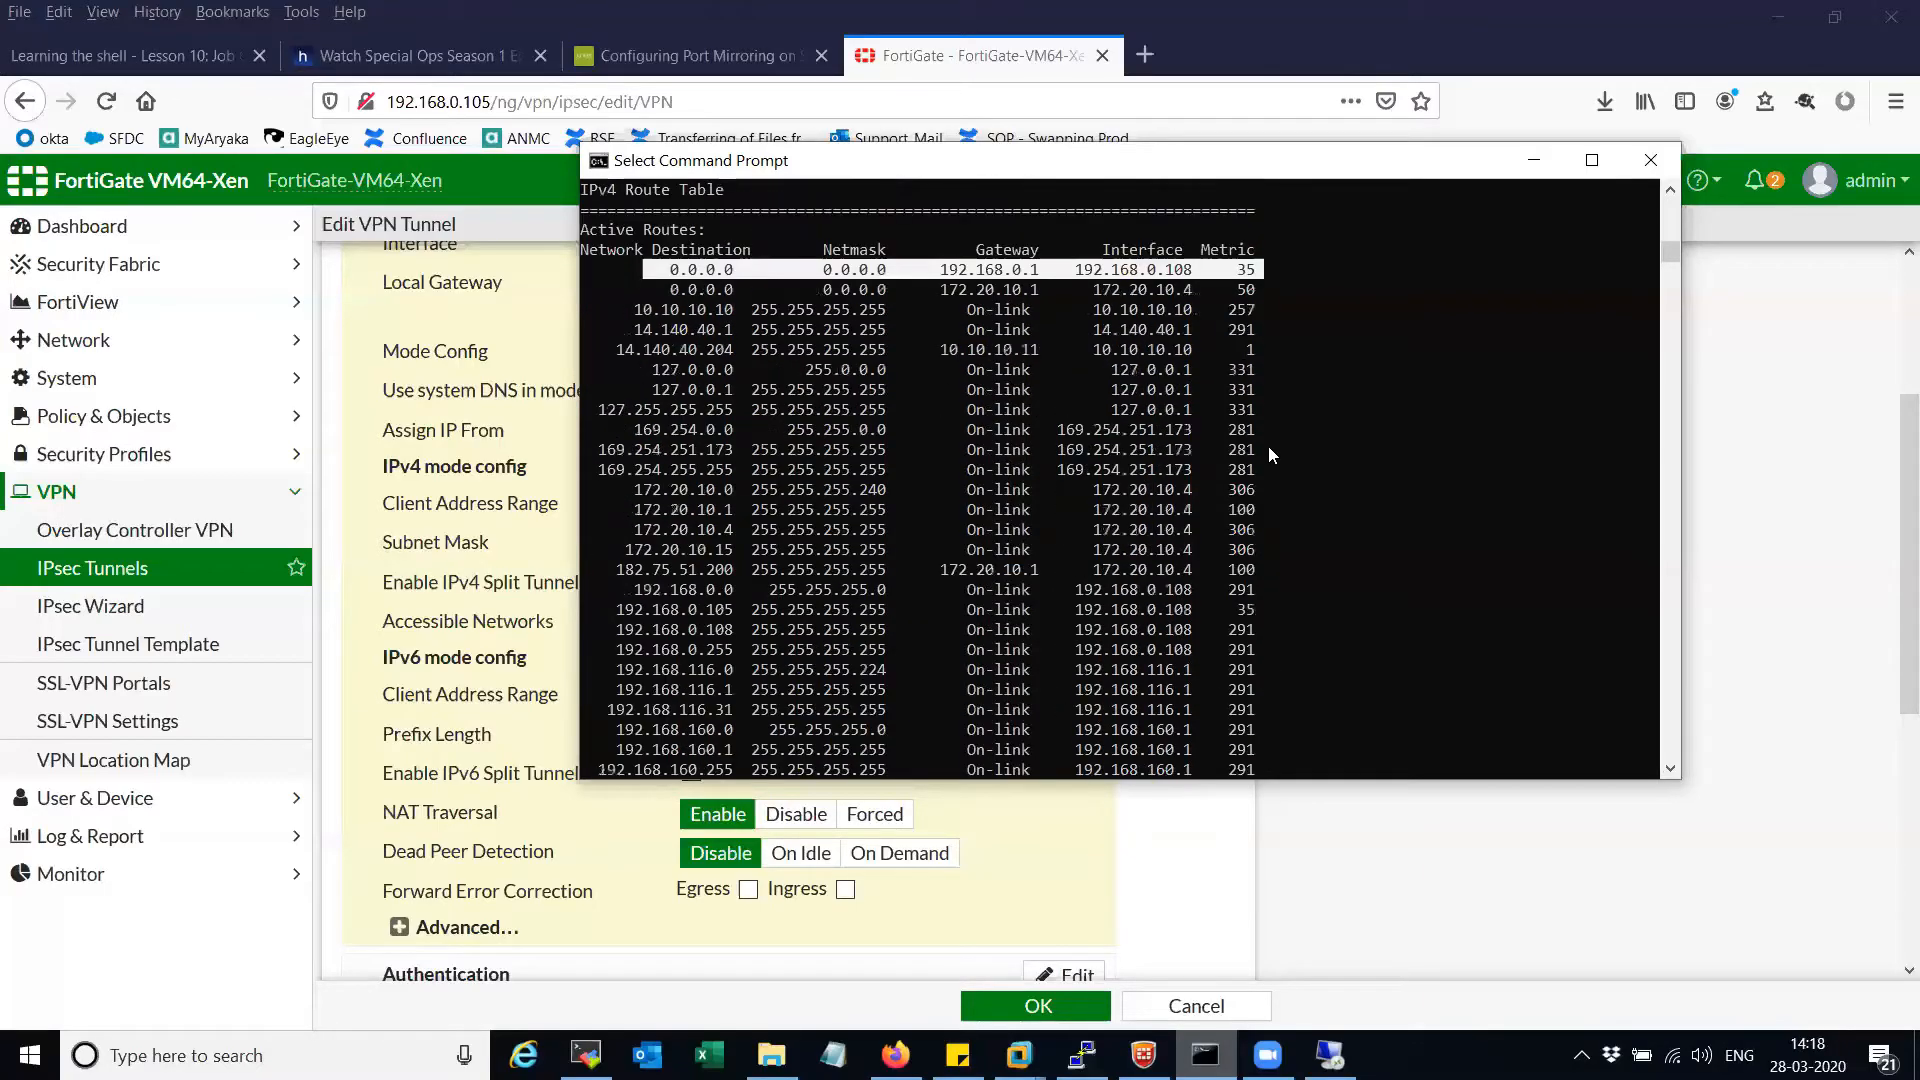
- Review the rest of the route print and ipconfig output down to the latest prompt
scroll(1268, 455, down, 4)
scroll(1266, 448, down, 20)
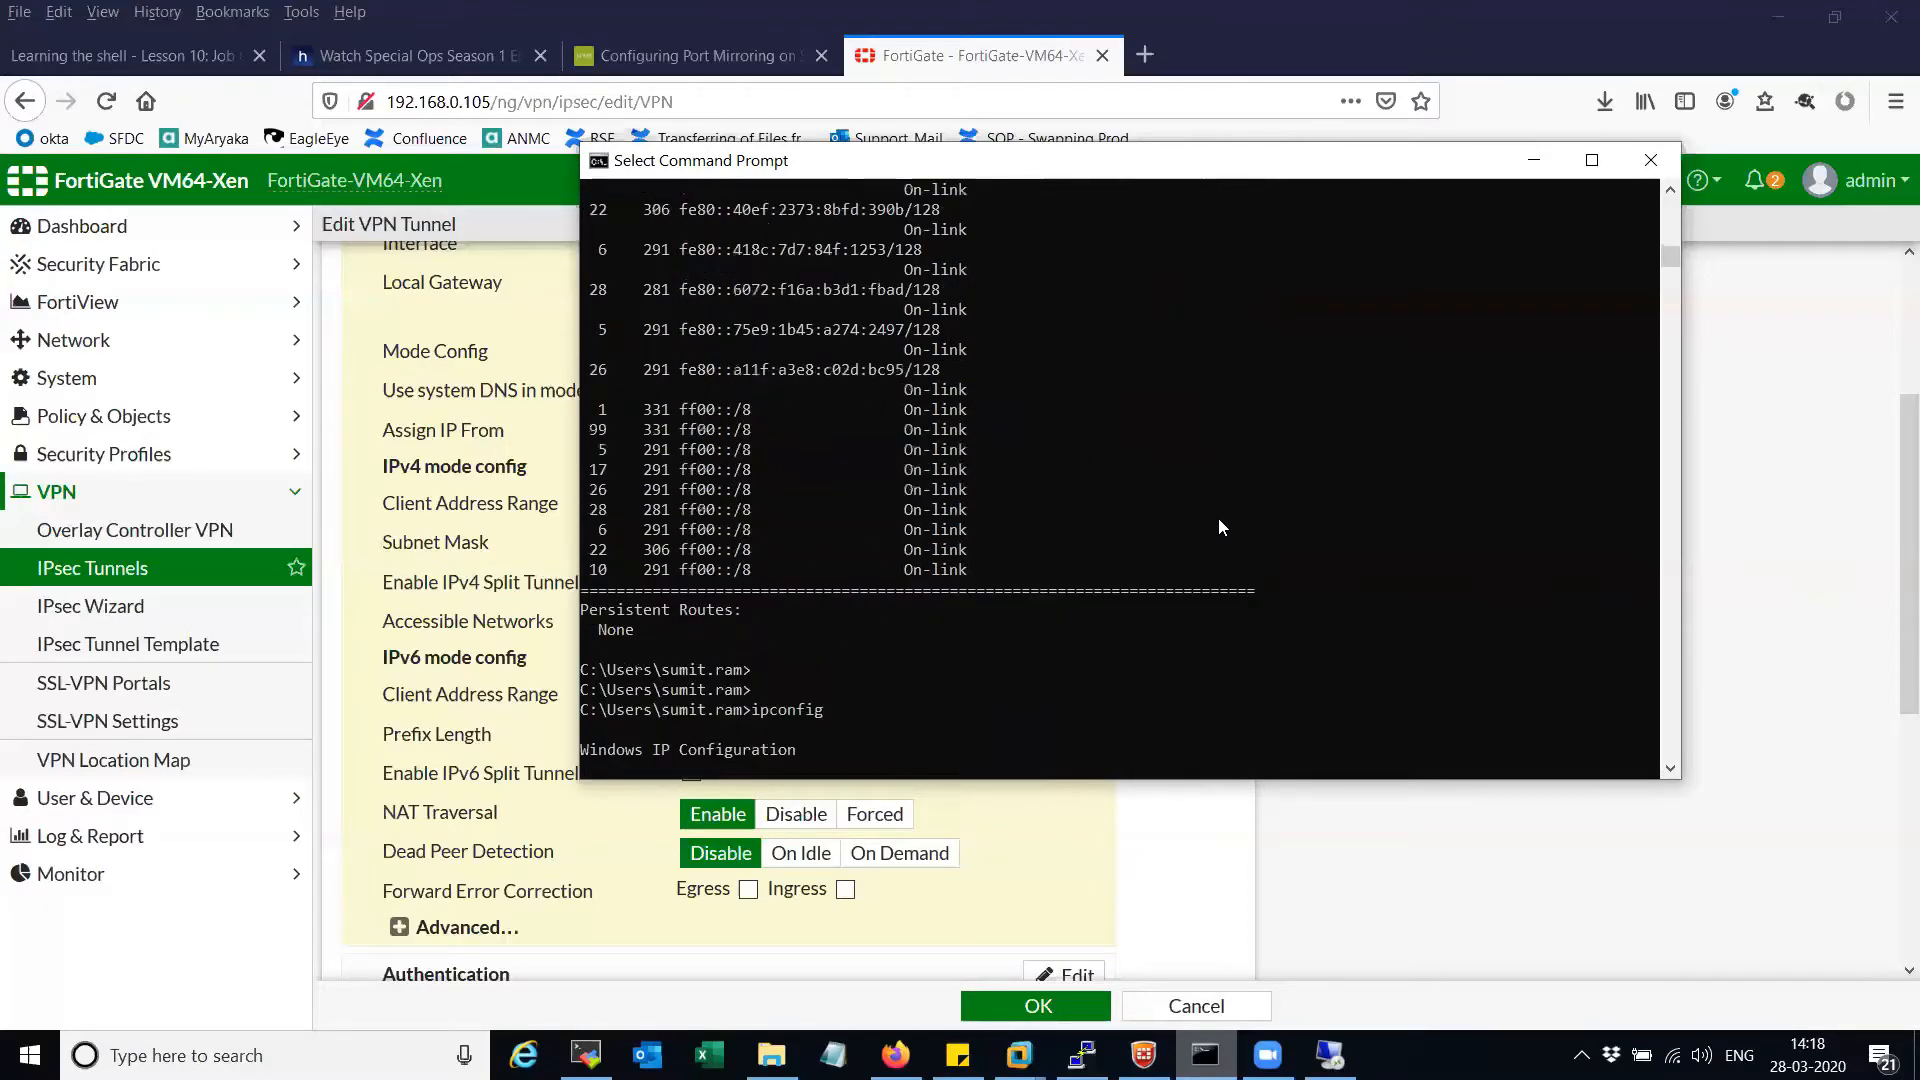
scroll(1097, 610, down, 20)
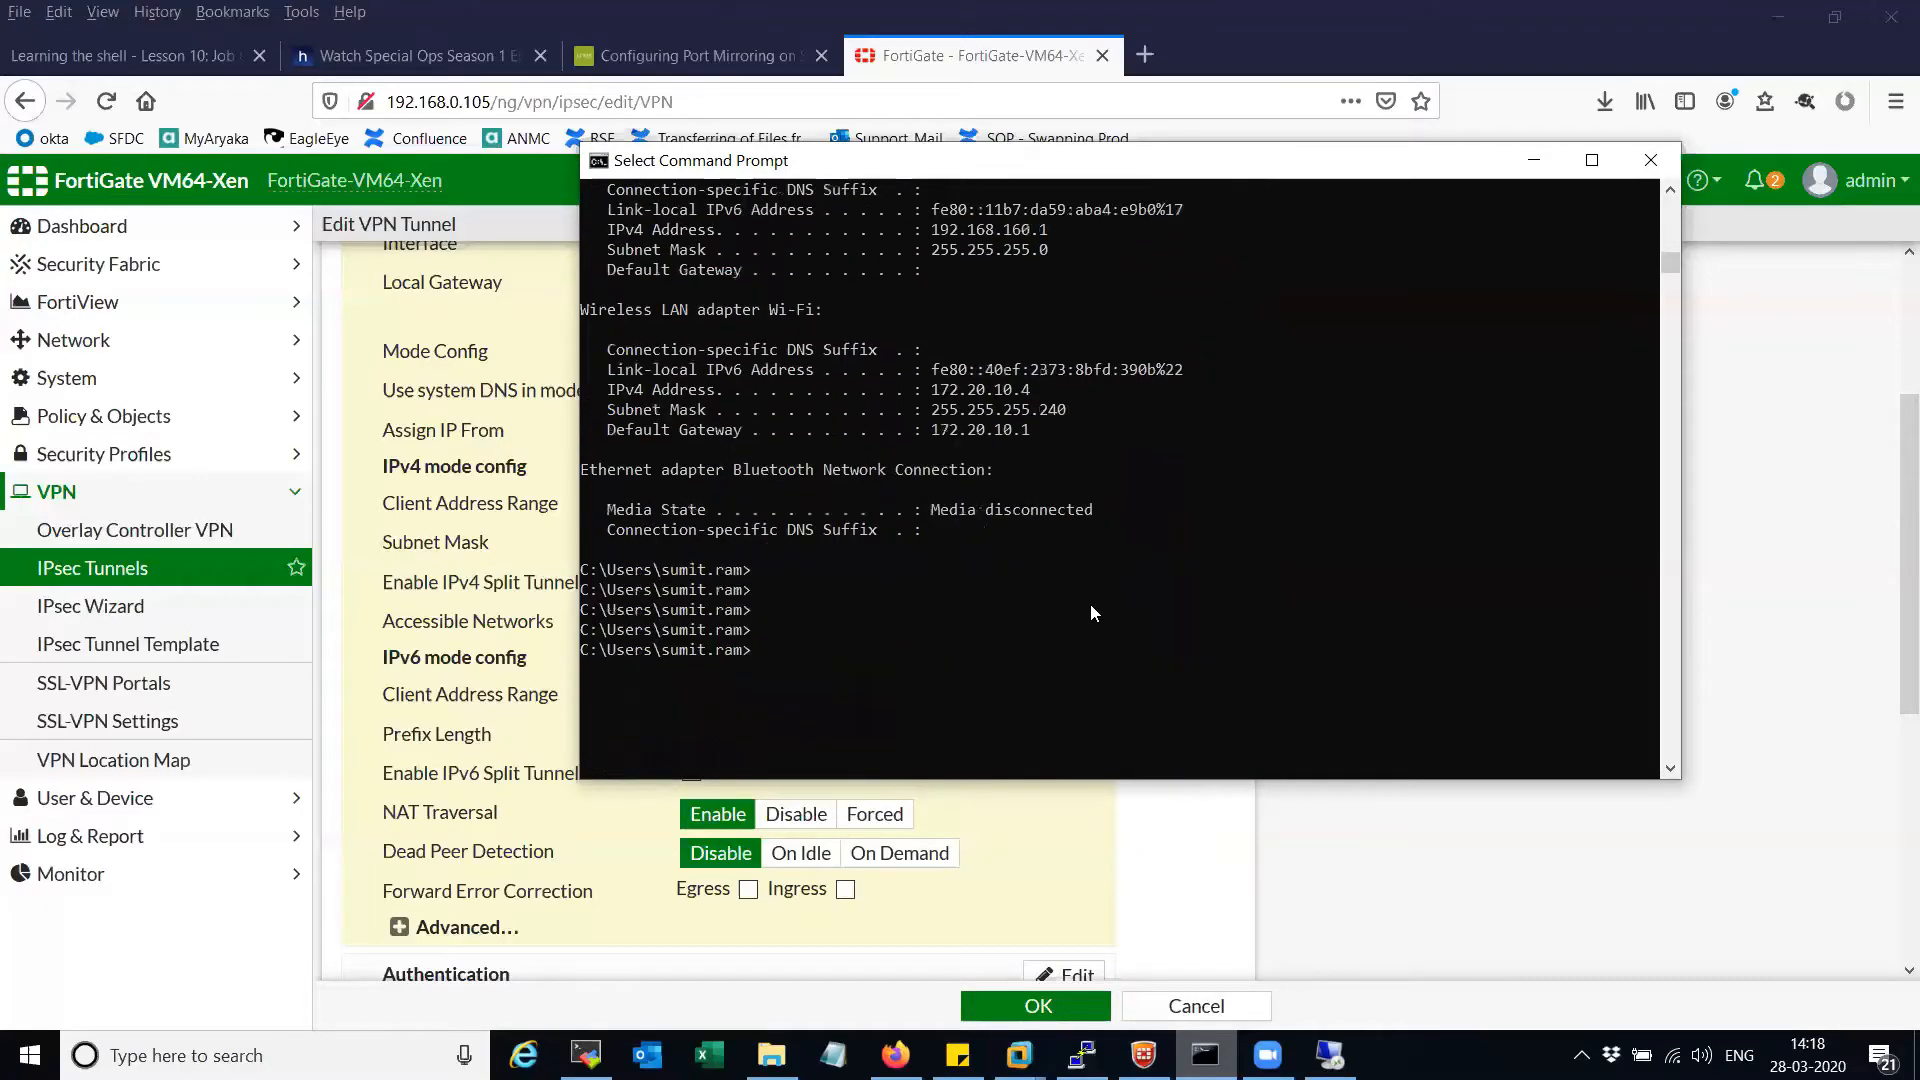
scroll(960, 600, up, 4)
scroll(909, 607, up, 2)
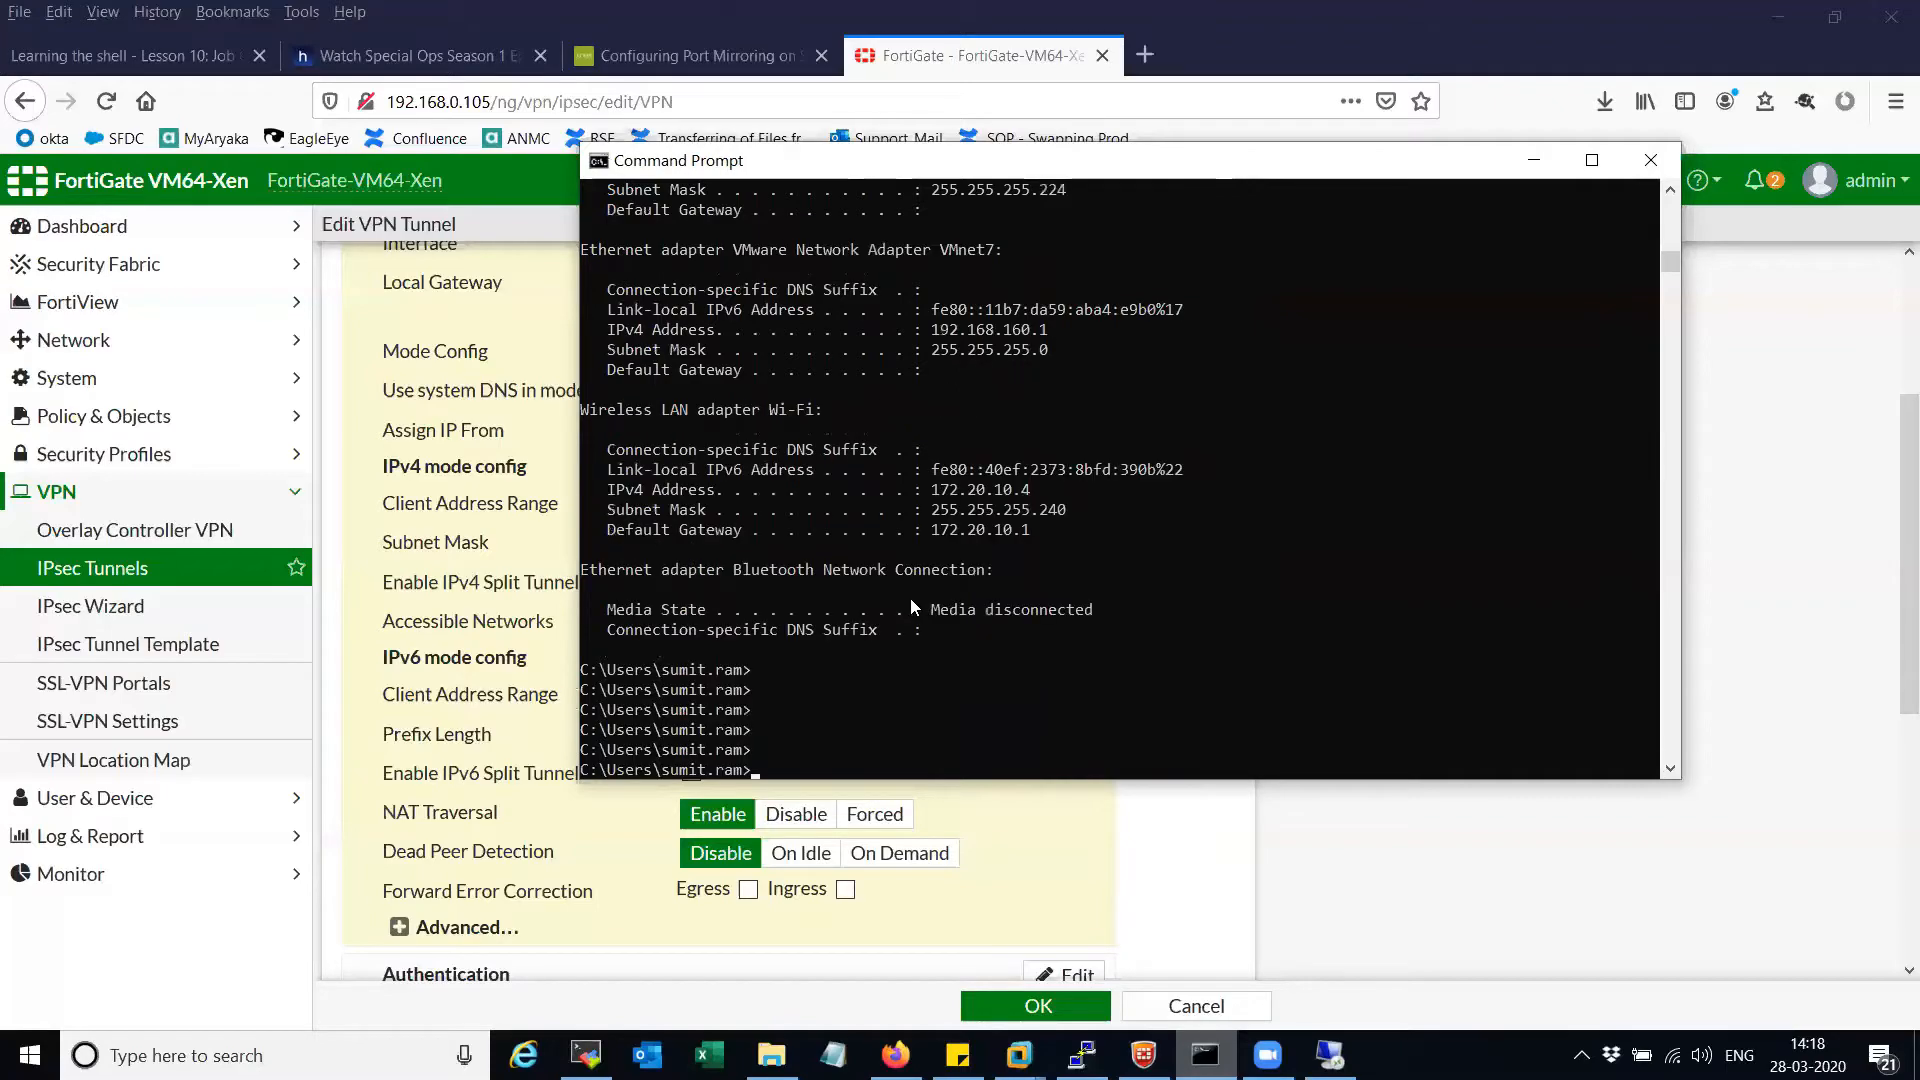
click(906, 650)
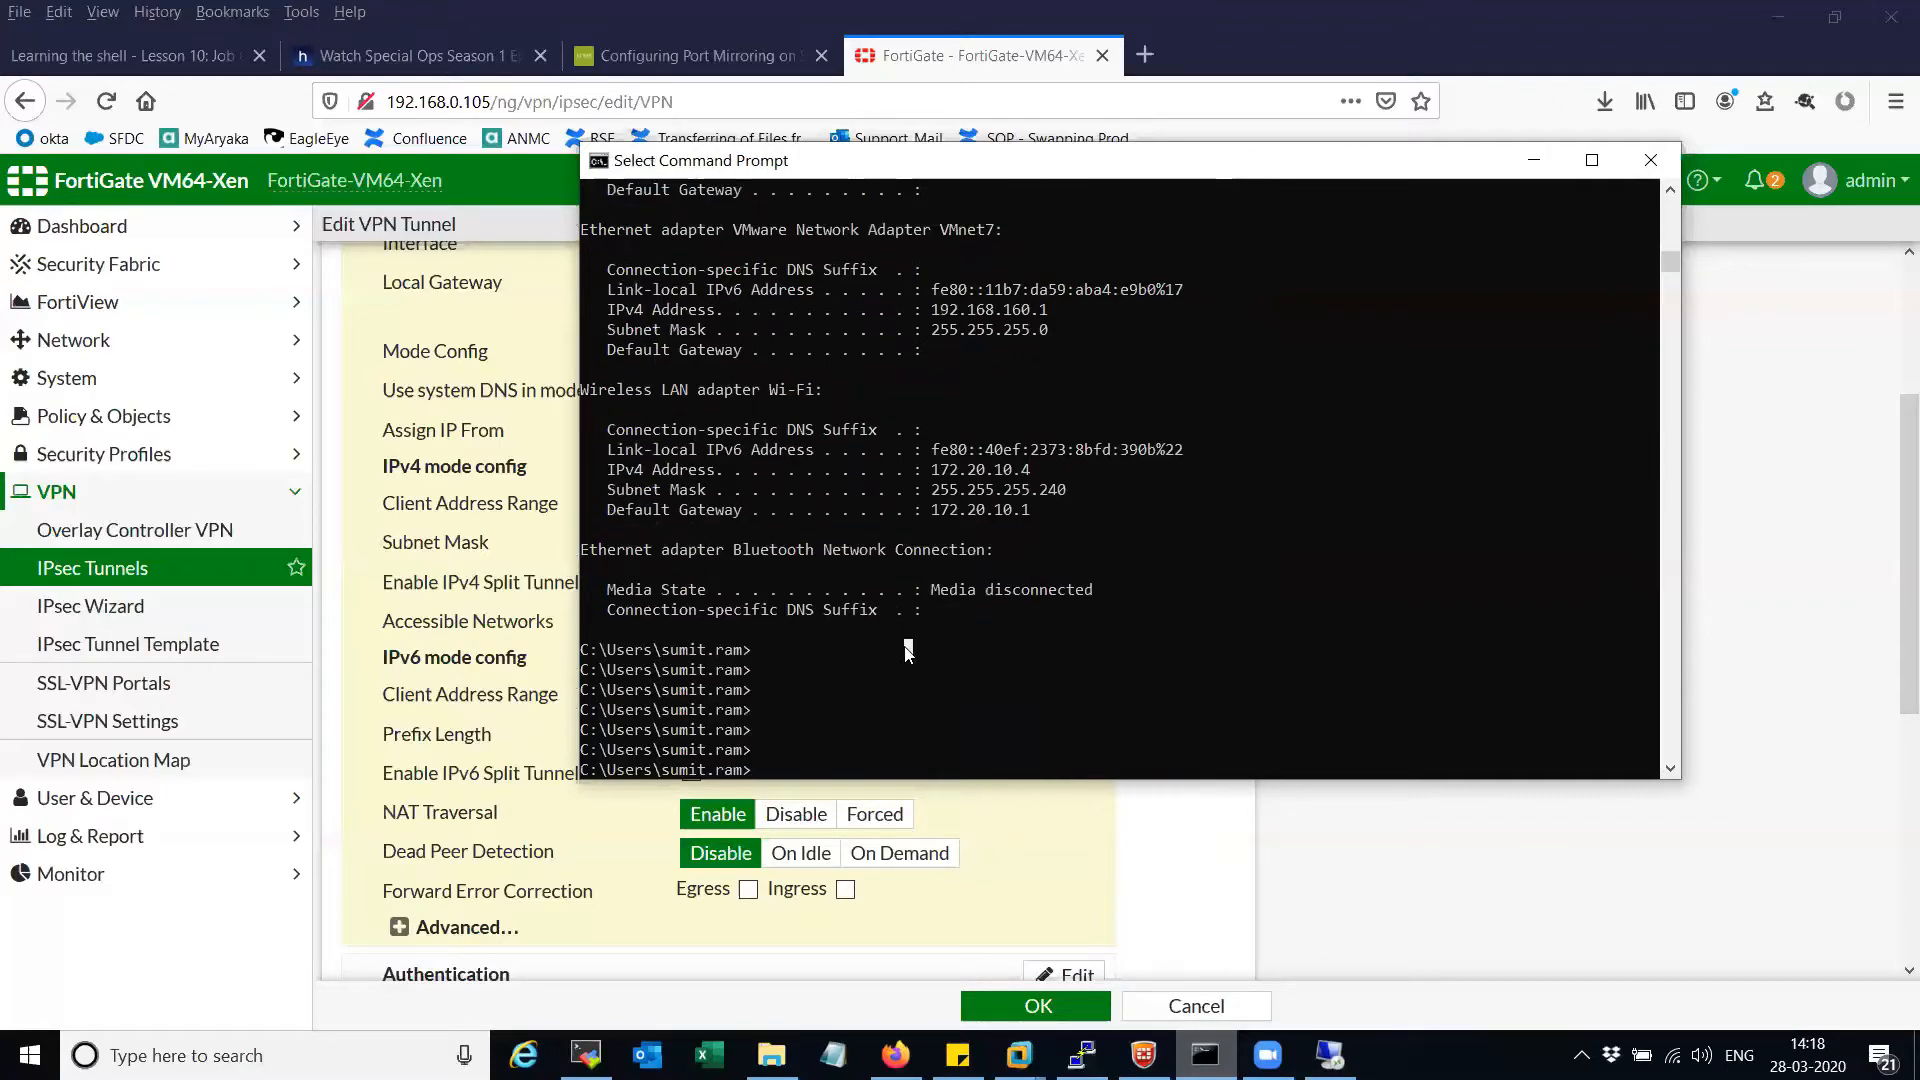
- Review the tunnel's IPv4 mode config in FortiGate and switch to FortiClient to check the VPN connection status
click(1538, 159)
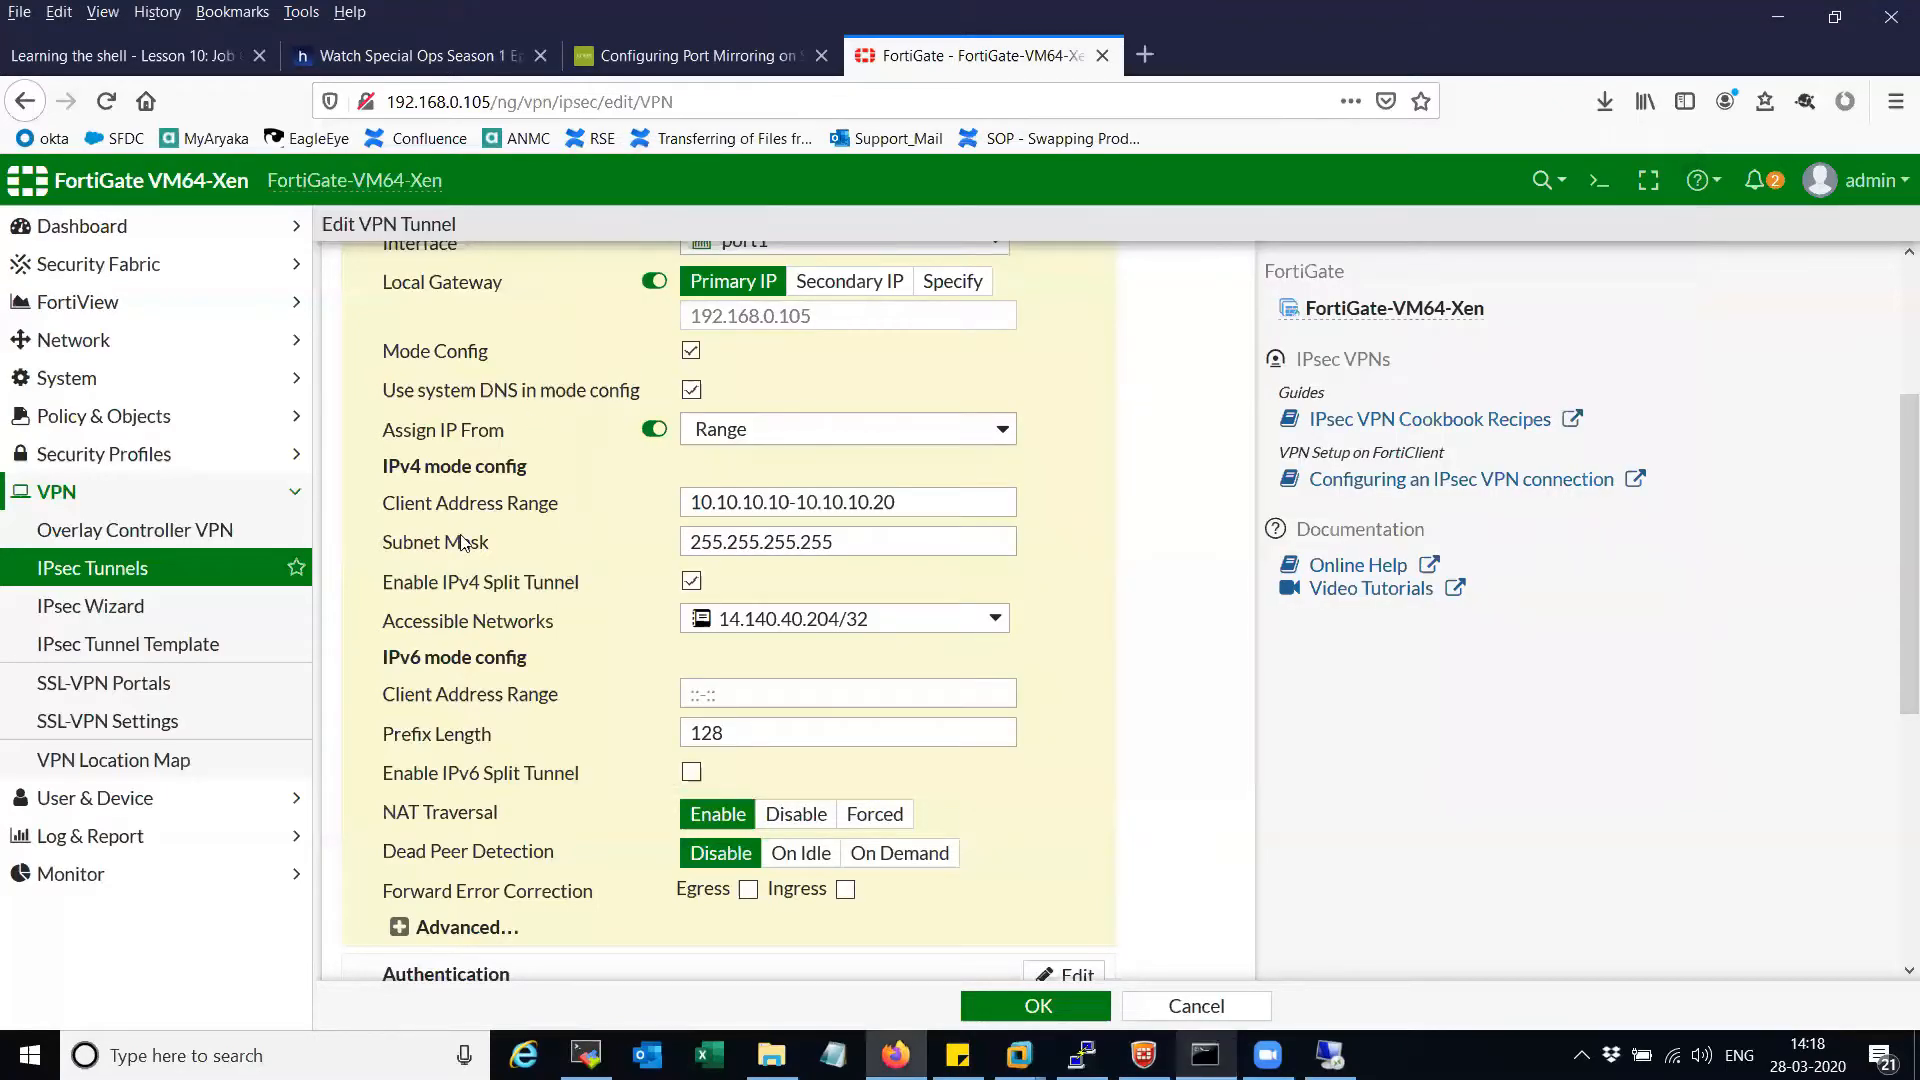
scroll(383, 540, up, 3)
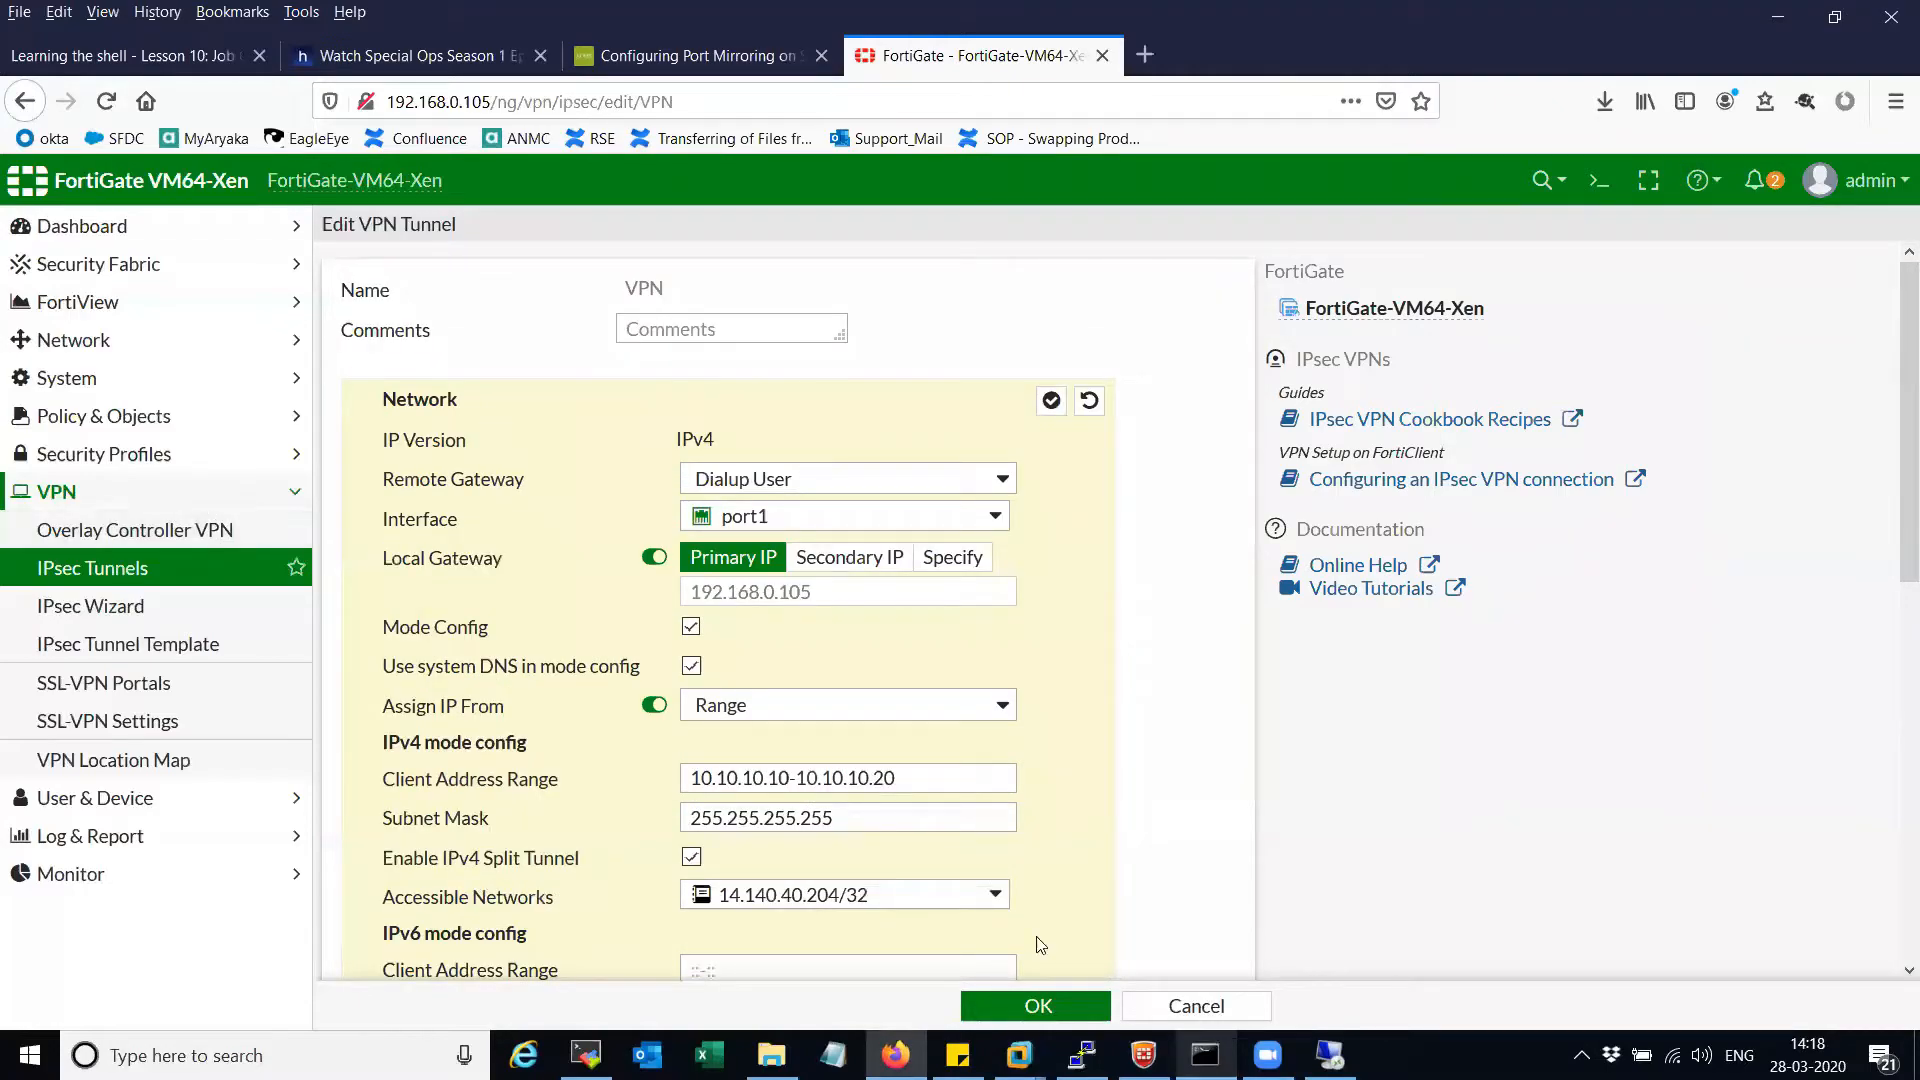
click(1580, 1055)
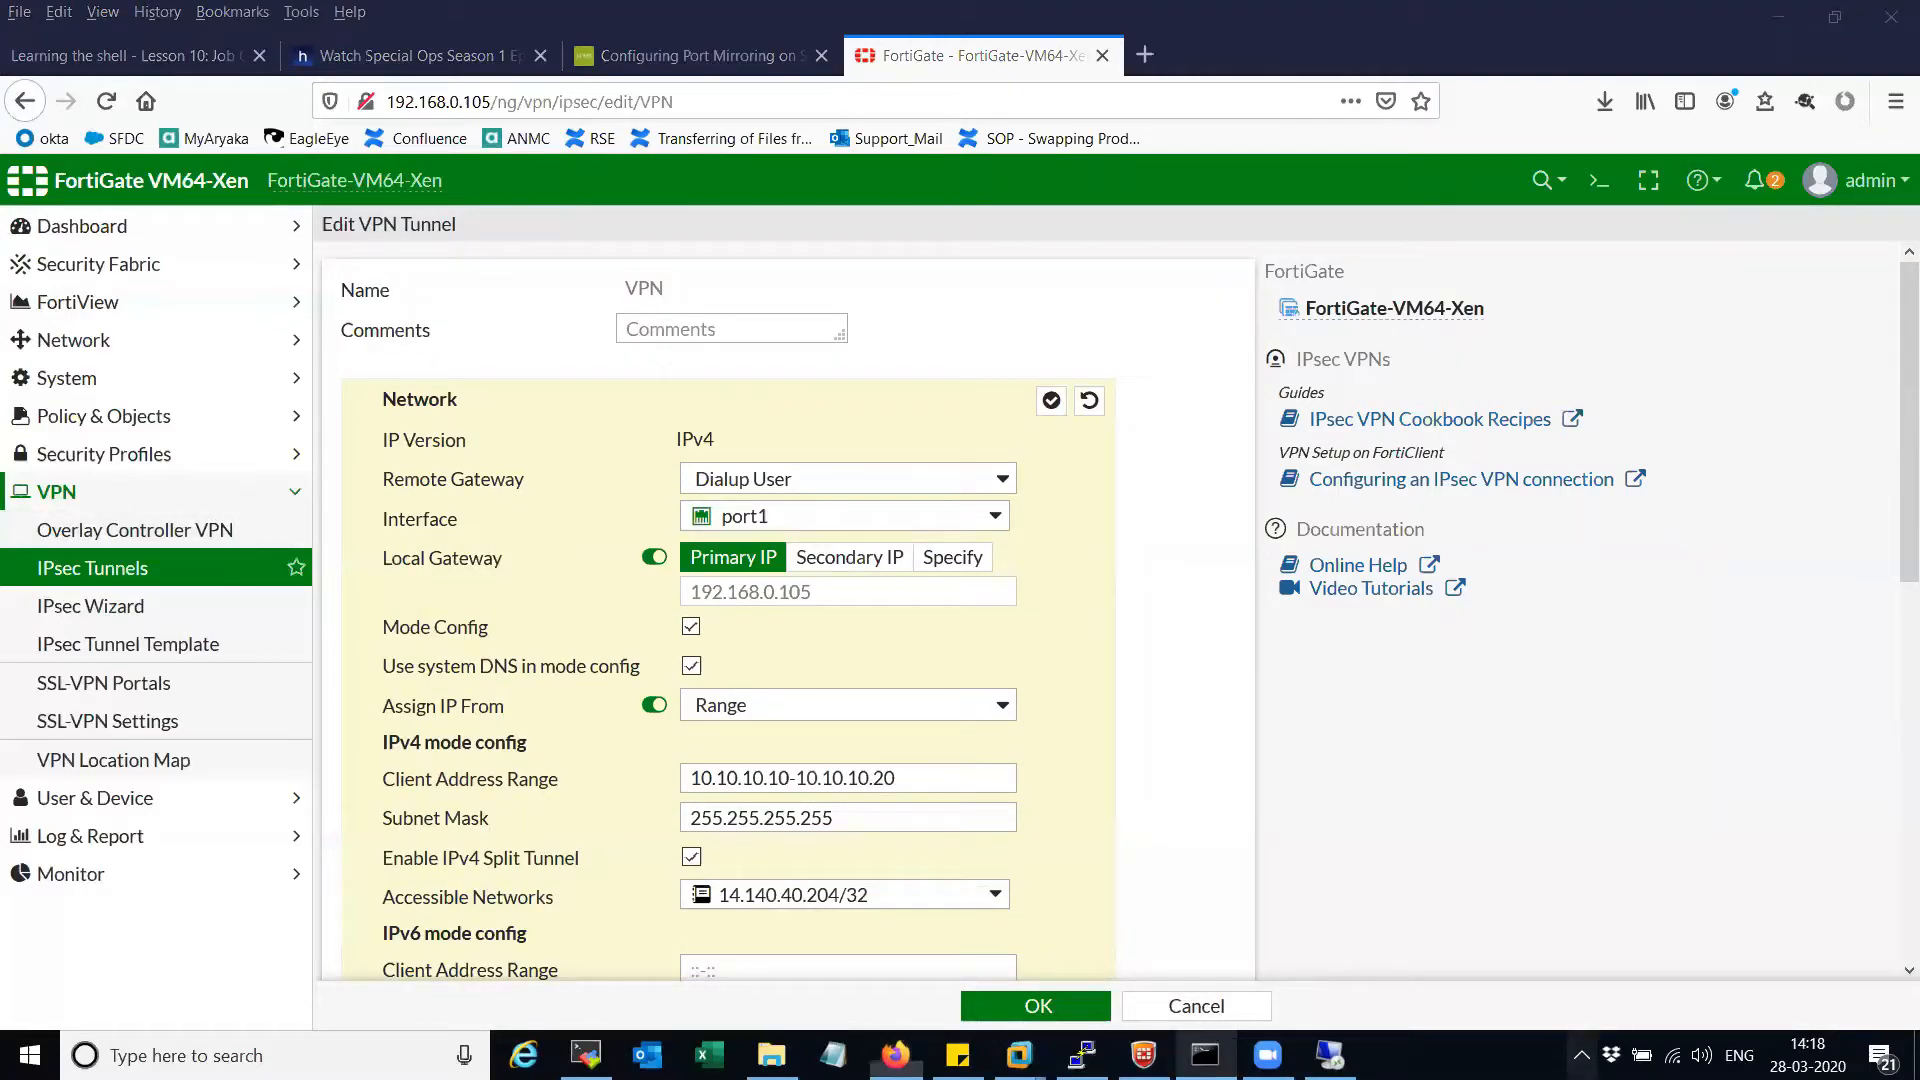
click(1376, 878)
click(1581, 1055)
click(1376, 920)
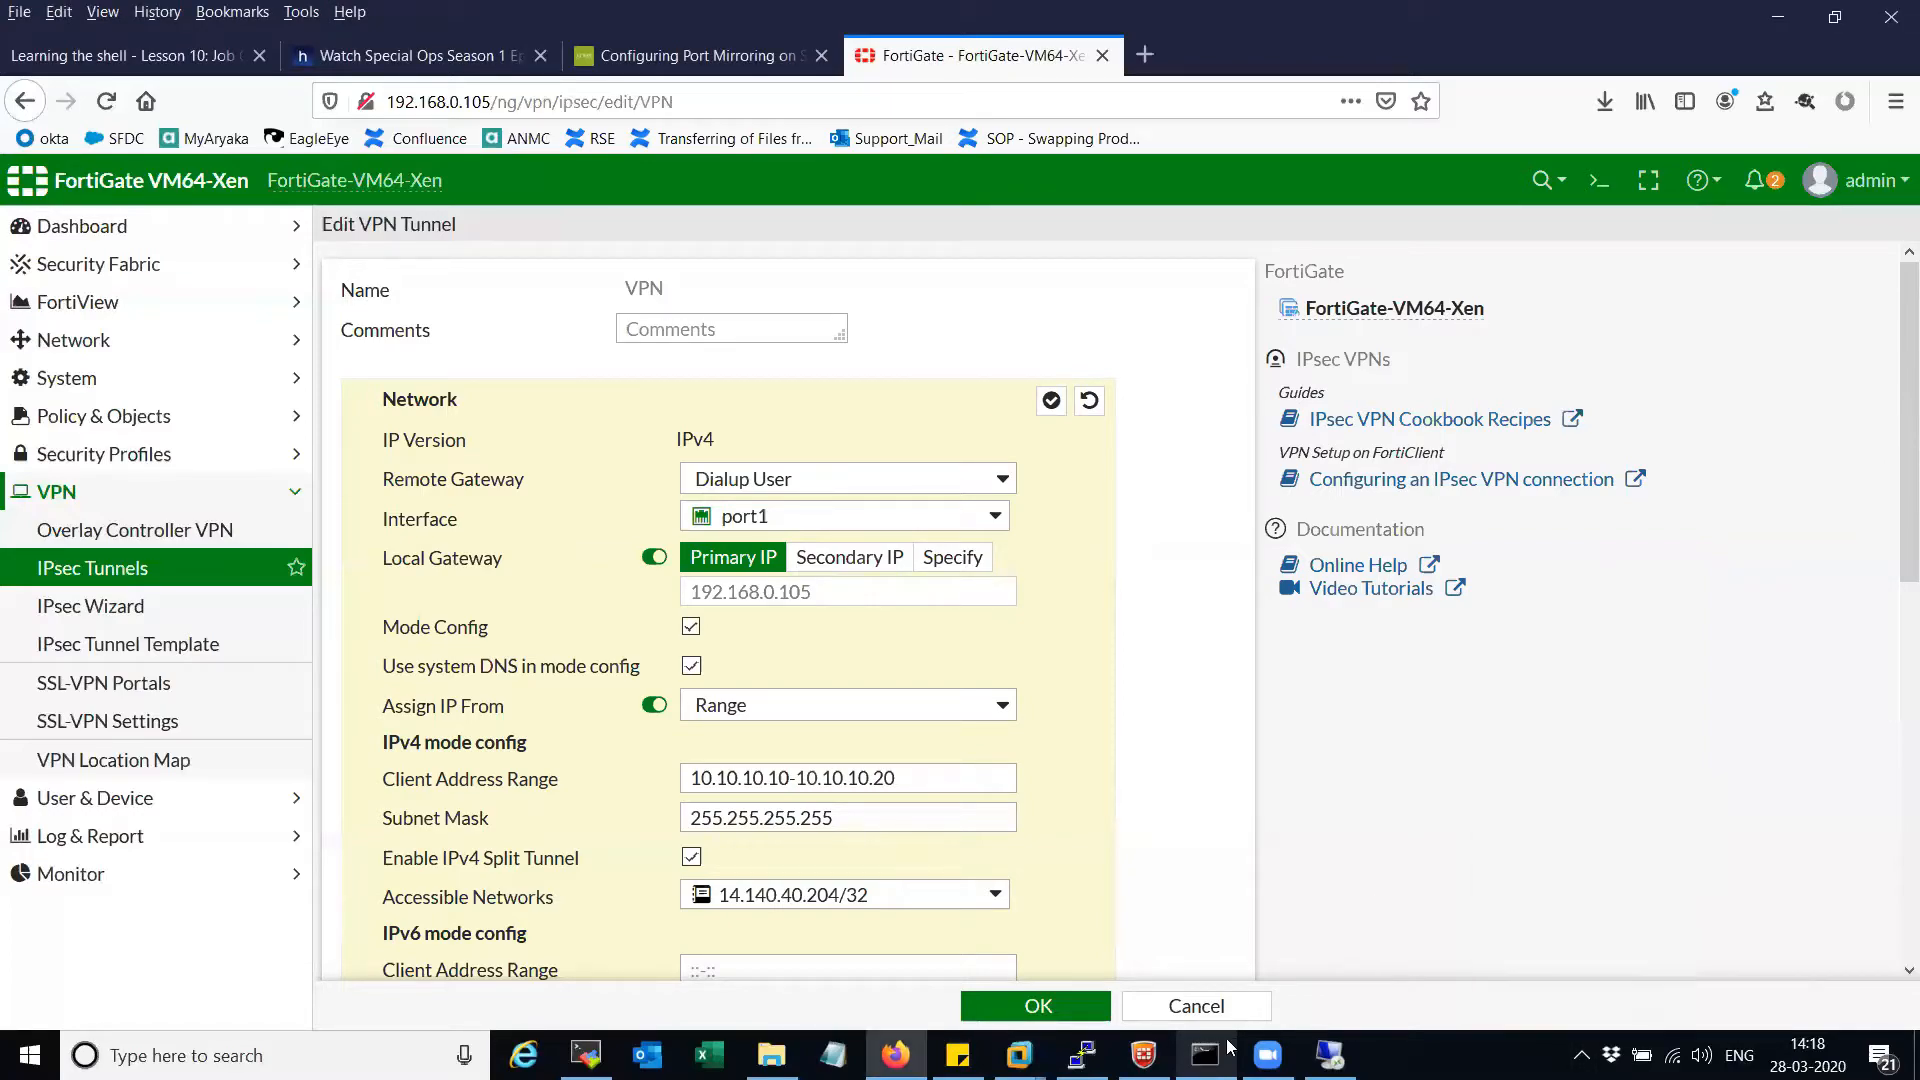
click(1144, 1054)
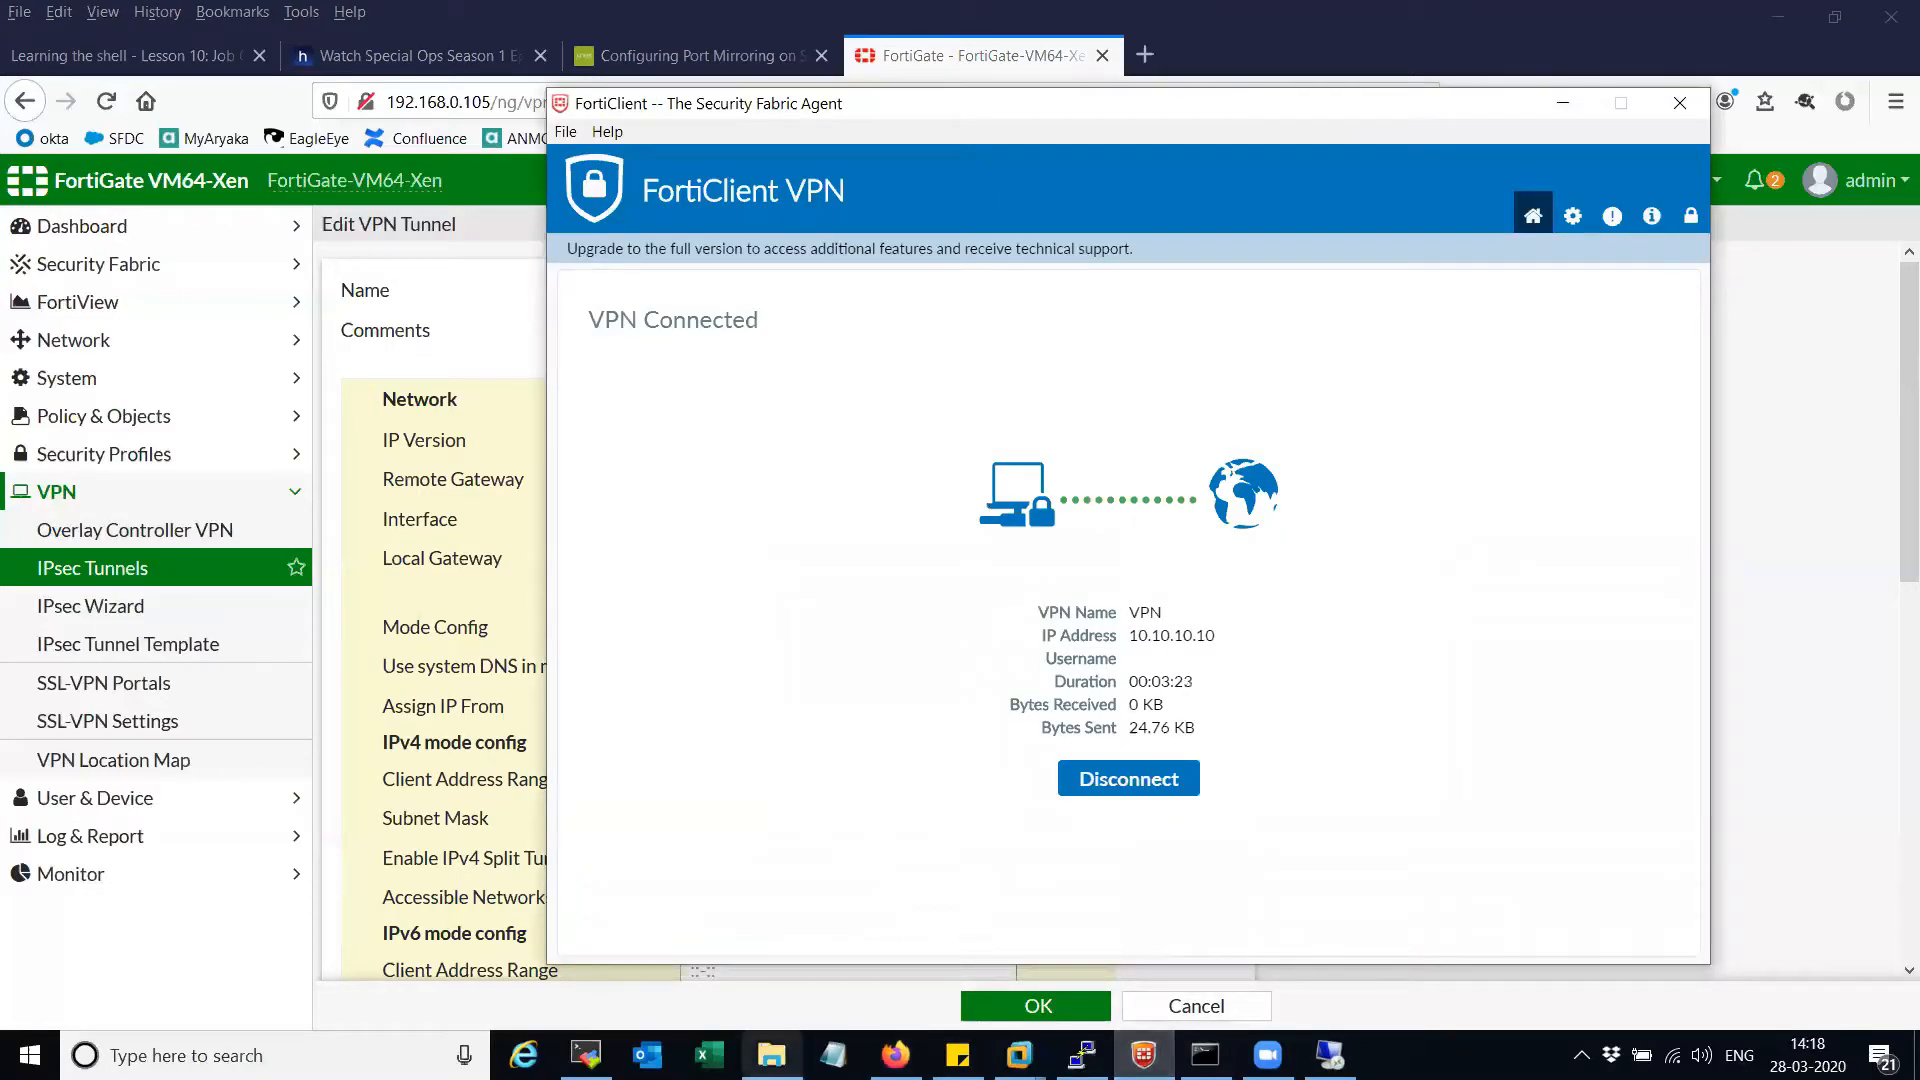
- Try to ping 14.14.140.204 and 14.140.140.204 from the Command Prompt, interrupting each attempt
click(1205, 1054)
click(1016, 733)
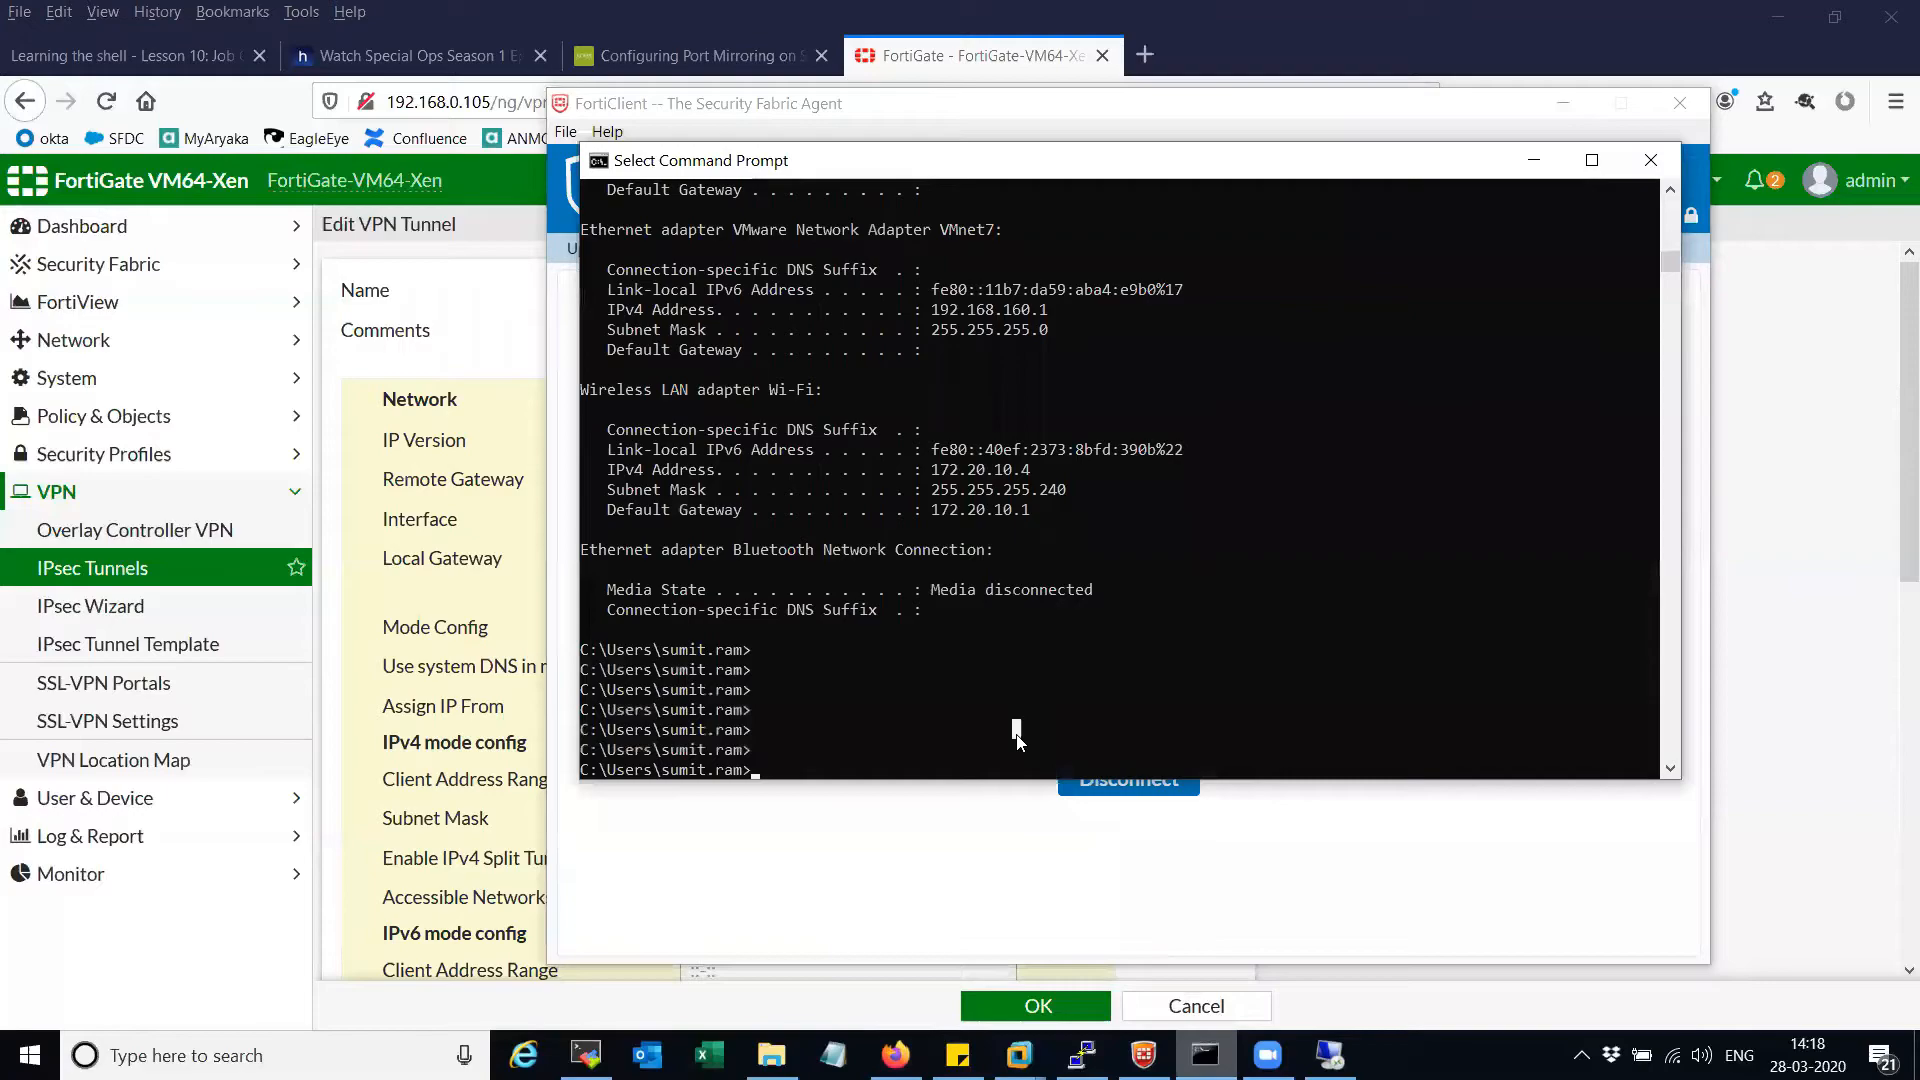
text(ping)
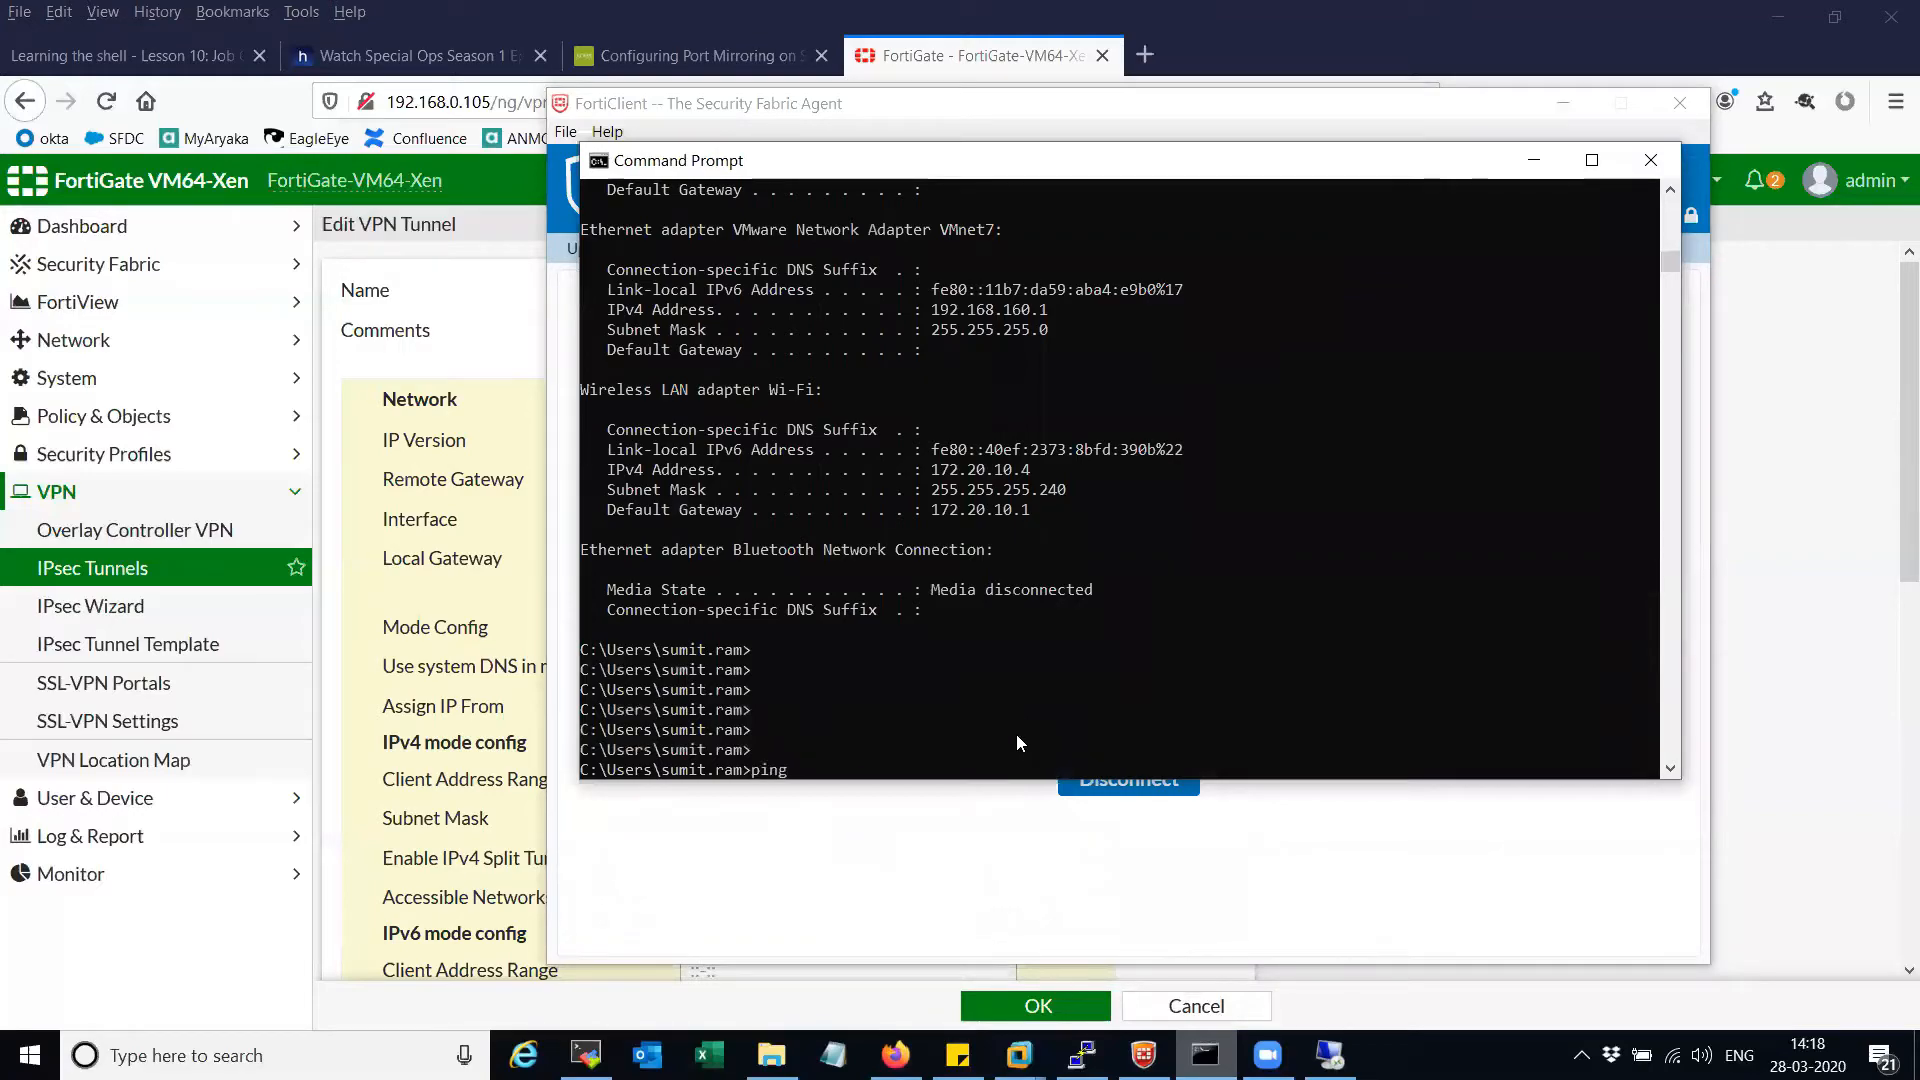
text( 14.14.140.204)
key(Return)
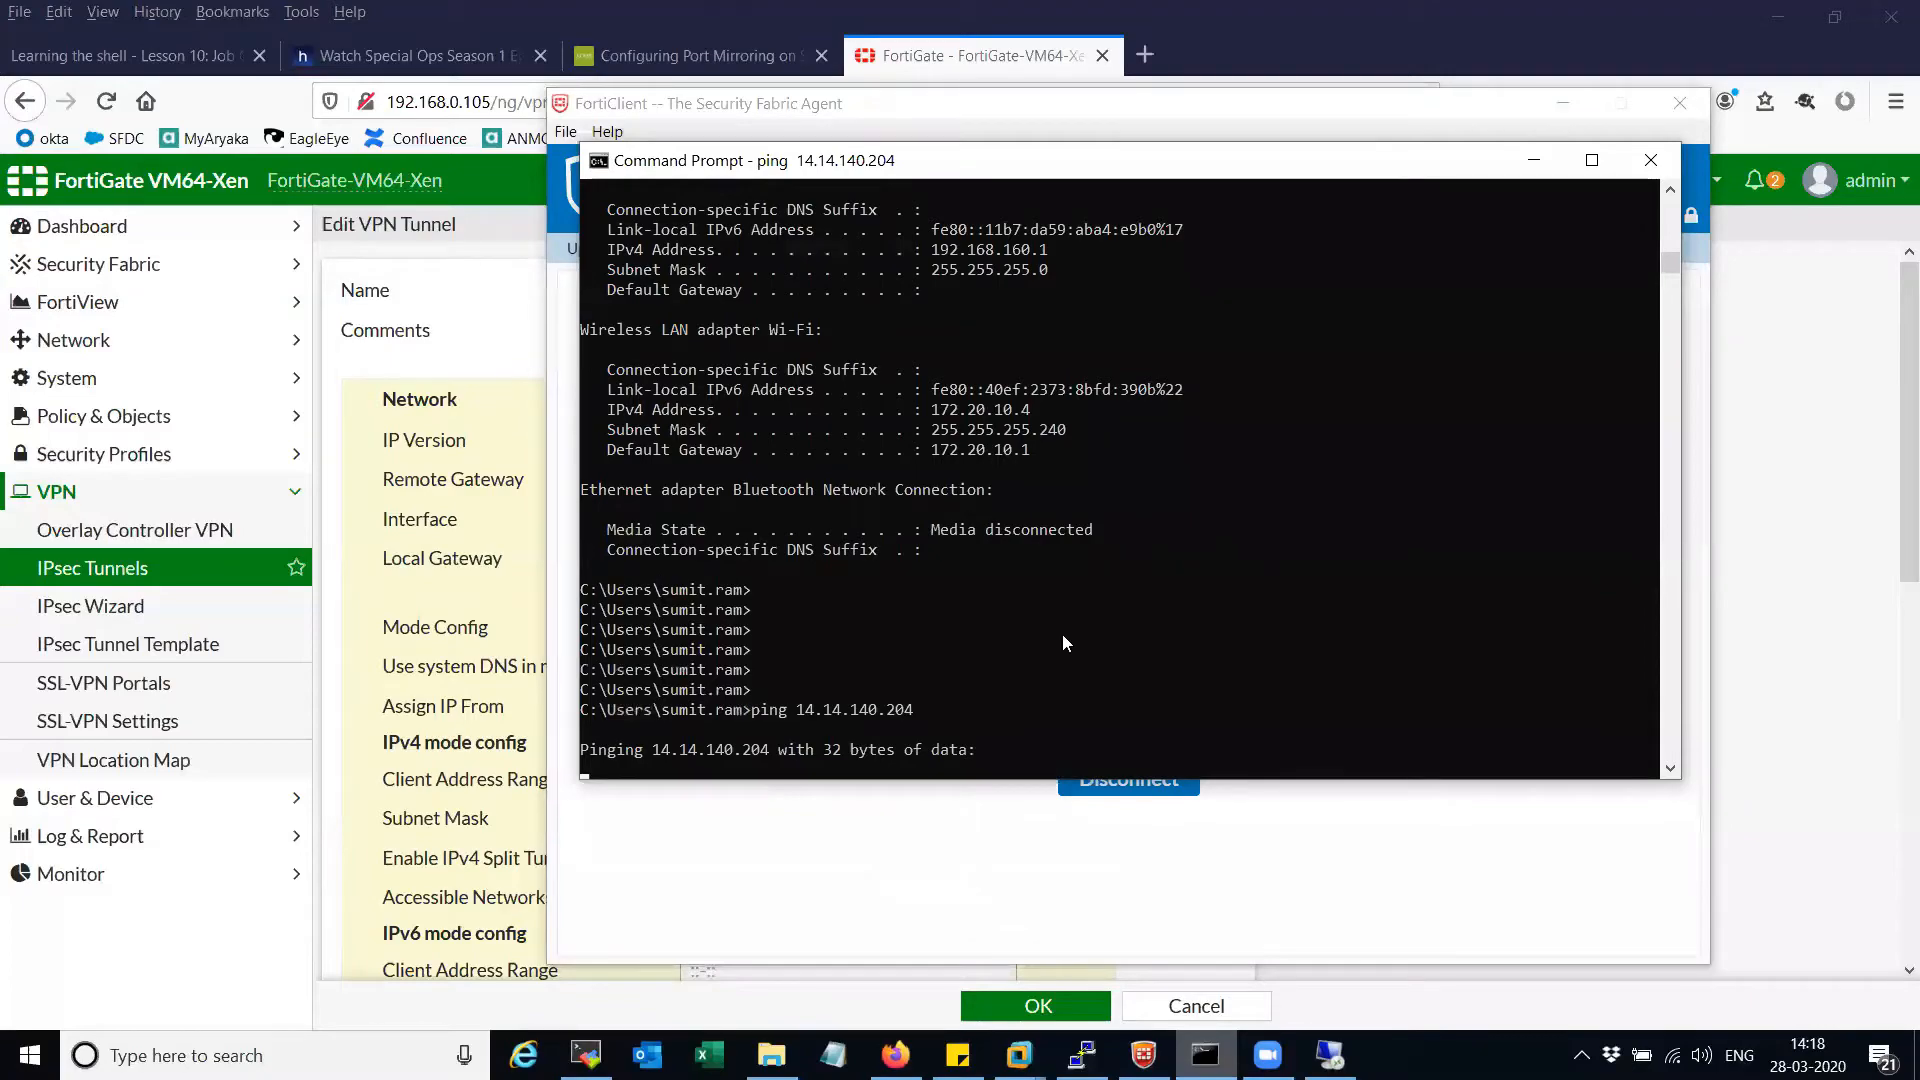
key(ctrl+c)
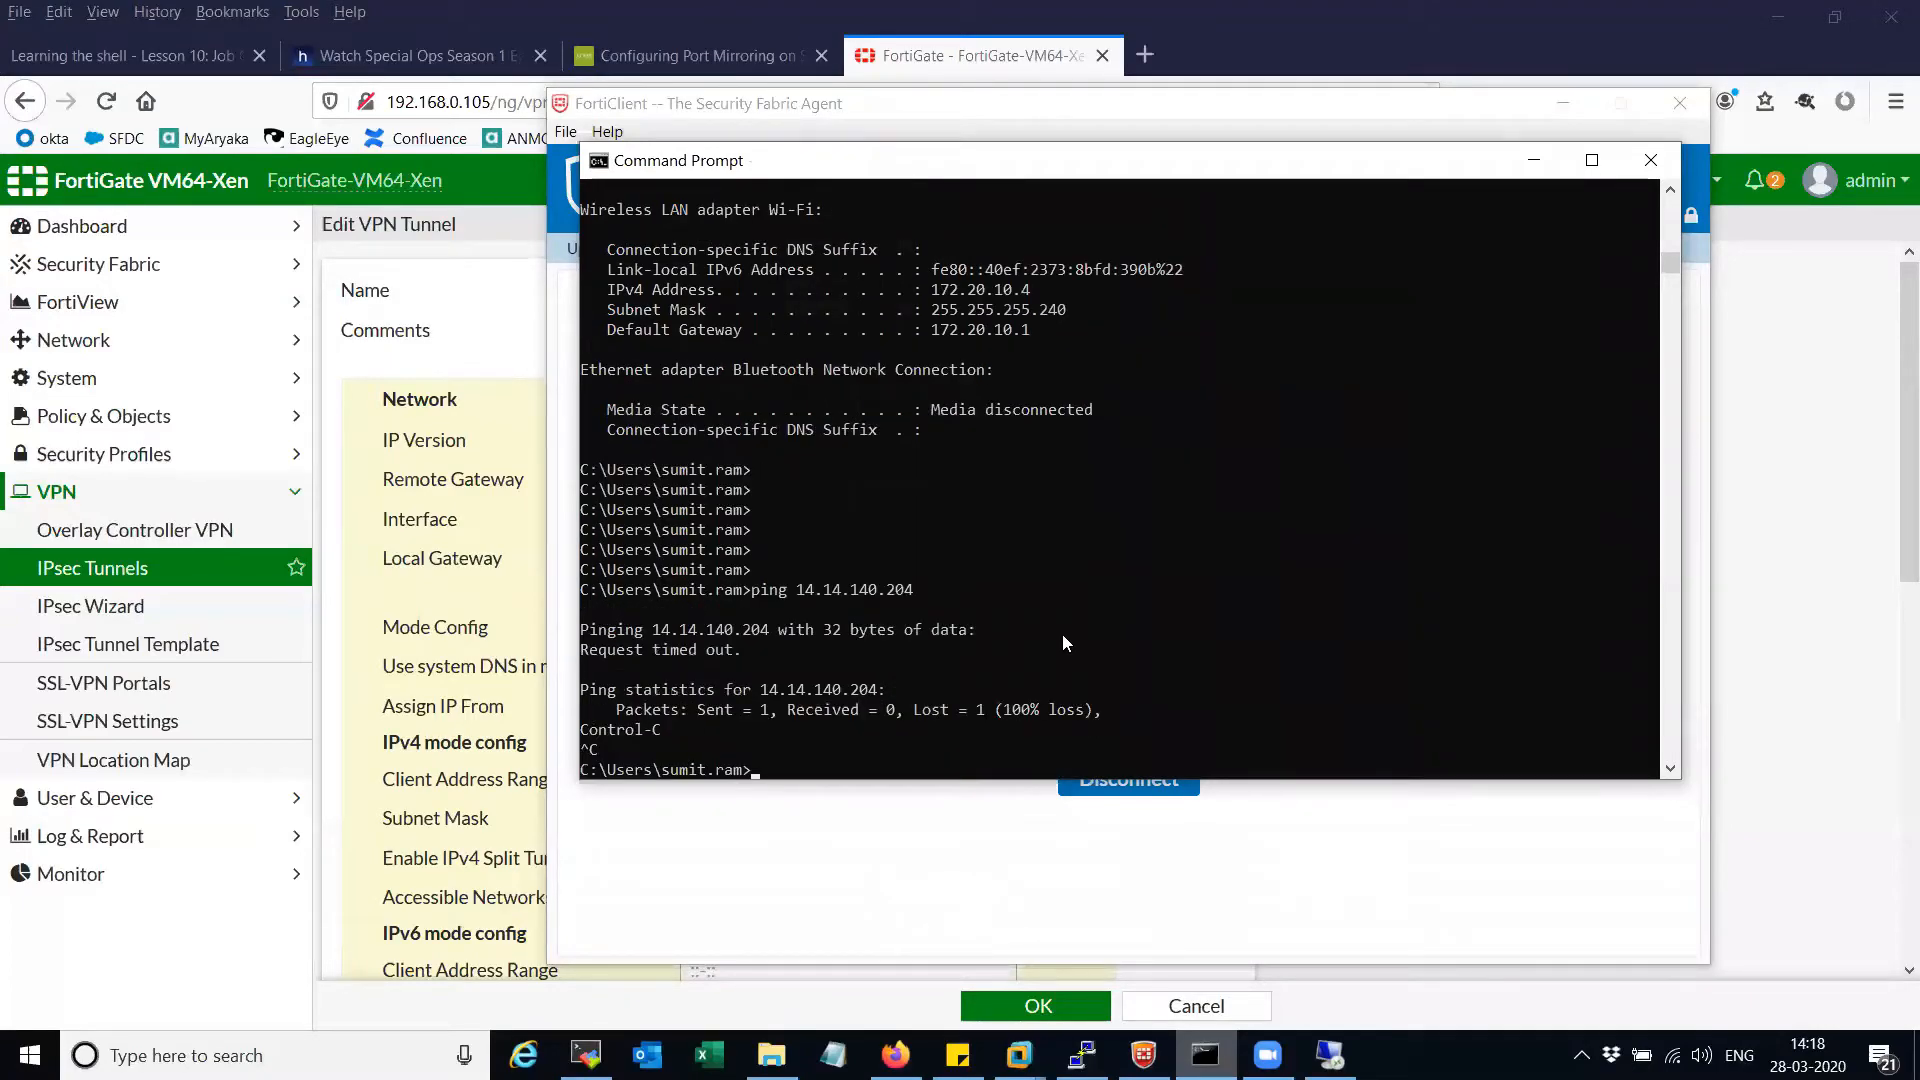
key(Up)
text(0)
key(Return)
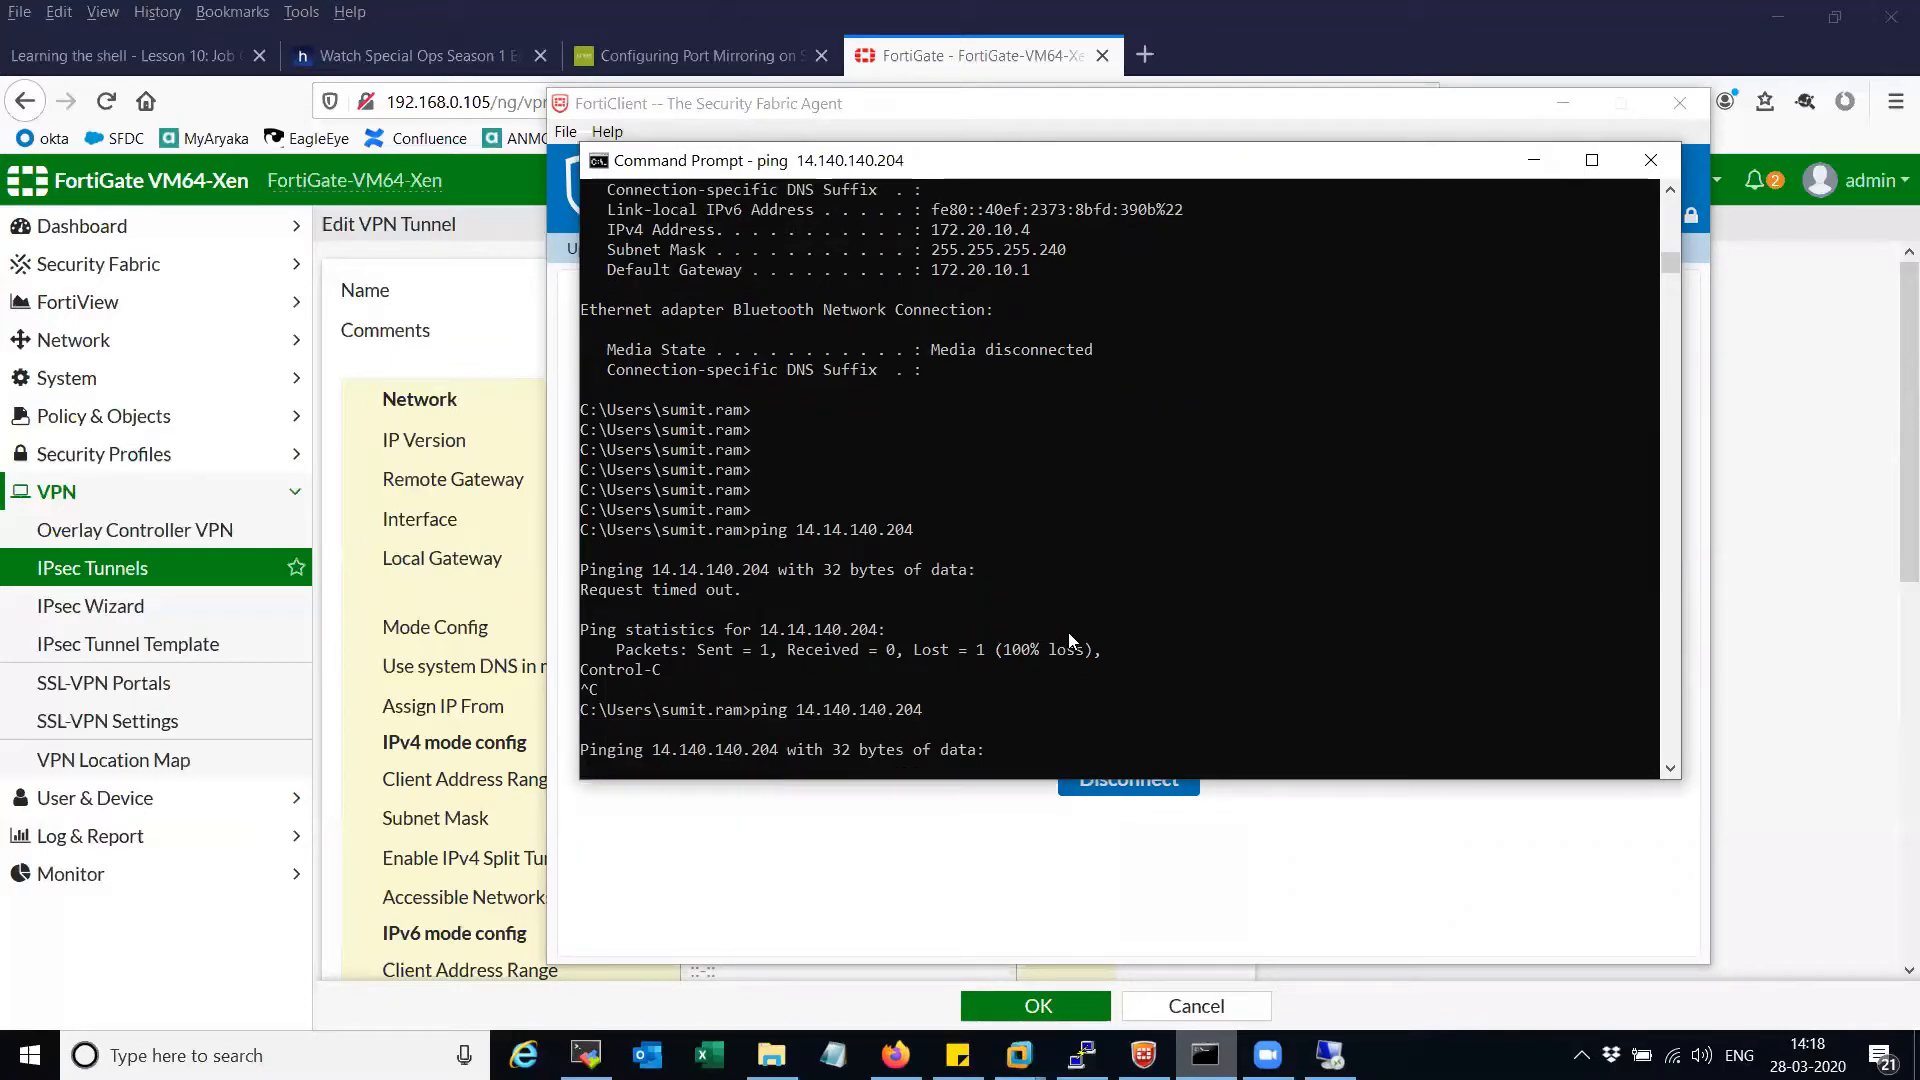
key(ctrl+c)
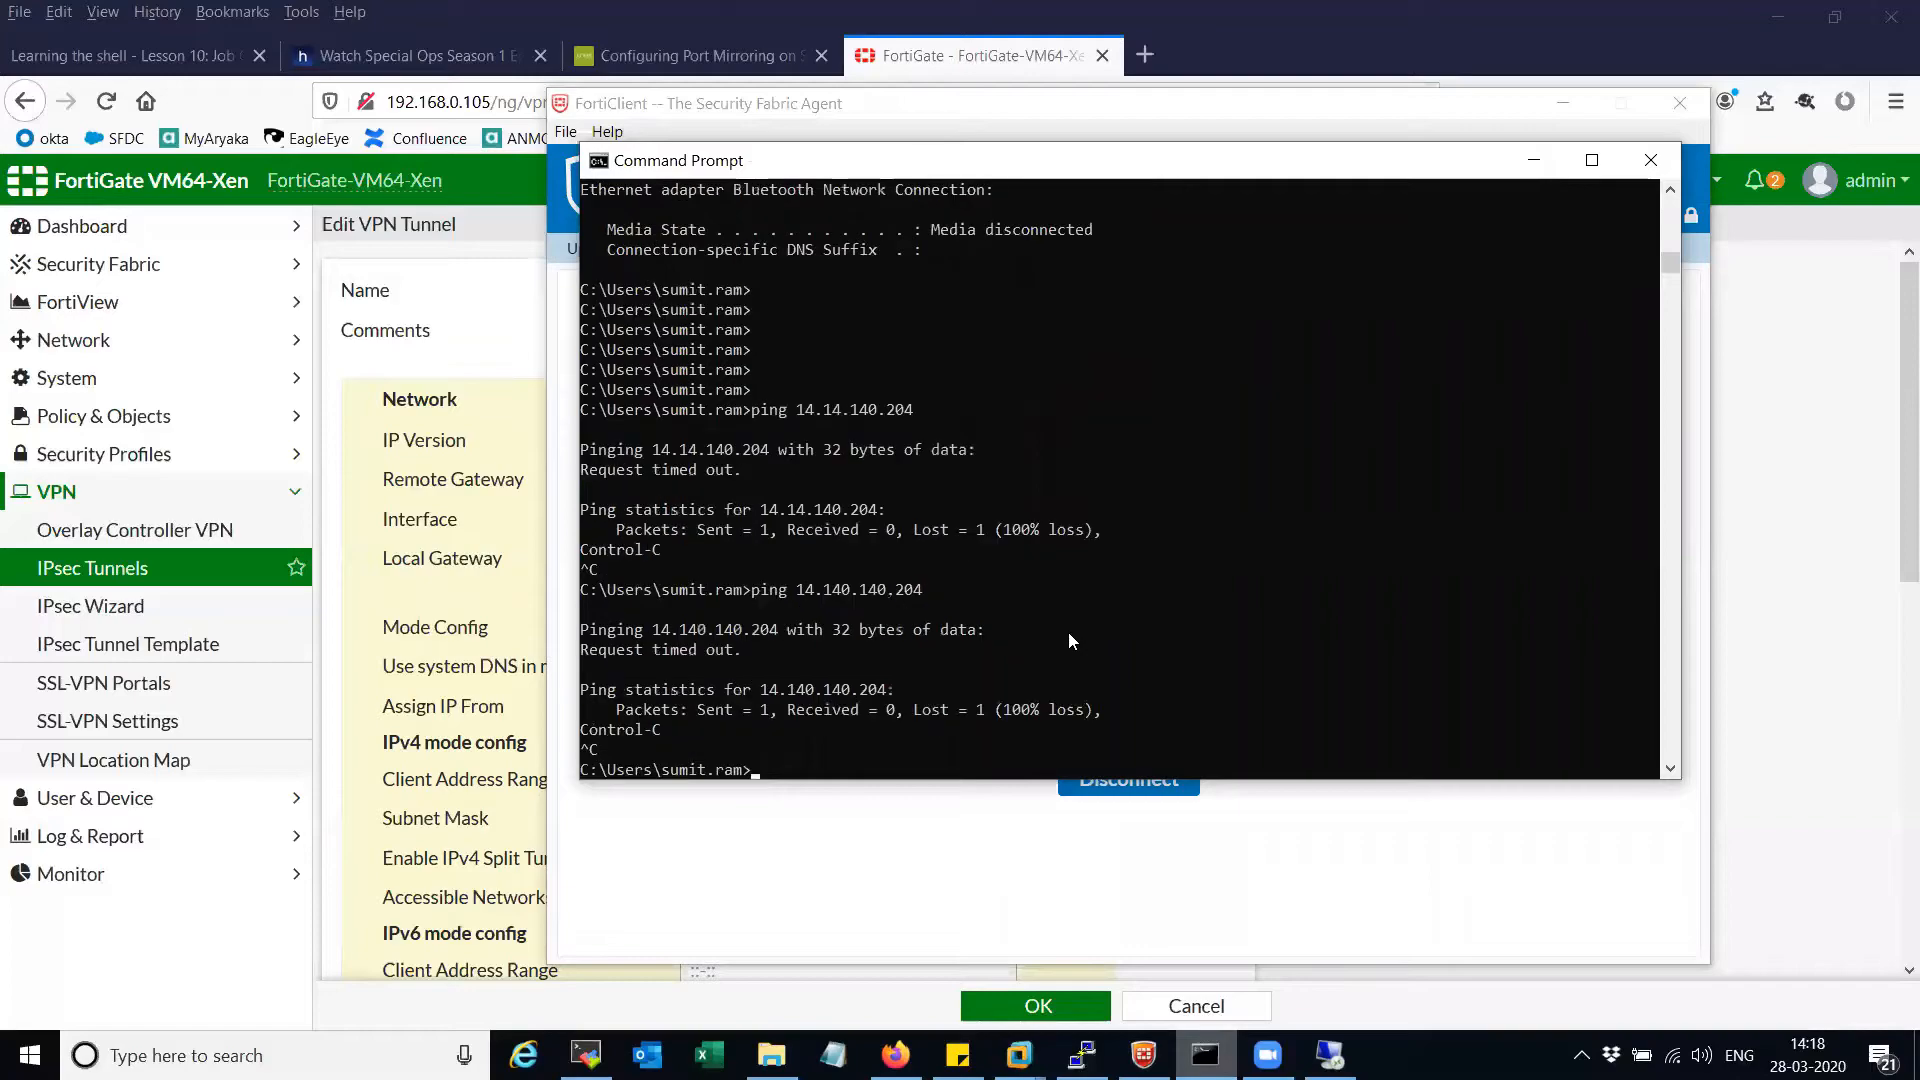
- Correct the previous ping command's address to 14.140.40.204 and run it
key(Up)
key(Left)
key(Left)
key(Left)
key(Left)
key(Left)
key(Left)
key(BackSpace)
key(Return)
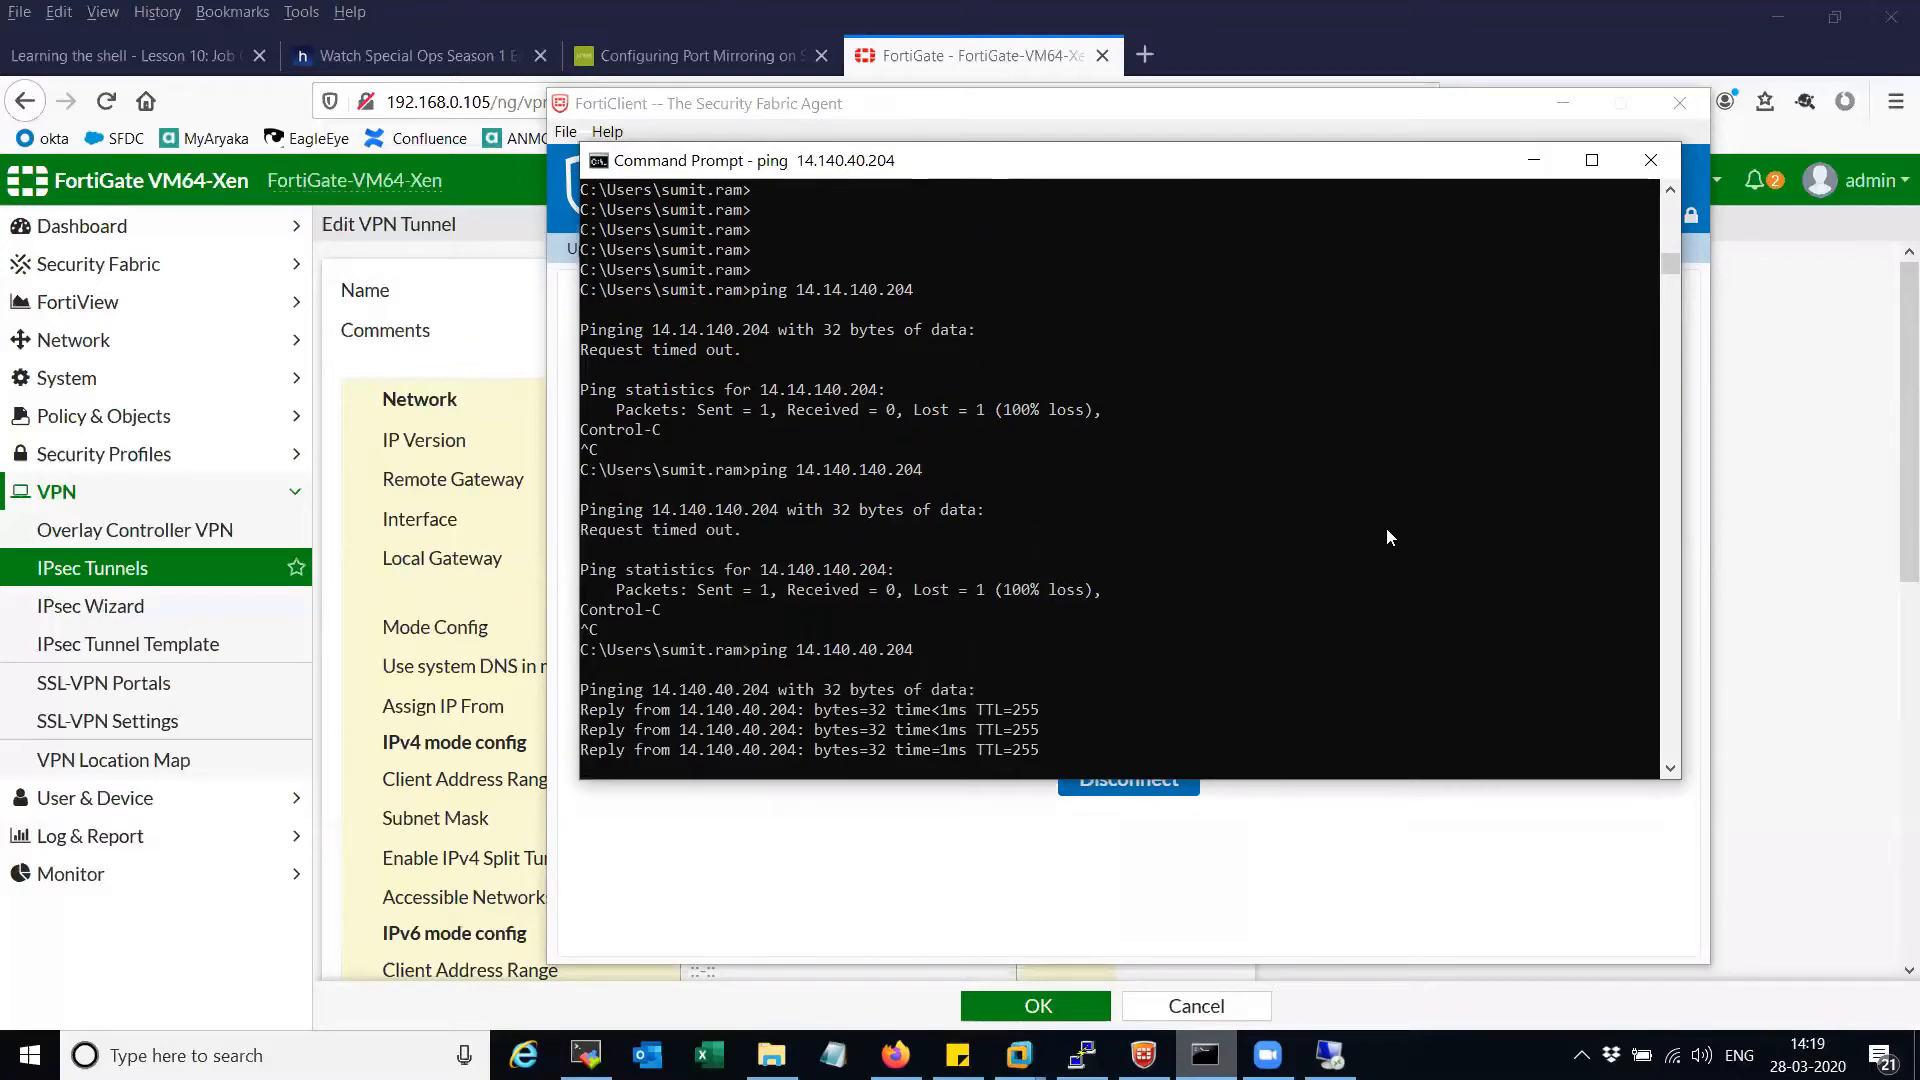
- Start a continuous ping to 14.140.40.204 with the -t option
key(Return)
key(Up)
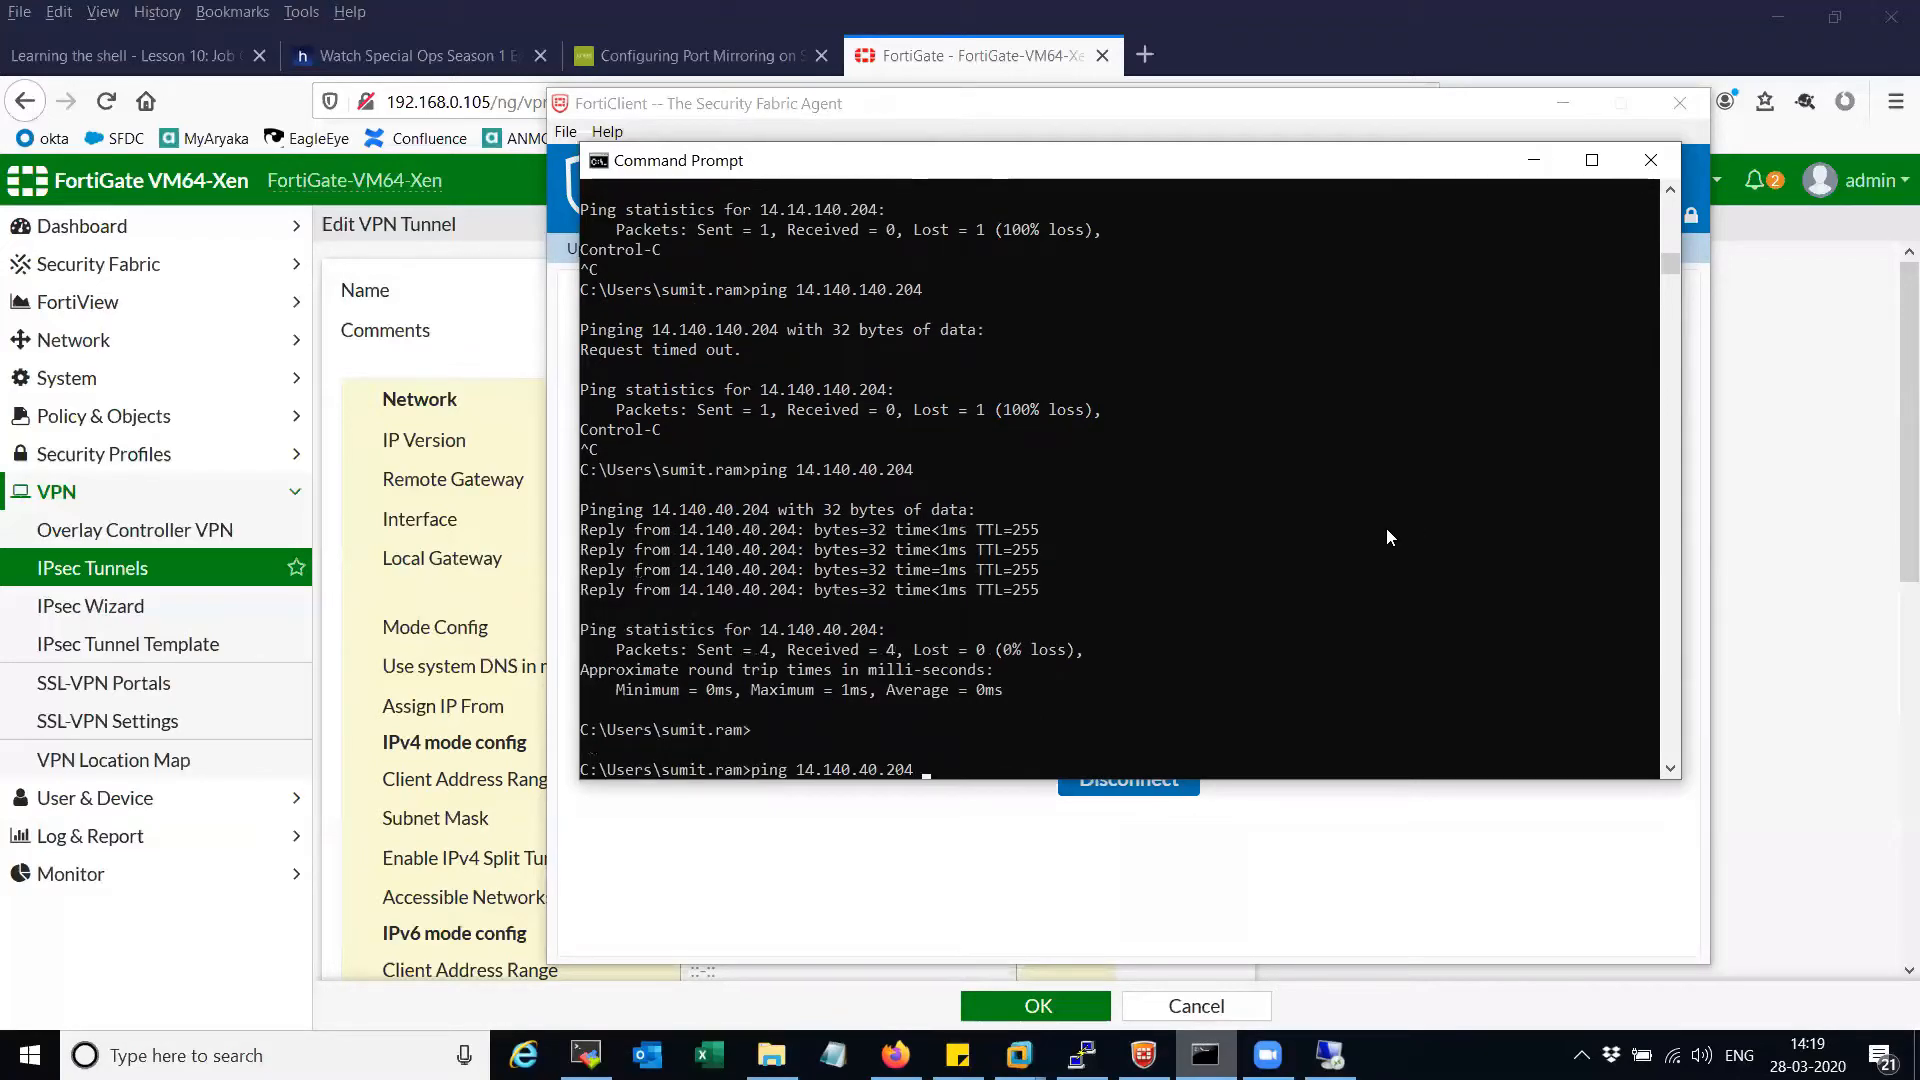
text(-t)
key(Return)
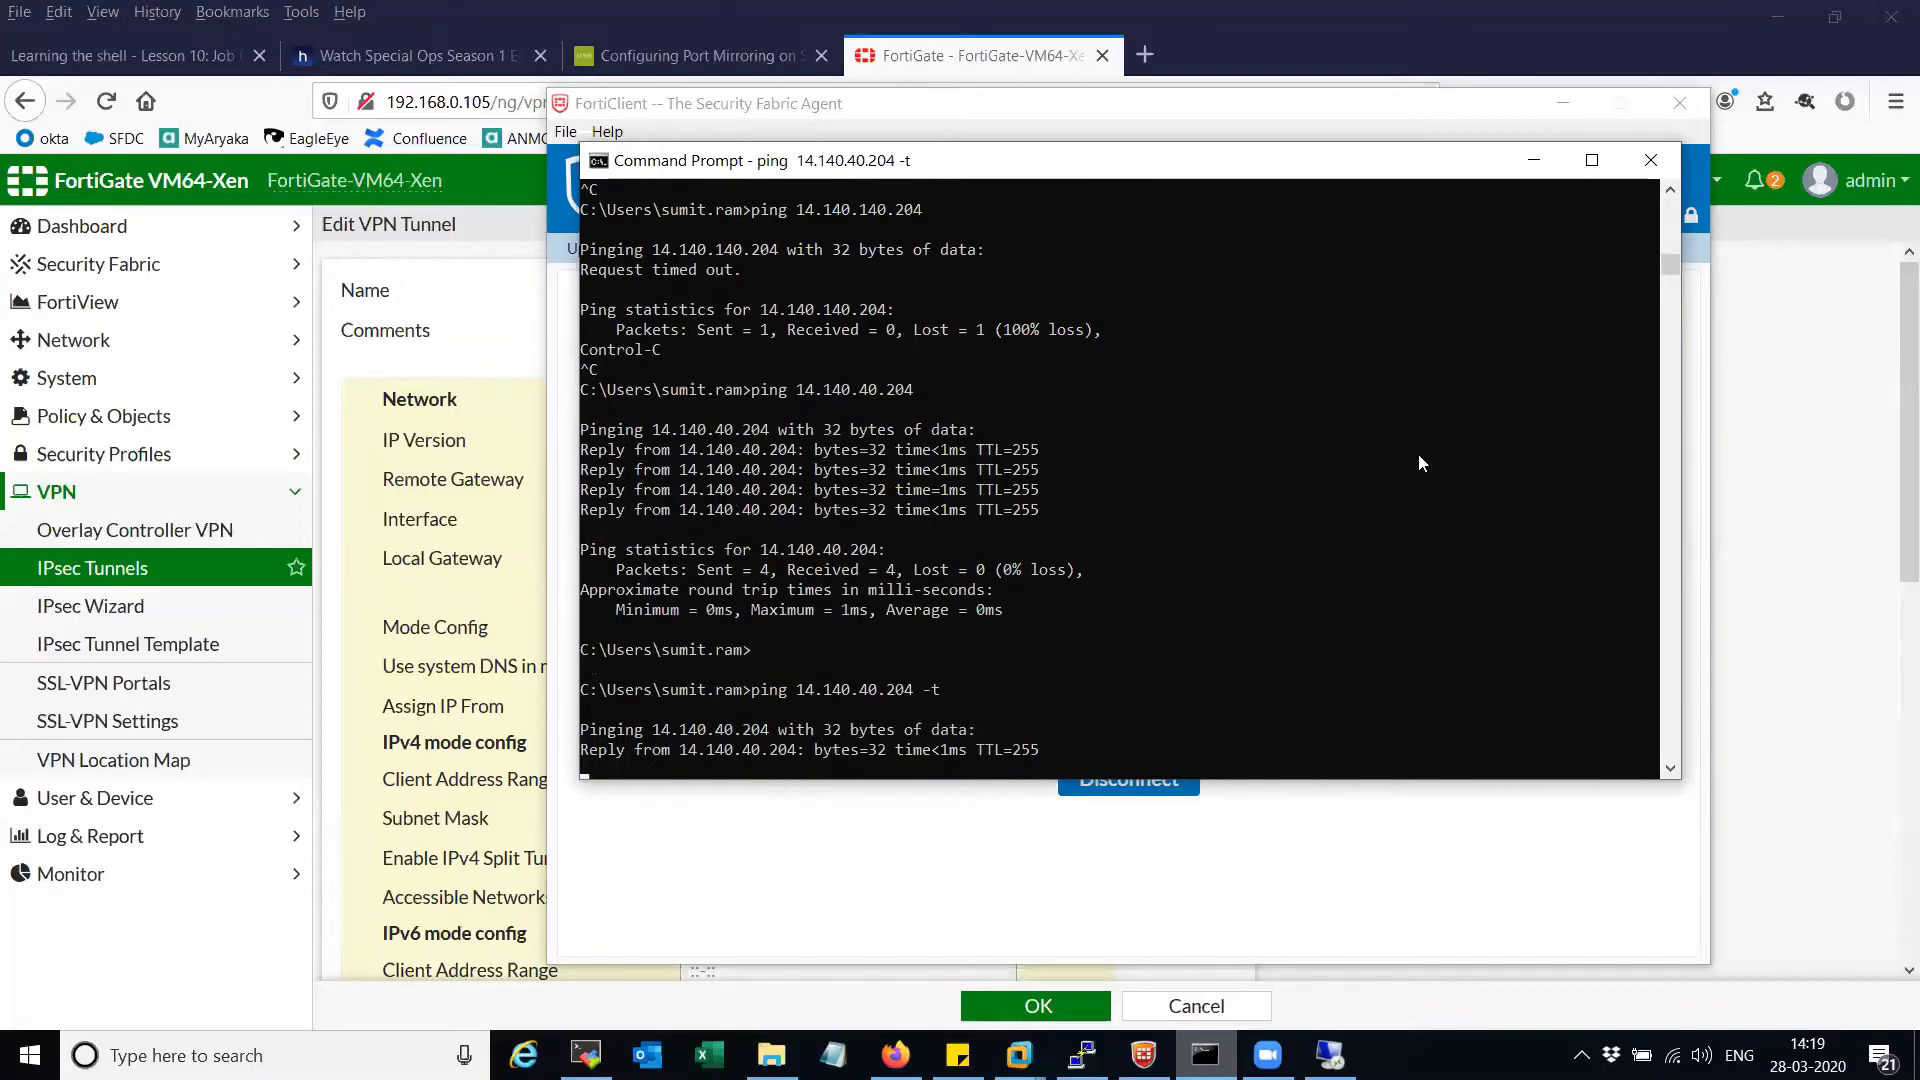
- Check the bytes sent and received and the assigned IP address of the connected VPN in FortiClient
click(1530, 167)
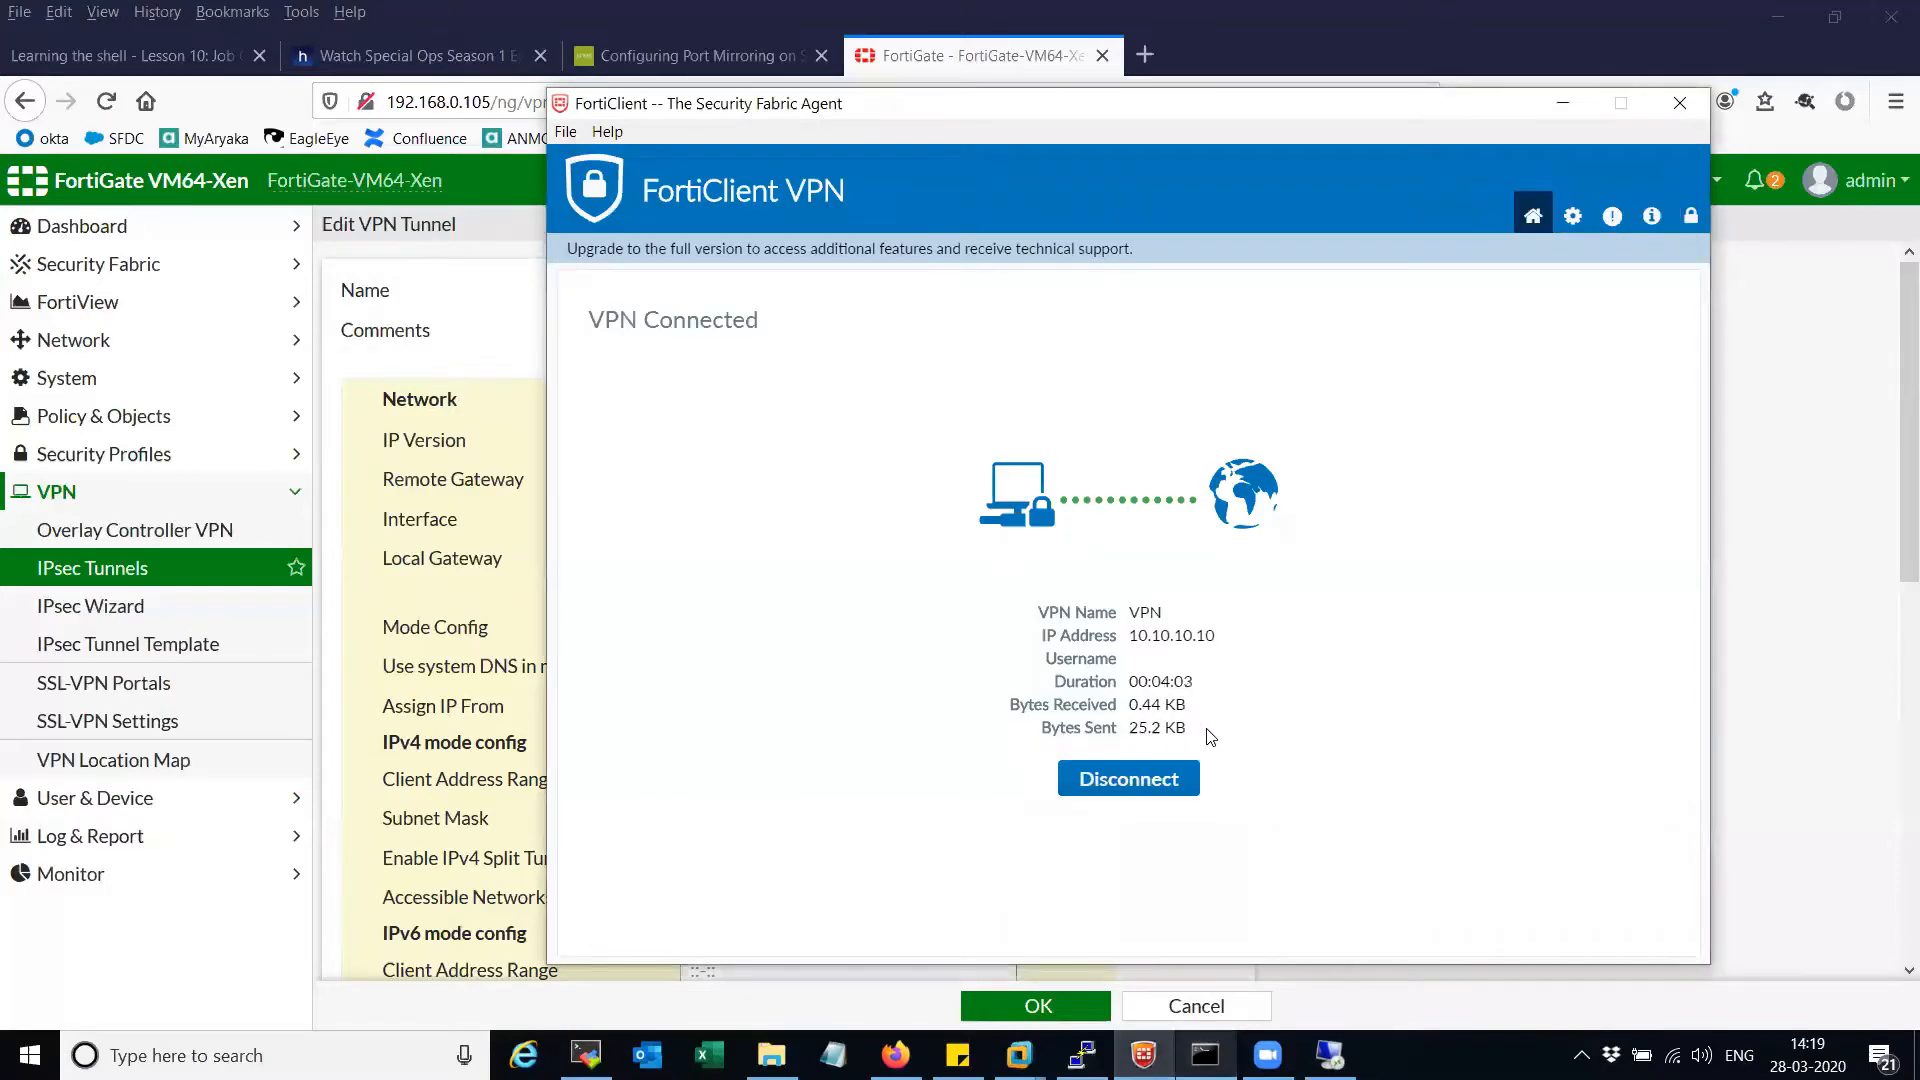
mouse_move(1211, 736)
mouse_down()
mouse_move(1126, 727)
mouse_move(1145, 706)
mouse_move(1195, 732)
mouse_up()
drag(1128, 635, 1288, 634)
click(1149, 641)
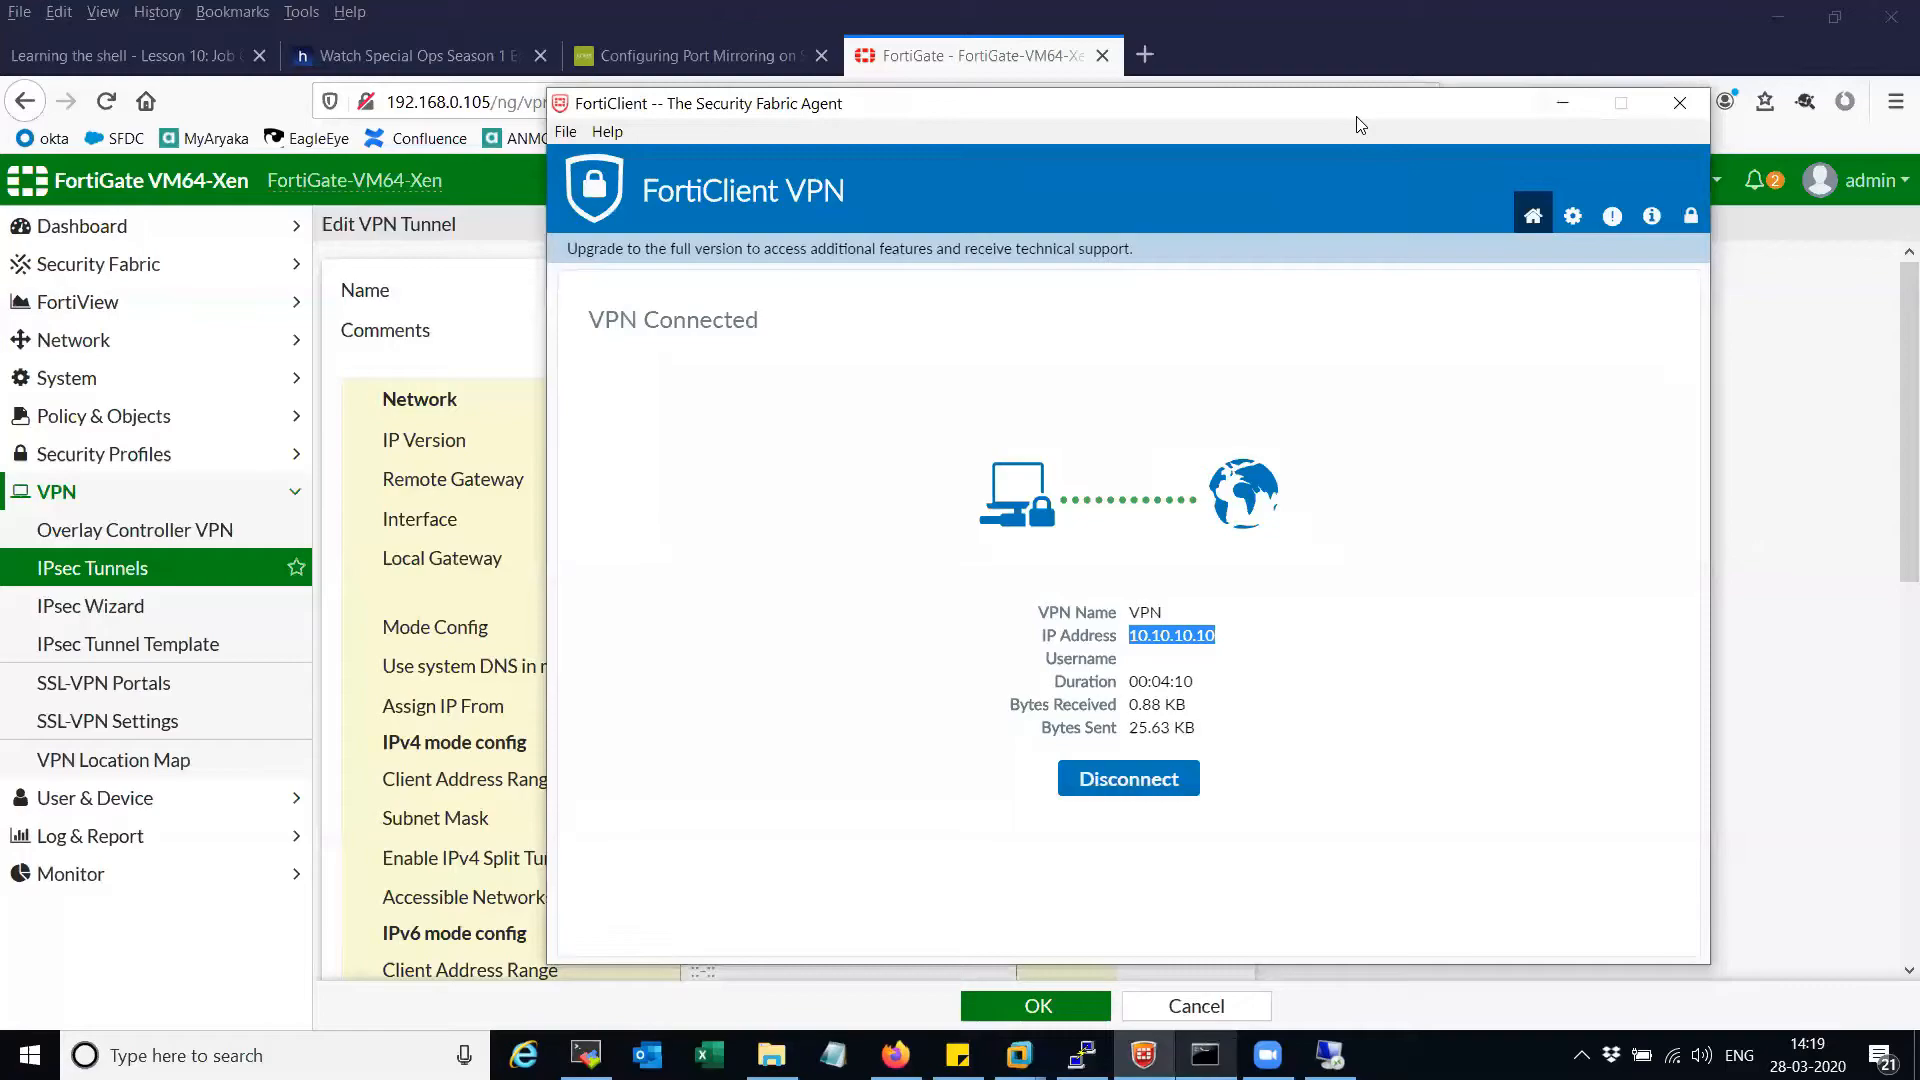
drag(1360, 124, 1237, 125)
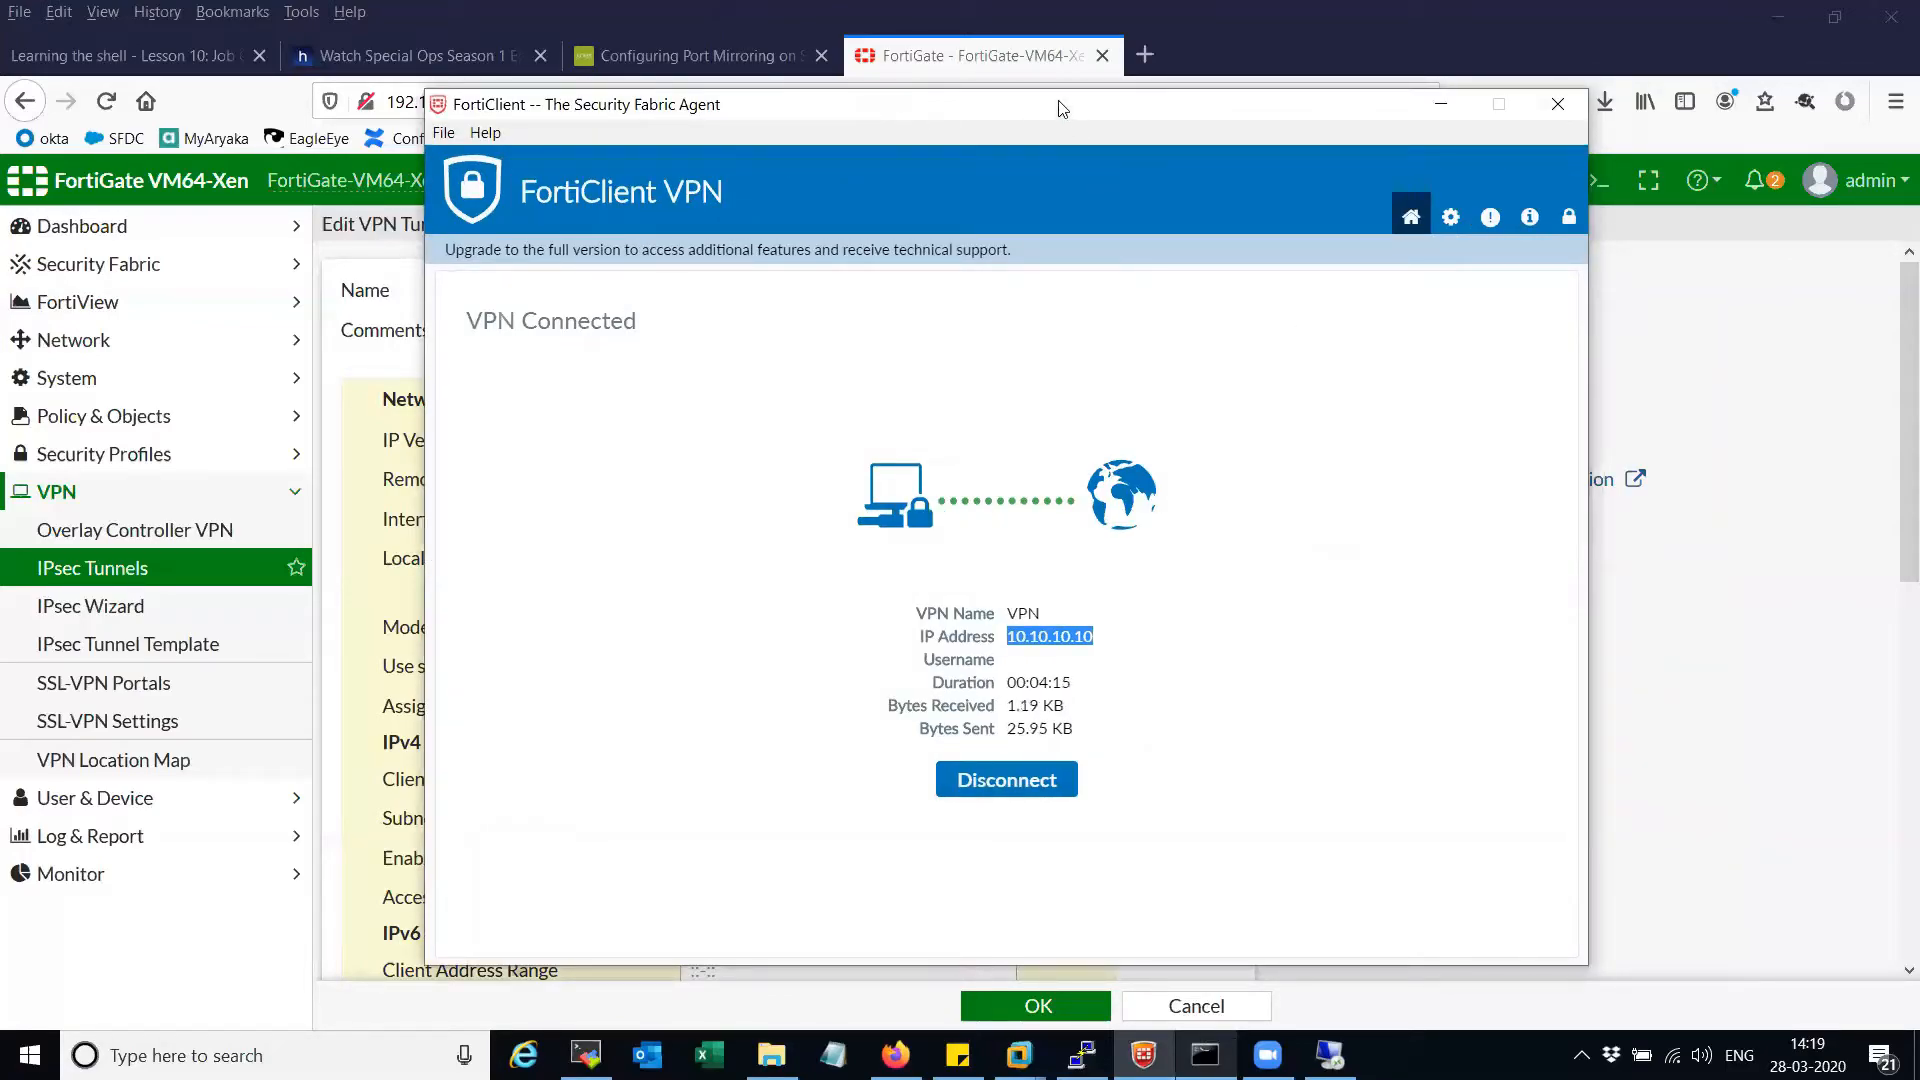
drag(1064, 122, 1098, 114)
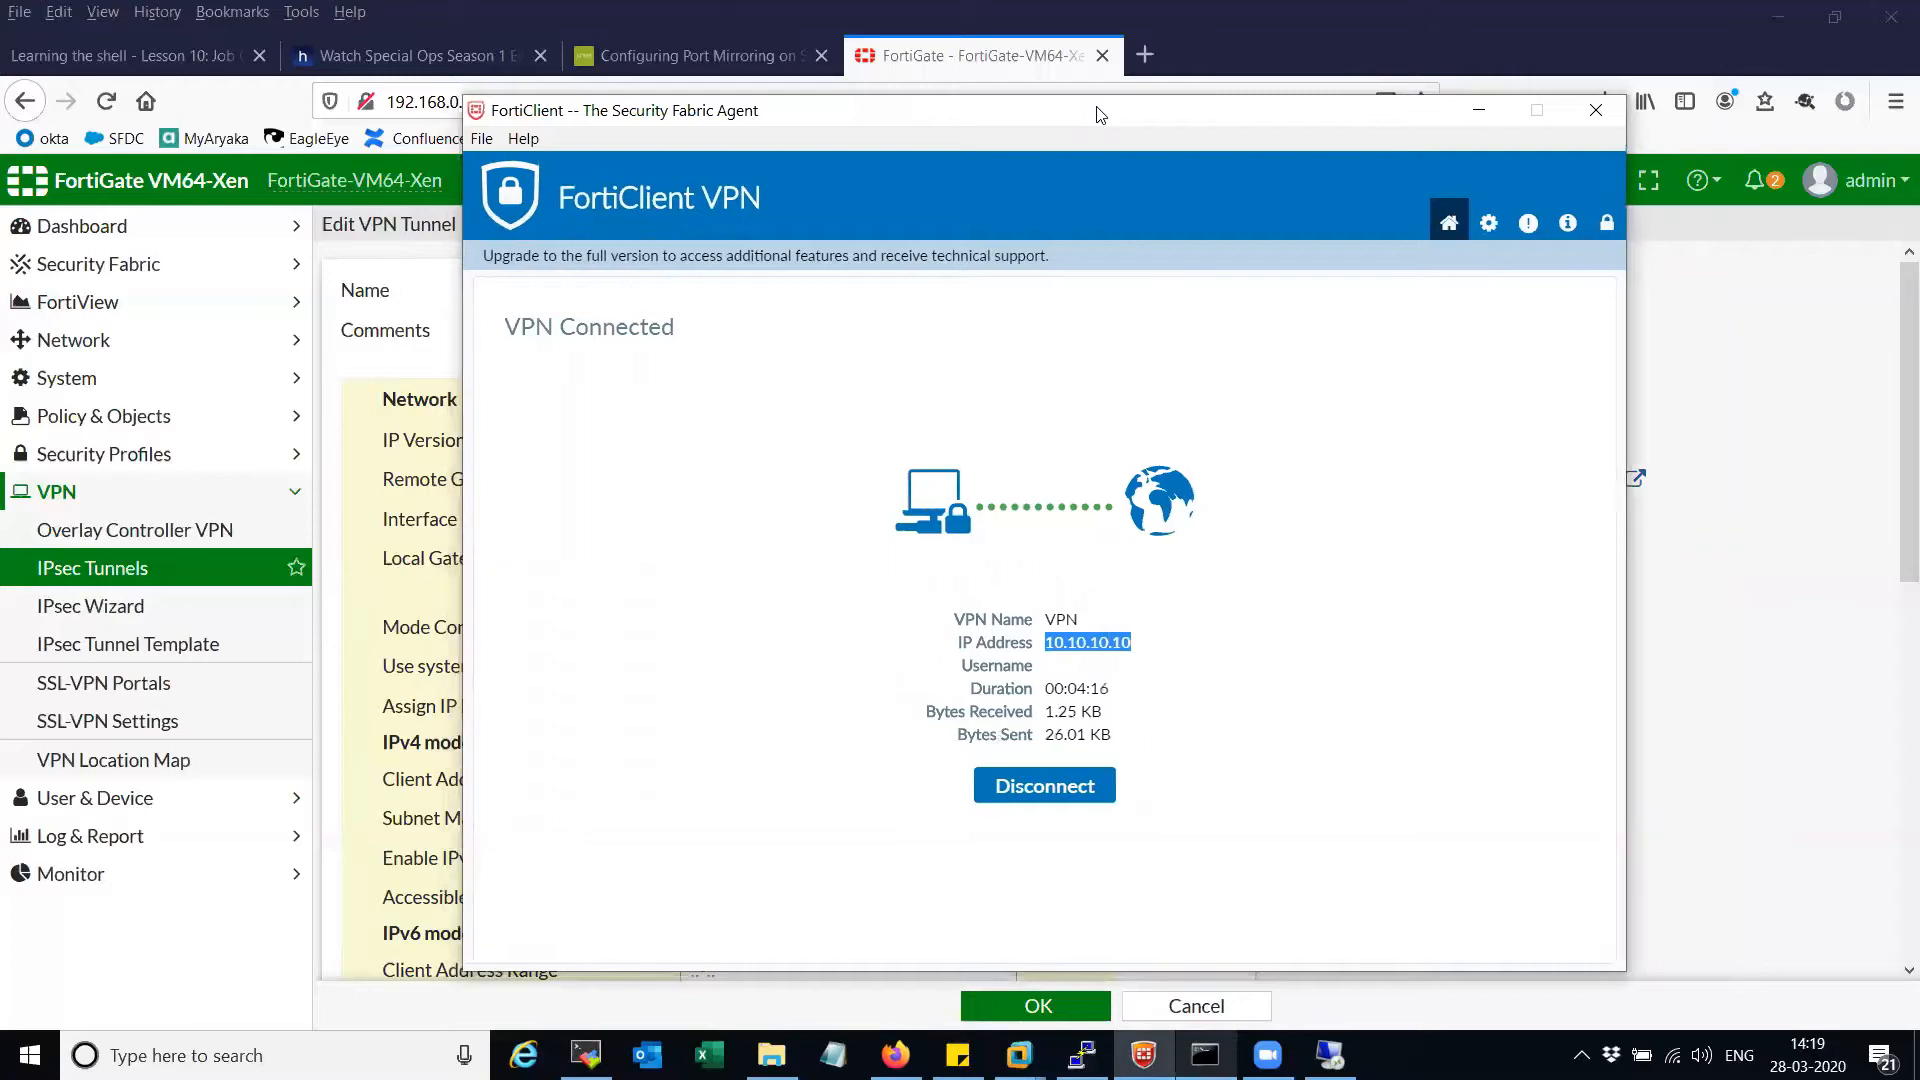
click(1462, 118)
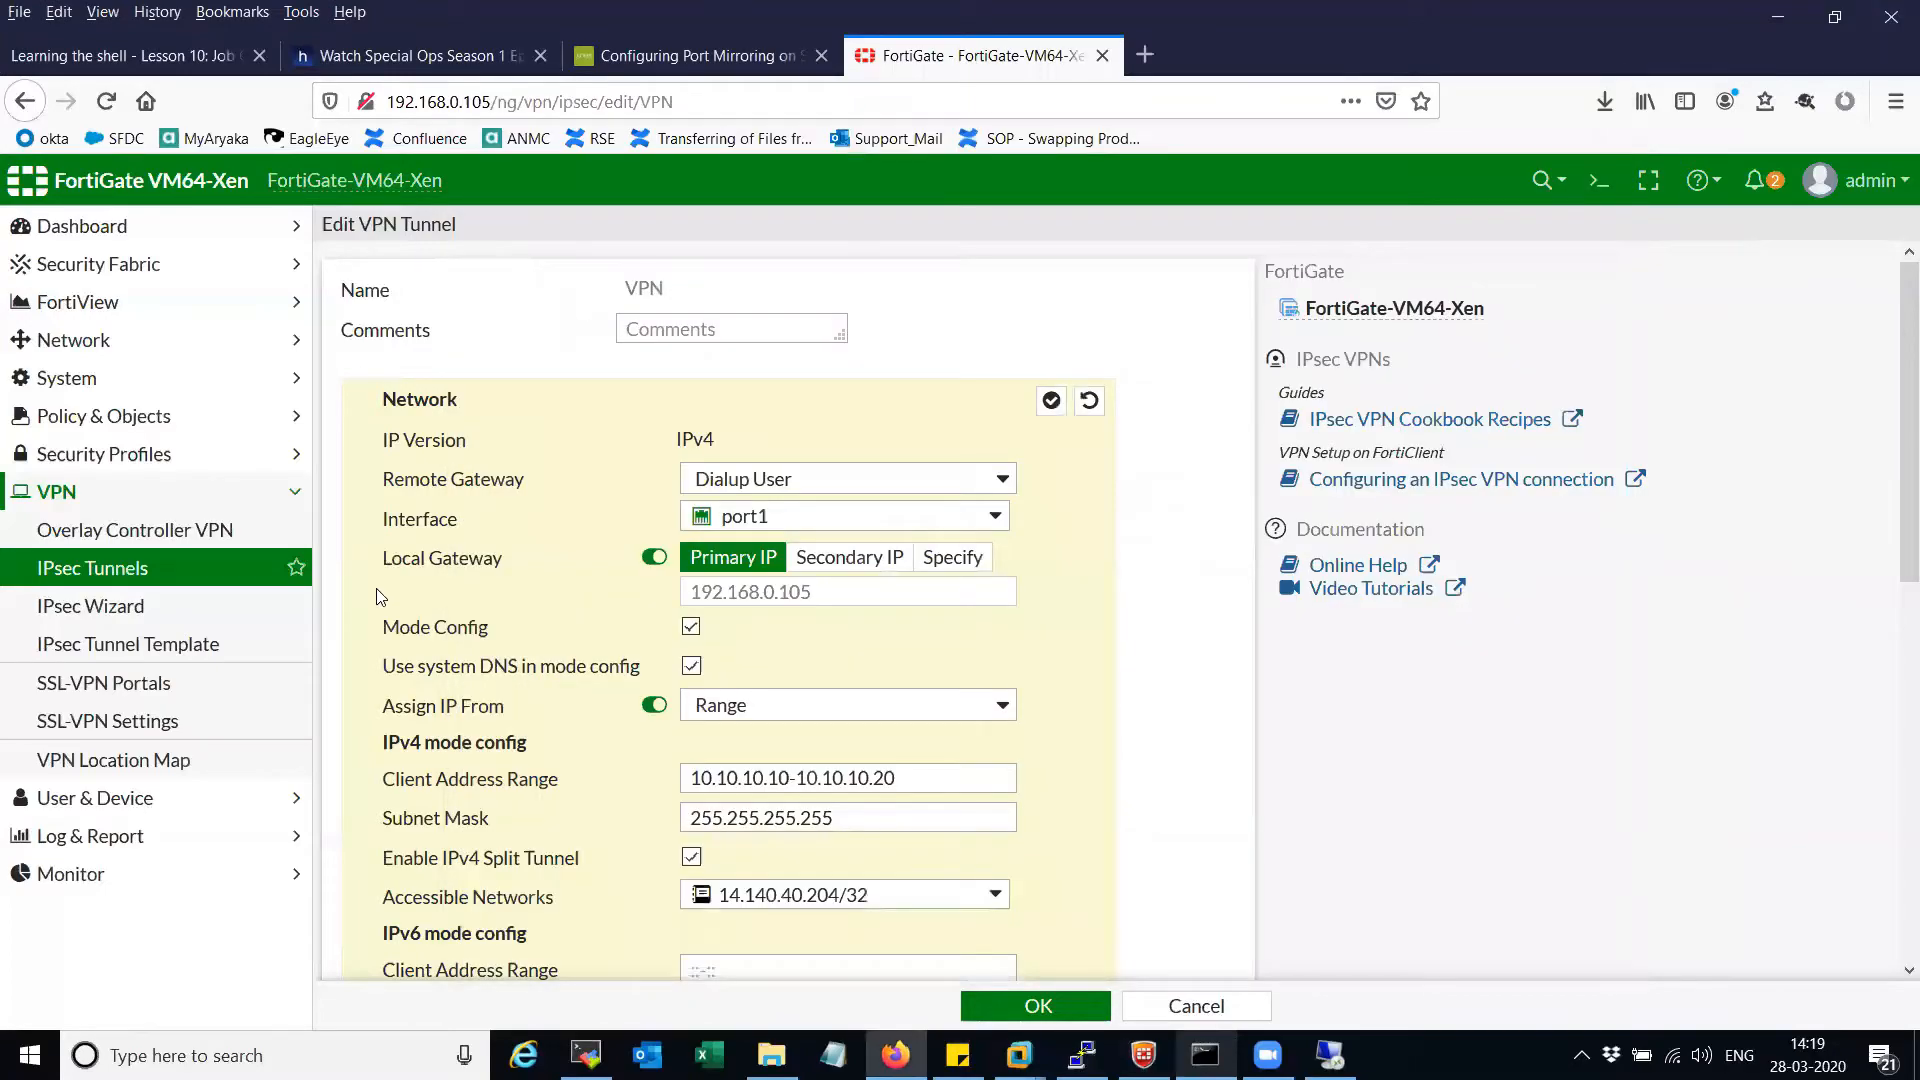
- Display the FortiGate's IPv4 policies and check the byte count of the "VPN allow" policy
click(286, 494)
click(247, 418)
click(232, 452)
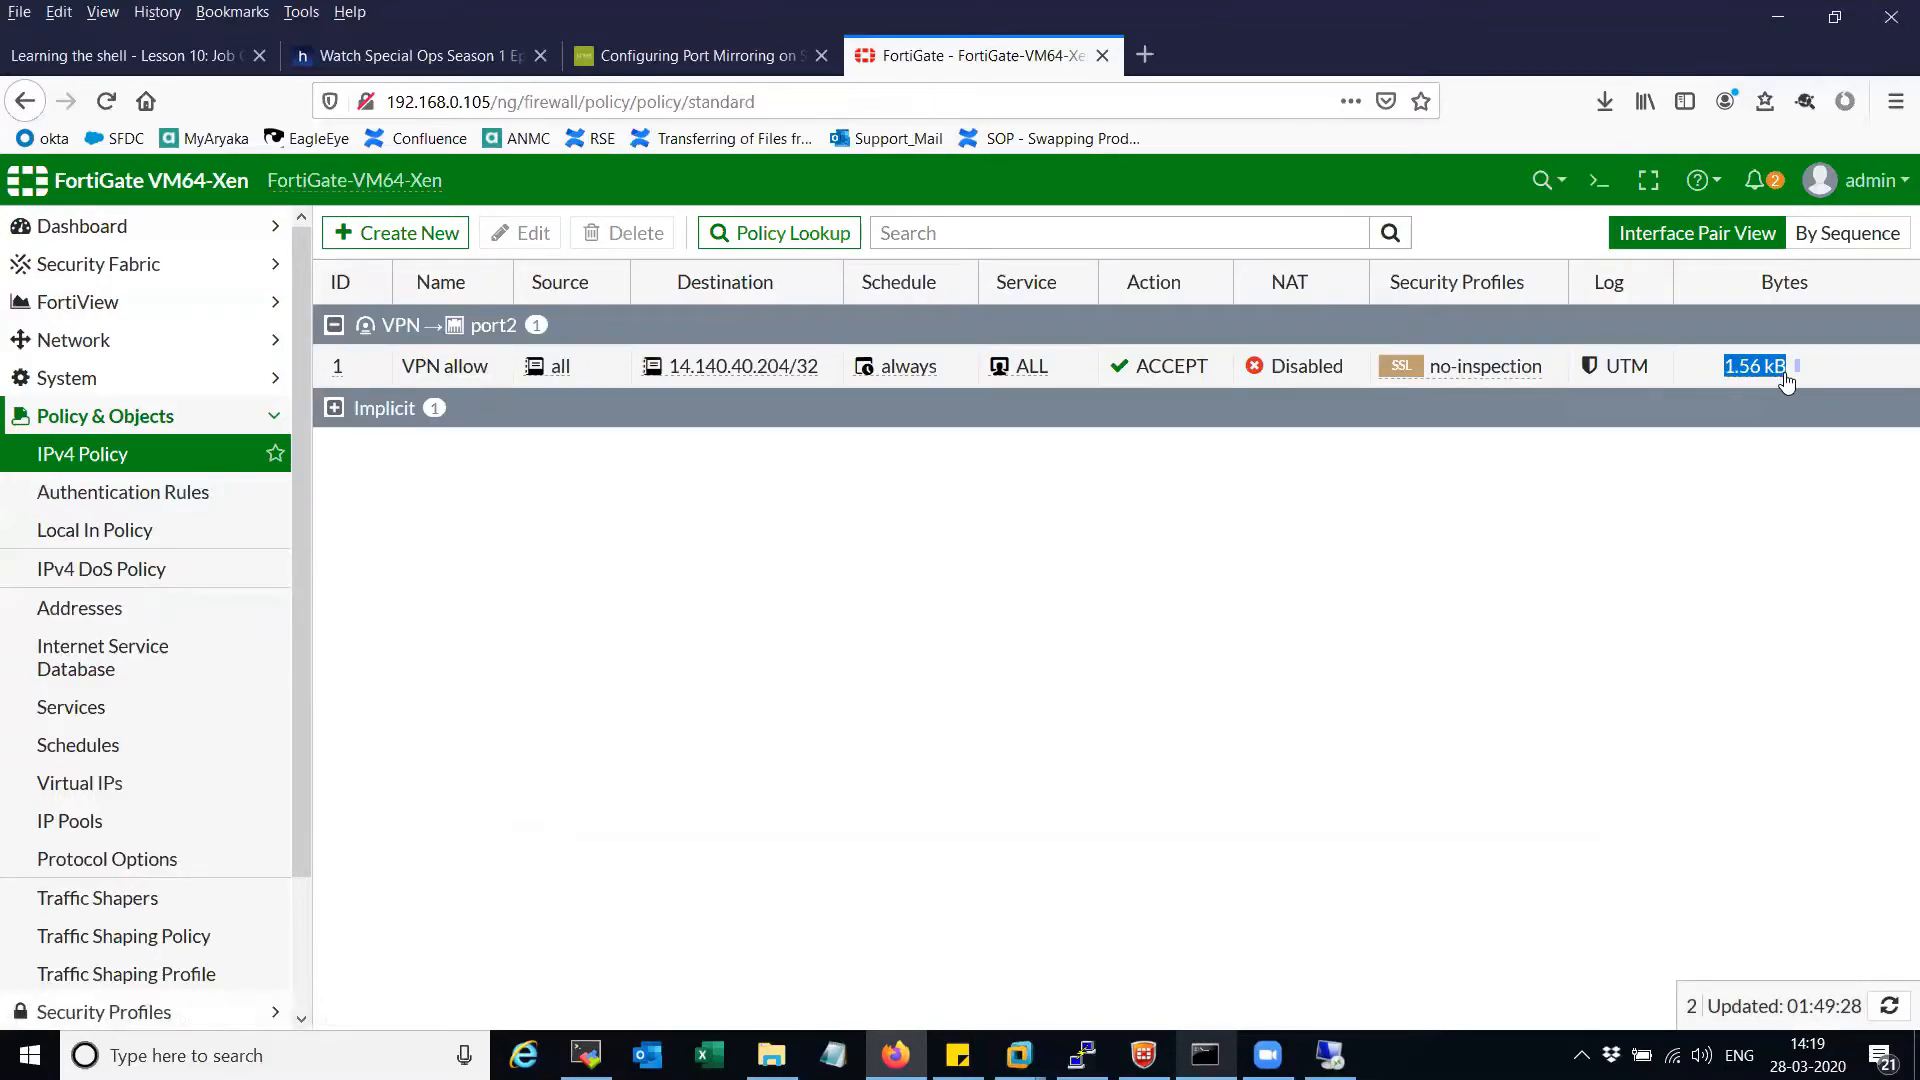
click(1753, 378)
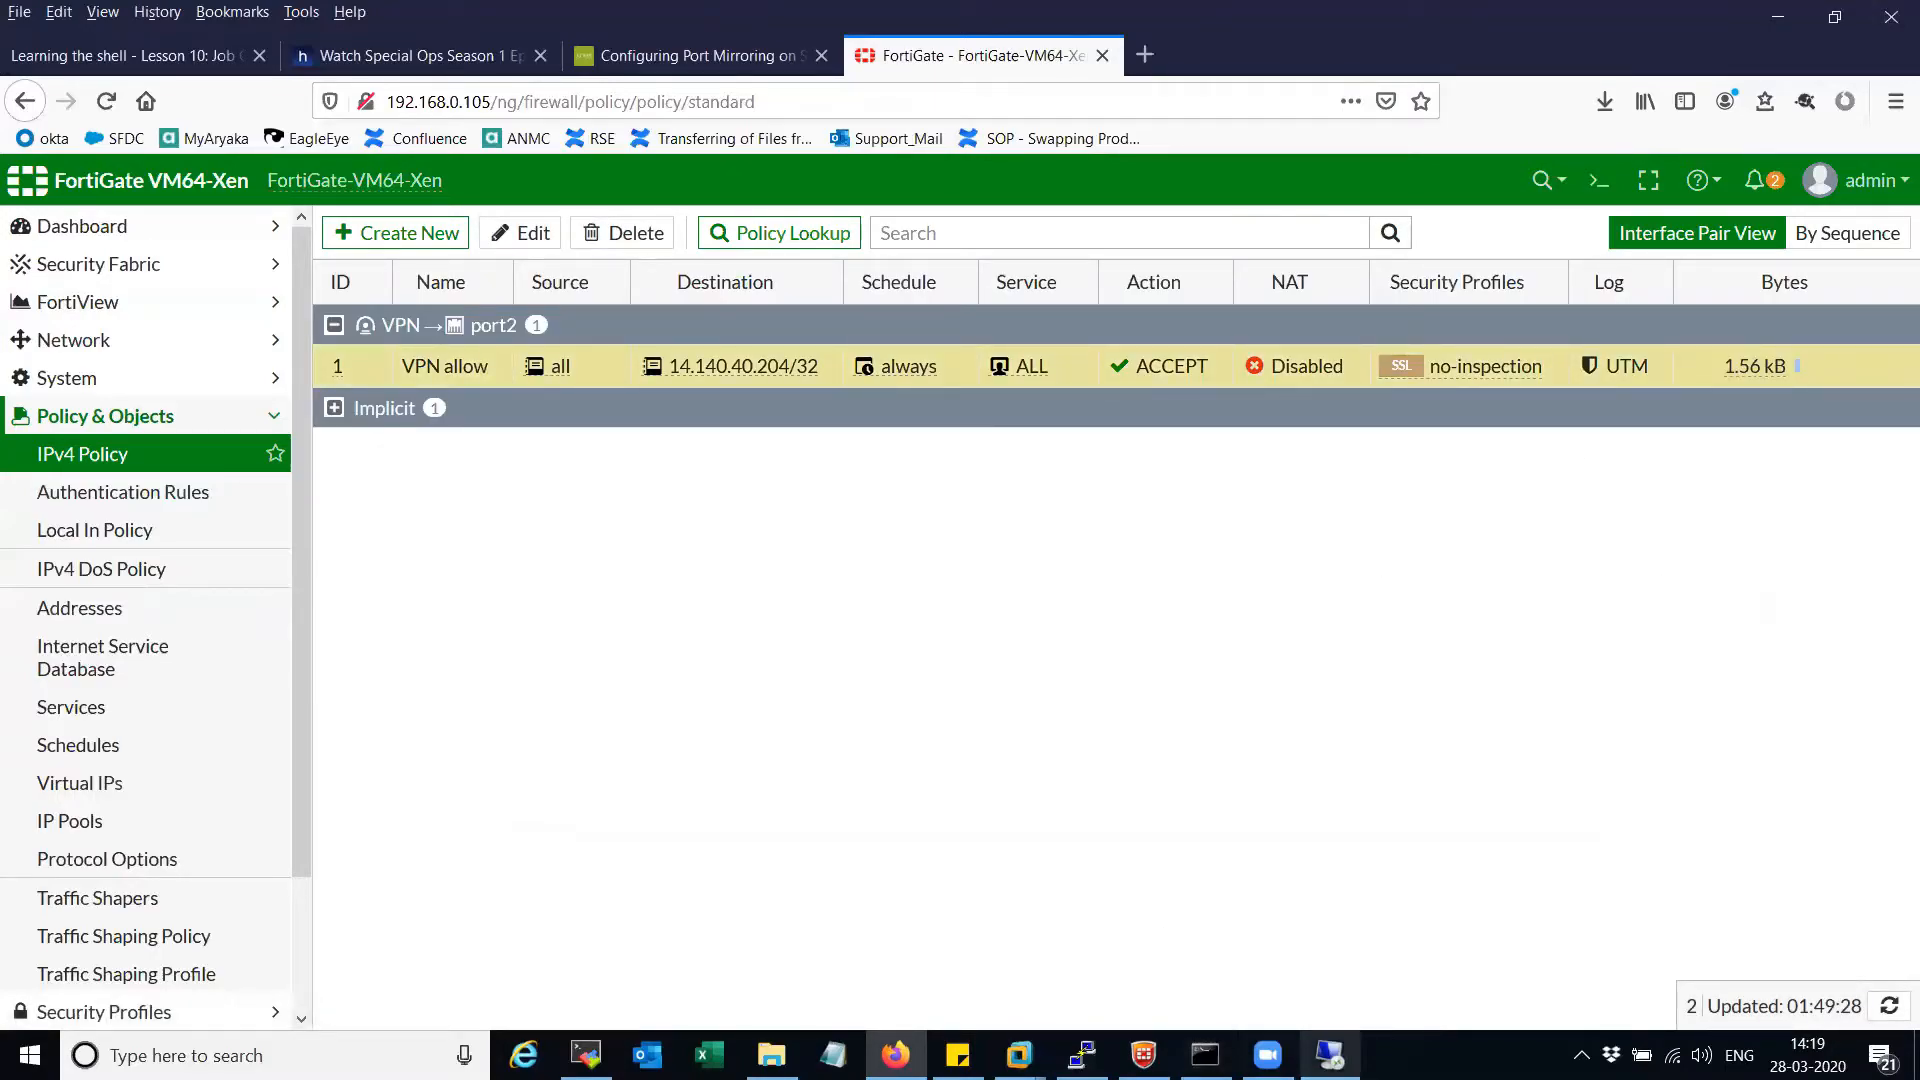
- Switch to the 192.168.0.110 Remote Desktop session, launch FortiClient VPN there and bring its window fully into view
click(1330, 1055)
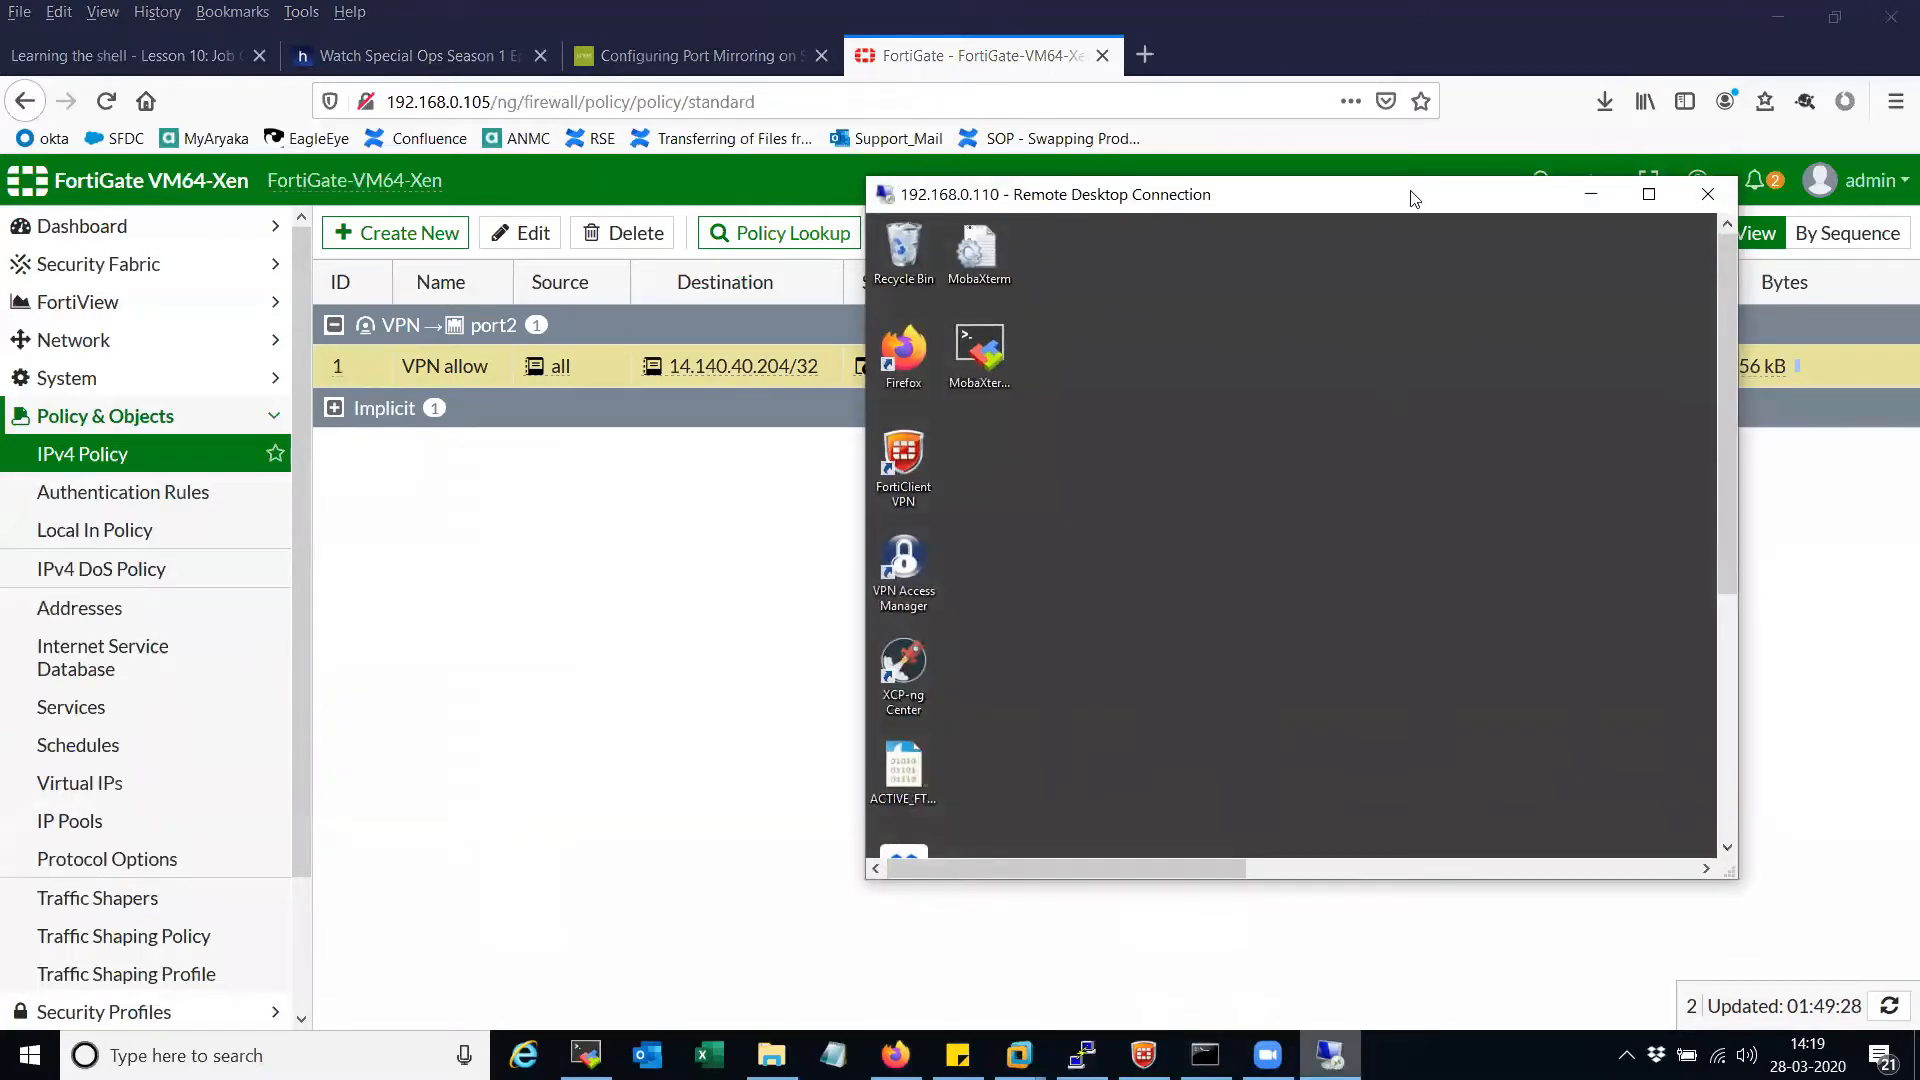
drag(1416, 198, 1351, 185)
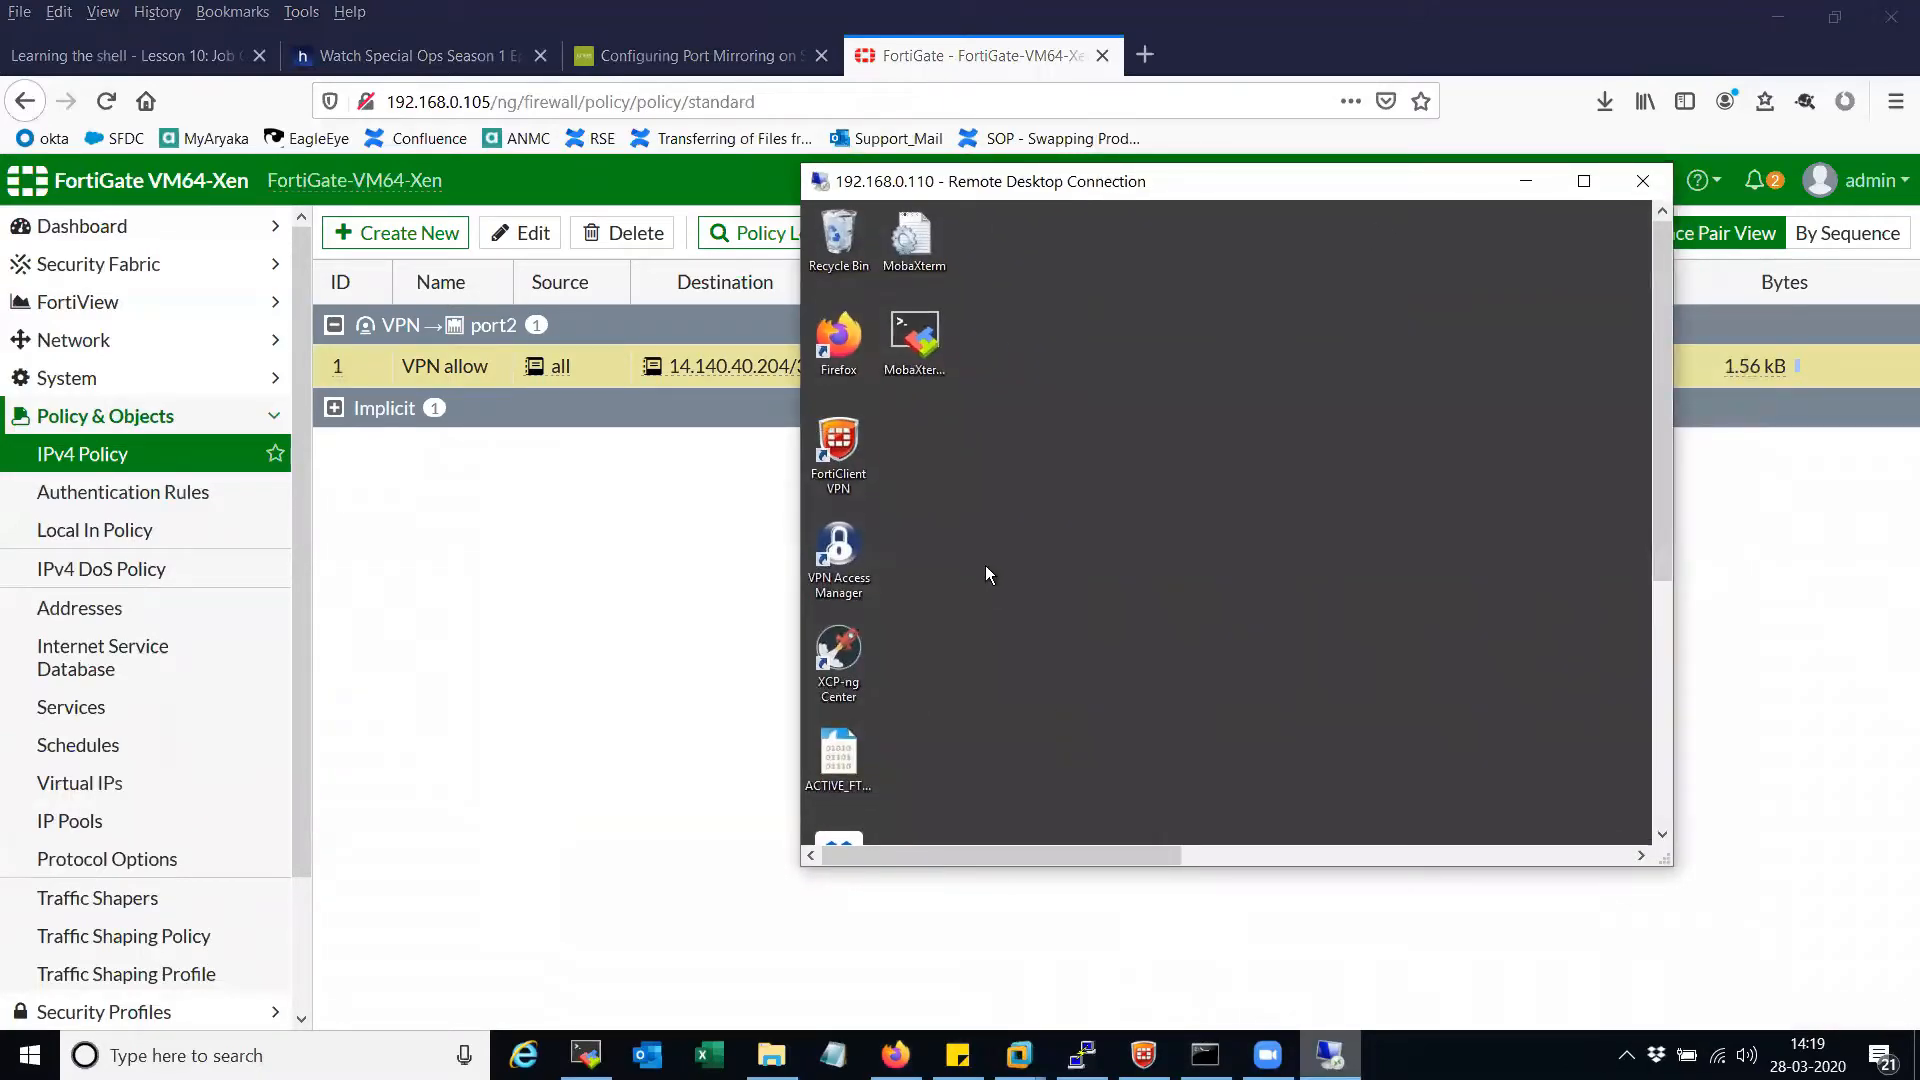
double_click(838, 445)
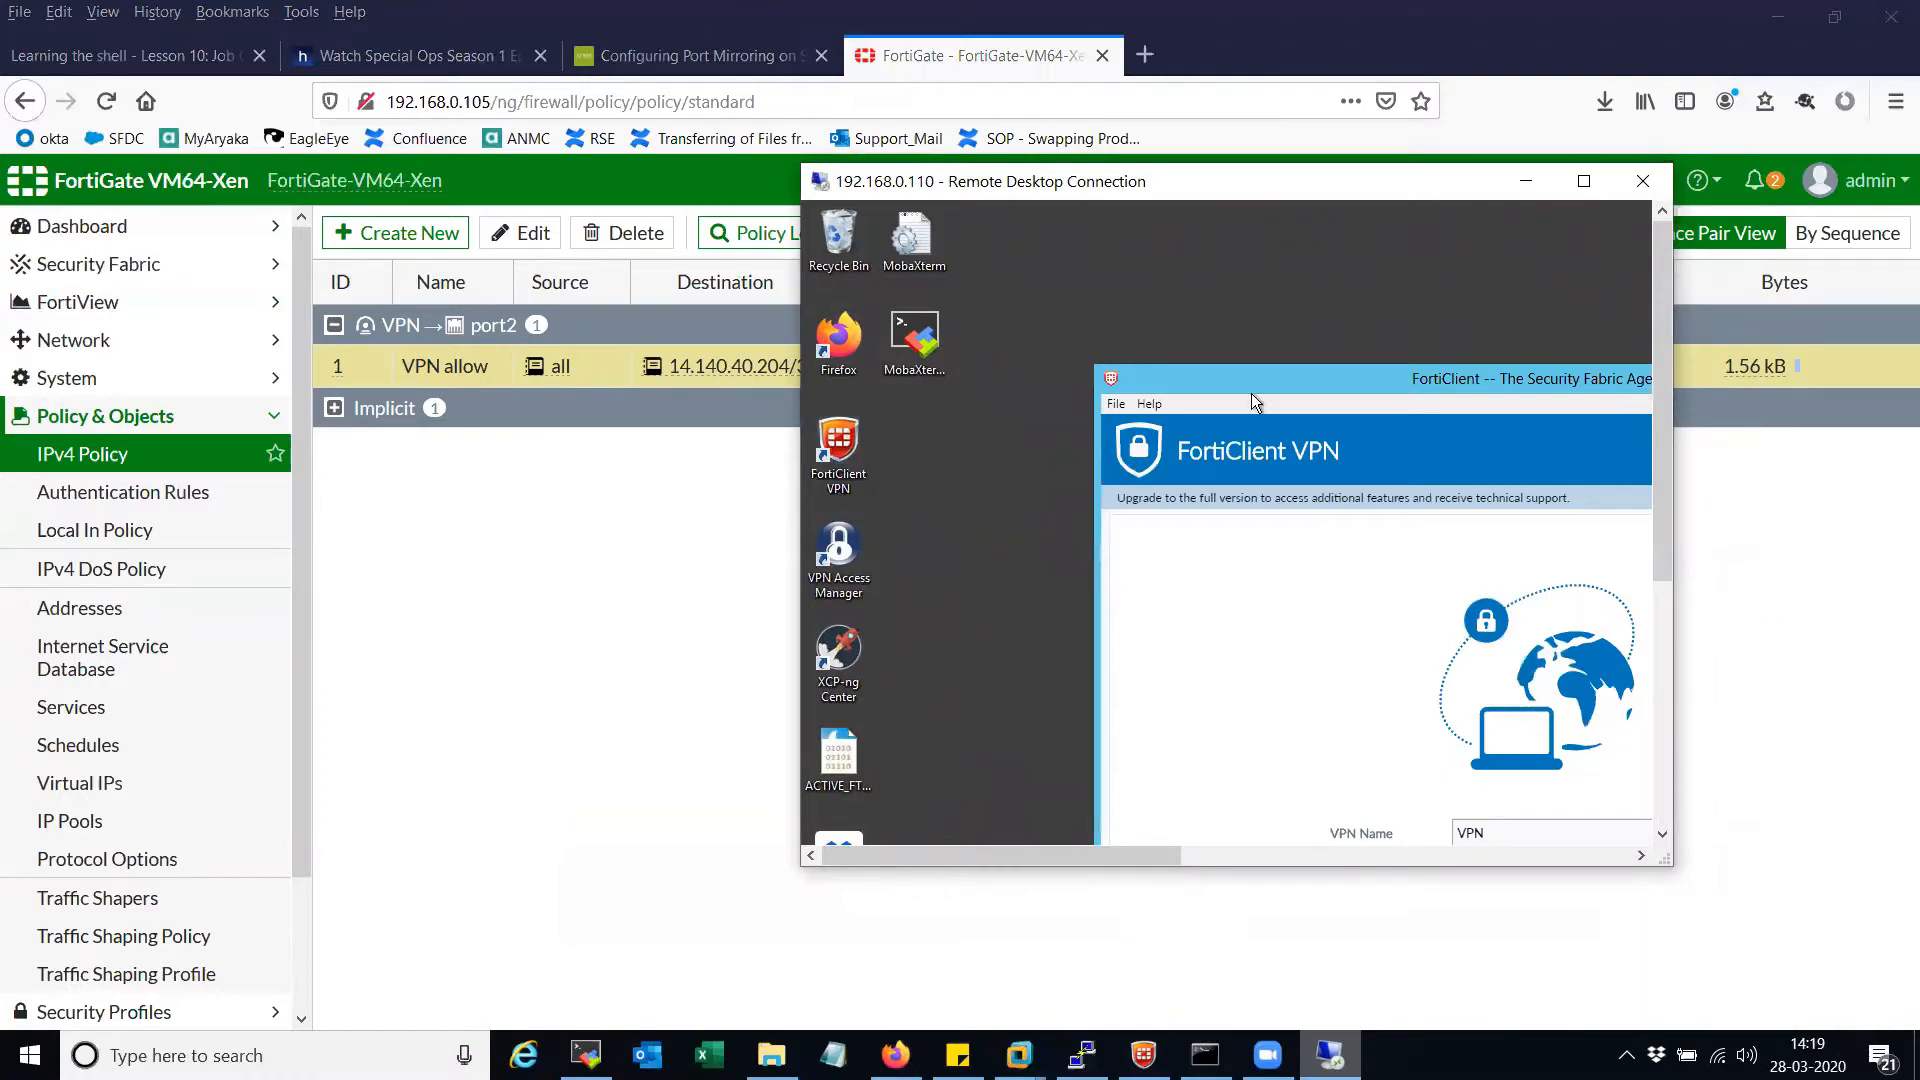
drag(1257, 378, 1020, 218)
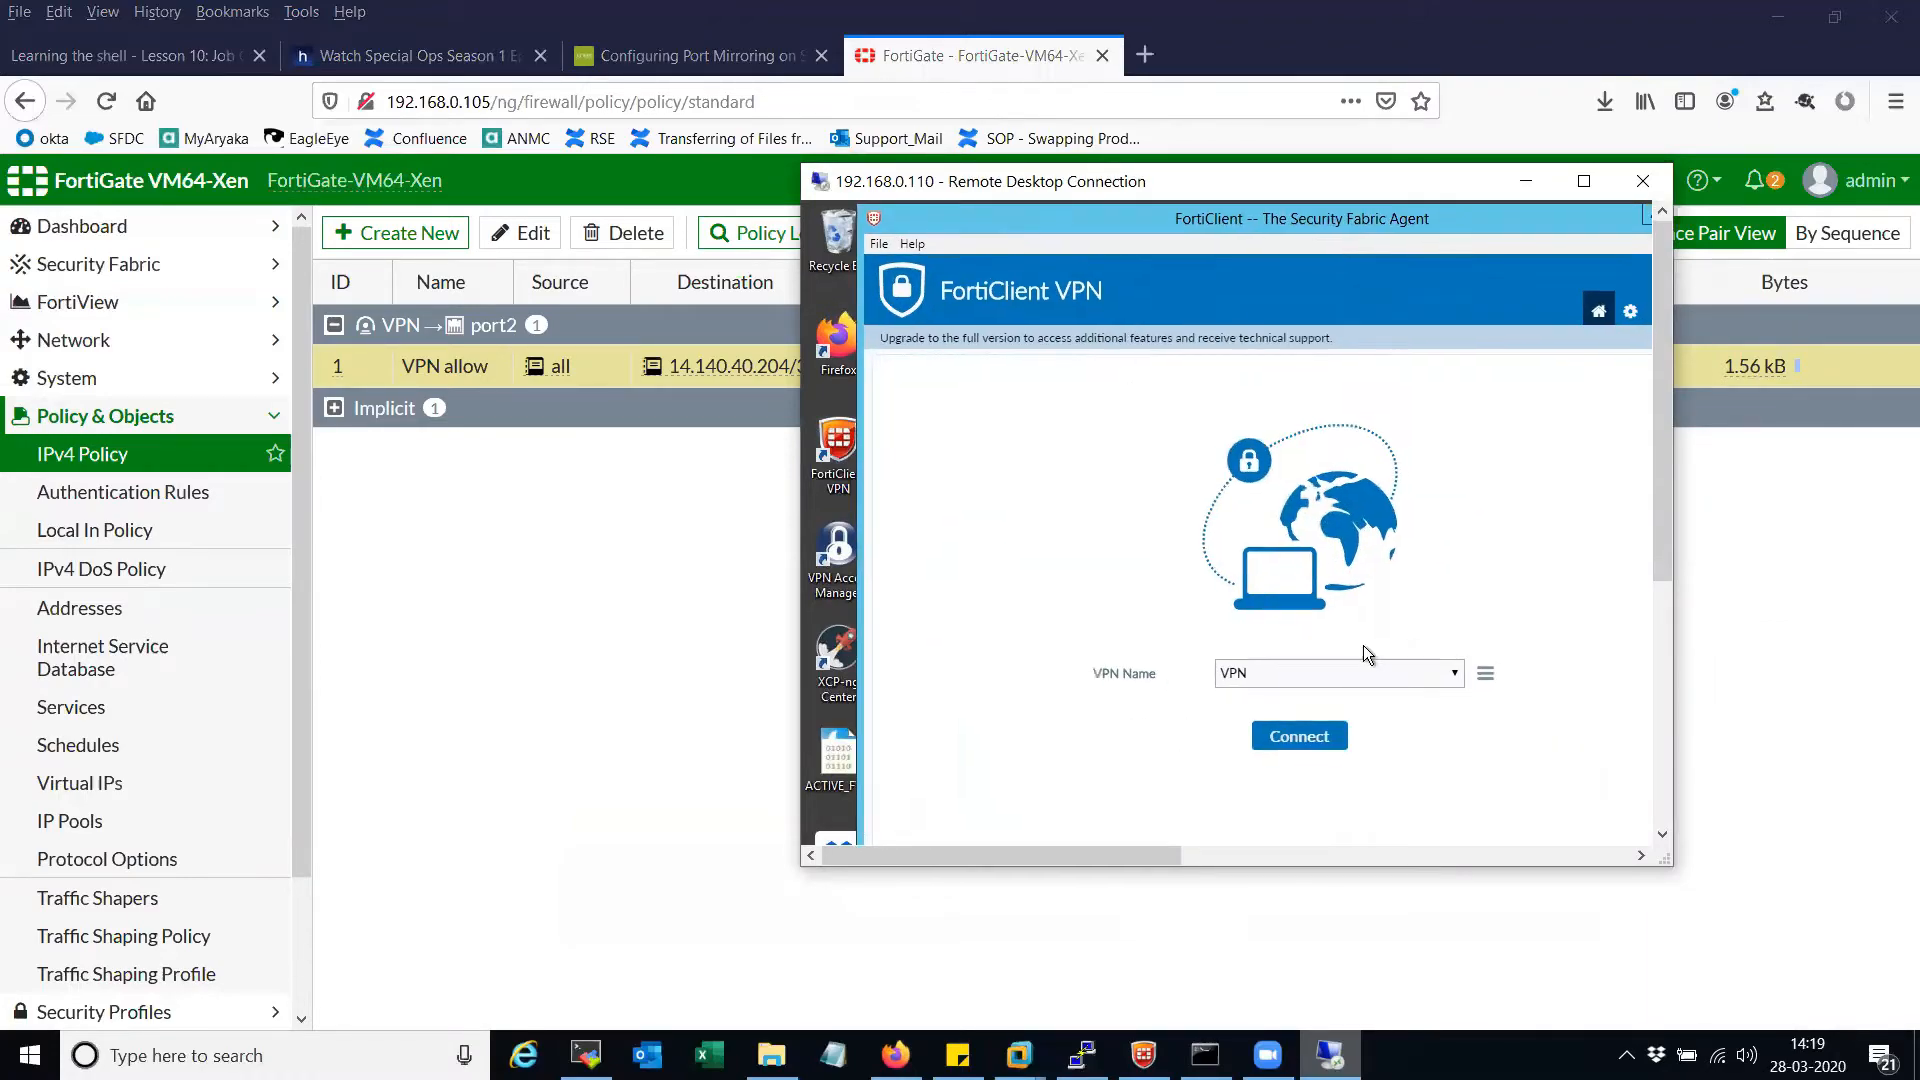
- Open the "VPN" connection for editing in the remote FortiClient and check its remote gateway and pre-shared key fields
click(1484, 677)
click(1333, 714)
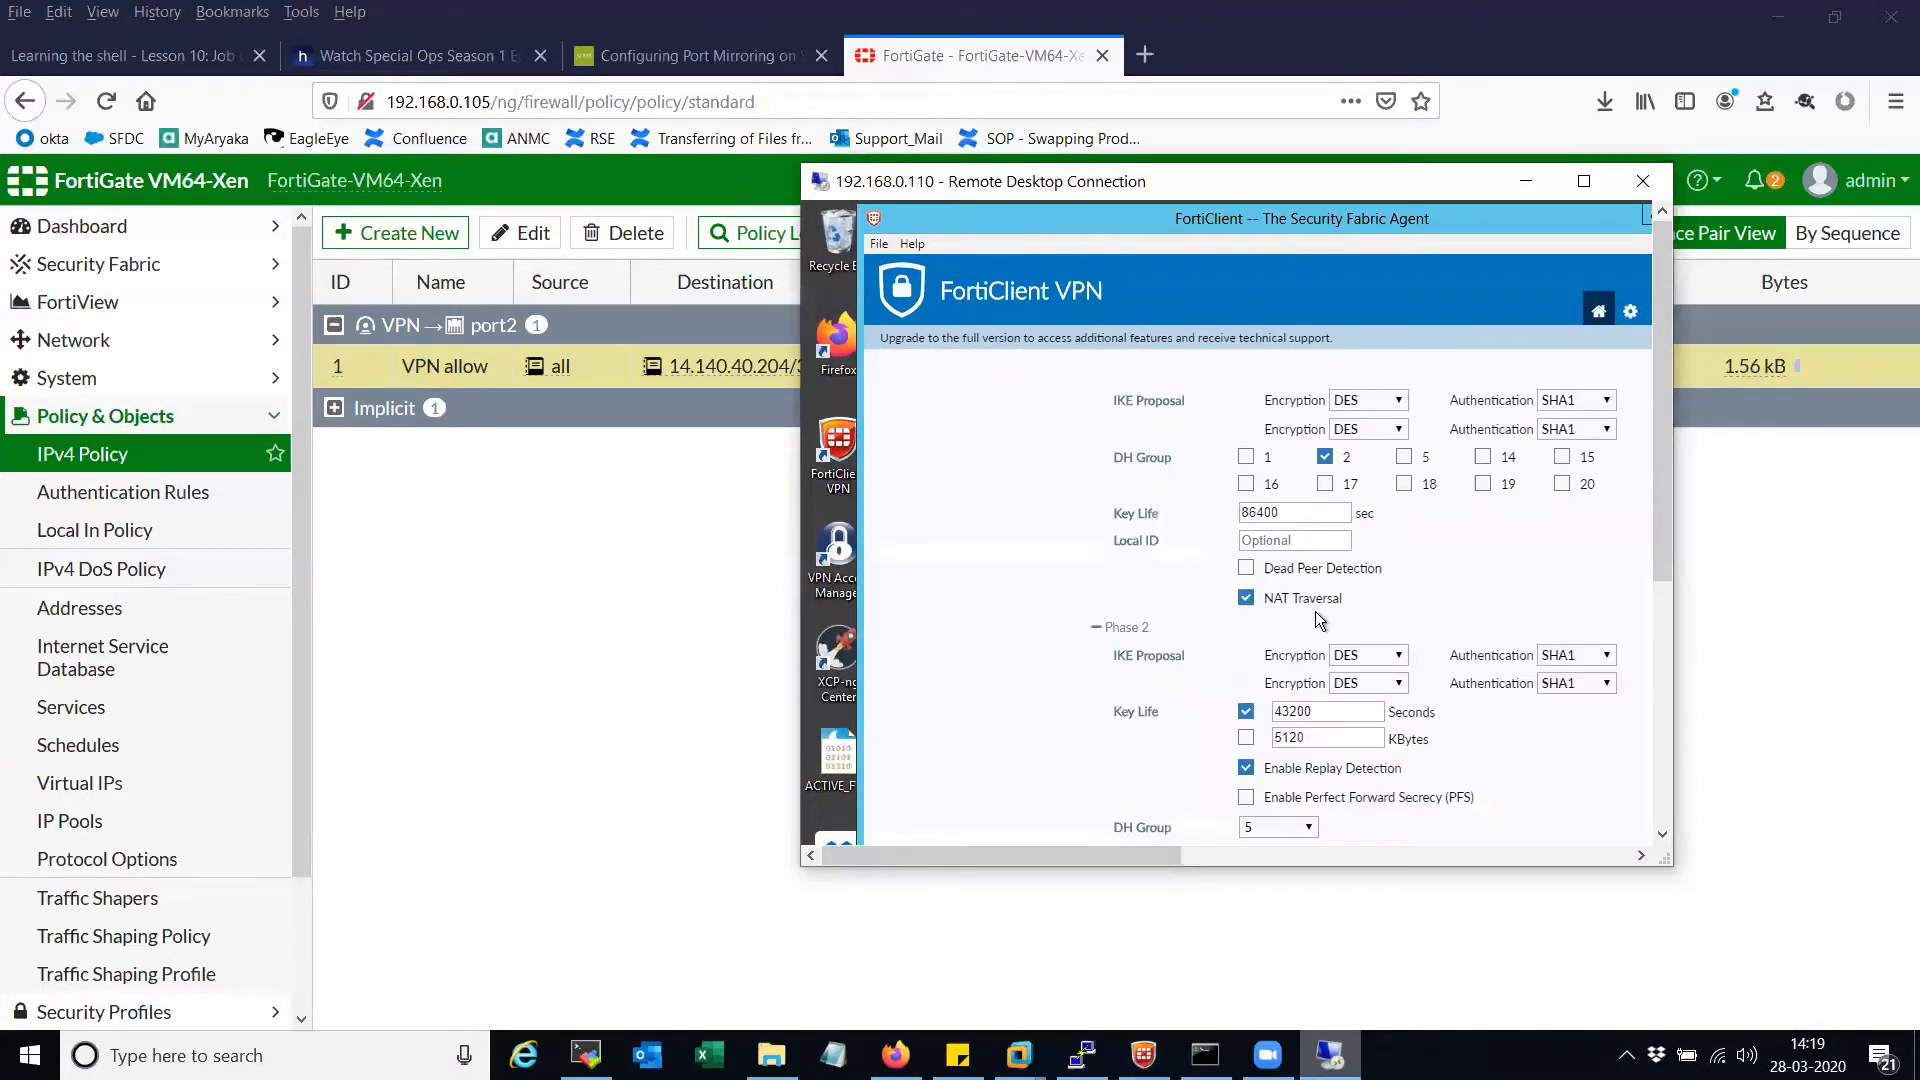
scroll(1232, 627, up, 5)
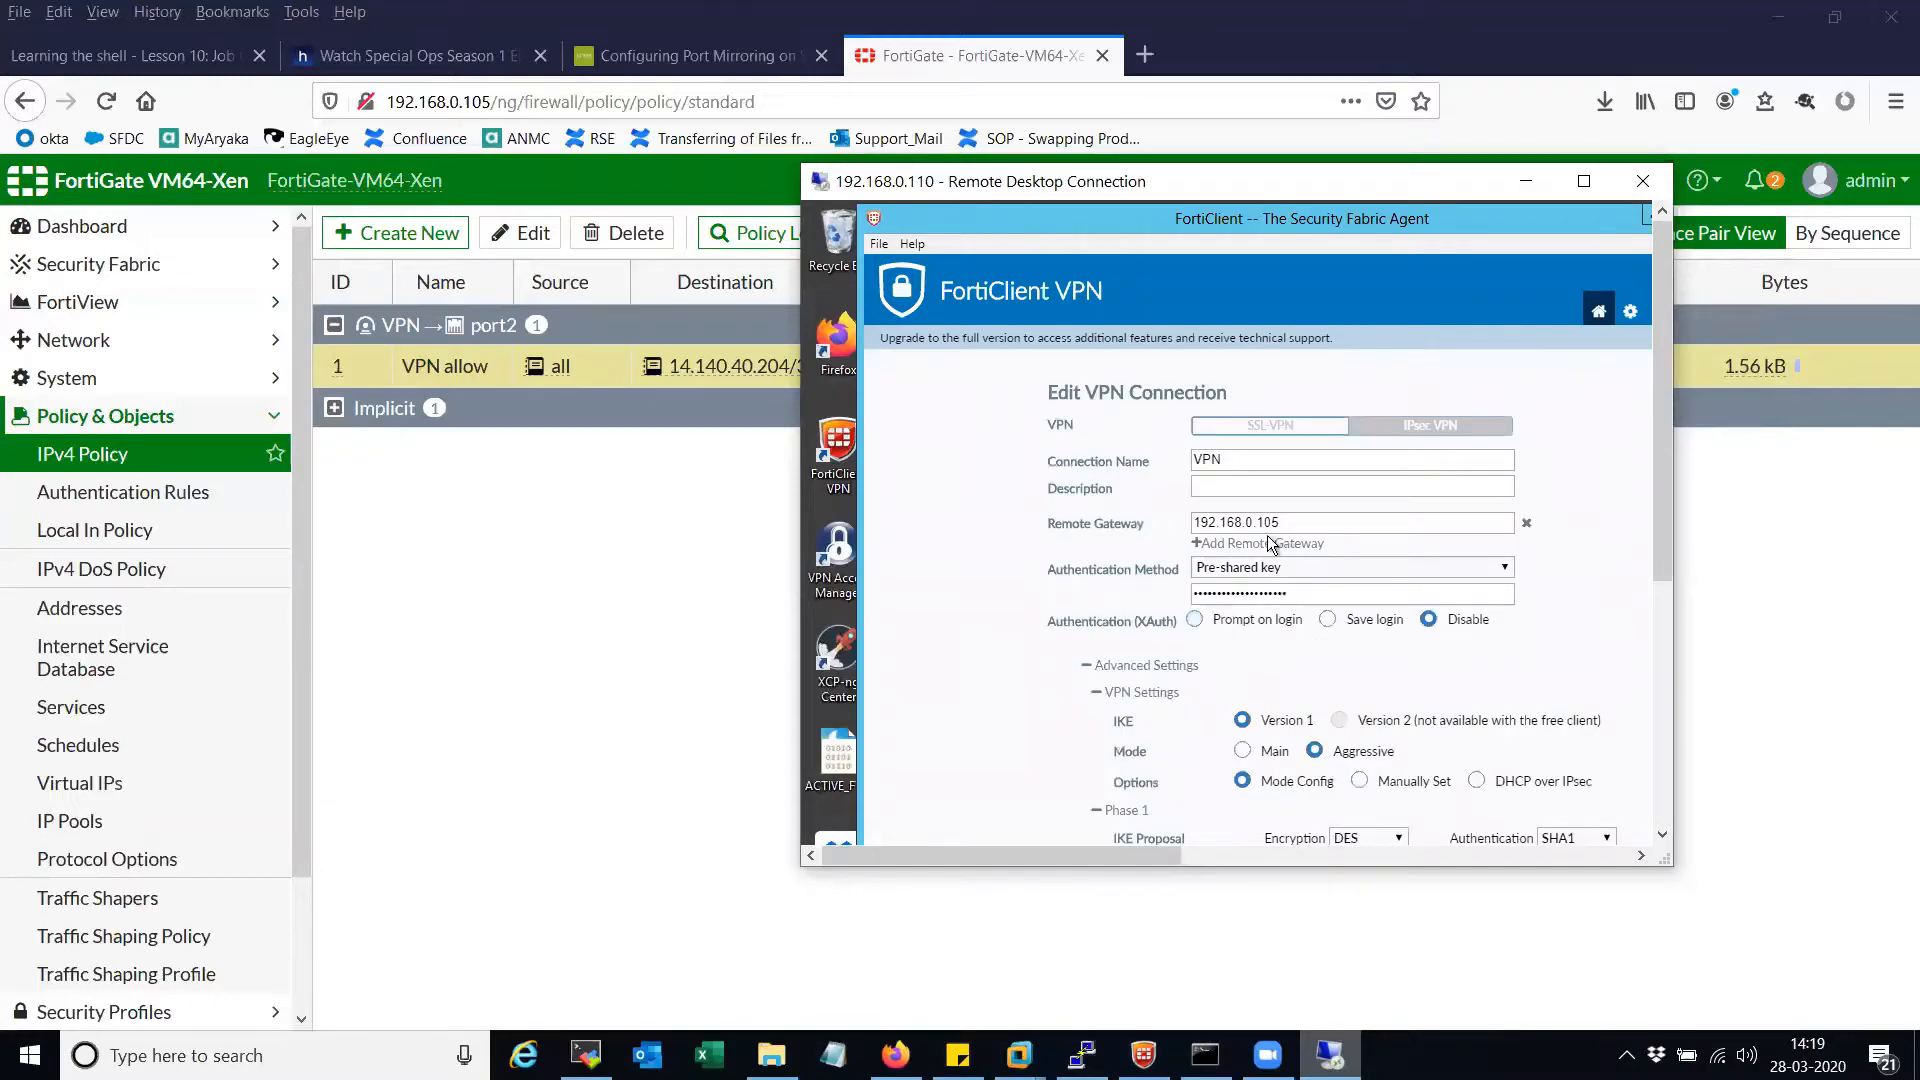
drag(1282, 522, 1227, 525)
drag(1290, 595, 1162, 598)
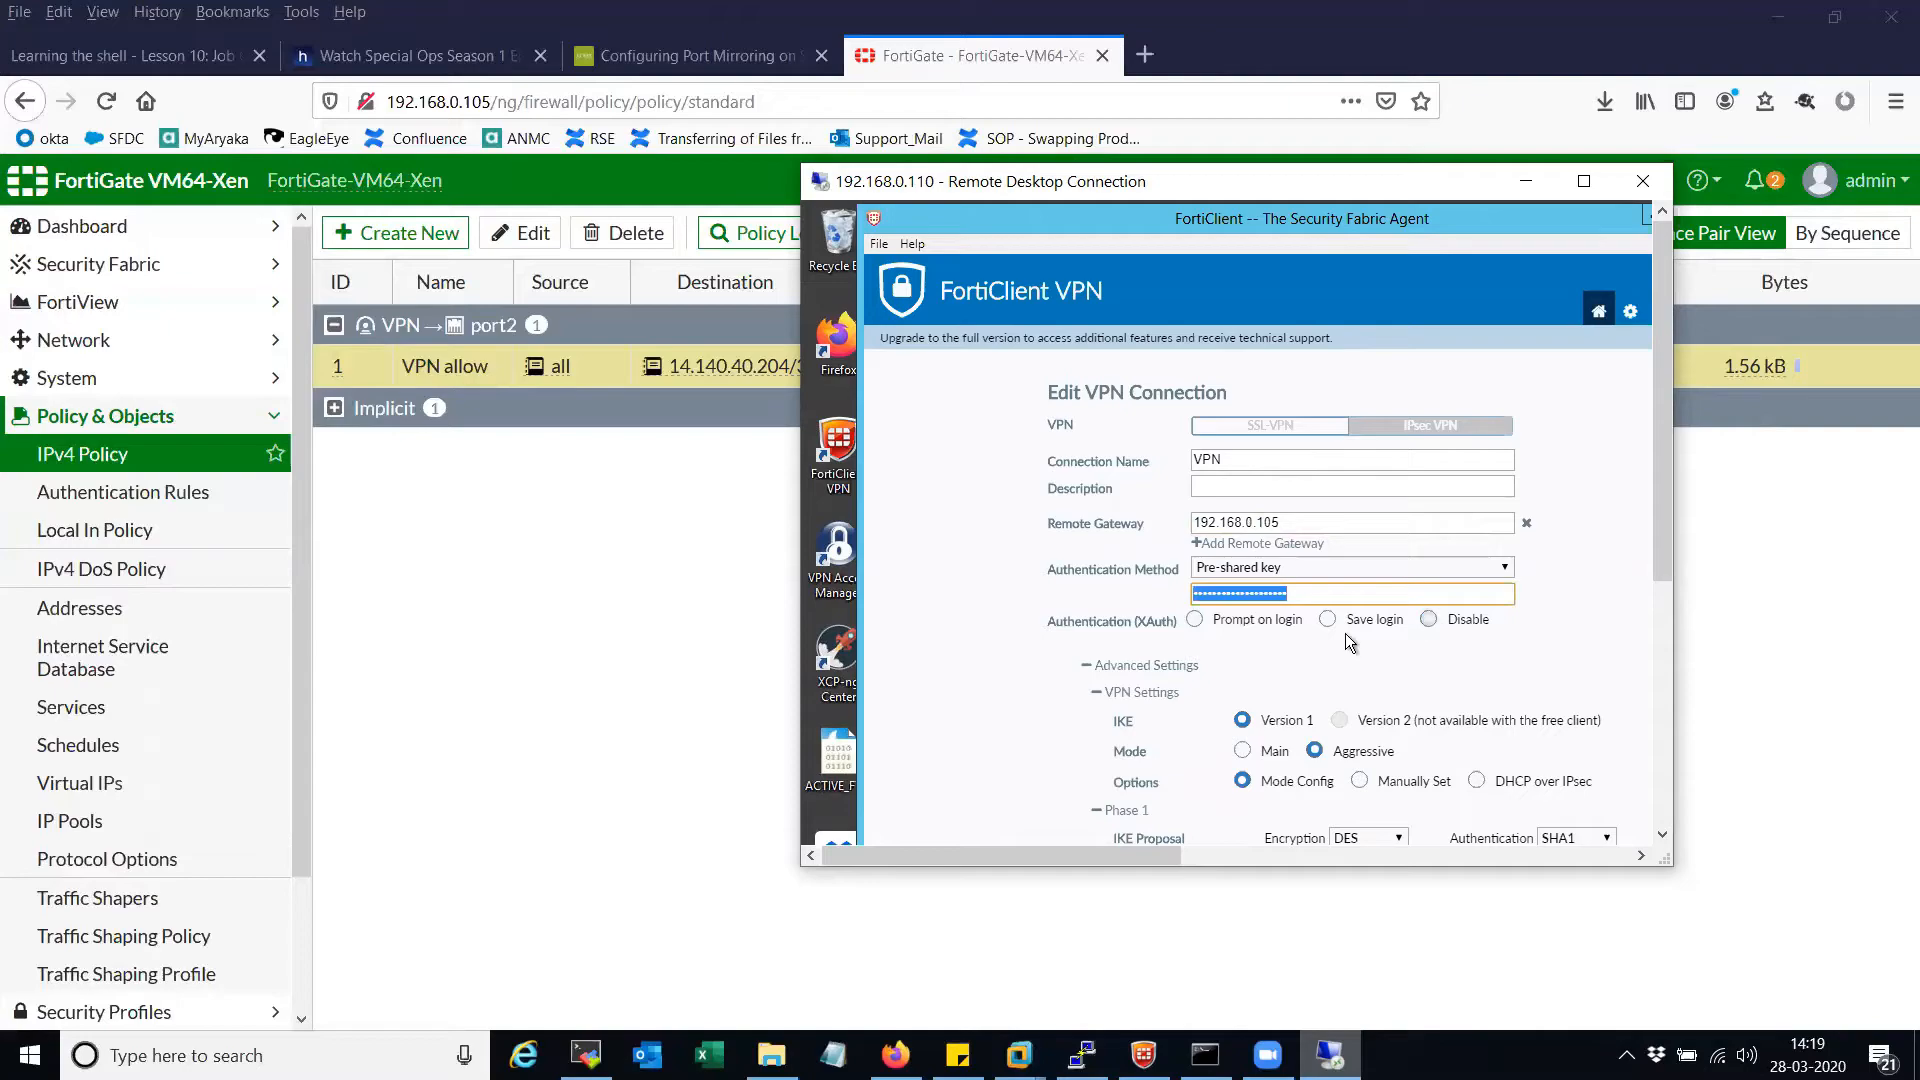
- Review the IKE, Phase 1 and Phase 2 settings of the remote "VPN" connection and save it
scroll(1190, 650, down, 2)
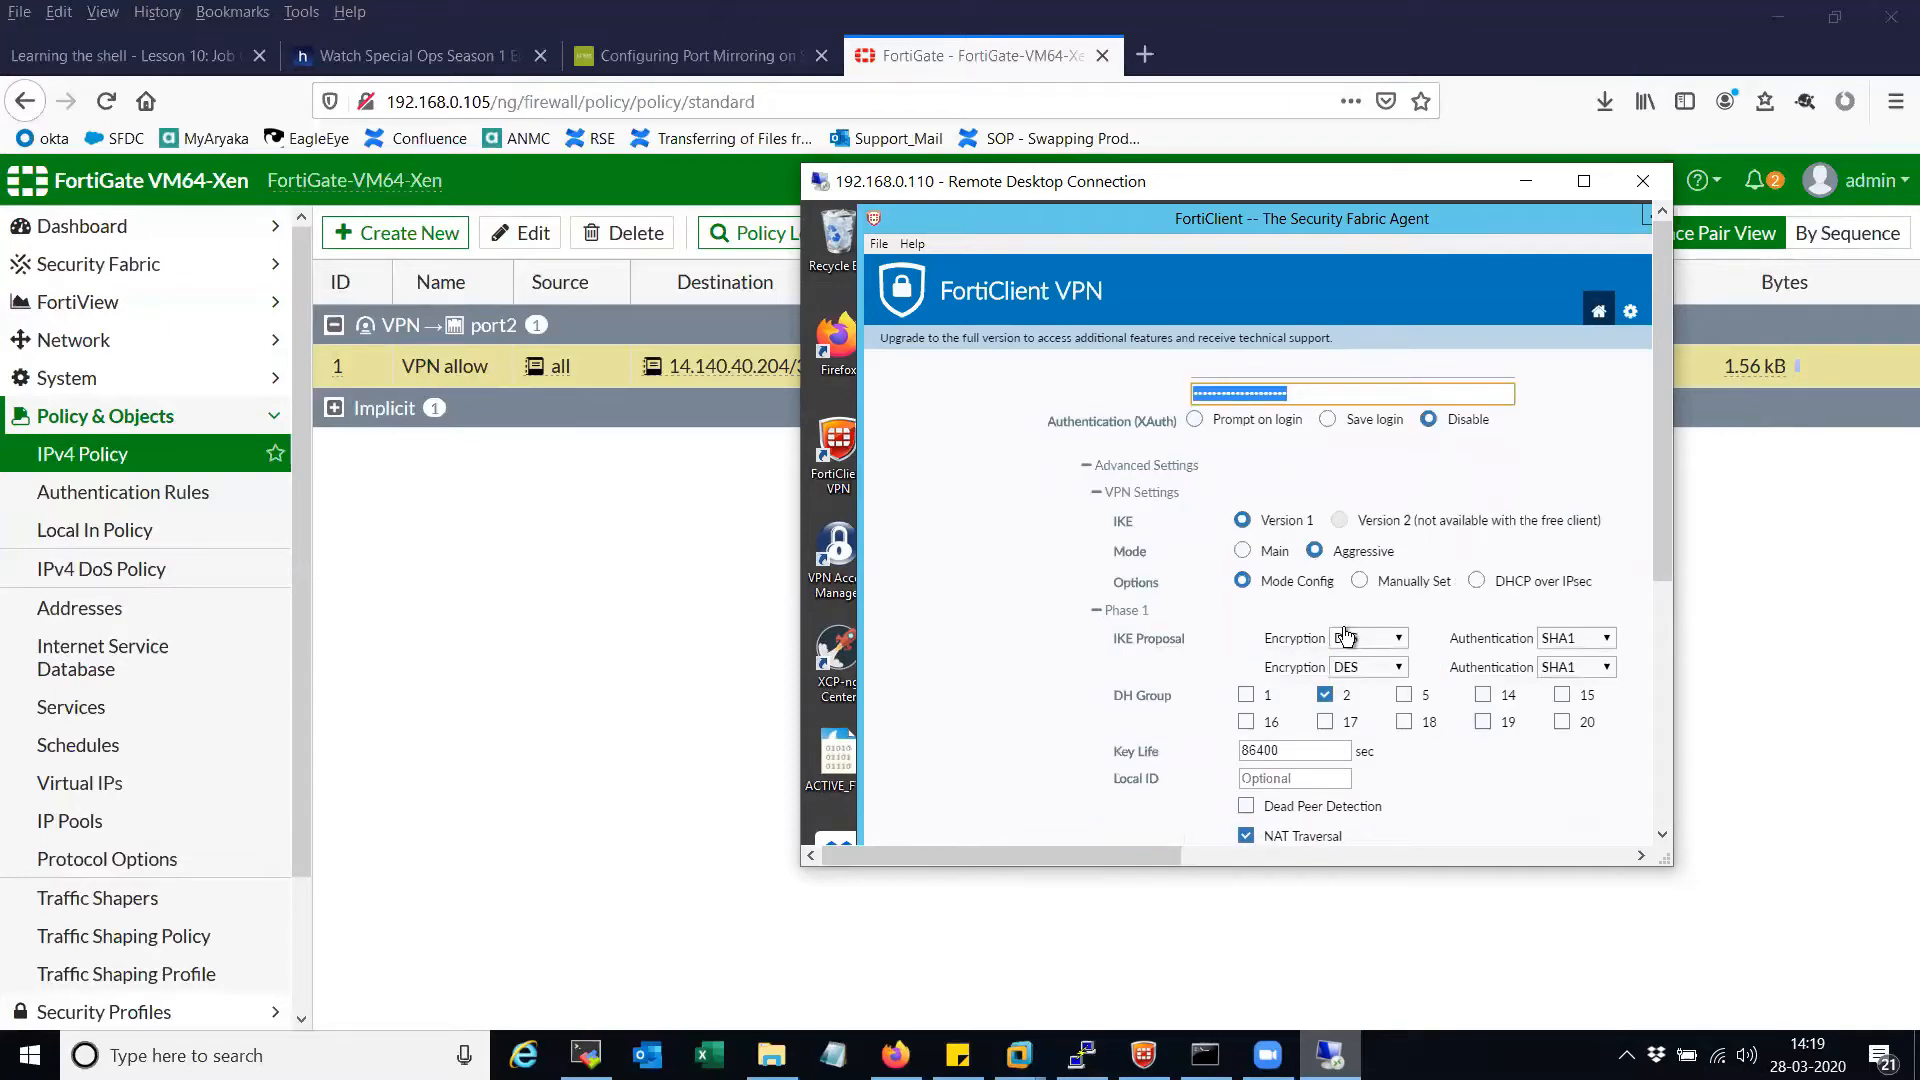
scroll(1350, 654, down, 1)
scroll(1350, 655, down, 2)
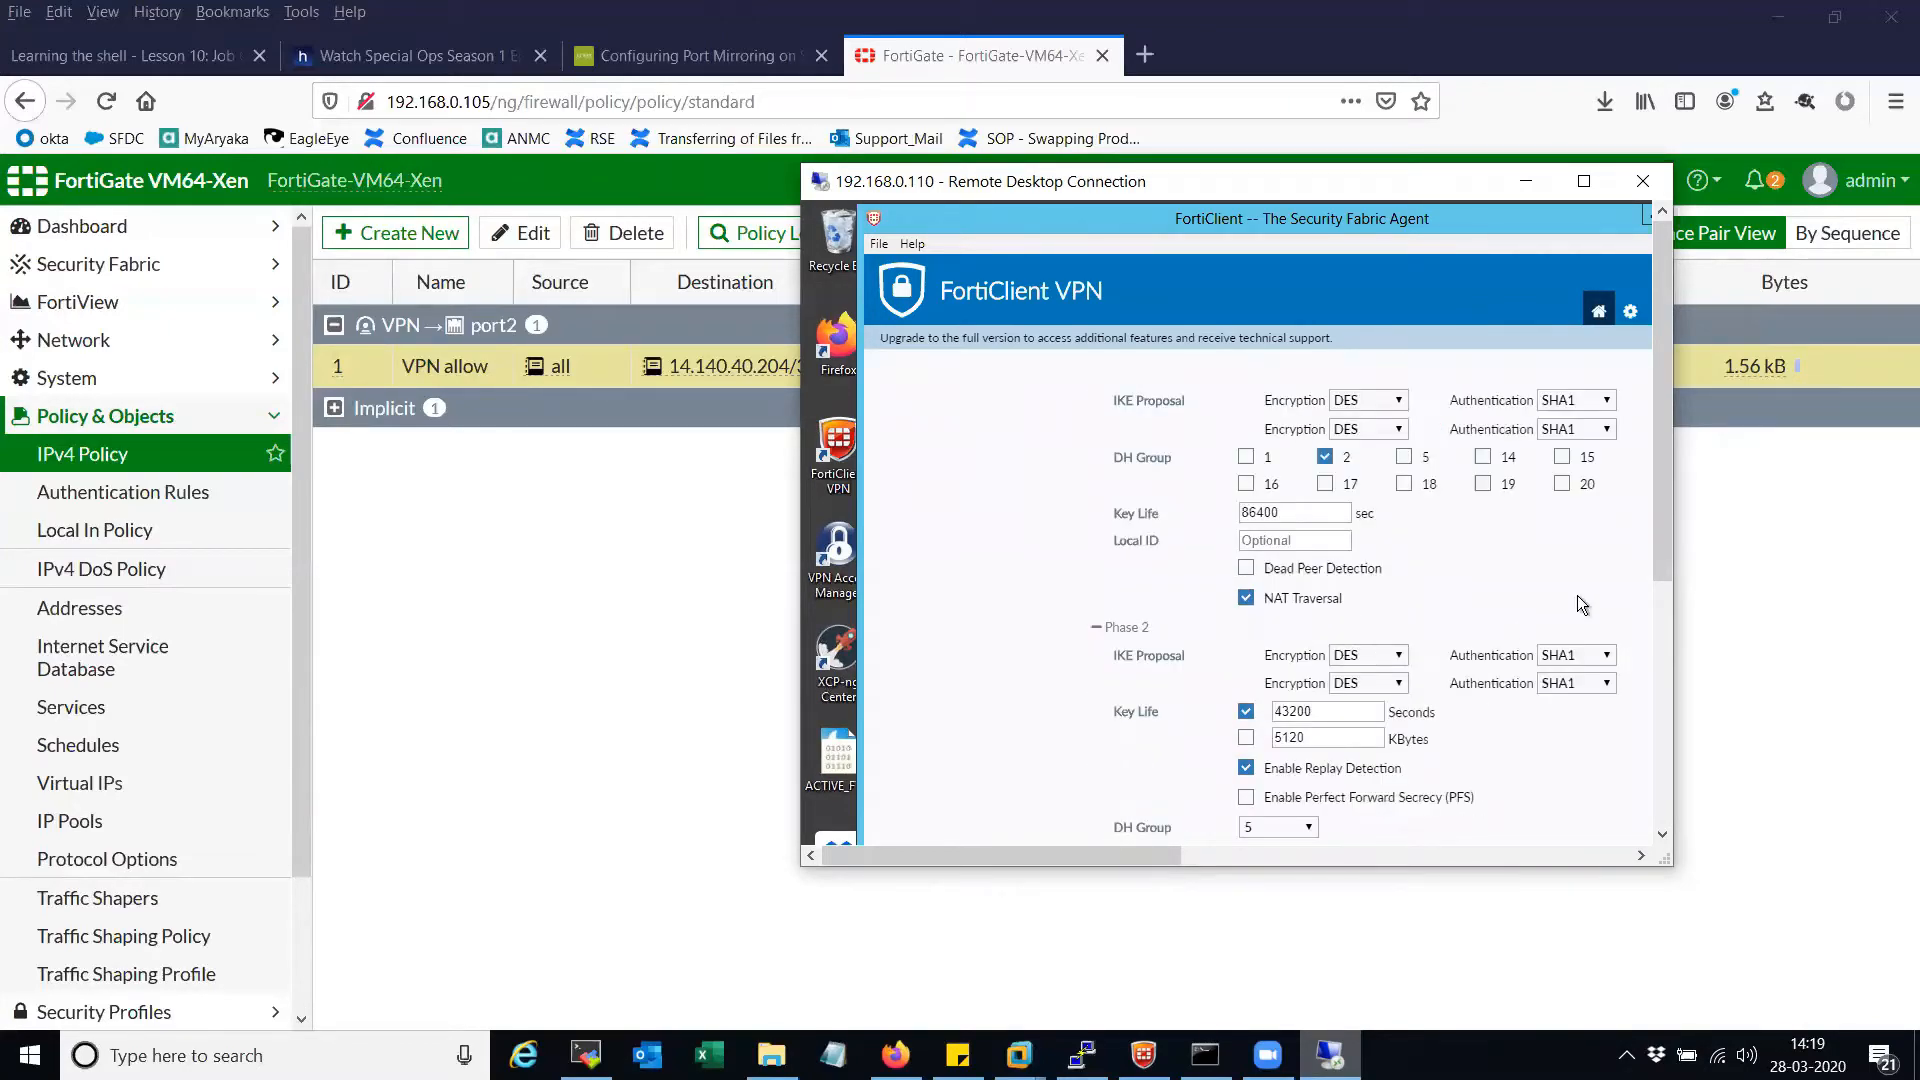
drag(1658, 536, 1668, 636)
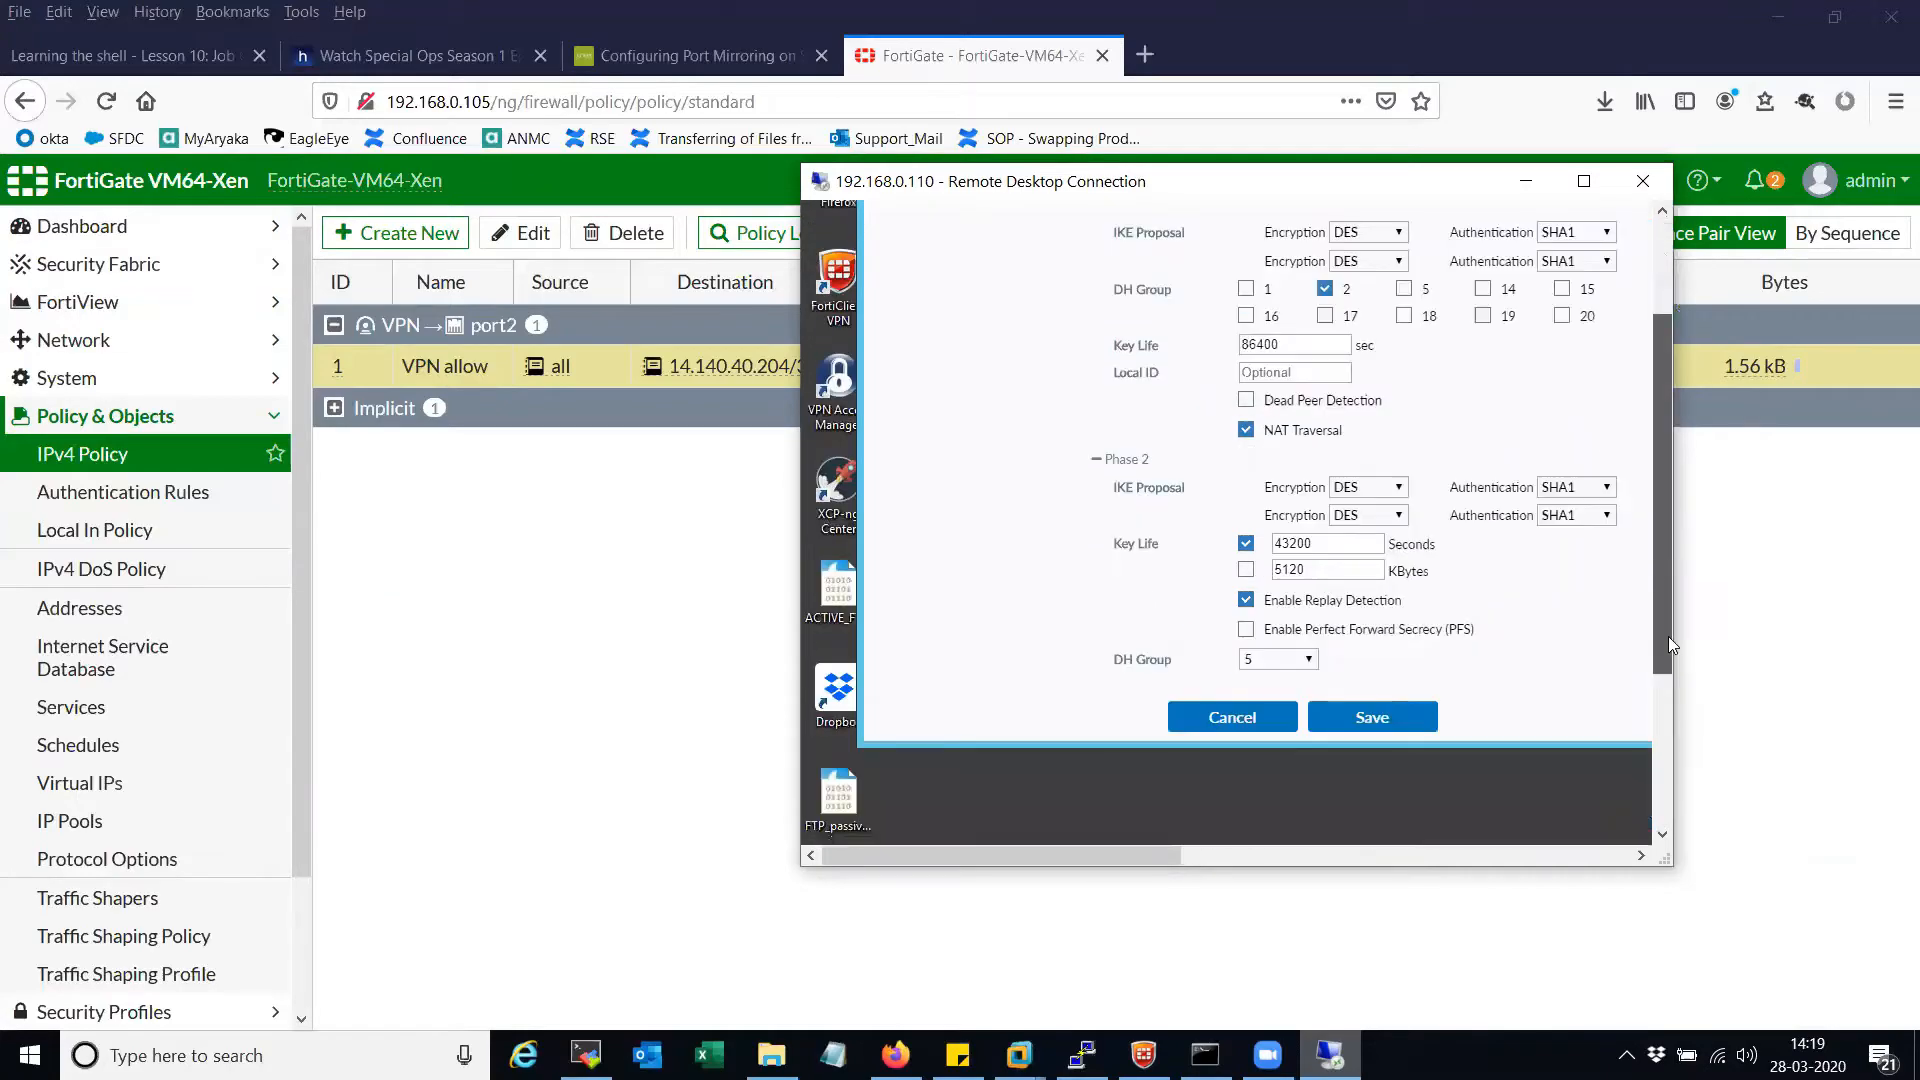
click(1379, 712)
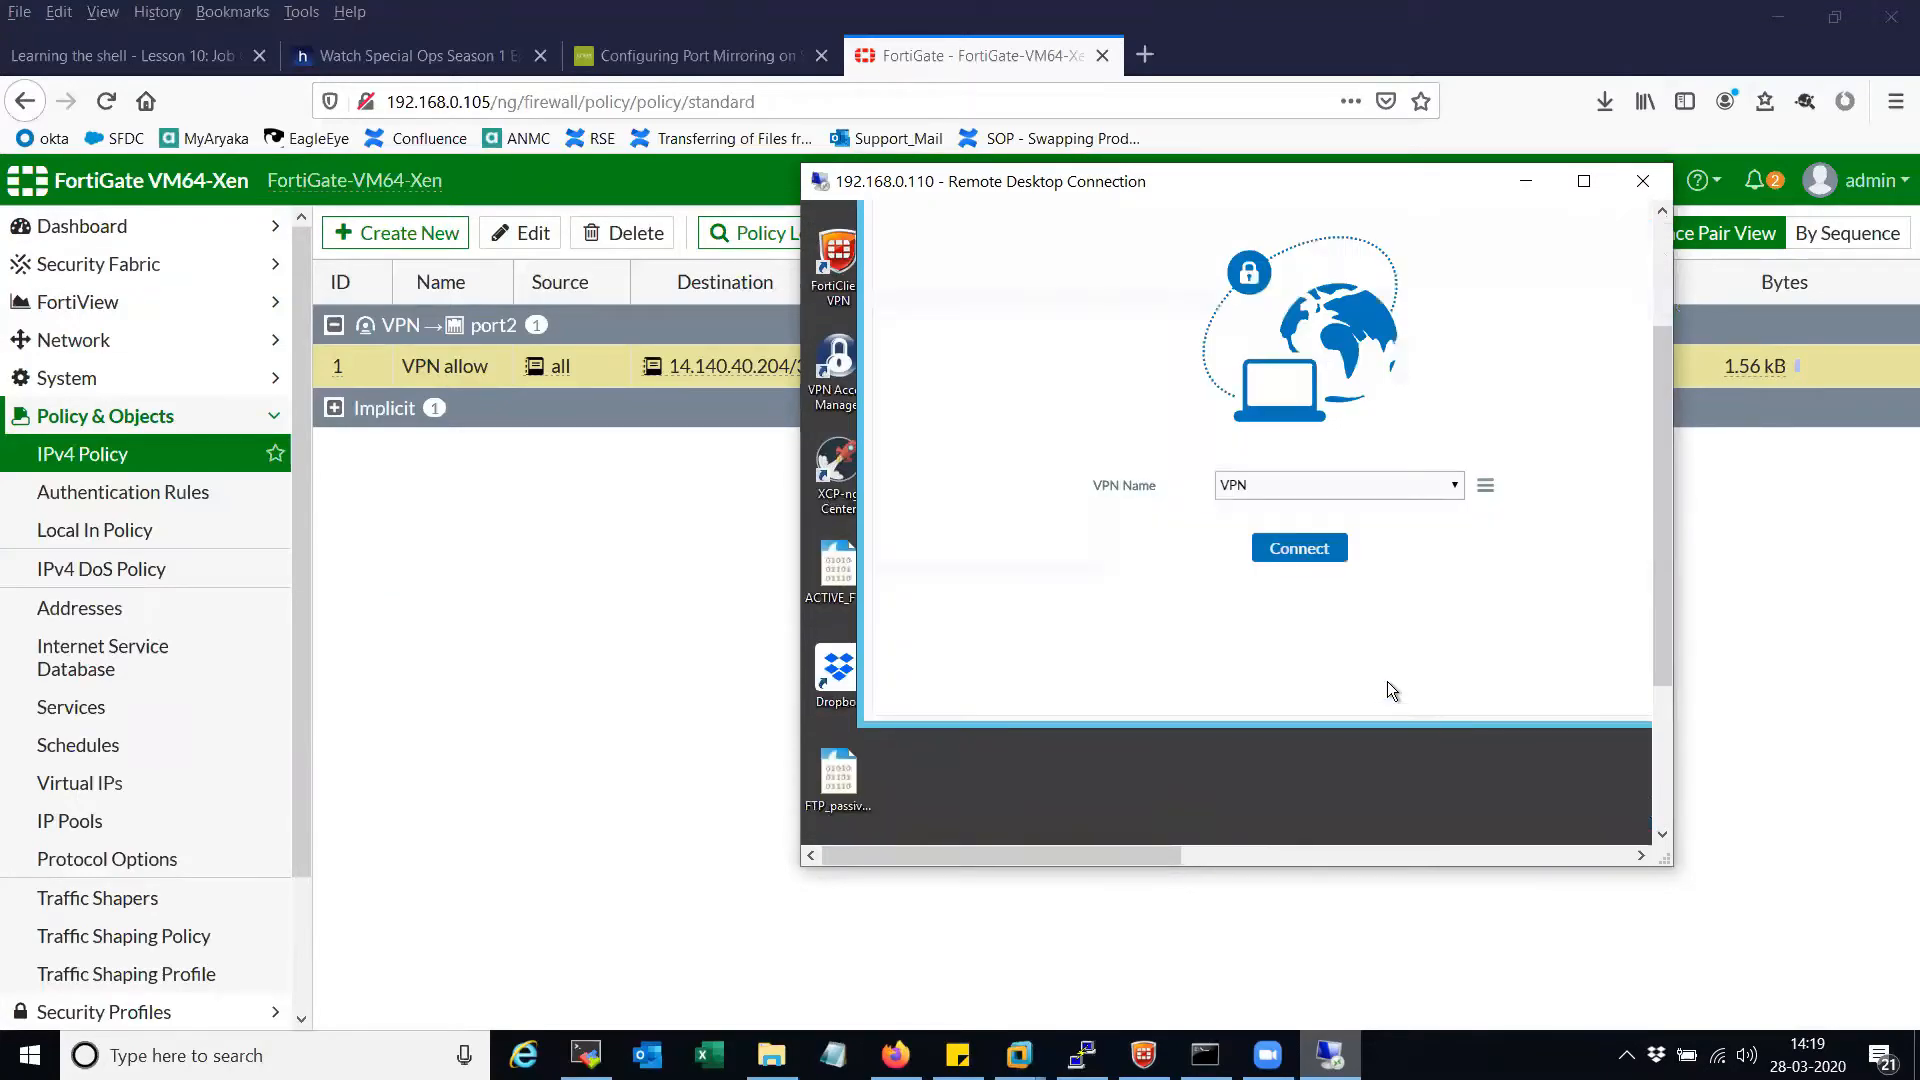
- Connect the remote FortiClient to "VPN" and check its bytes received and sent
click(1298, 549)
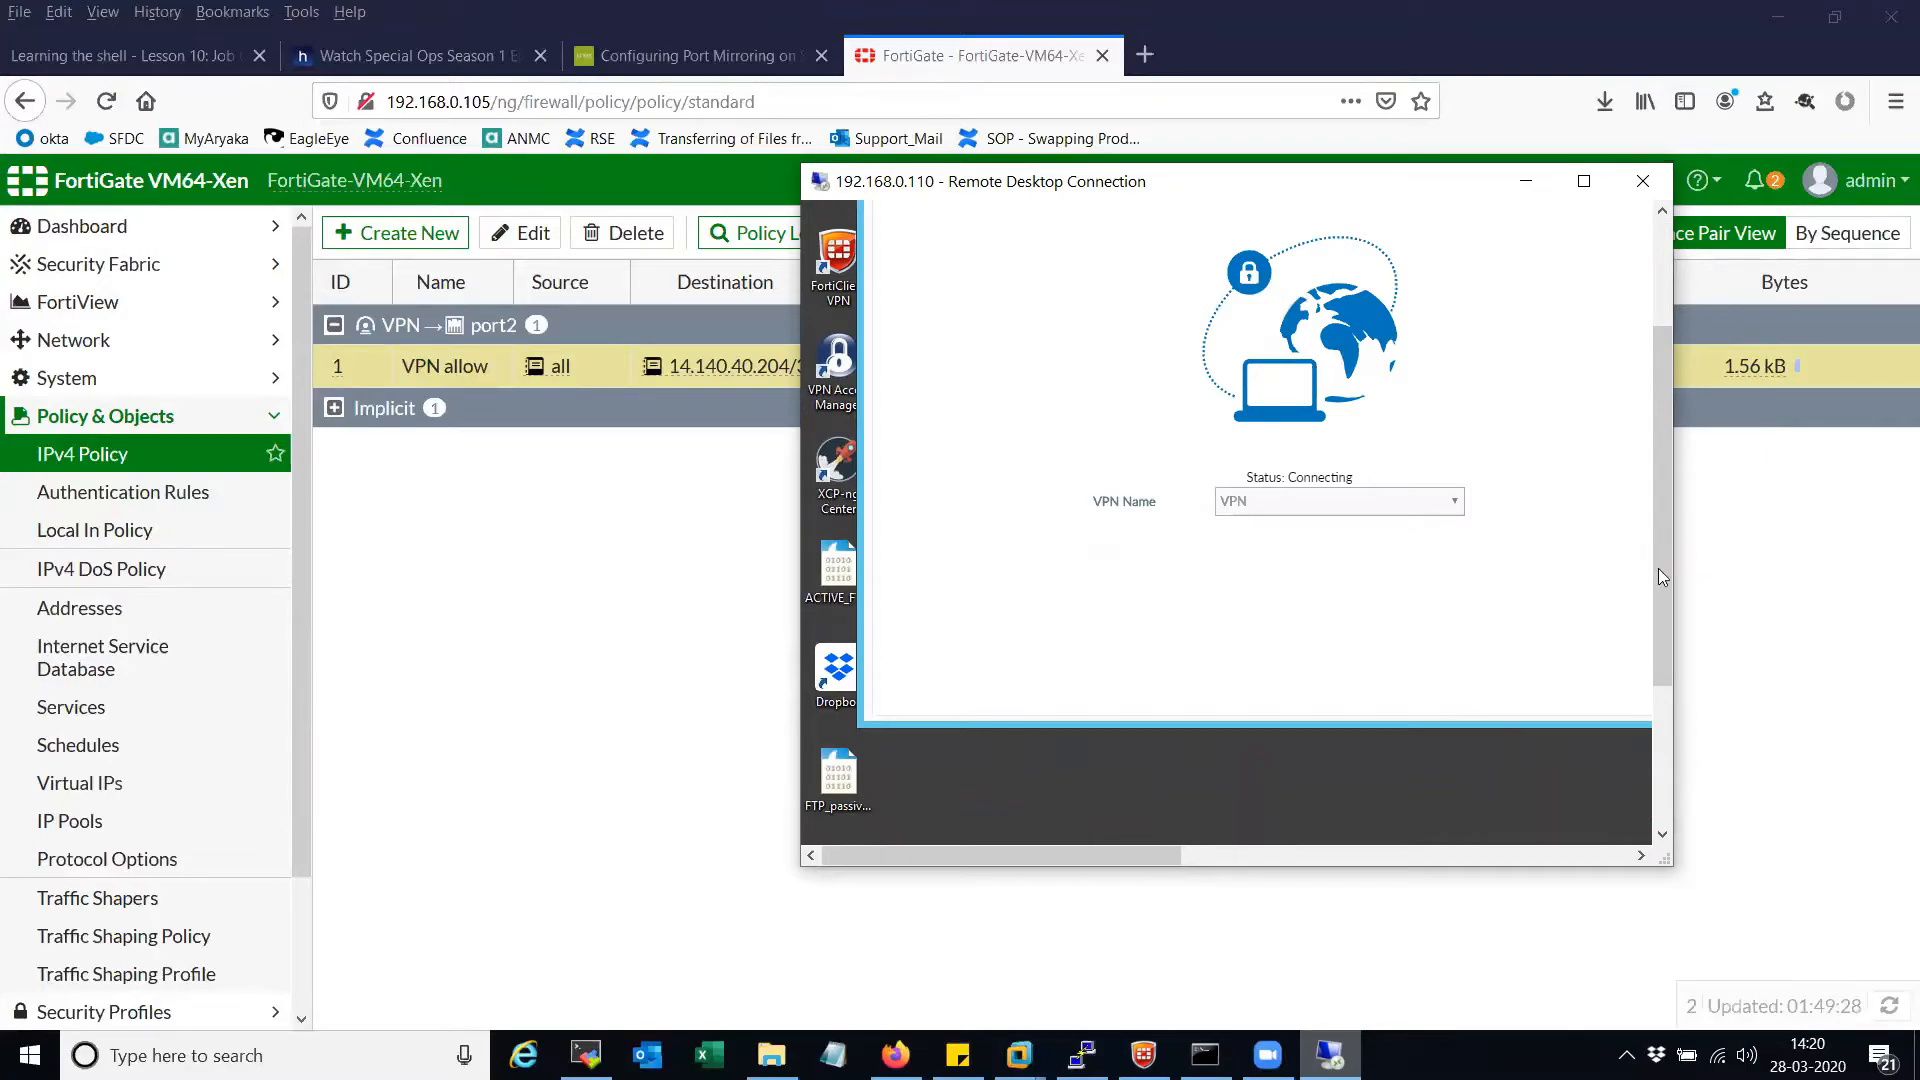
drag(1658, 568, 1651, 506)
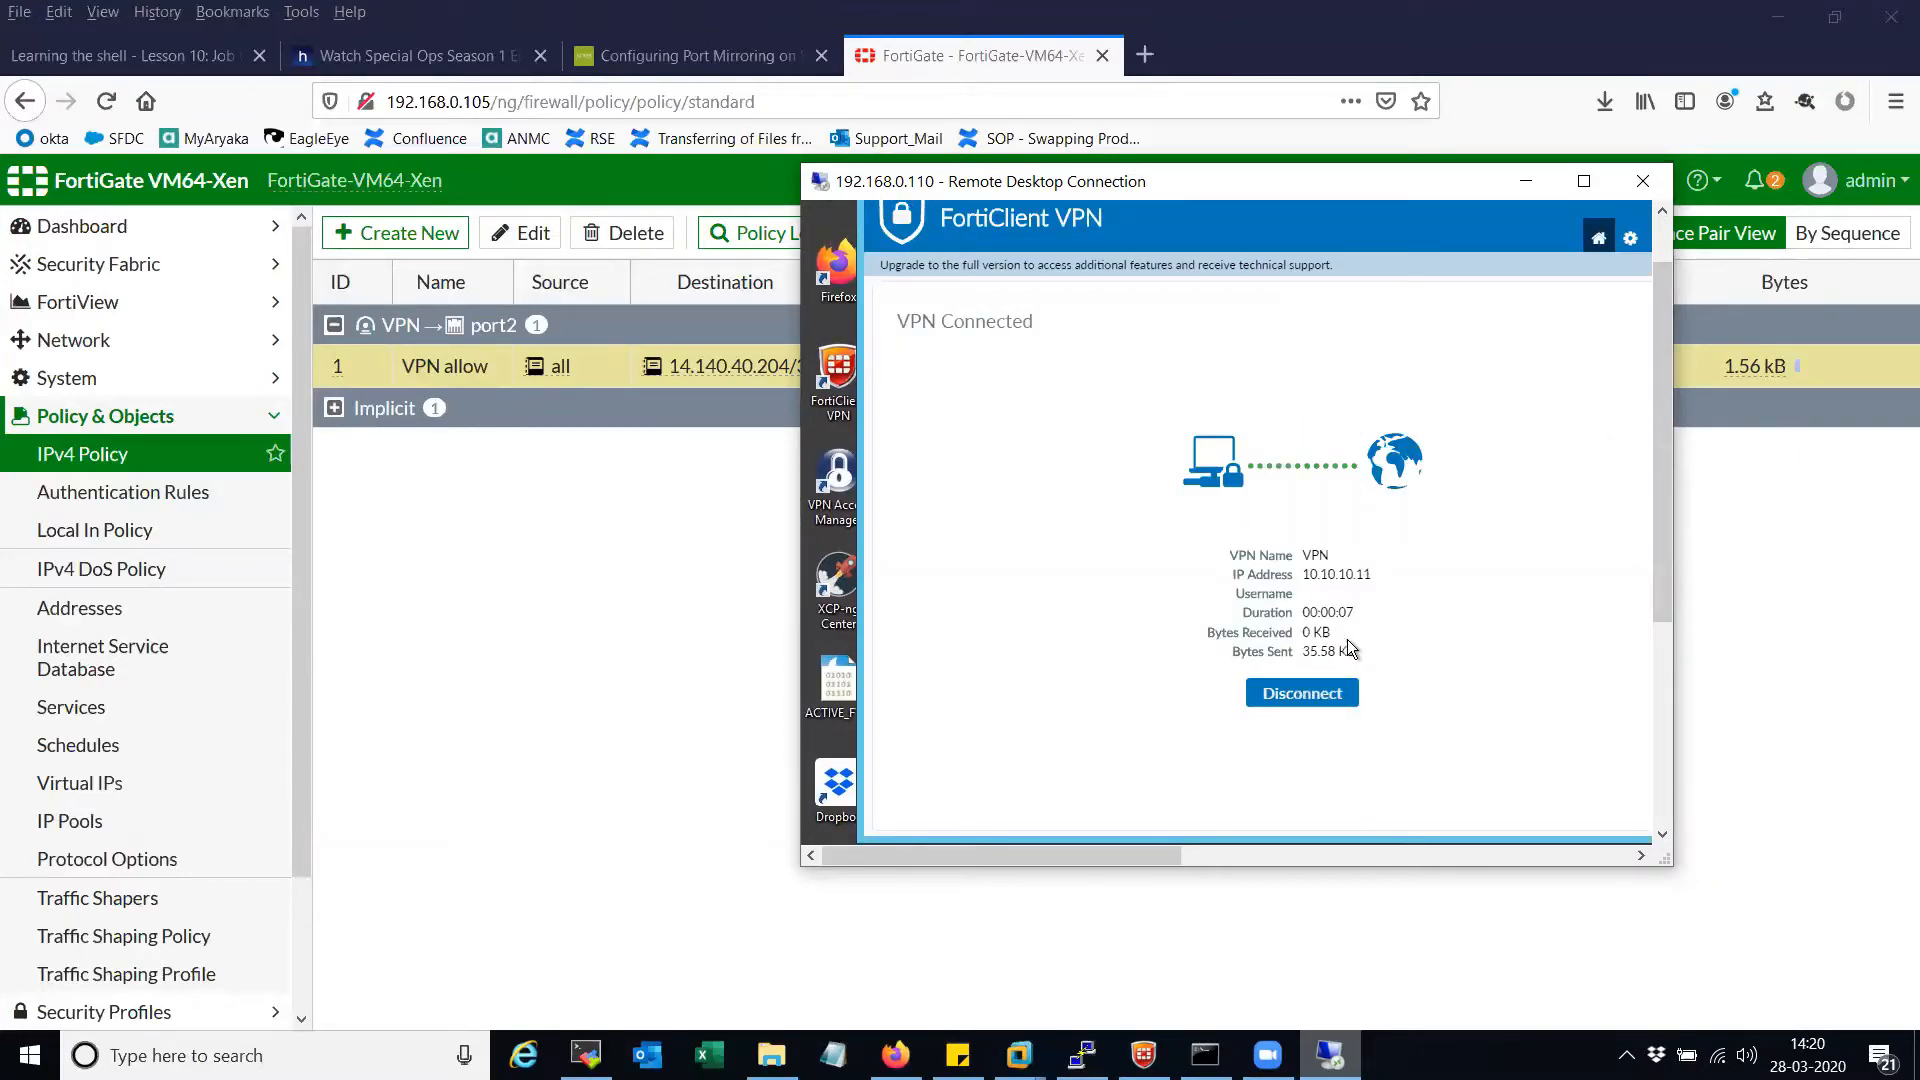
drag(1299, 651, 1192, 621)
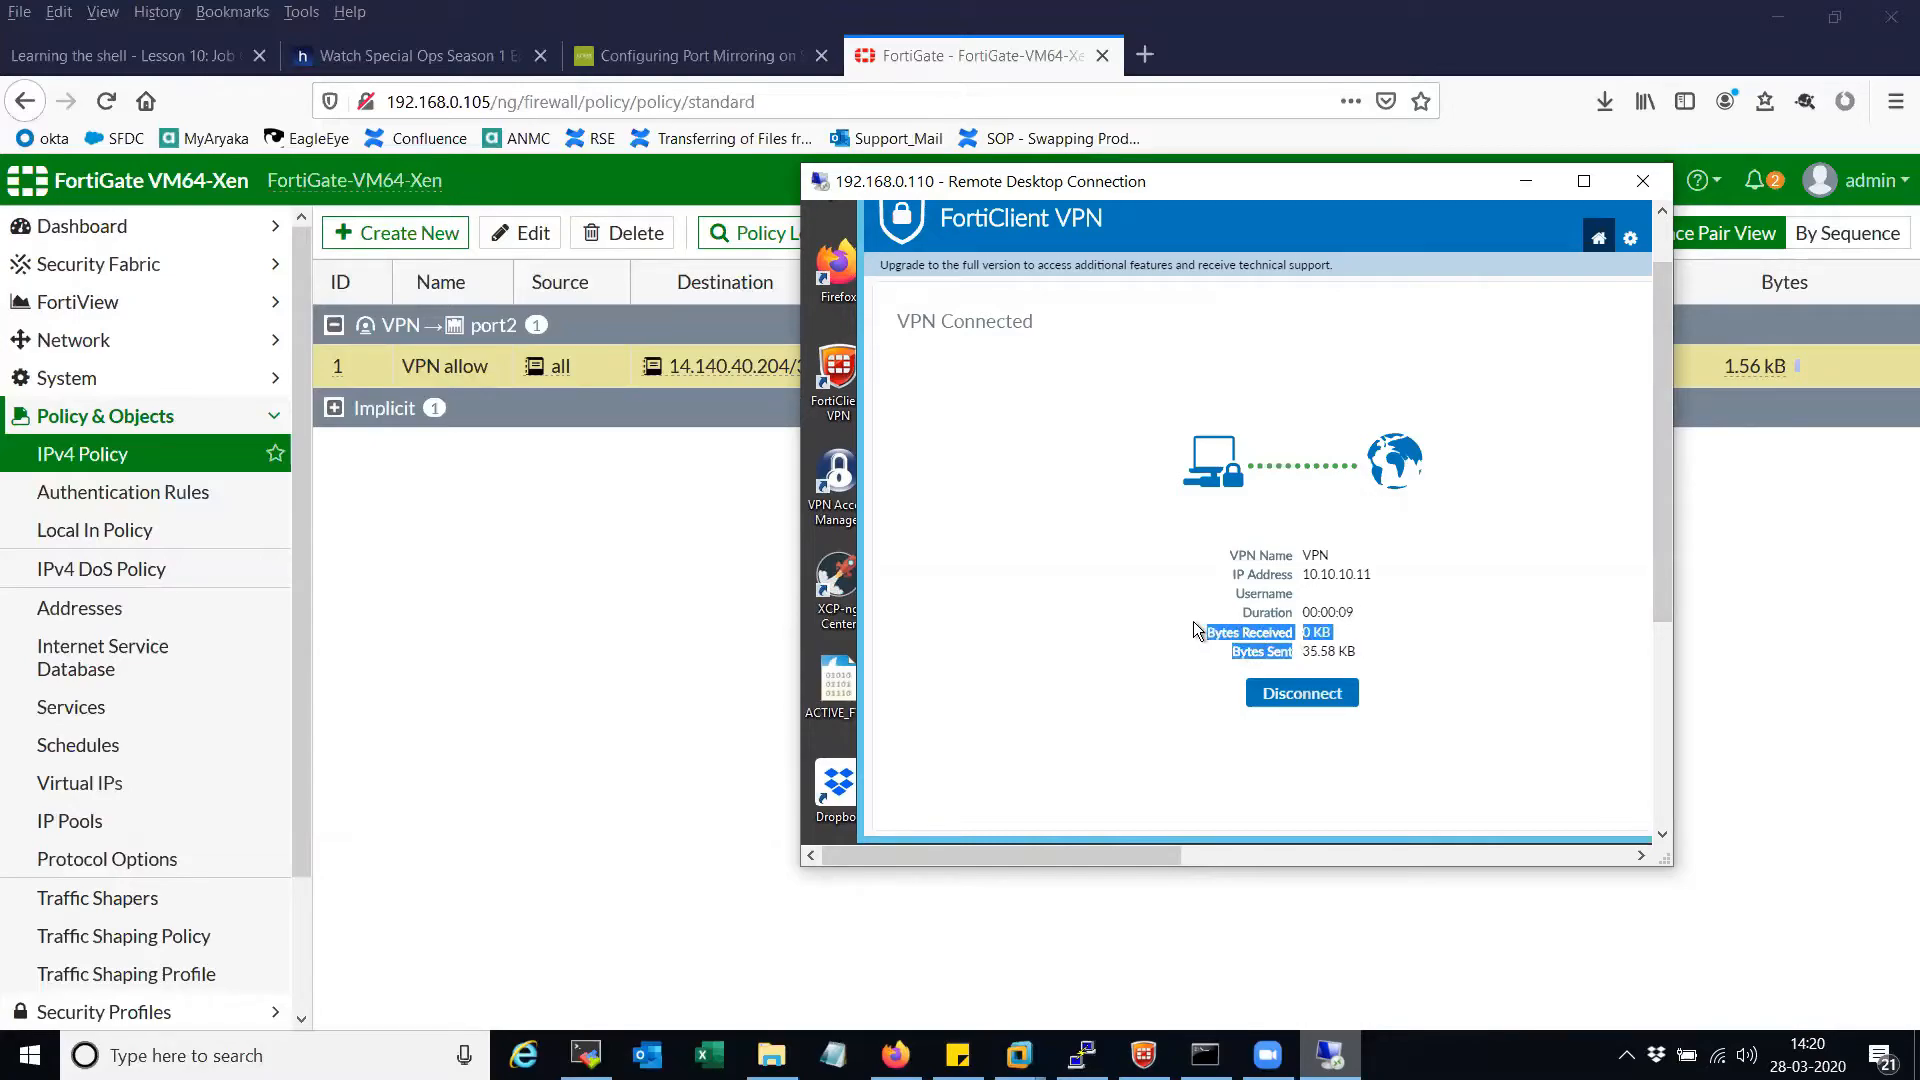
click(1088, 615)
- Show the remote session full screen and stop the continuous ping to 192.168.0.100 in its Command Prompt
click(1583, 181)
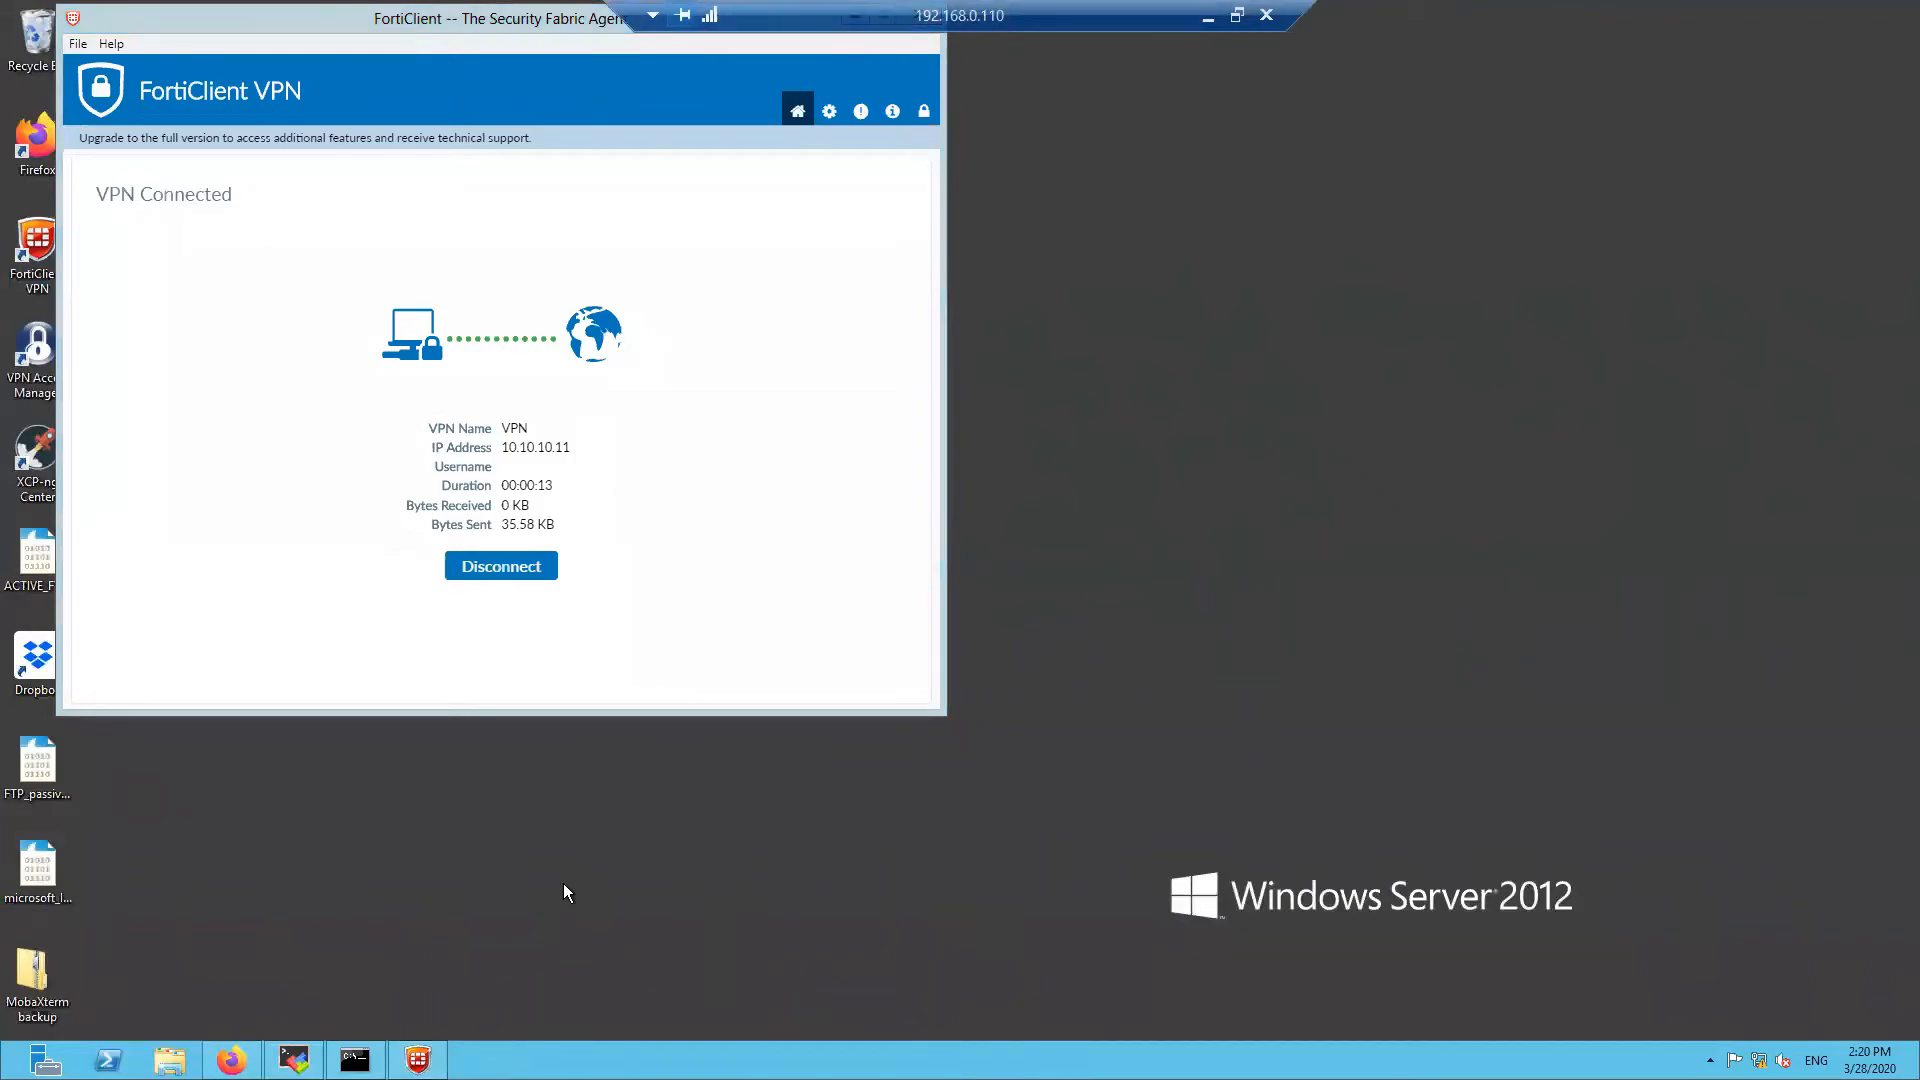
click(355, 1059)
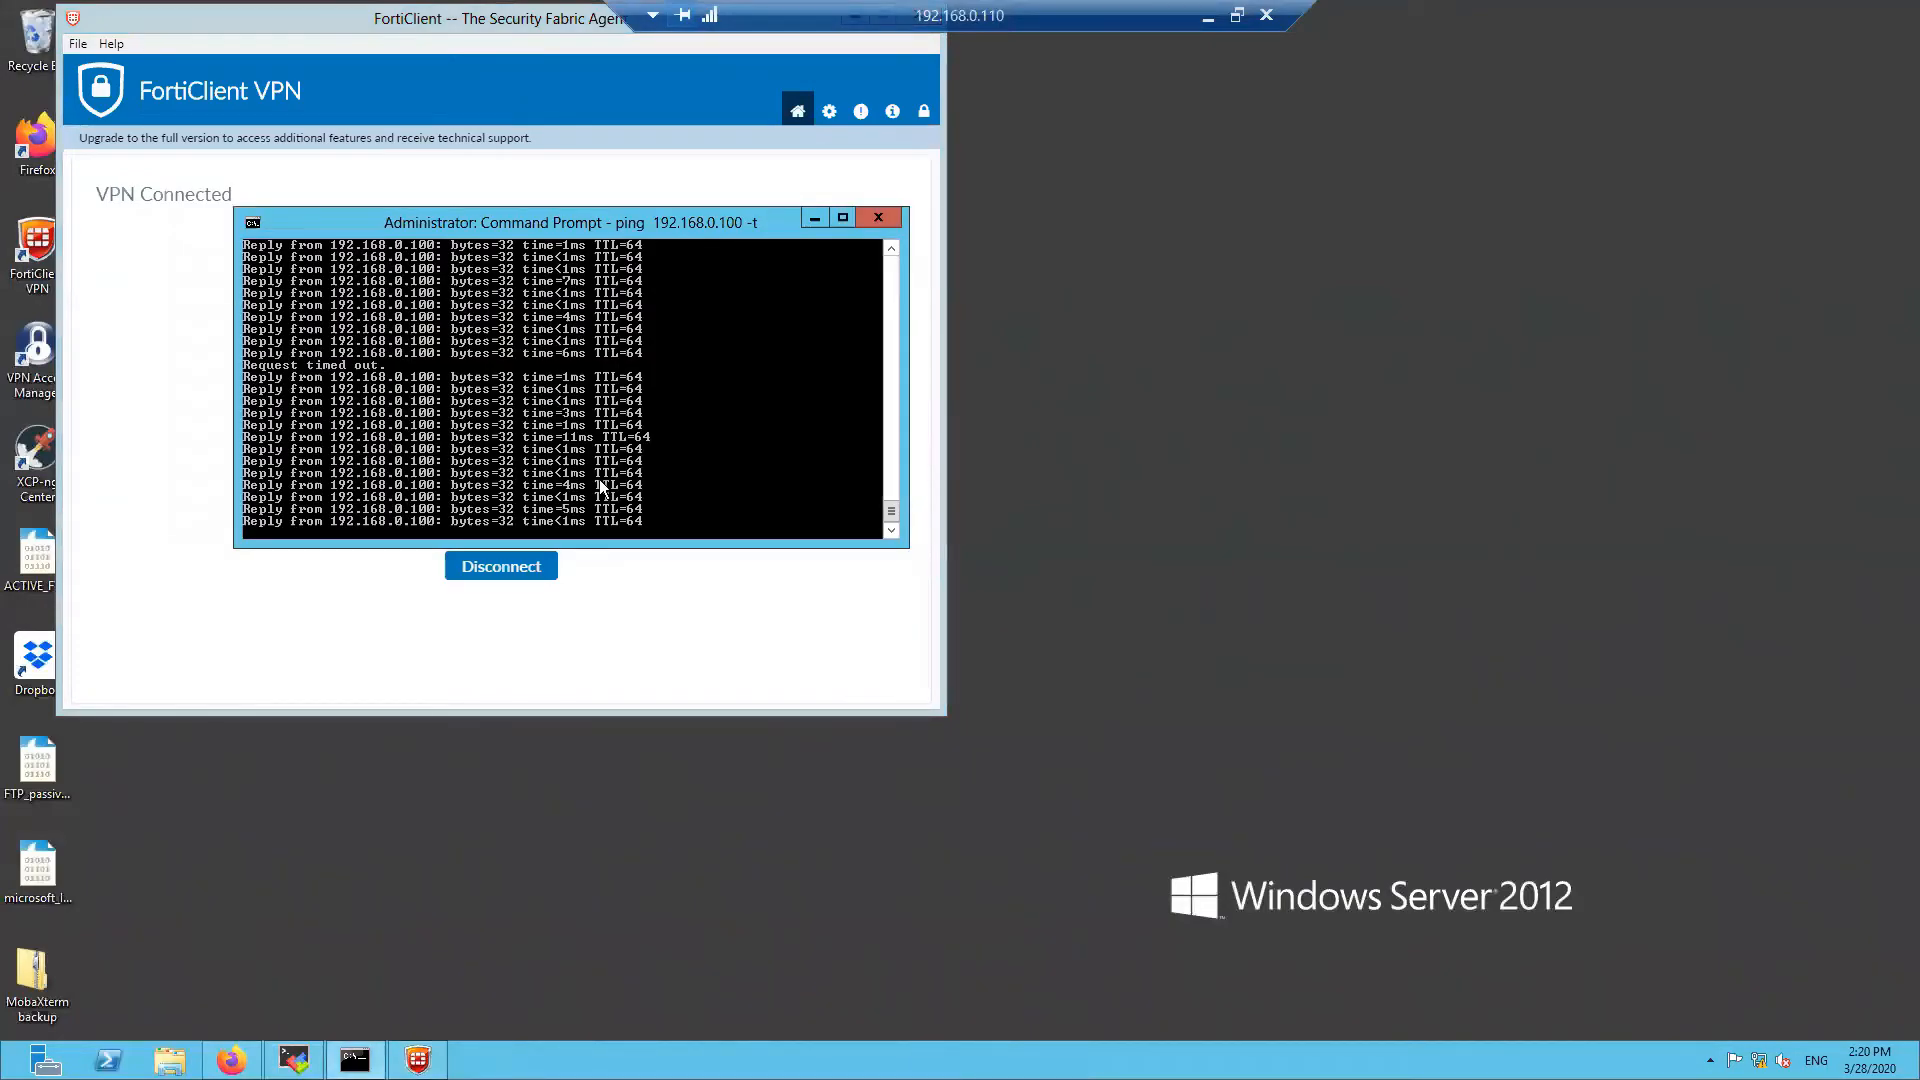
key(ctrl+c)
key(Return)
key(Return)
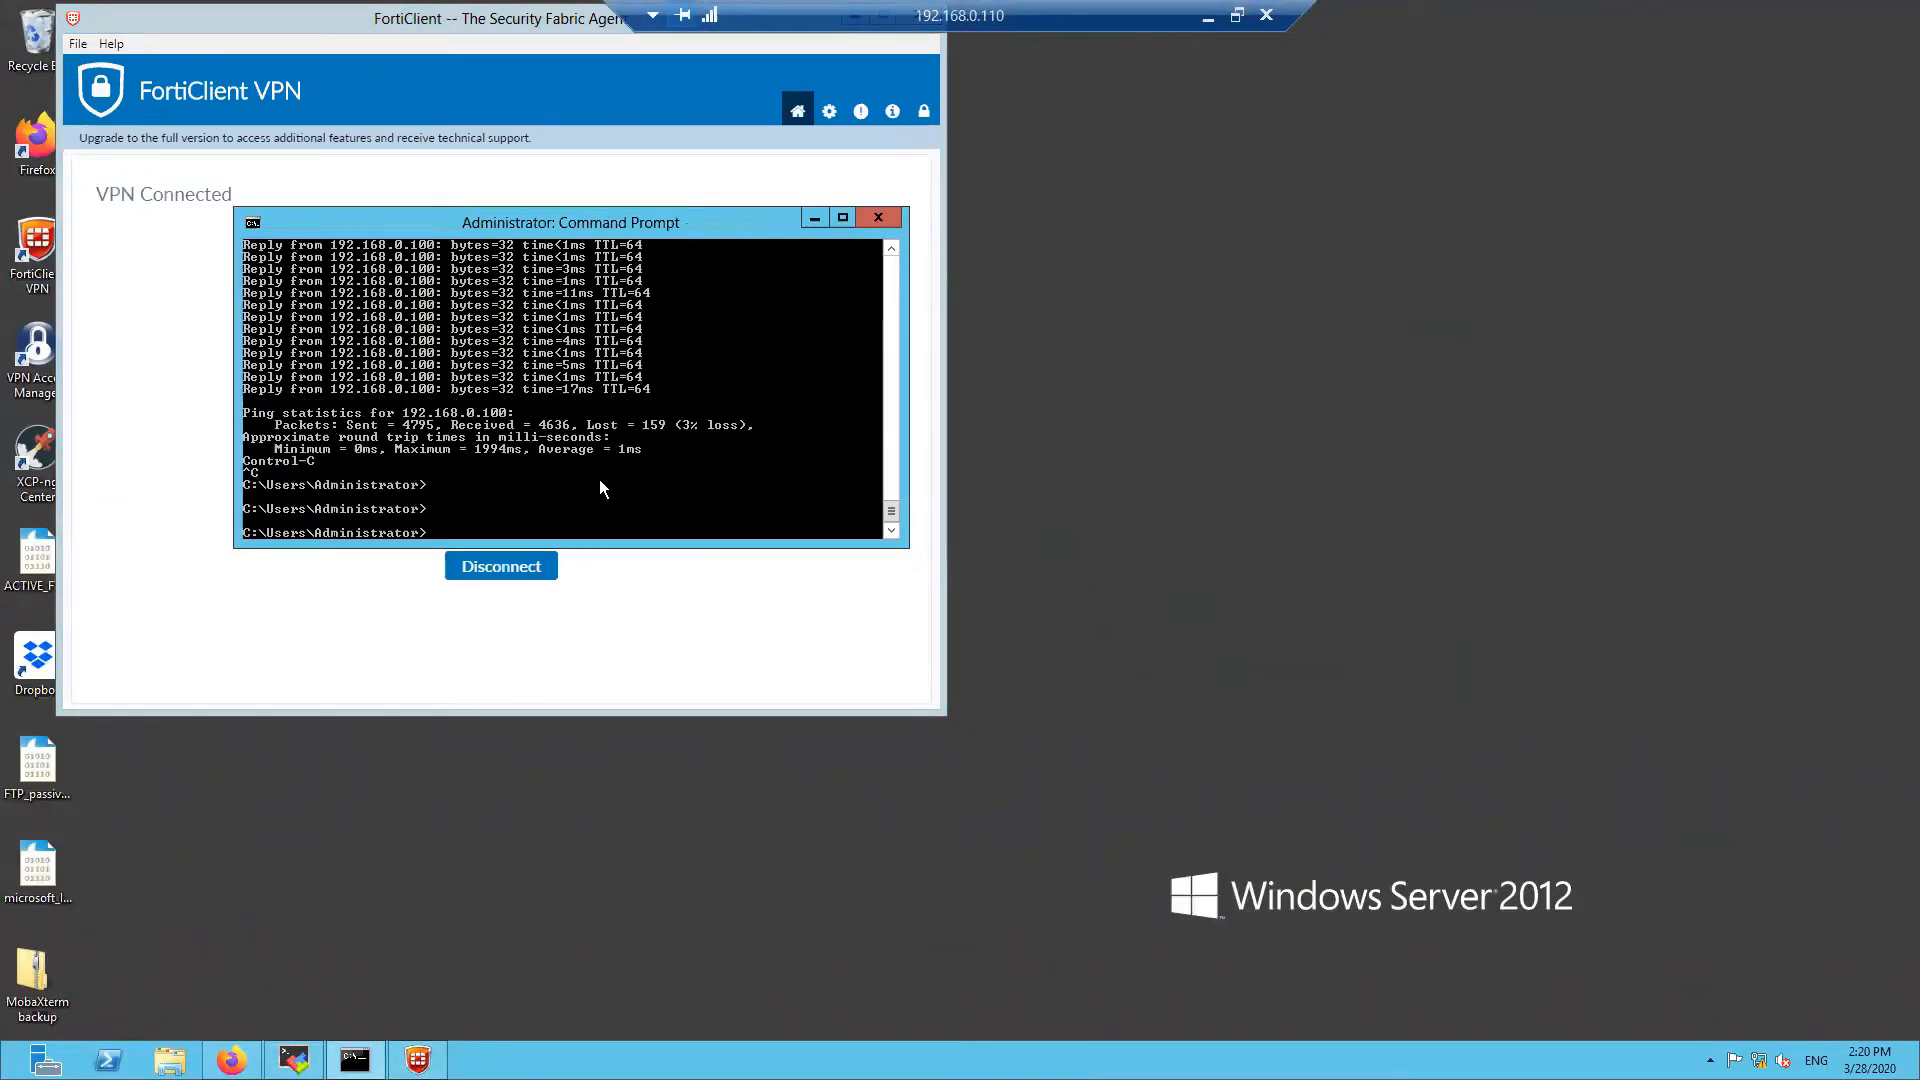
key(ctrl+c)
key(ctrl+c)
key(ctrl+c)
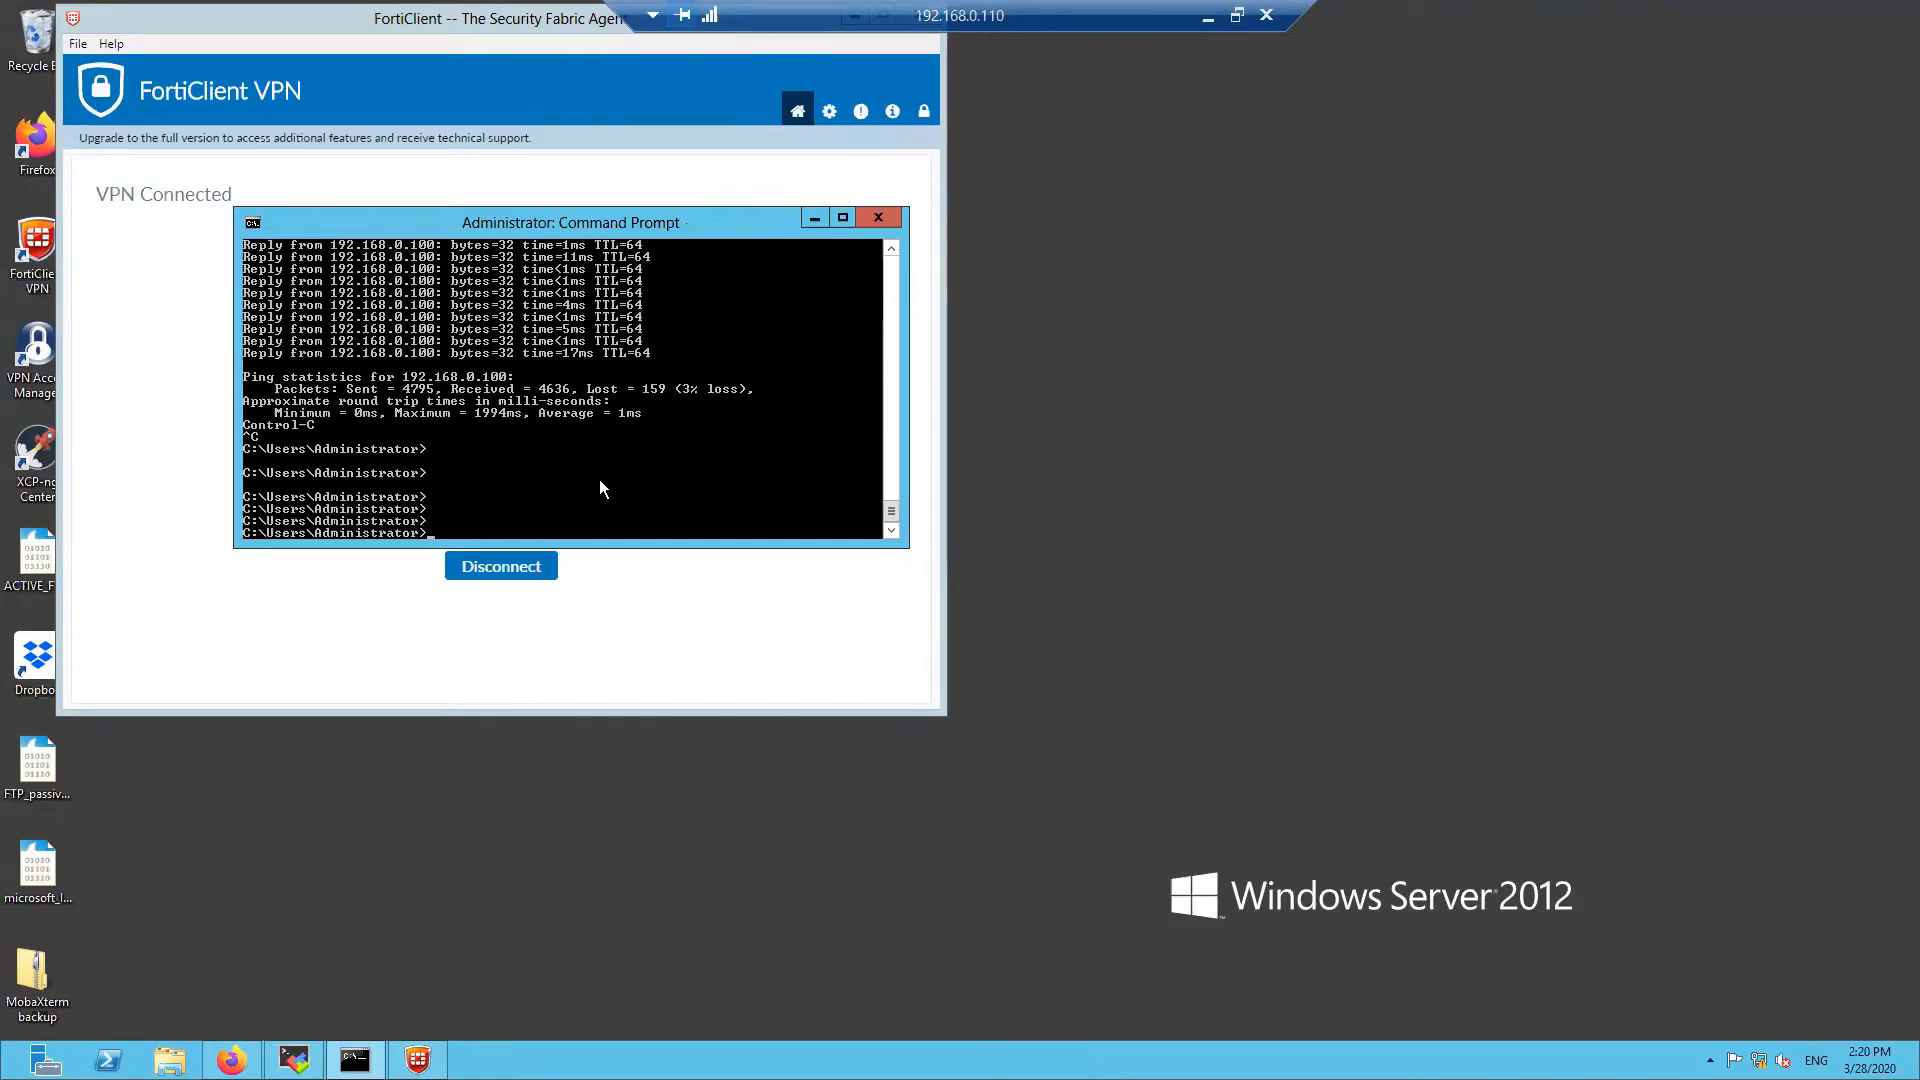
- Run "route print" on the remote server and examine the IPv4 route table for the VPN routes
text(route print)
key(Return)
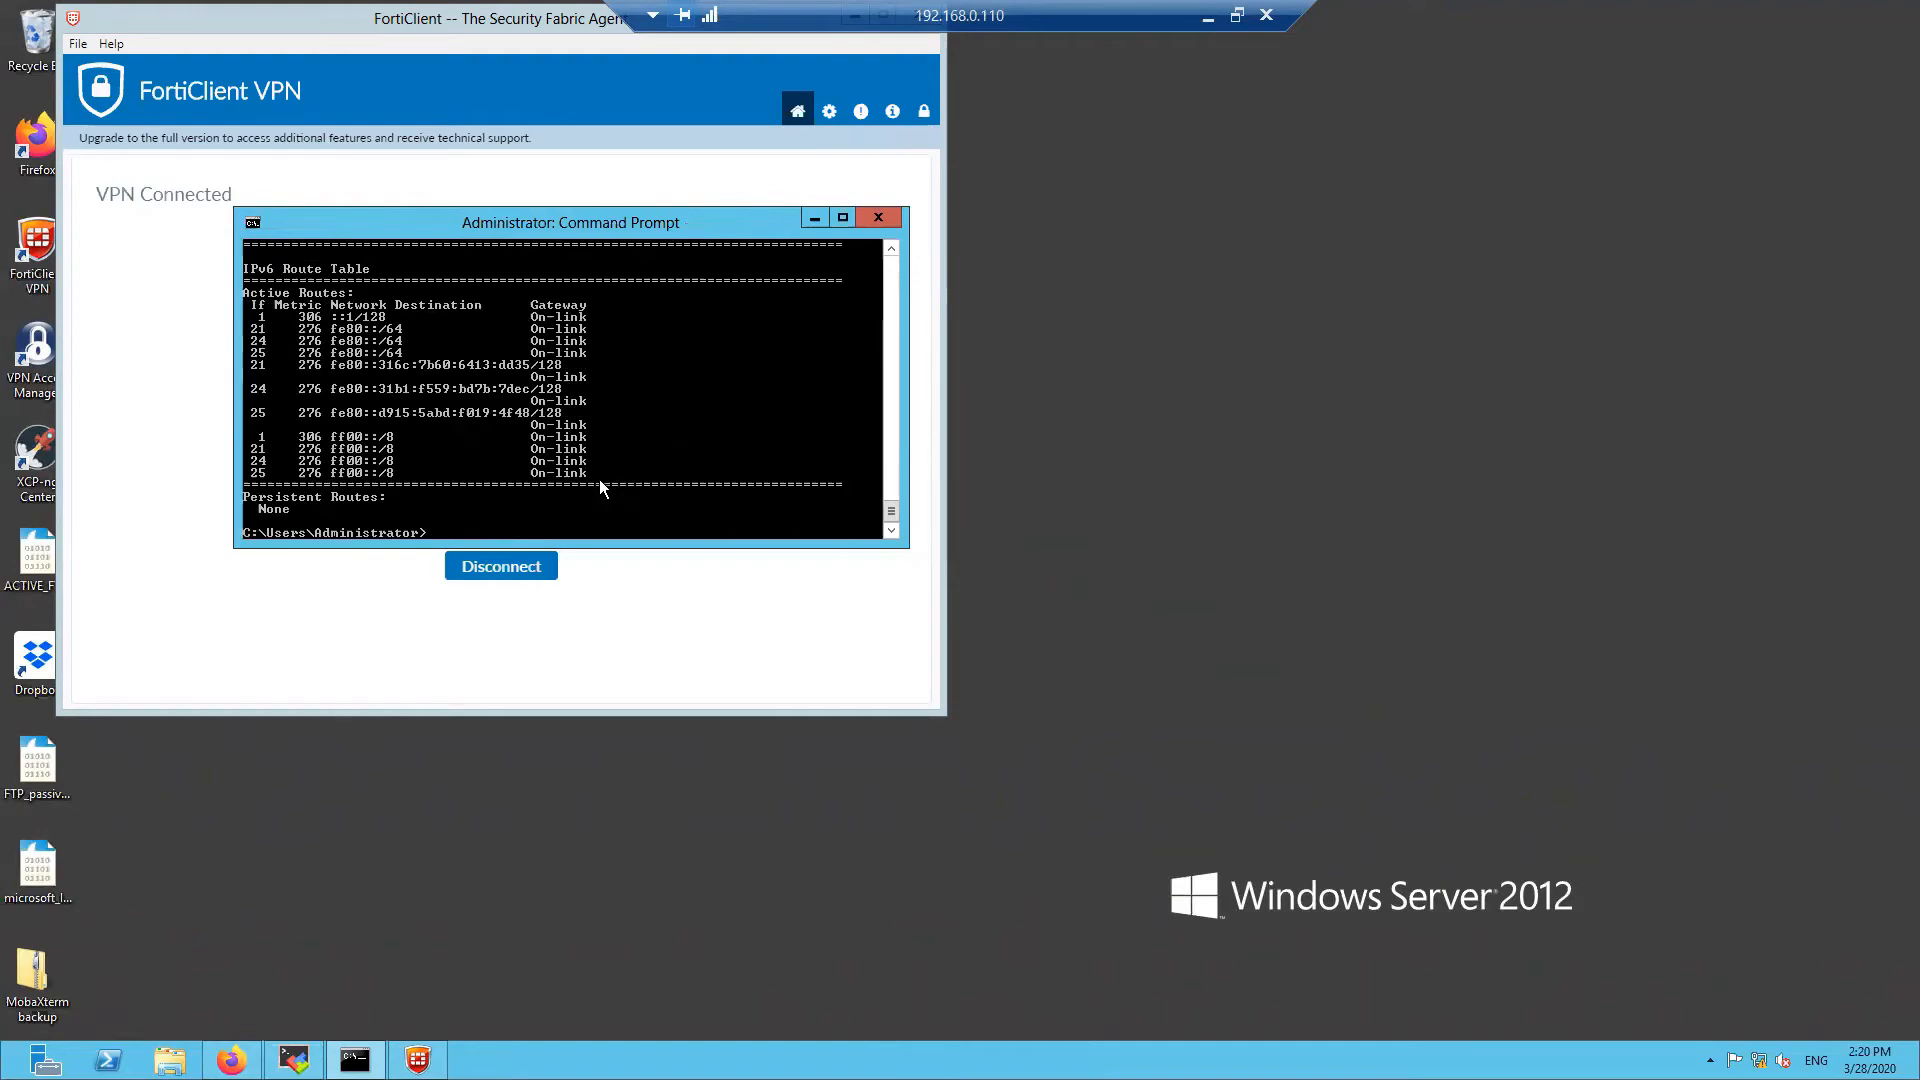
scroll(490, 489, up, 5)
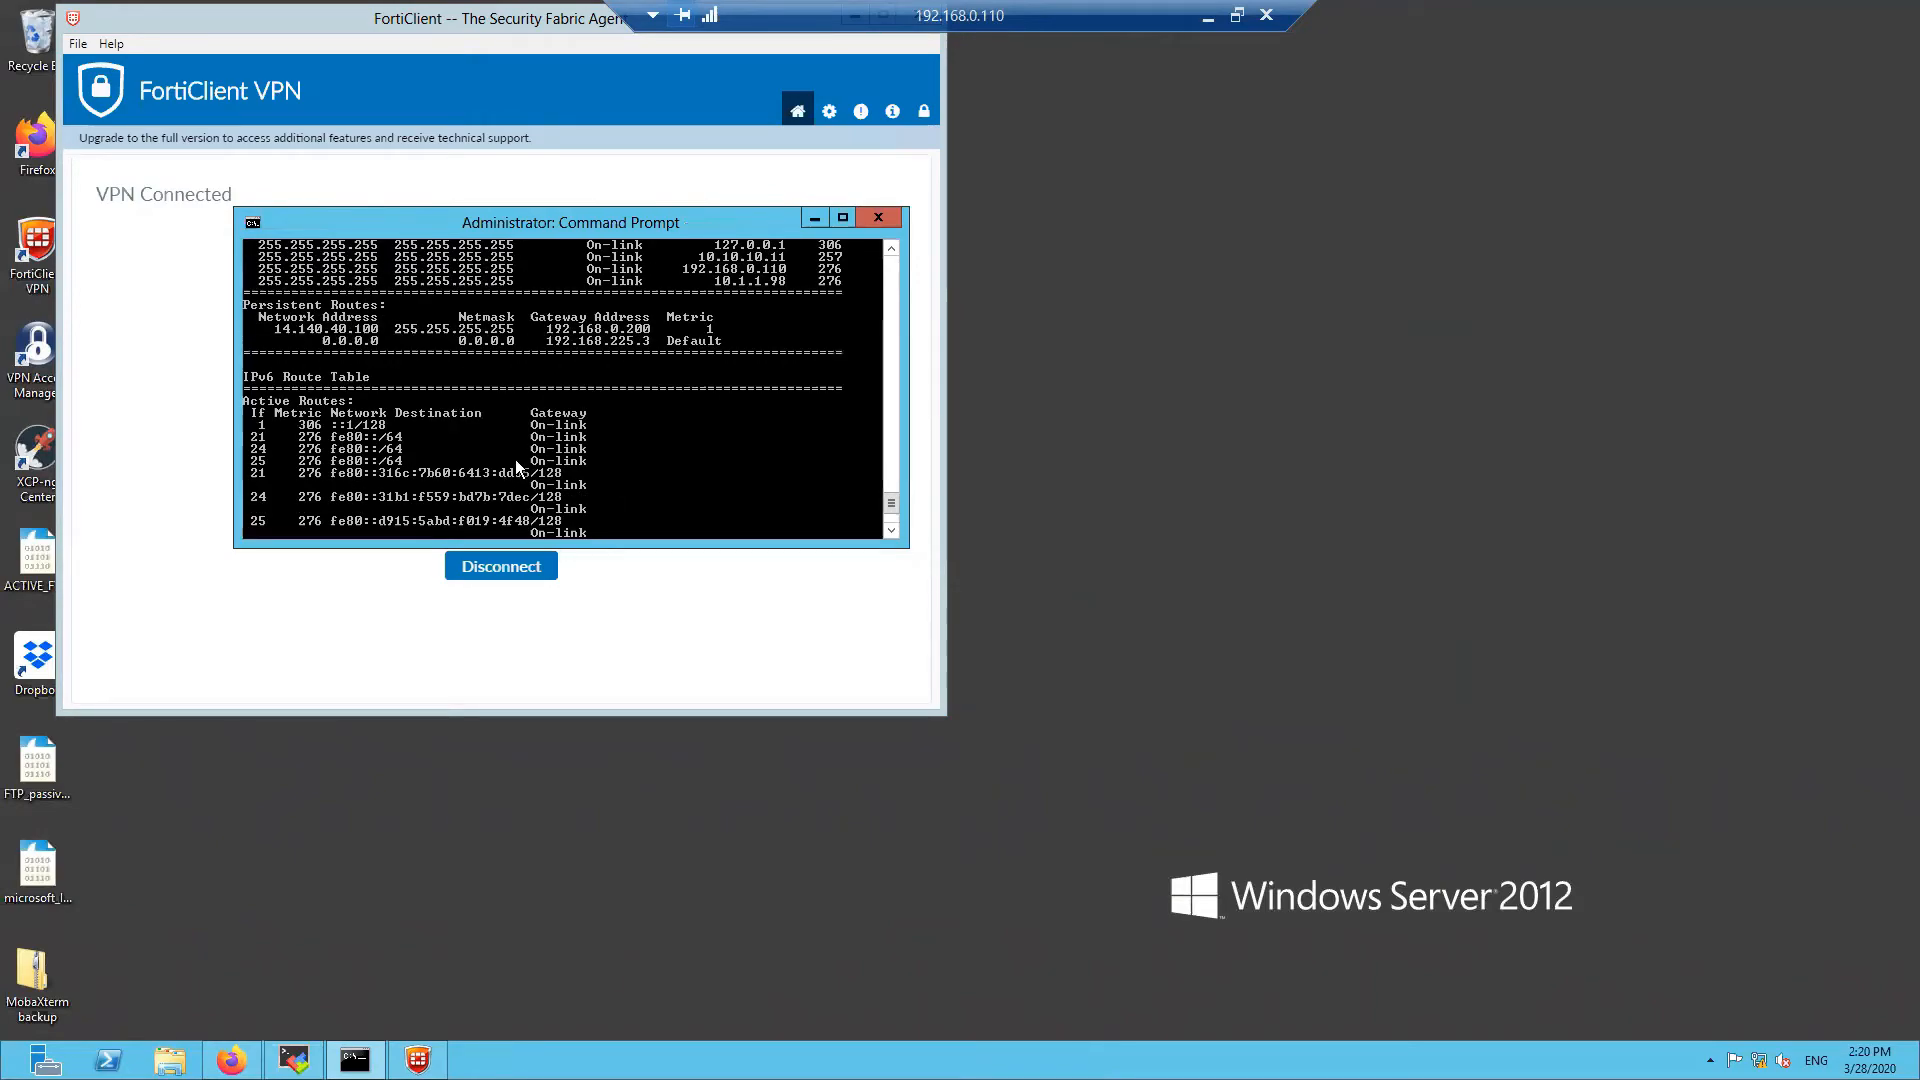
scroll(514, 459, up, 10)
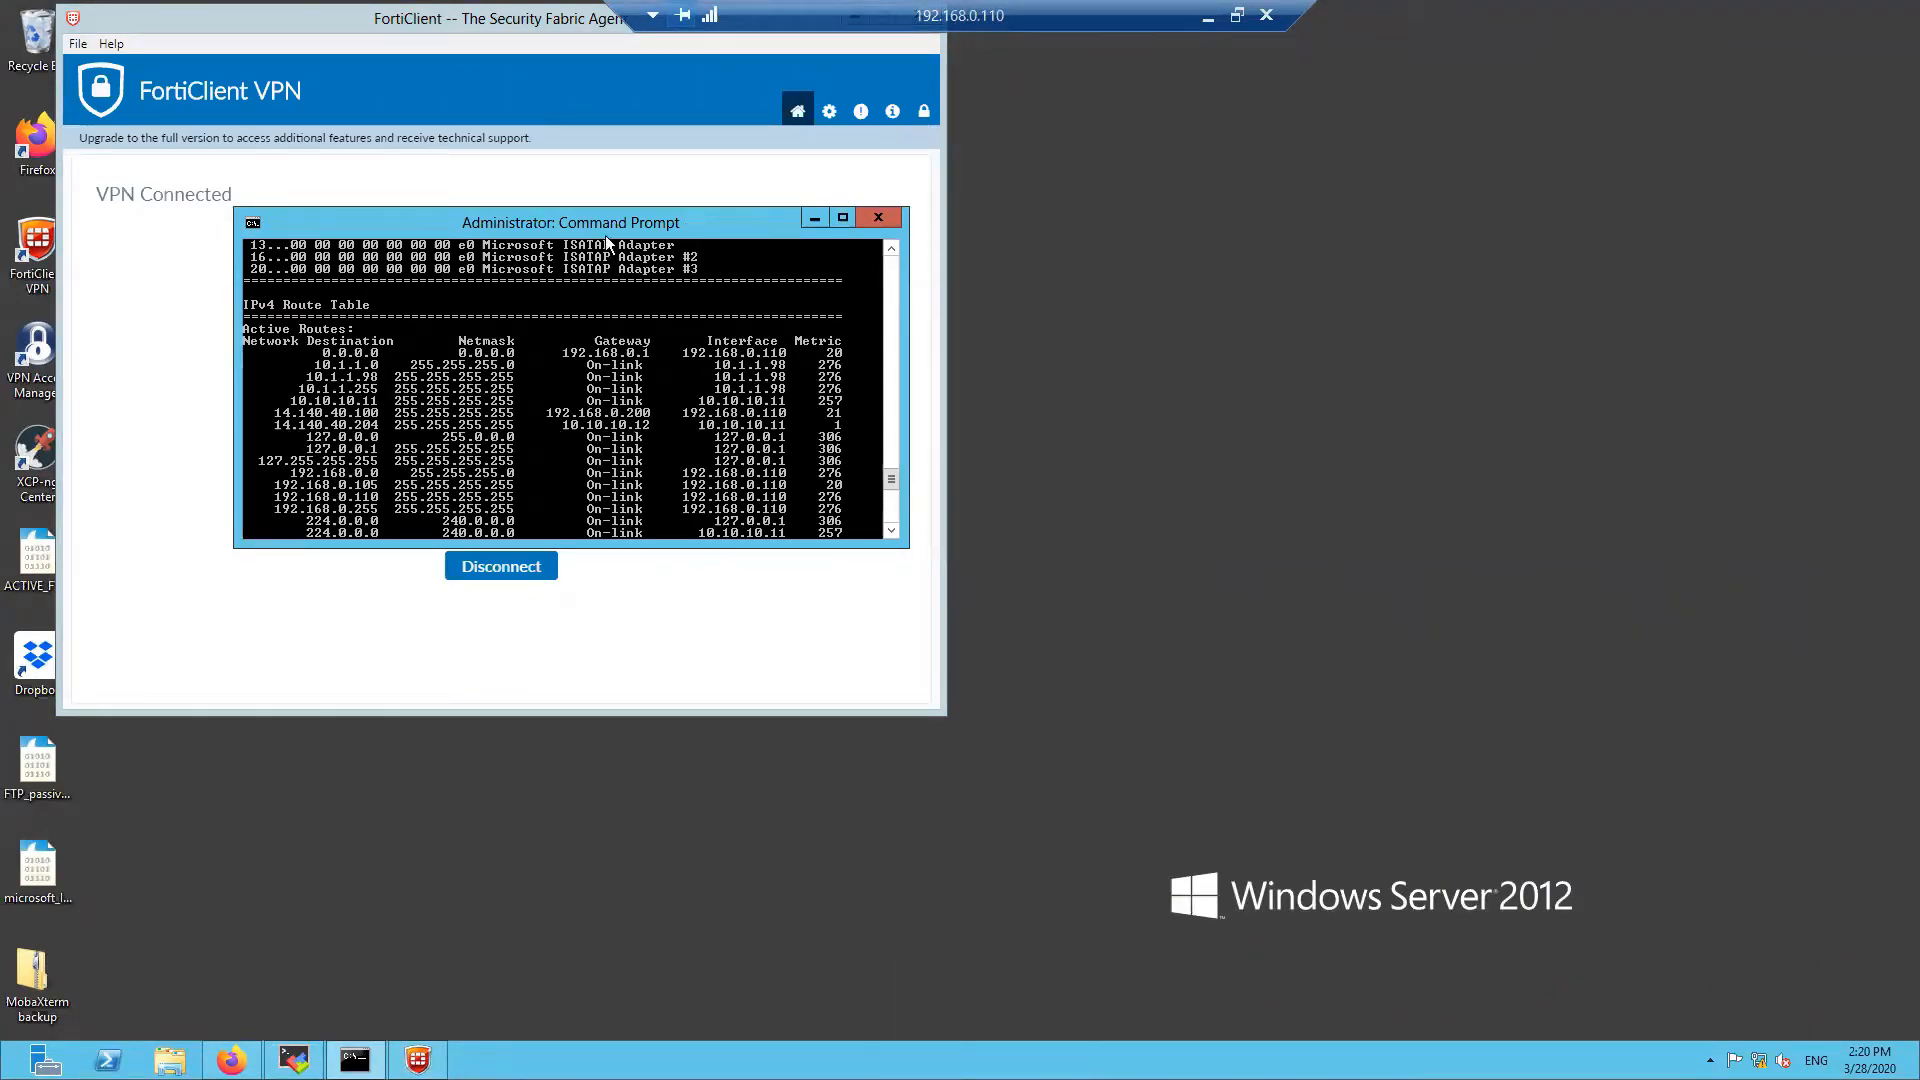
- Move the Command Prompt clear of the remote FortiClient window and check the VPN's assigned IP address
drag(605, 222, 1194, 439)
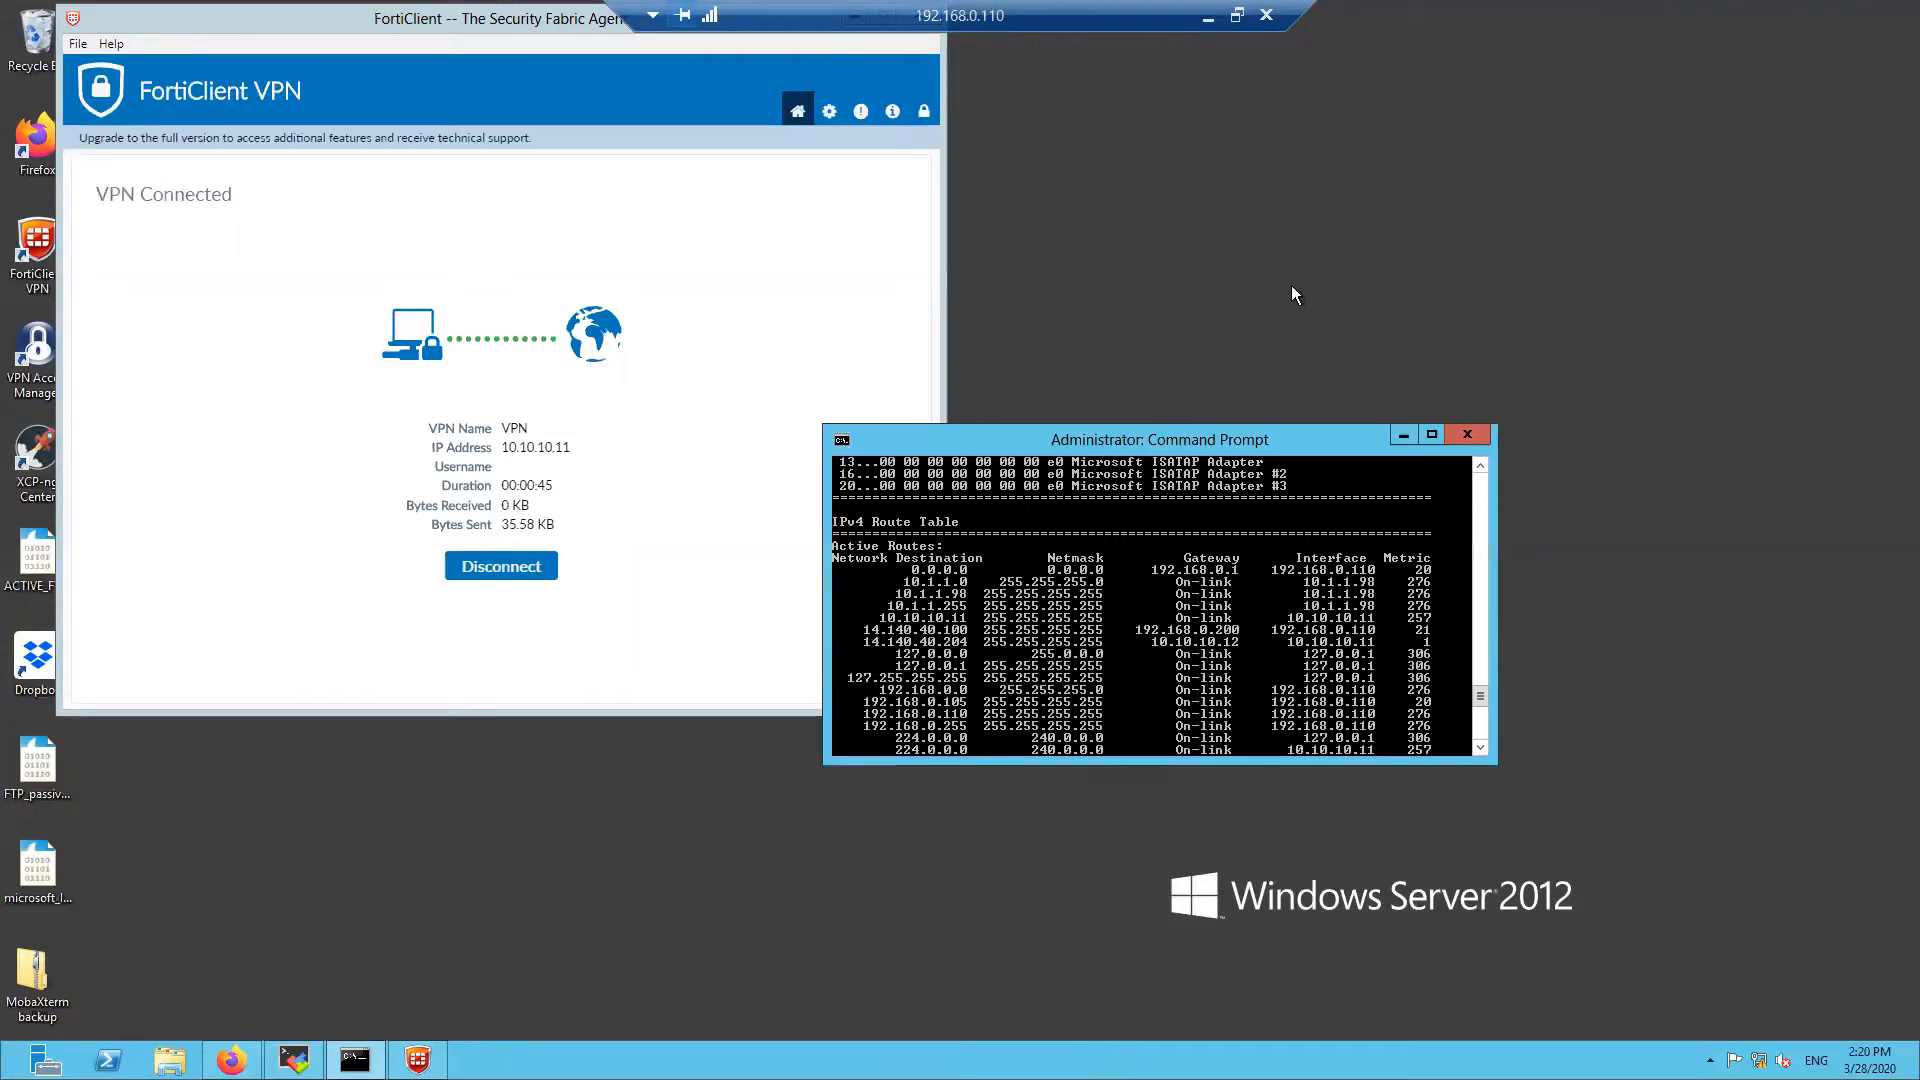
drag(1291, 287, 1258, 232)
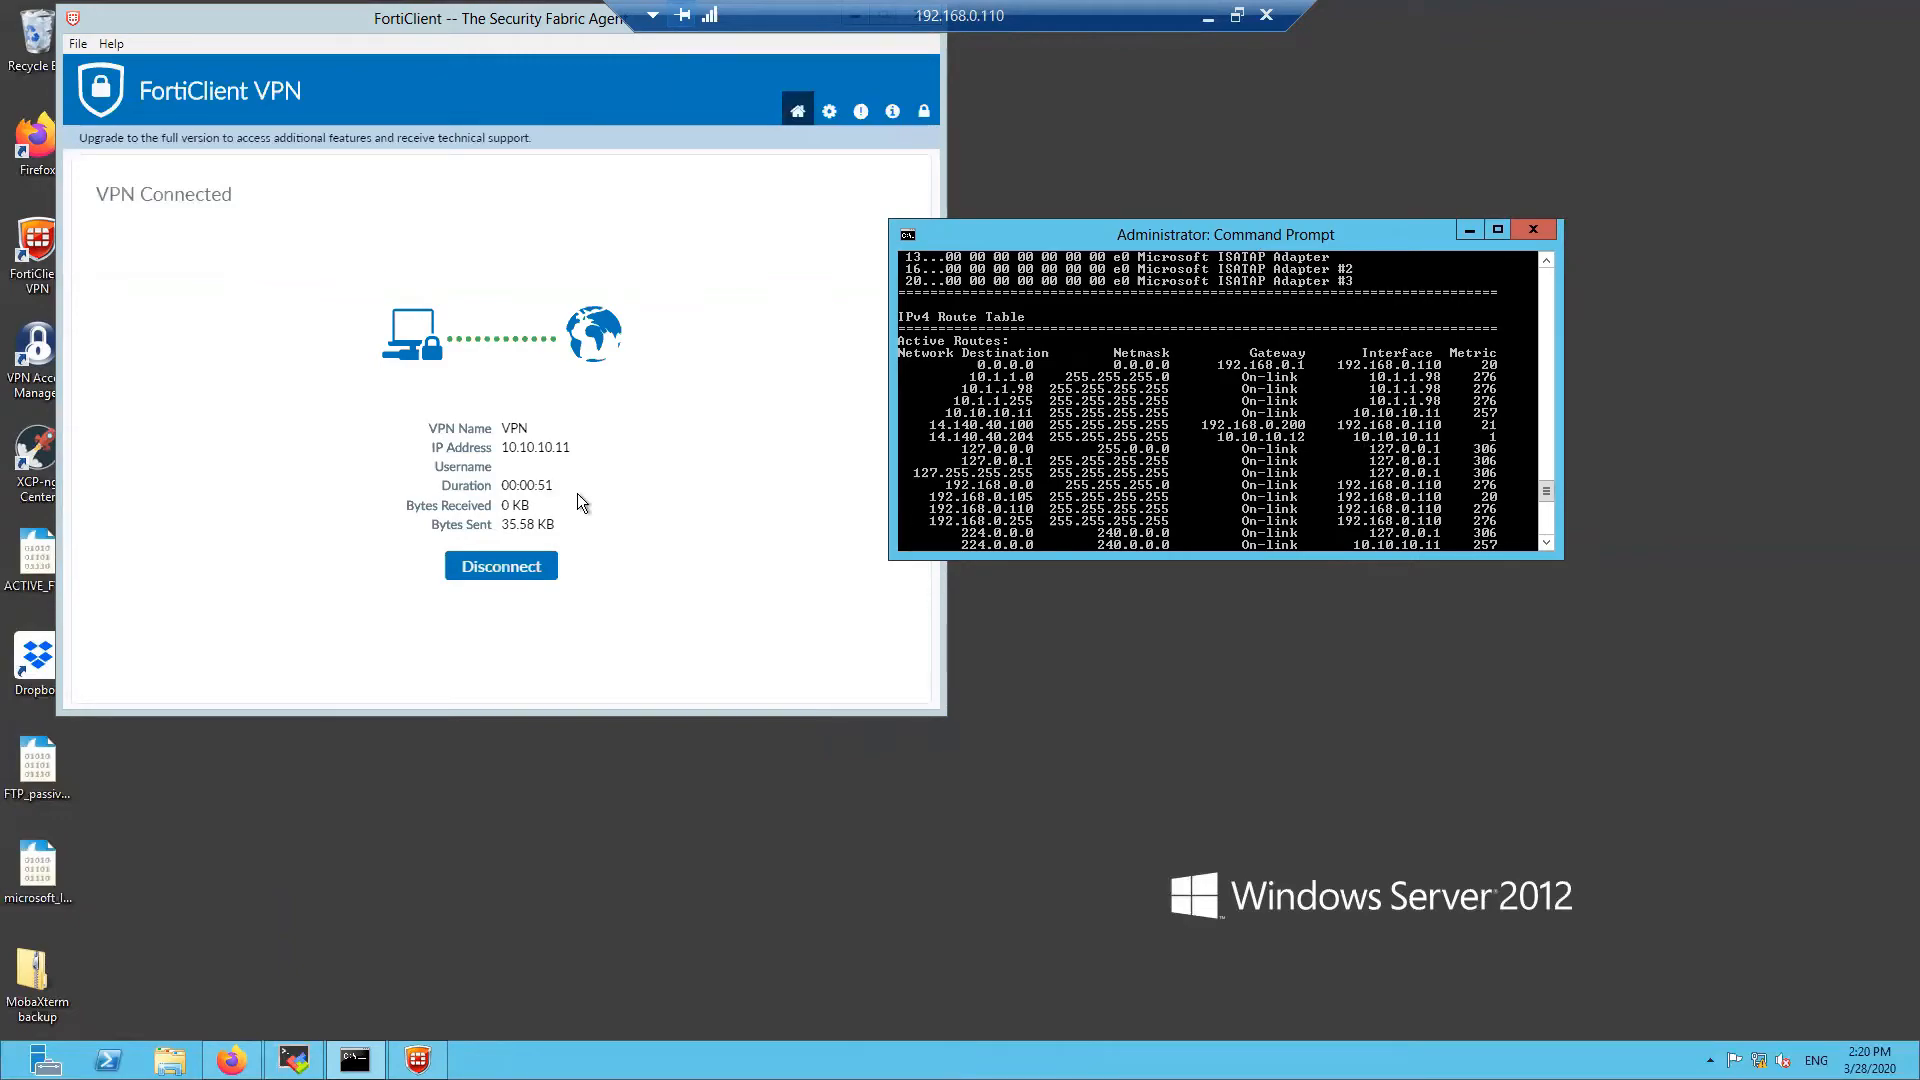
drag(502, 447, 574, 446)
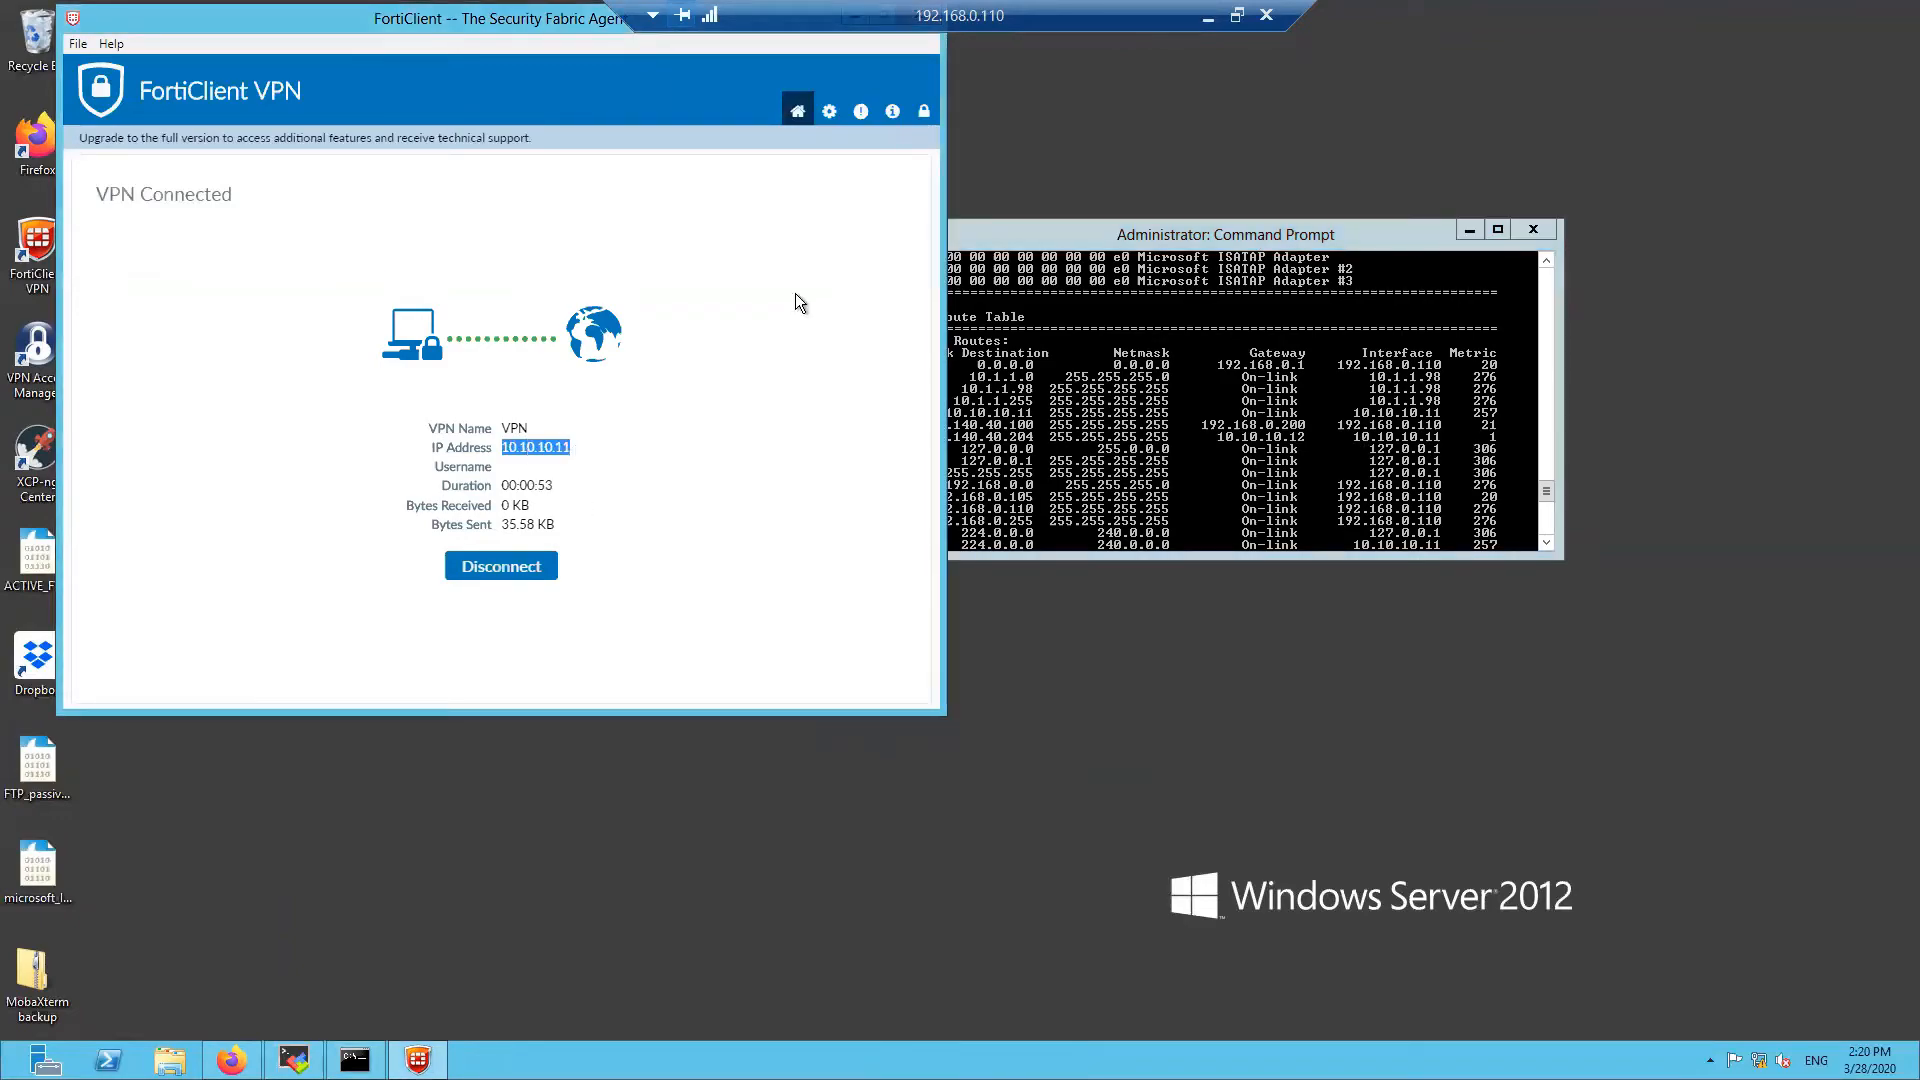
- Take the remote session out of full screen and compare the VPN IP addresses of the local and remote FortiClient
click(1237, 15)
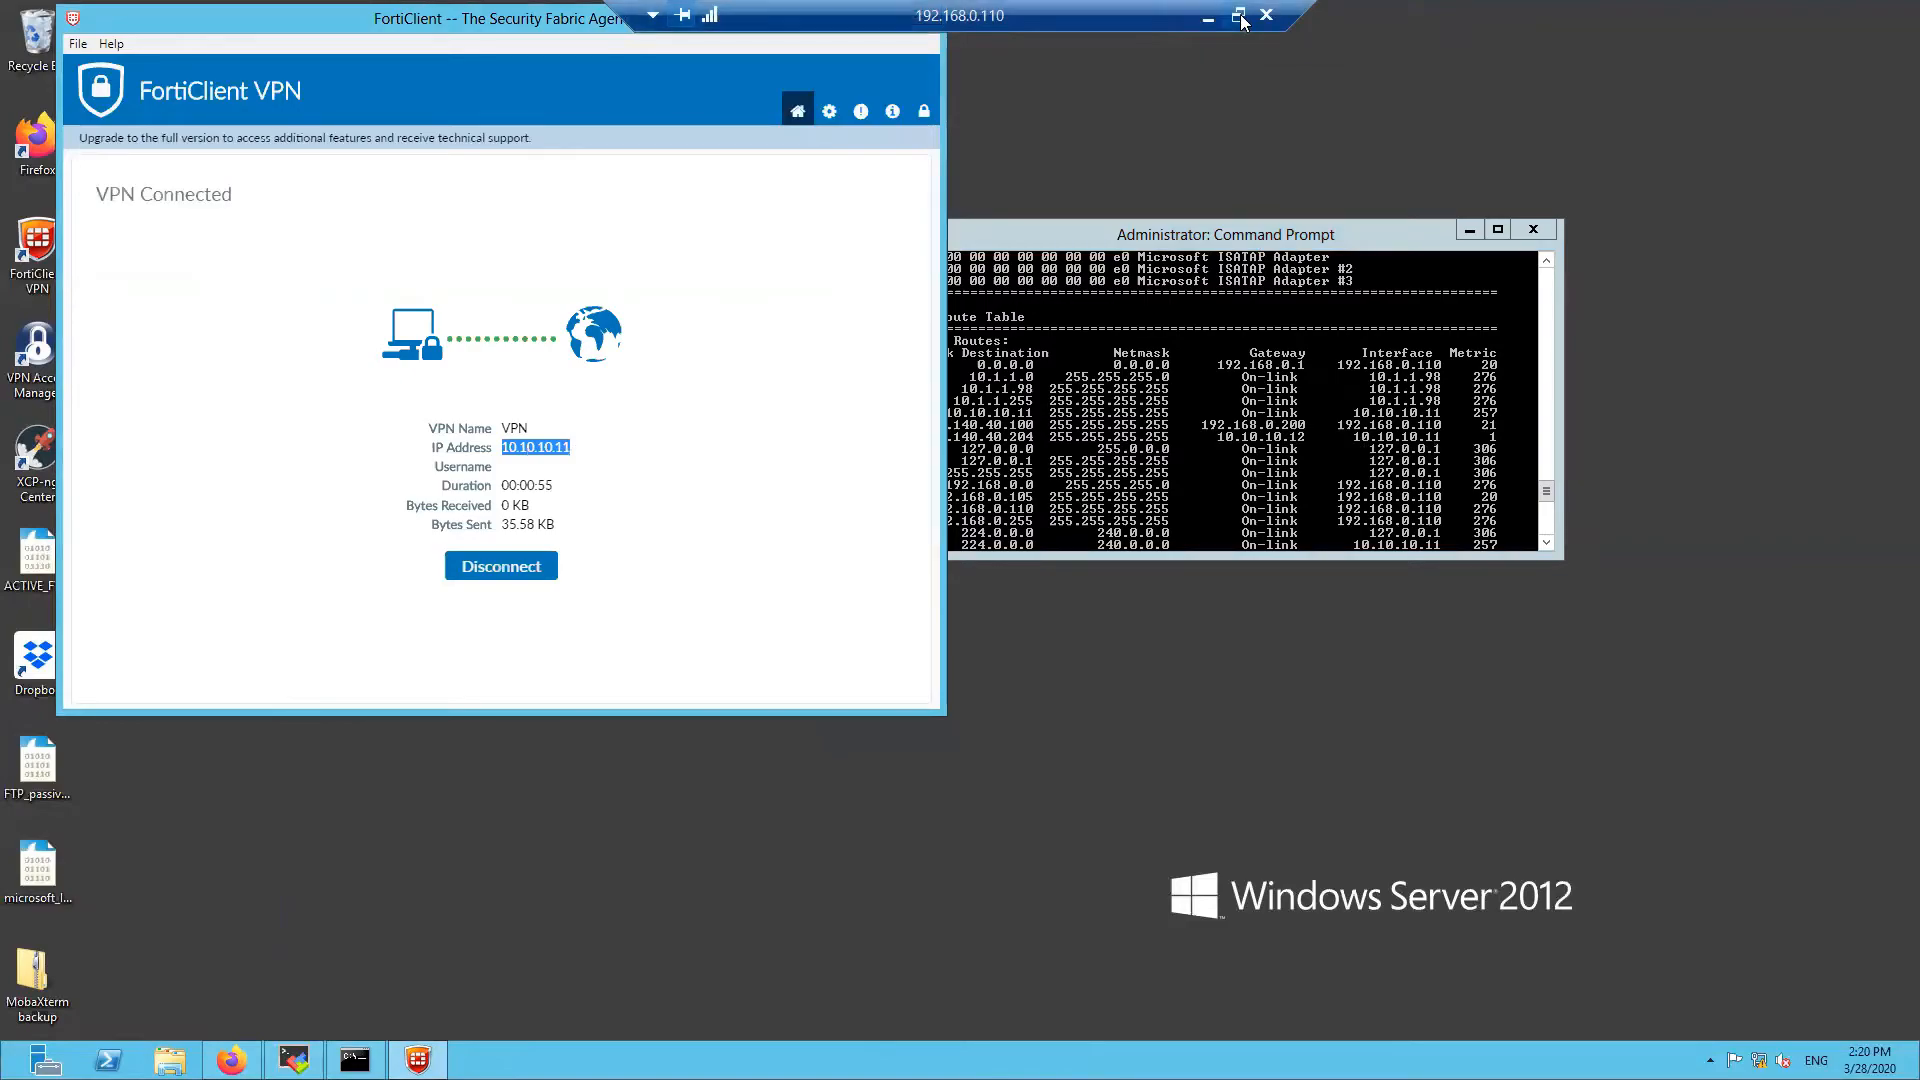
drag(1223, 190, 1398, 171)
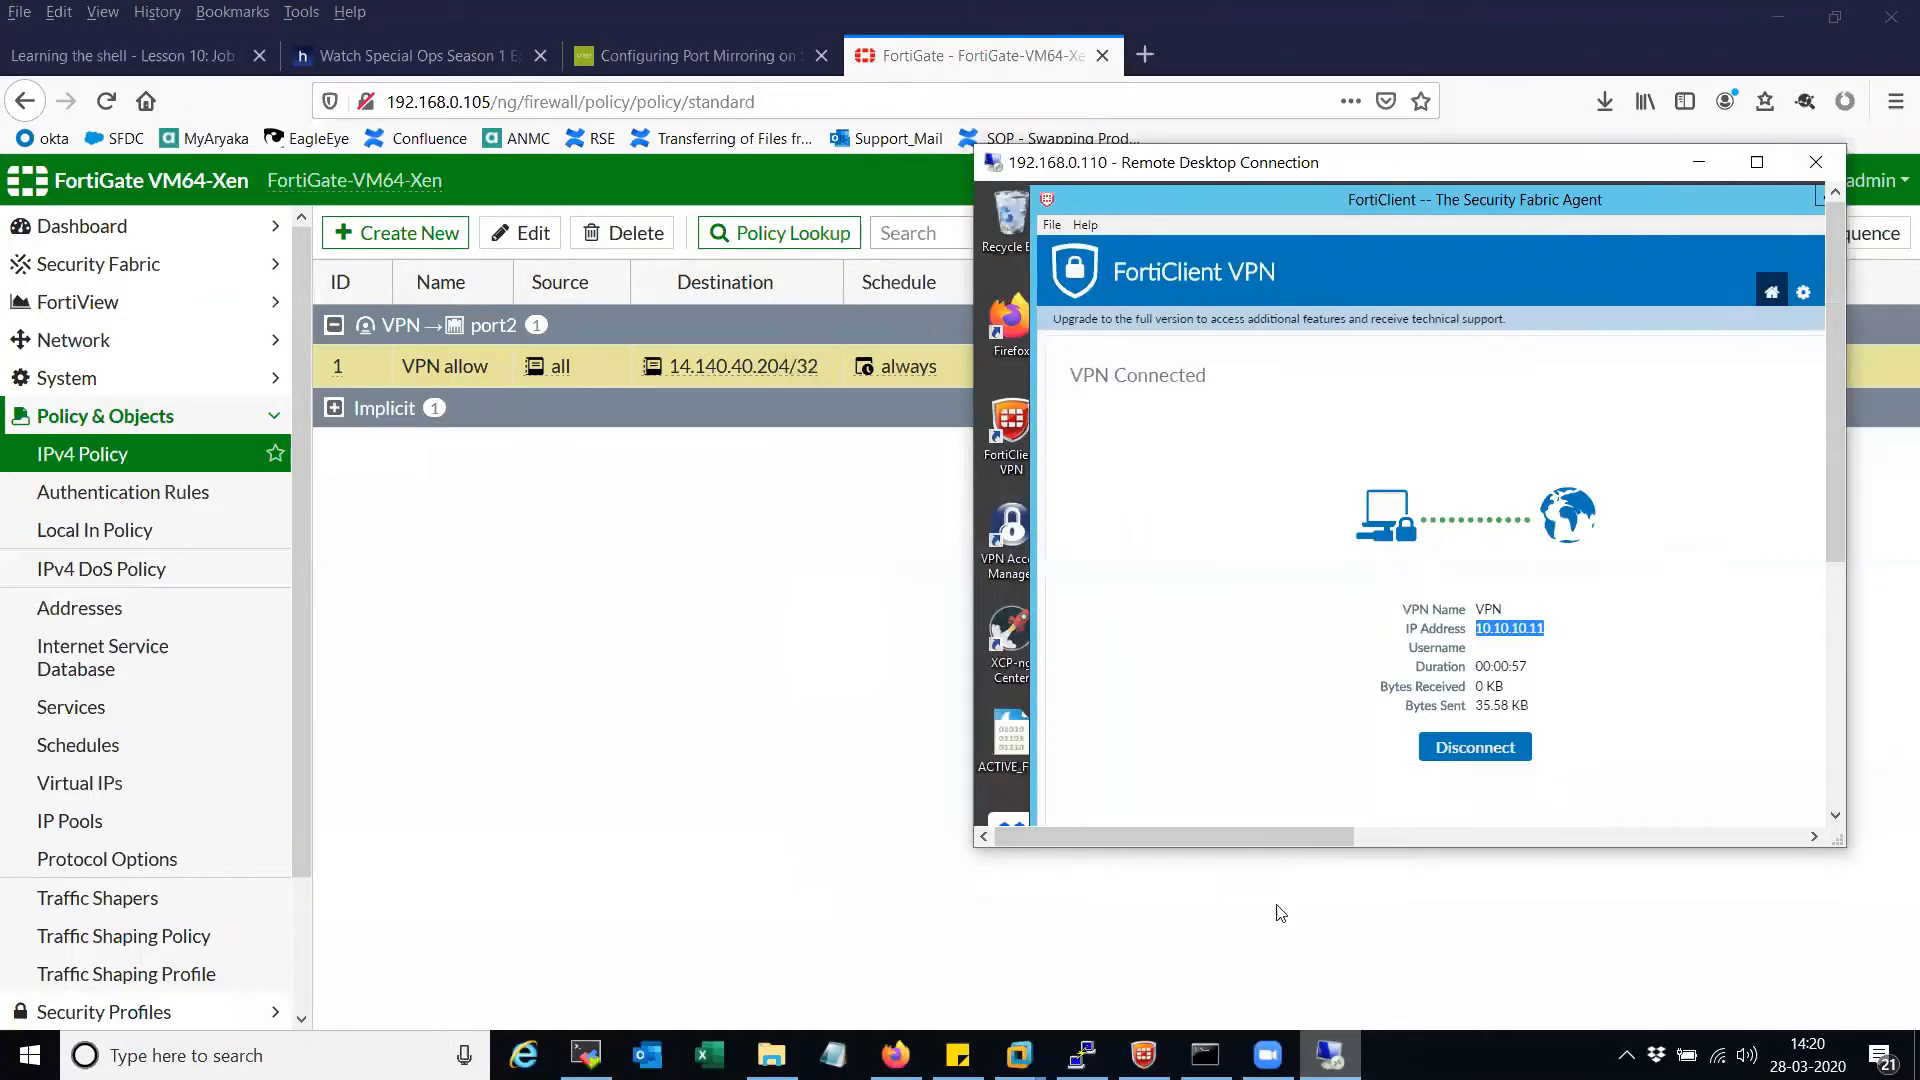
click(1143, 1055)
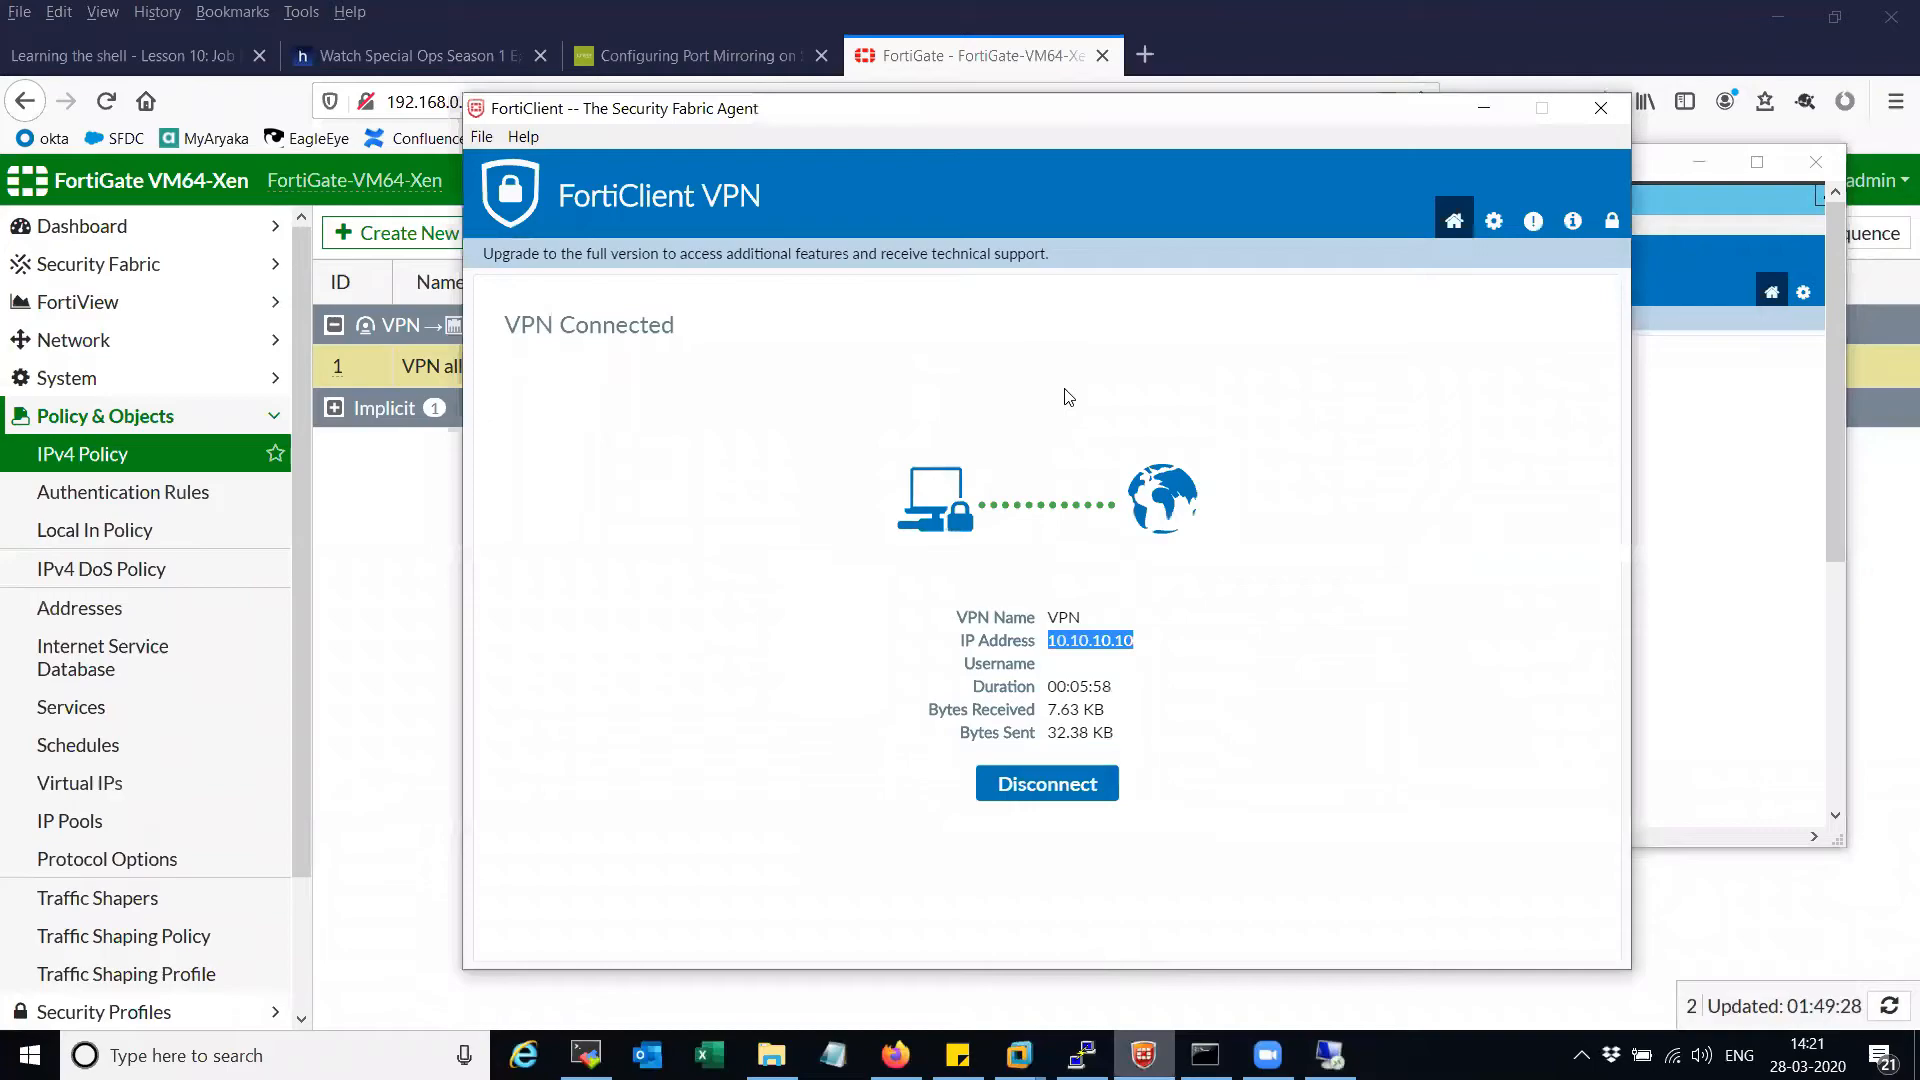
click(1115, 668)
click(1724, 548)
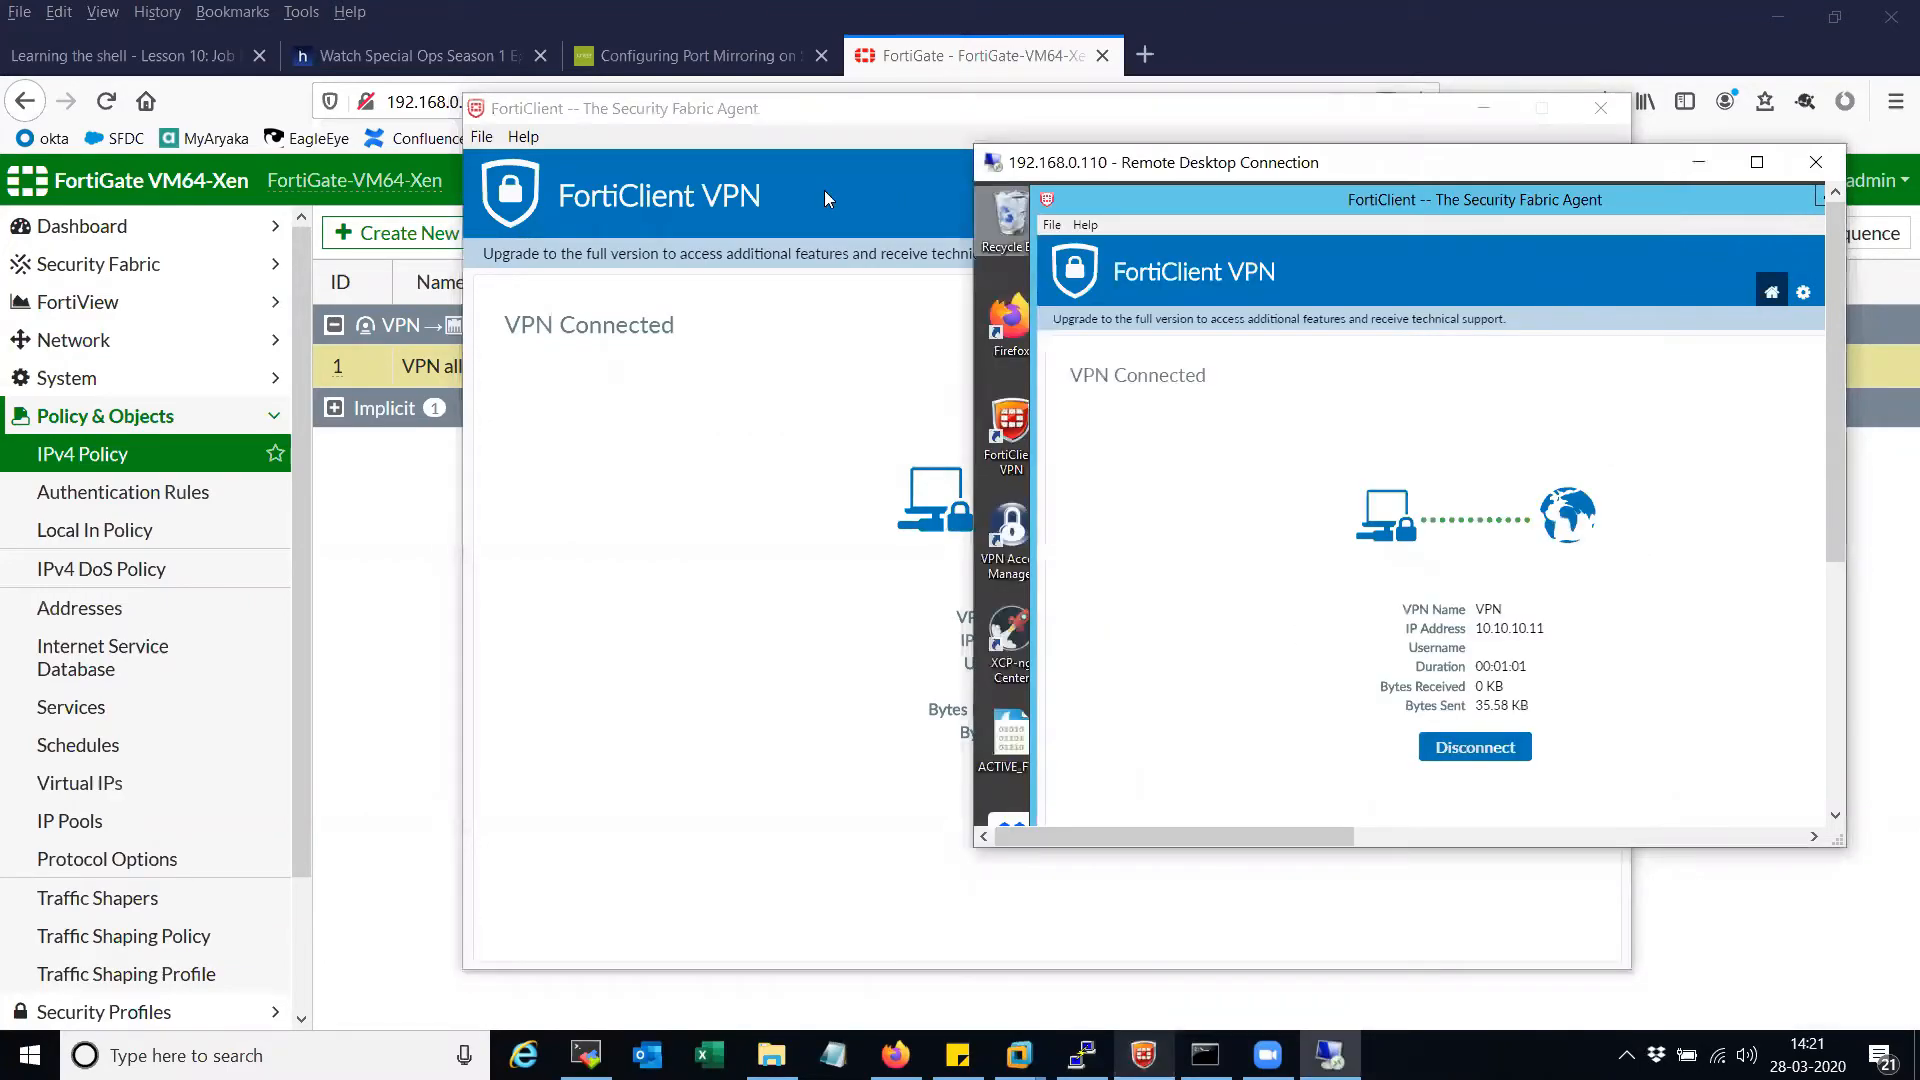
click(805, 122)
drag(801, 116, 730, 116)
click(1413, 110)
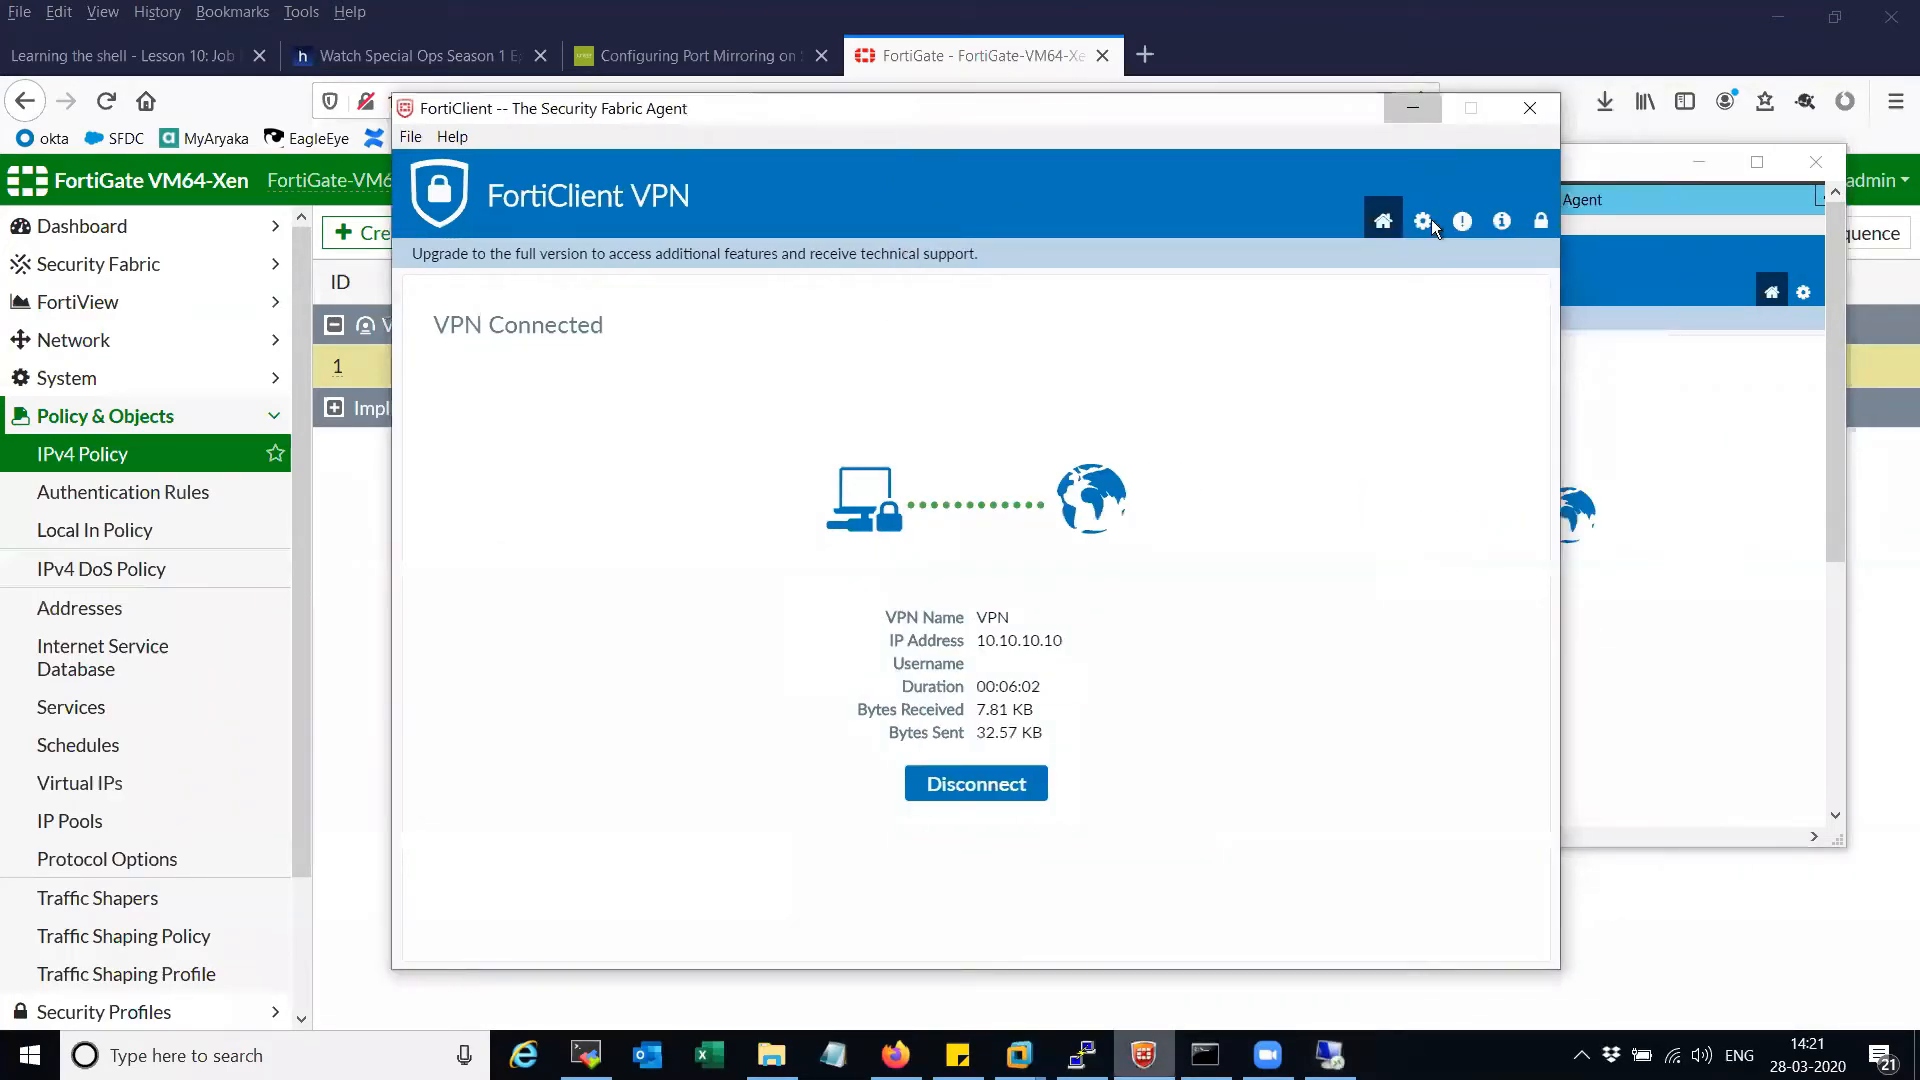
drag(1501, 630, 1307, 623)
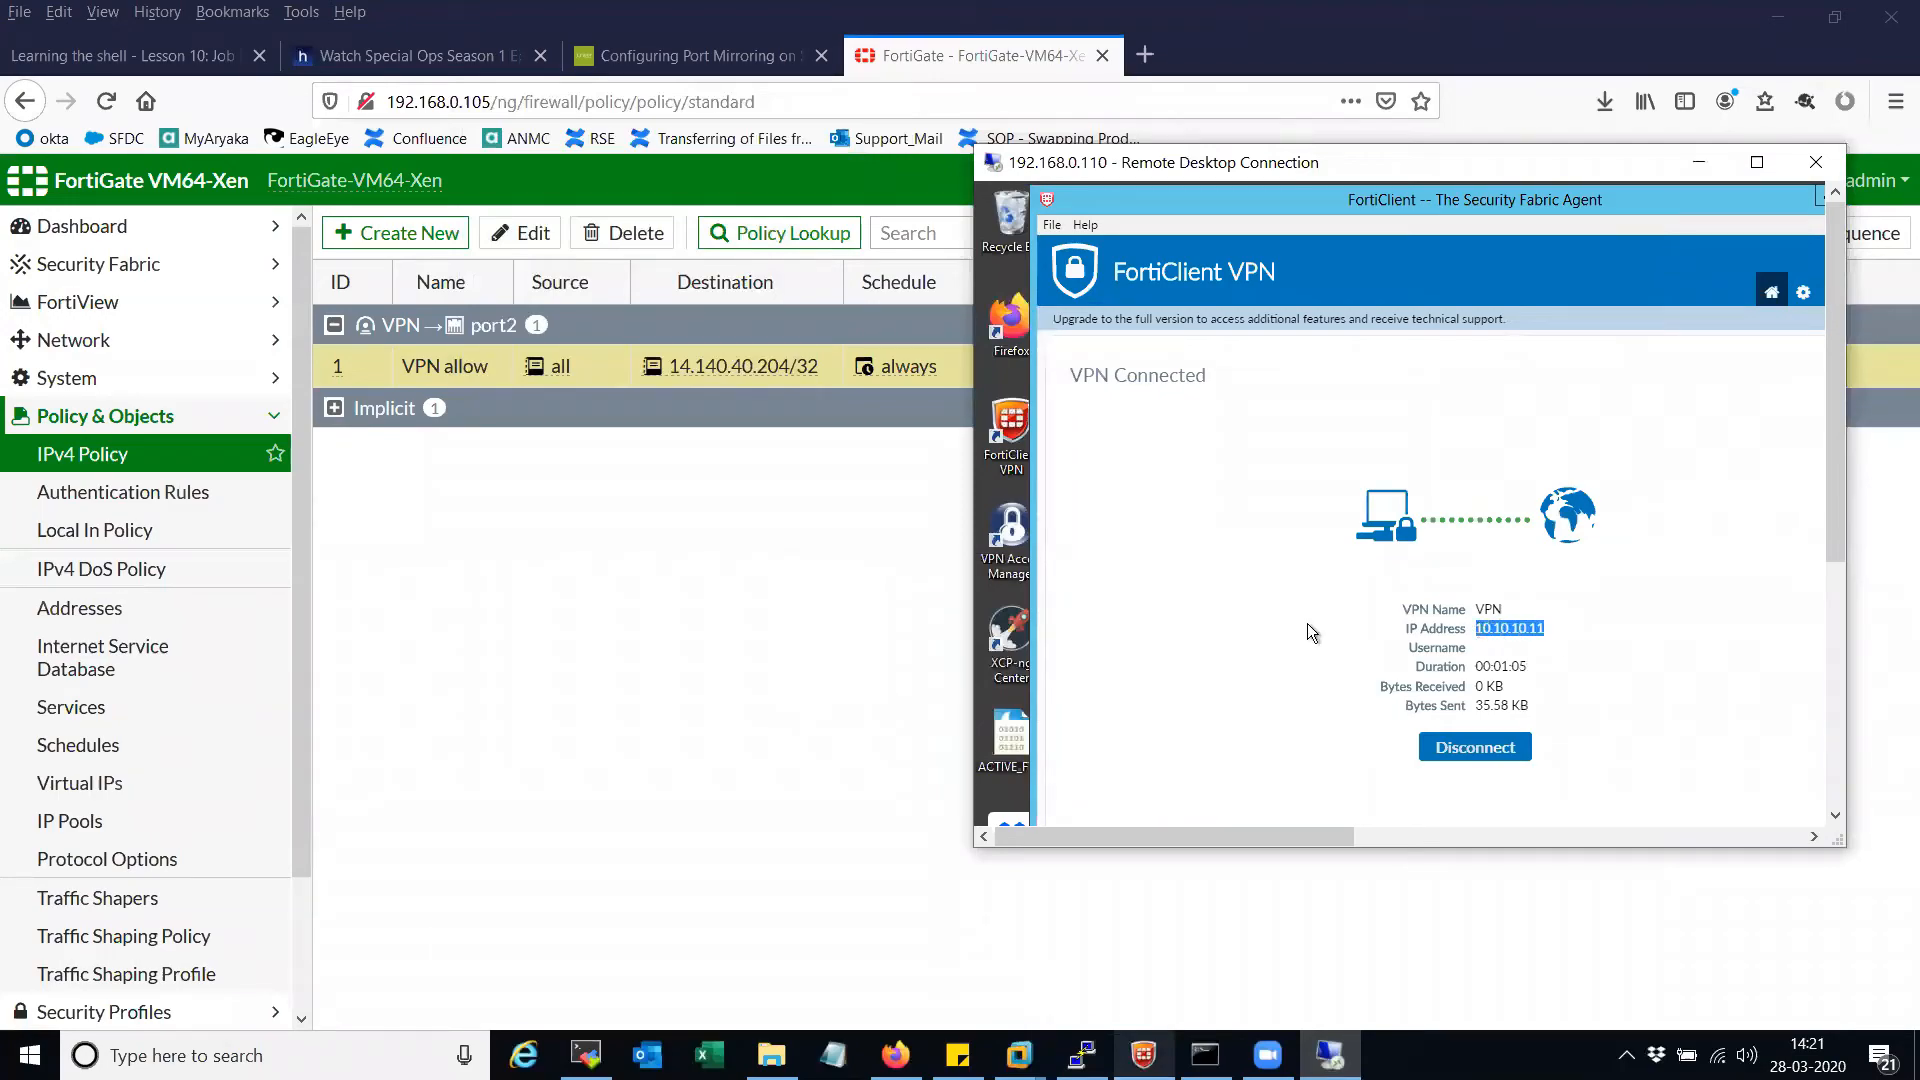
- Ping 14.140.40.204 from the full-screen remote server, then minimize the Command Prompt and check FortiClient's byte counters
click(1757, 162)
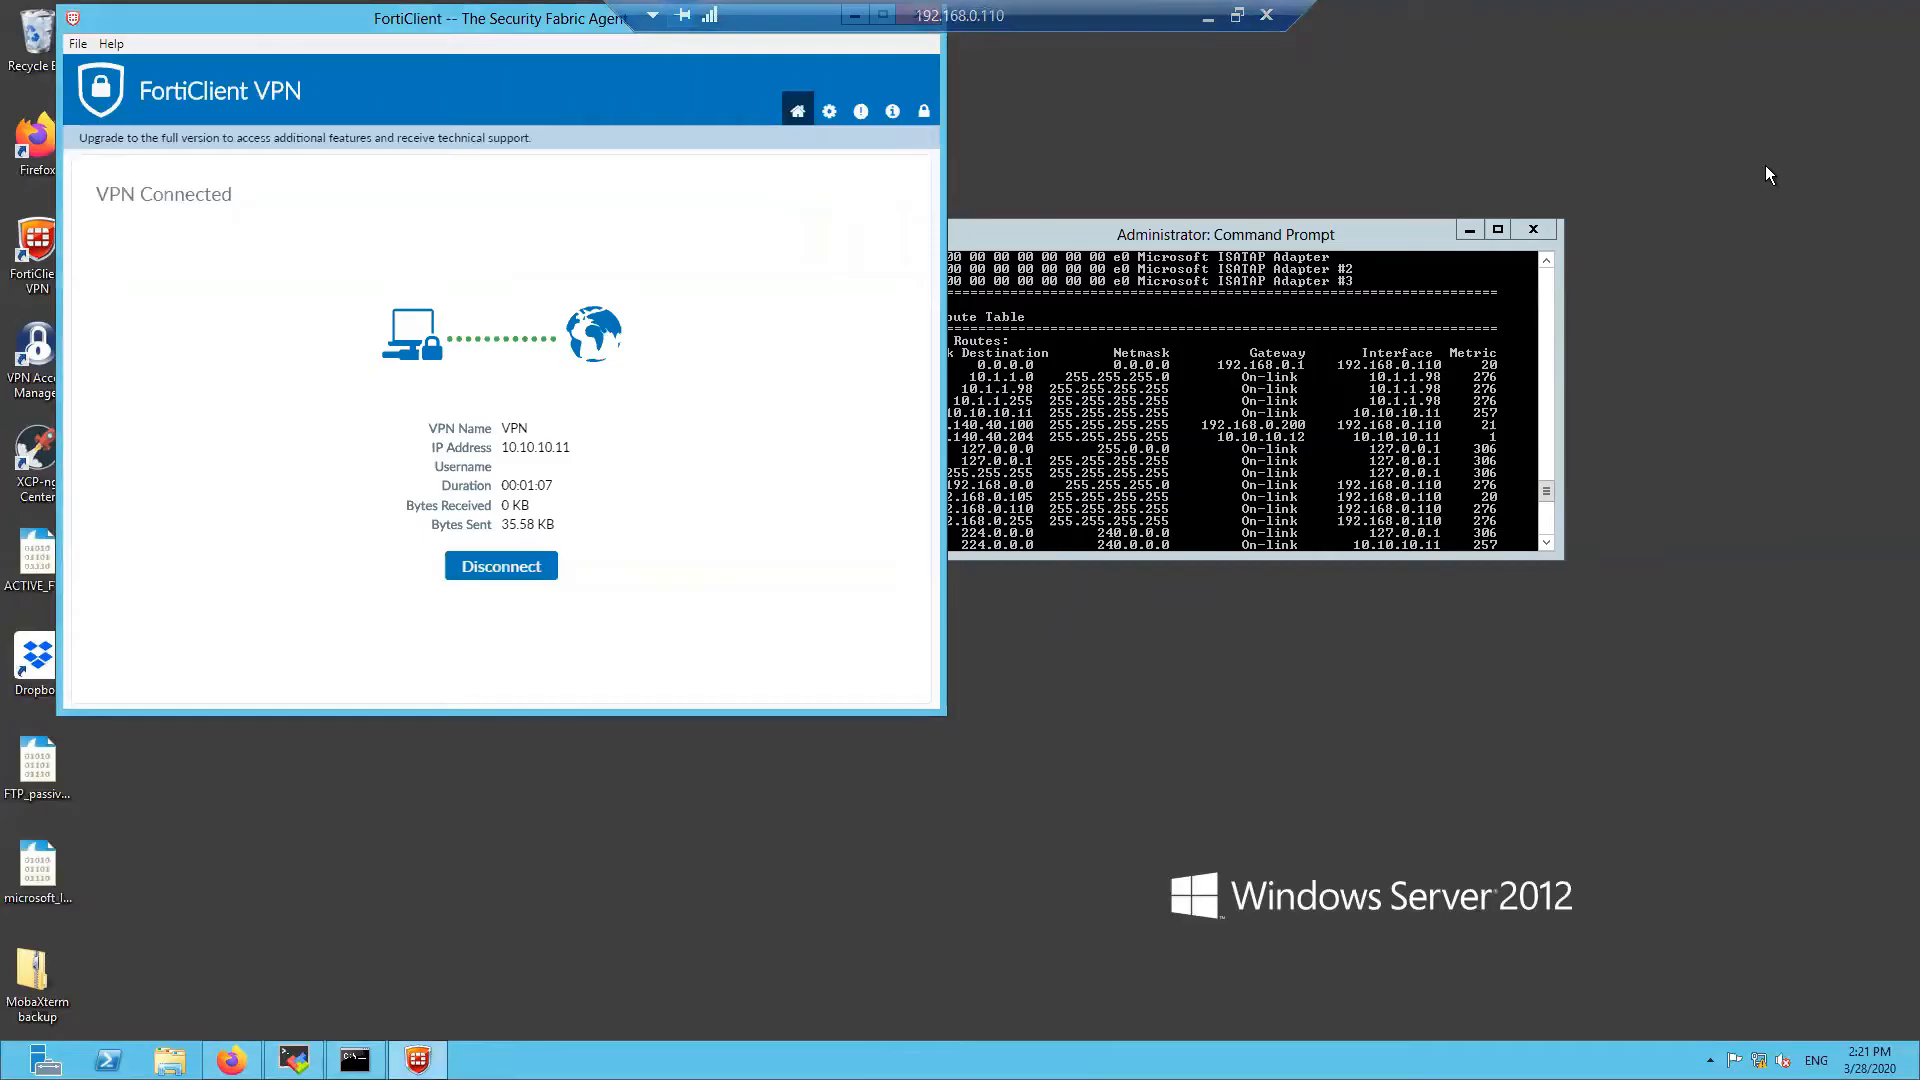
click(1108, 466)
key(Return)
key(Return)
key(Return)
key(Return)
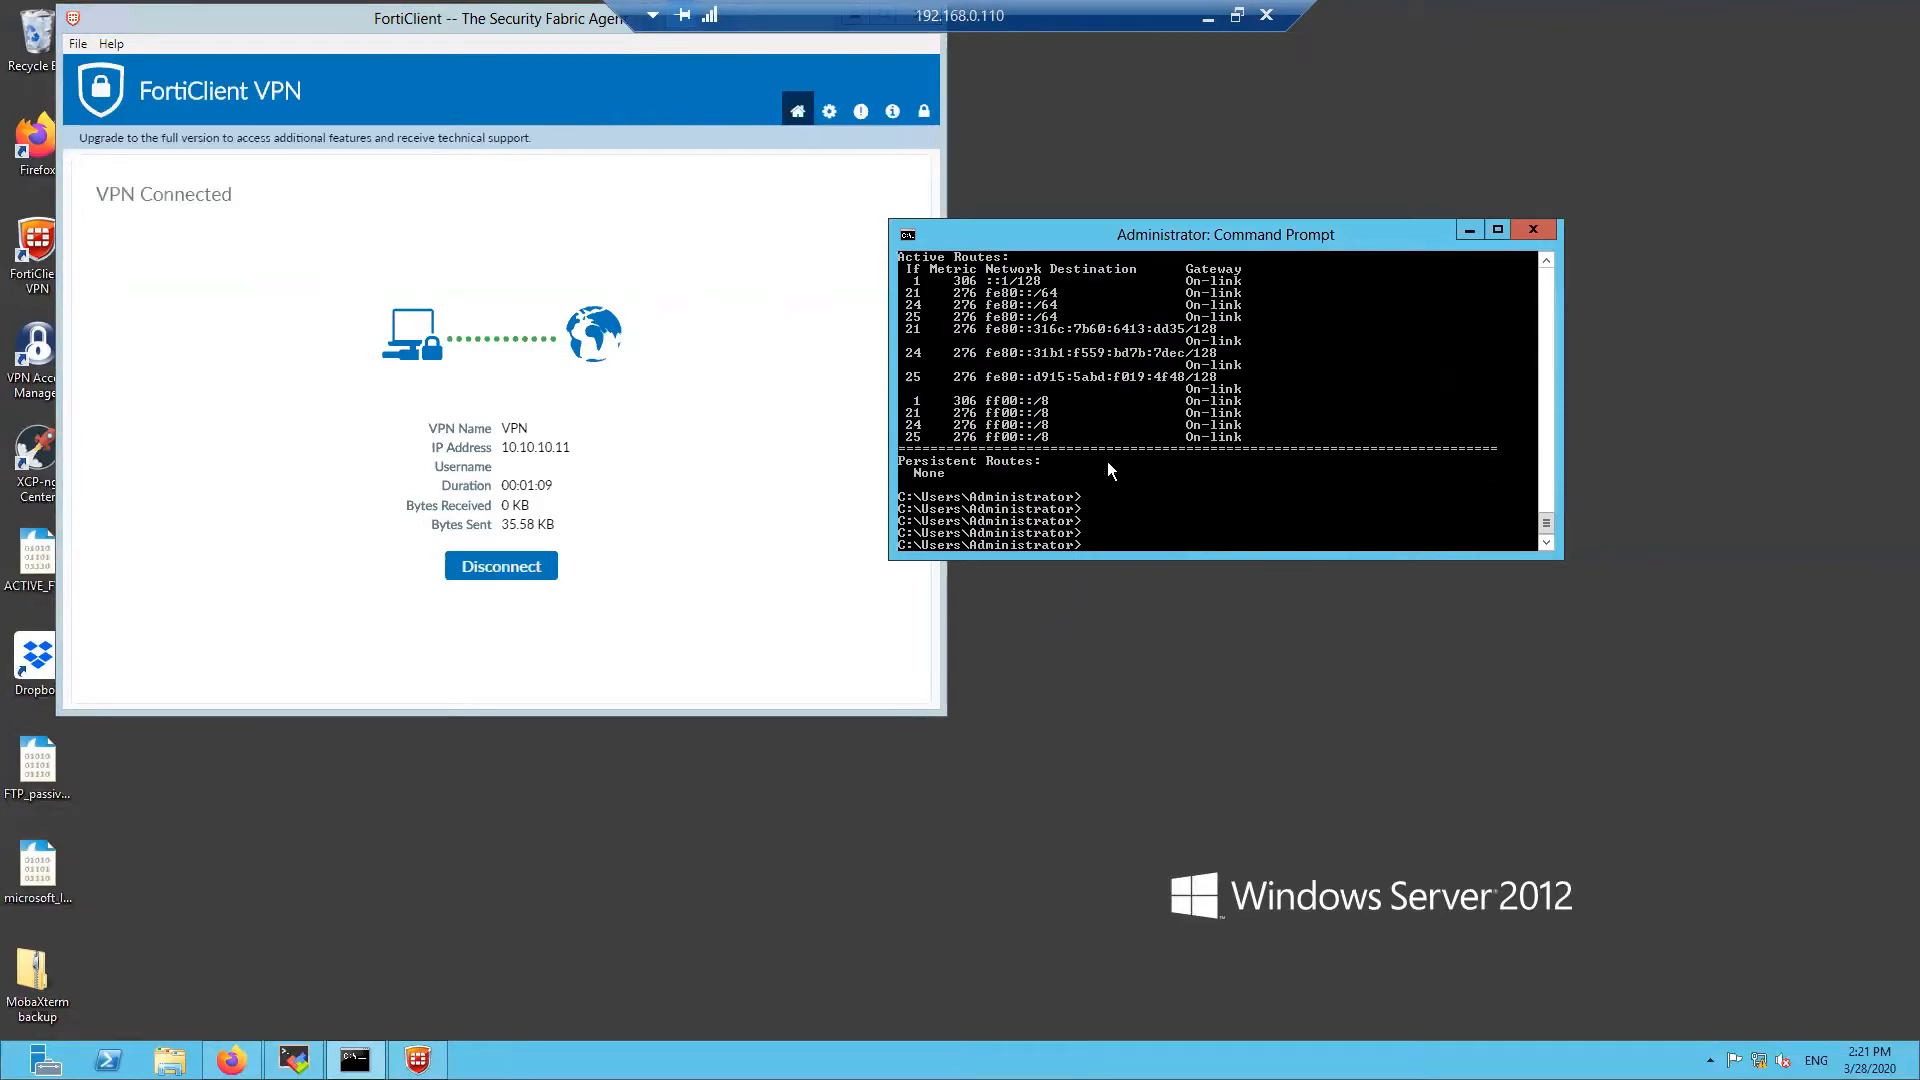
text(ping 14.140.40.204)
key(Return)
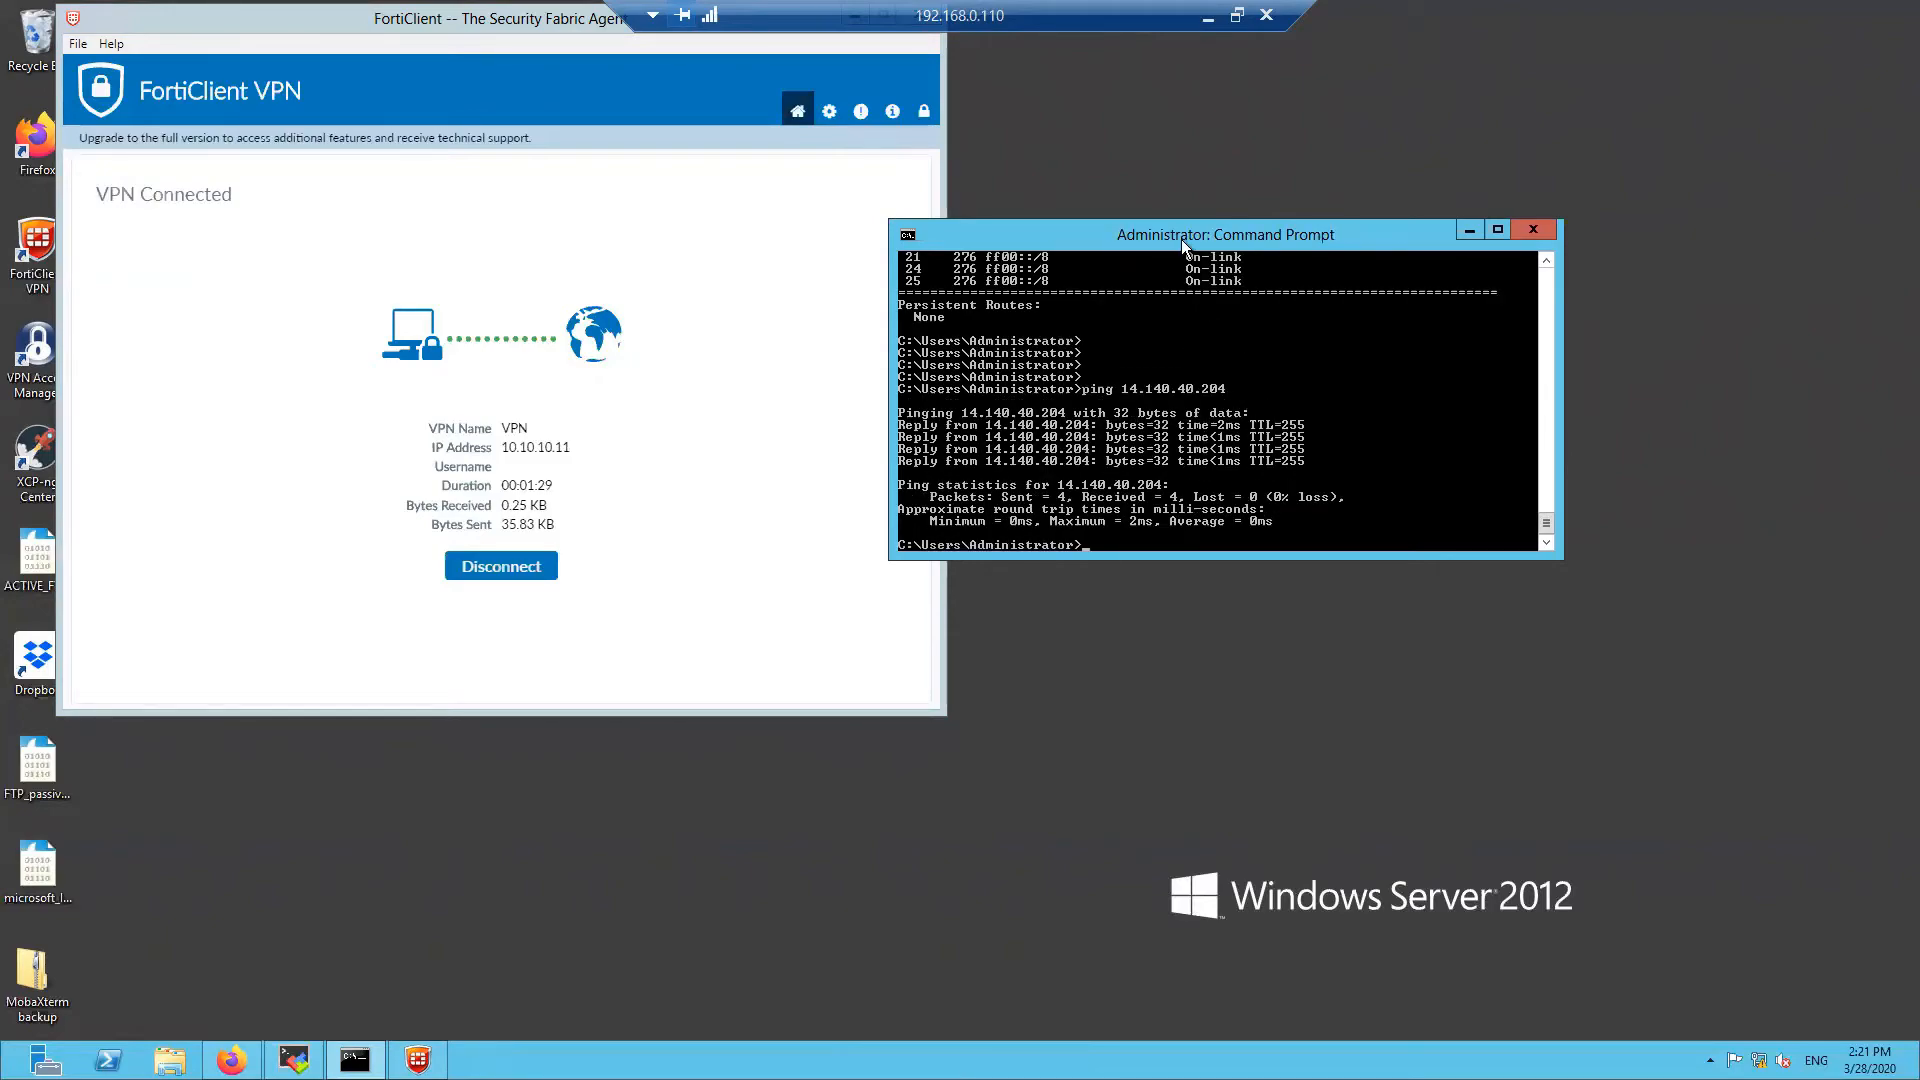
drag(1183, 245, 967, 238)
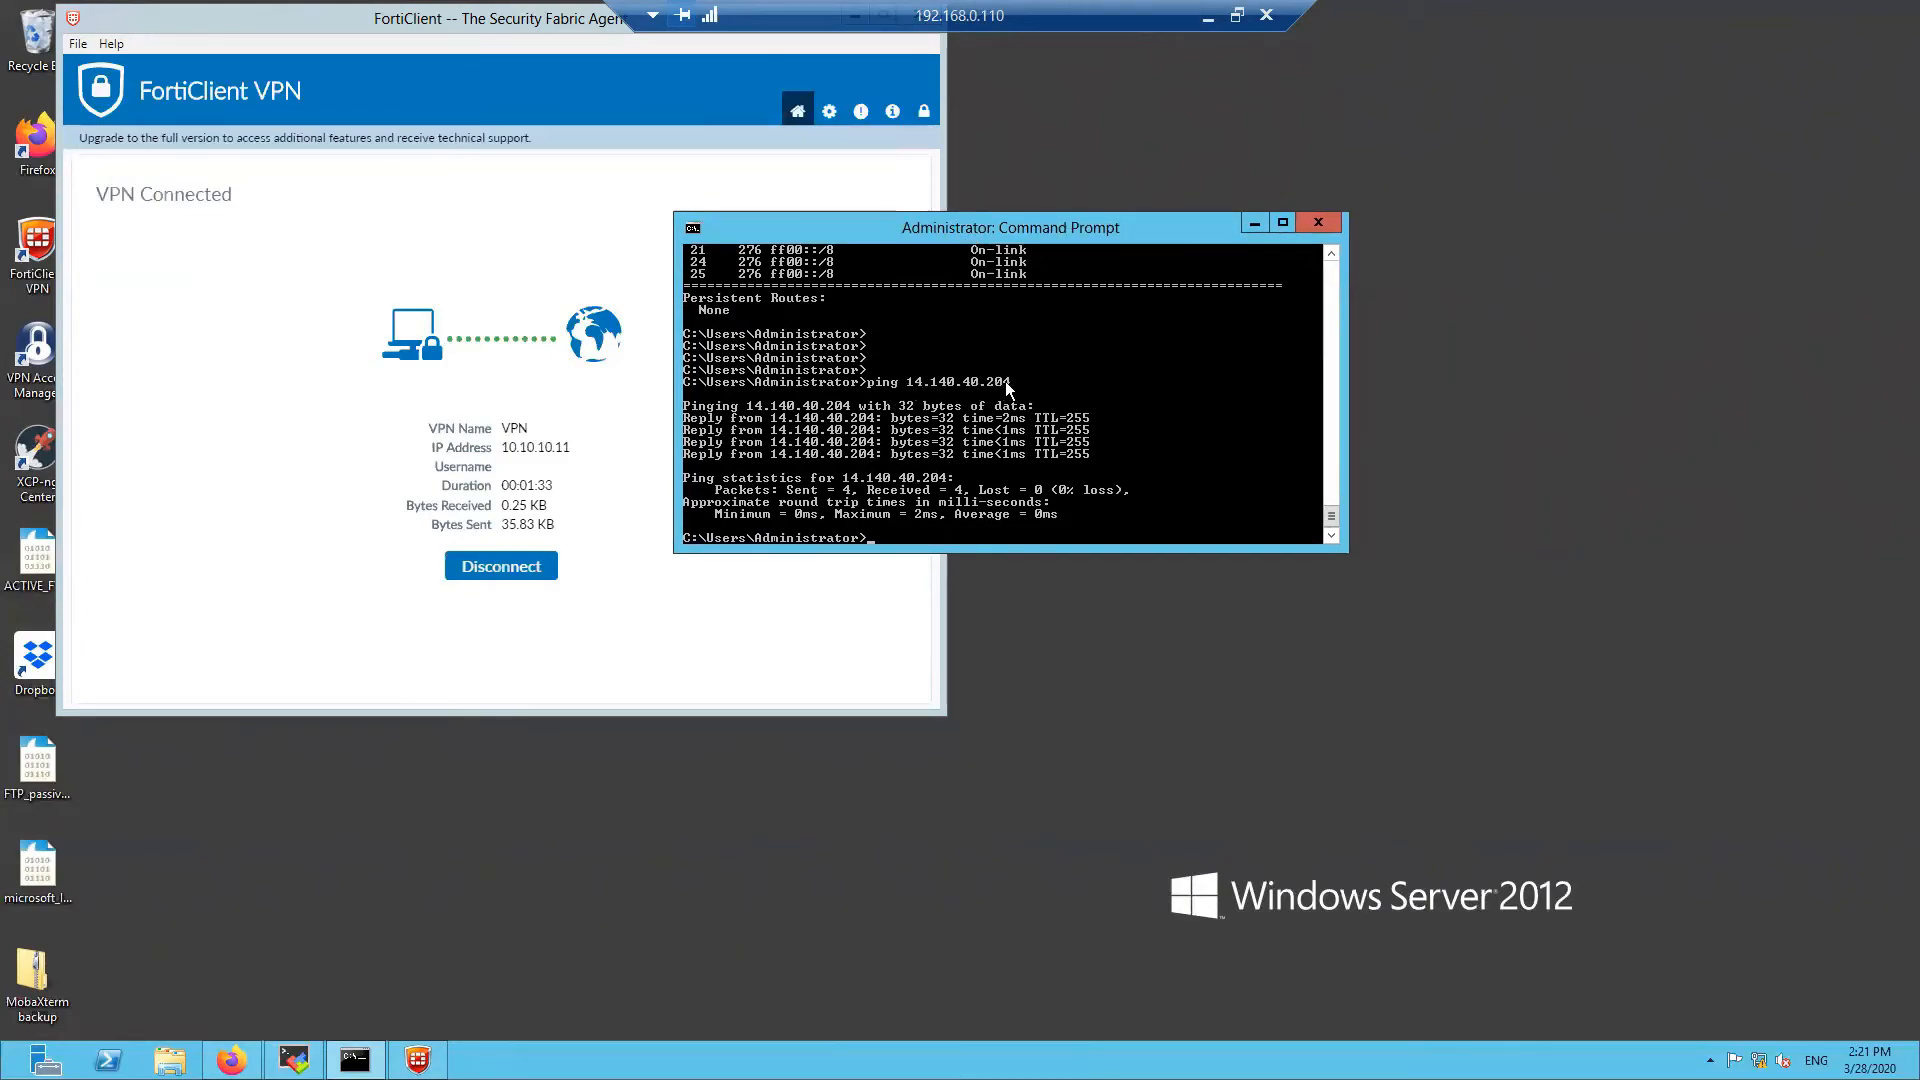
click(1248, 224)
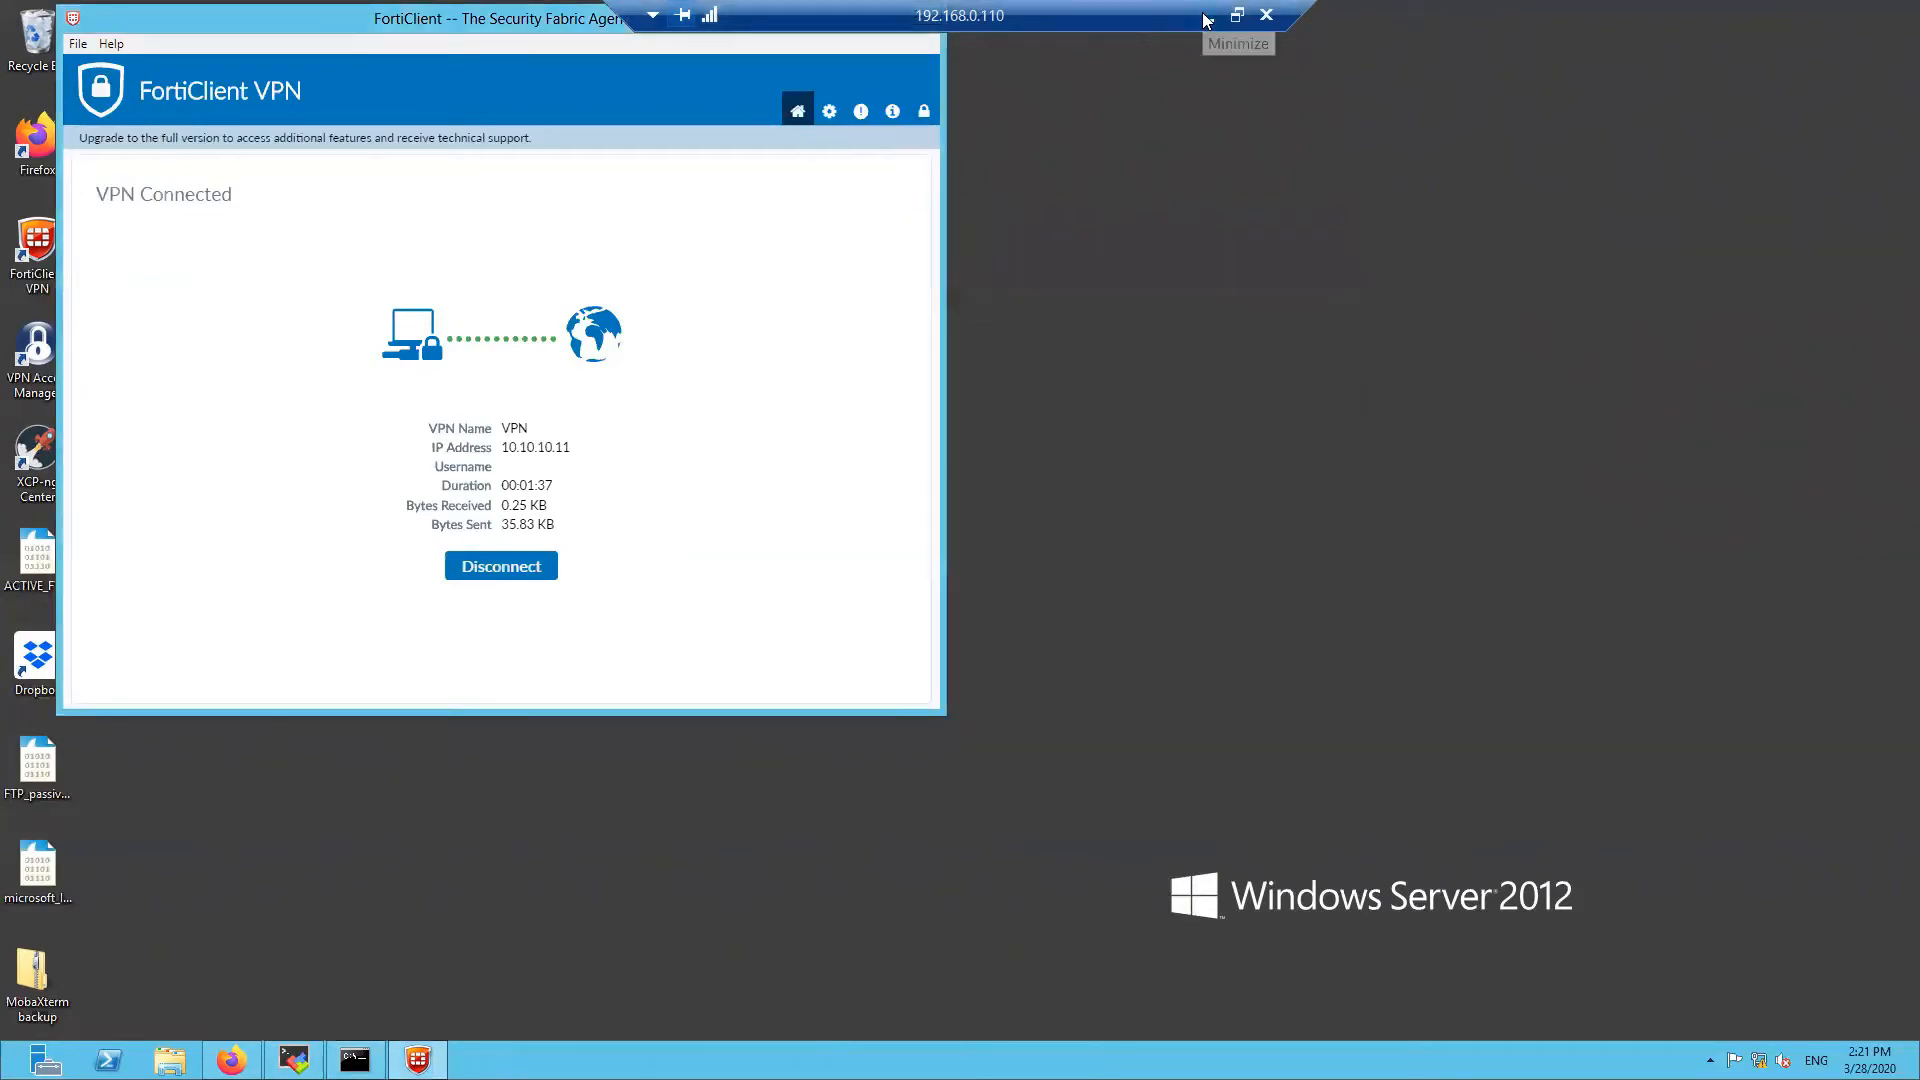
- Disconnect the VPN in the remote server's FortiClient and minimize the Remote Desktop session
click(1206, 17)
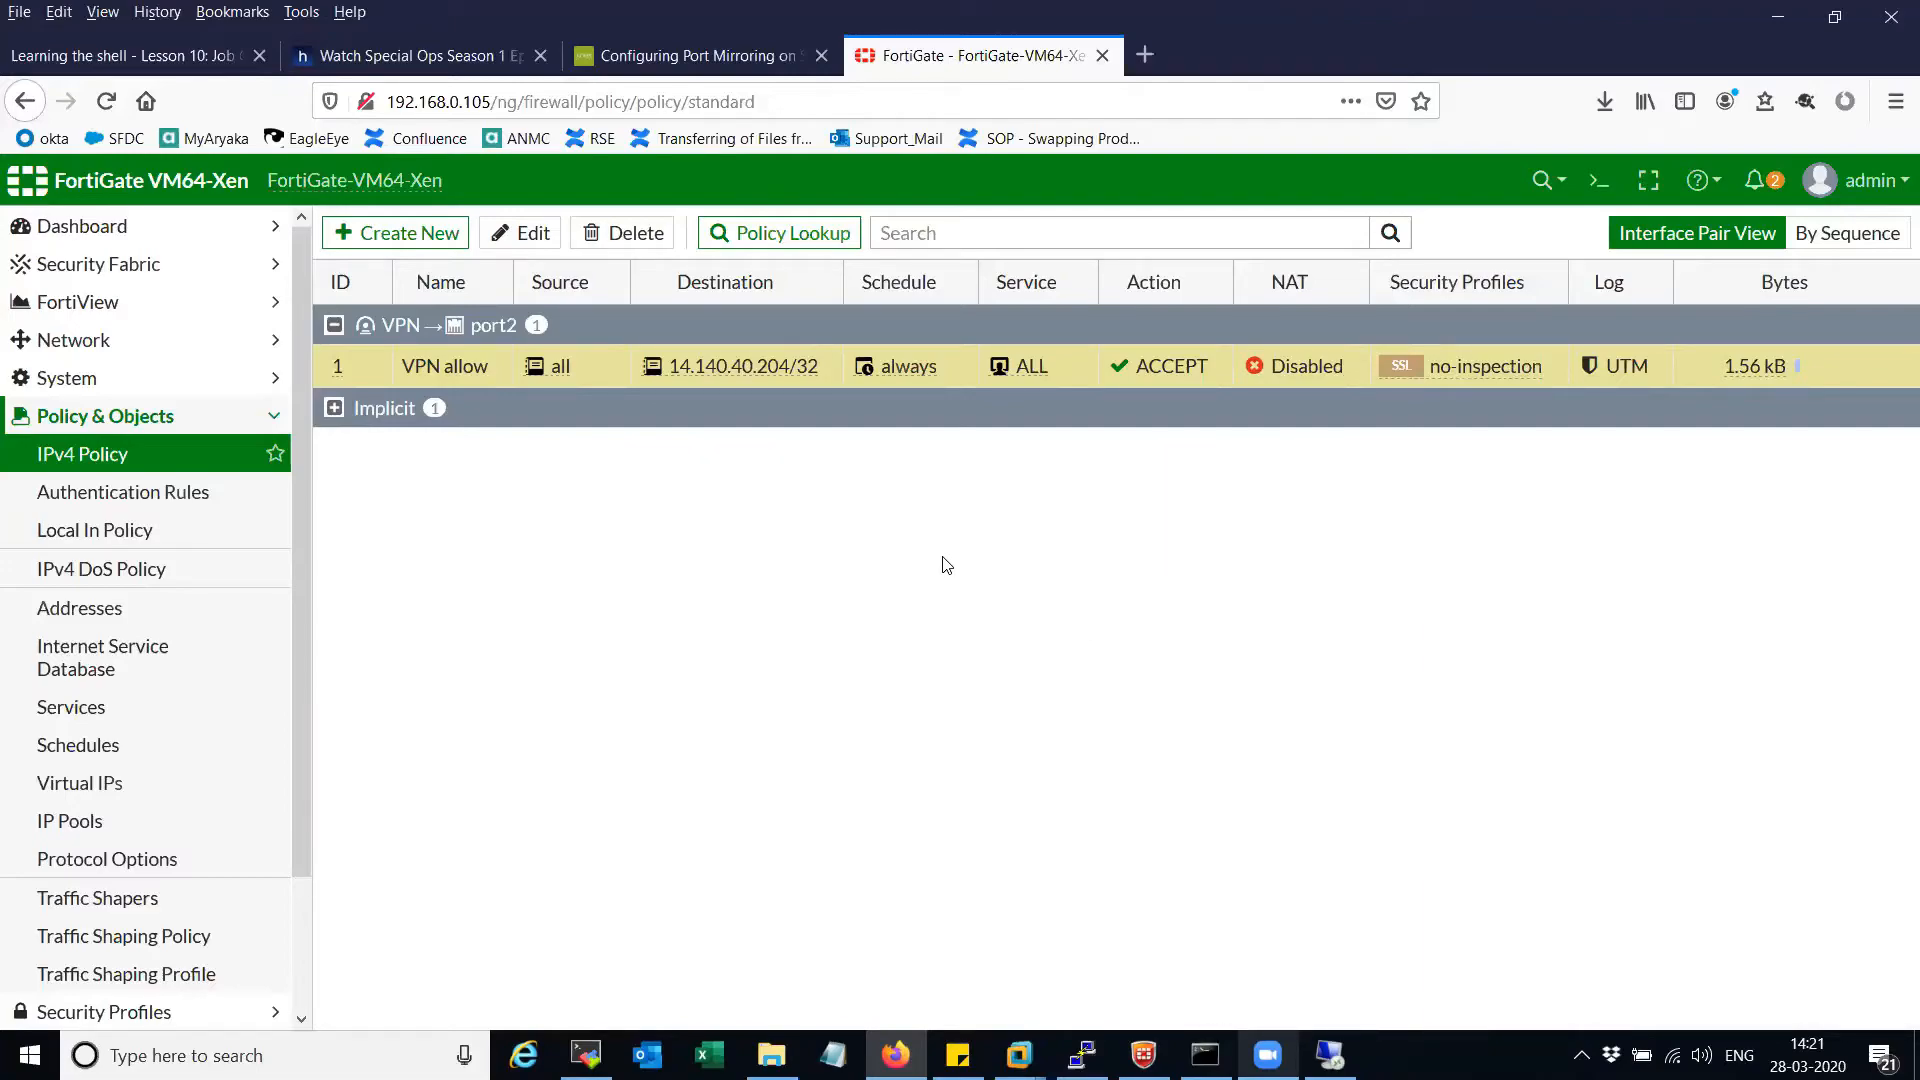
click(1330, 1052)
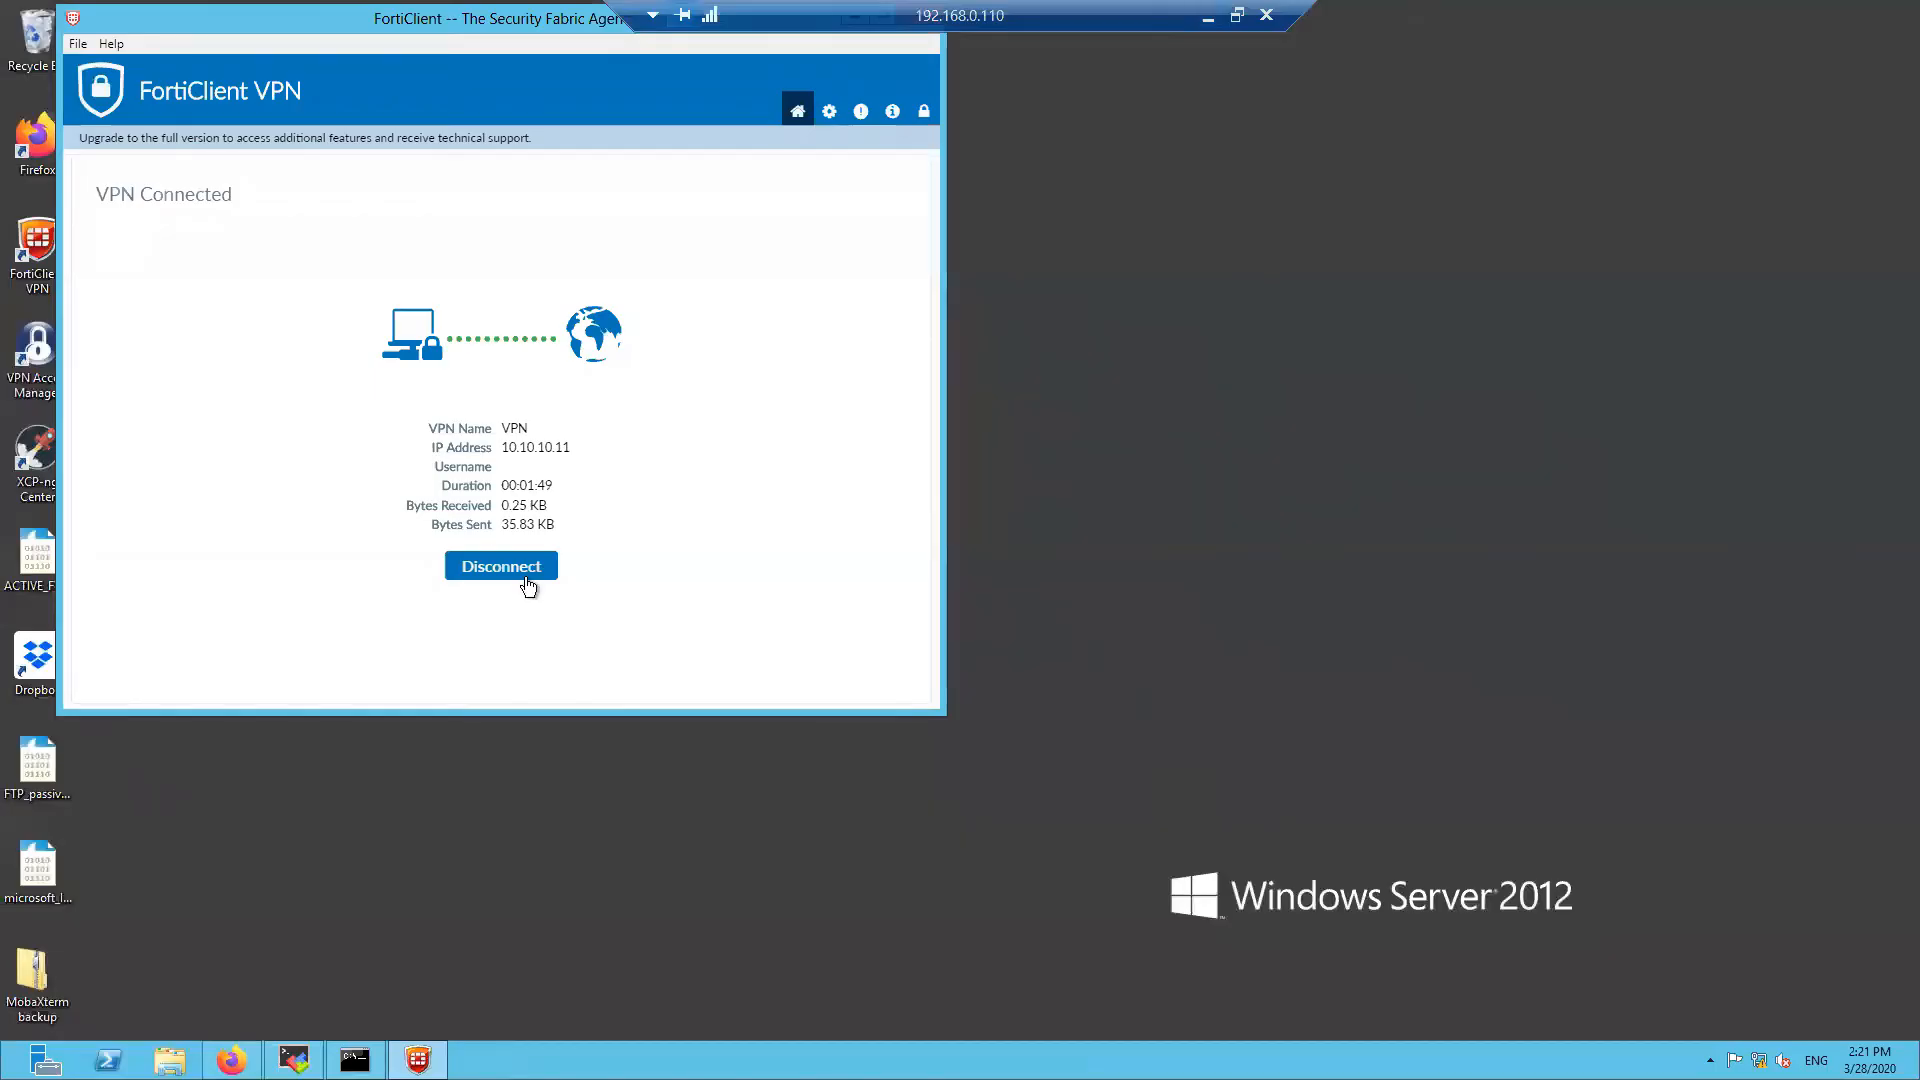
click(526, 582)
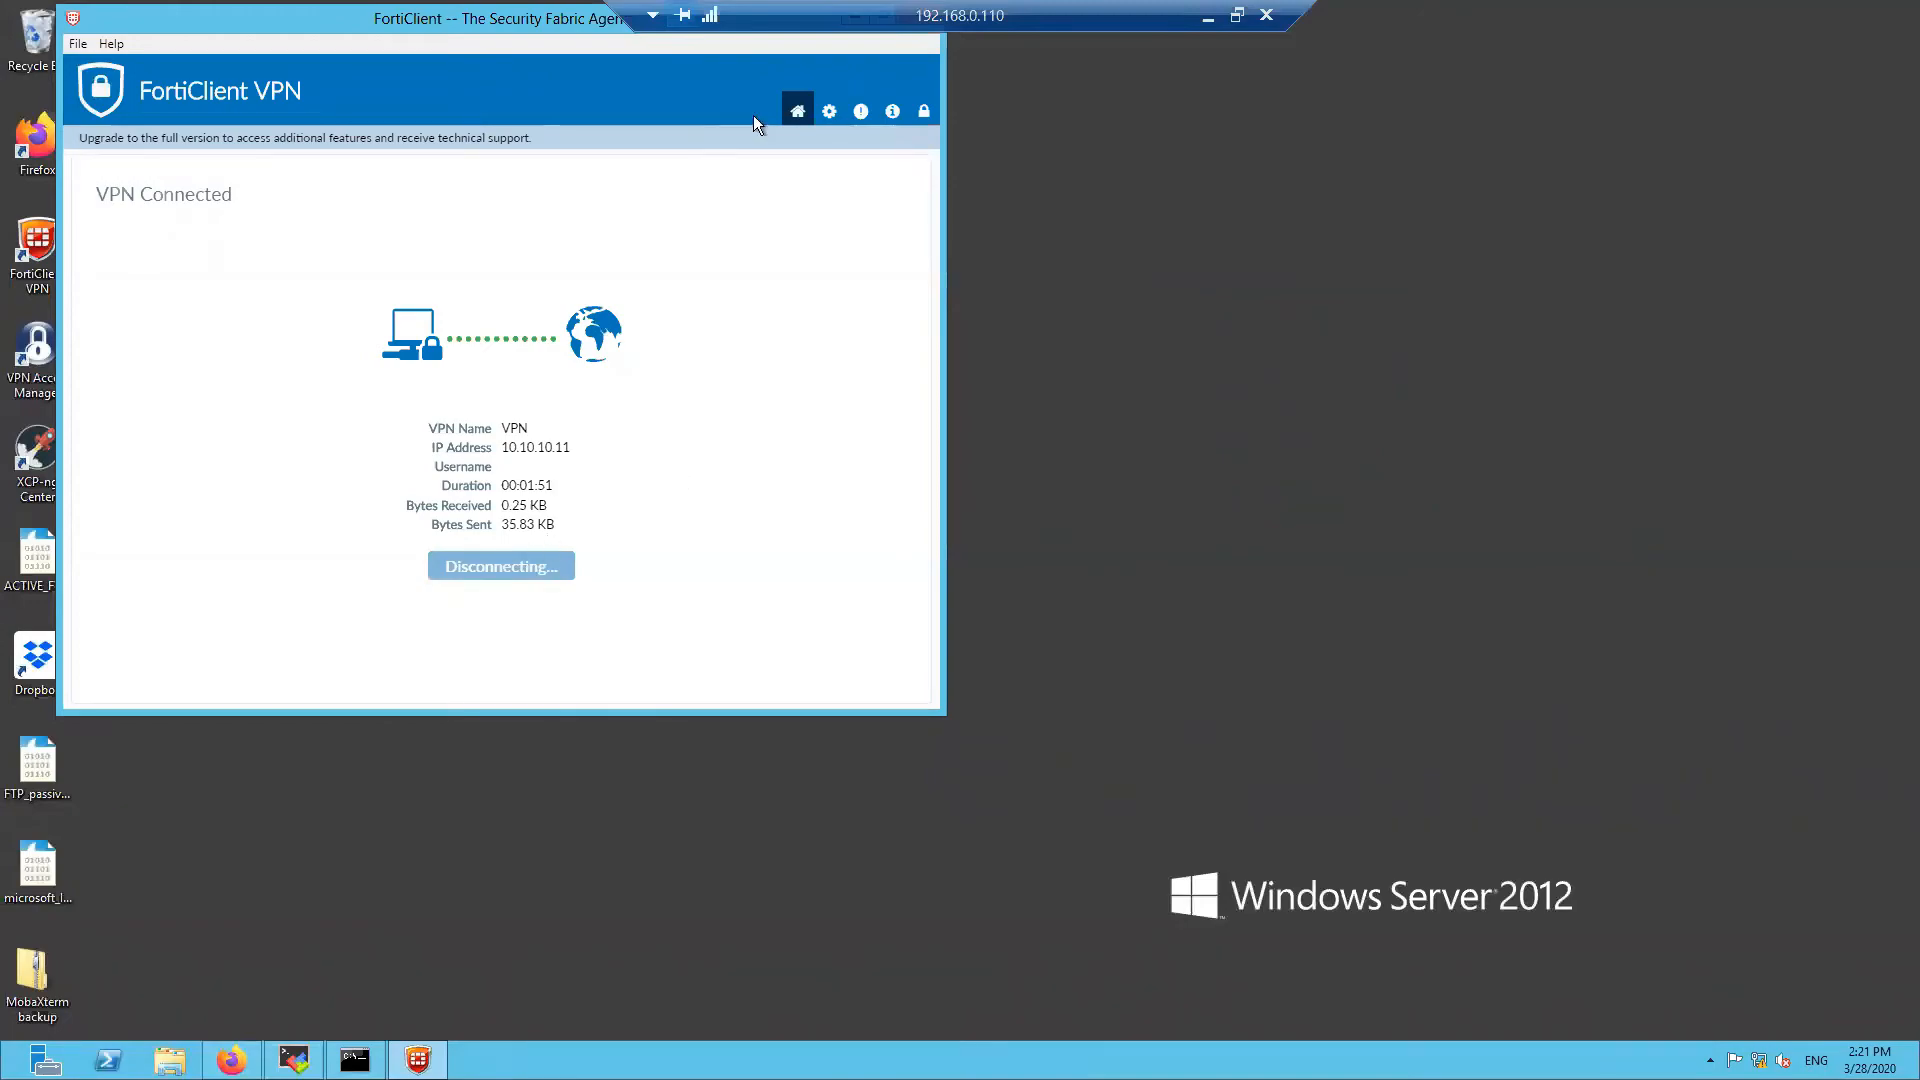
click(1209, 22)
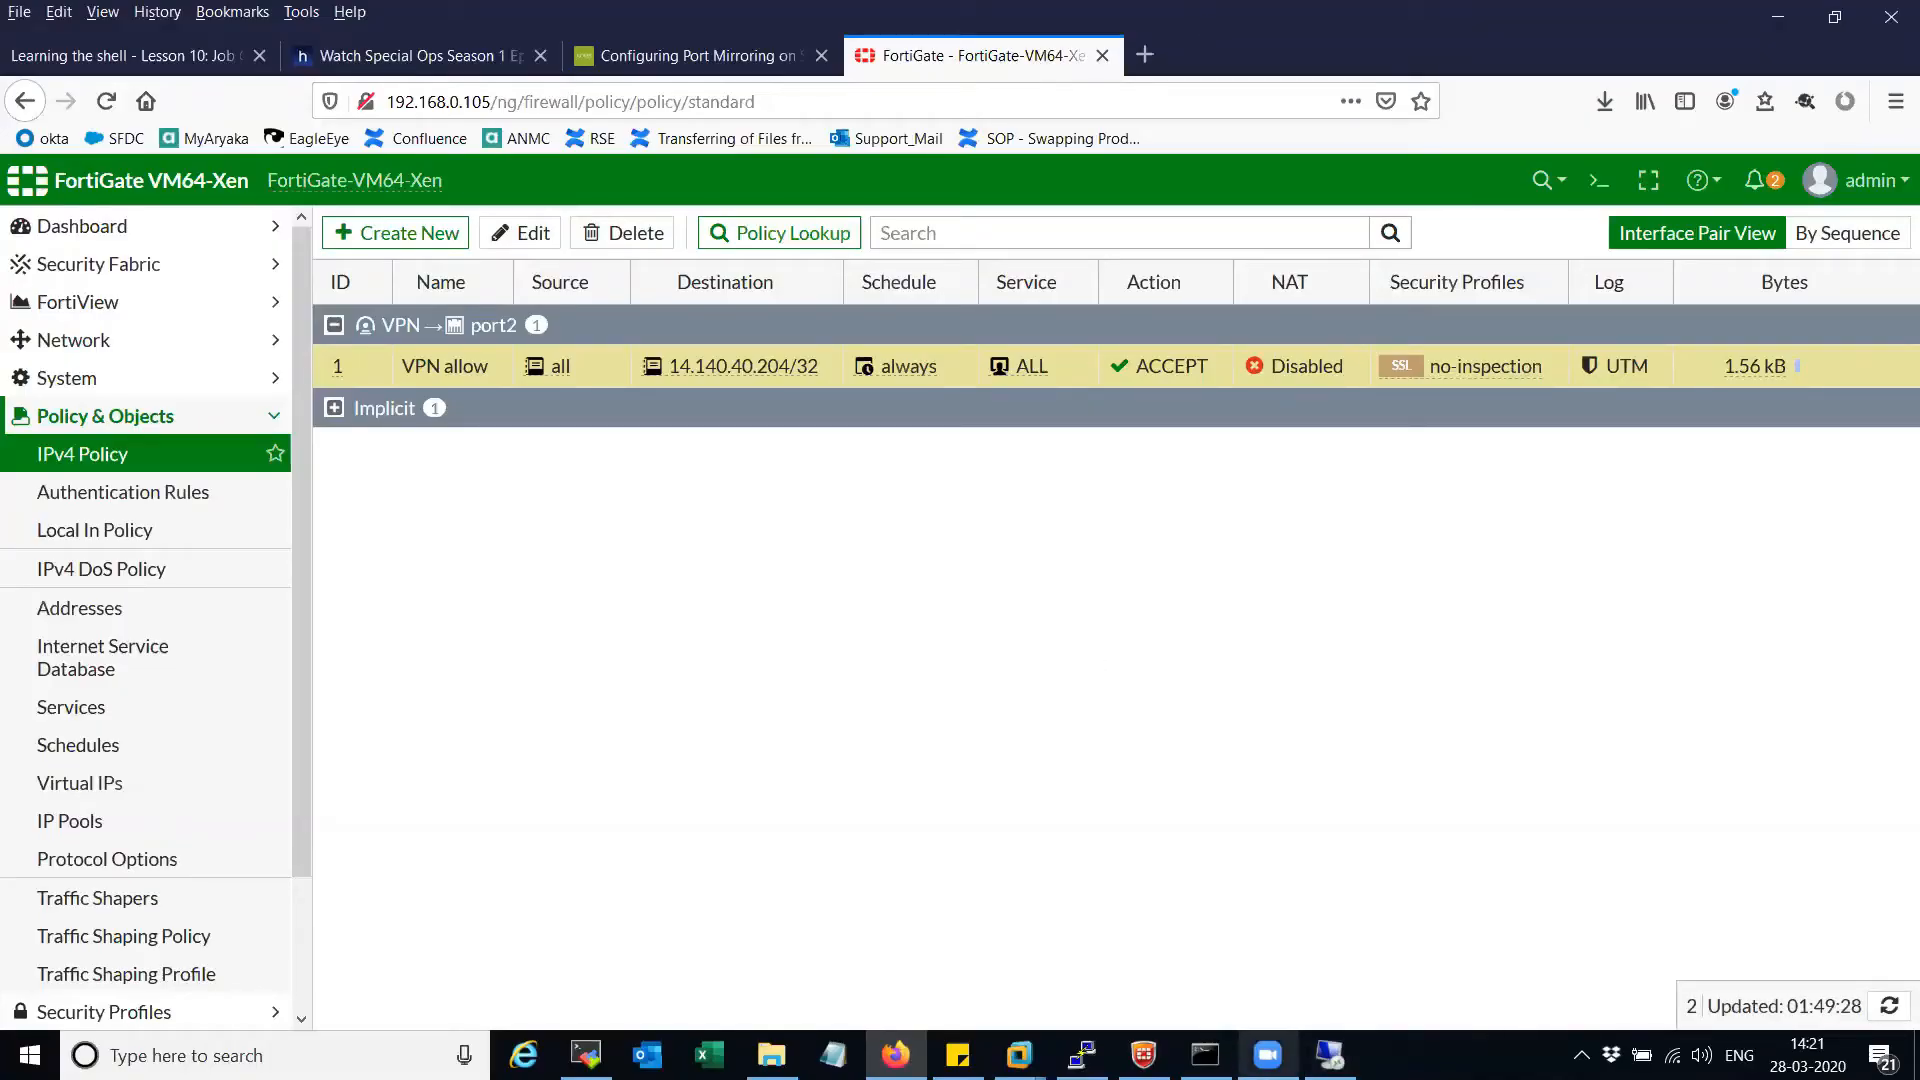
- Disconnect the VPN in the local FortiClient and minimize its window
click(1143, 1055)
click(997, 795)
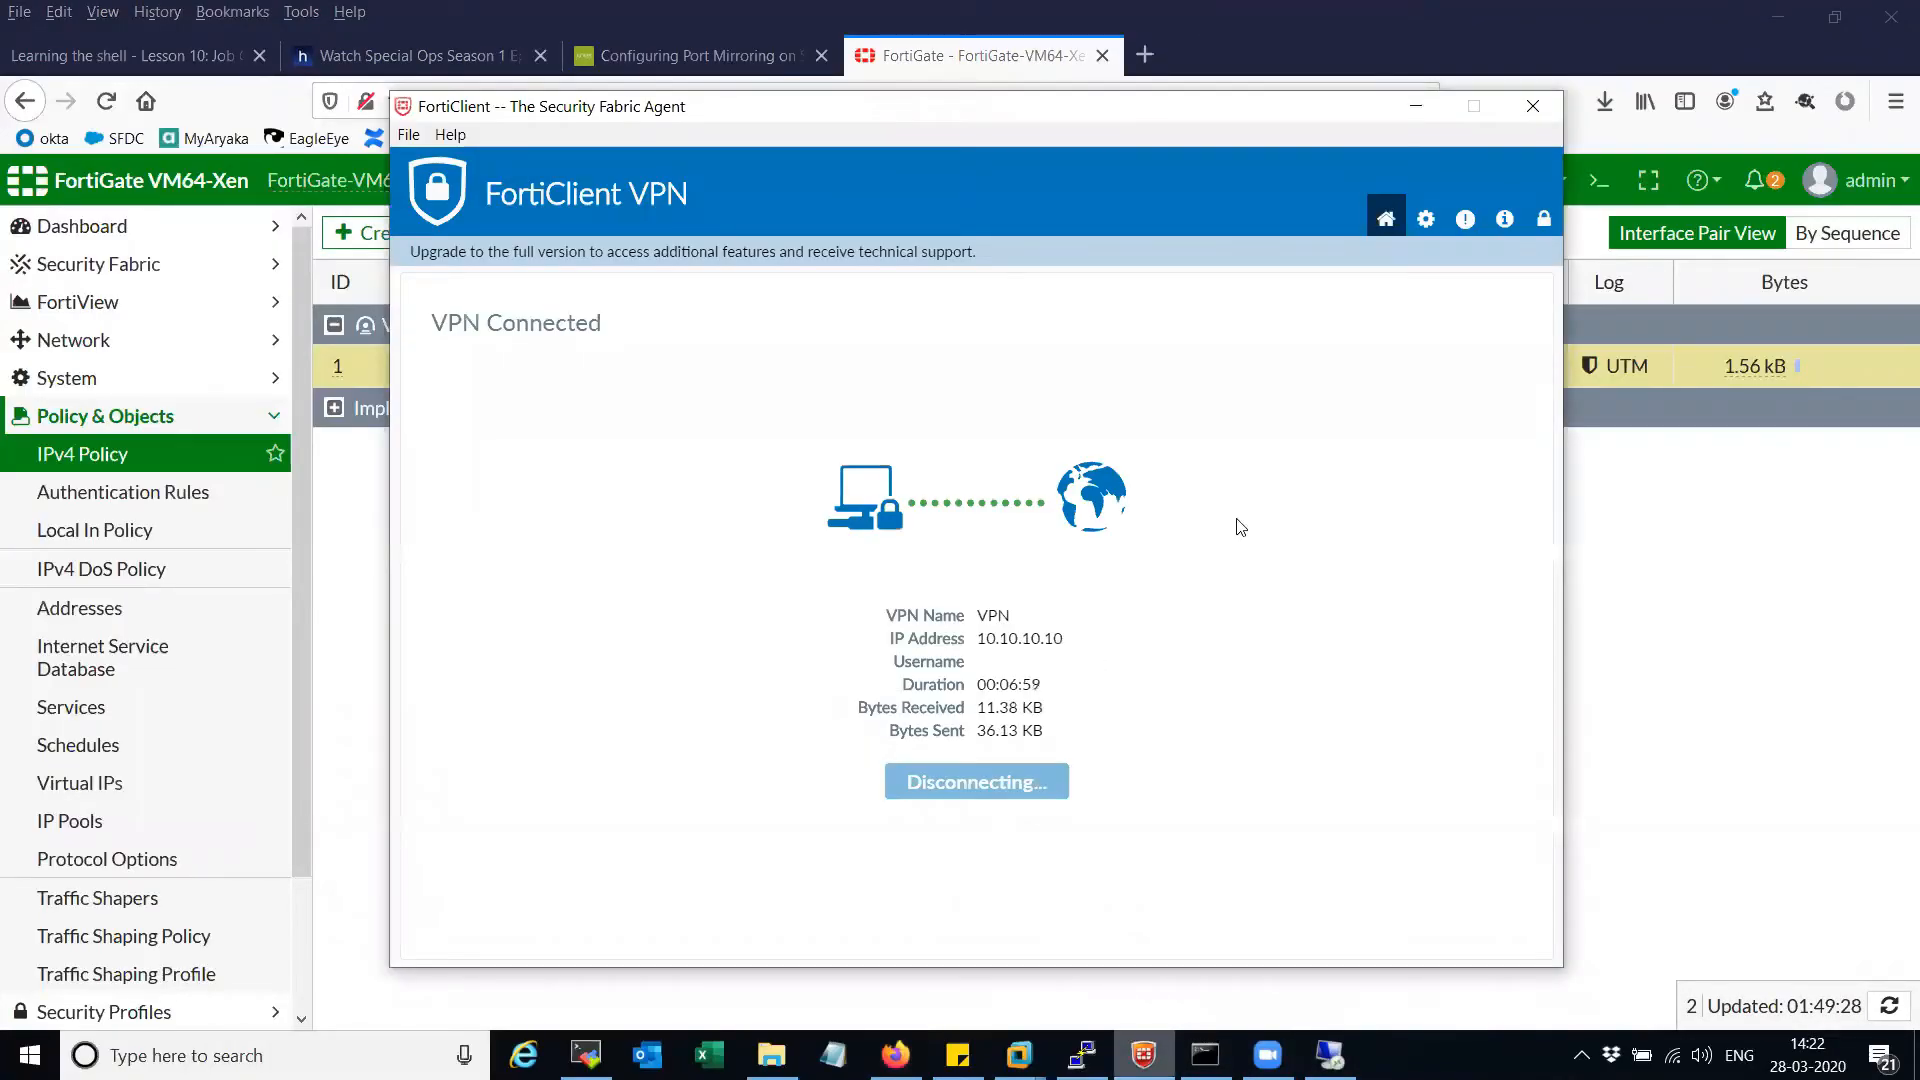
click(1406, 118)
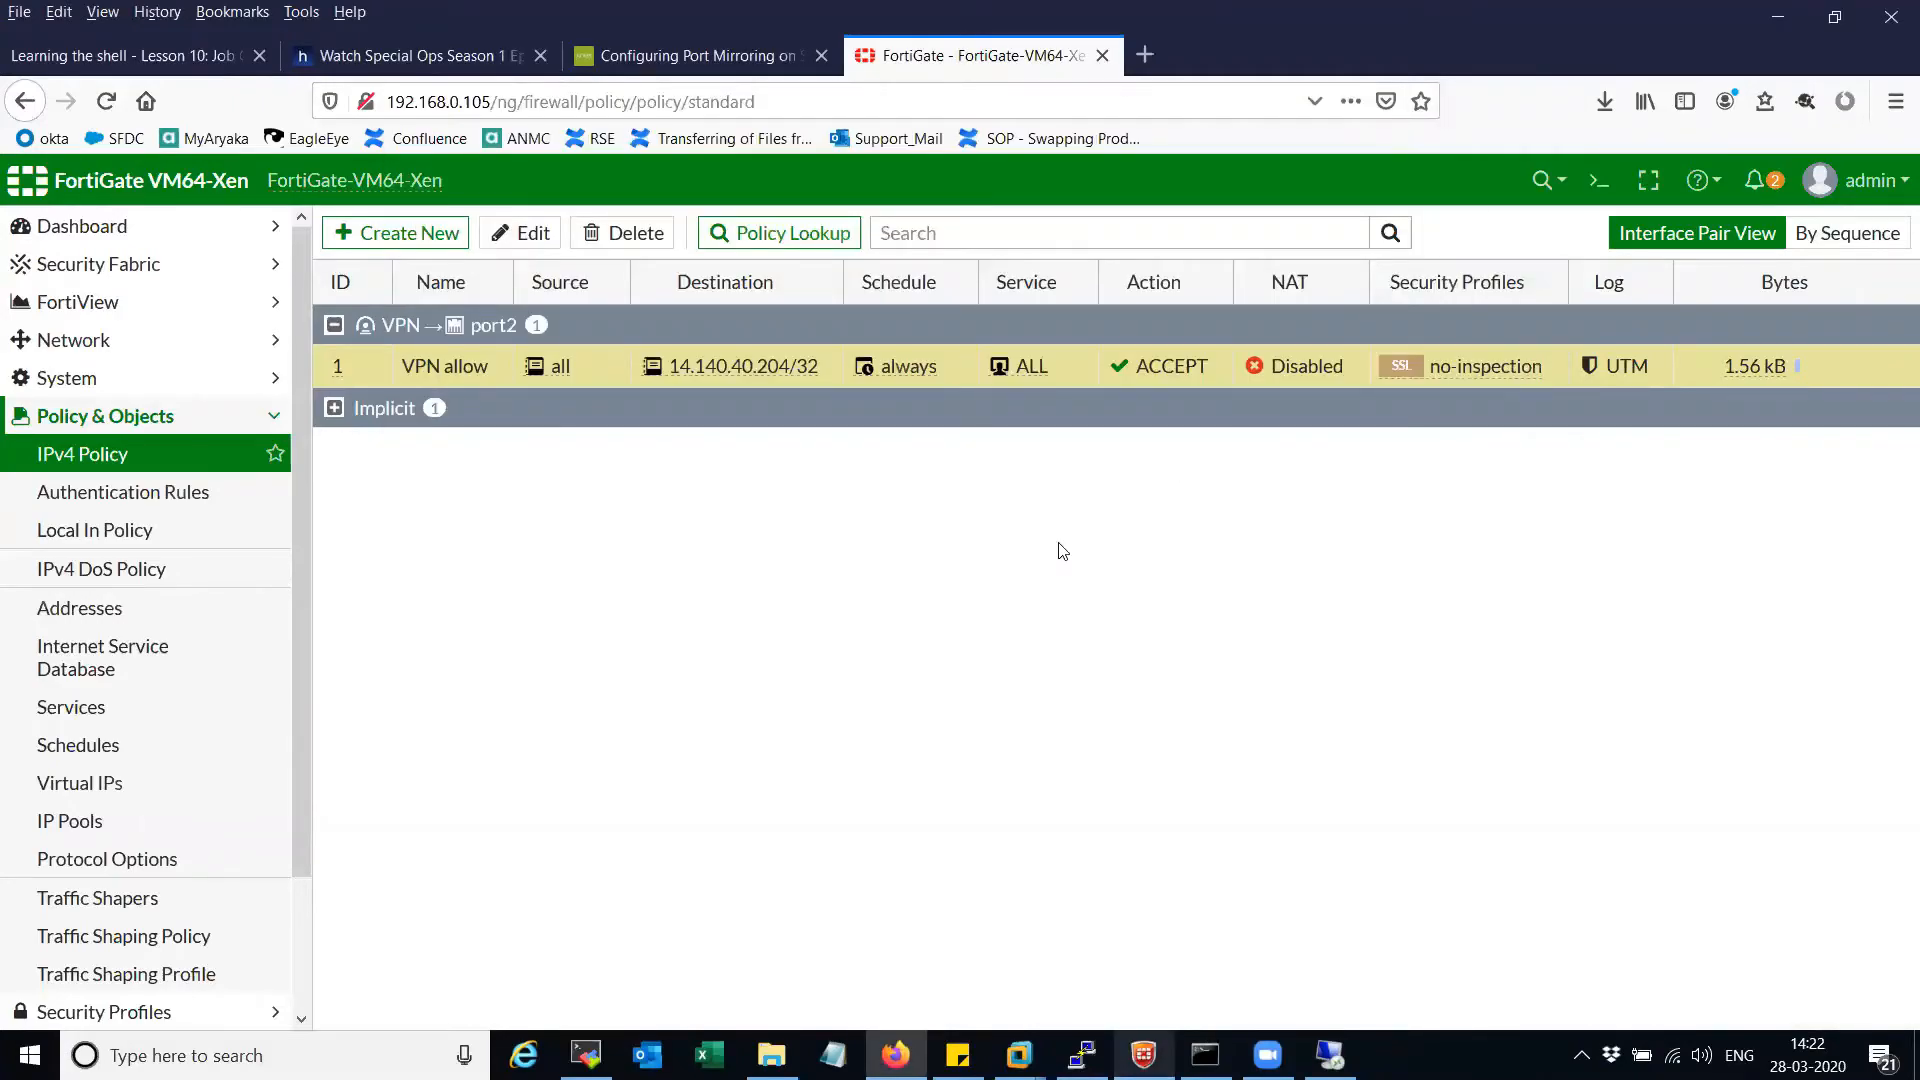
- Open the custom IPsec tunnel named VPN for editing and expand its Network settings down to the IPv4 mode config
click(182, 428)
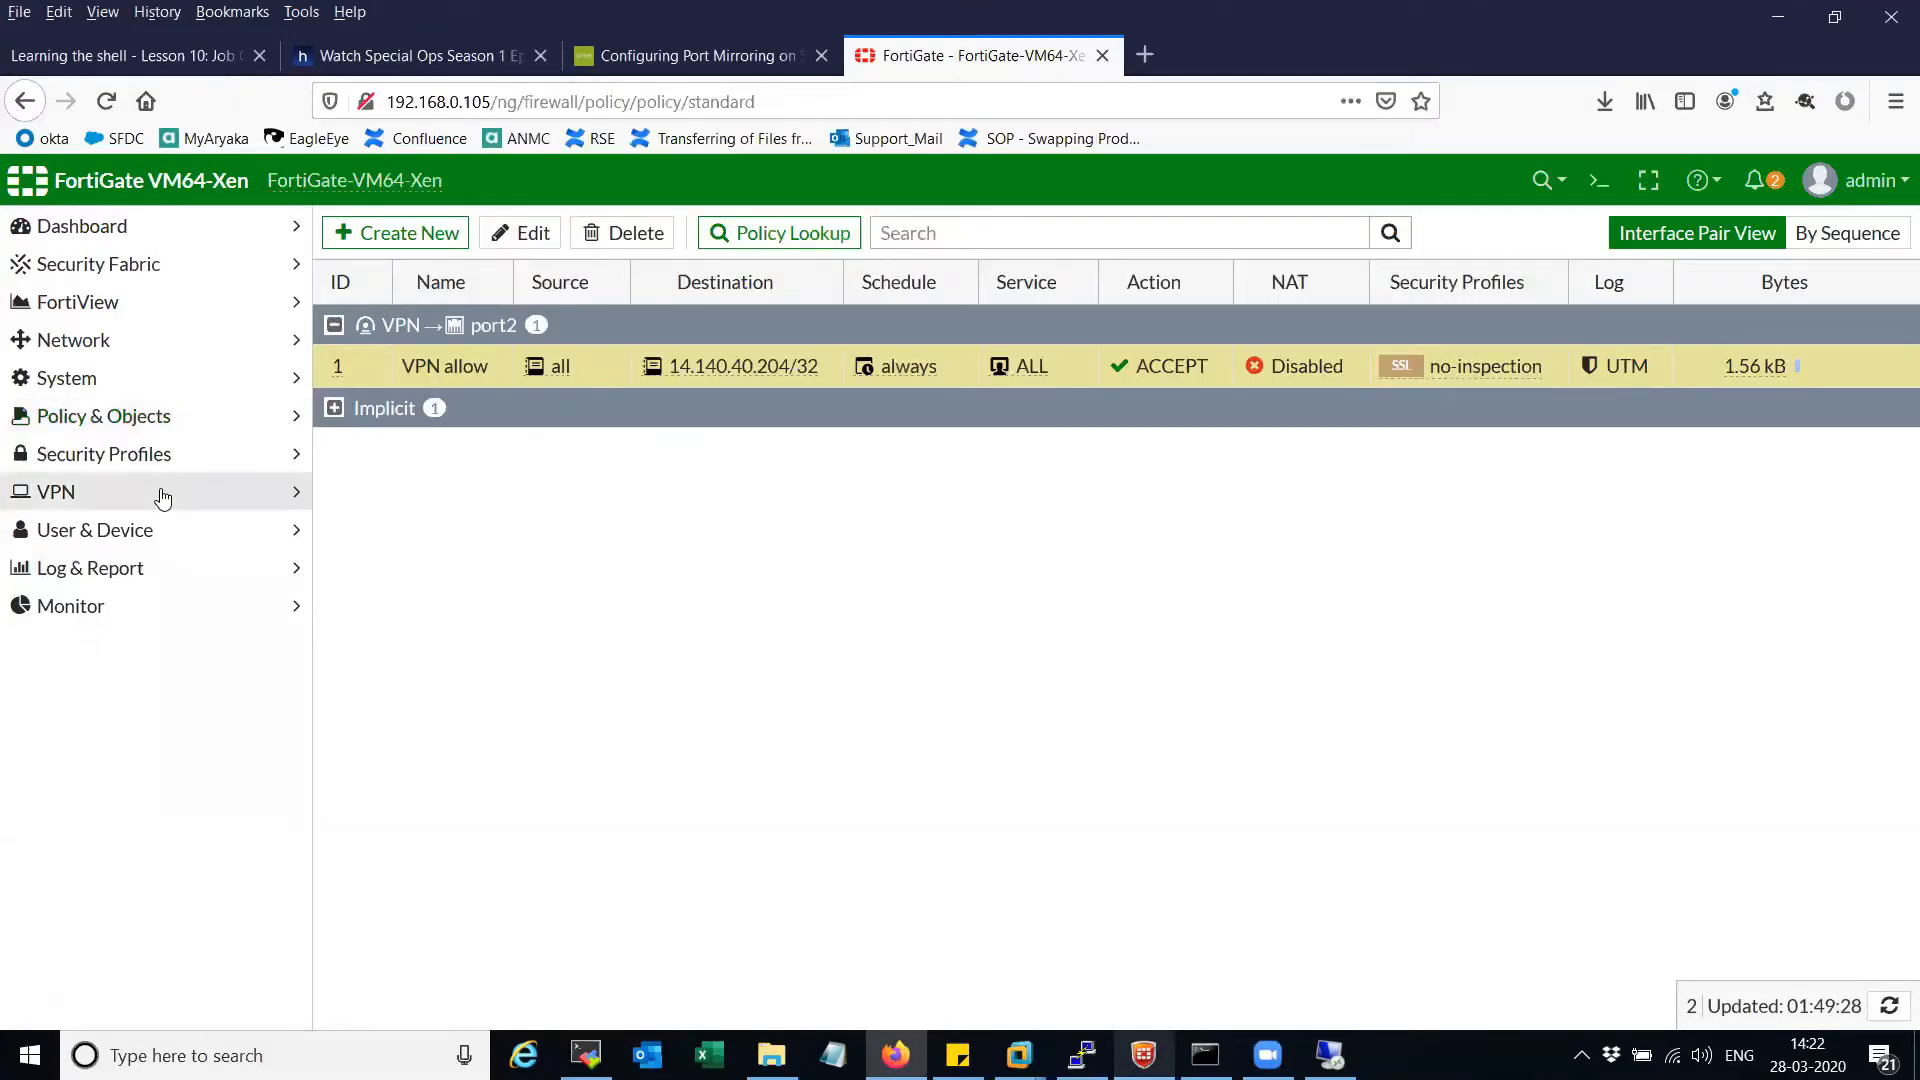
click(158, 492)
click(172, 586)
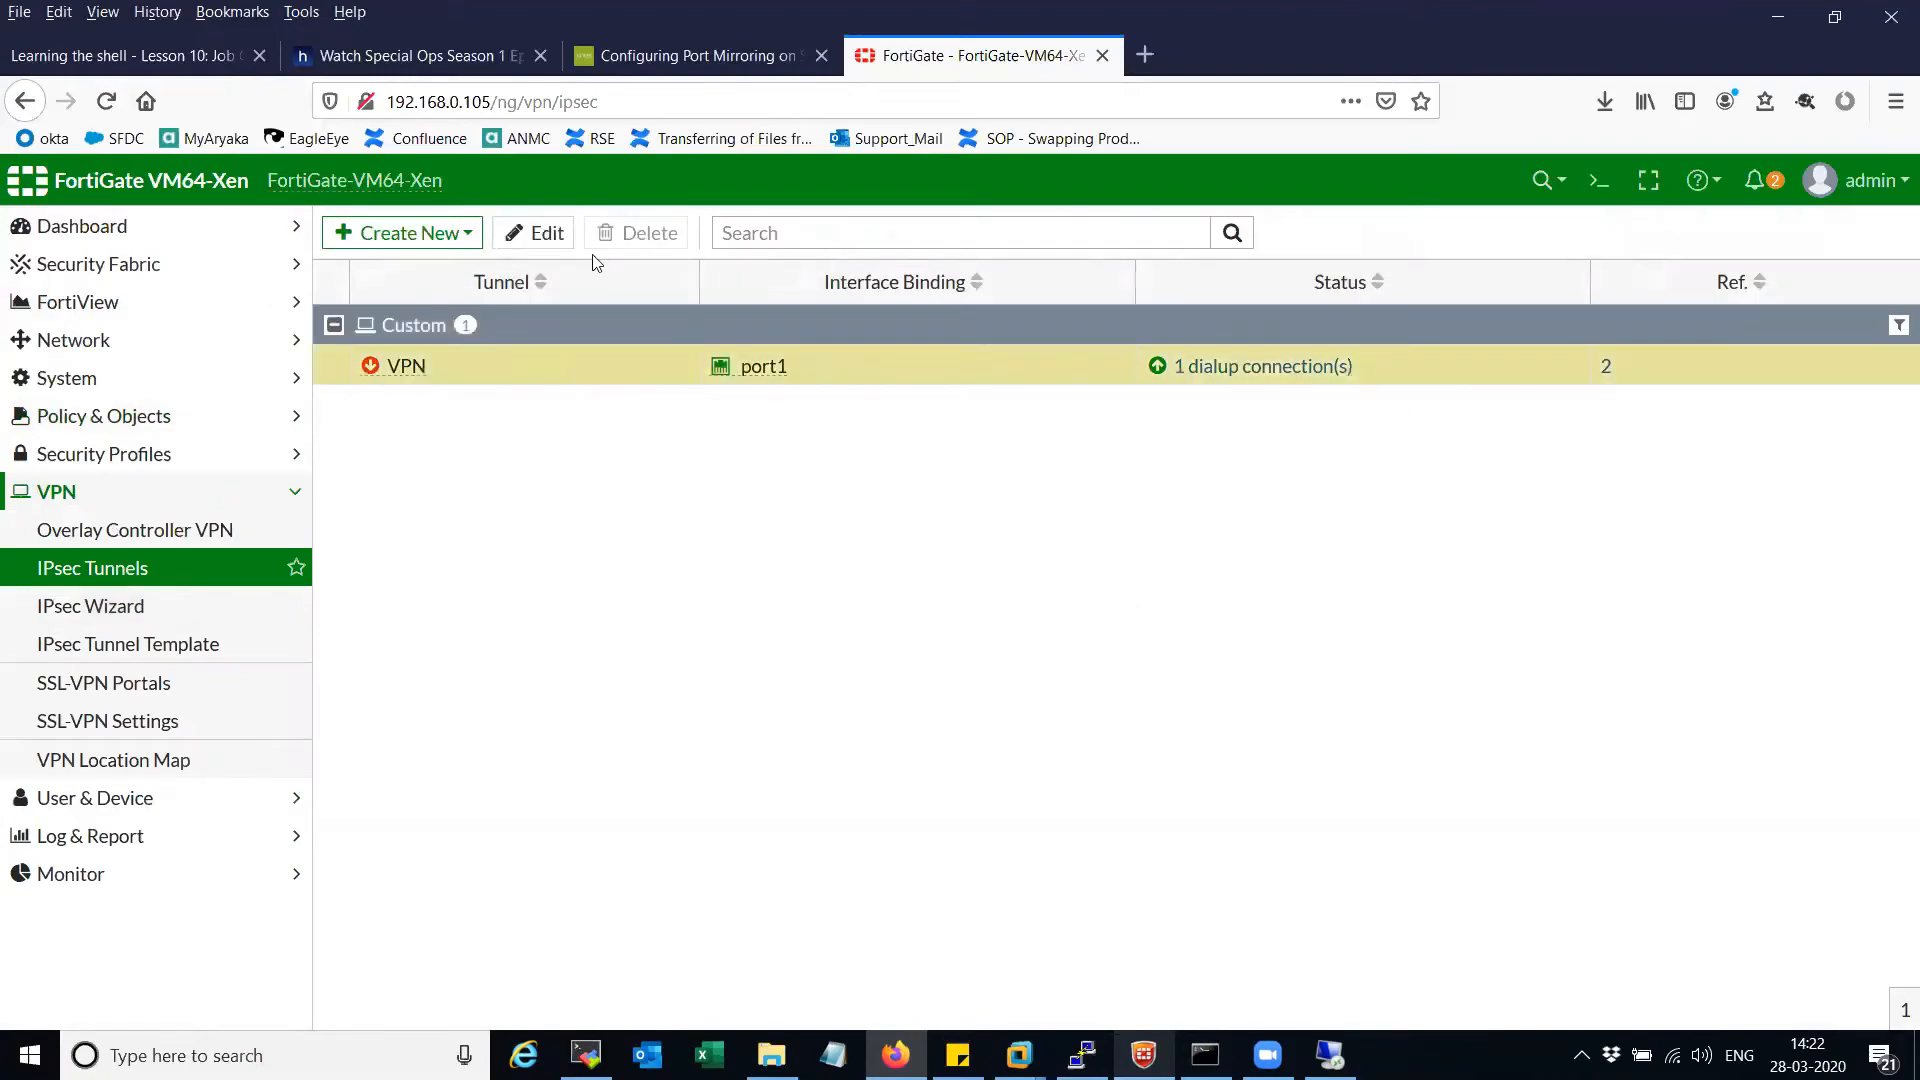
click(540, 234)
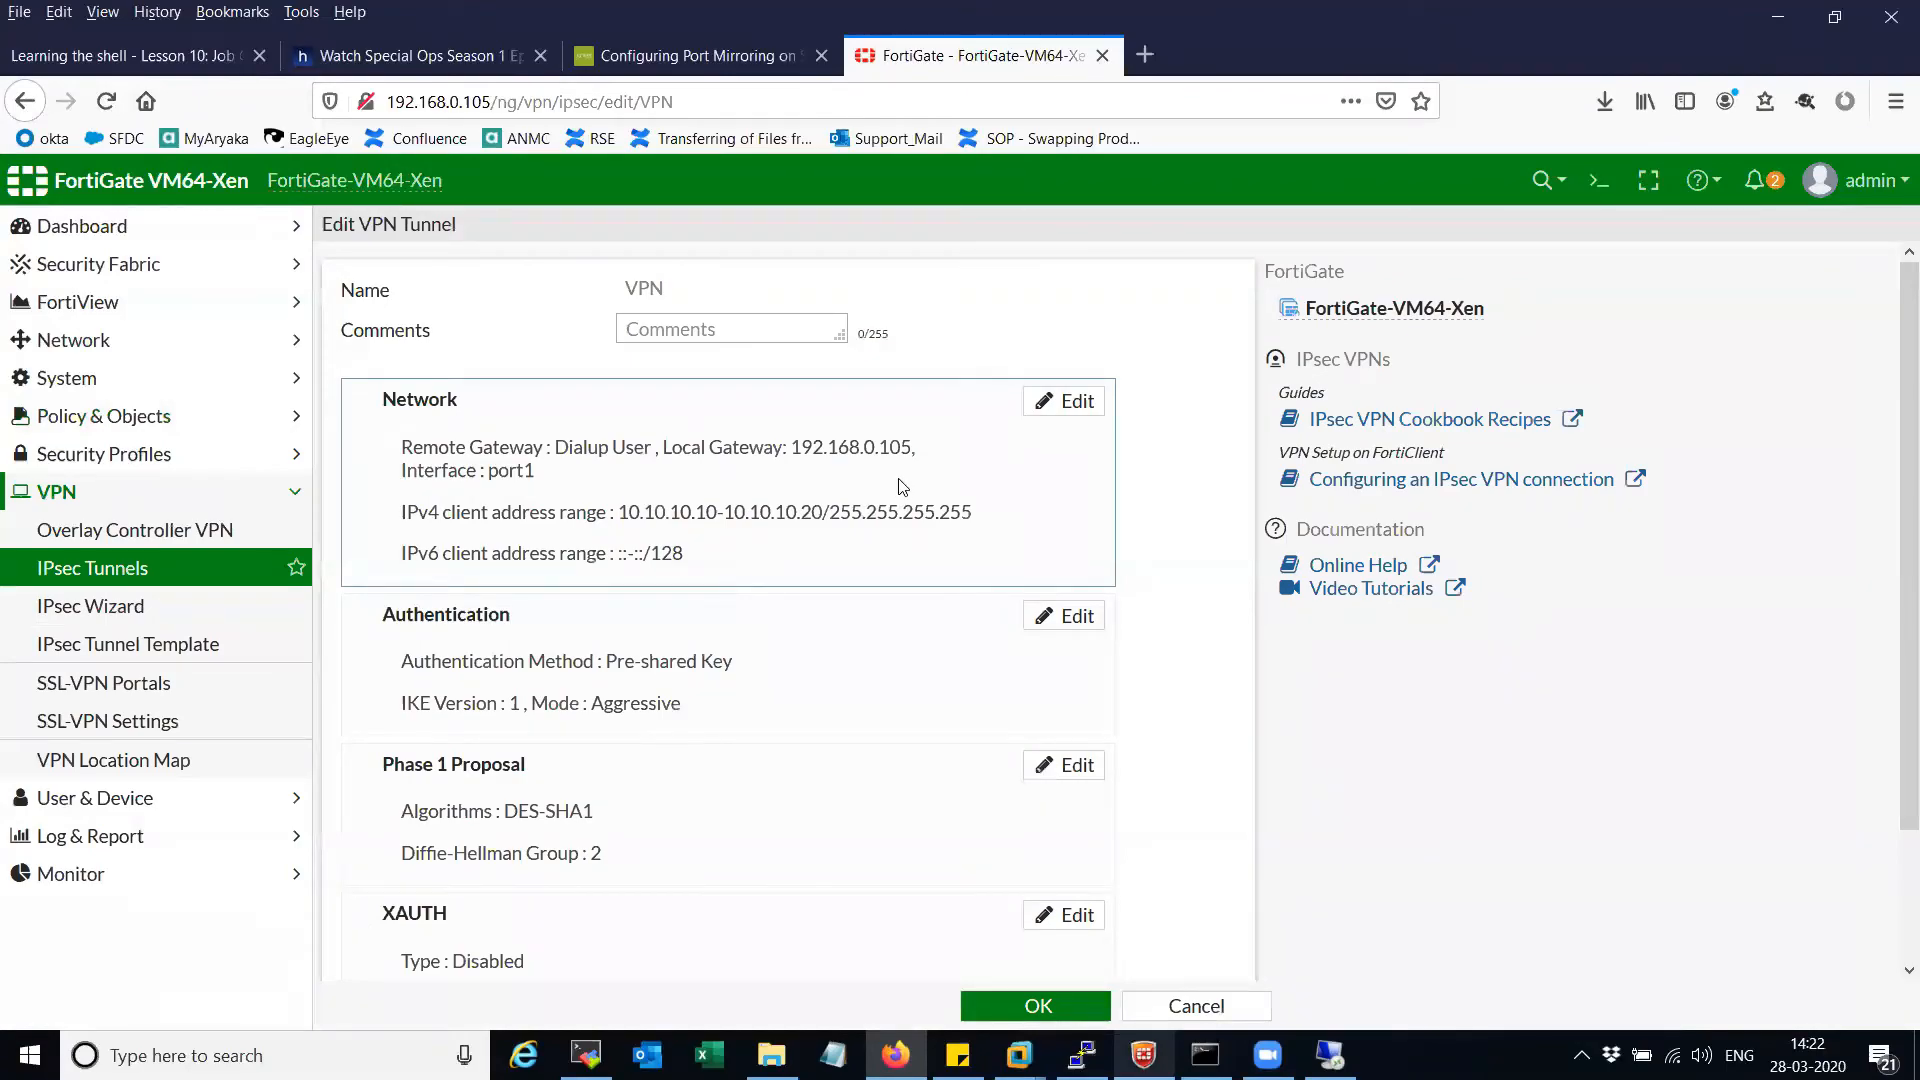
click(901, 488)
scroll(864, 538, down, 3)
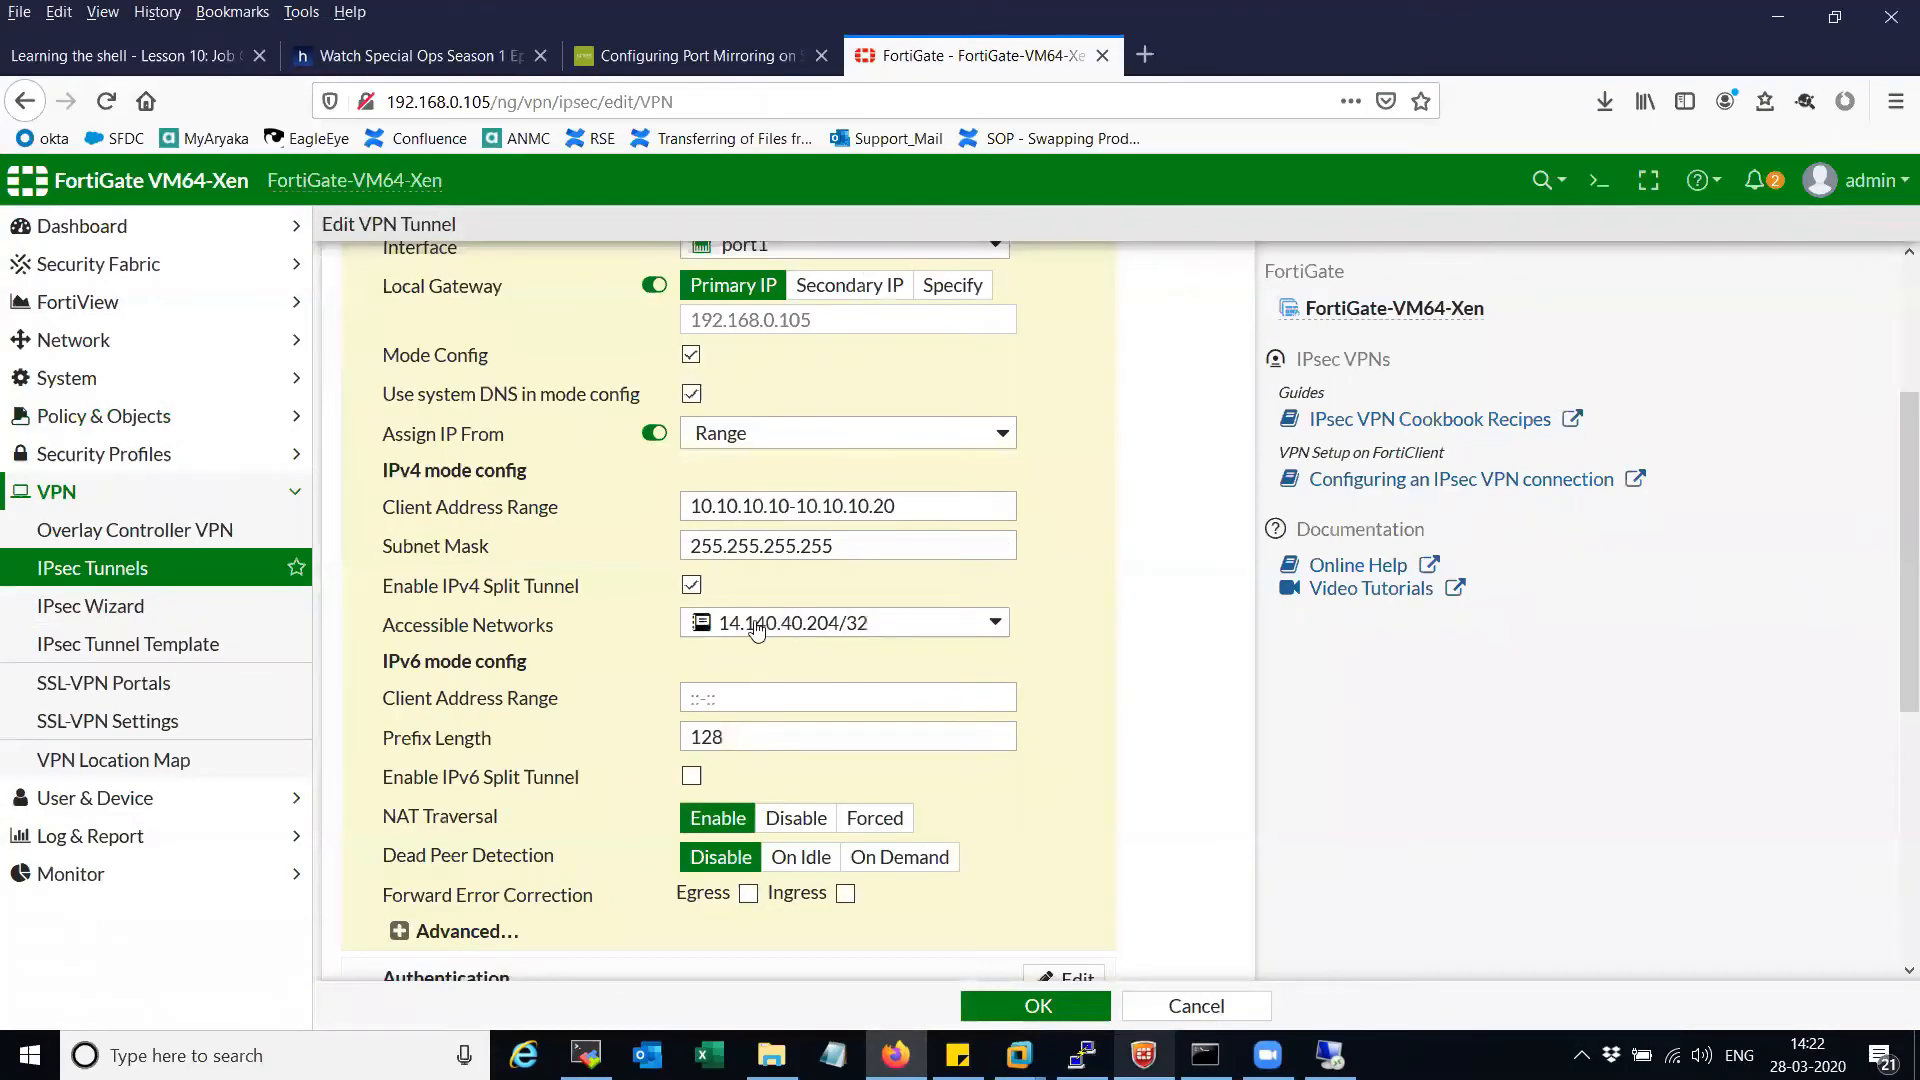
- Disable the IPv4 split tunnel for the VPN tunnel, review the remaining settings and save the tunnel
click(692, 582)
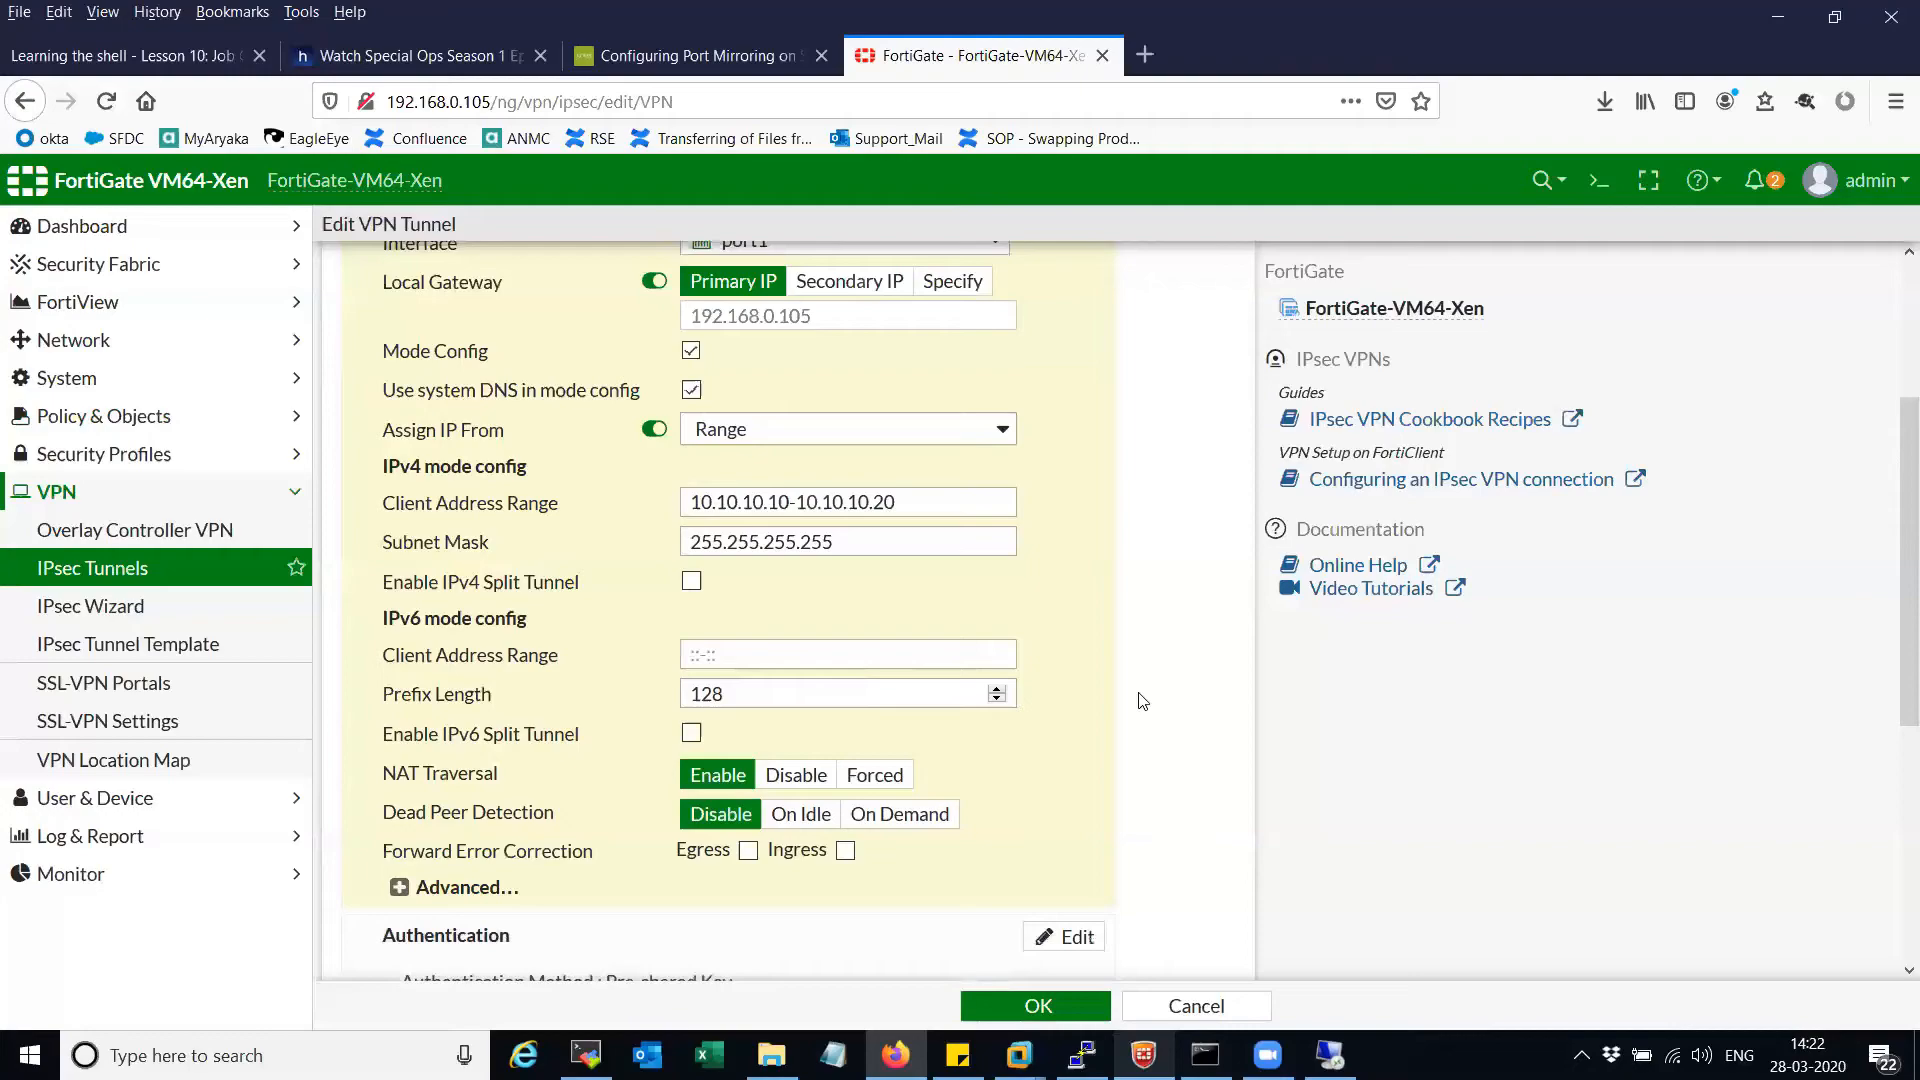
scroll(1118, 799, down, 2)
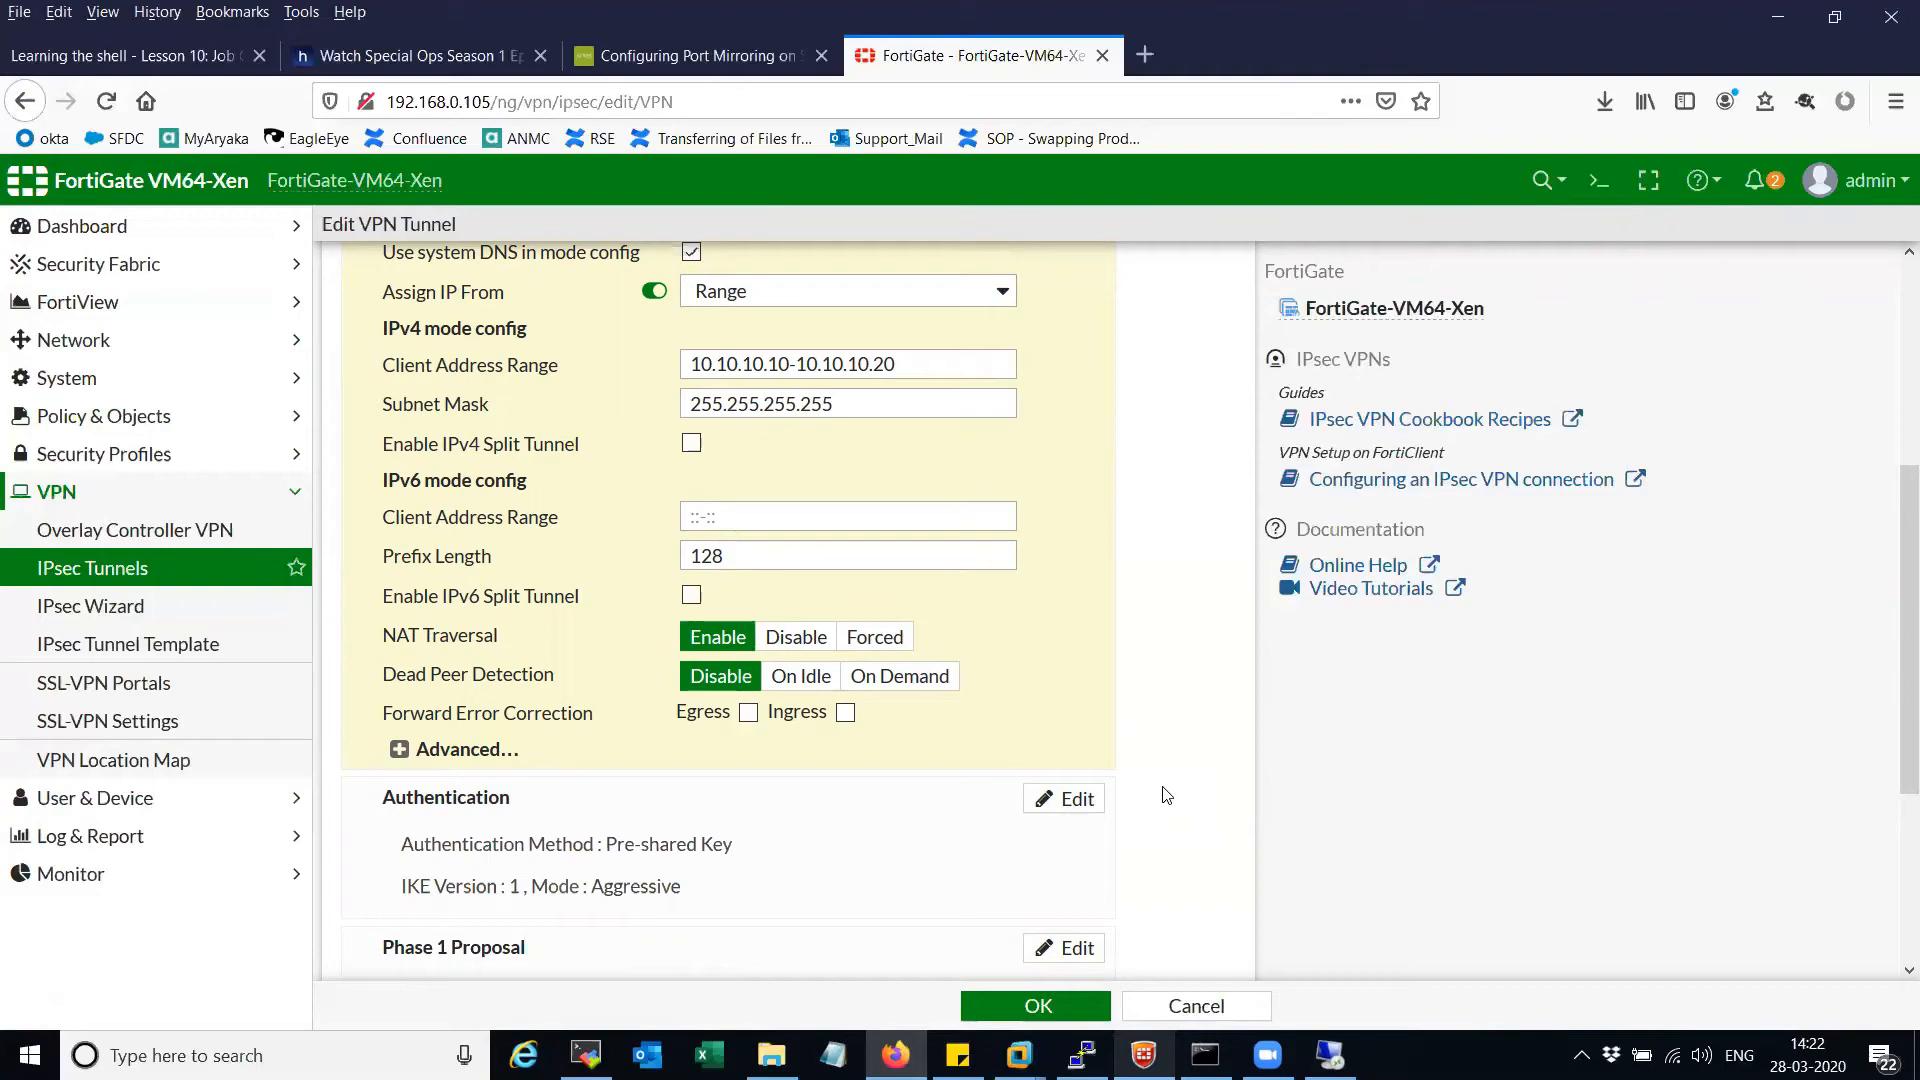
scroll(1165, 795, up, 5)
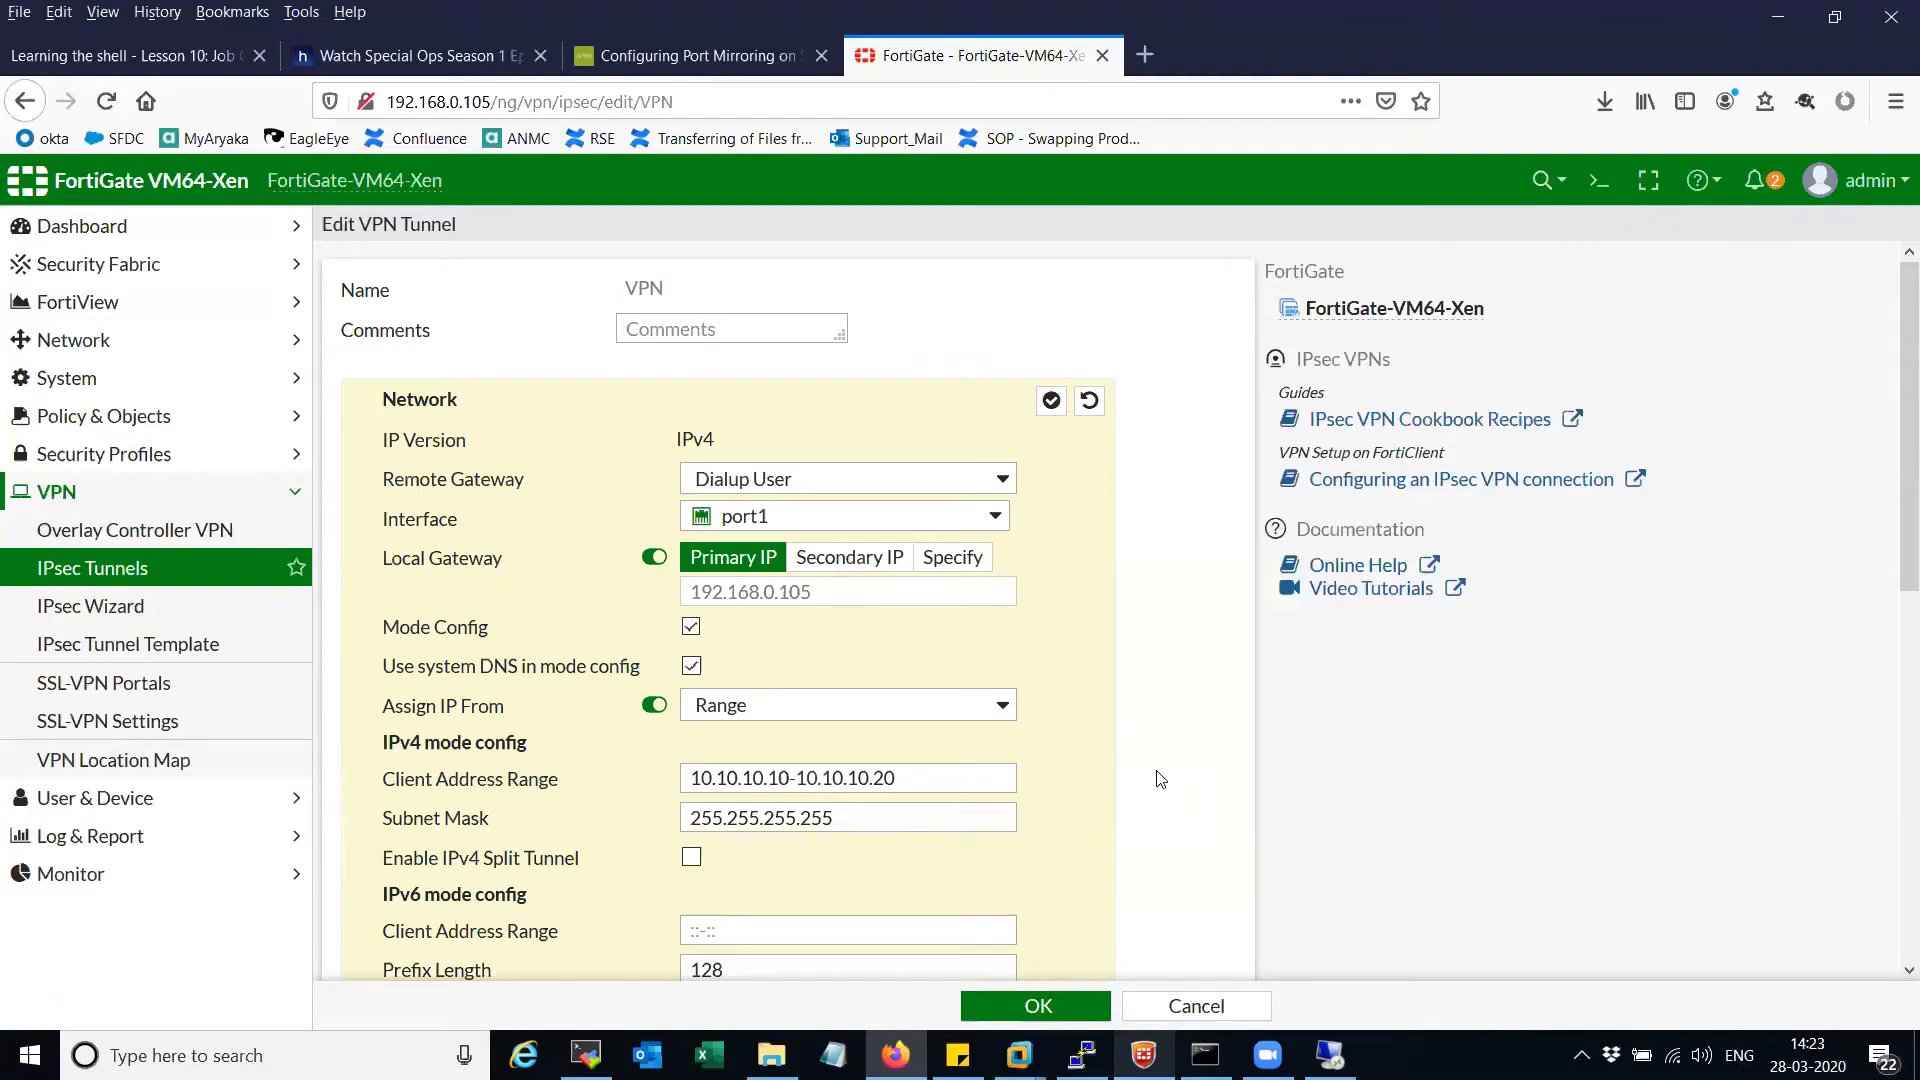
scroll(1159, 779, down, 2)
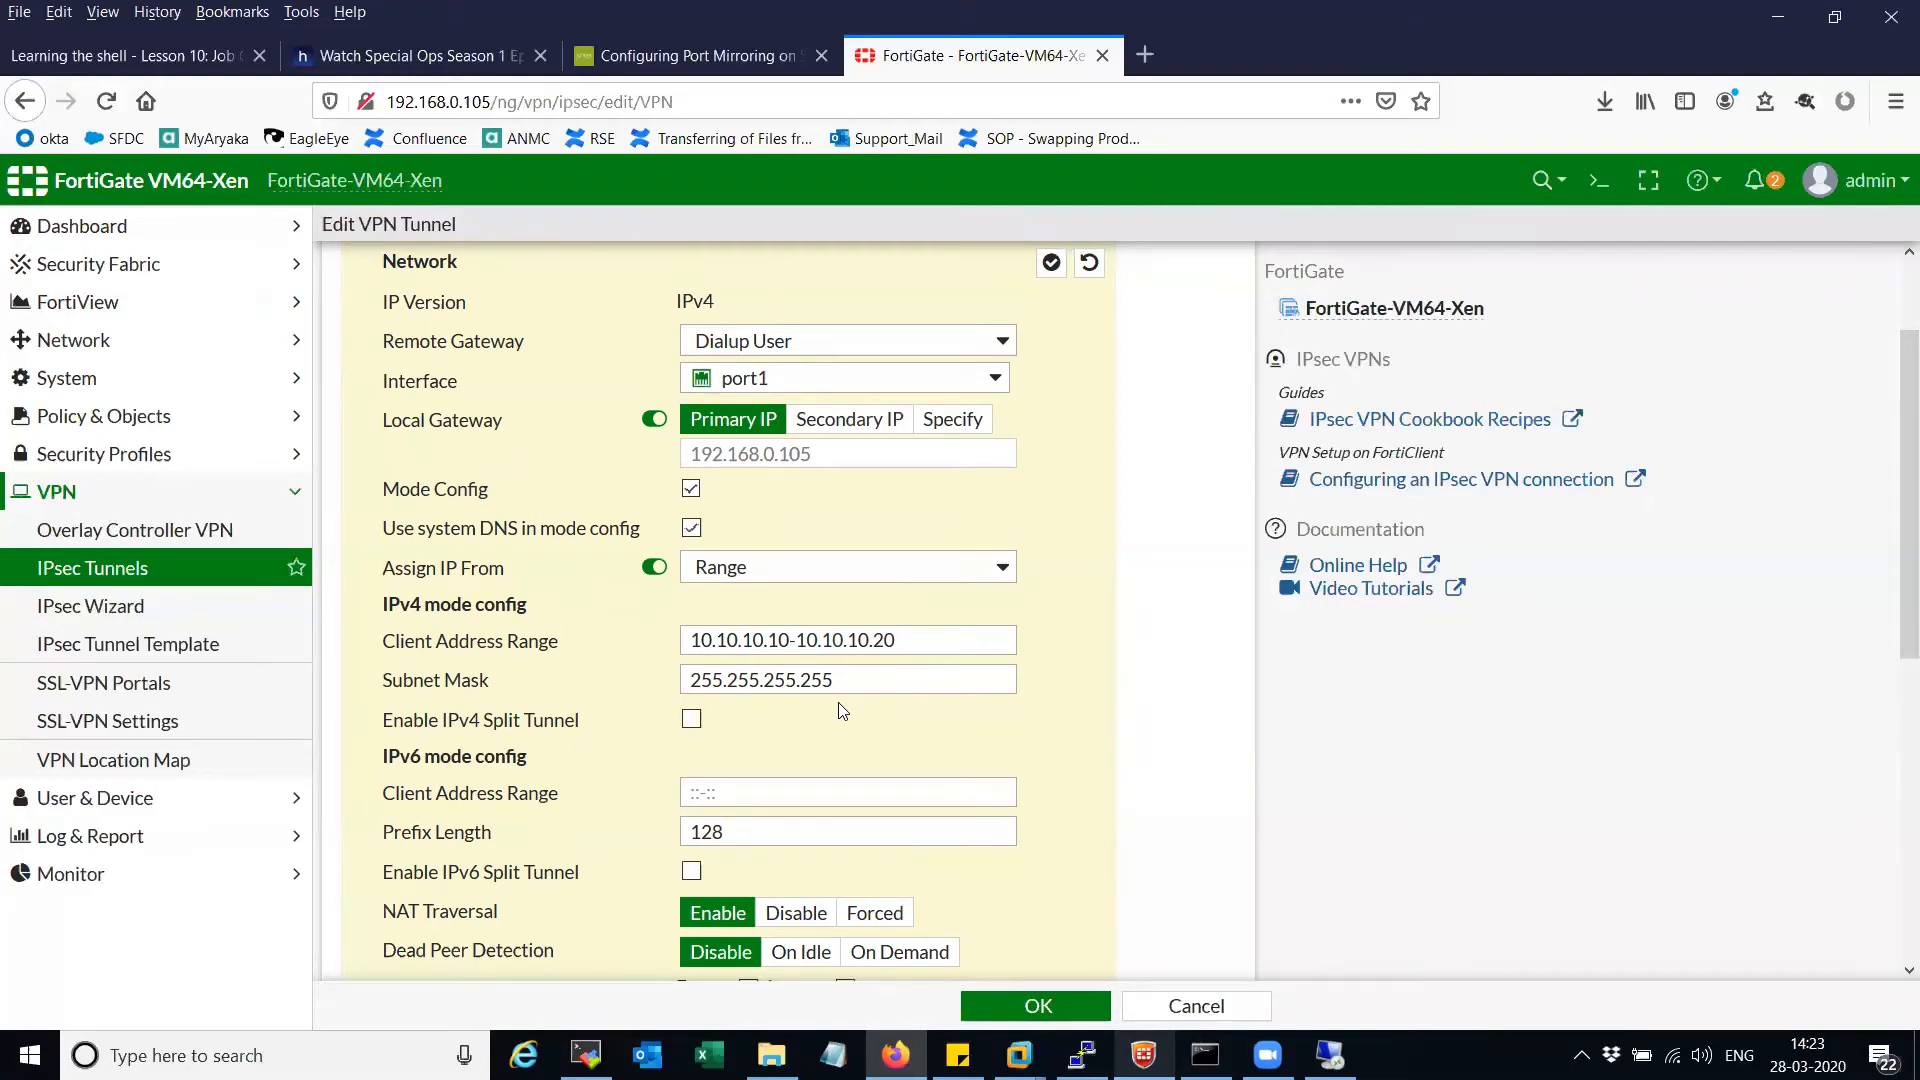
scroll(1088, 783, down, 4)
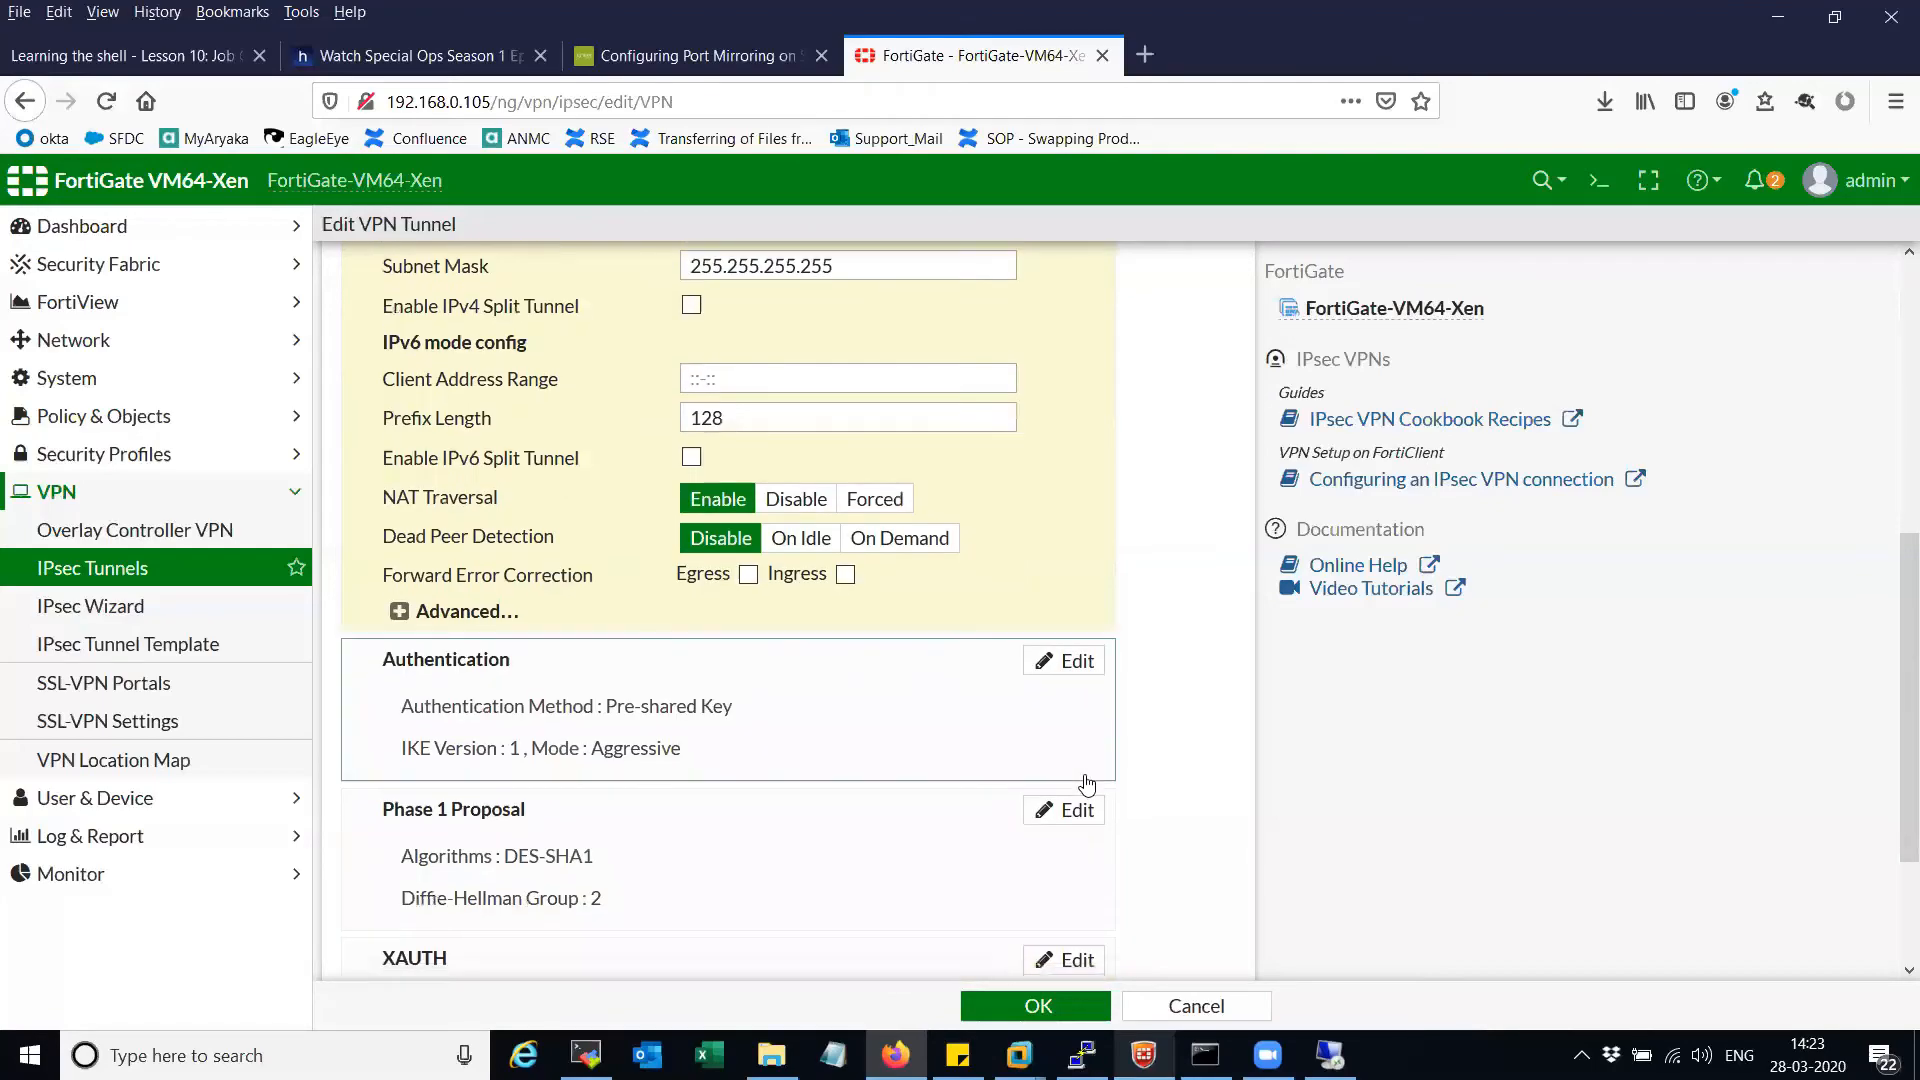
click(989, 1010)
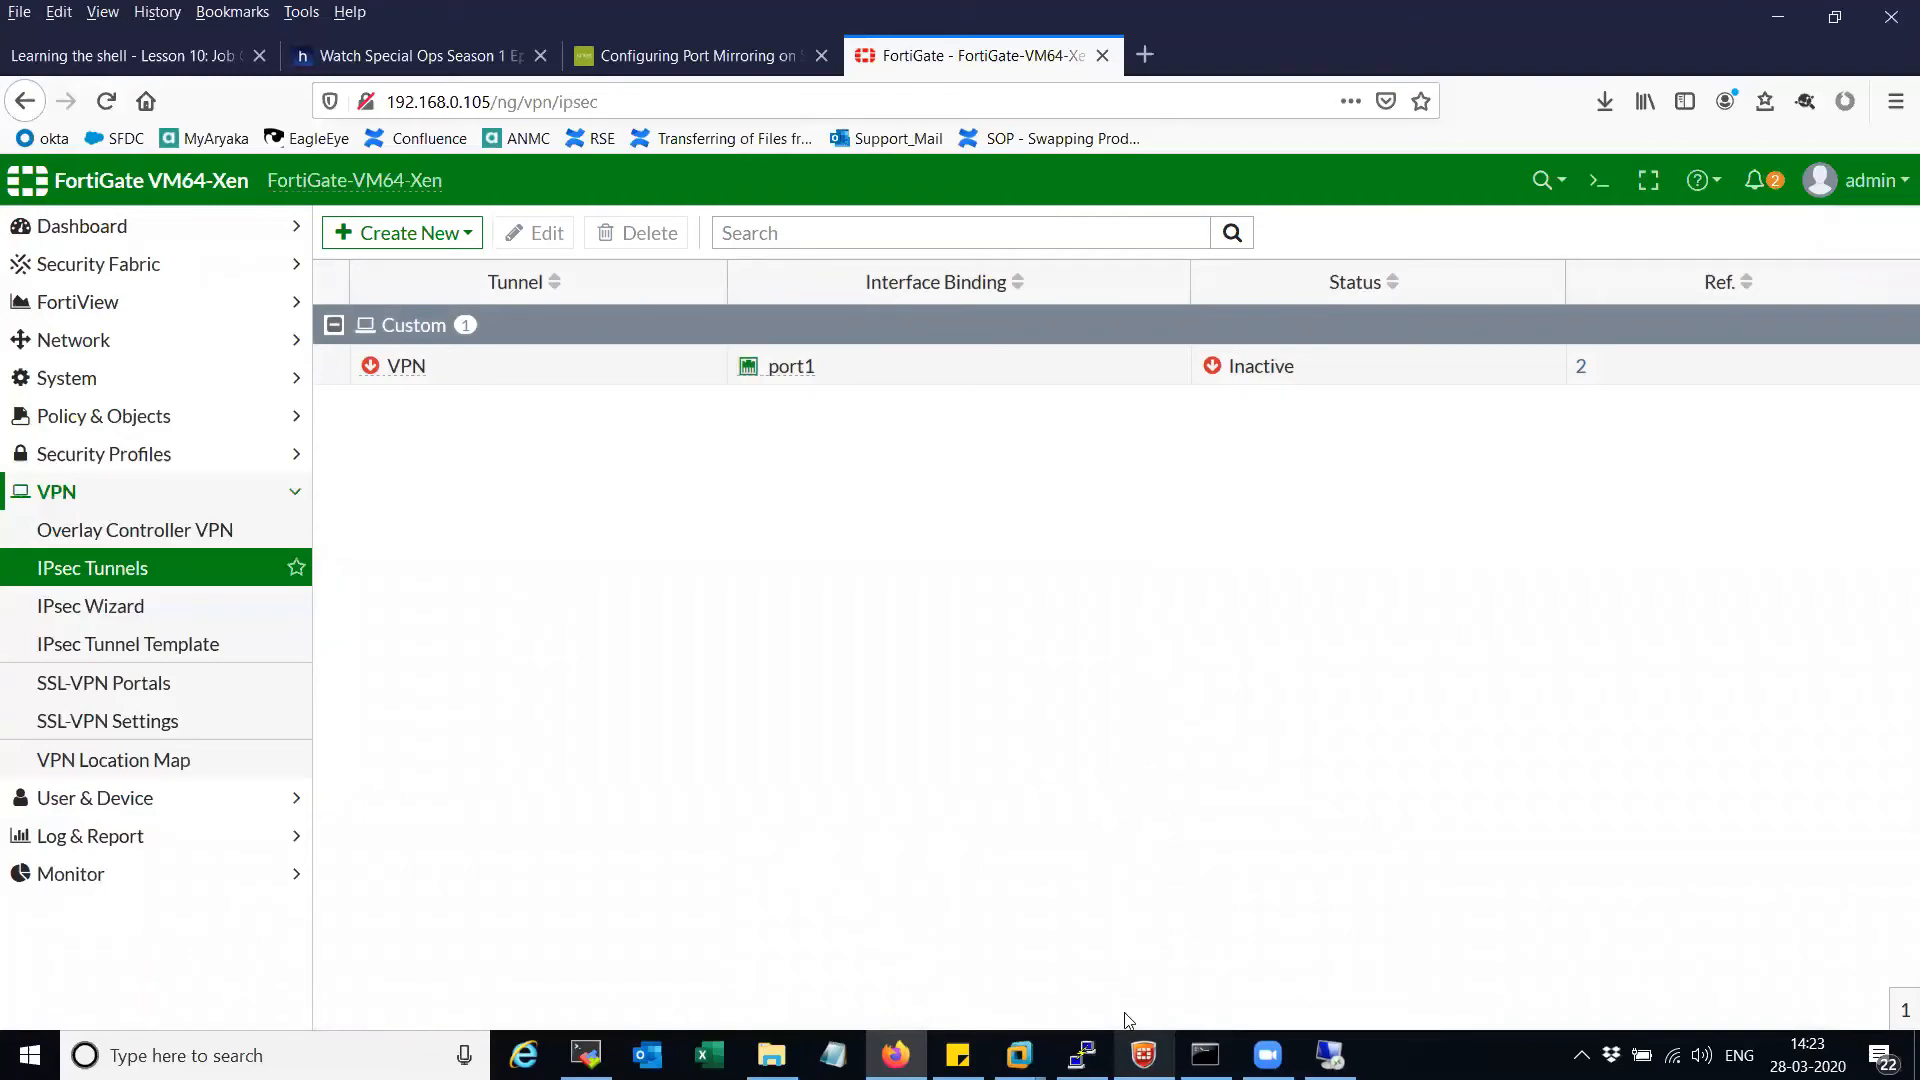
- Reconnect the VPN in the local FortiClient, check its connection details and return to the FortiGate web page
click(998, 767)
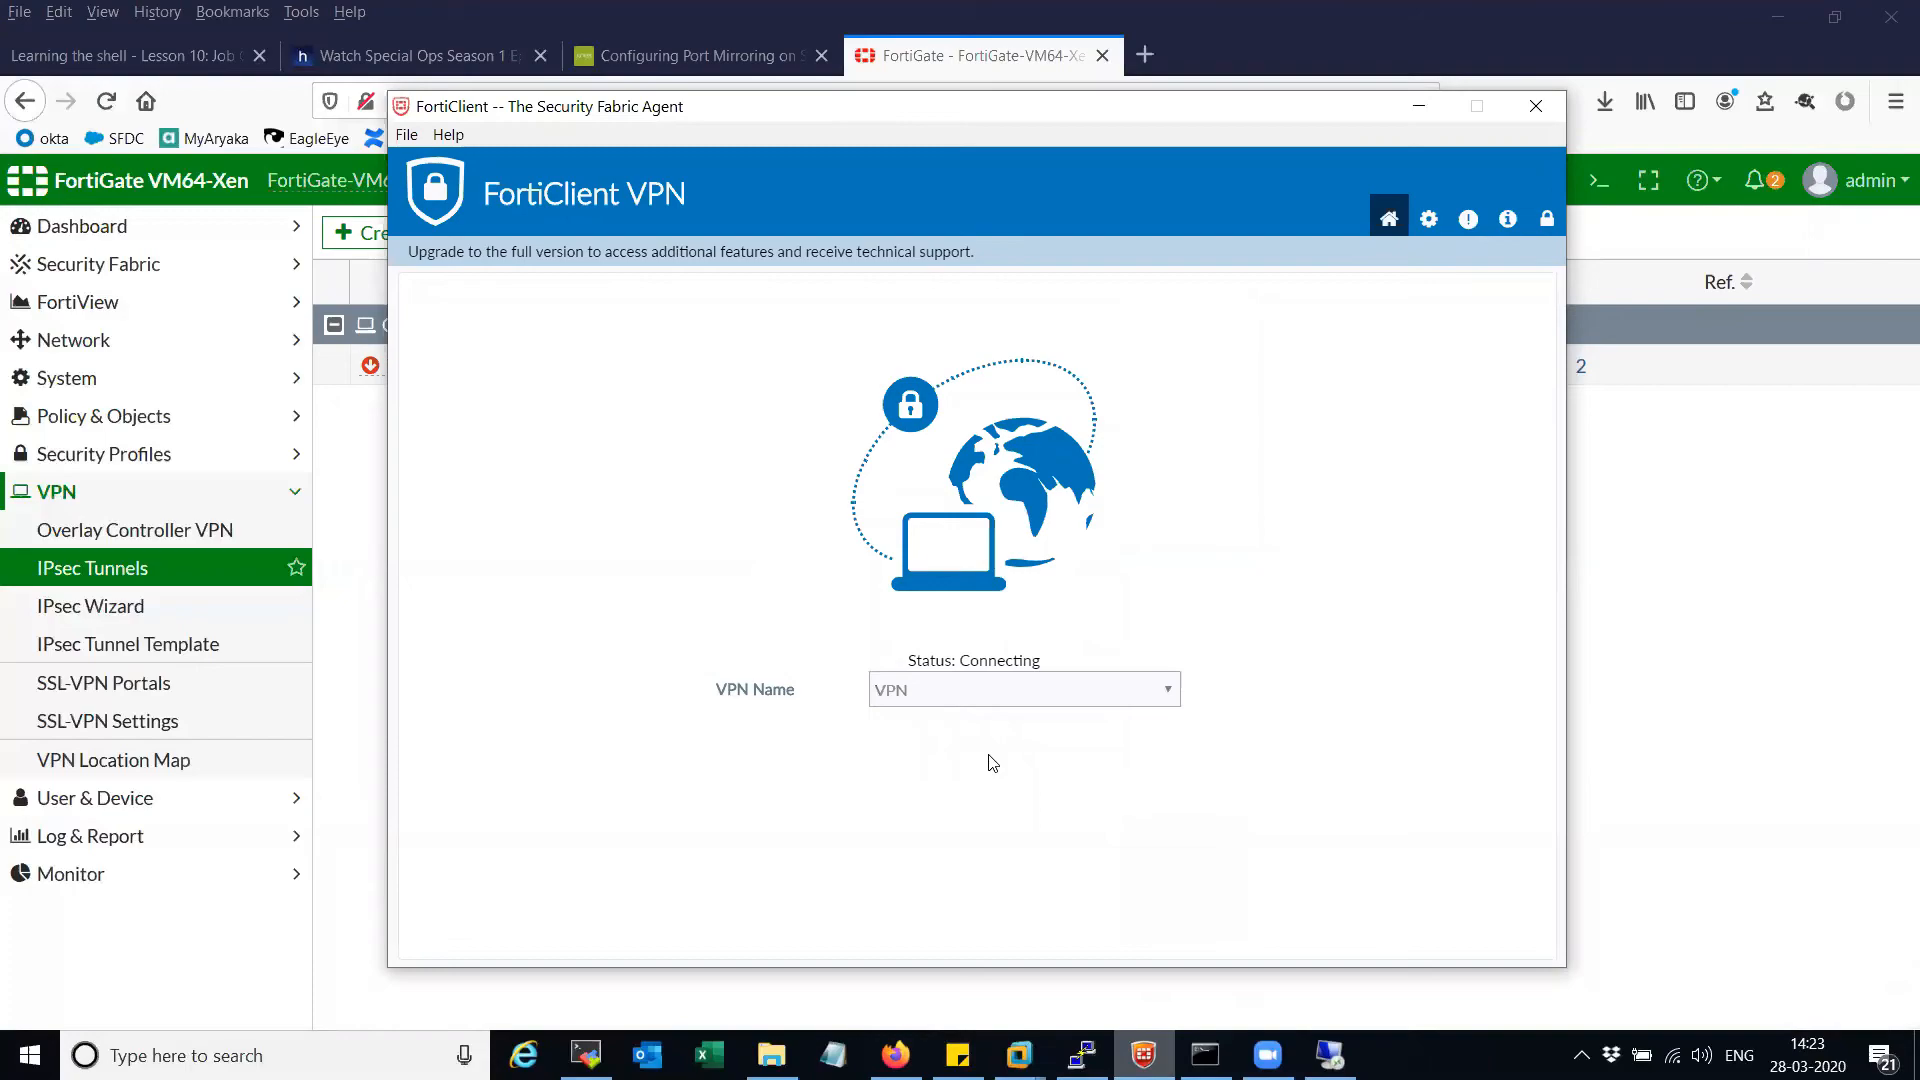
drag(998, 107, 1177, 99)
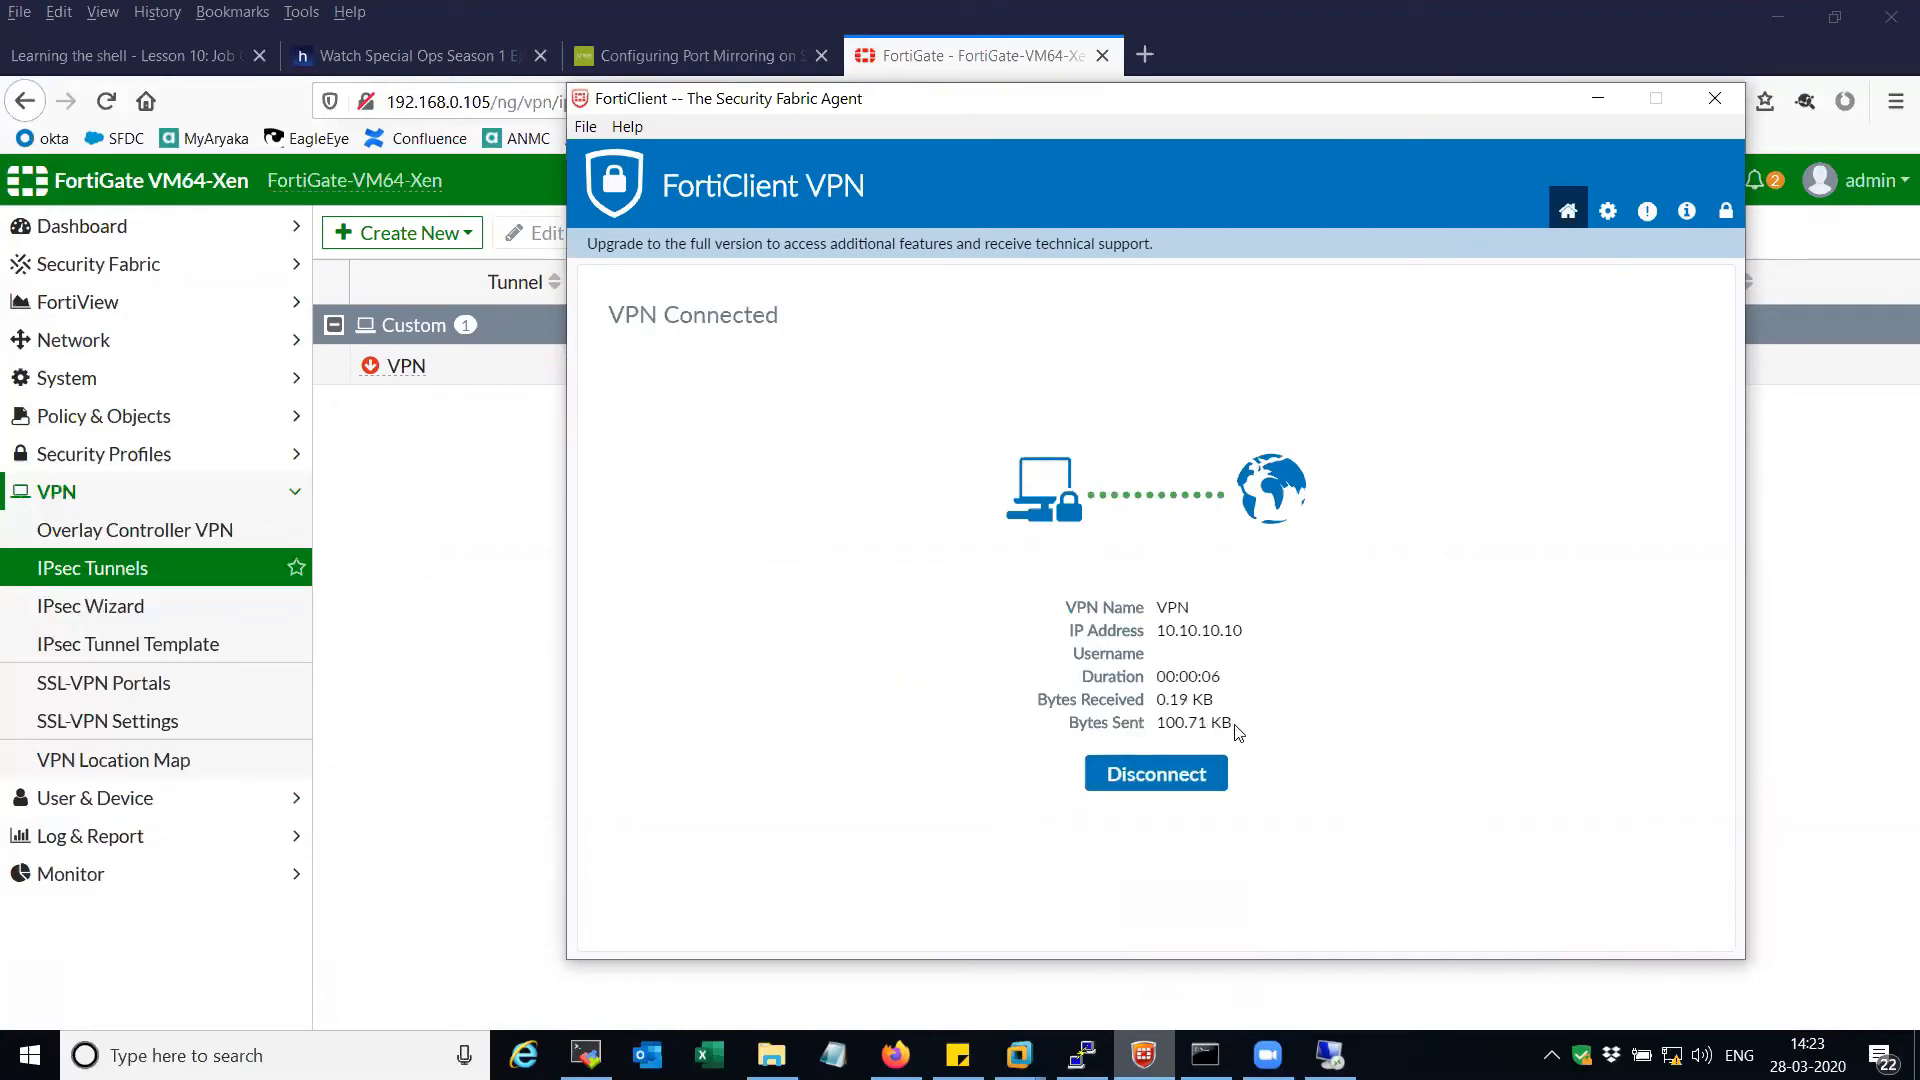
drag(1237, 731, 995, 655)
click(1129, 611)
click(549, 450)
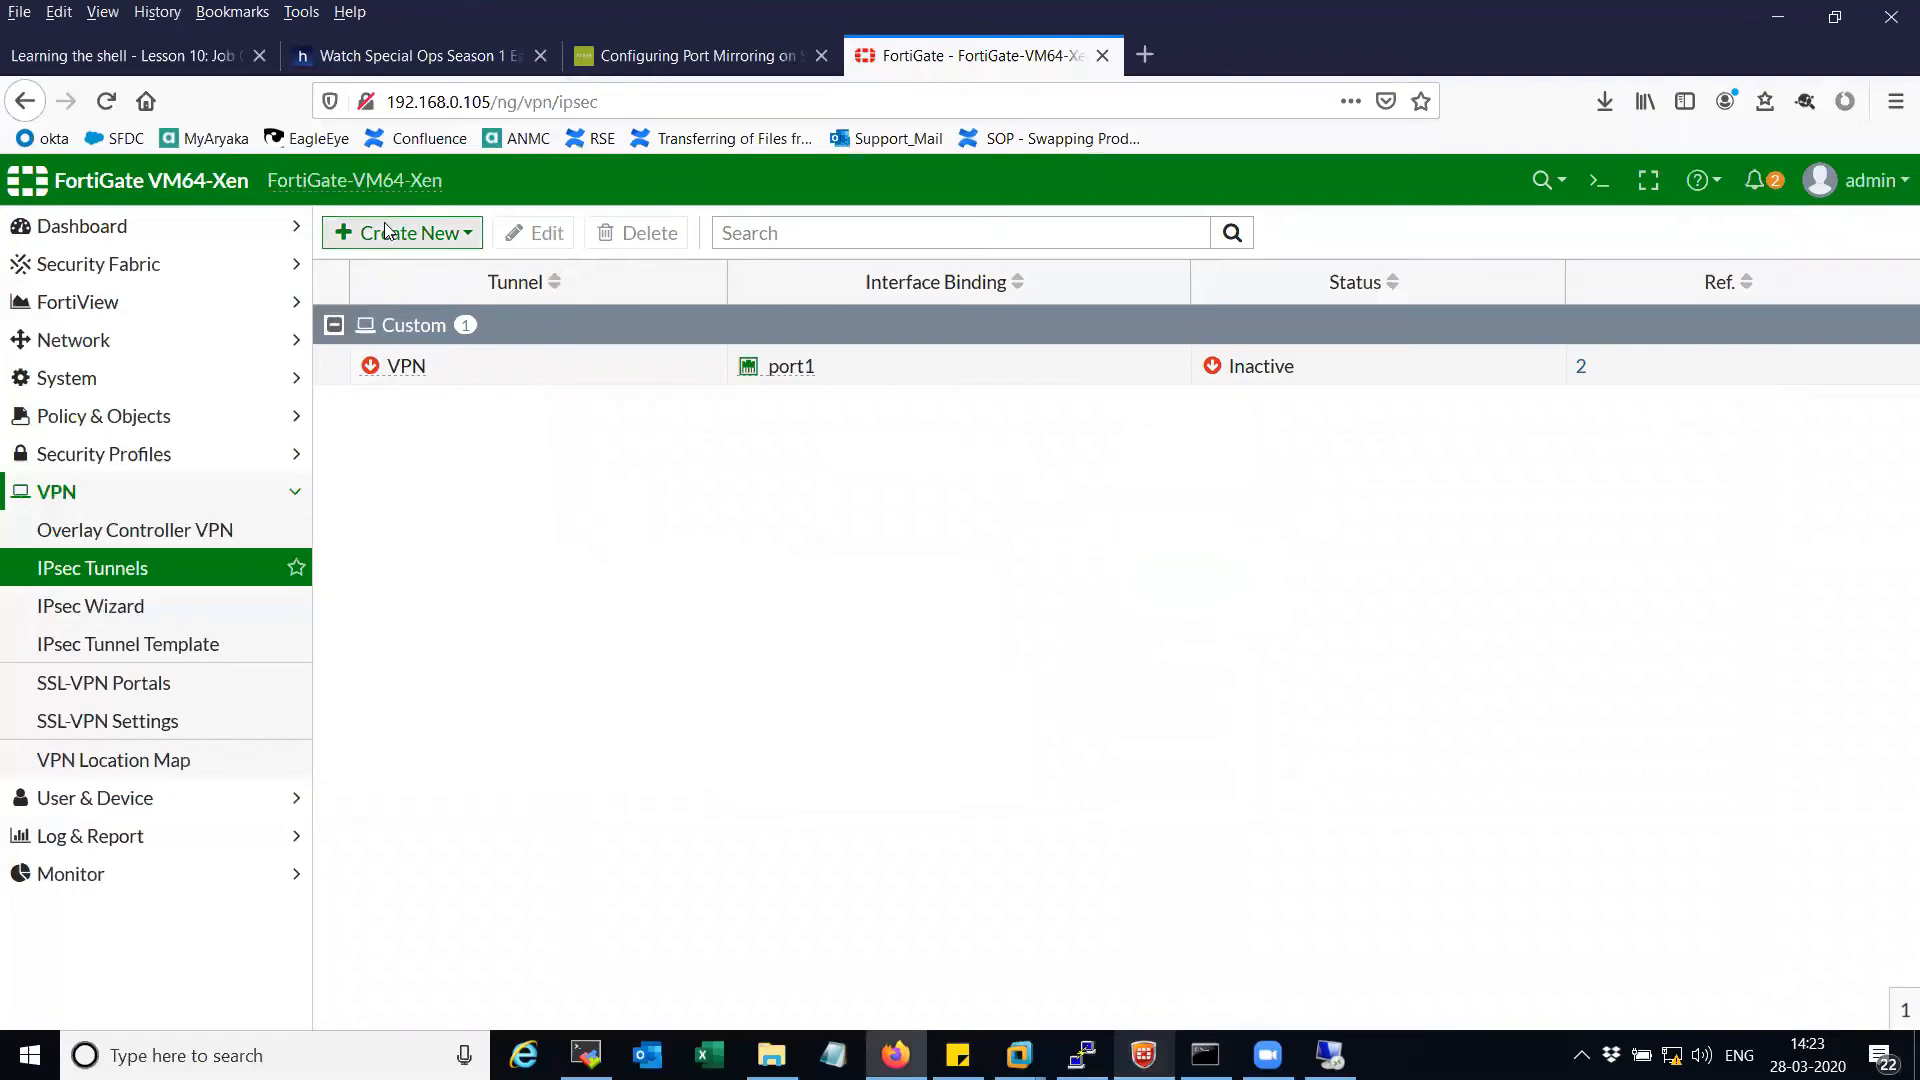
- Try to load the FortiGate's IPsec Wizard, IPsec Tunnels, Overlay Controller VPN and network Interfaces pages over the new connection
click(146, 605)
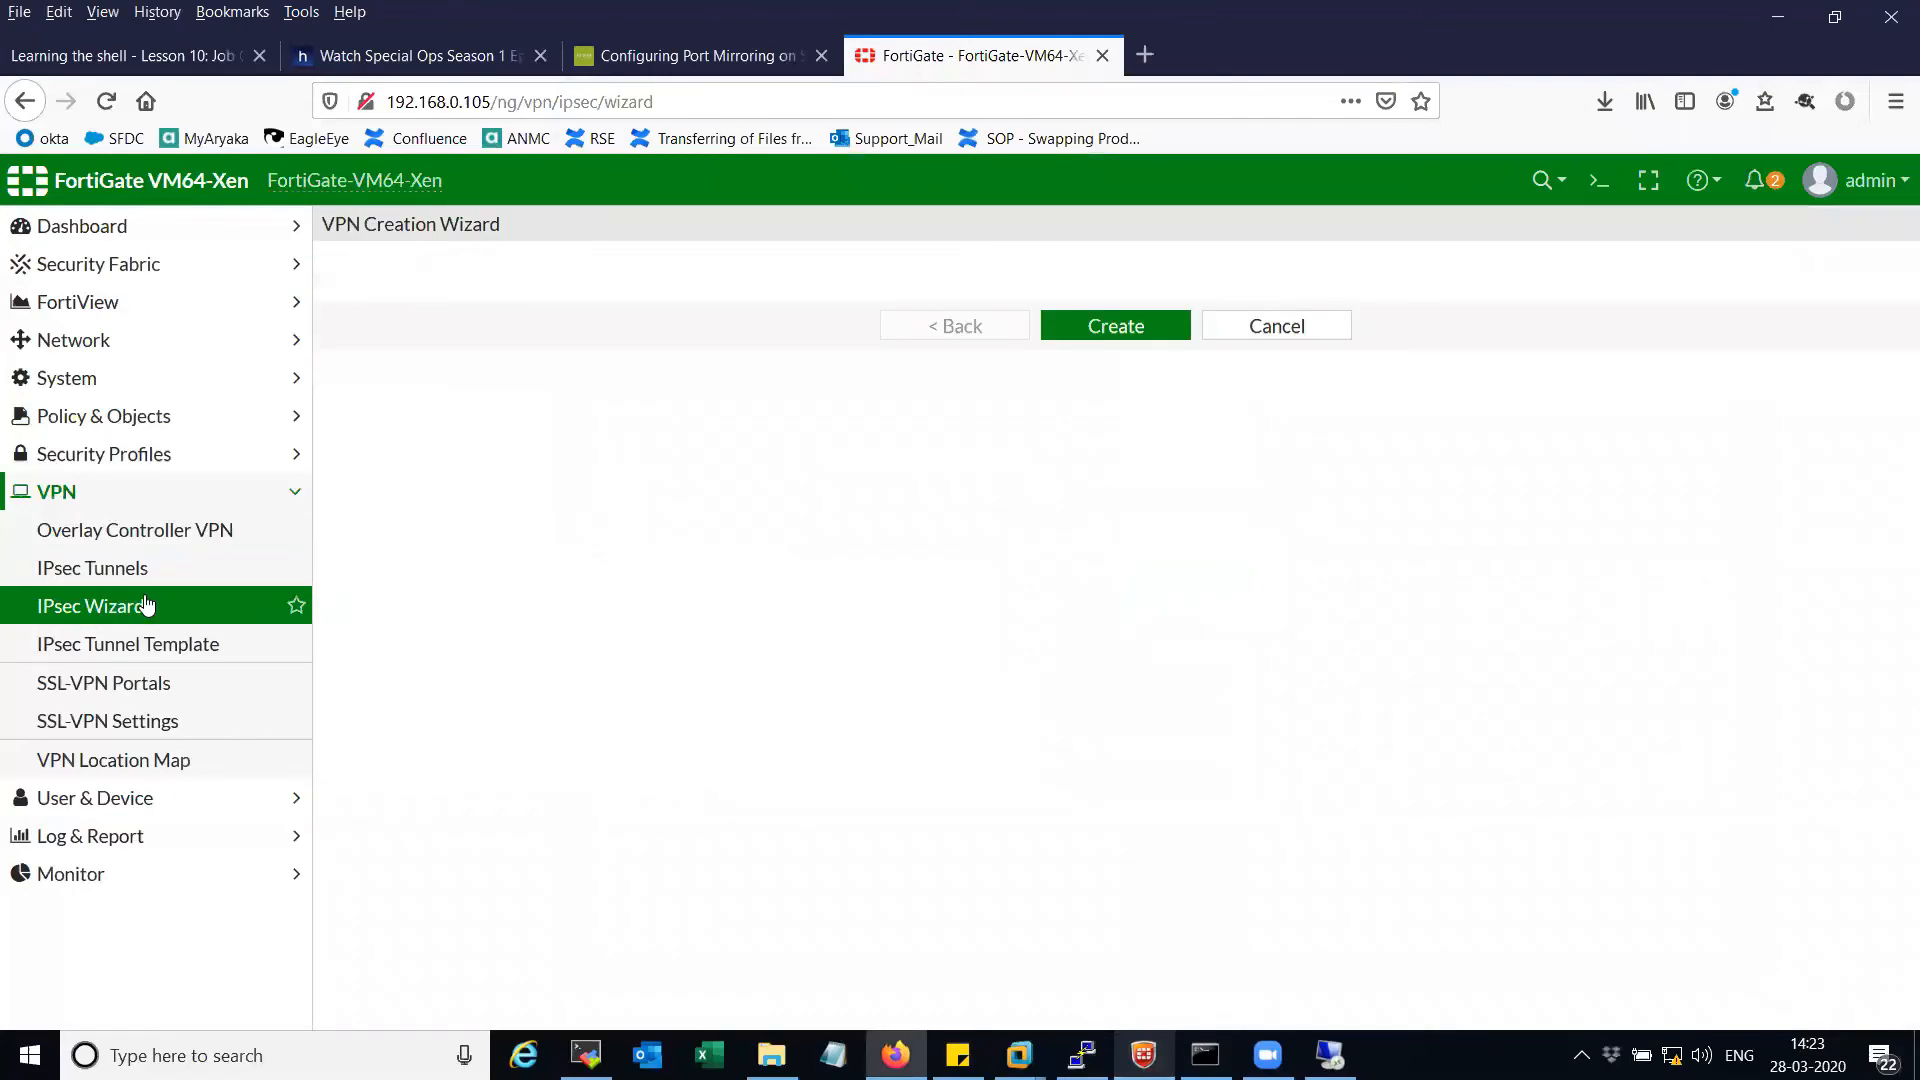
click(145, 575)
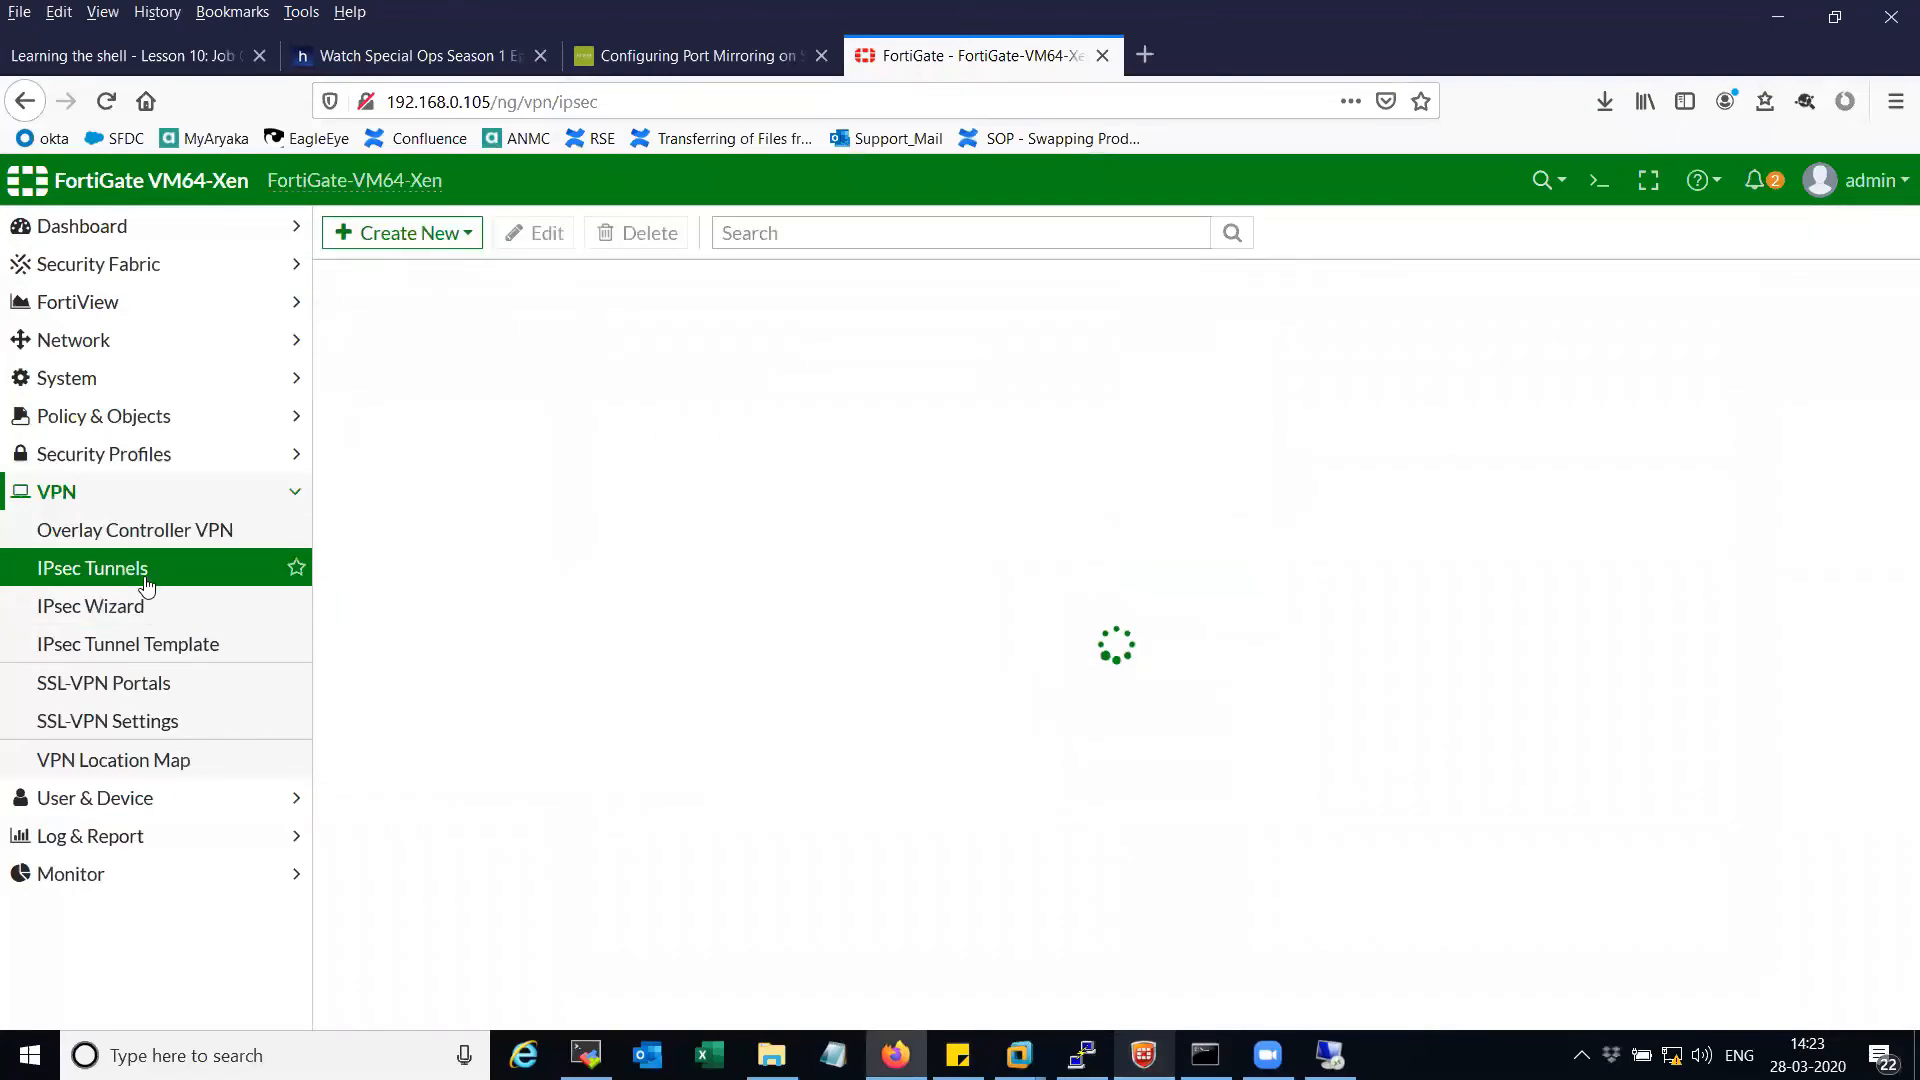
click(165, 527)
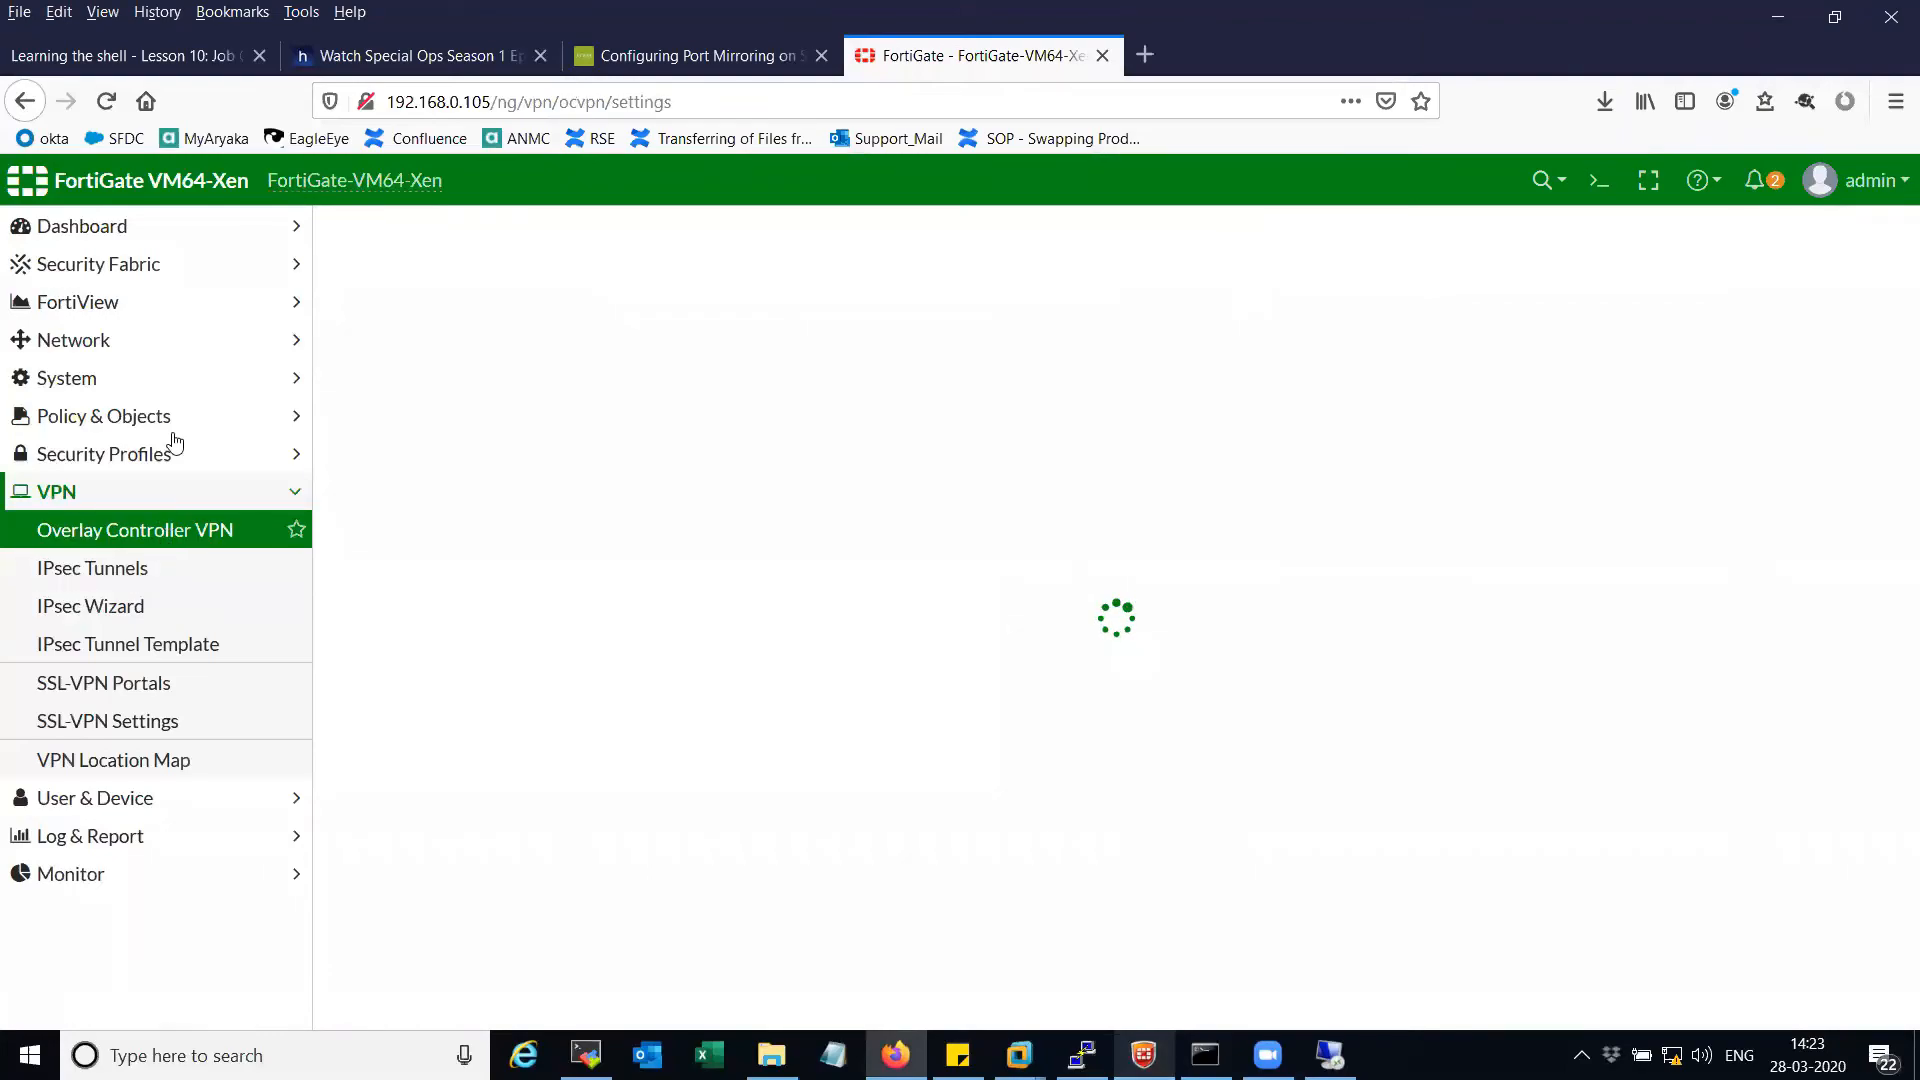
click(165, 341)
click(160, 385)
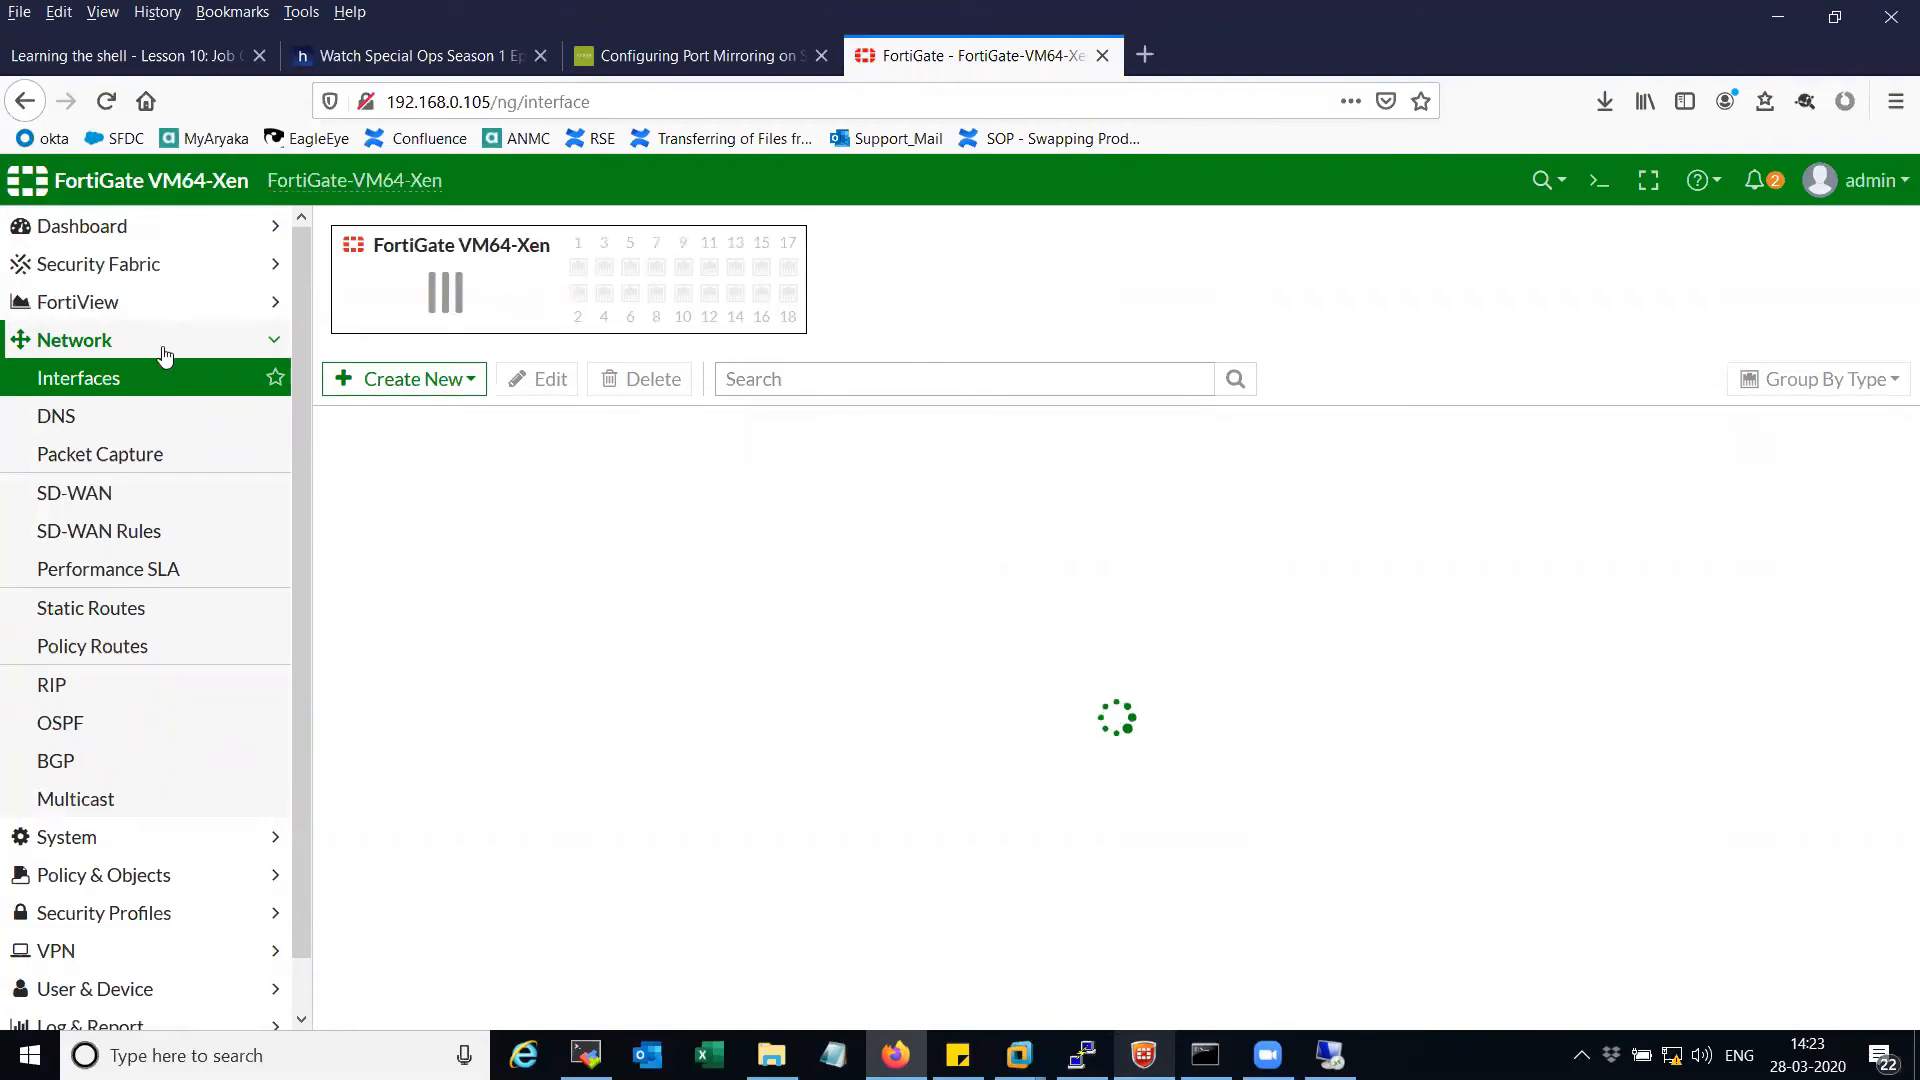
click(164, 345)
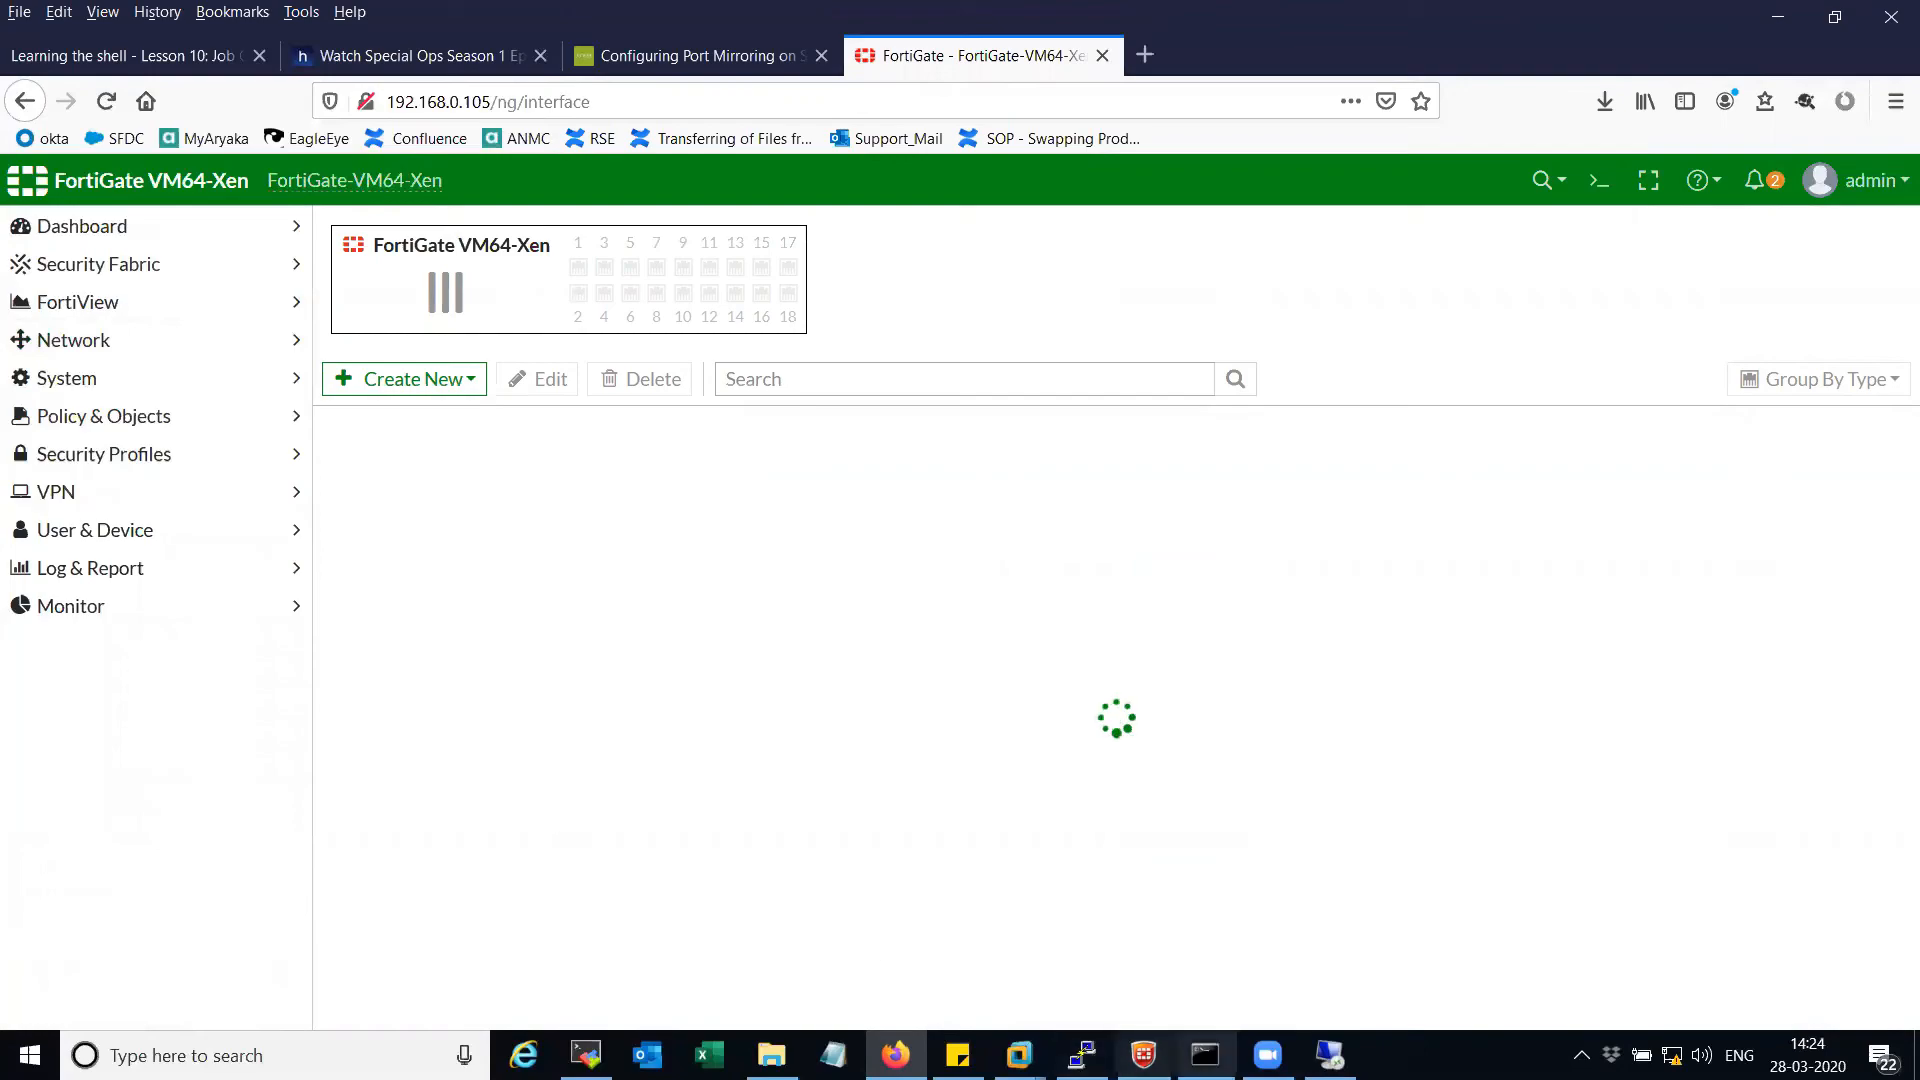
- Stop the continuous ping to 14.140.40.204 in the local Command Prompt
click(1205, 1055)
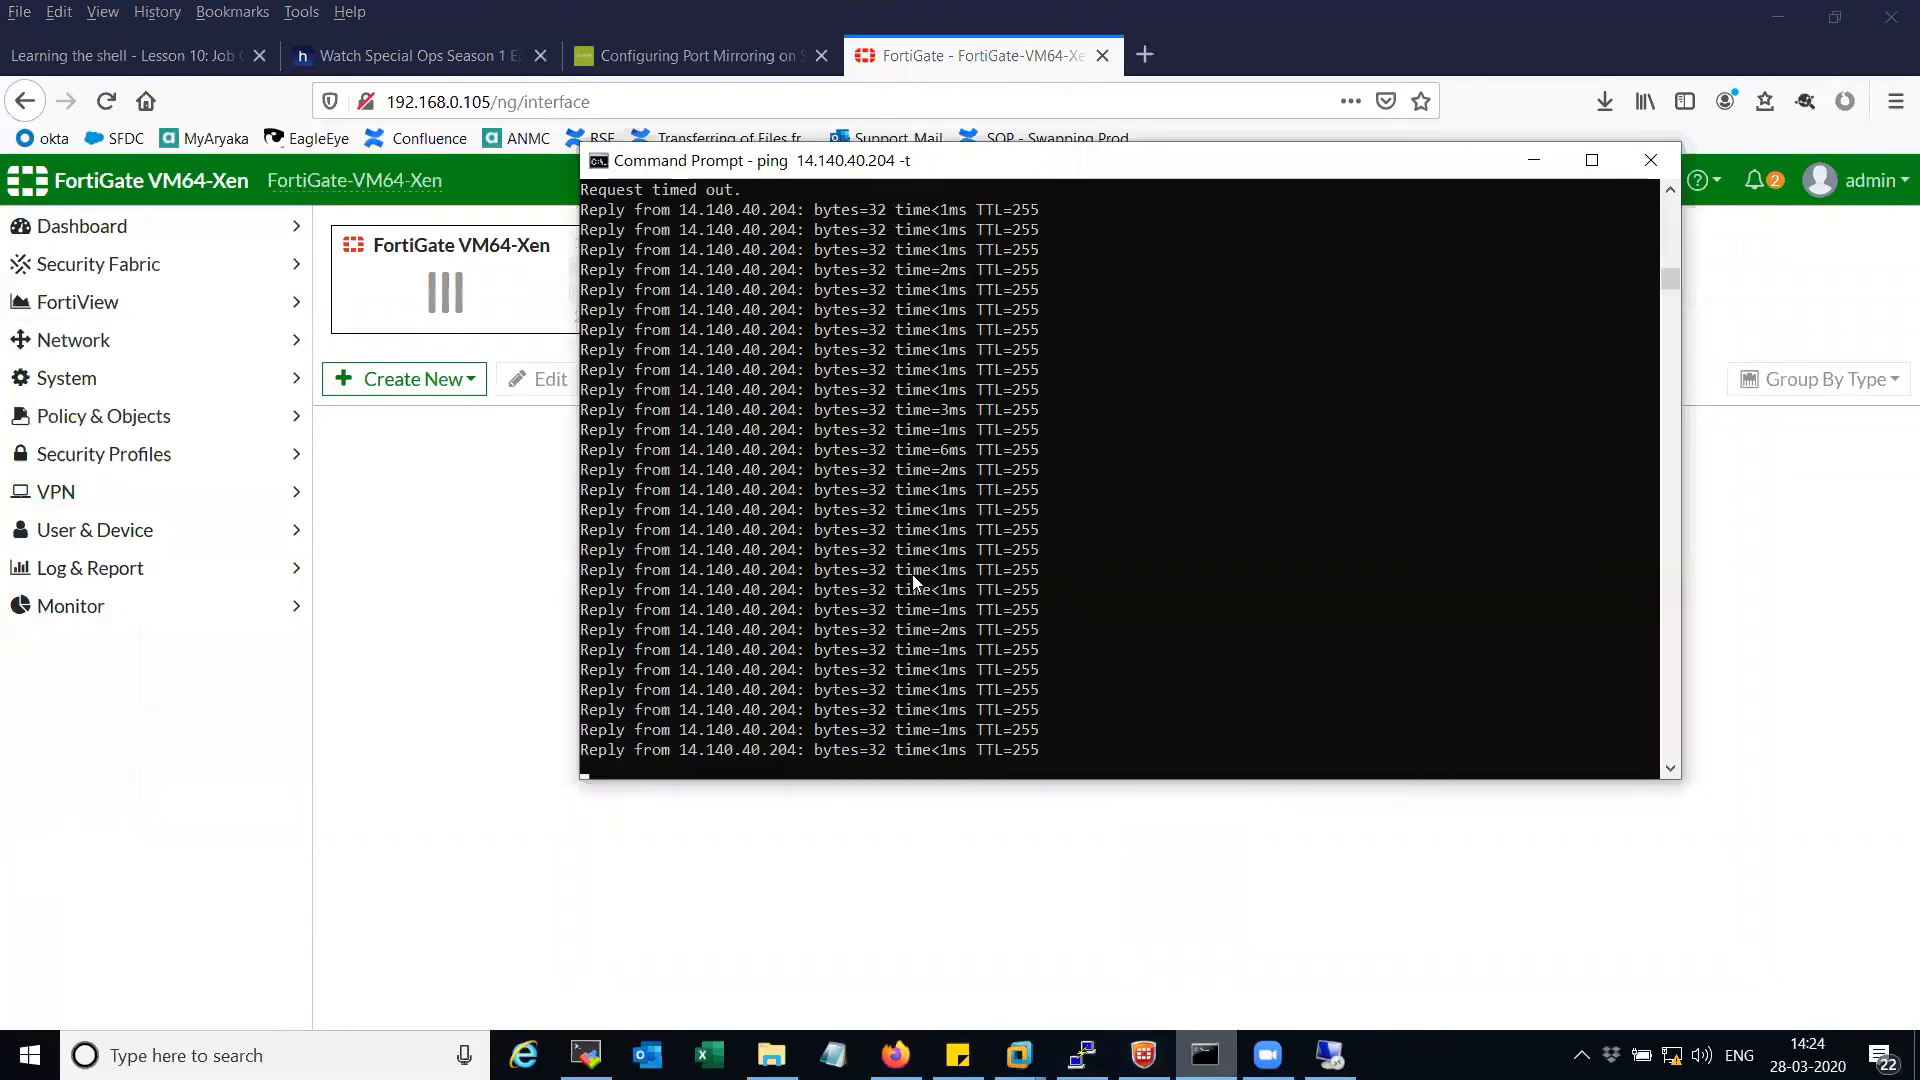
key(ctrl+c)
key(Return)
key(Return)
key(Return)
key(Return)
key(Return)
key(Return)
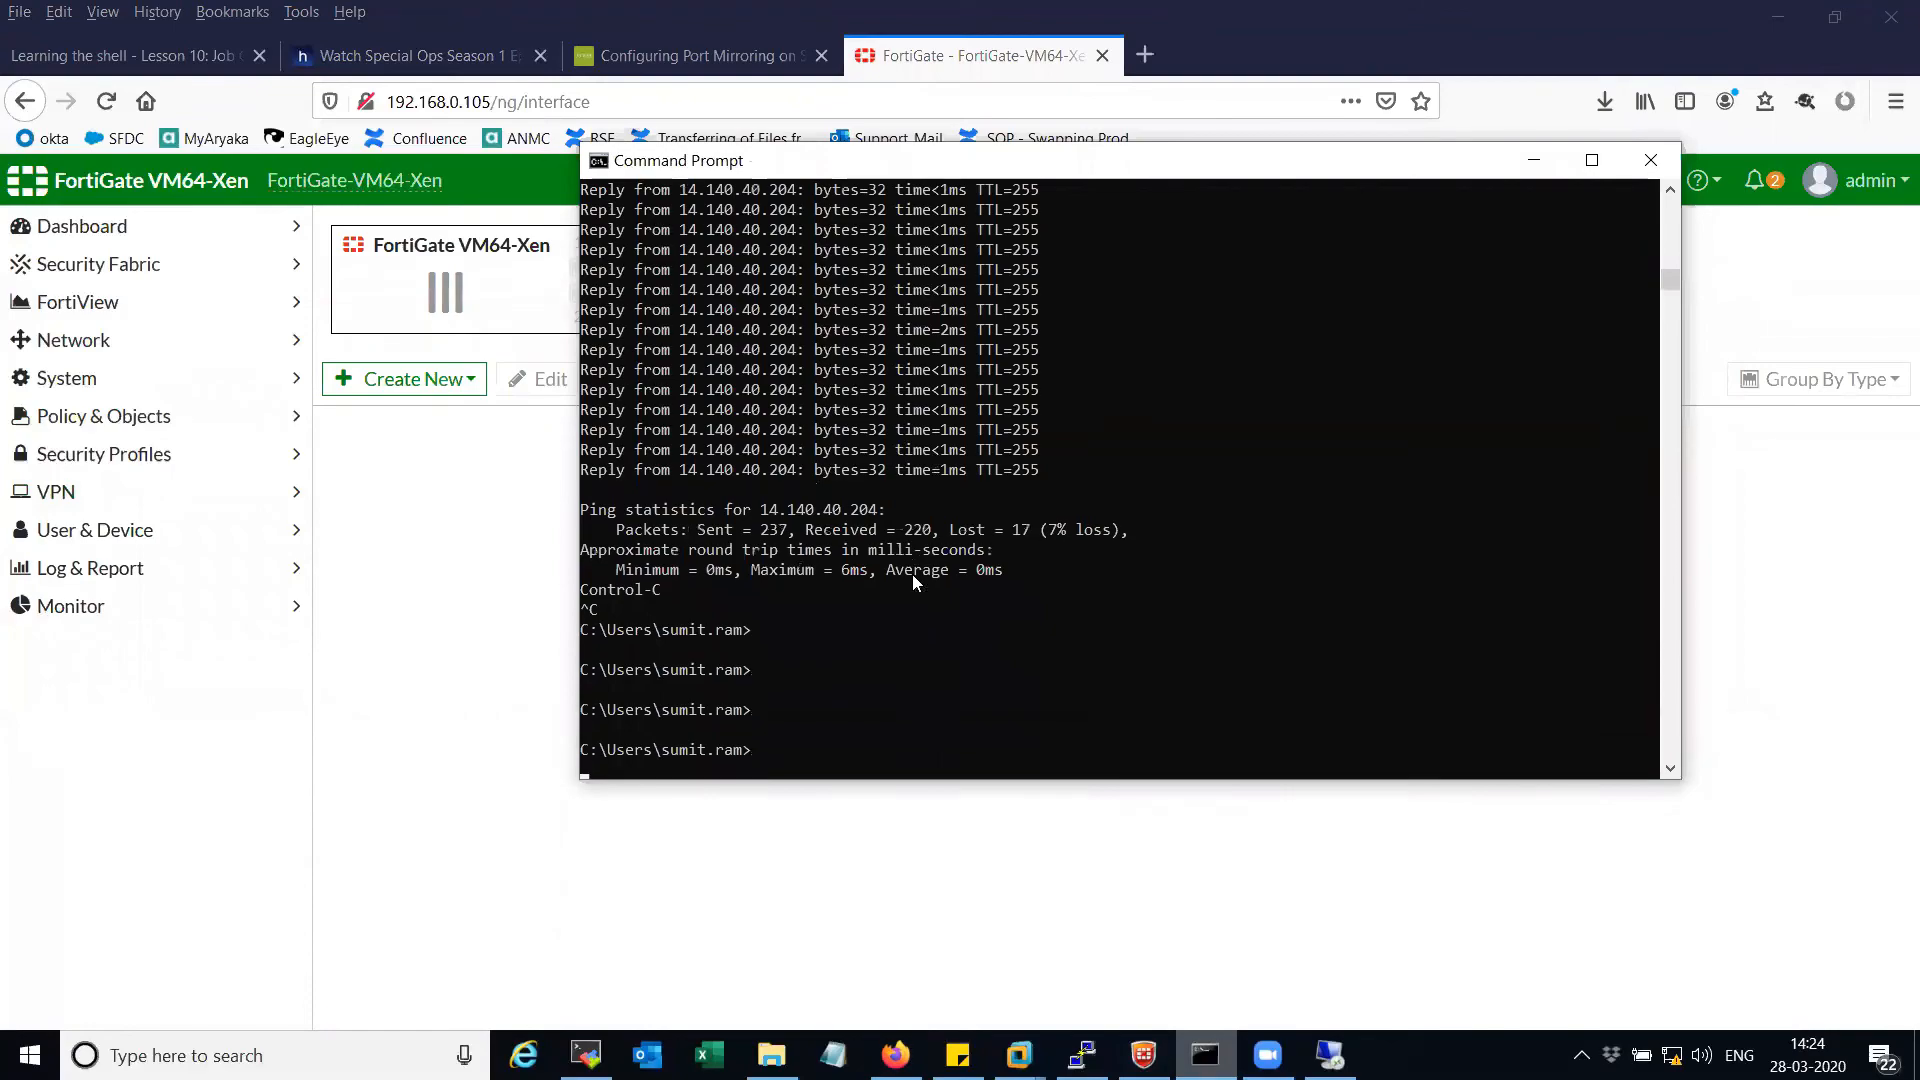
- Recall the earlier route print command from the history and run it
key(Up)
key(Up)
key(Up)
key(Up)
key(Up)
key(Up)
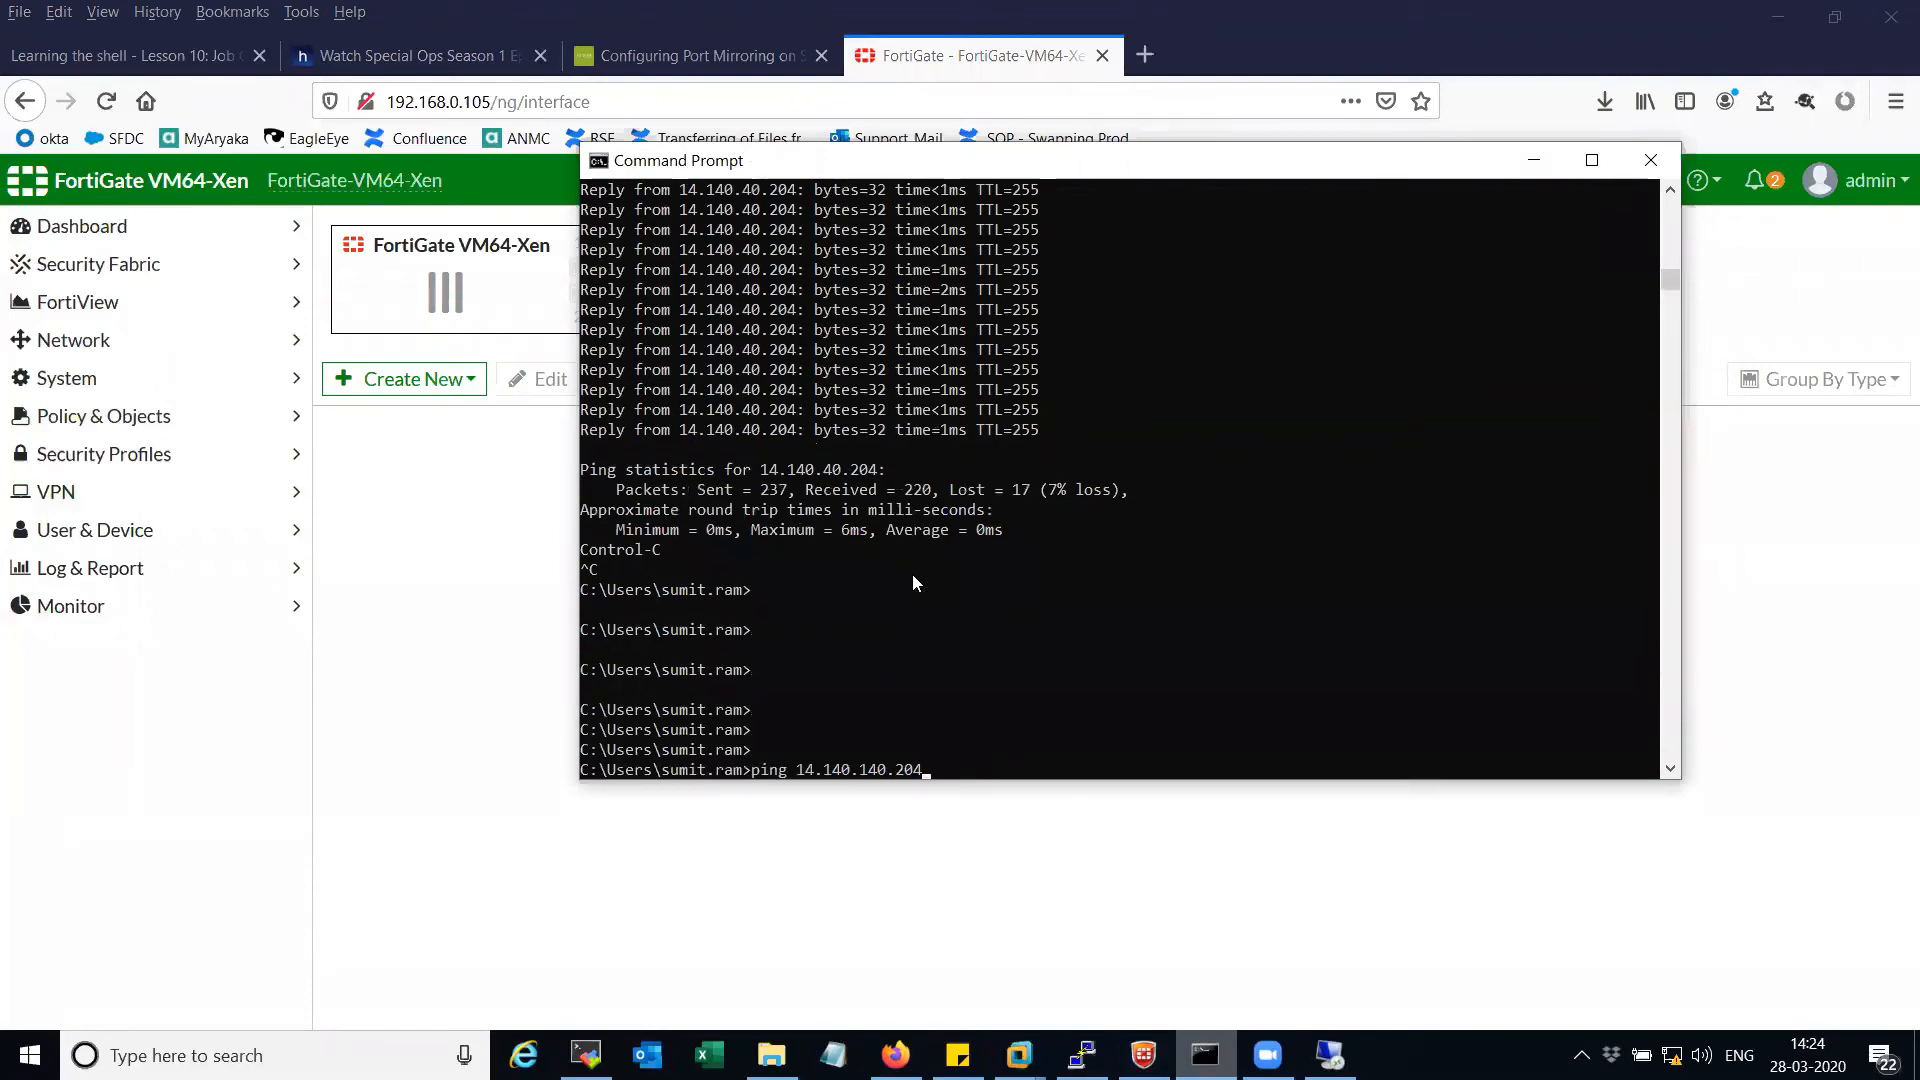
key(Down)
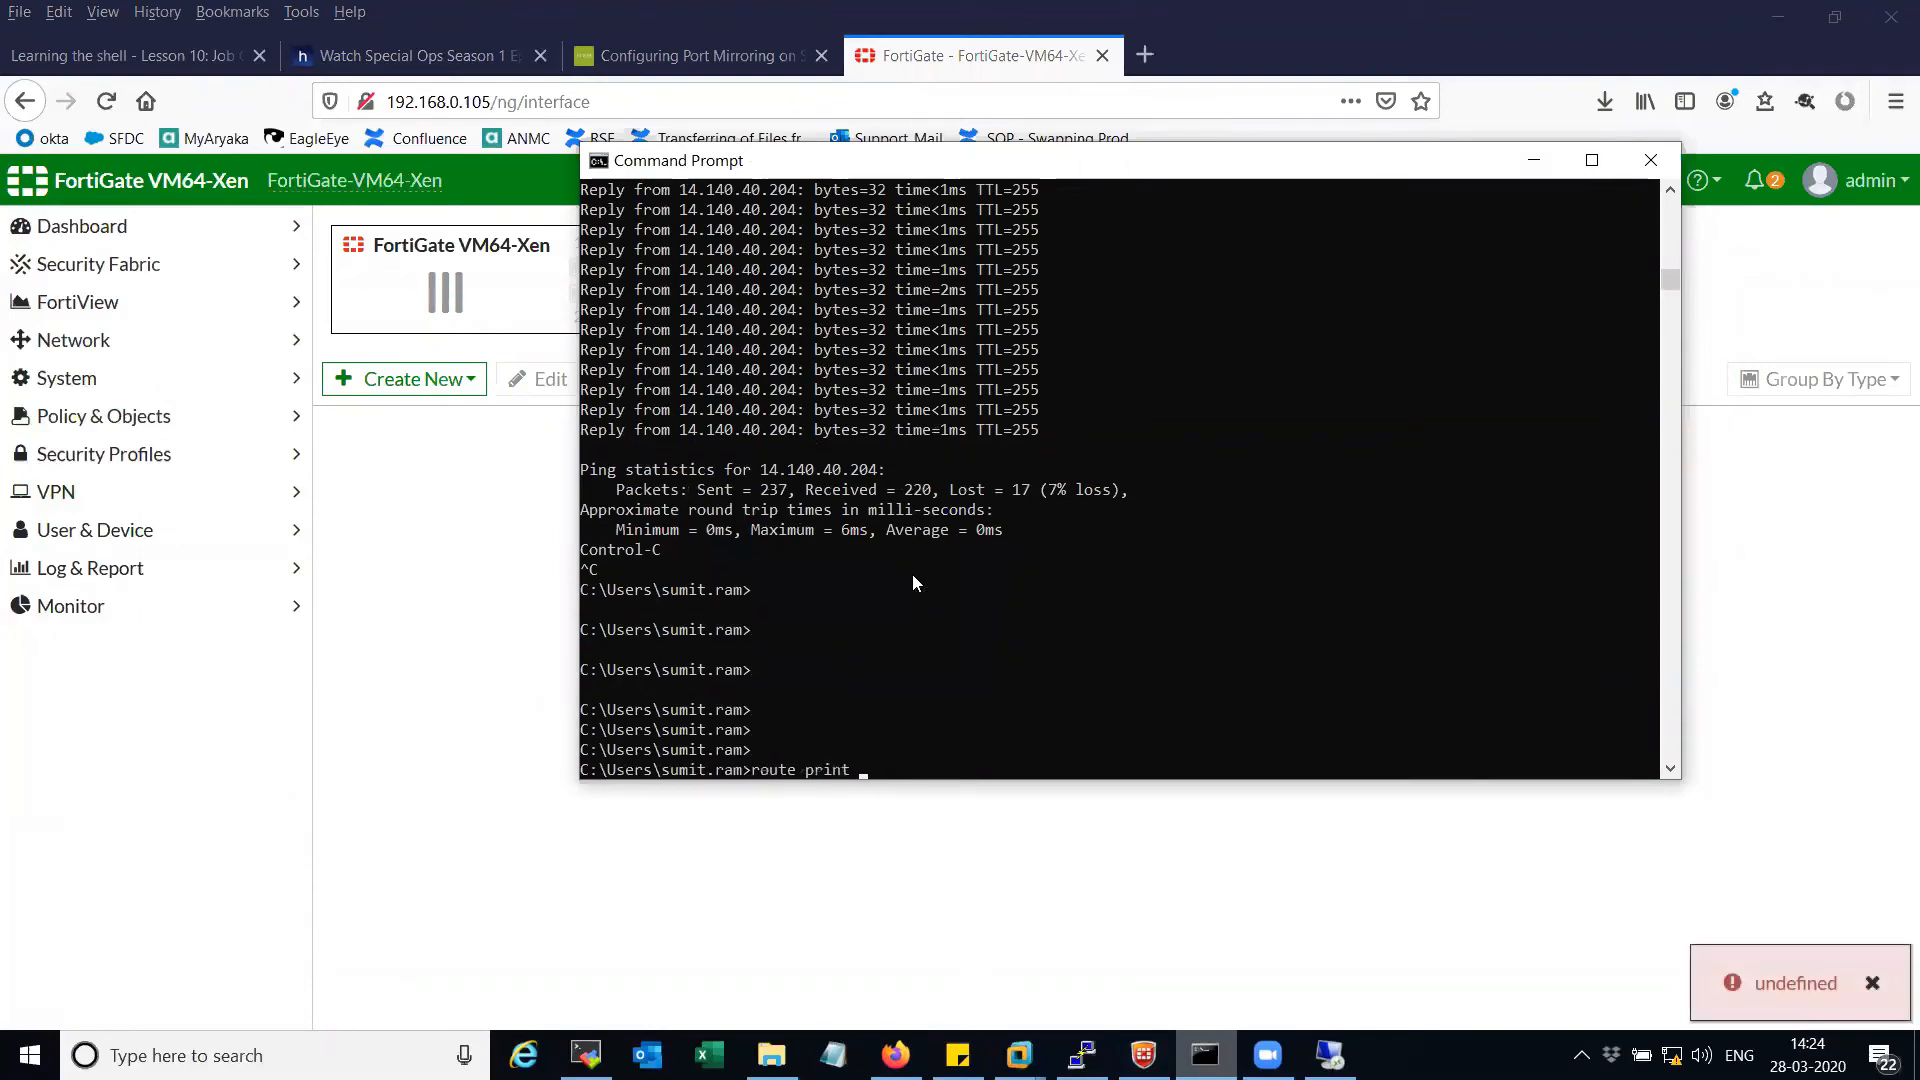
key(Return)
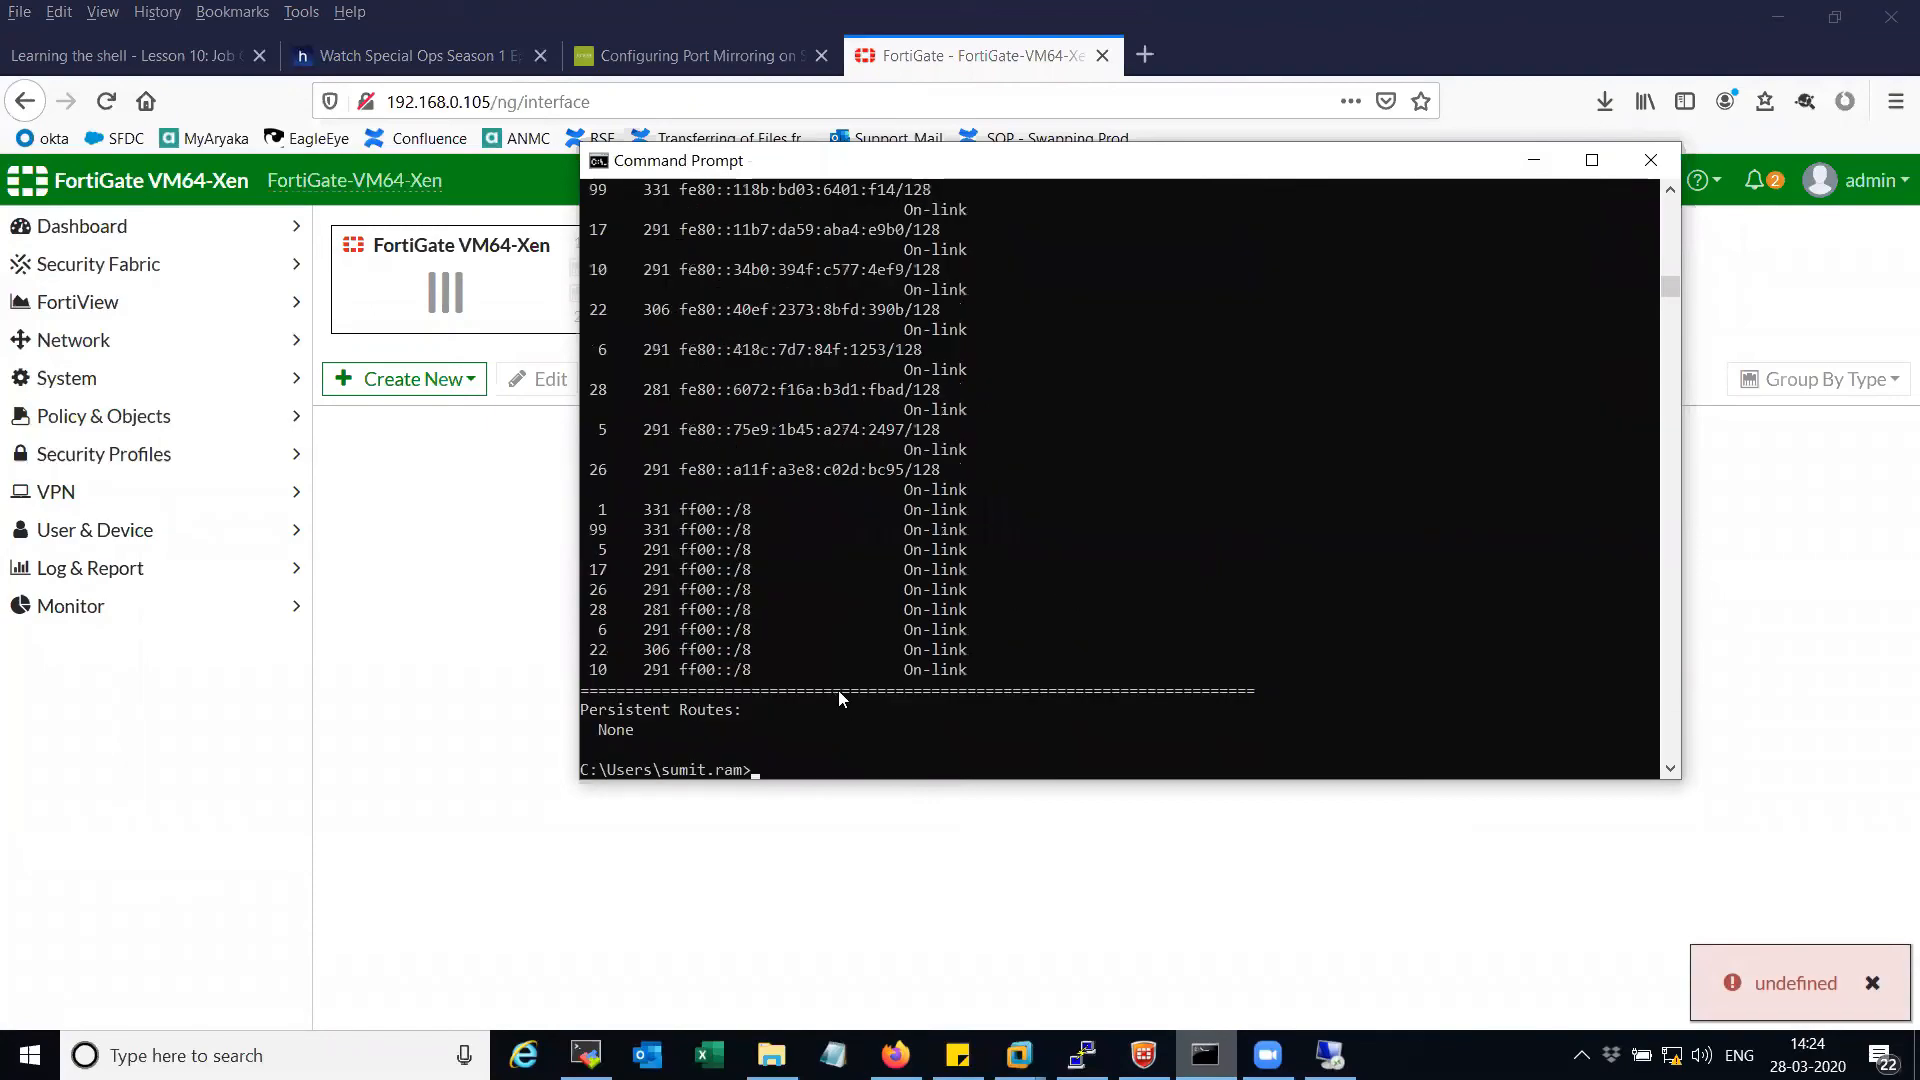
- Examine the 0.0.0.0 default route through gateway 10.10.10.11 in the IPv4 route table, including its interface and metric
scroll(838, 690, up, 15)
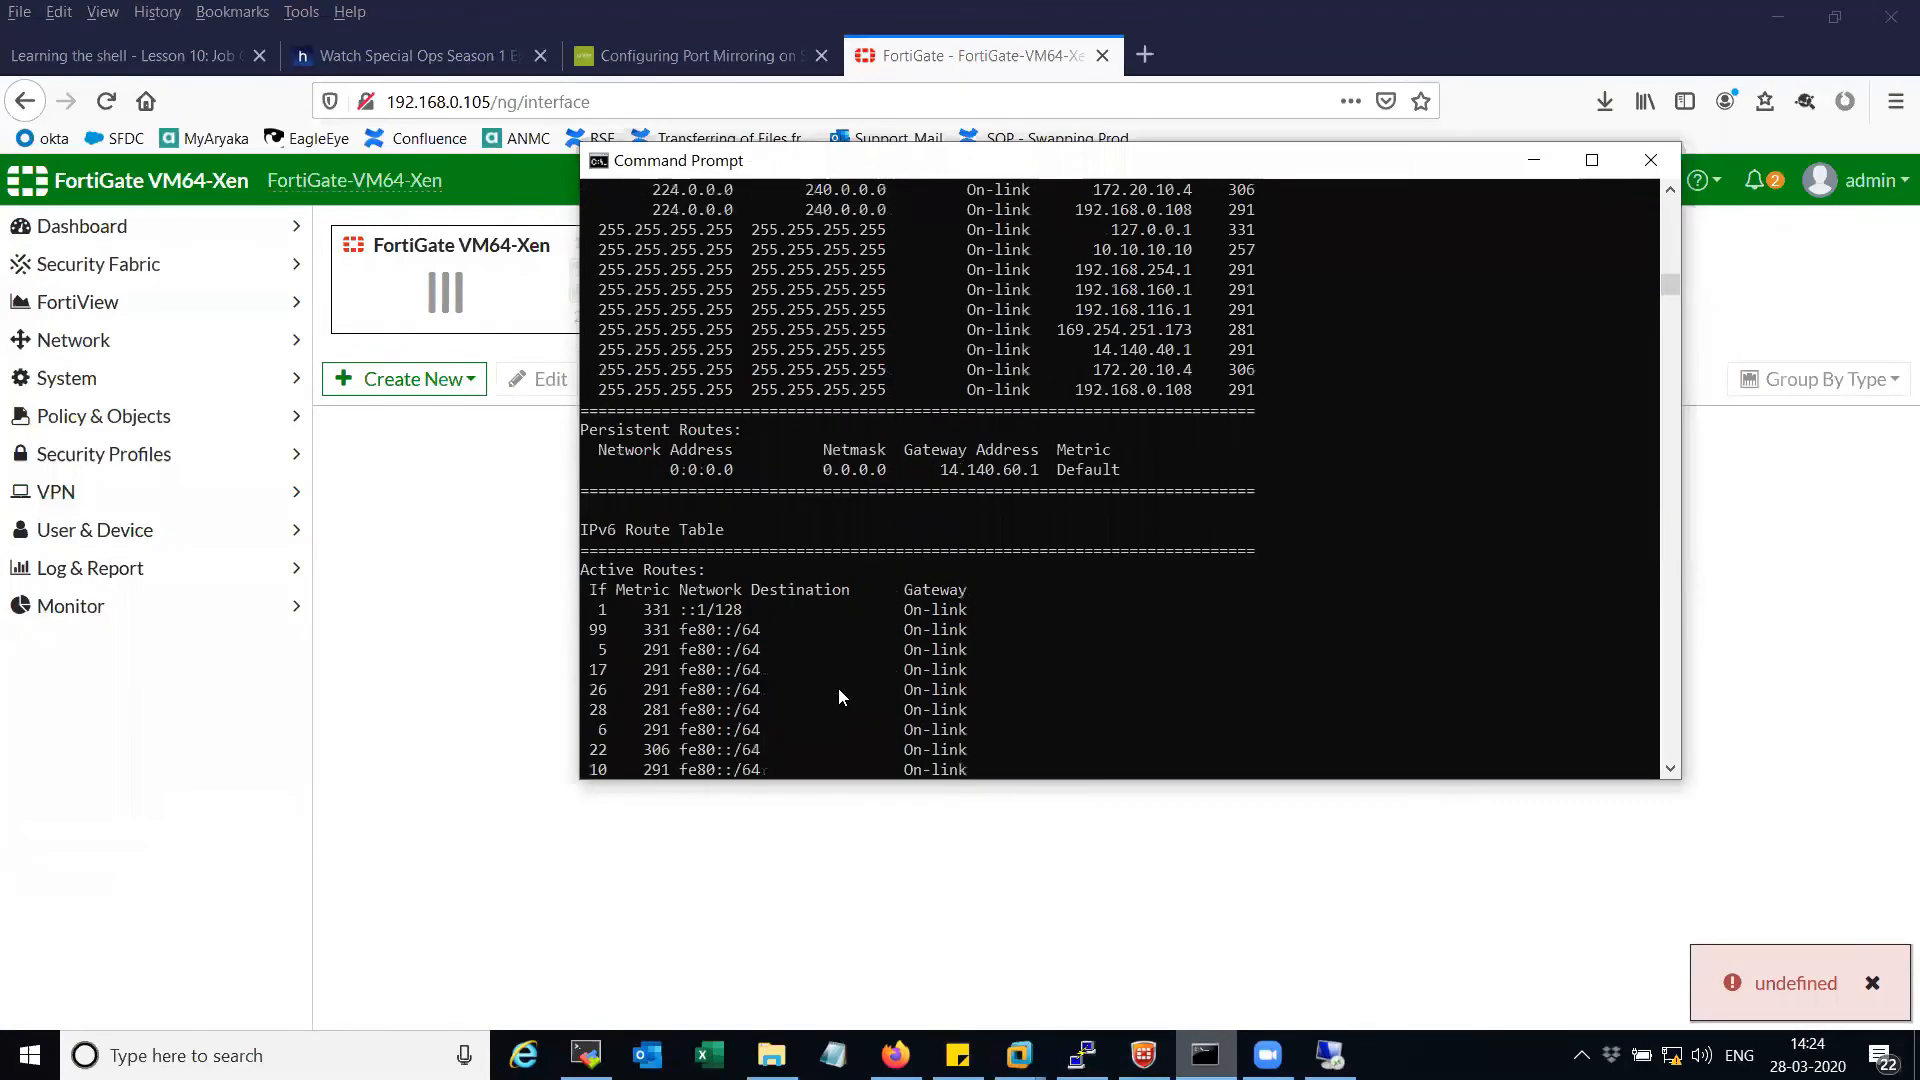
scroll(838, 688, up, 3)
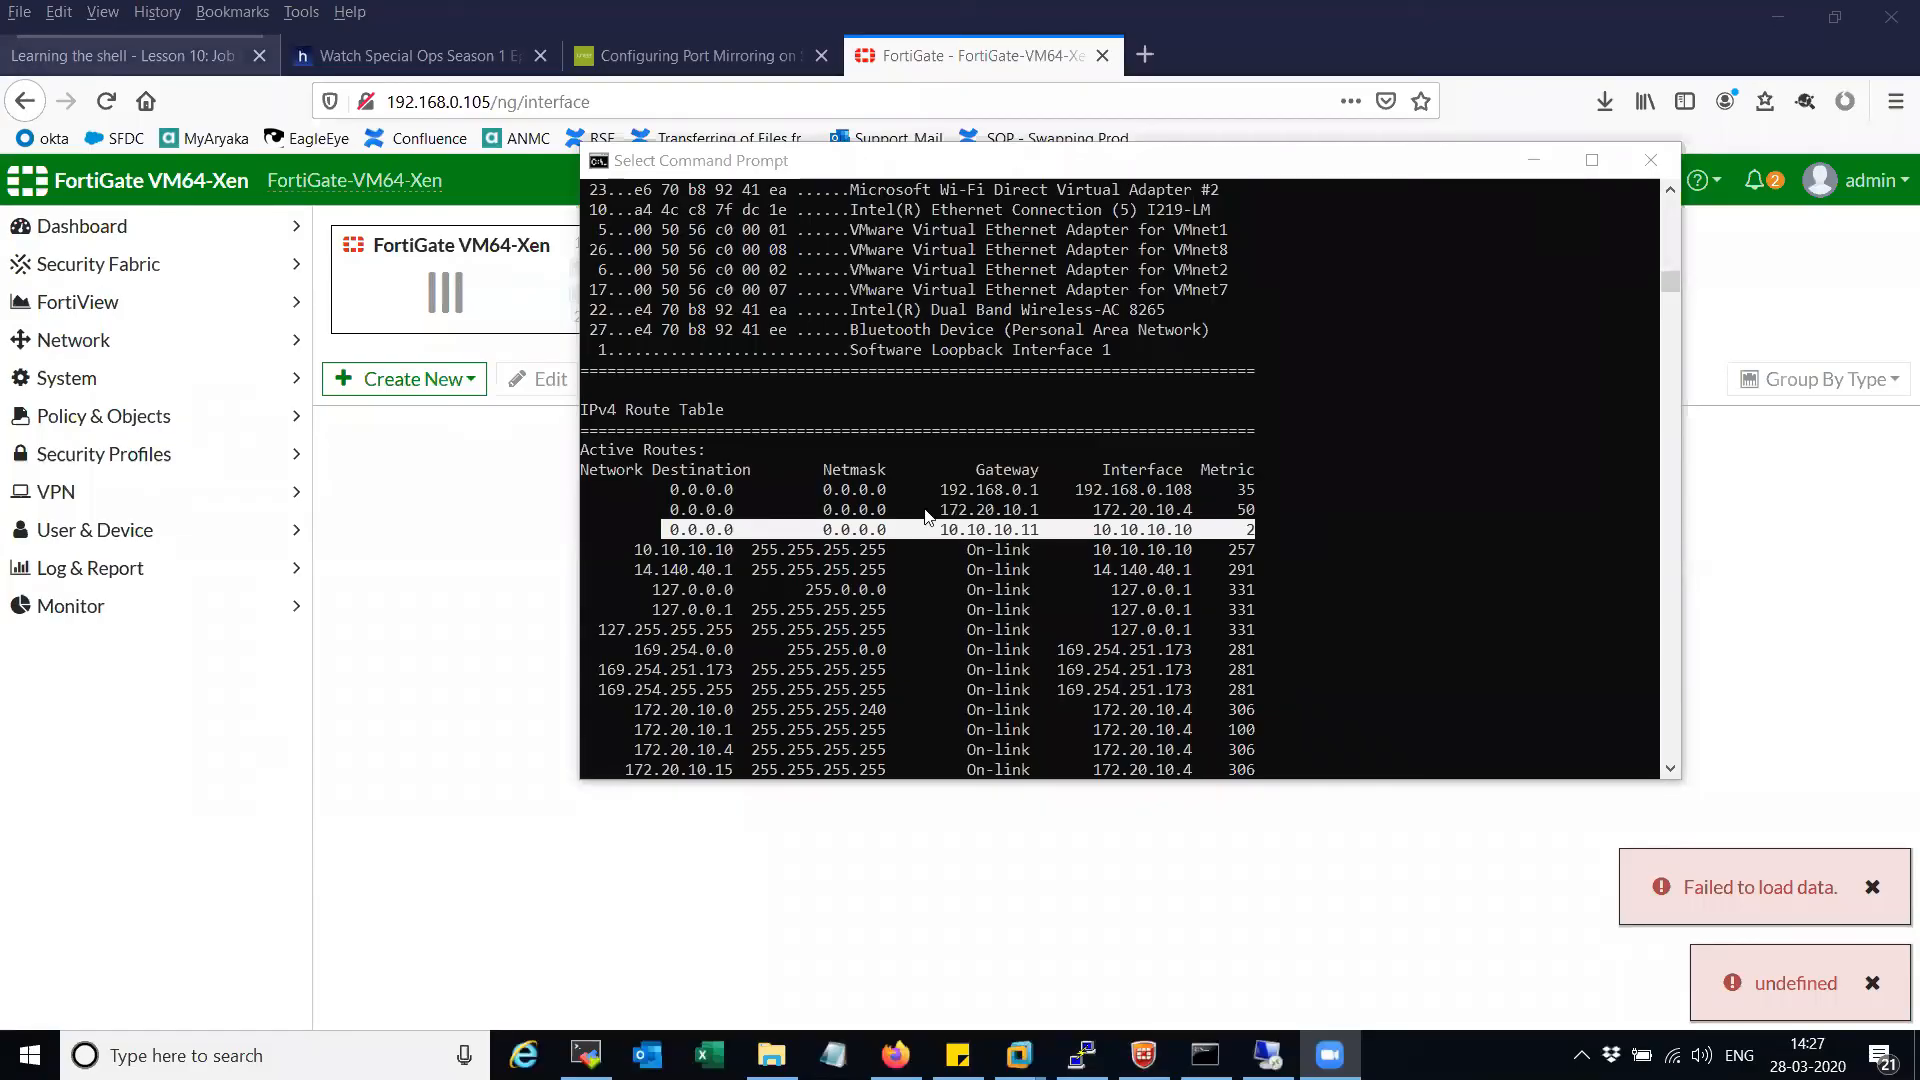
click(765, 551)
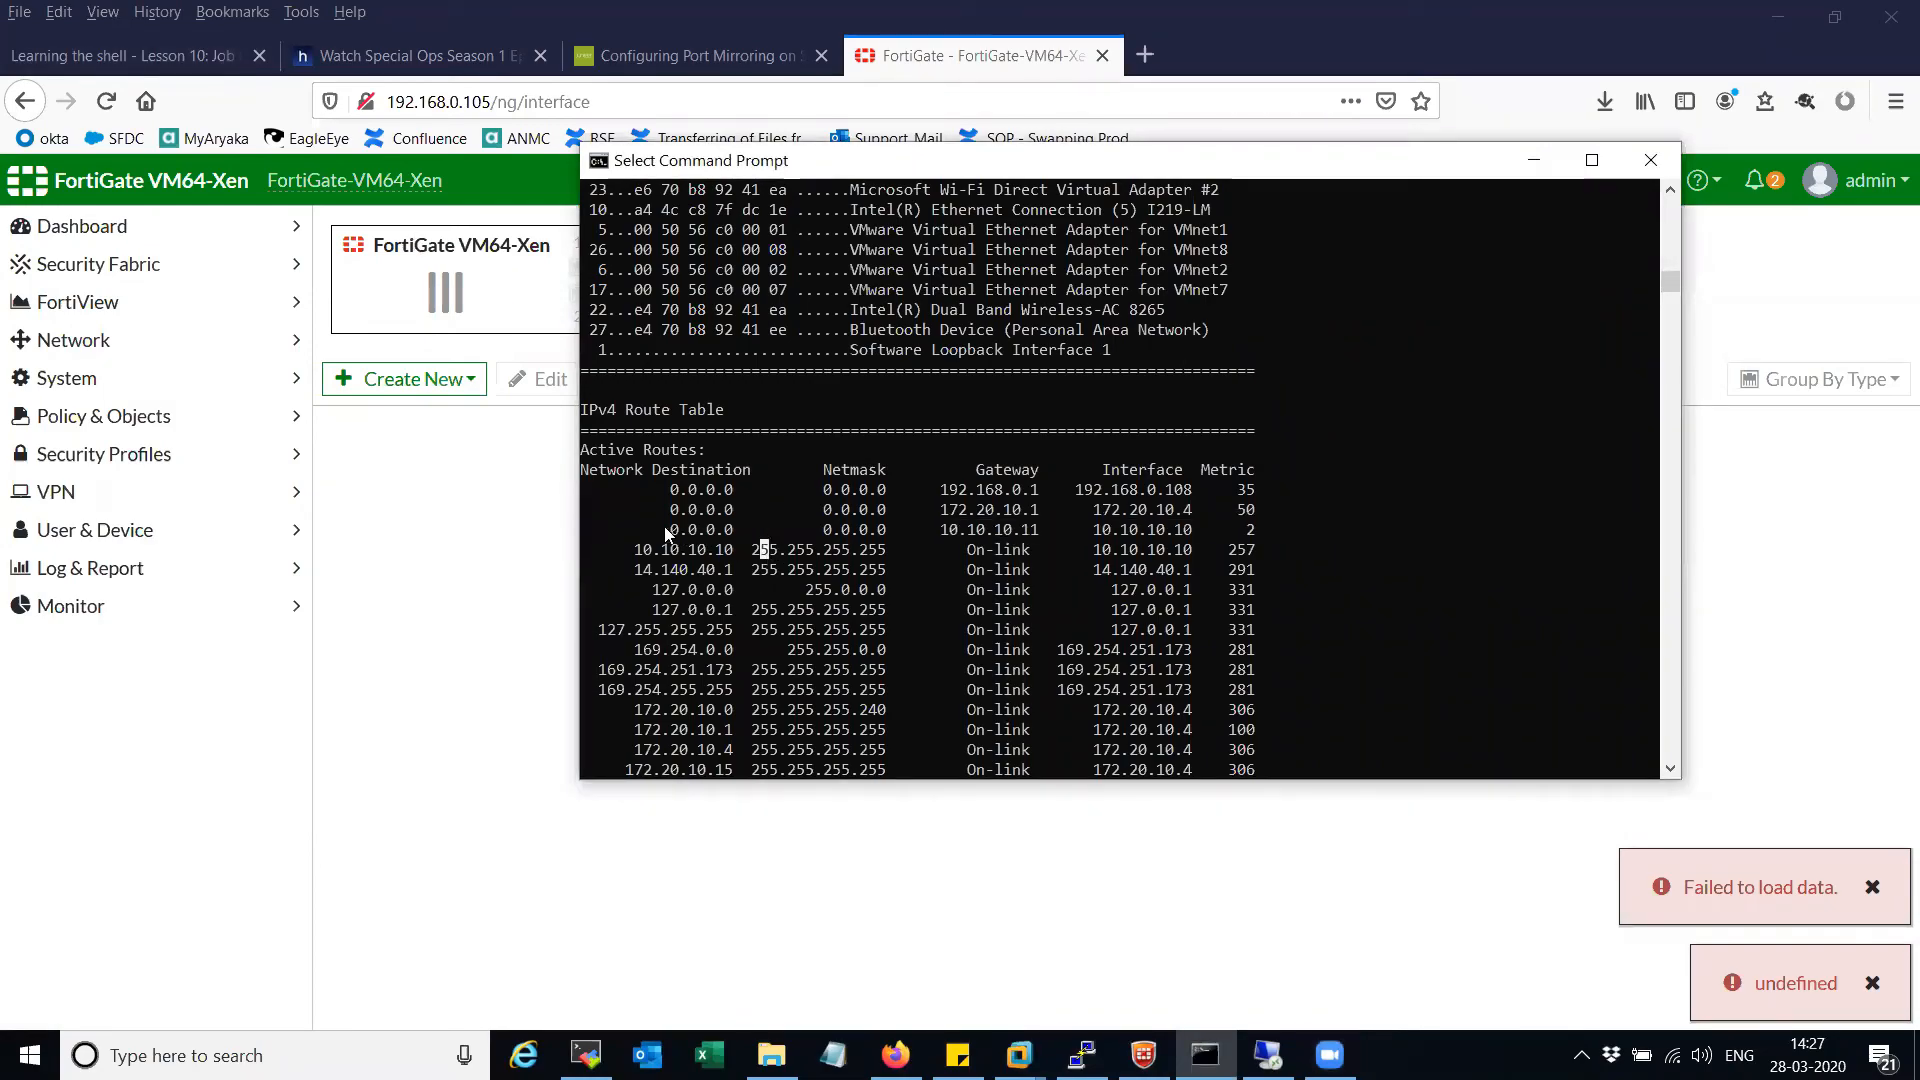
drag(665, 531, 1261, 530)
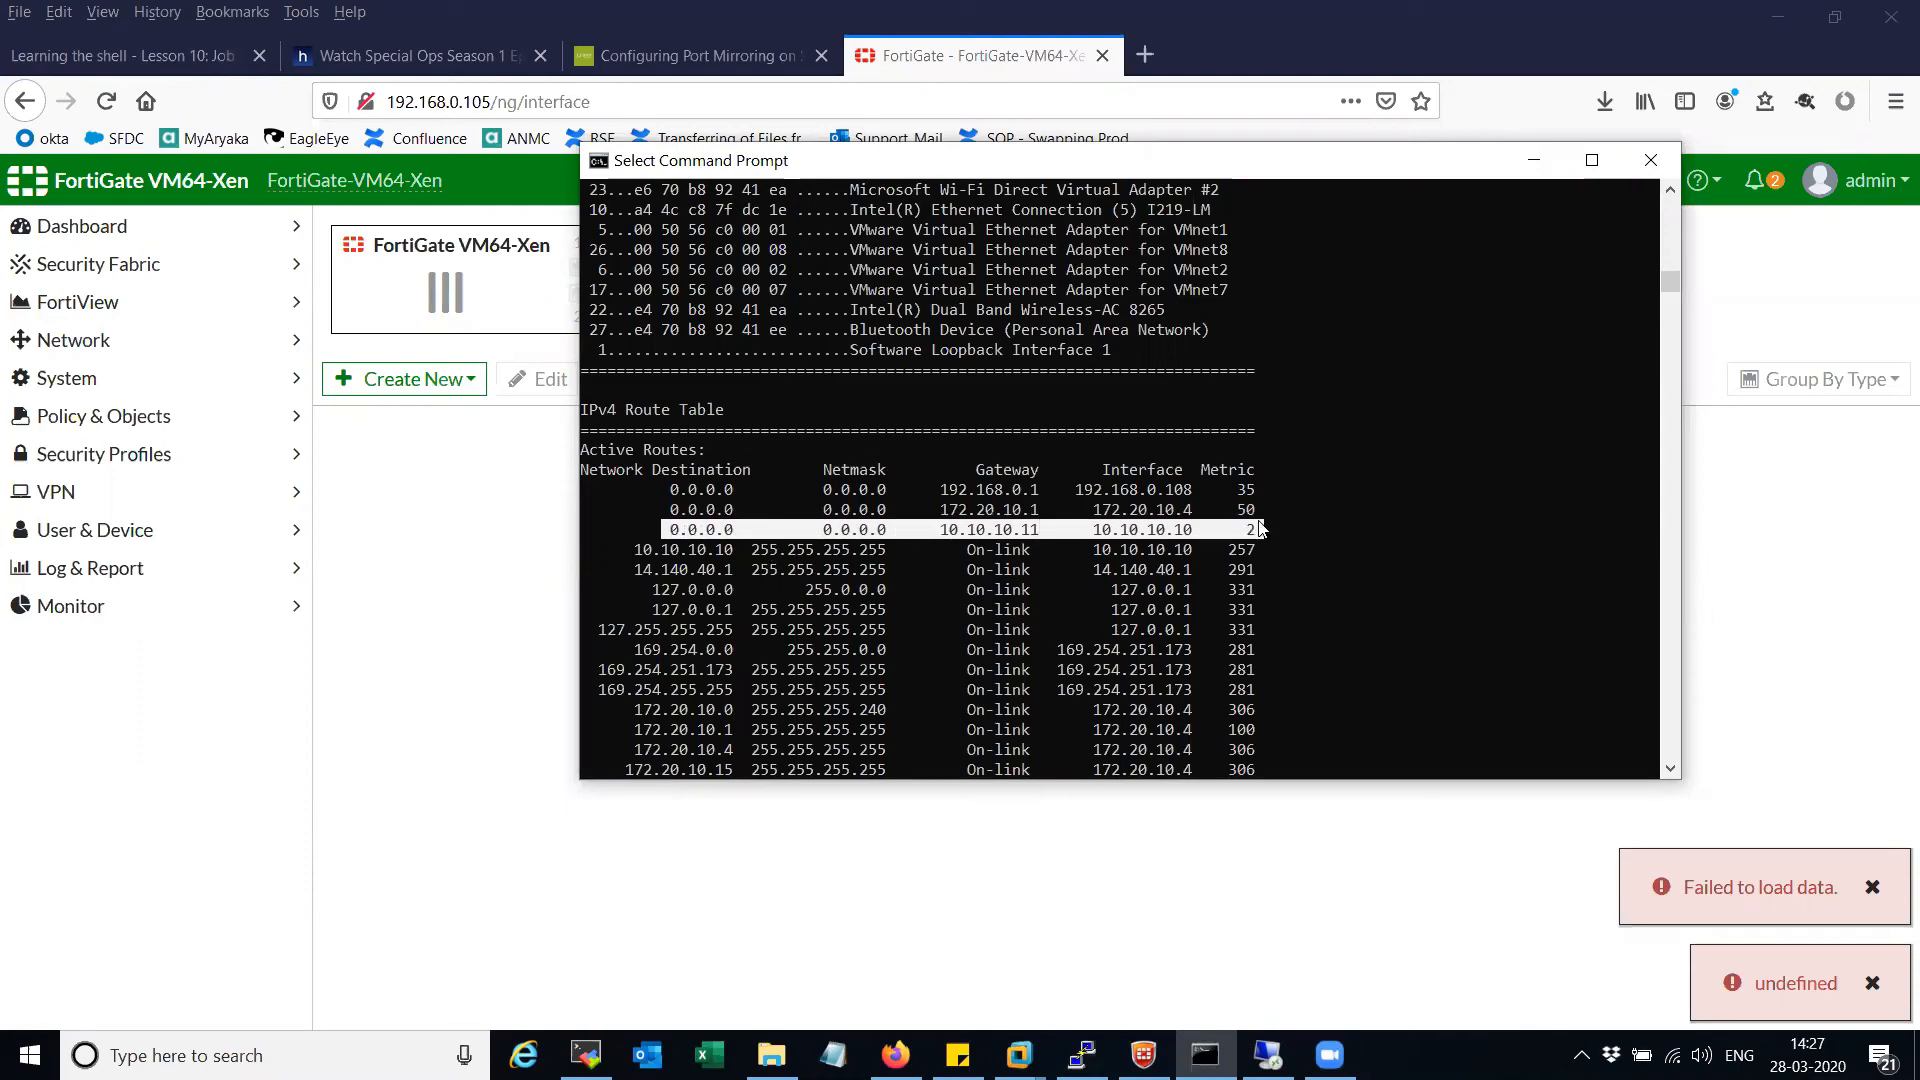
click(981, 529)
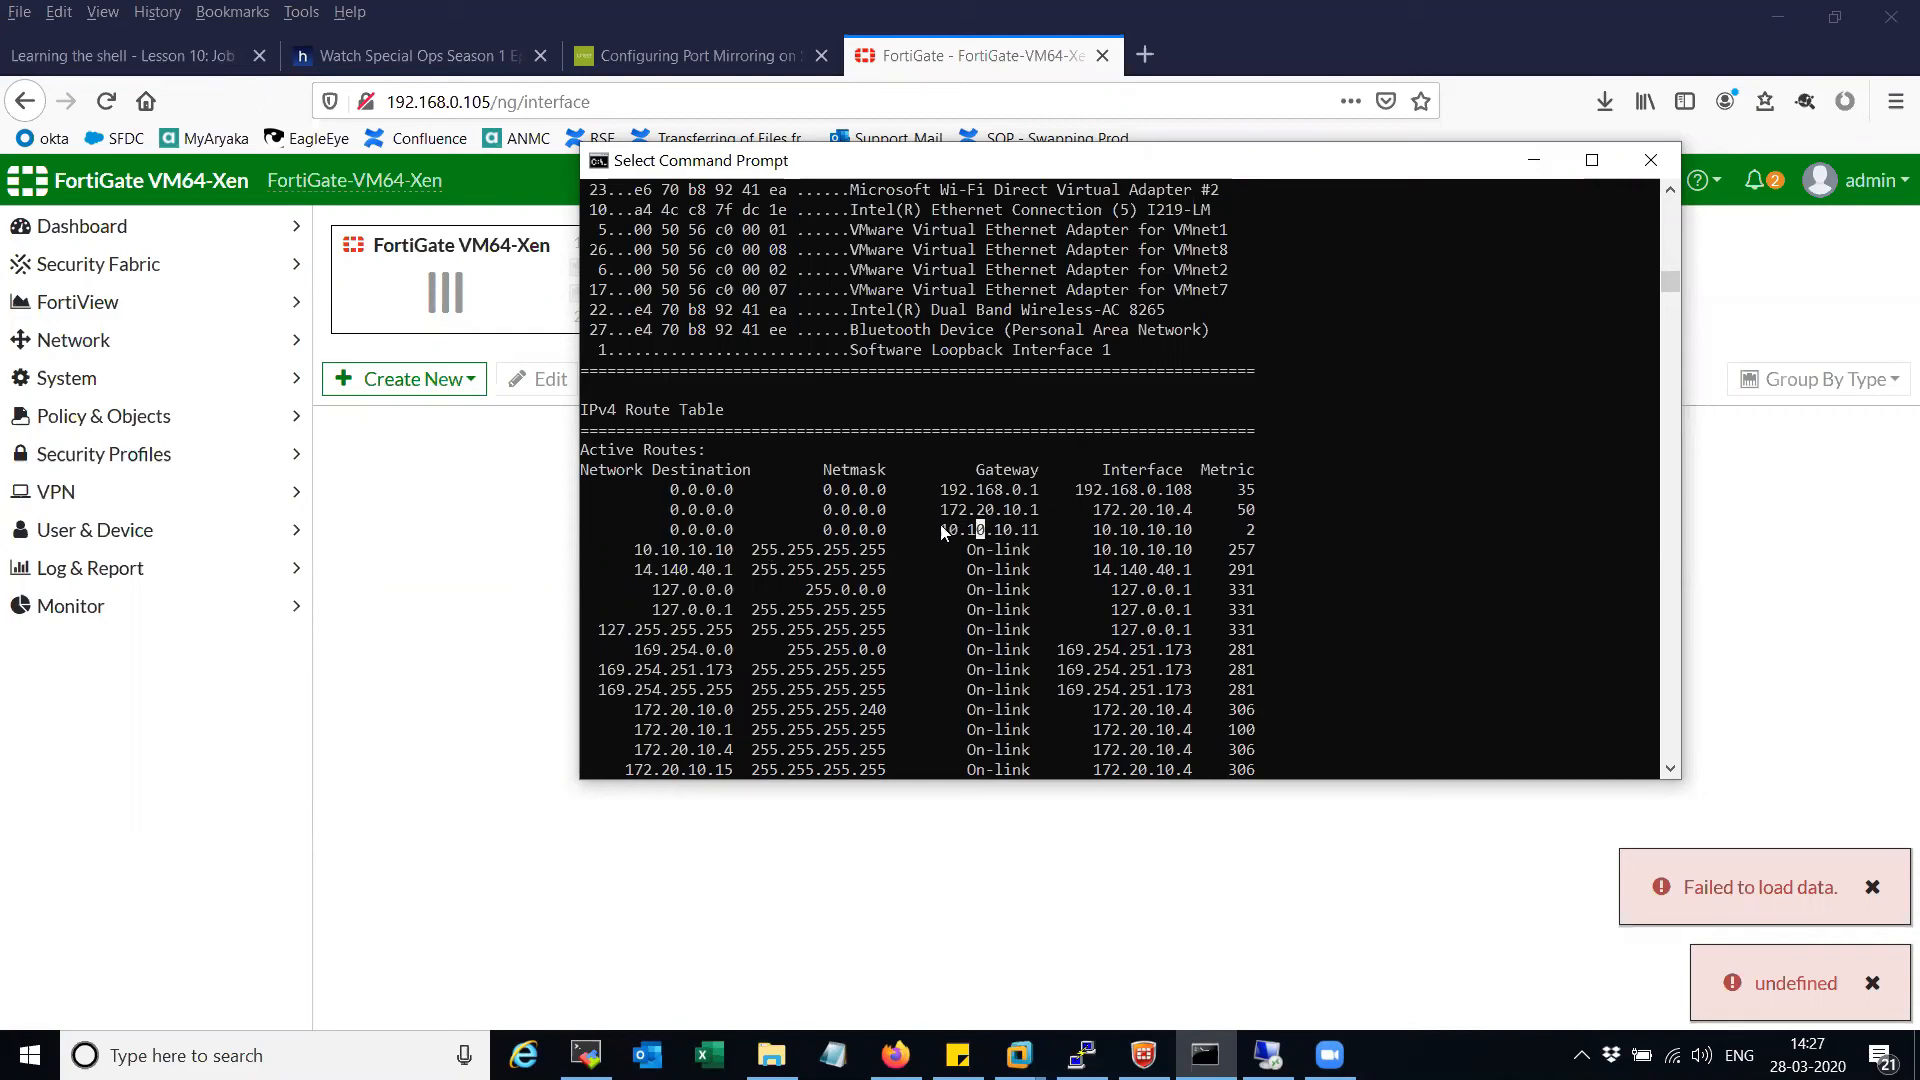
drag(1087, 530, 1189, 533)
click(1104, 530)
drag(663, 530, 726, 540)
drag(936, 529, 1256, 530)
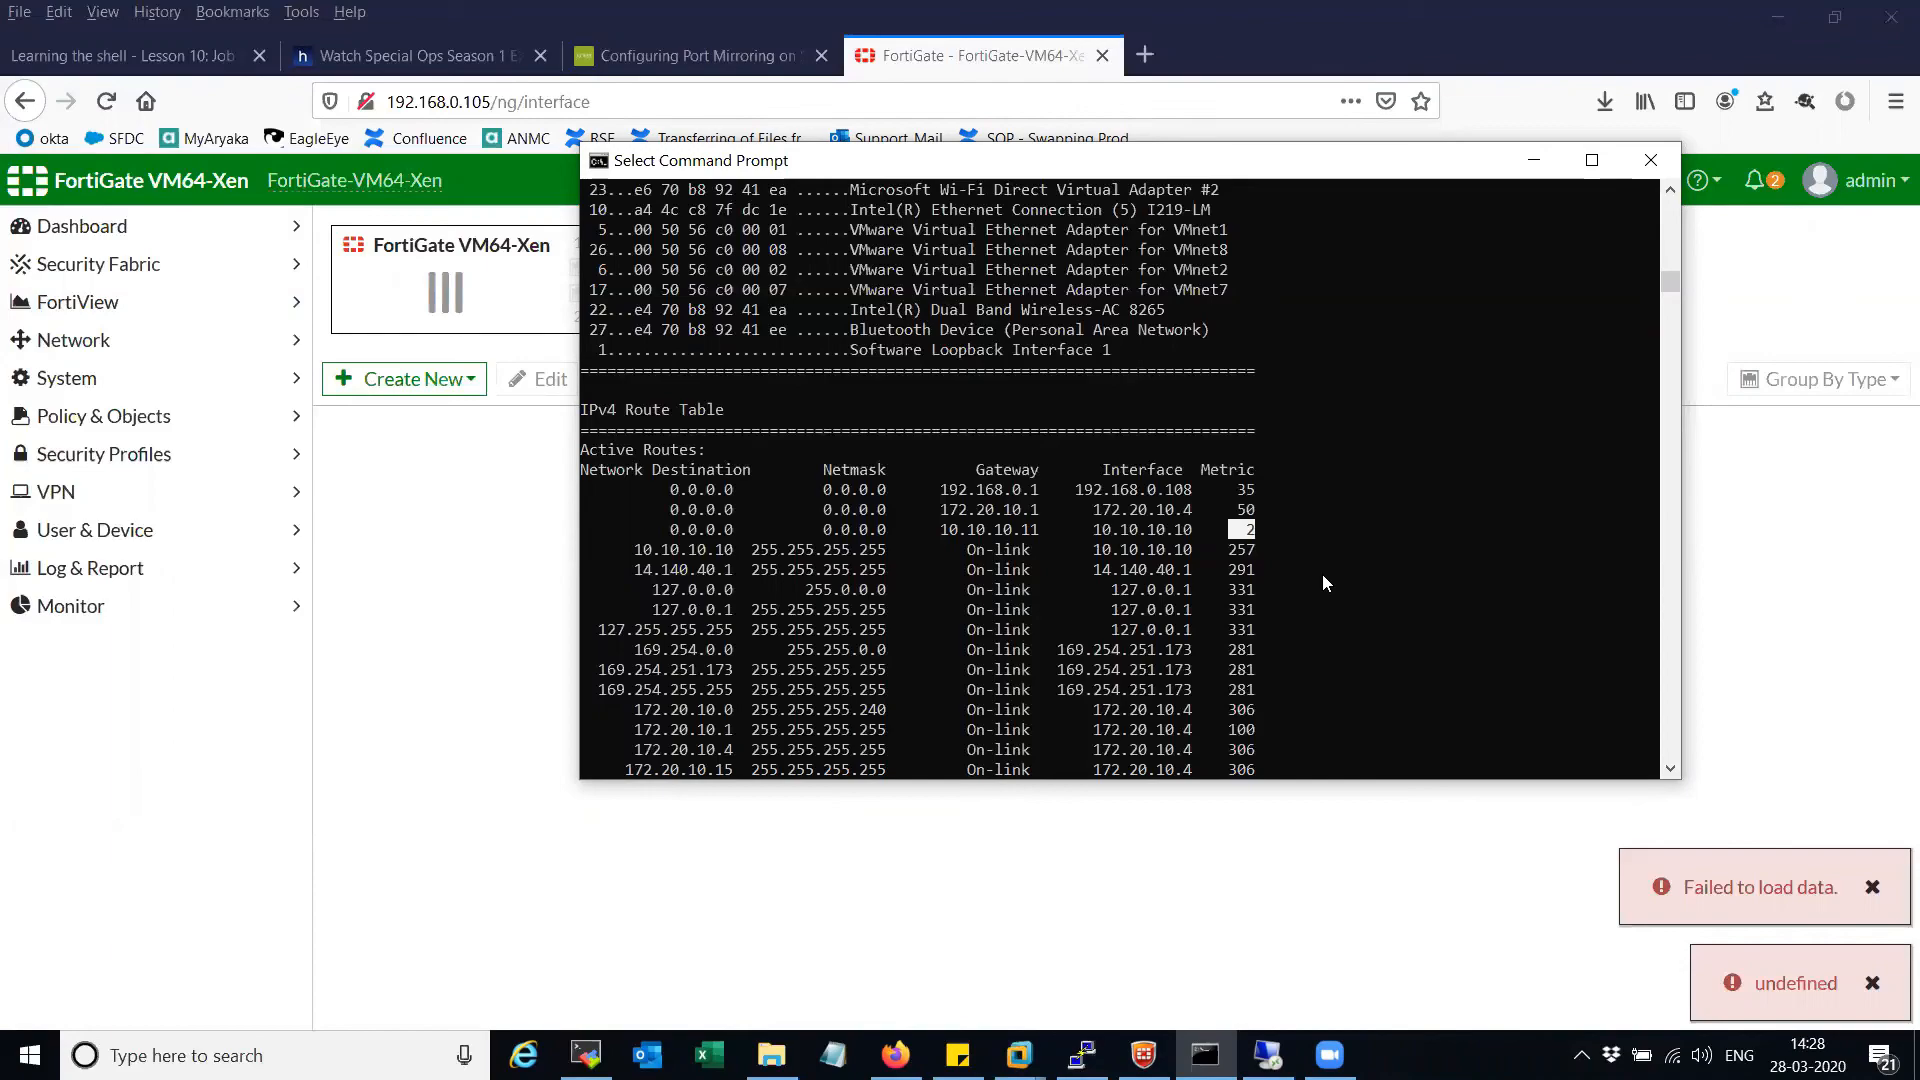
scroll(1322, 574, down, 20)
scroll(1166, 653, down, 15)
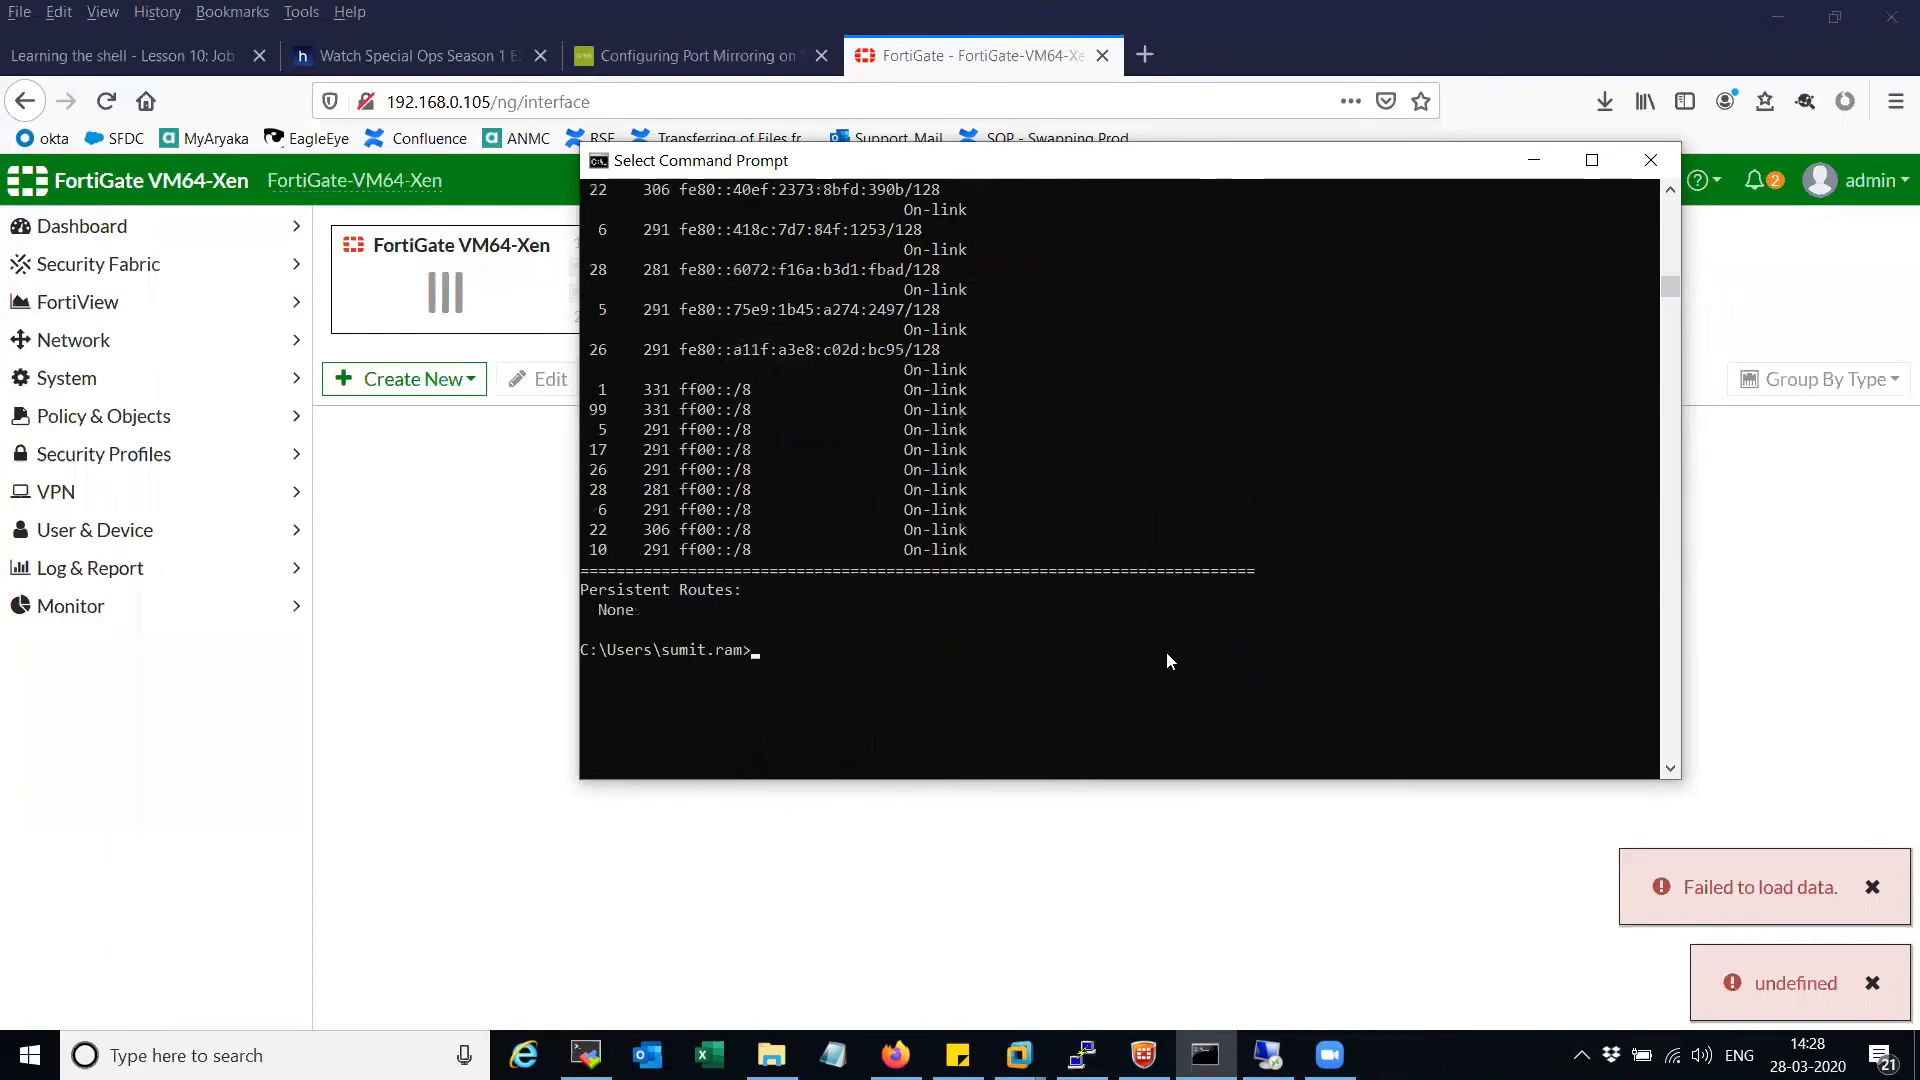
key(Return)
key(Return)
key(Return)
key(Return)
key(Return)
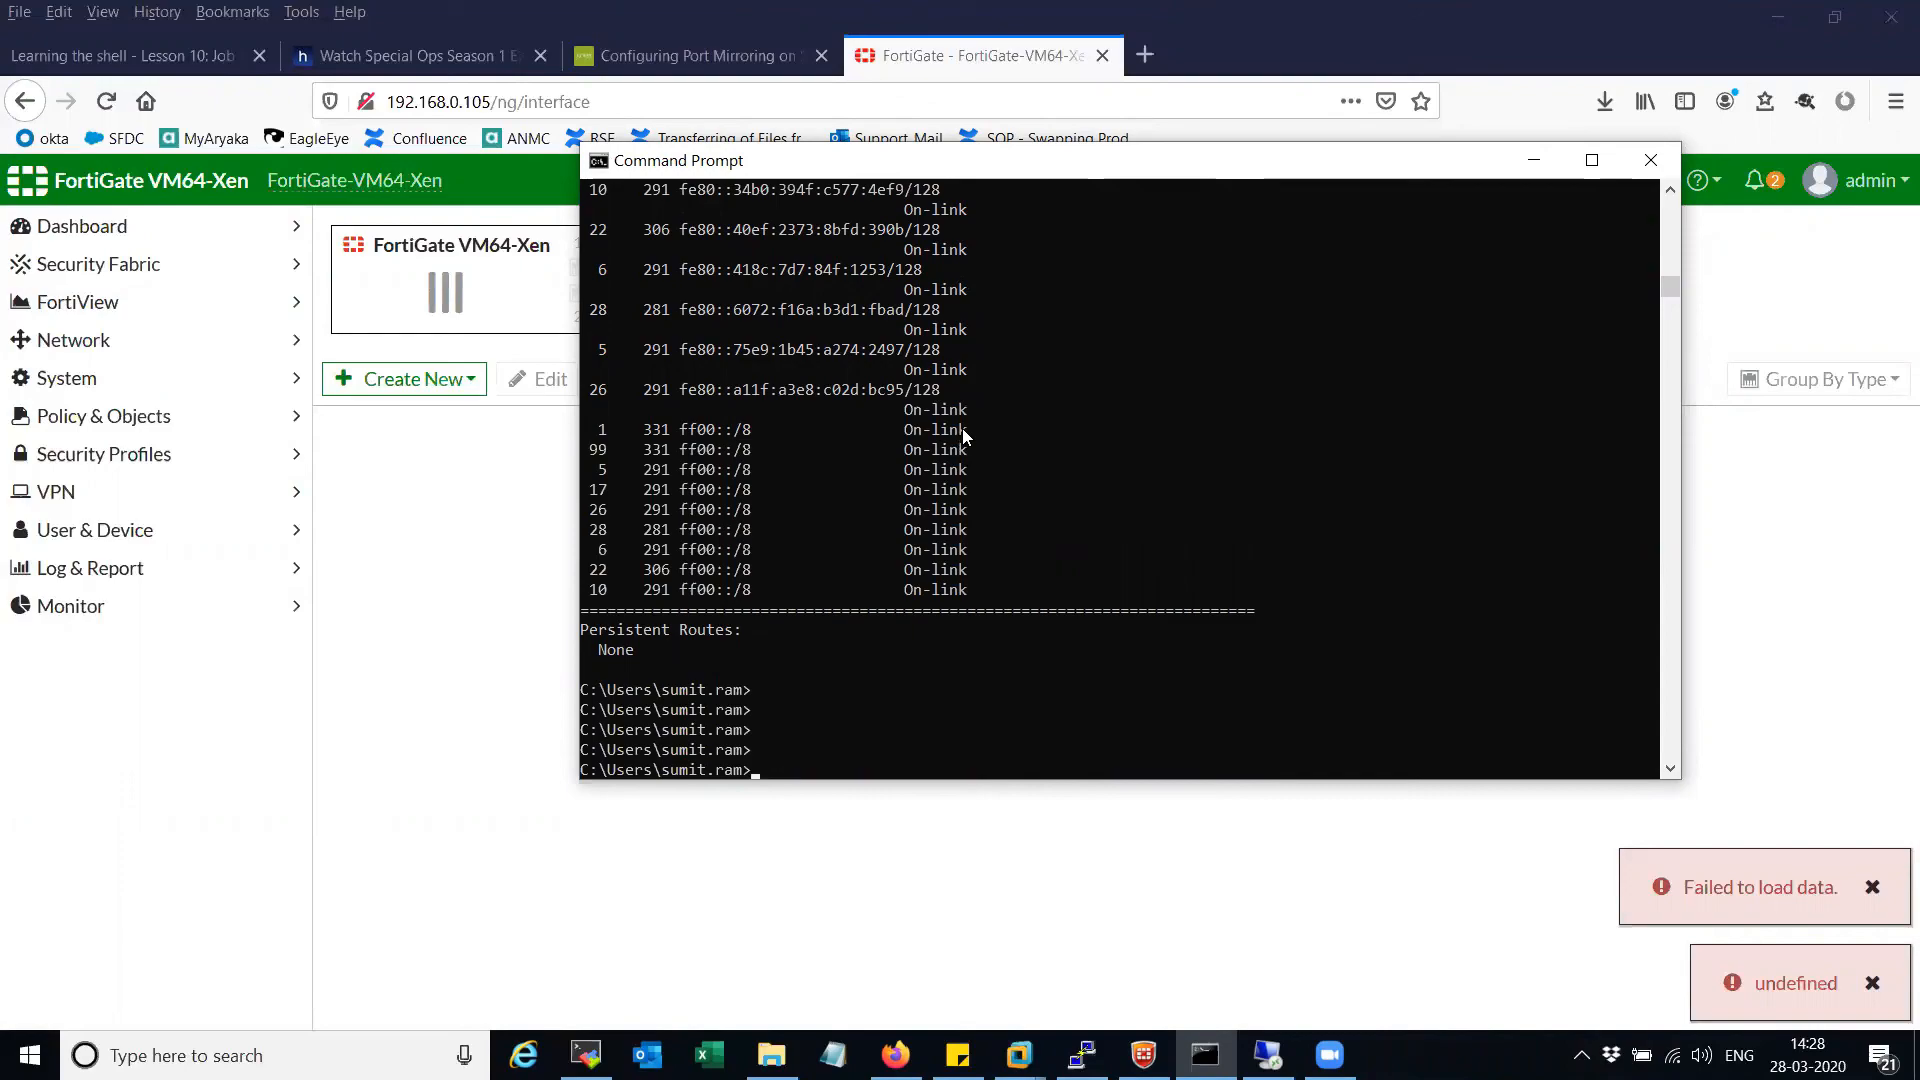
click(970, 690)
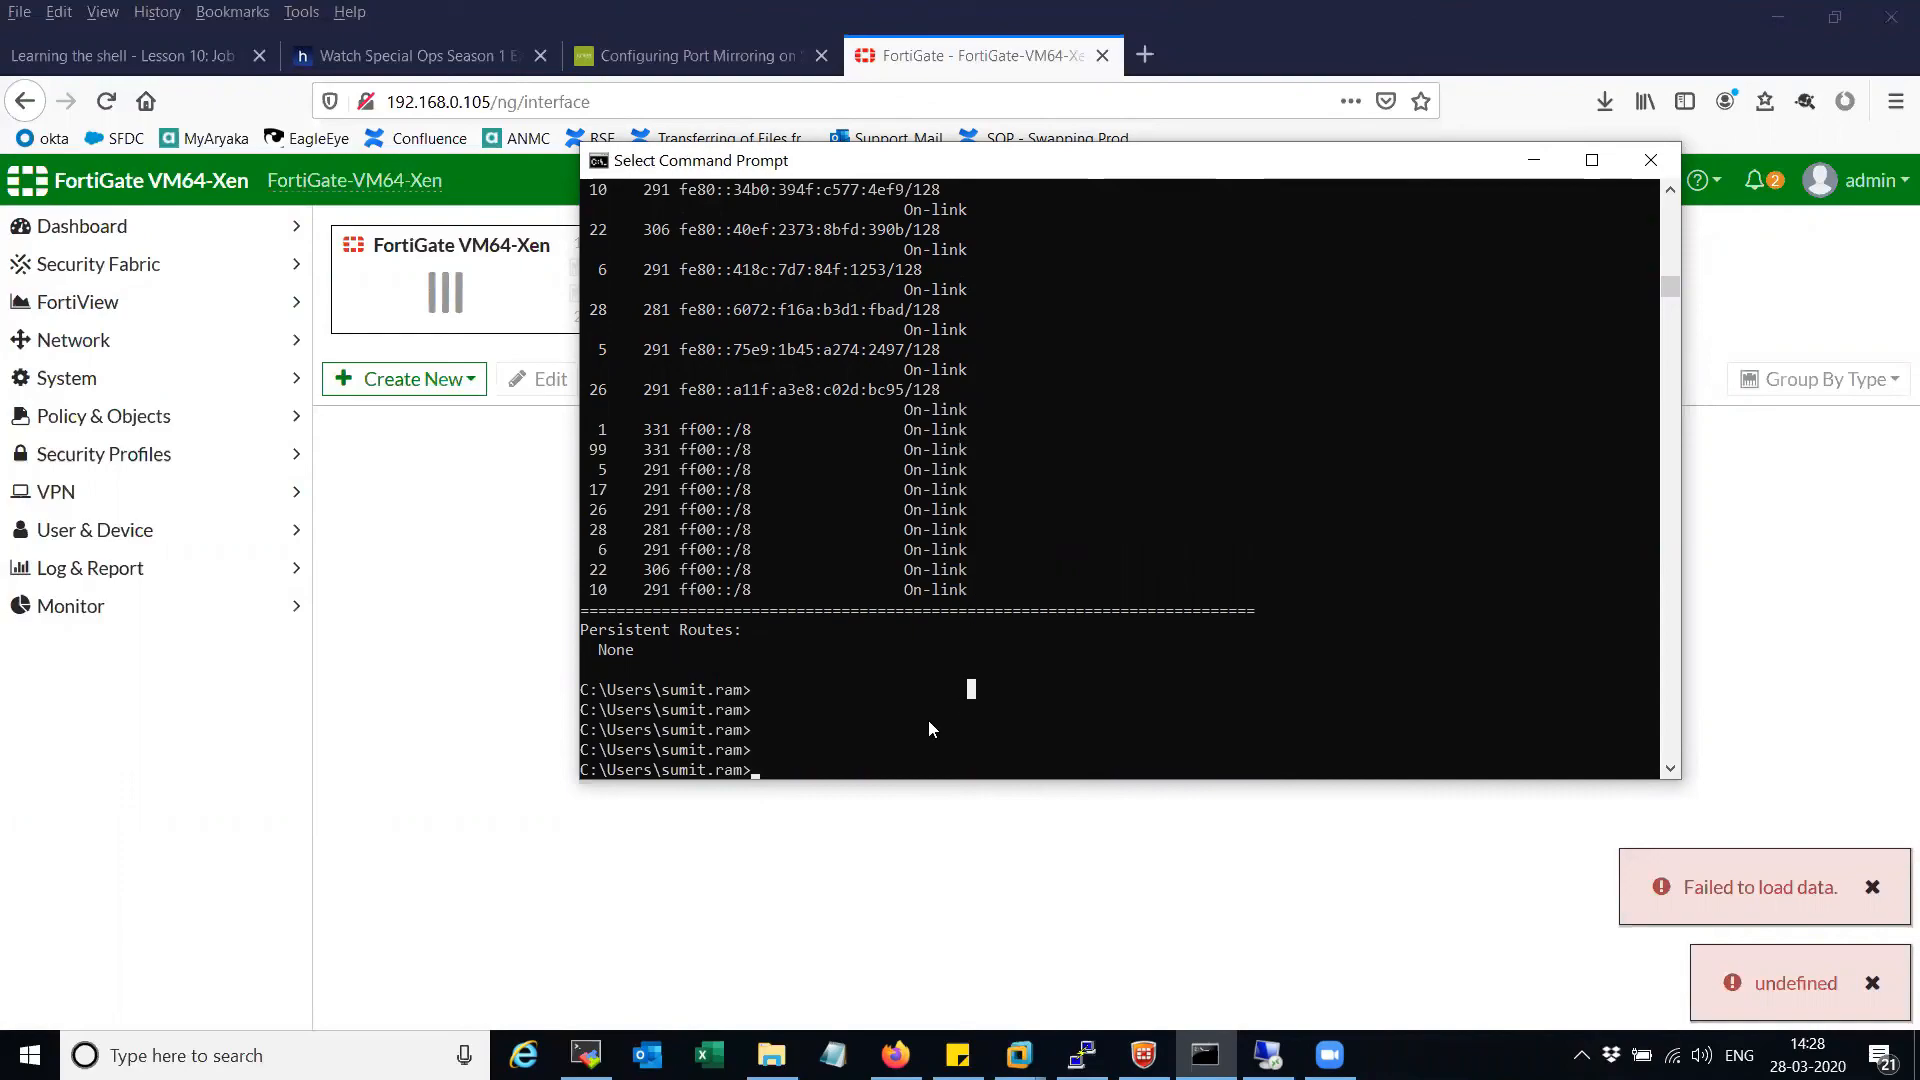
key(Return)
key(Return)
key(Return)
key(Return)
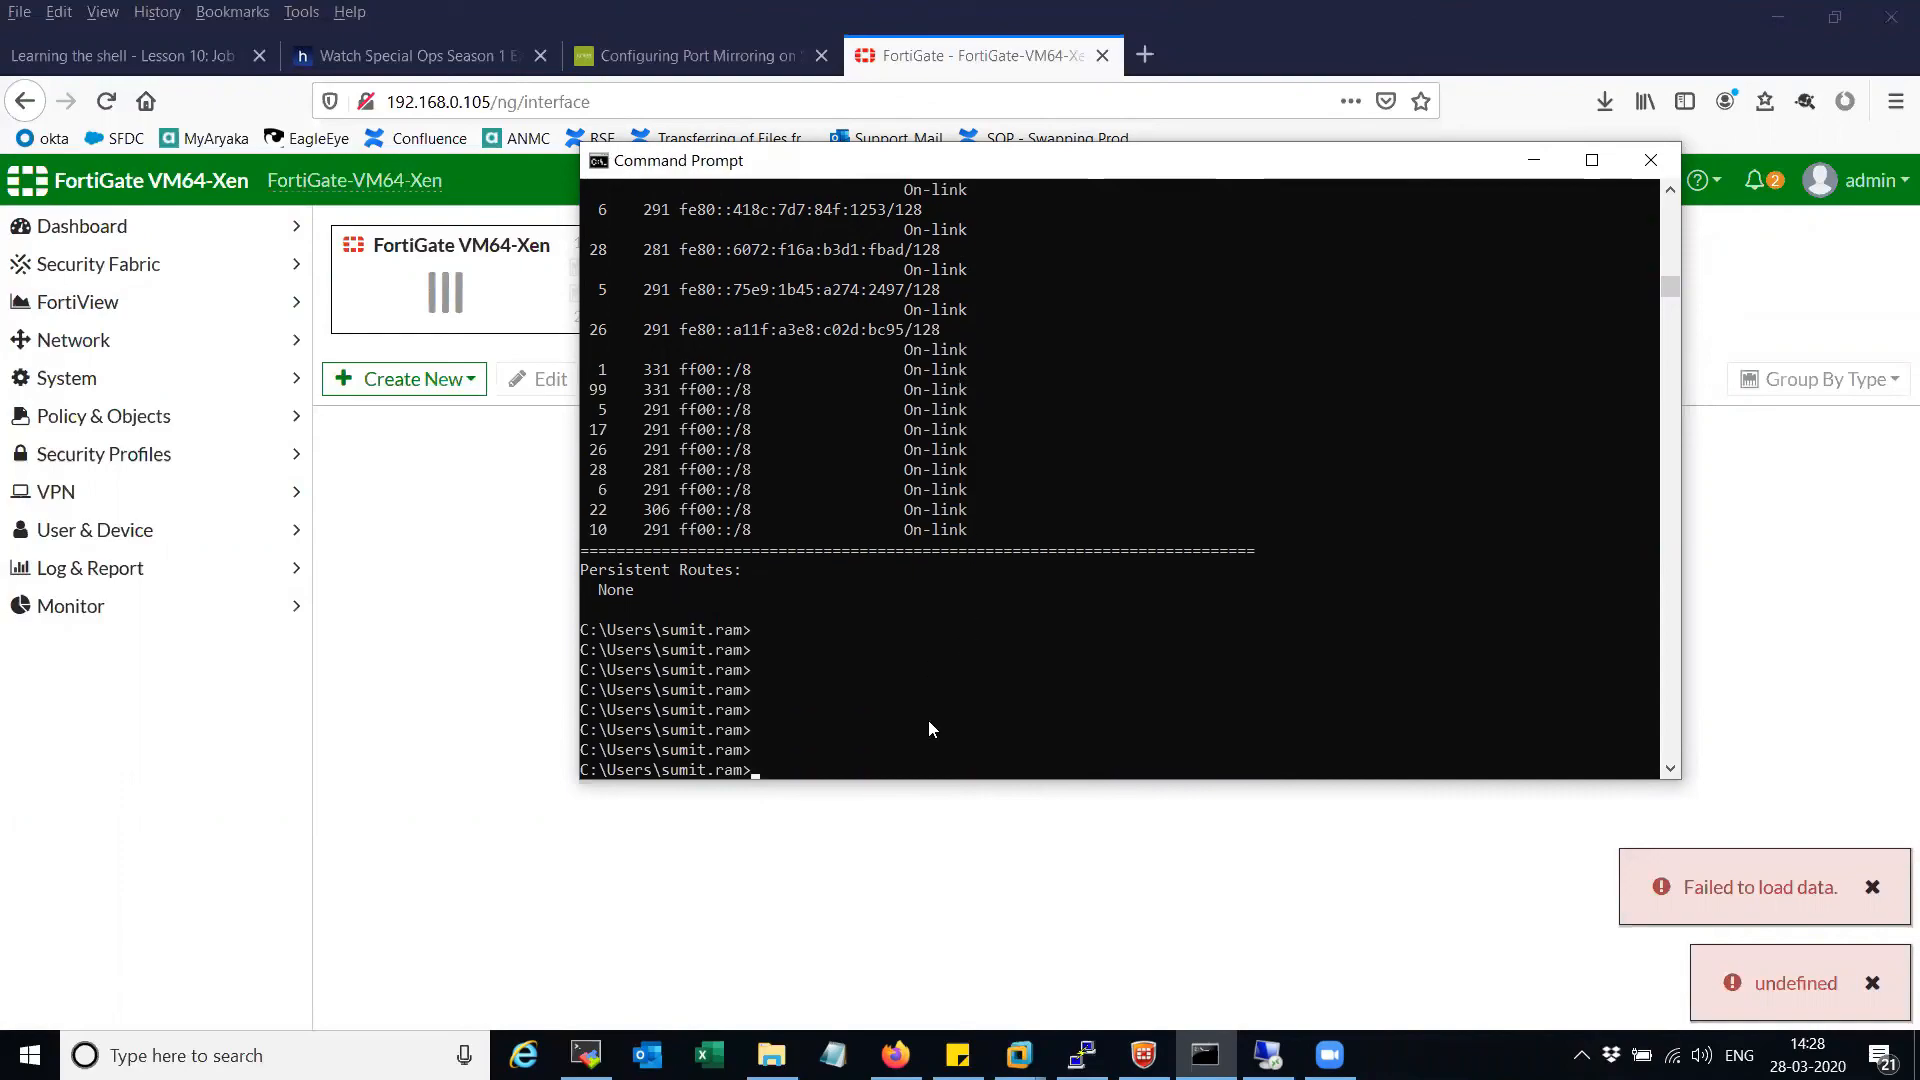